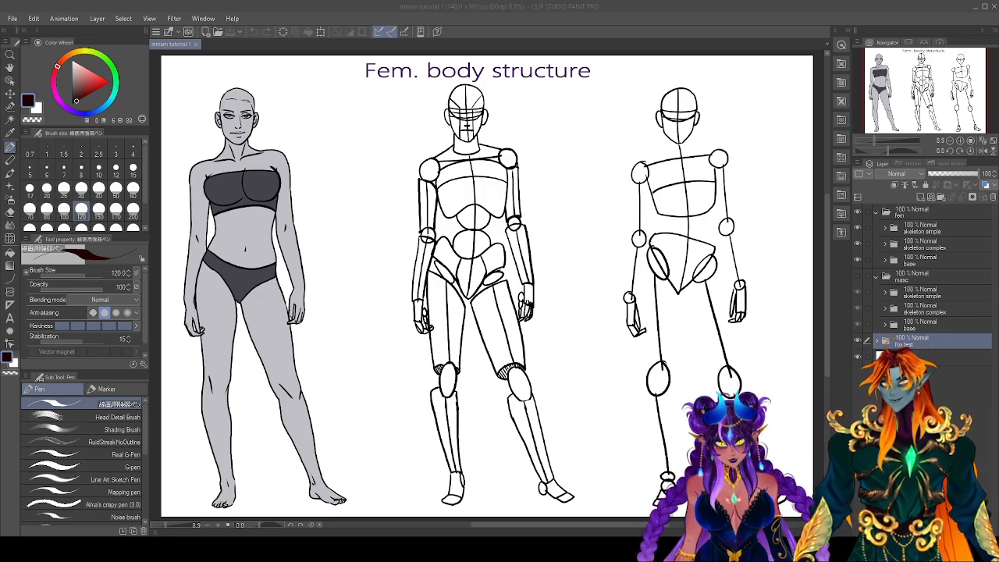
View the masc body structure sheet in place of the fem one, and bring the fem sheet back.
left_click(857, 211)
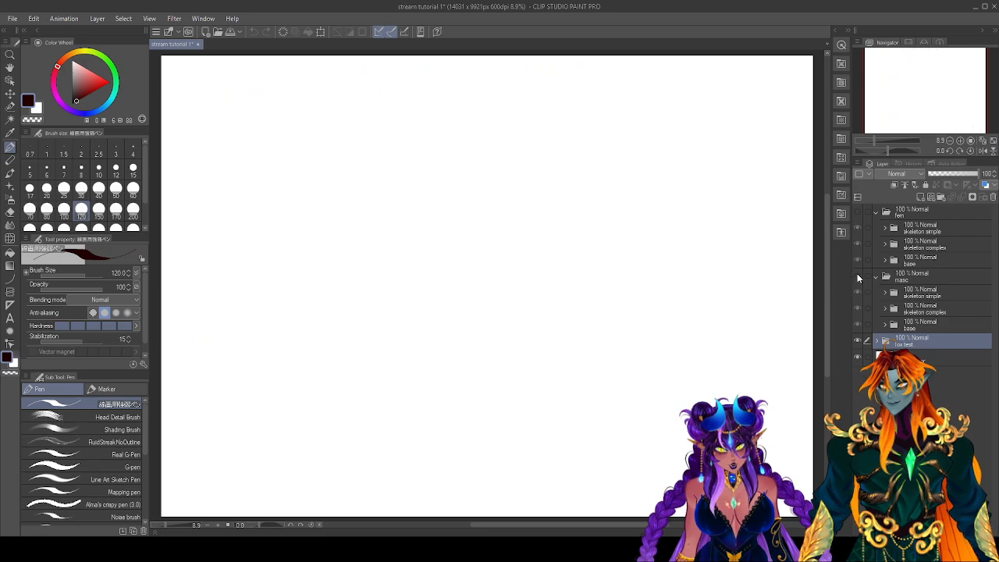
left_click(856, 275)
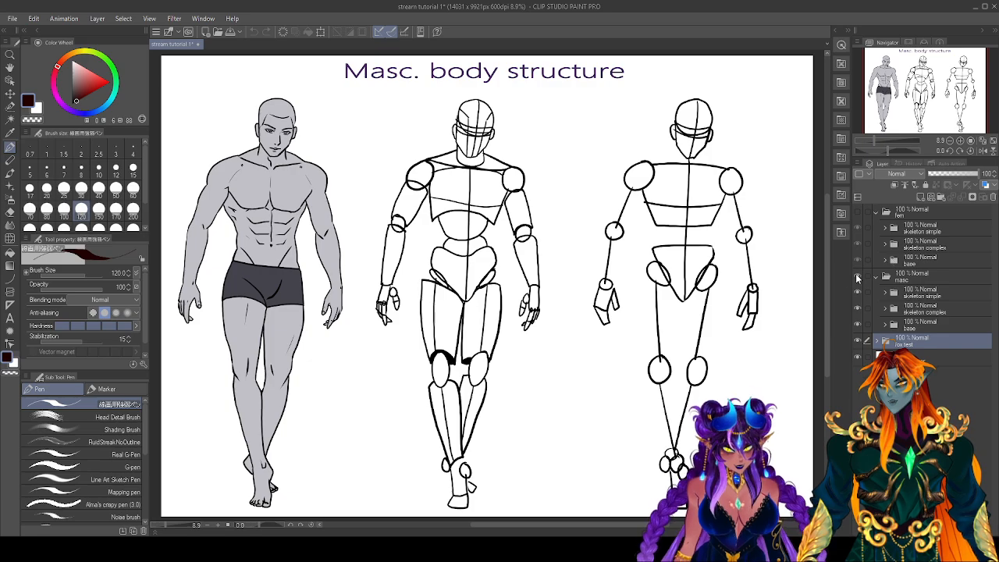
left_click(858, 277)
left_click(857, 212)
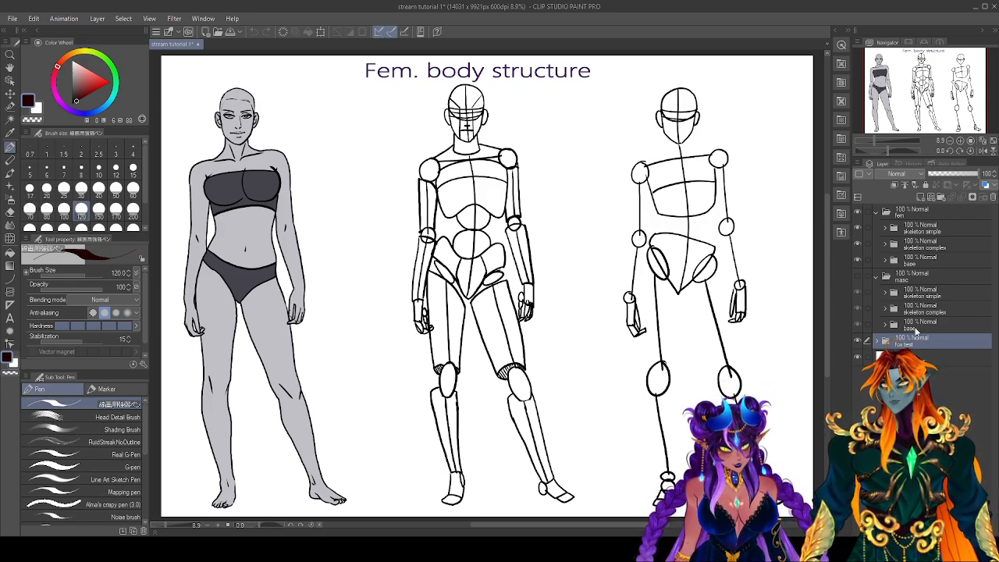
Add a new layer above the fem skeleton simple folder and set the pen to bright red at brush size 170.
left_click(932, 229)
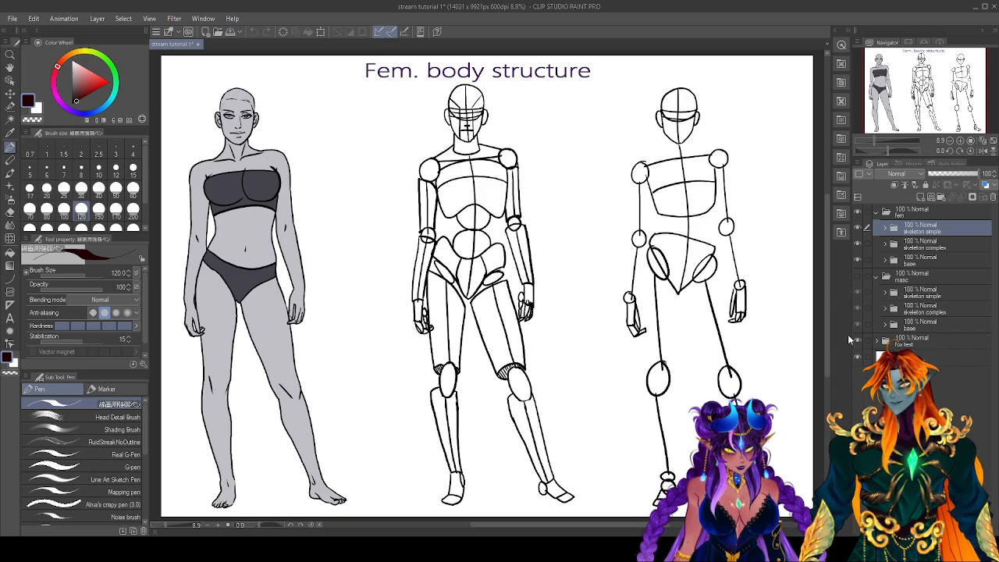
left_click(927, 198)
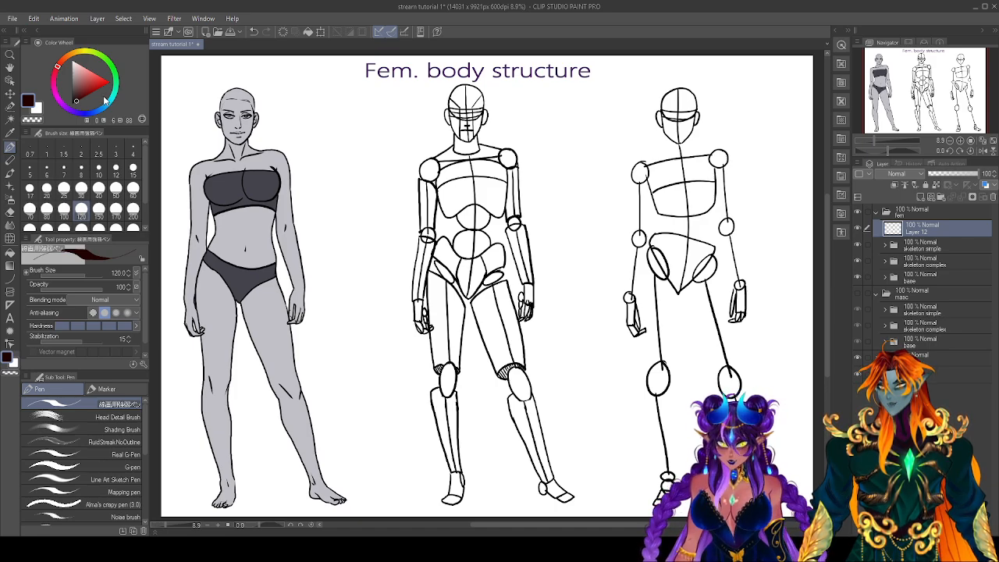
left_click_drag(106, 83, 122, 88)
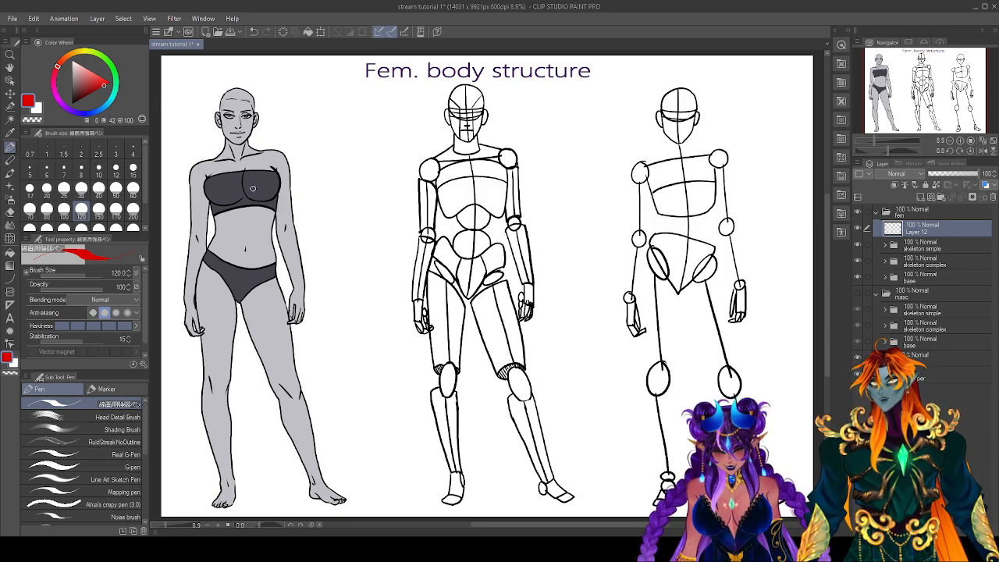
left_click(134, 211)
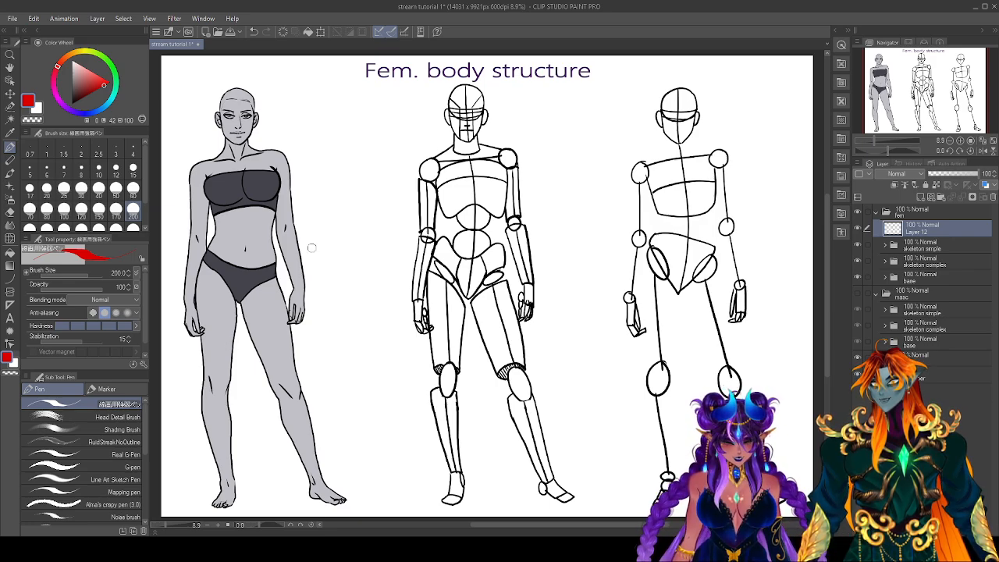
left_click(116, 210)
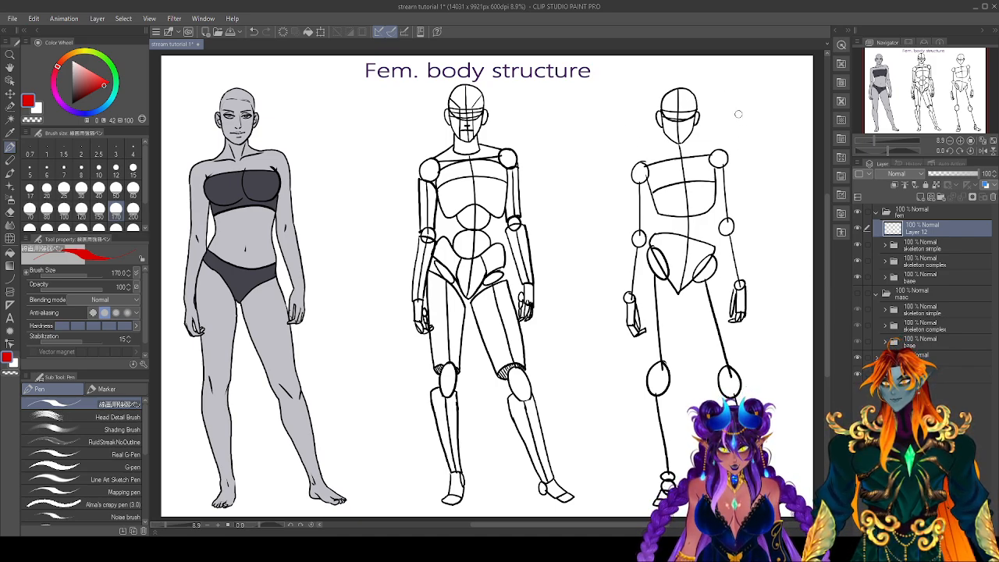
mouse_move(767, 92)
left_mouse_down()
mouse_move(768, 113)
mouse_move(759, 104)
mouse_move(778, 111)
left_mouse_up()
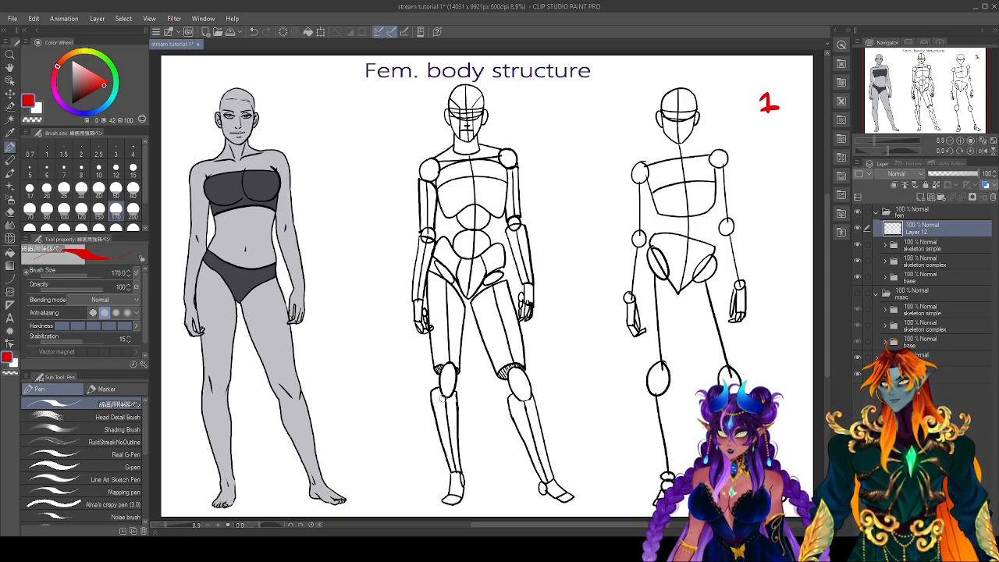
key("e")
mouse_move(762, 92)
left_mouse_down()
mouse_move(766, 107)
mouse_move(789, 105)
left_mouse_up()
key("p")
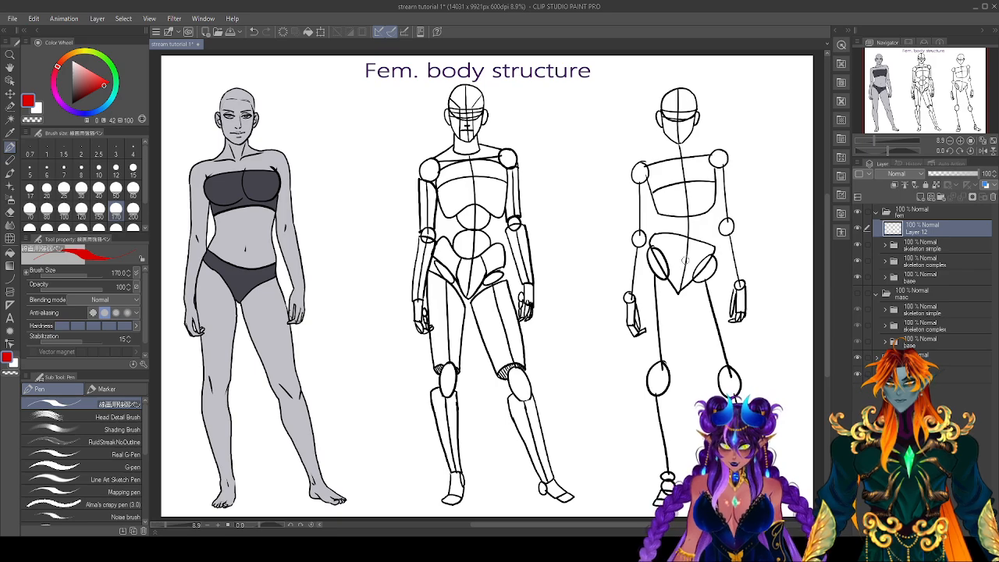
Mark the simple skeleton's head, spine, hip line and shoulder line in red, with arrows extending the hip and shoulder tilt.
mouse_move(690, 81)
left_mouse_down()
mouse_move(712, 112)
mouse_move(695, 82)
left_mouse_up()
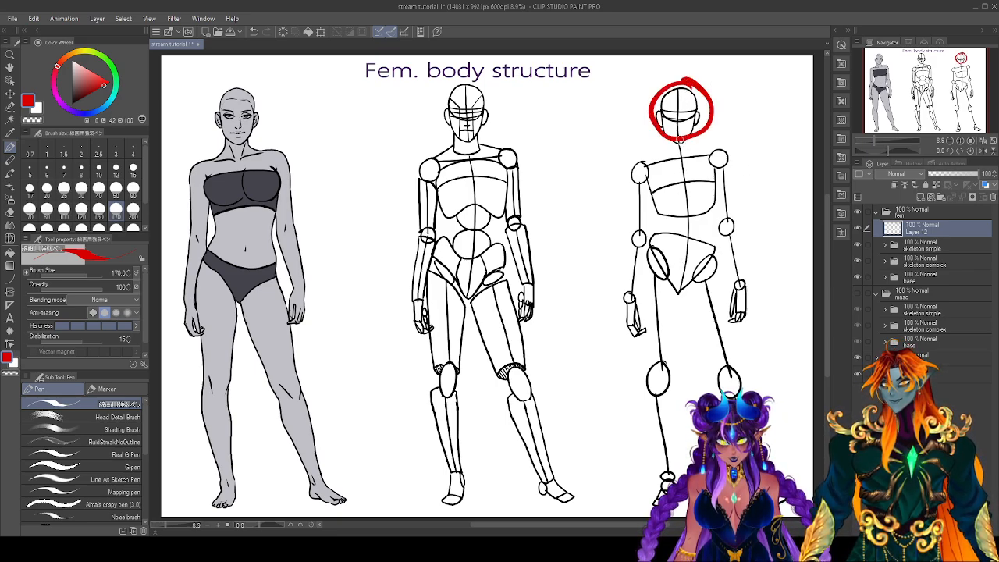
mouse_move(679, 139)
left_mouse_down()
mouse_move(689, 233)
mouse_move(677, 291)
left_mouse_up()
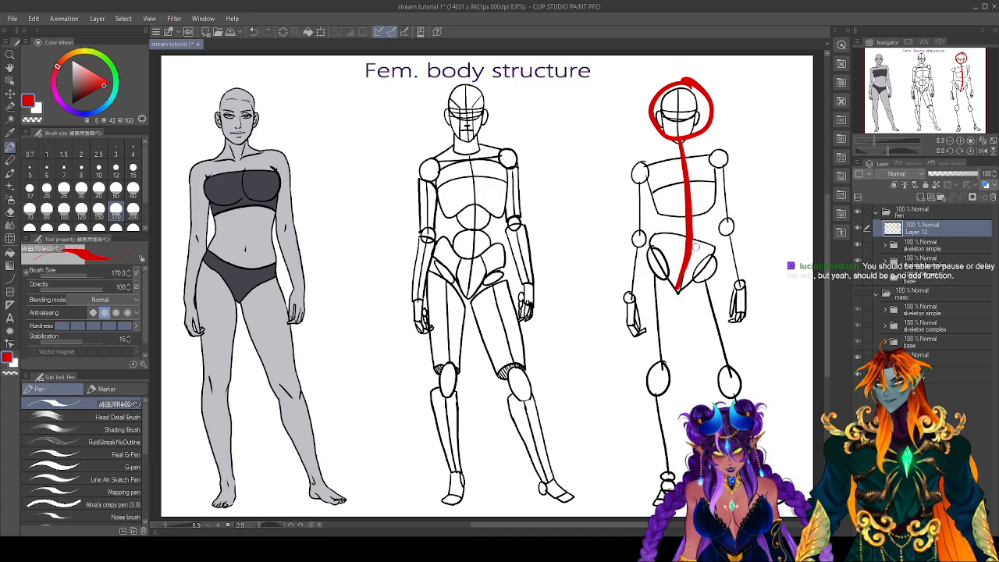
left_click_drag(651, 232, 717, 251)
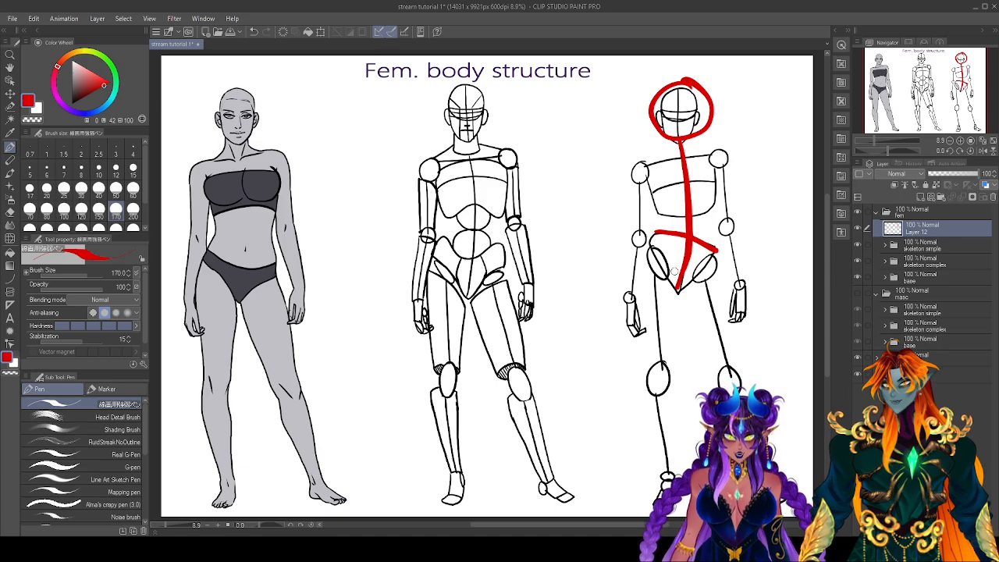
mouse_move(628, 234)
left_mouse_down()
mouse_move(600, 218)
mouse_move(609, 233)
left_mouse_up()
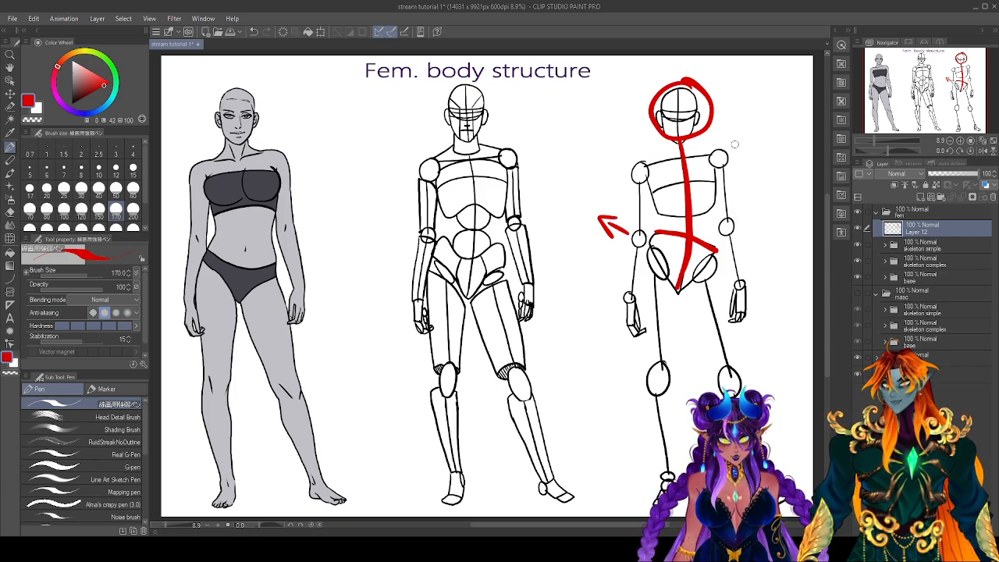
left_click_drag(729, 148, 640, 169)
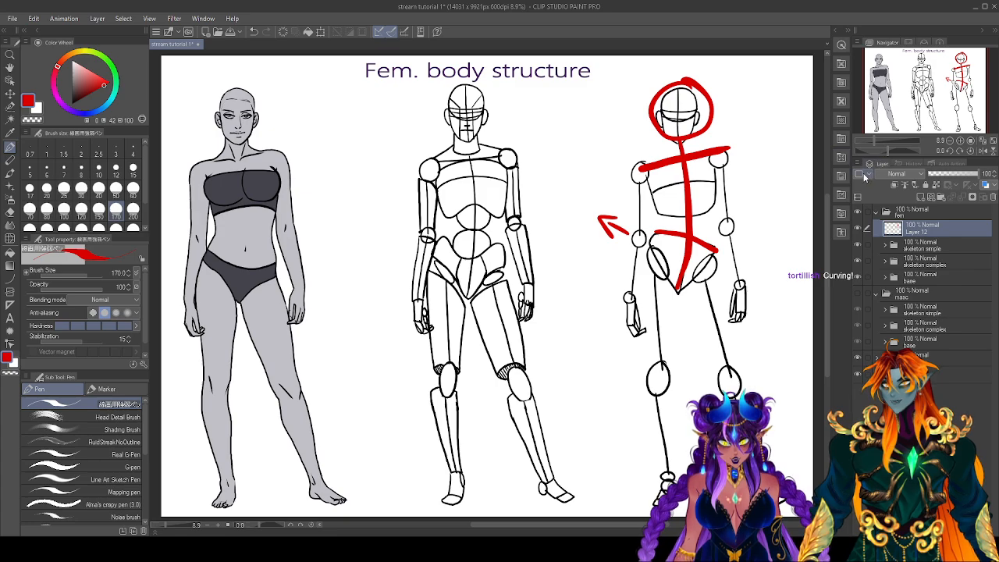
mouse_move(737, 151)
left_mouse_down()
mouse_move(774, 138)
mouse_move(767, 151)
left_mouse_up()
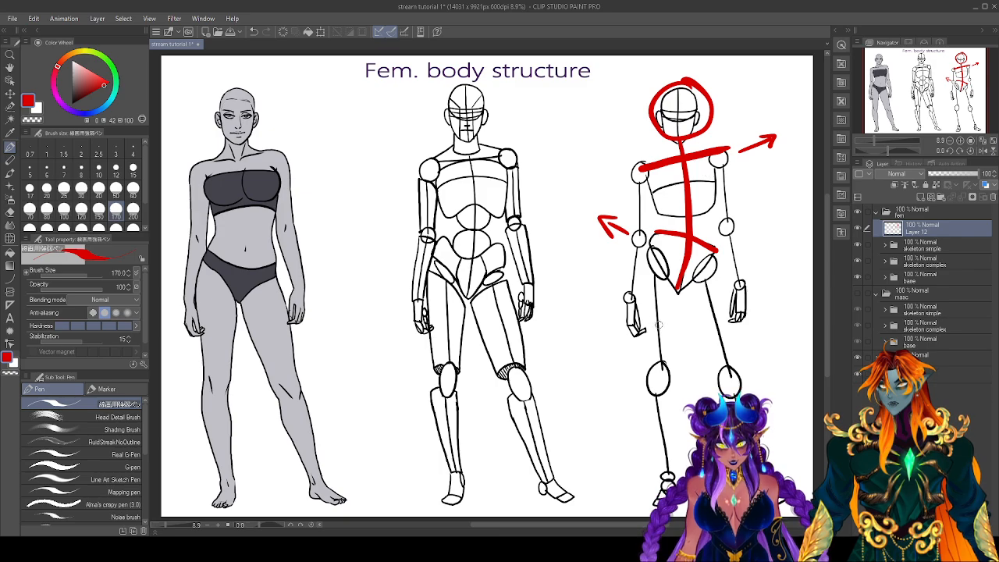
Try extending the shoulder and hip lines to a meeting point with an angle mark, and undo those strokes.
mouse_move(721, 146)
left_mouse_down()
mouse_move(542, 211)
mouse_move(768, 242)
left_mouse_up()
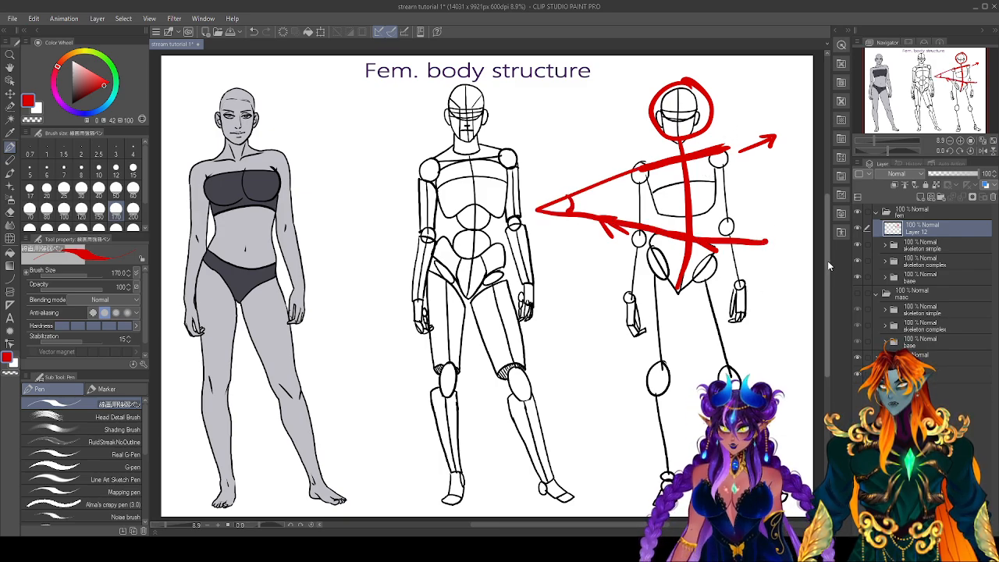
left_click(253, 31)
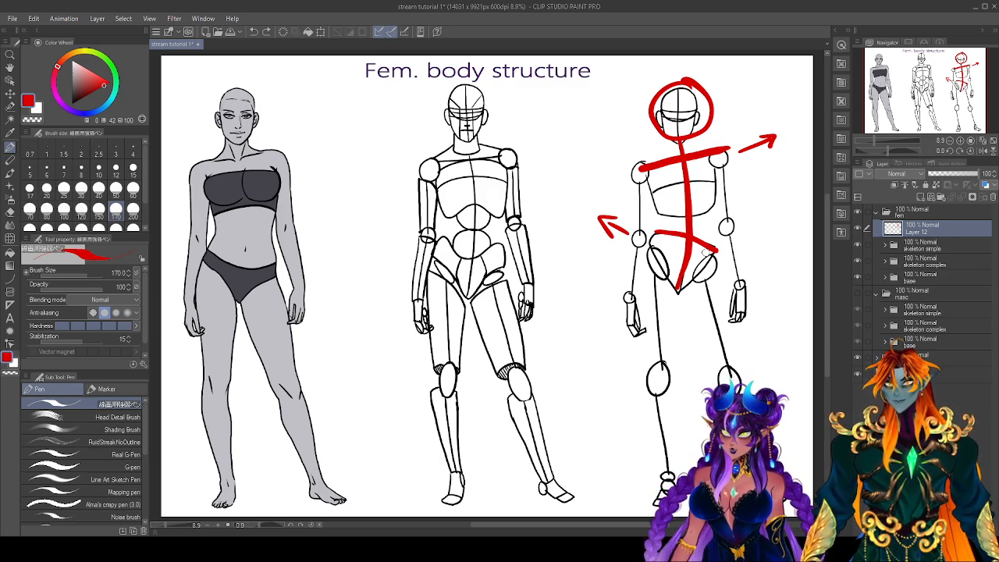
Circle both shoulder joints of the simple skeleton in red, draw a slanted line across the elbows and add an arrow at the lower hip.
left_click_drag(930, 91, 936, 93)
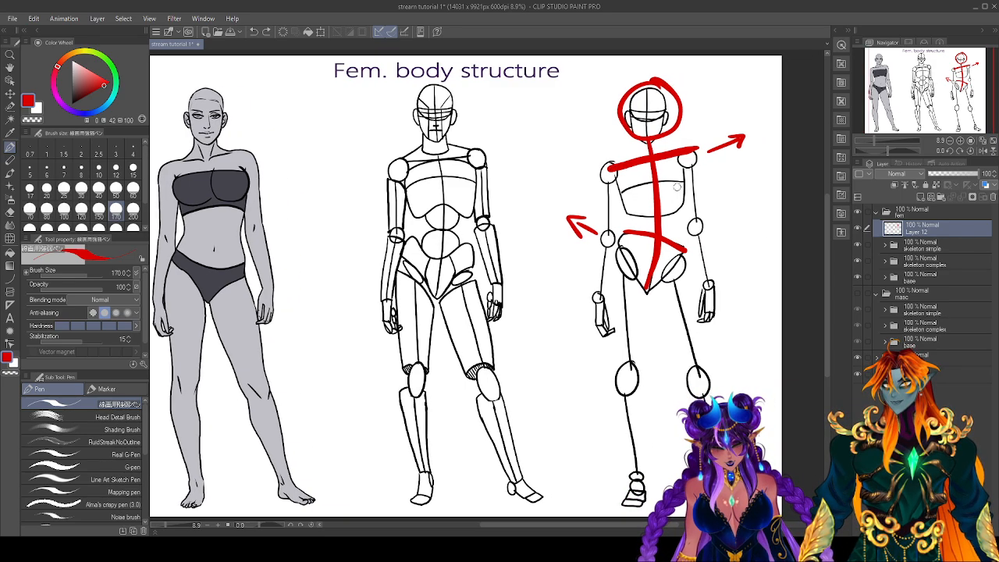
mouse_move(615, 161)
left_mouse_down()
mouse_move(603, 179)
mouse_move(616, 160)
left_mouse_up()
mouse_move(697, 147)
left_mouse_down()
mouse_move(687, 162)
mouse_move(698, 145)
left_mouse_up()
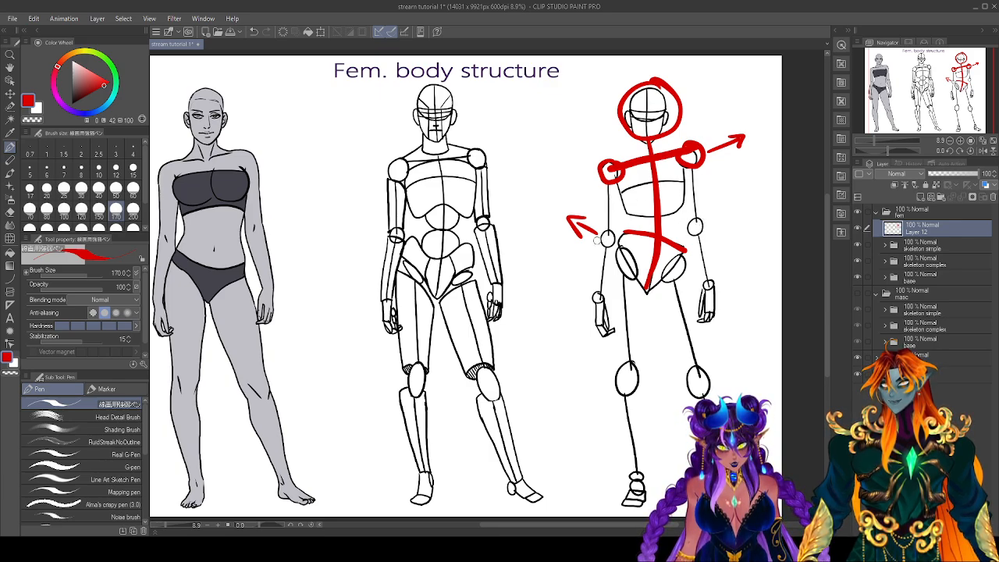
left_click_drag(599, 241, 710, 212)
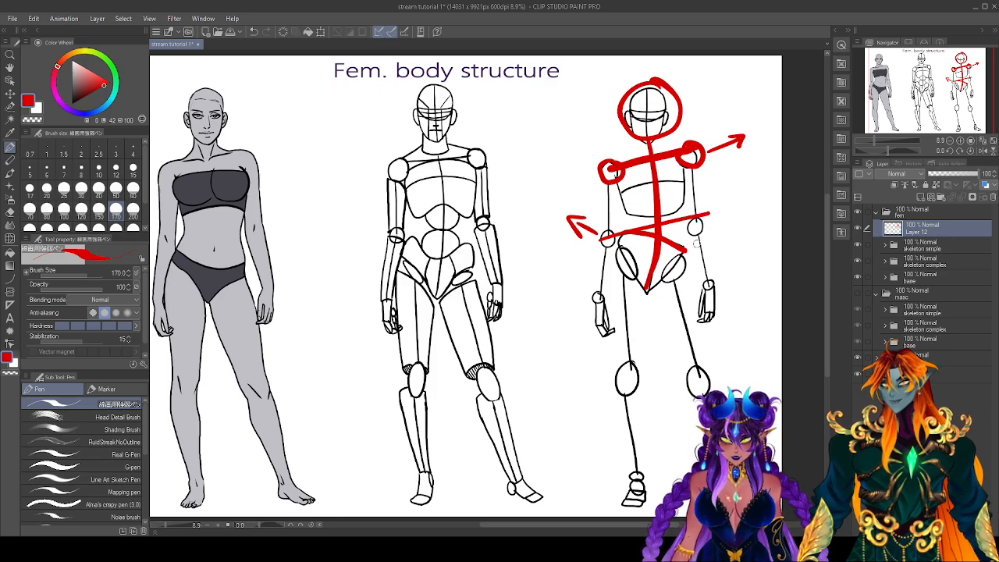
mouse_move(715, 244)
left_mouse_down()
mouse_move(695, 248)
mouse_move(702, 254)
left_mouse_up()
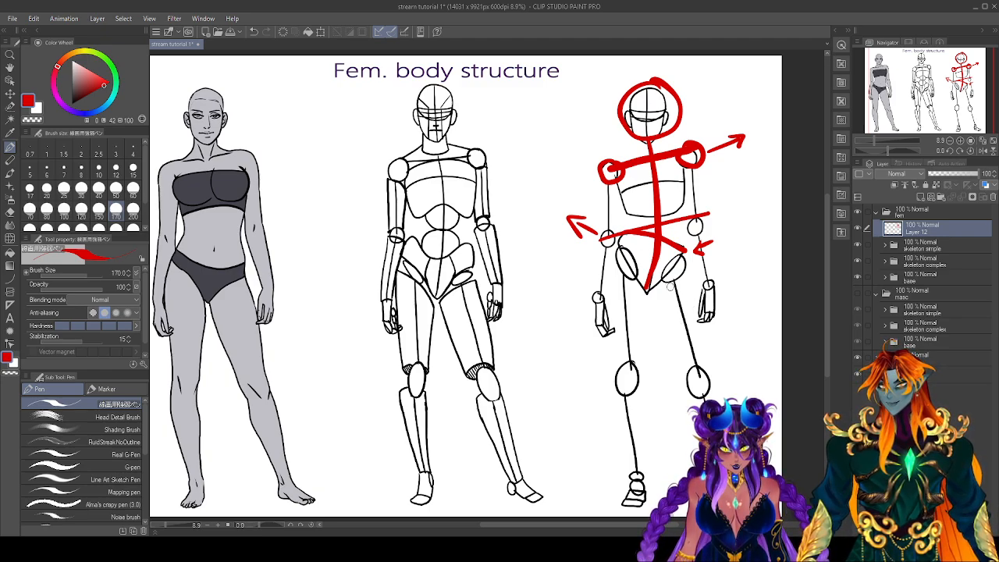
Switch the pen to green, retrace the simple skeleton's hip line with its outward arrow and circle both hip joints.
left_click(115, 79)
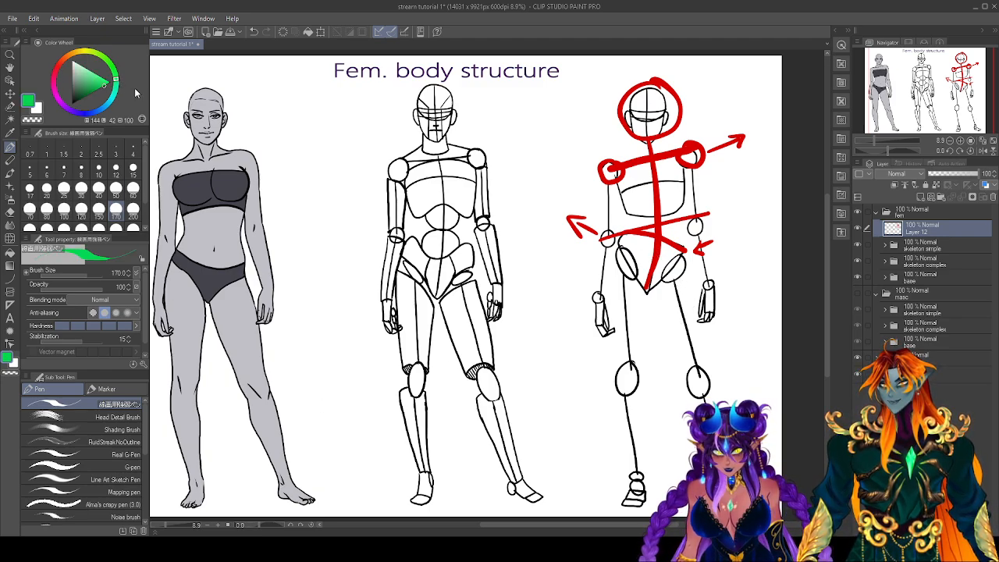
left_click_drag(630, 232, 685, 249)
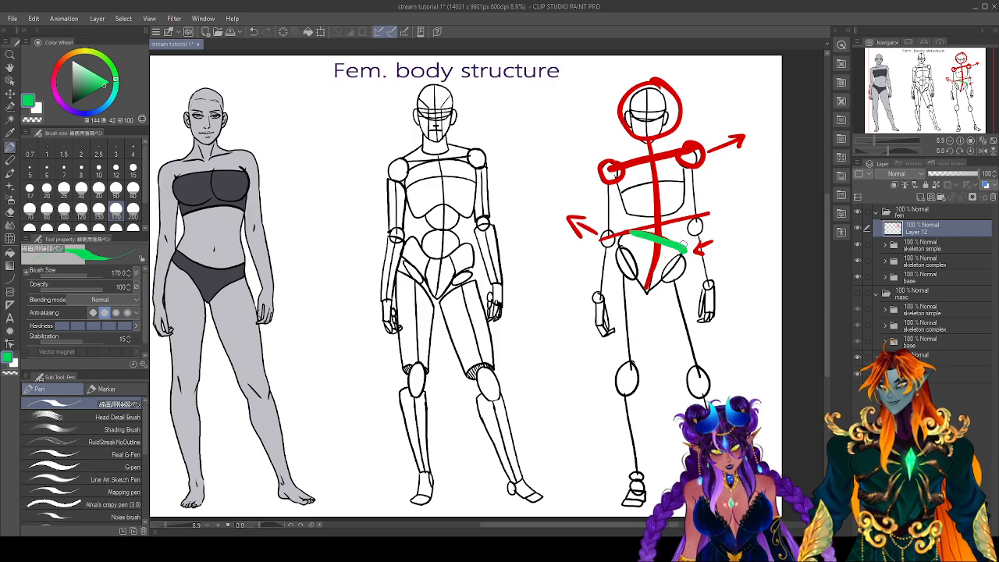
mouse_move(629, 233)
left_mouse_down()
mouse_move(568, 219)
mouse_move(577, 239)
left_mouse_up()
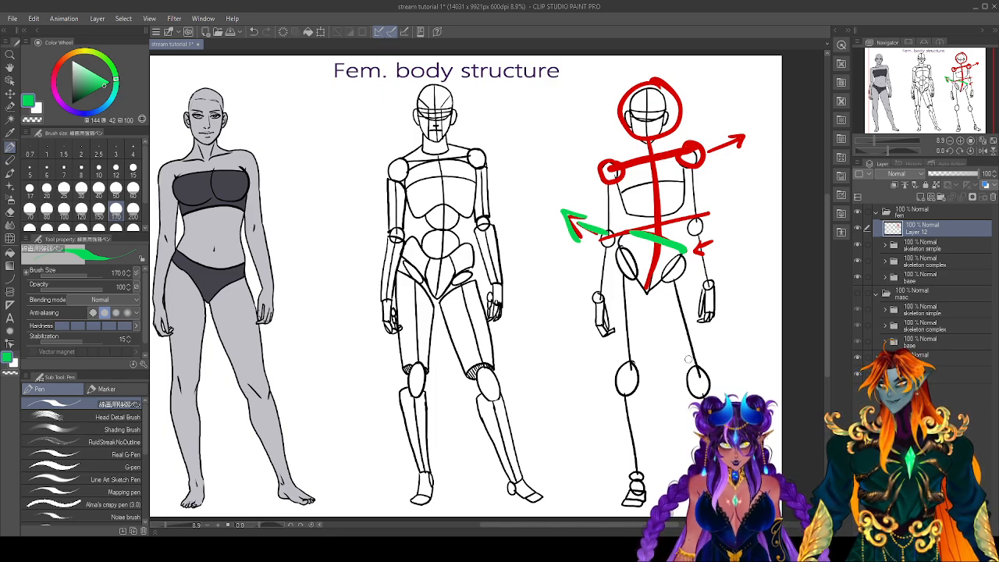
left_click_drag(679, 251, 634, 244)
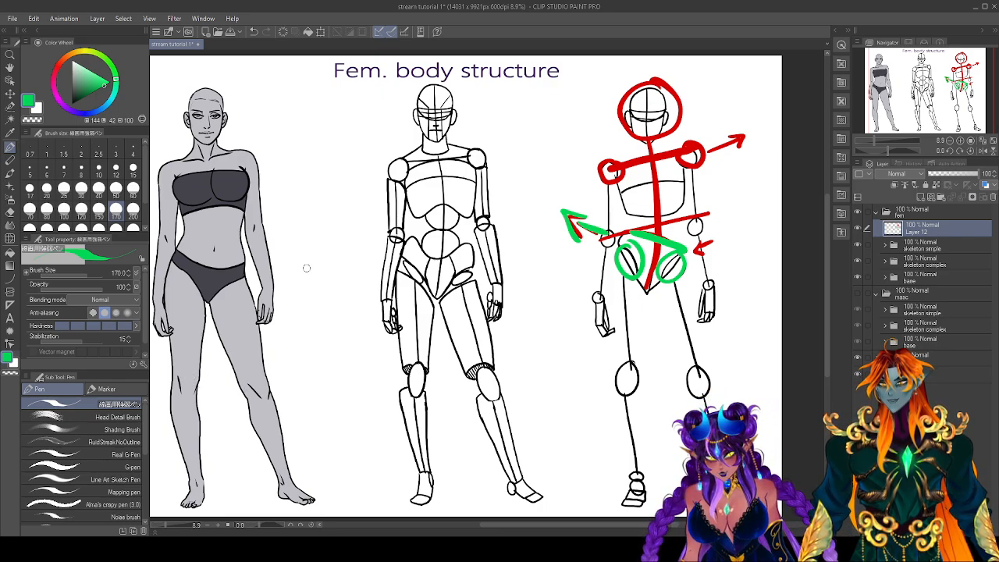
Draw green lines across the grey figure's knees and between its feet, with an arrow pointing up from the outstretched foot.
left_click_drag(172, 377, 274, 399)
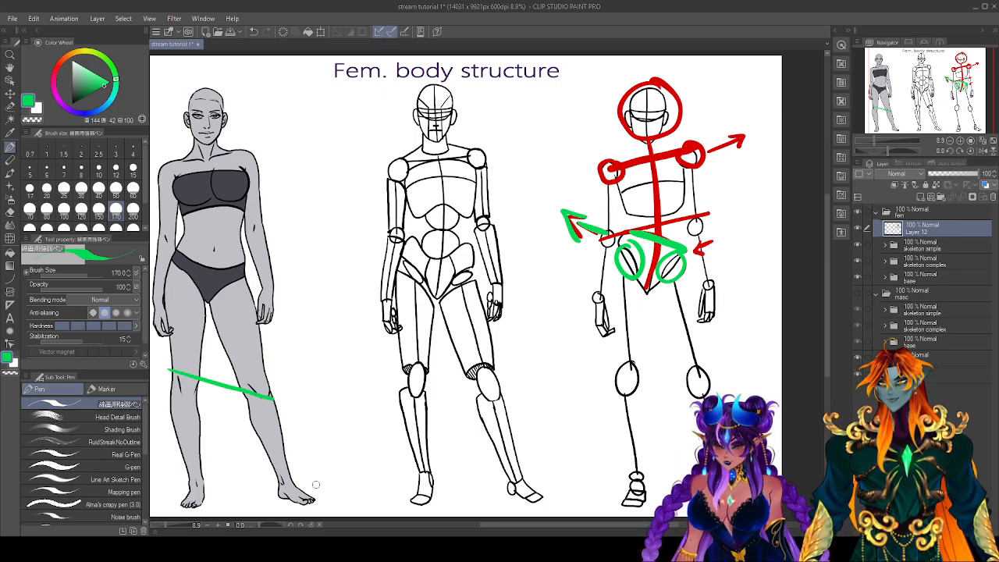
left_click_drag(209, 498, 277, 496)
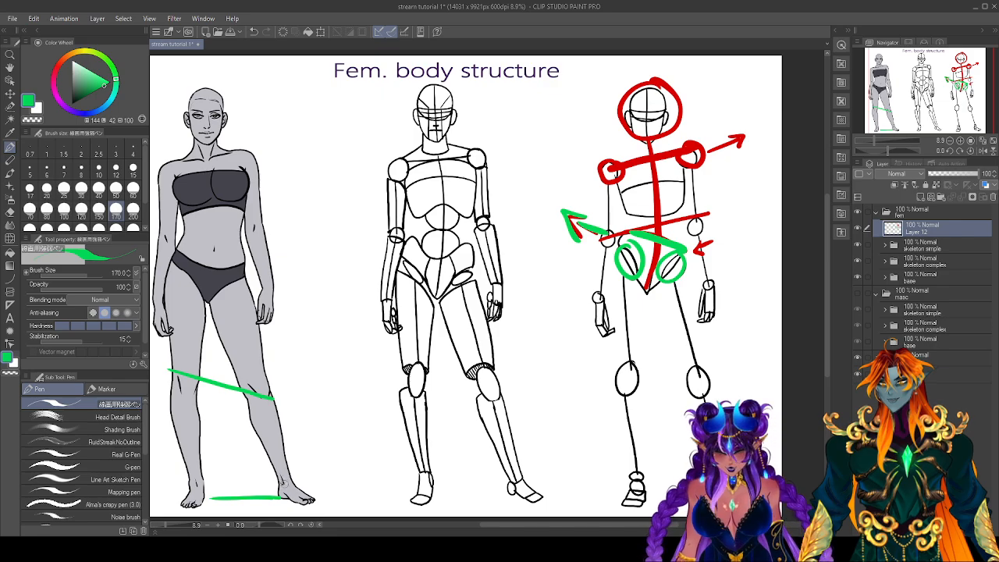
mouse_move(316, 493)
left_mouse_down()
mouse_move(298, 466)
mouse_move(316, 473)
left_mouse_up()
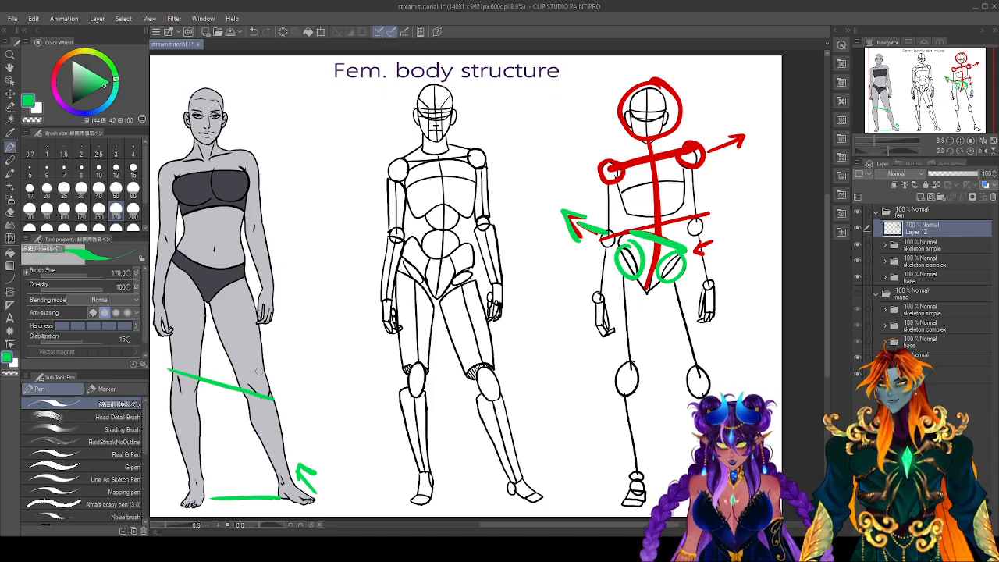
Mark the simple skeleton's legs in green with a slanted knee line, an upward arrow and a line across the ankles.
left_click_drag(610, 361, 723, 394)
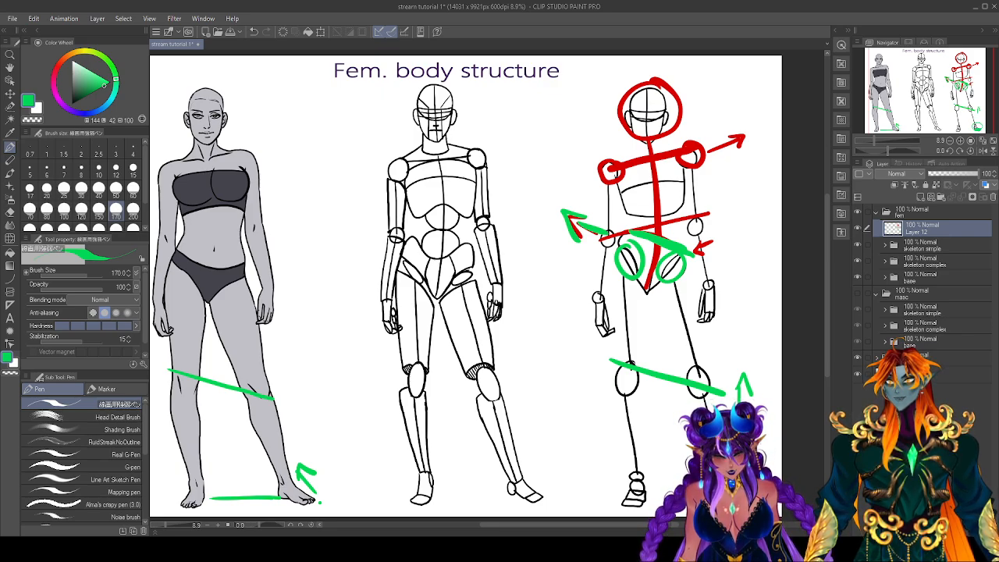
key("e")
key("p")
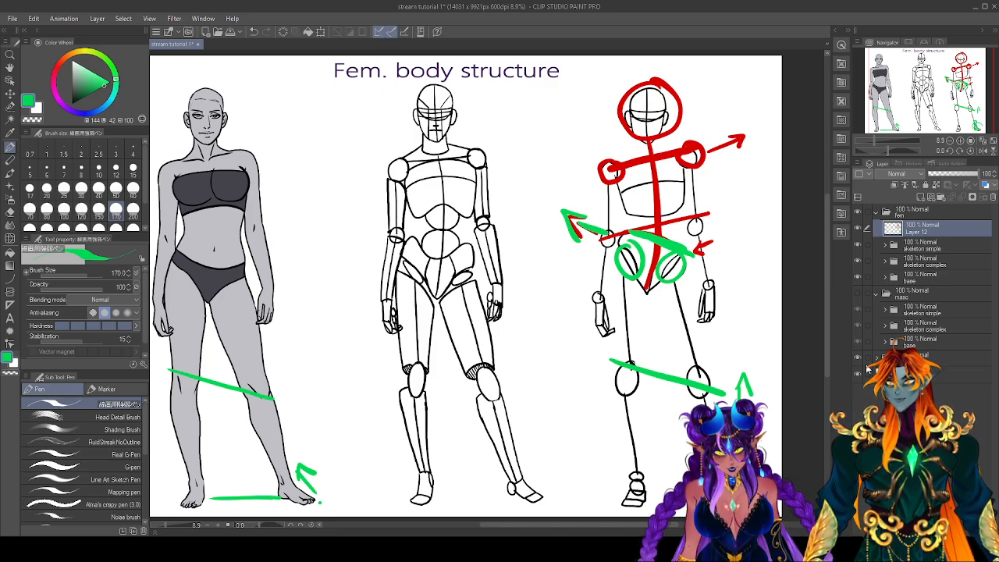
left_click_drag(650, 452, 619, 453)
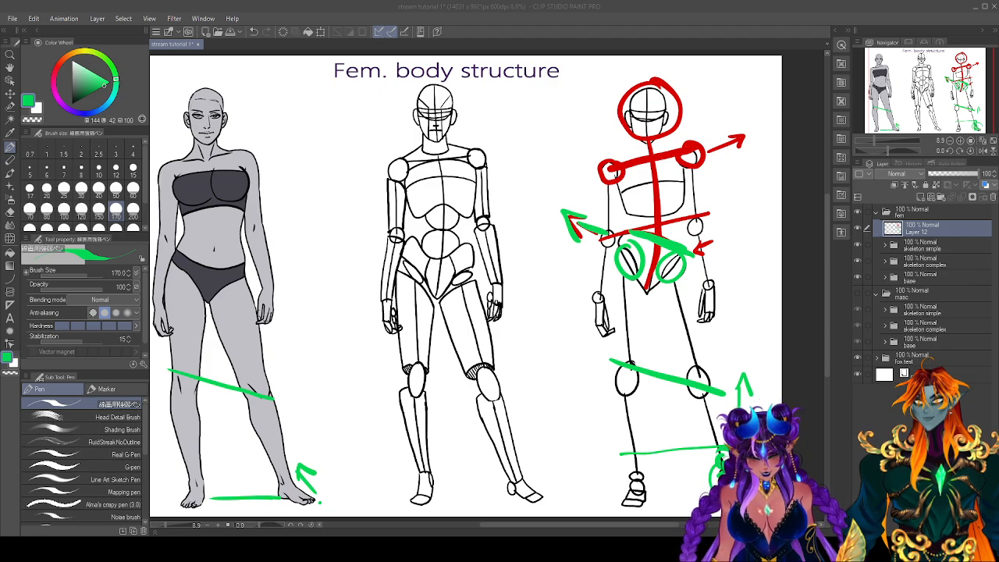
Mark the complex skeleton's outstretched ankle and foot in green and draw a level line across to the other leg.
left_click(521, 483)
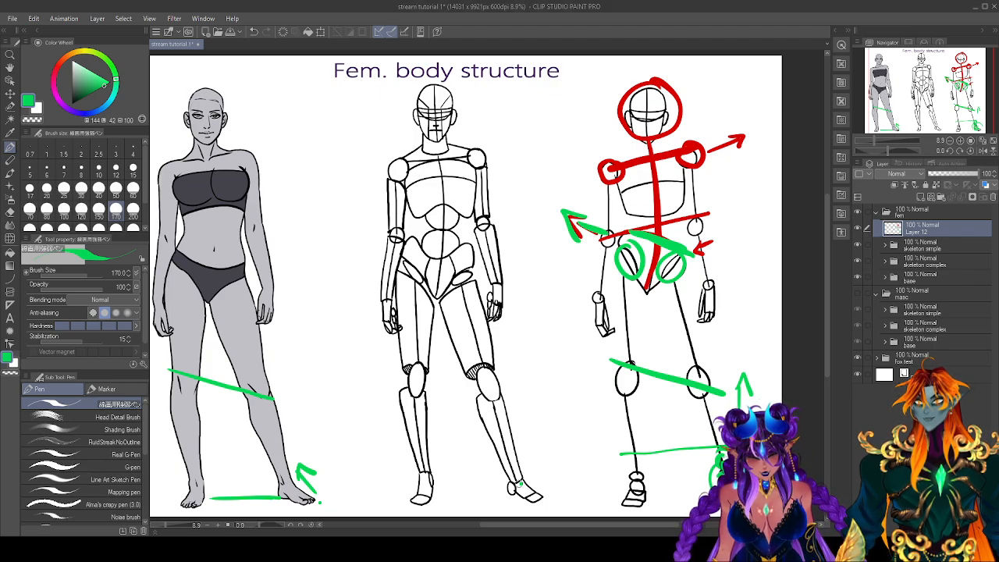
mouse_move(515, 451)
left_mouse_down()
mouse_move(503, 469)
mouse_move(522, 455)
mouse_move(534, 495)
mouse_move(508, 503)
mouse_move(532, 493)
left_mouse_up()
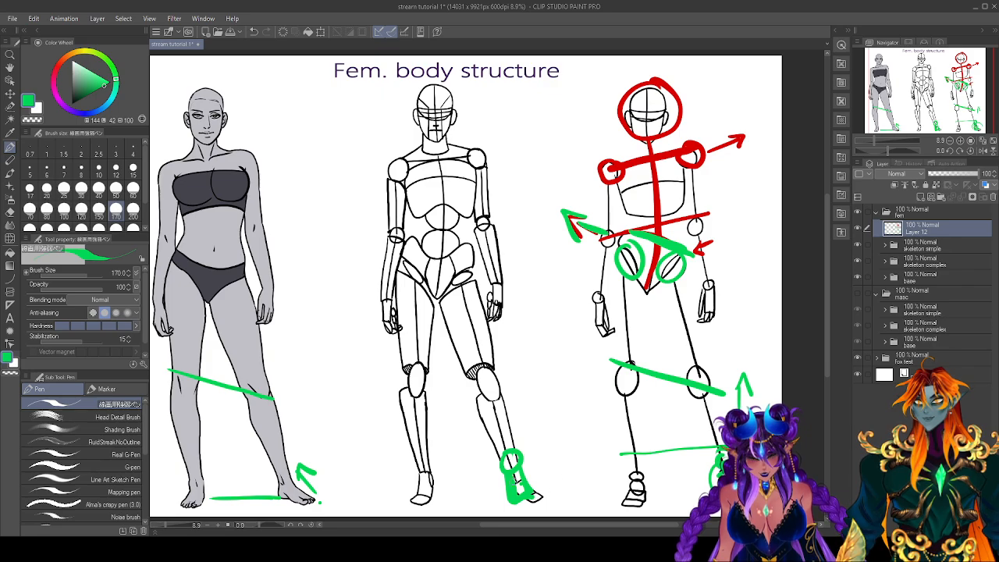
left_click_drag(504, 452, 418, 456)
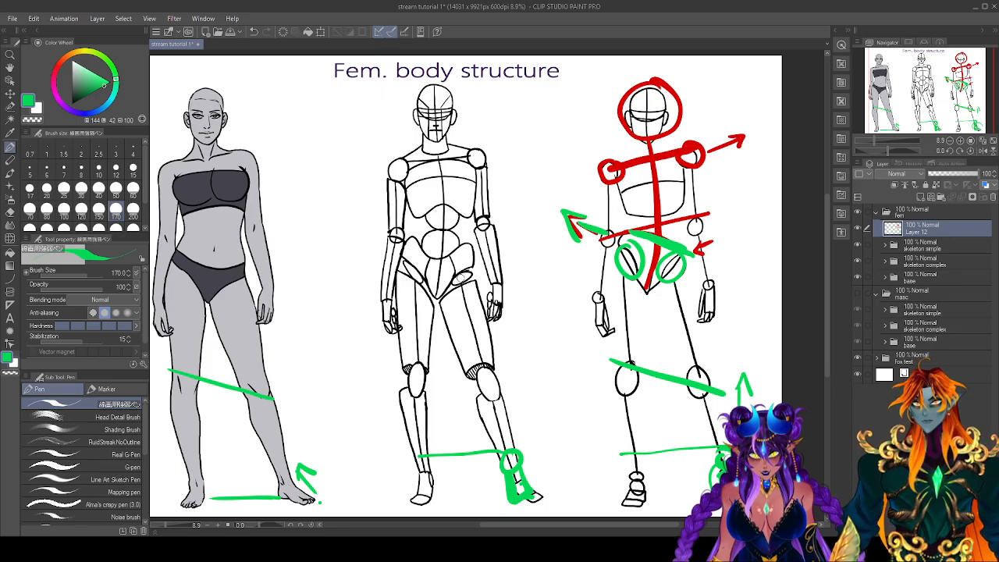
Draw green thigh and shin lines along the complex skeleton's outstretched leg, and reposition the shin line so it rises almost upright from the ankle.
left_click_drag(467, 283, 492, 365)
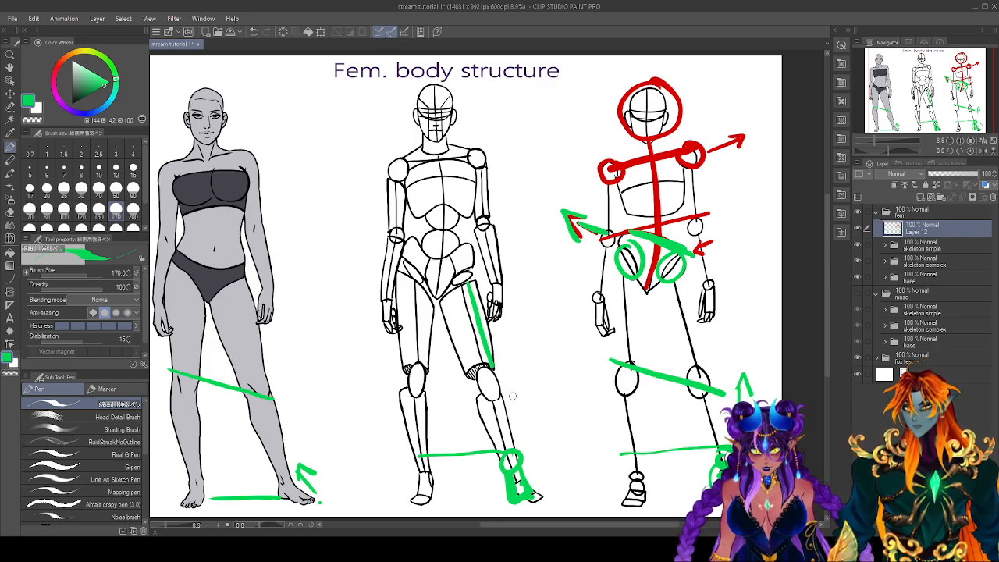
left_click_drag(509, 394, 533, 467)
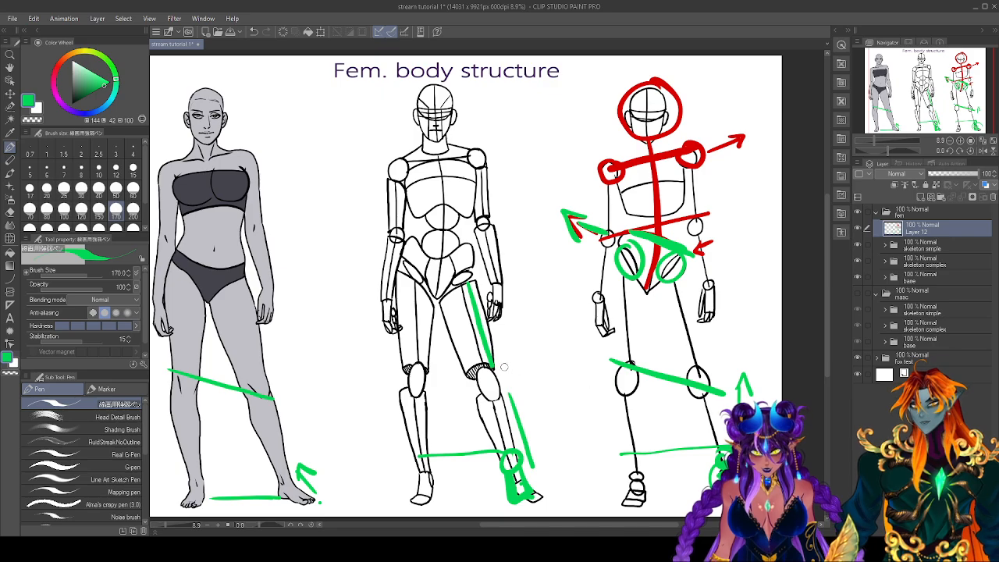
key("m")
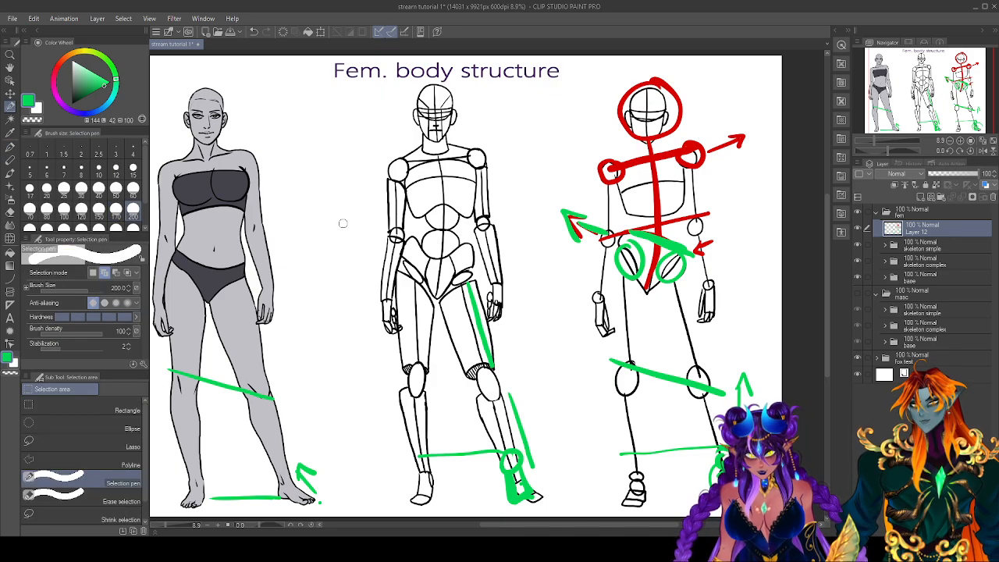
mouse_move(510, 390)
left_mouse_down()
mouse_move(534, 464)
mouse_move(507, 388)
left_mouse_up()
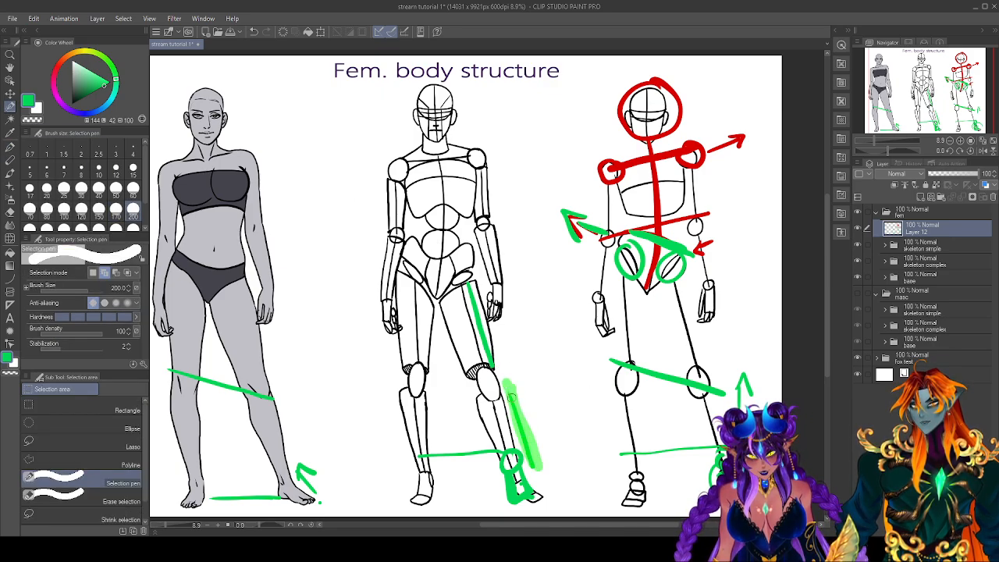
left_click(564, 489)
mouse_move(539, 436)
left_mouse_down()
mouse_move(515, 415)
mouse_move(509, 429)
left_mouse_up()
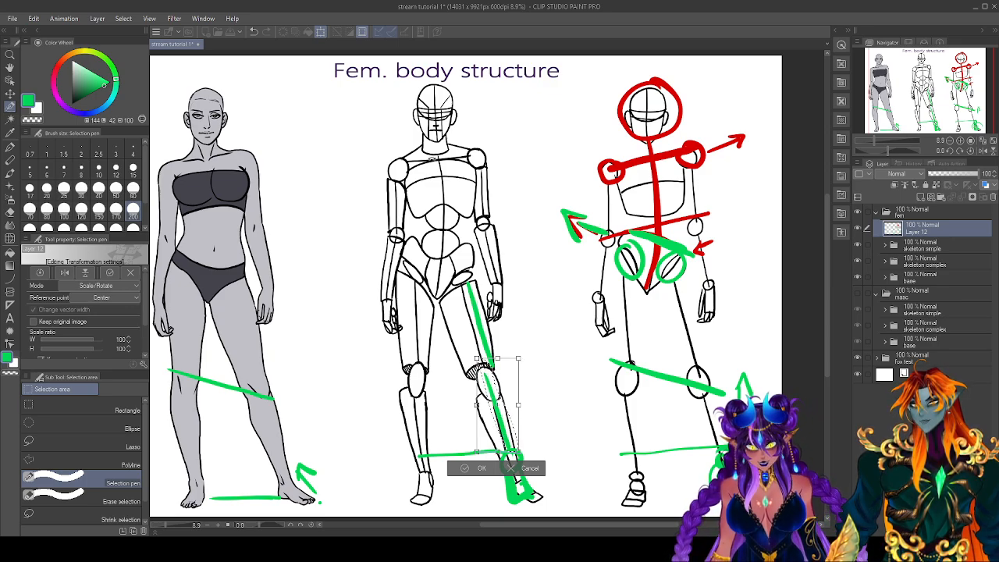
mouse_move(530, 357)
left_mouse_down()
mouse_move(553, 379)
mouse_move(525, 399)
mouse_move(569, 368)
left_mouse_up()
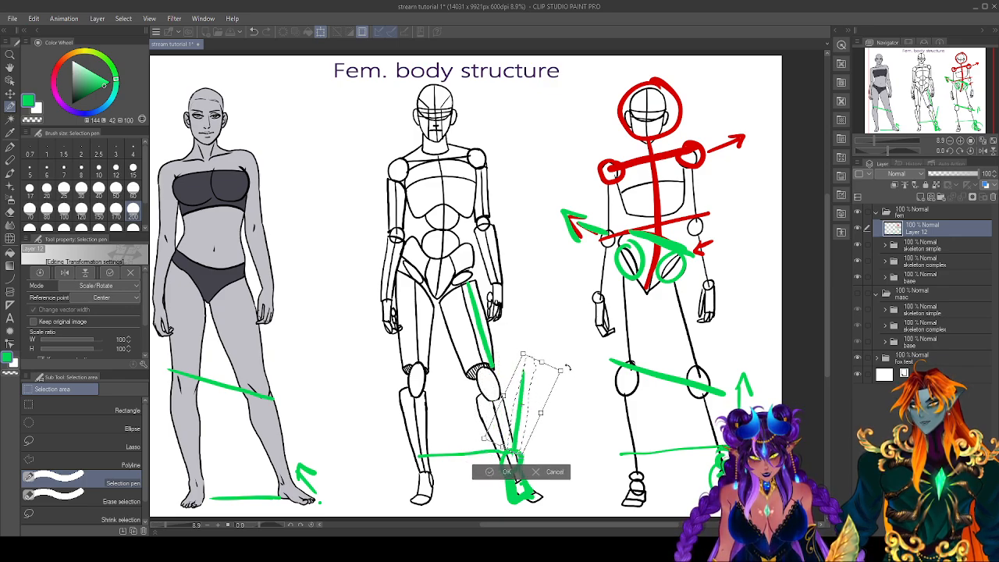
left_click_drag(536, 411, 532, 400)
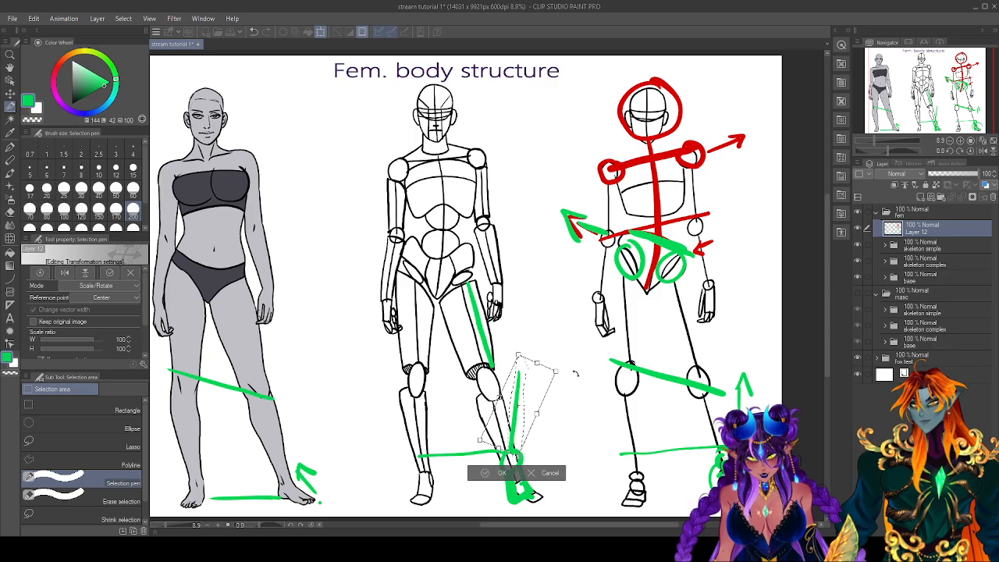
key("Return")
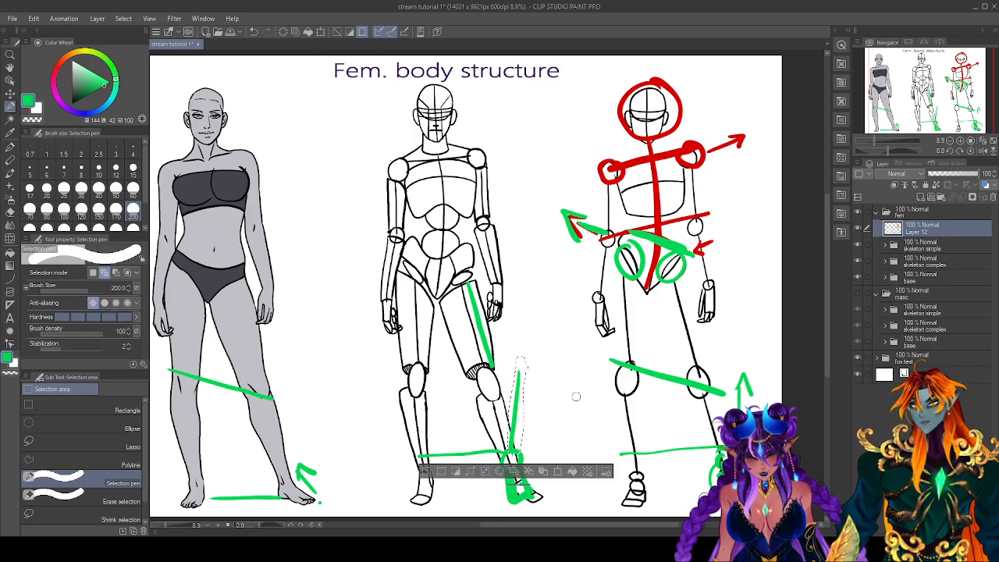
key("ctrl+d")
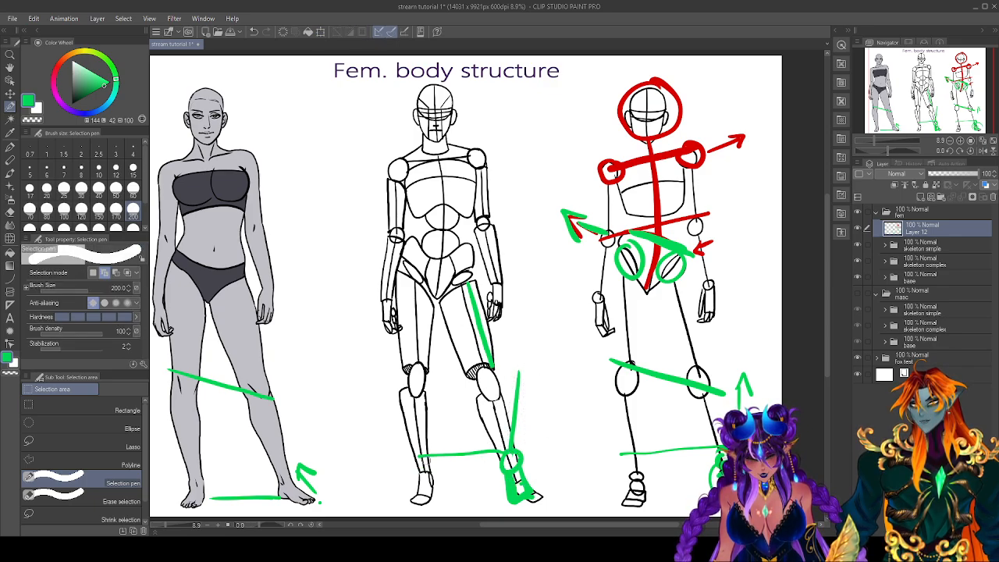
Rotate the complex skeleton's green thigh line outward to meet the shin line, and circle the knee joint where they meet.
left_click_drag(467, 277, 491, 367)
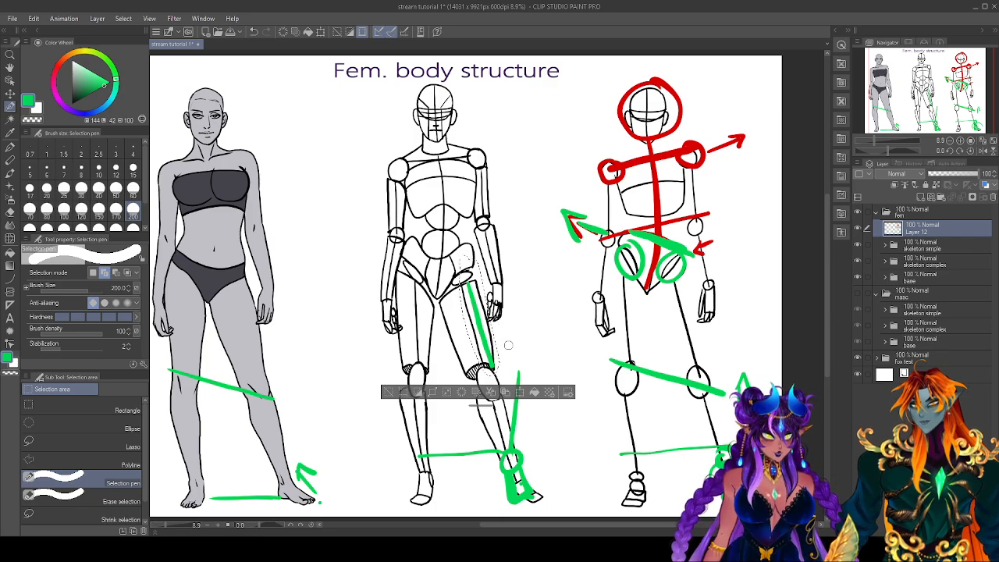
left_click(524, 390)
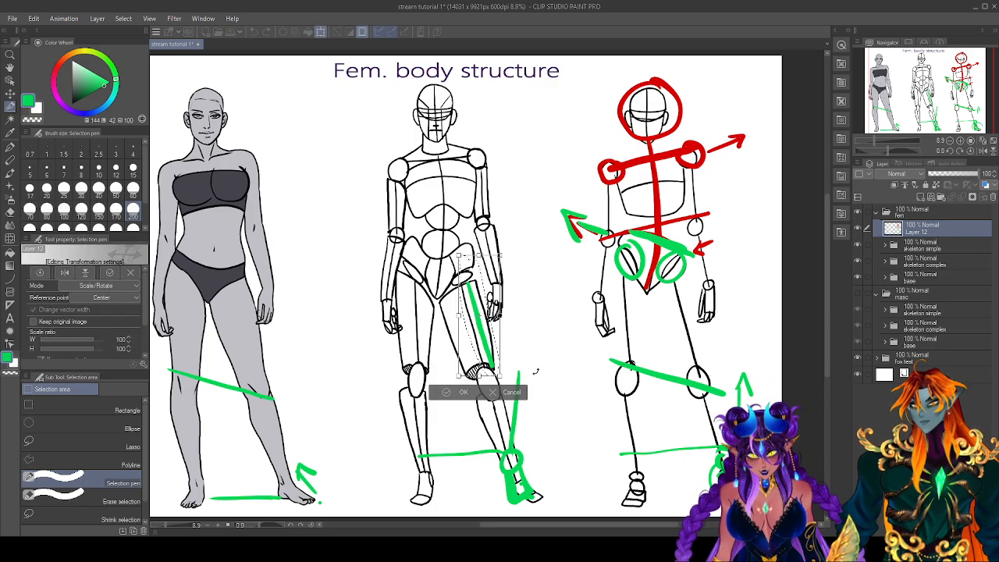
left_click_drag(508, 372, 540, 362)
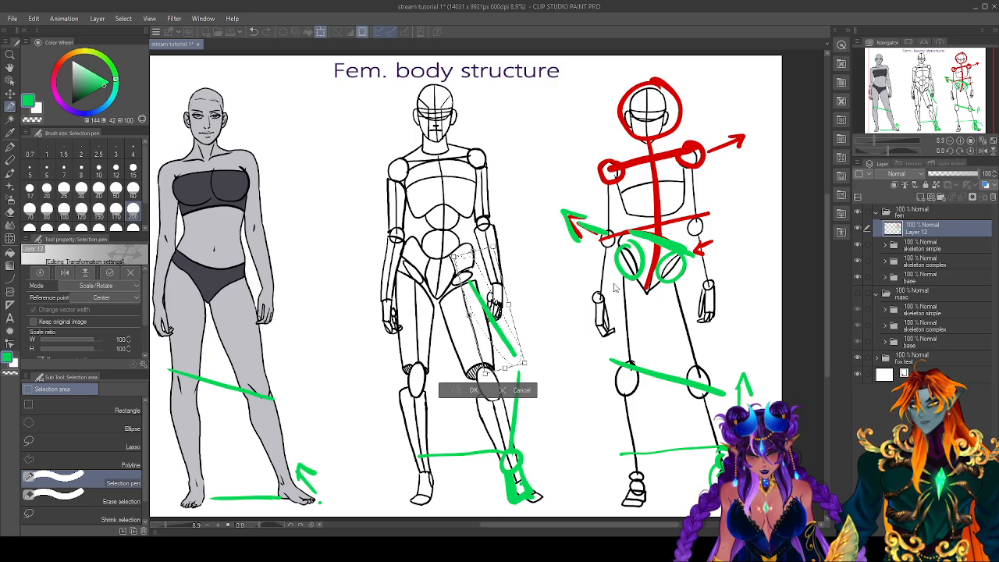
left_click(460, 391)
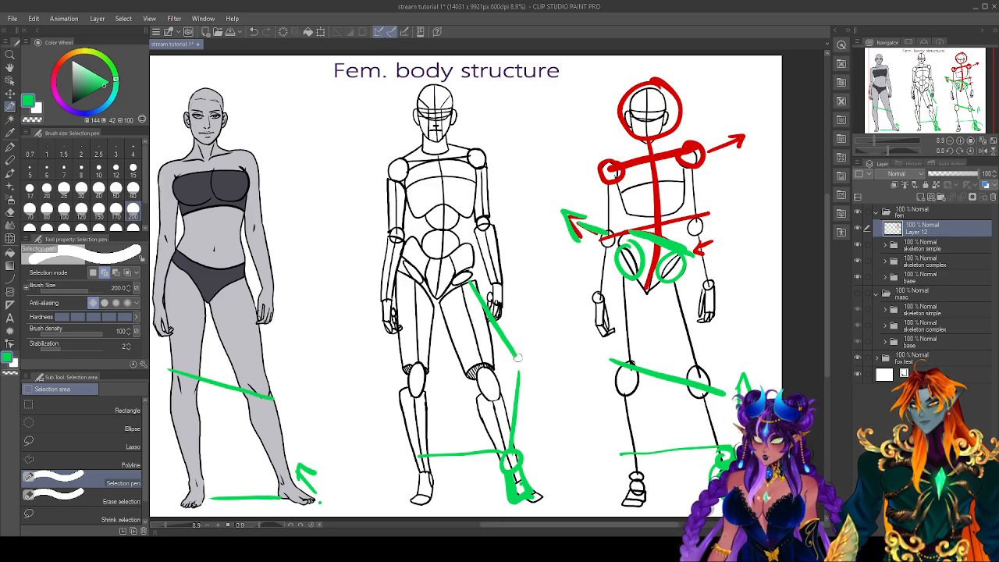
key("p")
mouse_move(517, 352)
left_mouse_down()
mouse_move(506, 369)
mouse_move(518, 352)
left_mouse_up()
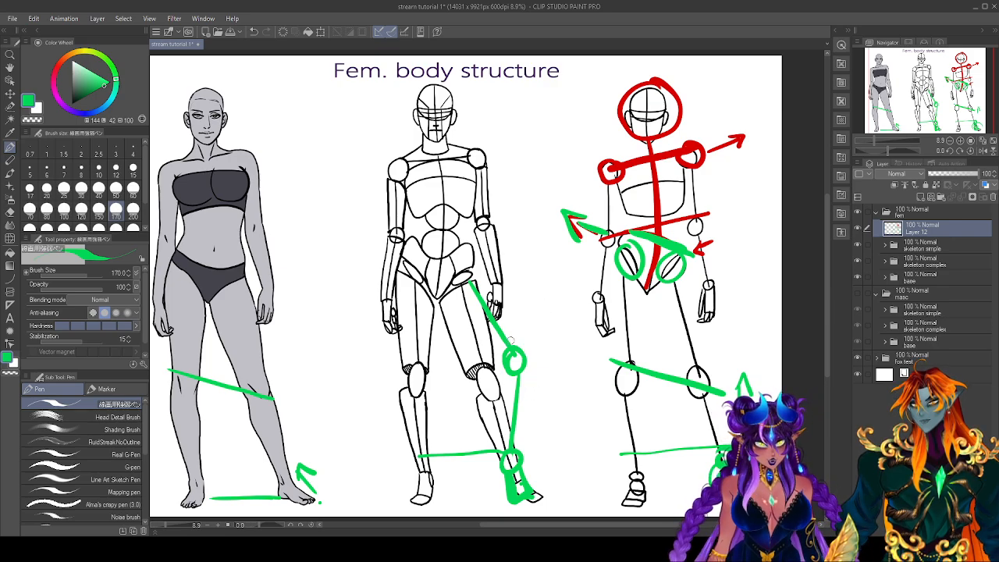
Erase all the green leg, ankle and foot marks from the complex skeleton.
key("e")
mouse_move(470, 287)
left_mouse_down()
mouse_move(518, 365)
mouse_move(515, 347)
mouse_move(516, 421)
mouse_move(493, 430)
mouse_move(509, 499)
left_mouse_up()
mouse_move(500, 424)
left_mouse_down()
mouse_move(531, 469)
mouse_move(441, 454)
mouse_move(474, 443)
left_mouse_up()
key("p")
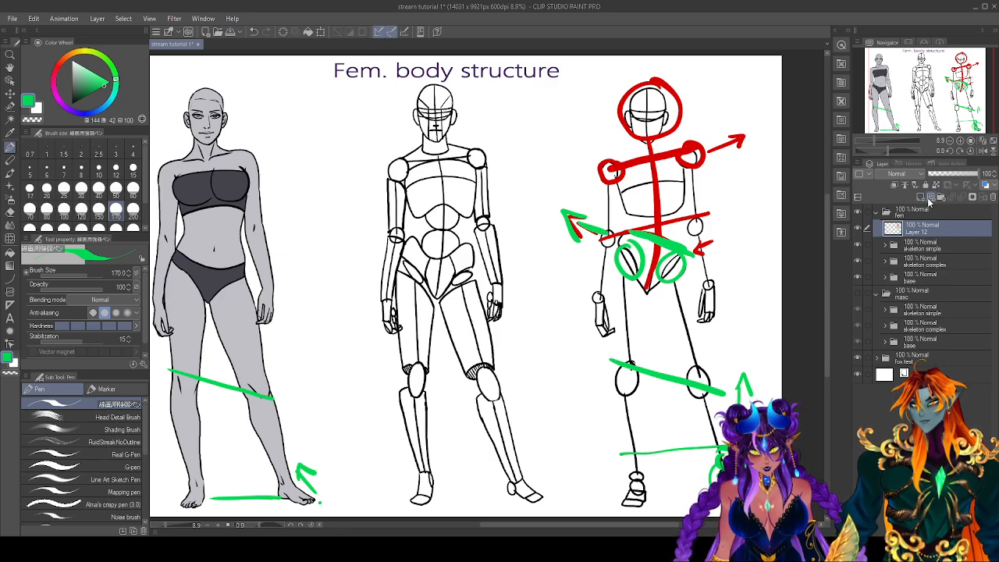
Hide Layer 12 and, on a new layer, draw green ovals on both sides of the simple skeleton's head and a line across its shoulders.
left_click(858, 228)
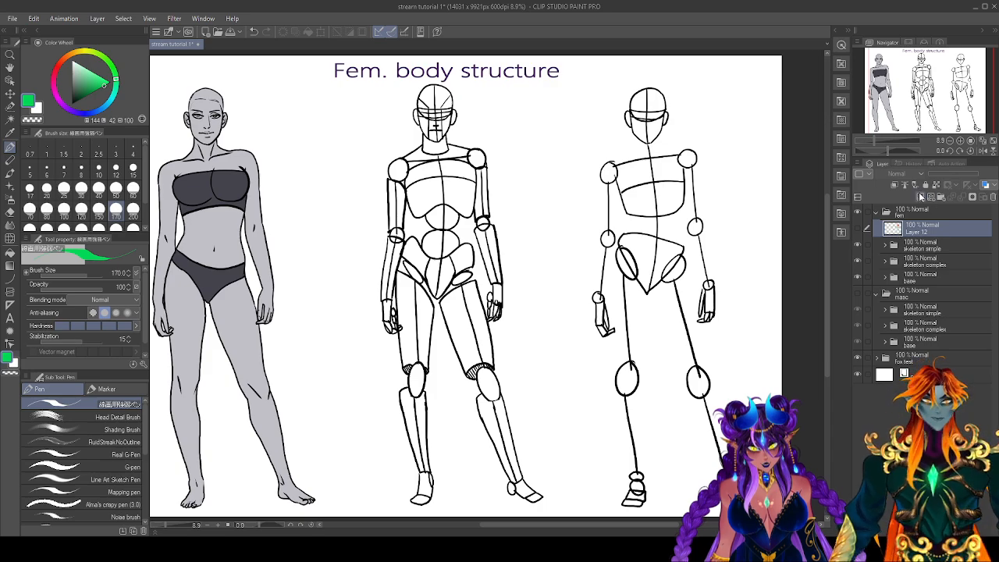
left_click(920, 196)
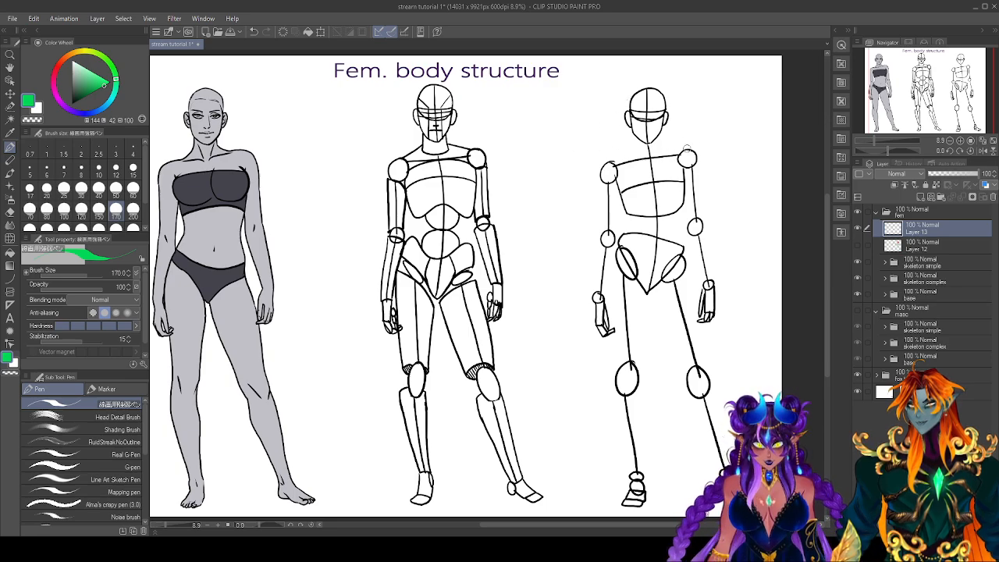
mouse_move(618, 98)
left_mouse_down()
mouse_move(598, 133)
mouse_move(615, 151)
mouse_move(628, 122)
left_mouse_up()
mouse_move(684, 95)
left_mouse_down()
mouse_move(670, 107)
mouse_move(675, 138)
left_mouse_up()
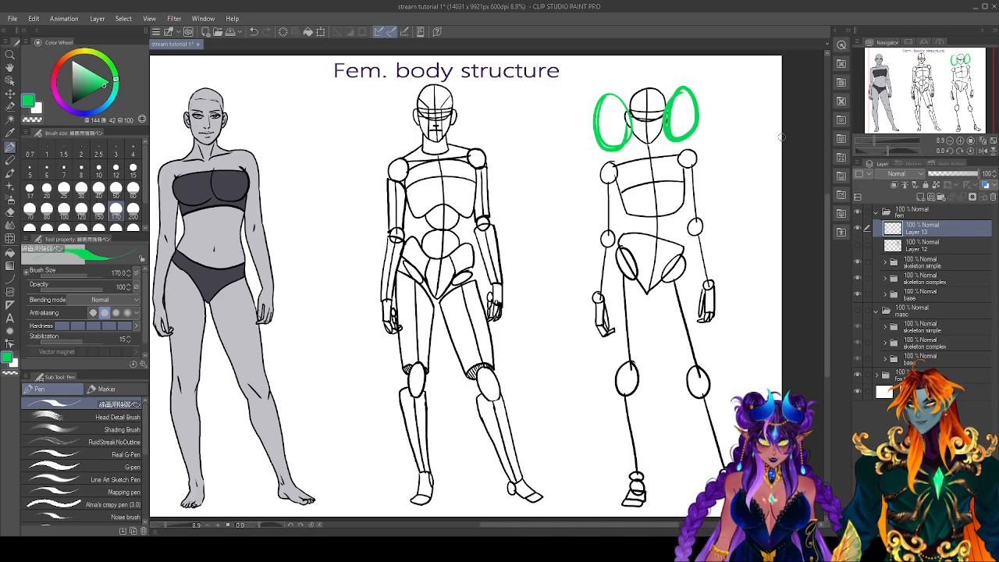
left_click_drag(604, 164, 705, 151)
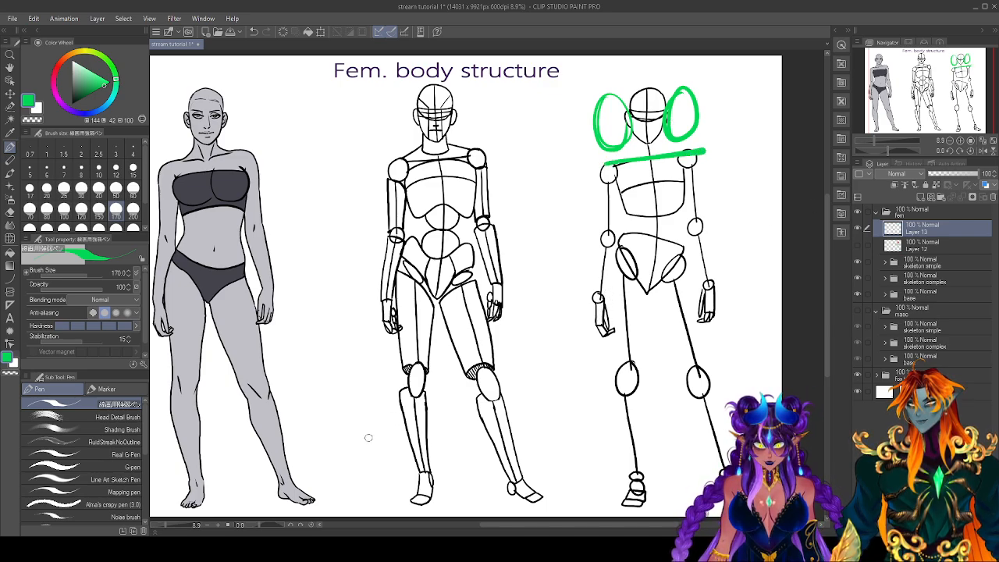
Switch the pen to blue and mark the simple skeleton's upper arms, waist and elbow levels, hand level, outstretched knee and shin.
left_click(86, 113)
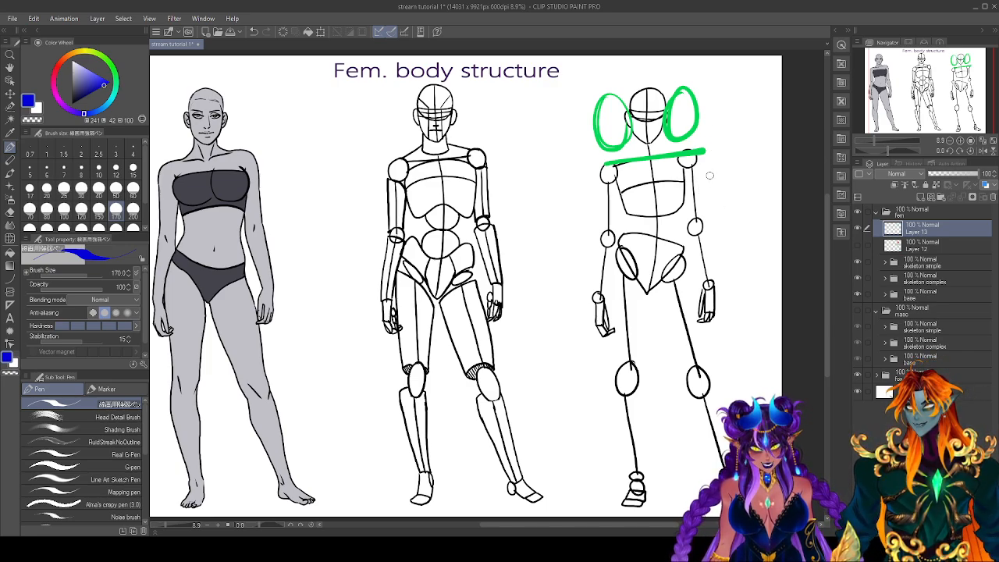
left_click_drag(708, 159, 710, 214)
left_click_drag(597, 174, 599, 229)
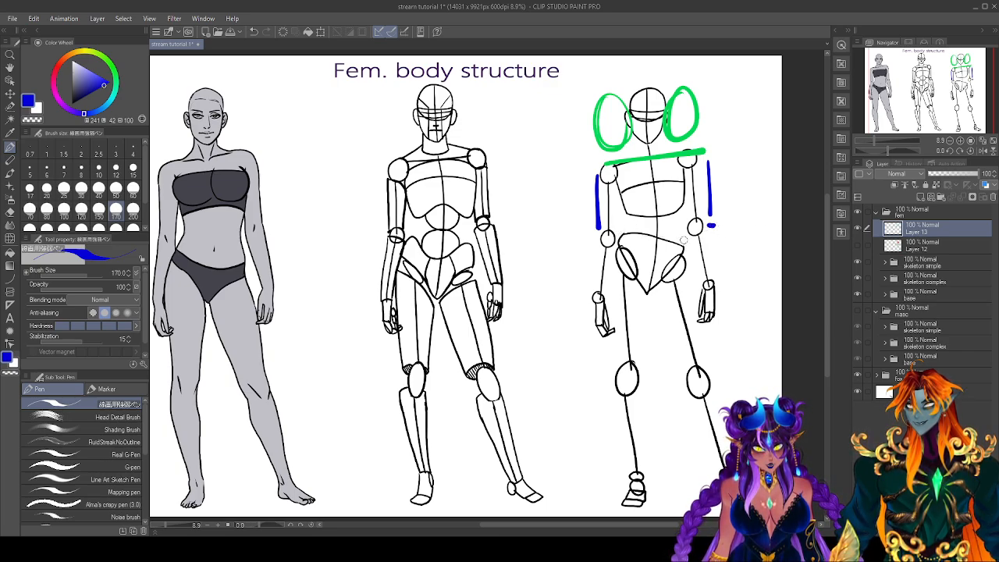
left_click_drag(625, 231, 695, 245)
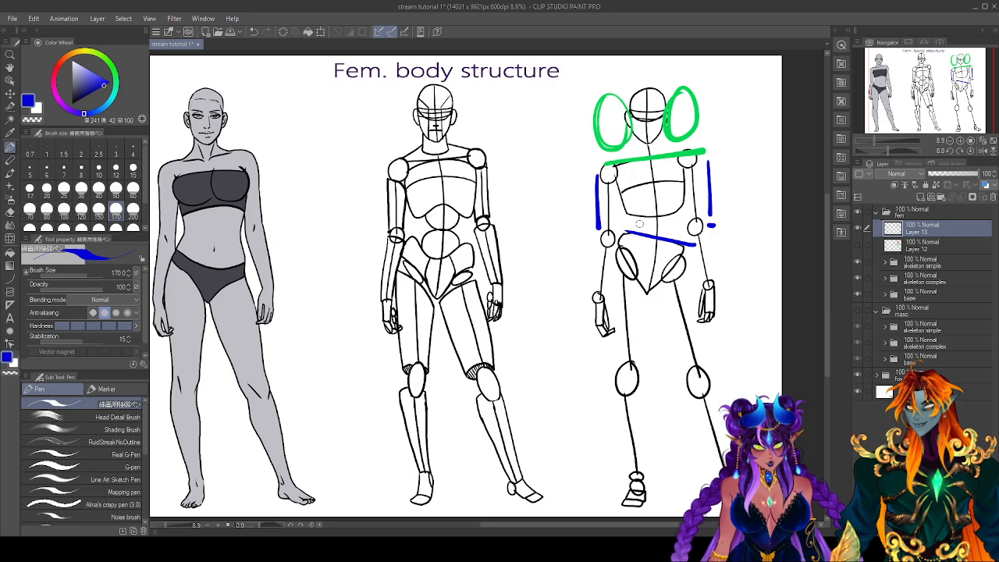
left_click_drag(625, 225, 677, 227)
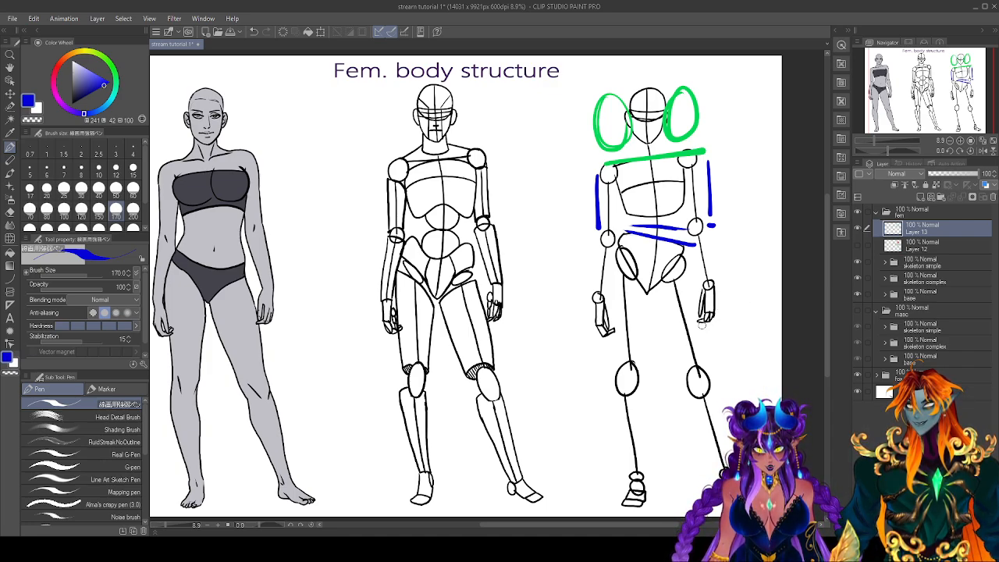
mouse_move(618, 334)
left_mouse_down()
mouse_move(718, 331)
mouse_move(726, 320)
mouse_move(606, 334)
left_mouse_up()
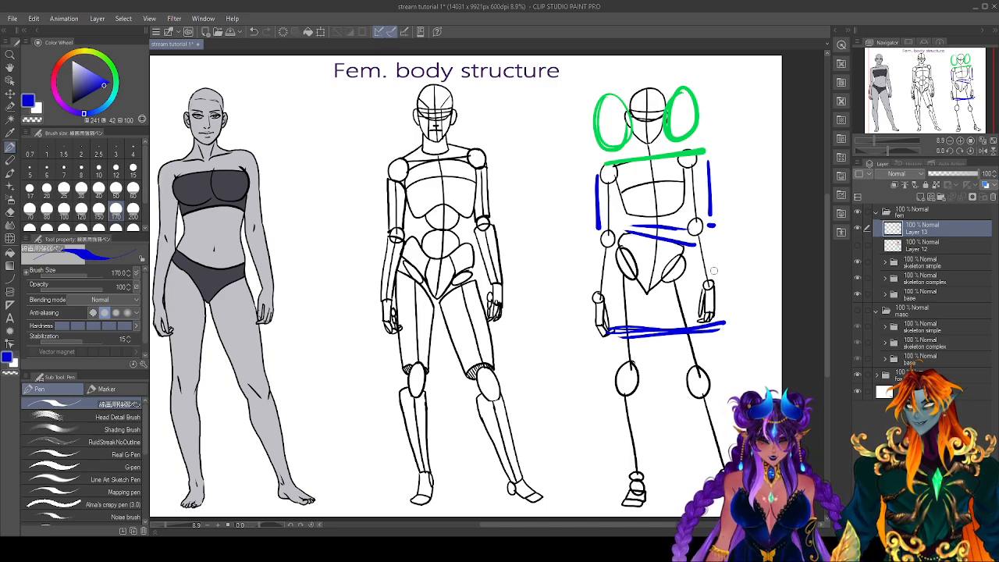
left_click_drag(606, 329, 734, 321)
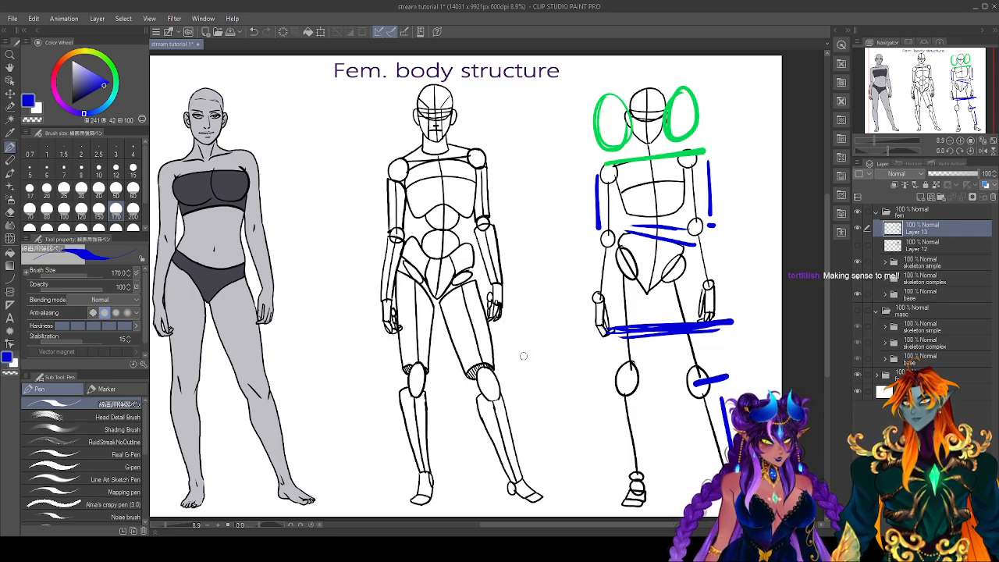
Switch the pen to red, outline the simple skeleton's ribcage, circle both shoulder joints and trace the curved line across the chest.
left_click(55, 77)
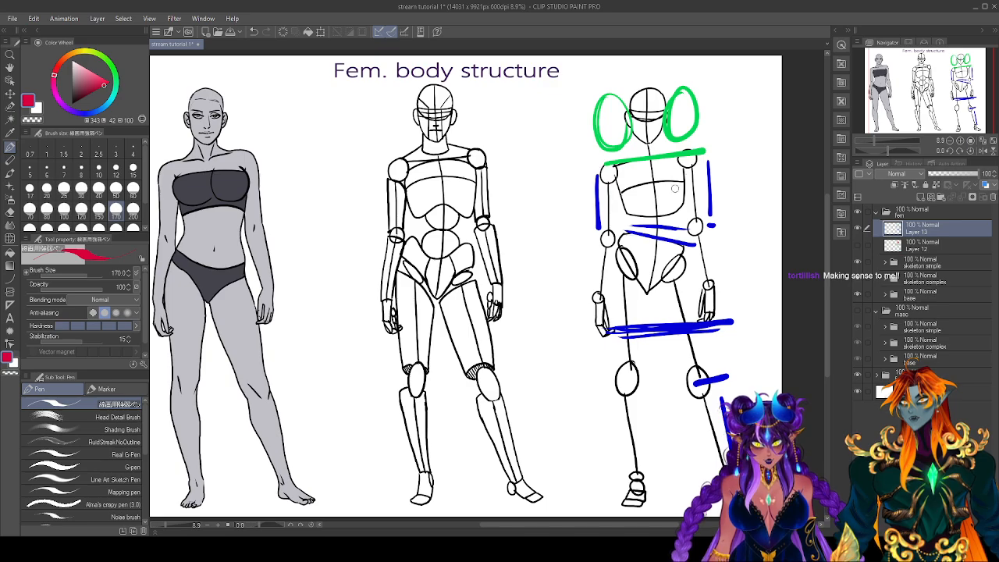
left_click_drag(685, 157, 687, 213)
mouse_move(615, 165)
left_mouse_down()
mouse_move(629, 221)
mouse_move(681, 209)
left_mouse_up()
mouse_move(683, 155)
left_mouse_down()
mouse_move(706, 165)
mouse_move(693, 154)
left_mouse_up()
left_click_drag(616, 160, 613, 161)
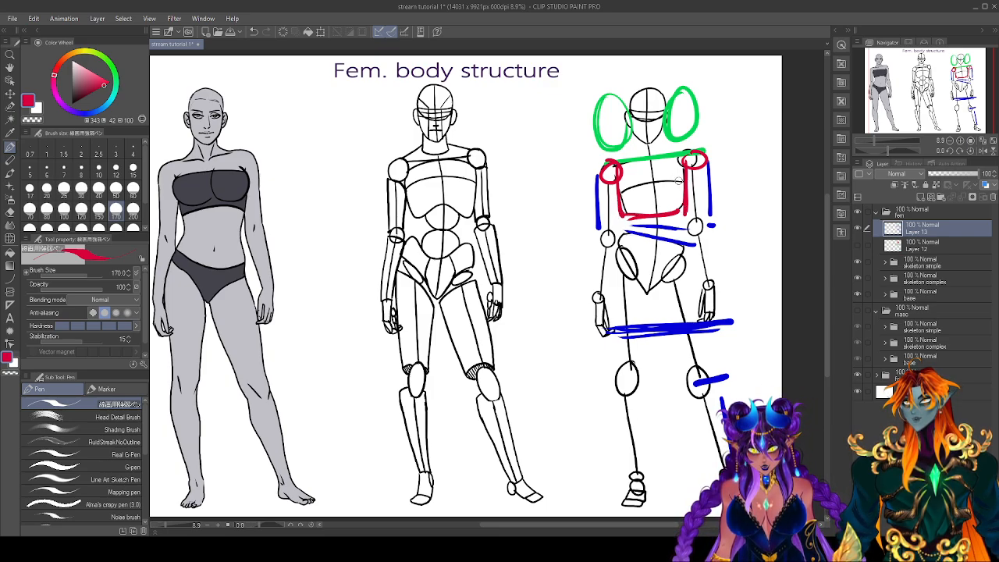
mouse_move(683, 183)
left_mouse_down()
mouse_move(637, 182)
mouse_move(611, 195)
mouse_move(685, 185)
left_mouse_up()
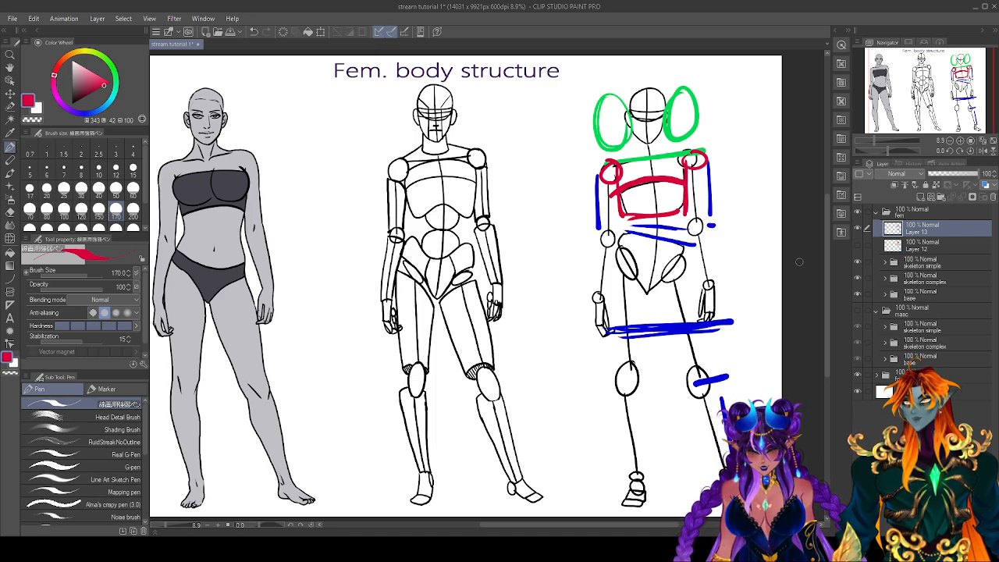
Outline the simple skeleton's pelvis as a red triangle, sketch a two-lobed hip shape beside it and repeat that shape inside the triangle.
mouse_move(624, 227)
left_mouse_down()
mouse_move(693, 246)
mouse_move(649, 290)
left_mouse_up()
left_click_drag(623, 231, 647, 290)
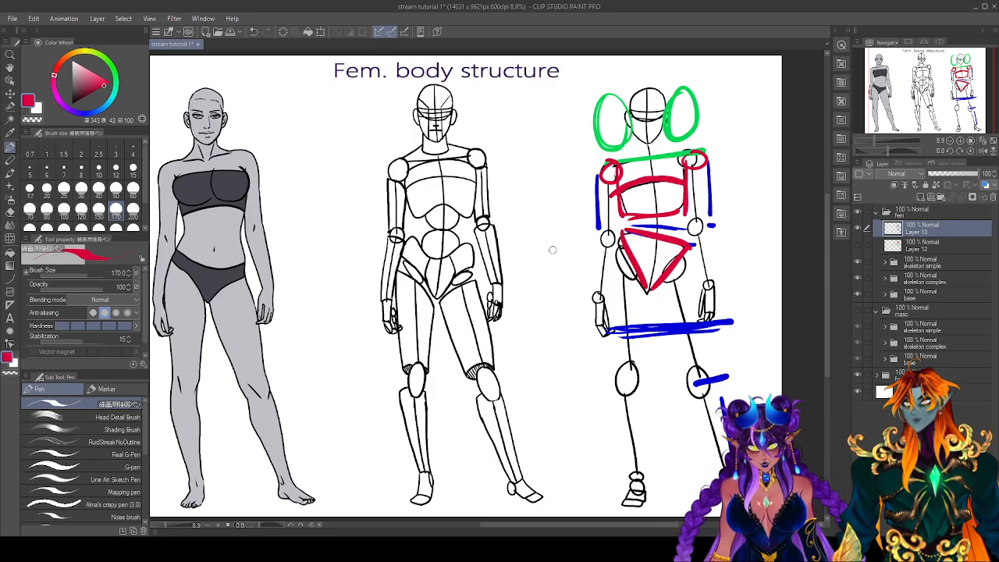
left_click_drag(557, 248, 532, 236)
mouse_move(524, 268)
left_mouse_down()
mouse_move(562, 246)
mouse_move(597, 248)
mouse_move(567, 273)
mouse_move(546, 268)
mouse_move(541, 247)
mouse_move(576, 249)
left_mouse_up()
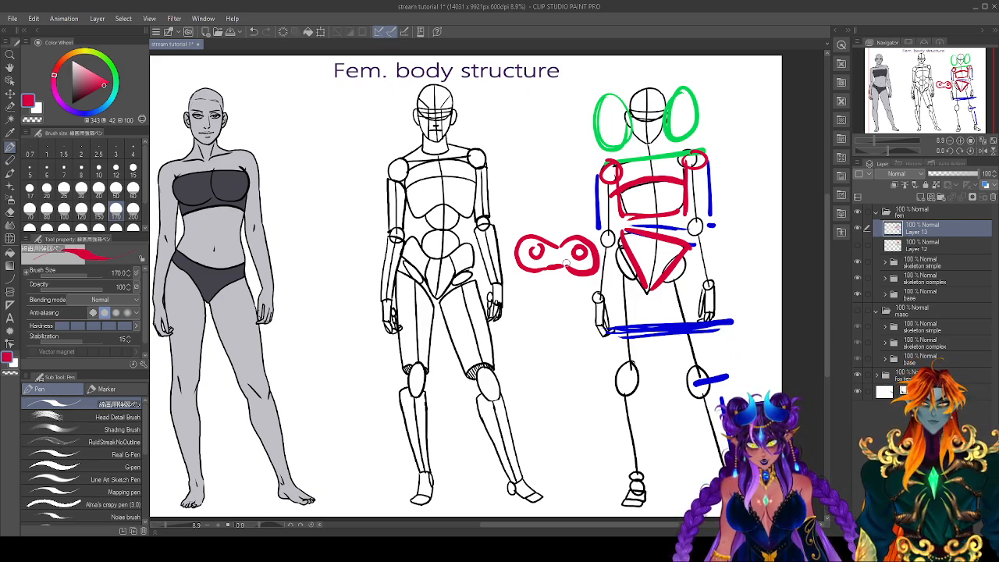
mouse_move(636, 231)
left_mouse_down()
mouse_move(648, 251)
mouse_move(678, 239)
mouse_move(681, 261)
mouse_move(639, 244)
left_mouse_up()
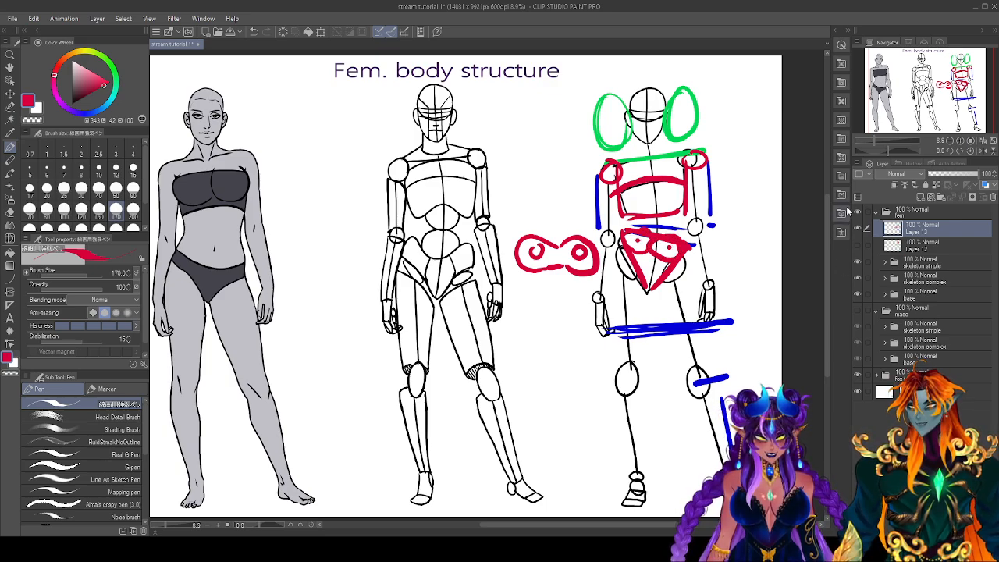
Erase the messy lines inside the red pelvis and redraw its sloping side down to a blunt lower tip.
key("e")
mouse_move(660, 239)
left_mouse_down()
mouse_move(631, 263)
mouse_move(644, 288)
left_mouse_up()
key("p")
mouse_move(684, 251)
left_mouse_down()
mouse_move(655, 290)
mouse_move(647, 284)
left_mouse_up()
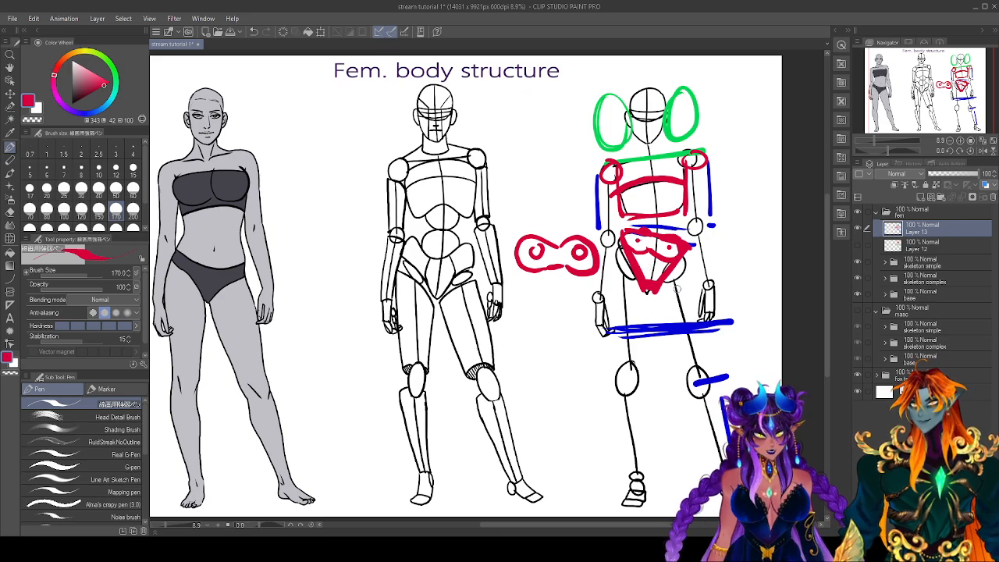
Erase the separate red two-lobed hip sketch between the two skeletons.
key("e")
mouse_move(515, 242)
left_mouse_down()
mouse_move(532, 274)
mouse_move(568, 234)
mouse_move(581, 283)
mouse_move(593, 283)
mouse_move(597, 241)
mouse_move(598, 267)
mouse_move(573, 231)
mouse_move(571, 251)
mouse_move(567, 232)
mouse_move(529, 226)
left_mouse_up()
key("p")
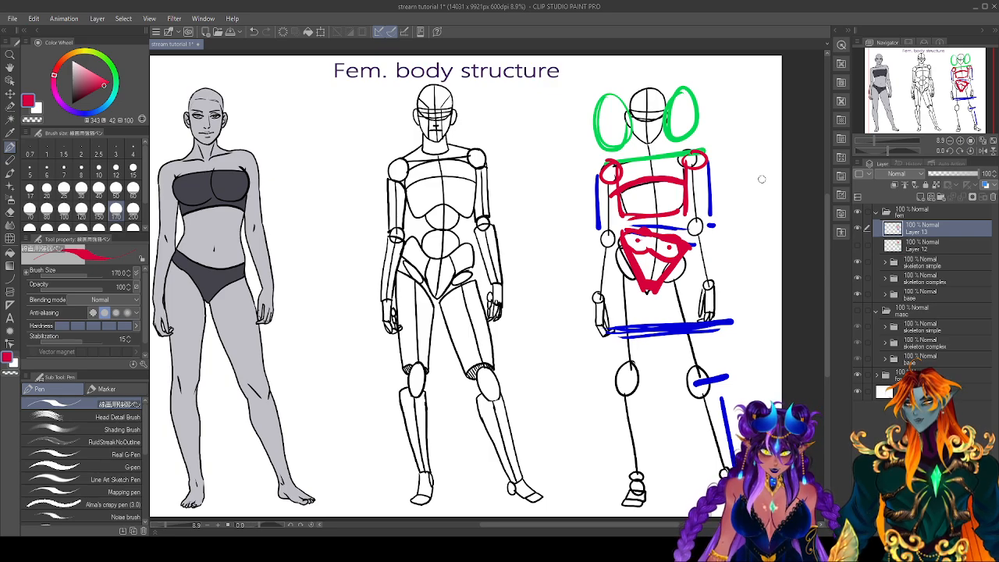
Hide Layer 13 and add a new layer above it.
left_click(860, 228)
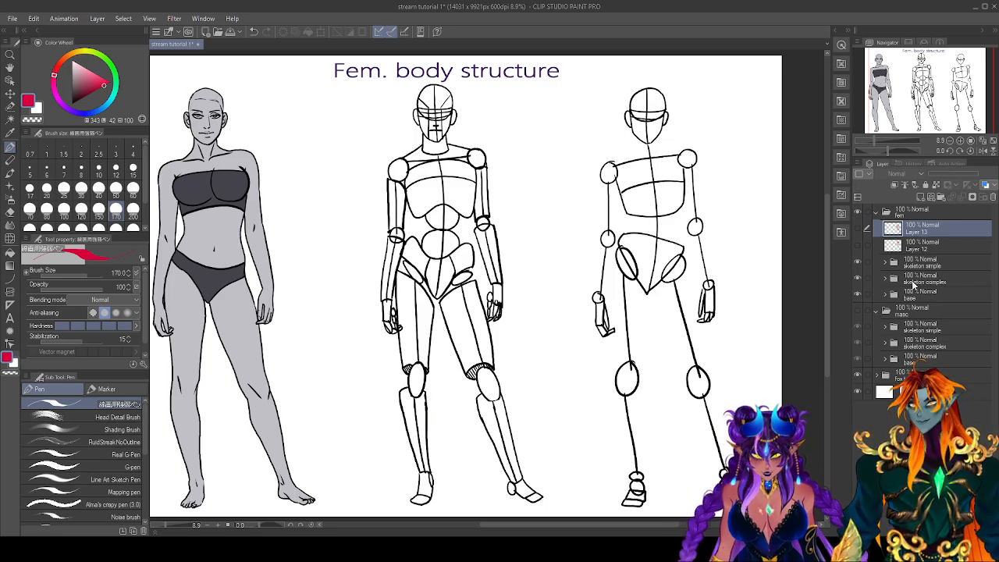
left_click(921, 197)
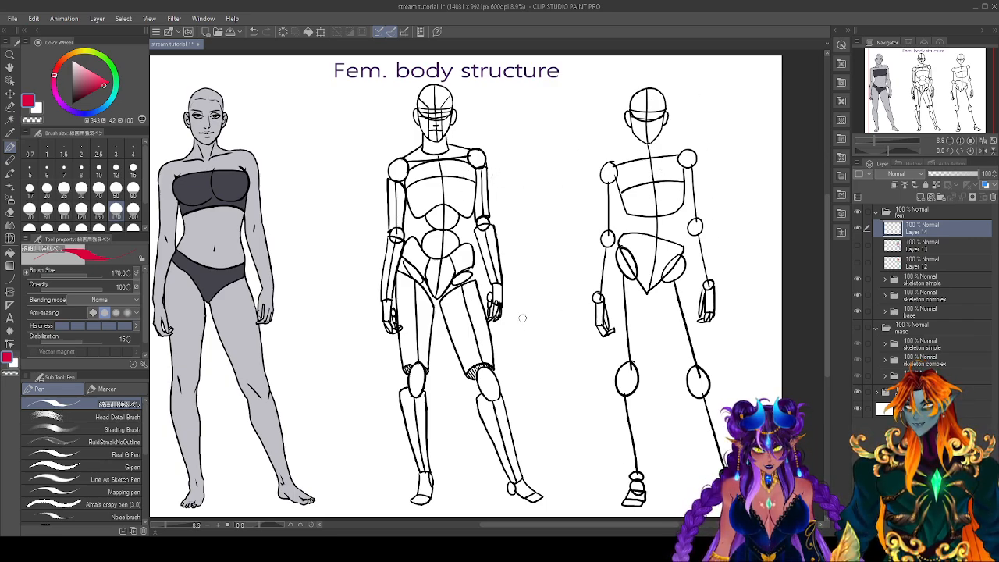
Draw the complex skeleton's shoulder line, spine, hip curve and both legs with oval knees in thick red strokes.
mouse_move(397, 167)
left_mouse_down()
mouse_move(427, 160)
mouse_move(440, 177)
mouse_move(439, 300)
left_mouse_up()
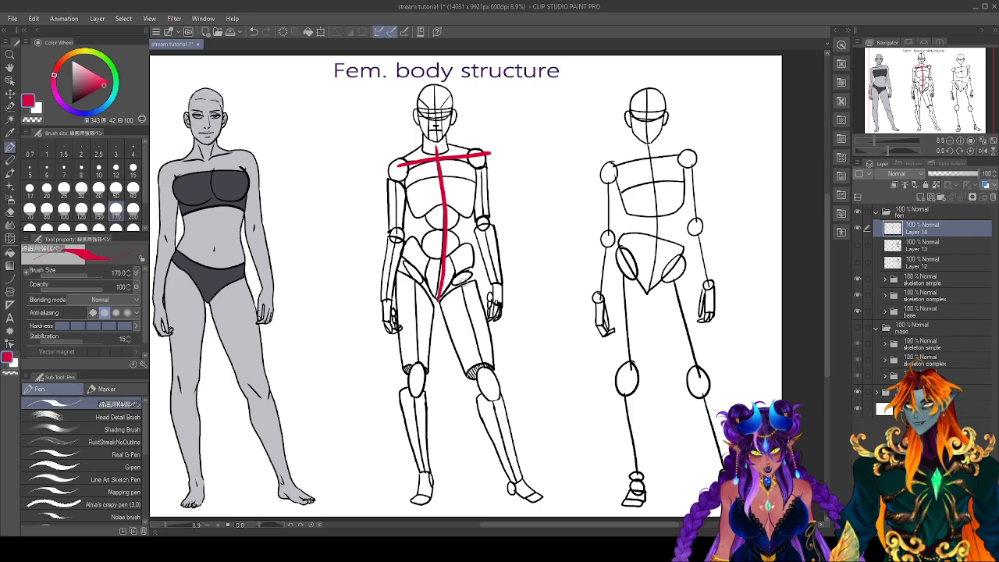
mouse_move(412, 235)
left_mouse_down()
mouse_move(456, 256)
mouse_move(473, 242)
left_mouse_up()
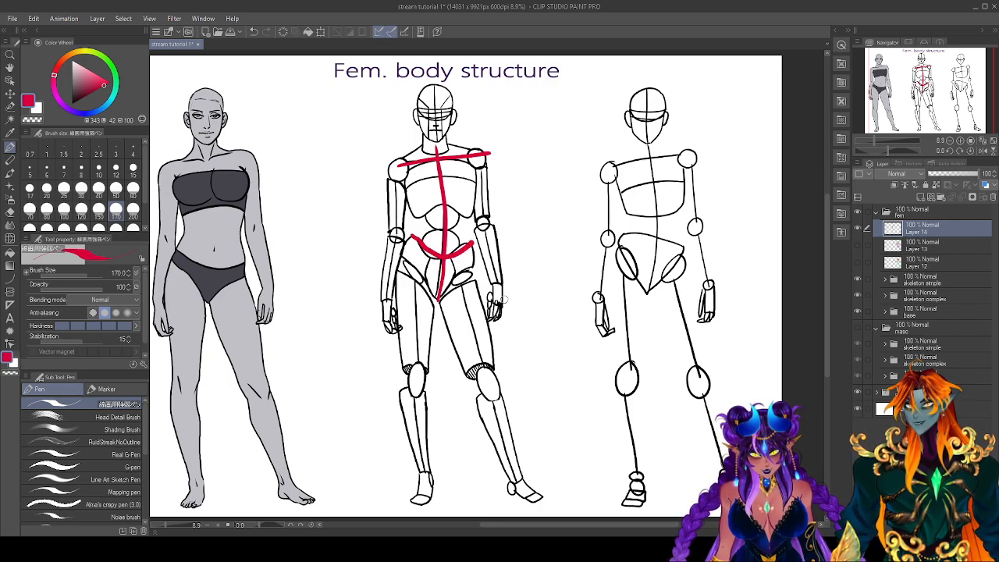
left_click_drag(458, 264, 519, 475)
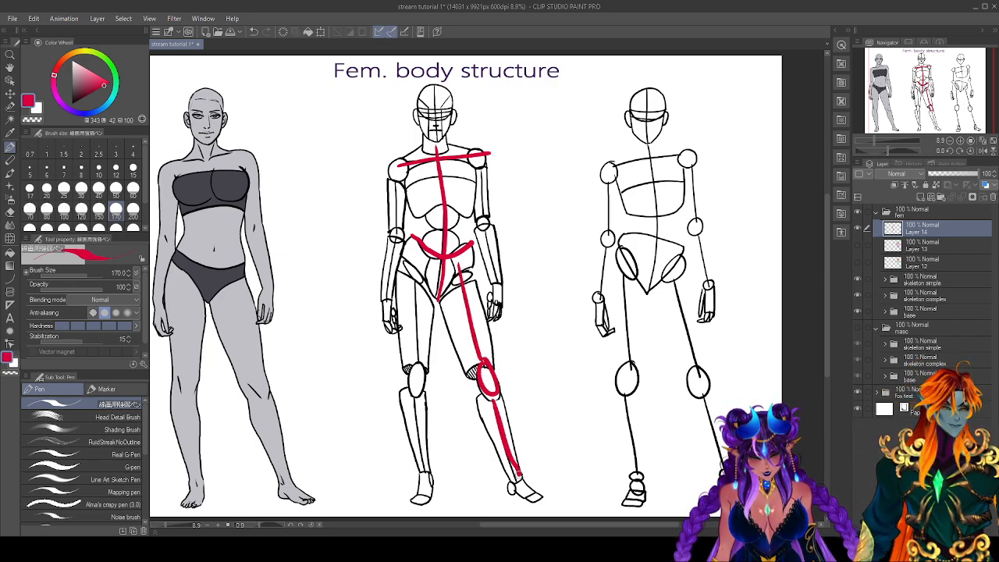
left_click_drag(414, 274, 415, 361)
left_click_drag(416, 400, 425, 480)
Trace both of the complex skeleton's arms in red down to the wrists, with circles at the elbows.
left_click_drag(484, 156, 481, 217)
left_click_drag(402, 160, 388, 305)
left_click_drag(485, 228, 497, 291)
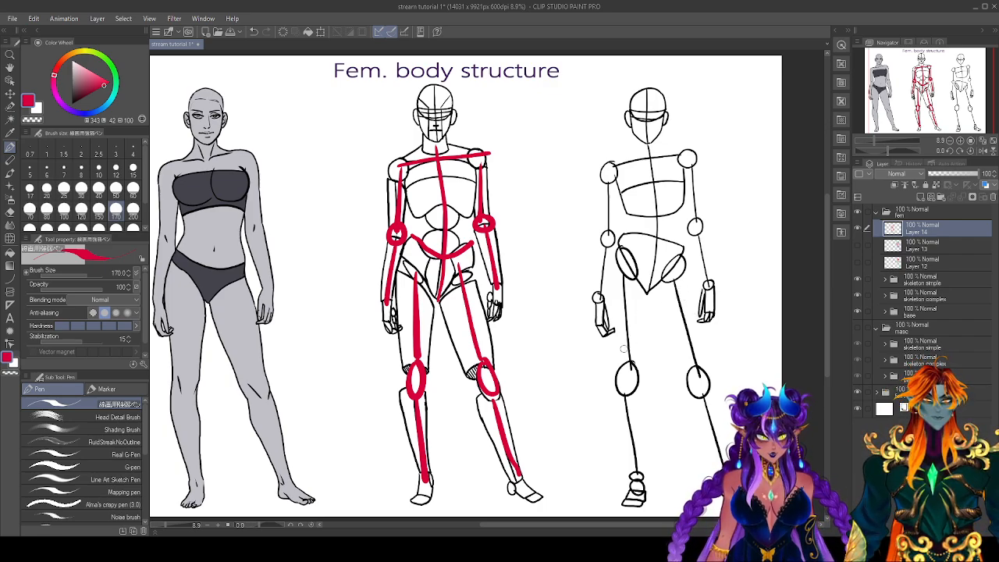
Draw red arrows pointing at the raised shoulder of the simple skeleton and of the complex skeleton.
mouse_move(711, 155)
left_mouse_down()
mouse_move(723, 129)
mouse_move(726, 156)
left_mouse_up()
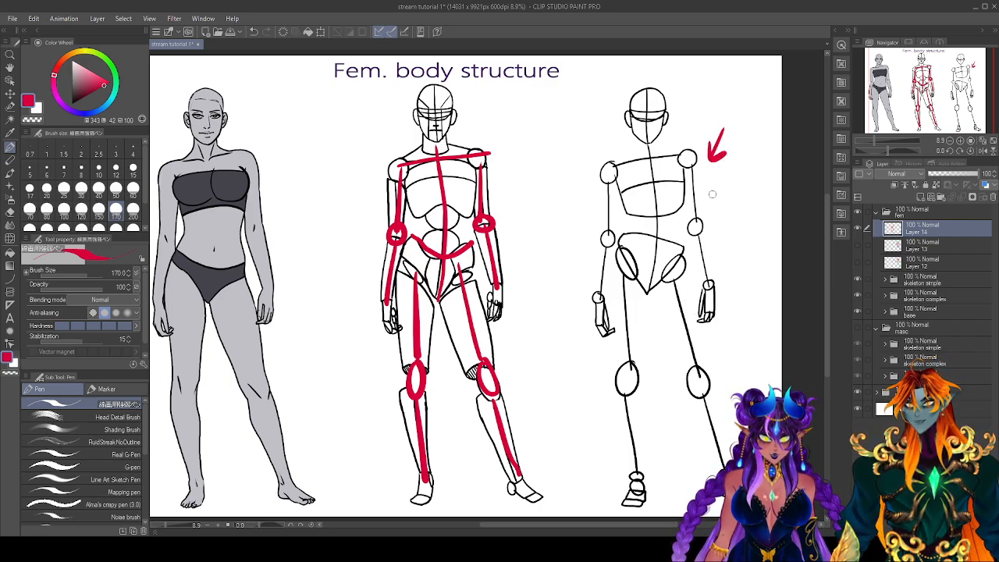
left_click_drag(537, 116, 510, 162)
left_click_drag(508, 138, 536, 156)
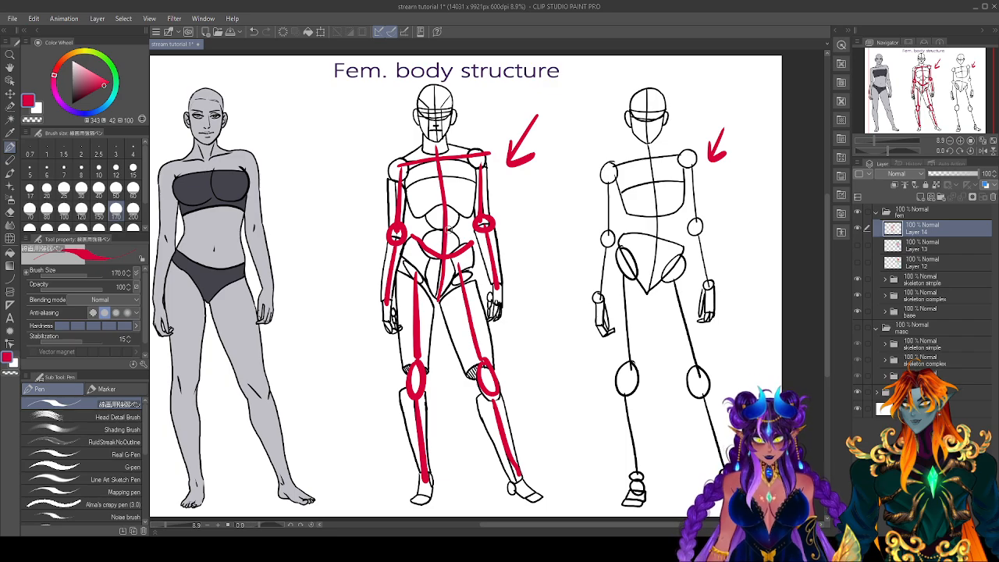
Hide Layer 14 and outline the complex skeleton's ribcage in red on a new layer above it.
left_click(857, 228)
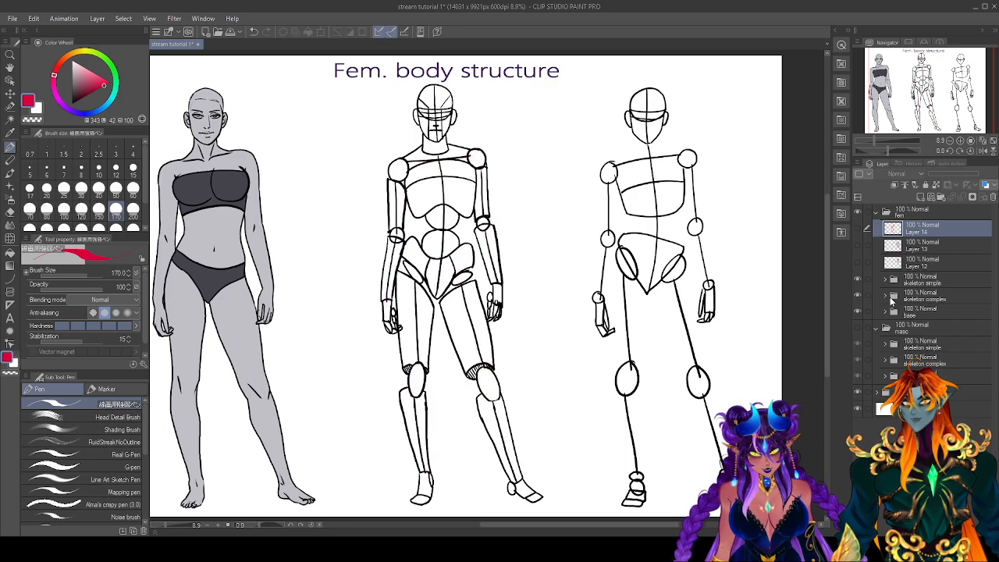
left_click(922, 196)
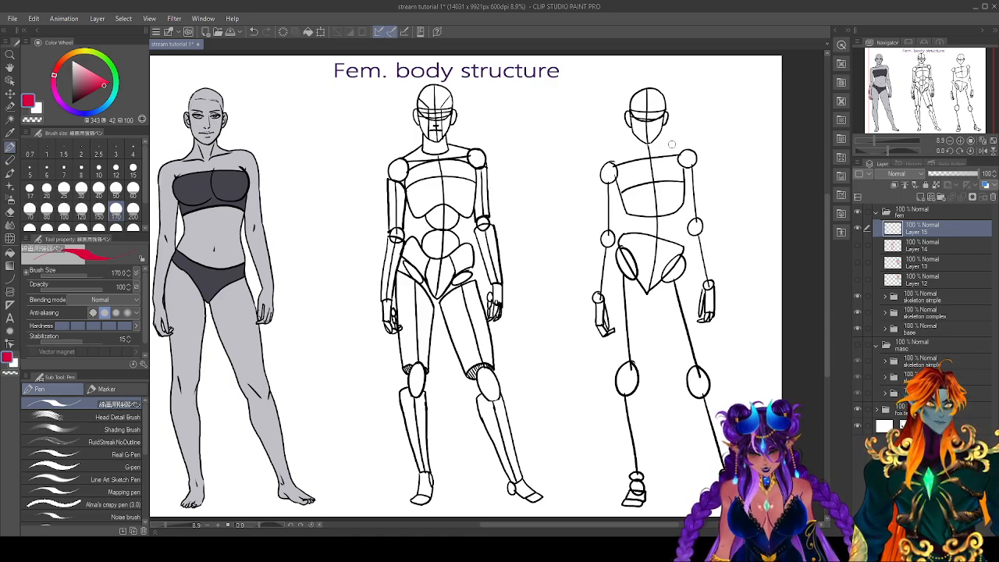
mouse_move(406, 173)
left_mouse_down()
mouse_move(423, 221)
mouse_move(435, 208)
mouse_move(473, 205)
mouse_move(476, 182)
mouse_move(463, 161)
mouse_move(407, 170)
left_mouse_up()
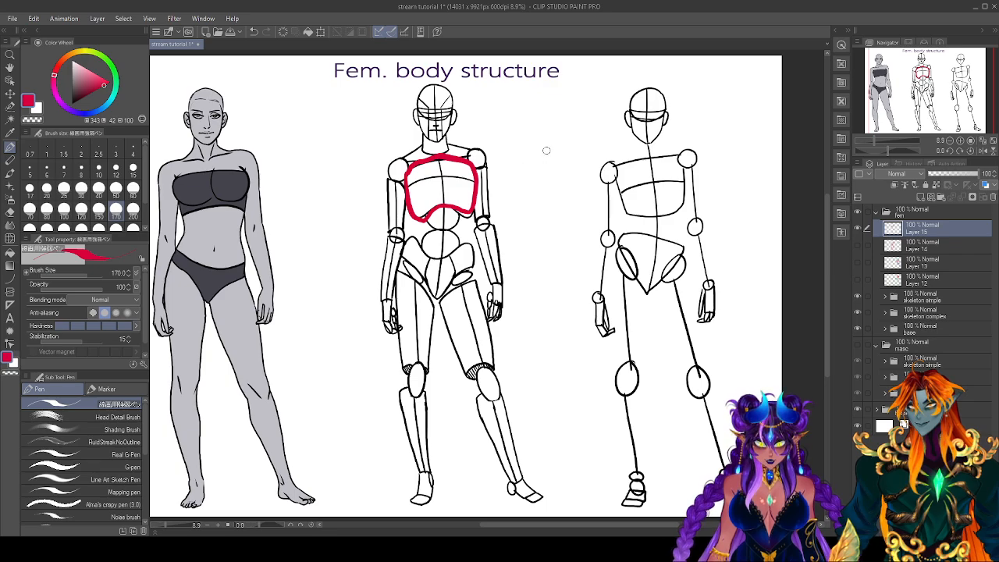
Sketch a red ribcage with curved ribs between the two skeletons and erase it again.
mouse_move(551, 145)
left_mouse_down()
mouse_move(521, 185)
mouse_move(541, 203)
mouse_move(558, 187)
mouse_move(573, 202)
mouse_move(591, 178)
mouse_move(580, 146)
mouse_move(536, 146)
mouse_move(523, 189)
left_mouse_up()
mouse_move(561, 159)
left_mouse_down()
mouse_move(592, 173)
mouse_move(592, 191)
left_mouse_up()
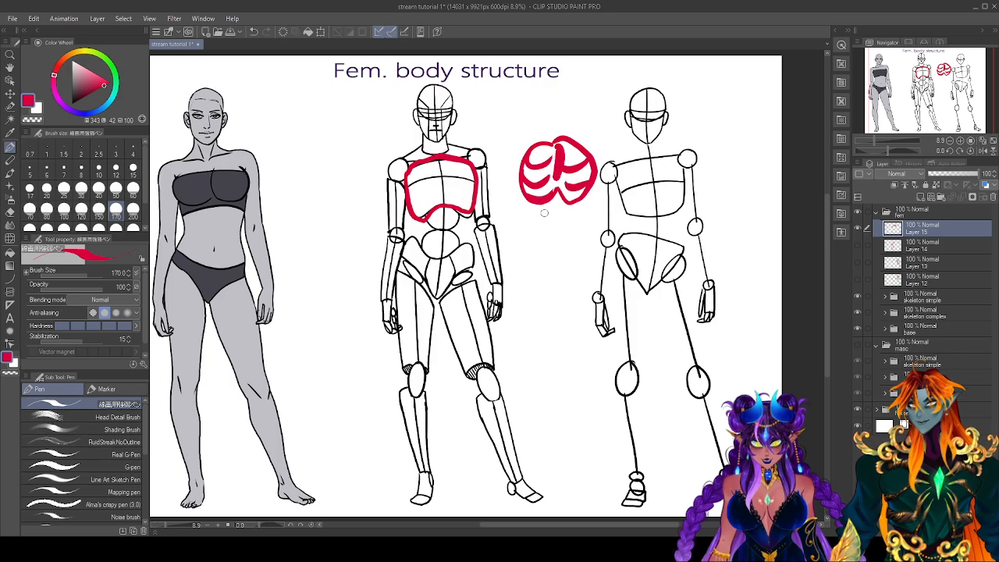
key("e")
left_click_drag(535, 144, 531, 188)
mouse_move(562, 139)
left_mouse_down()
mouse_move(541, 216)
mouse_move(571, 171)
mouse_move(599, 154)
mouse_move(566, 213)
mouse_move(595, 187)
mouse_move(578, 209)
left_mouse_up()
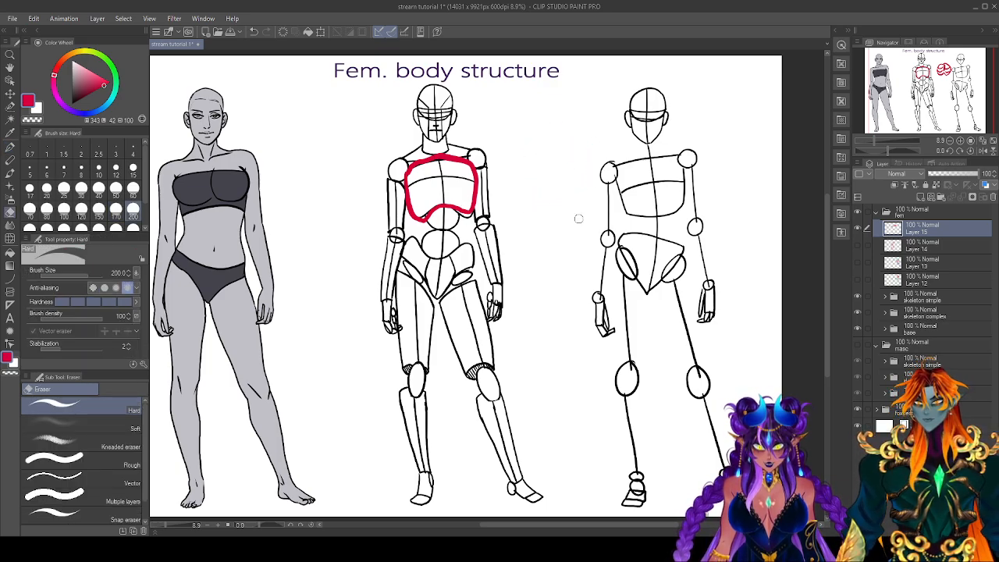
key("p")
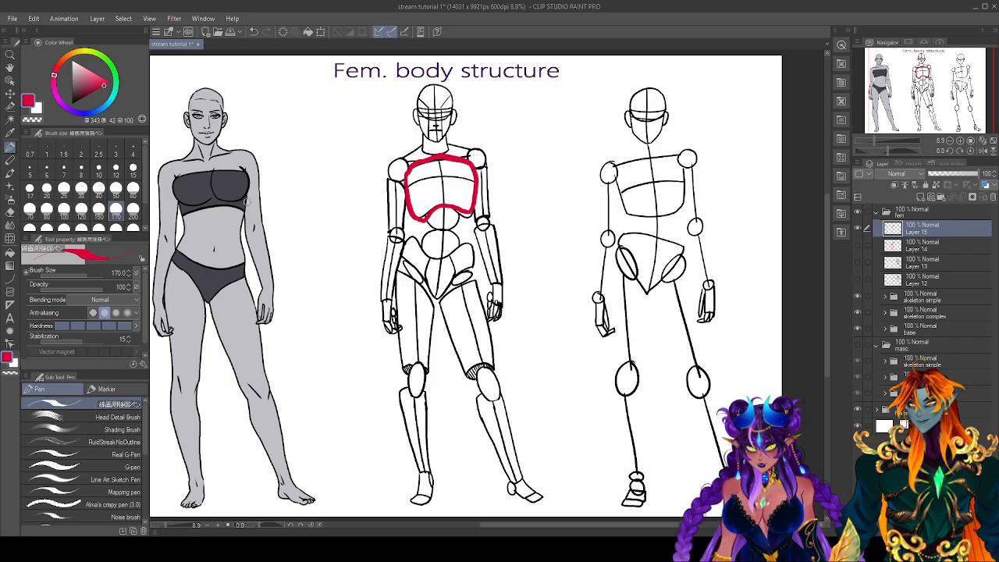
Mark the lower rib corners and draw red waist curves on the shaded figure and the complex skeleton.
left_click_drag(417, 220, 417, 227)
mouse_move(240, 210)
left_mouse_down()
mouse_move(188, 215)
mouse_move(239, 212)
mouse_move(245, 249)
left_mouse_up()
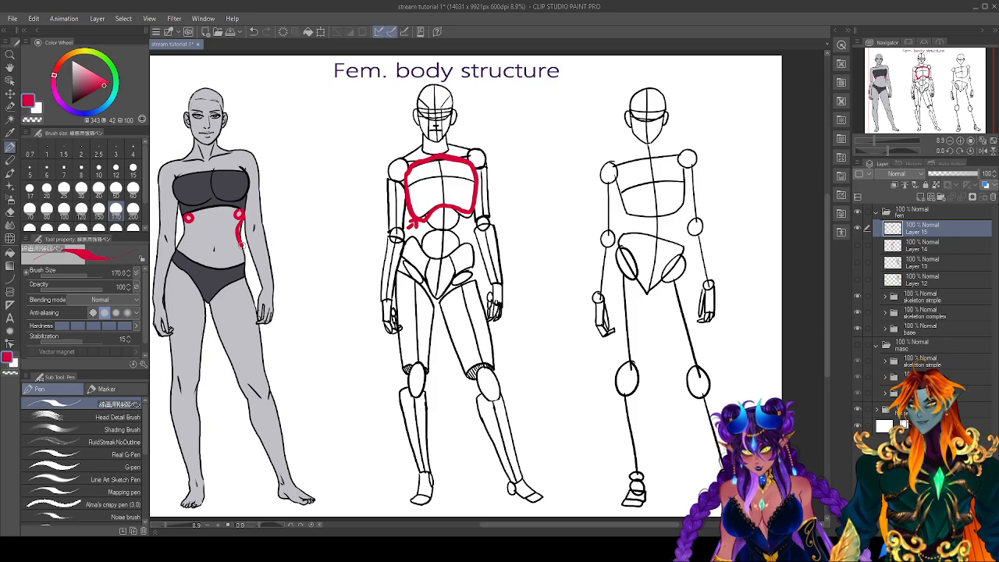
left_click_drag(188, 218, 173, 250)
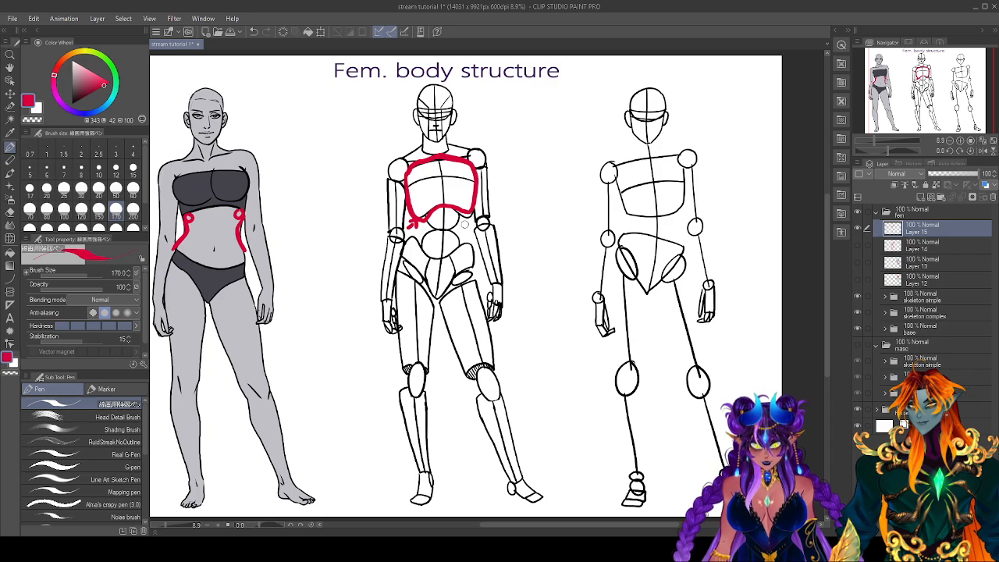
left_click_drag(467, 210, 471, 250)
left_click_drag(414, 215, 406, 239)
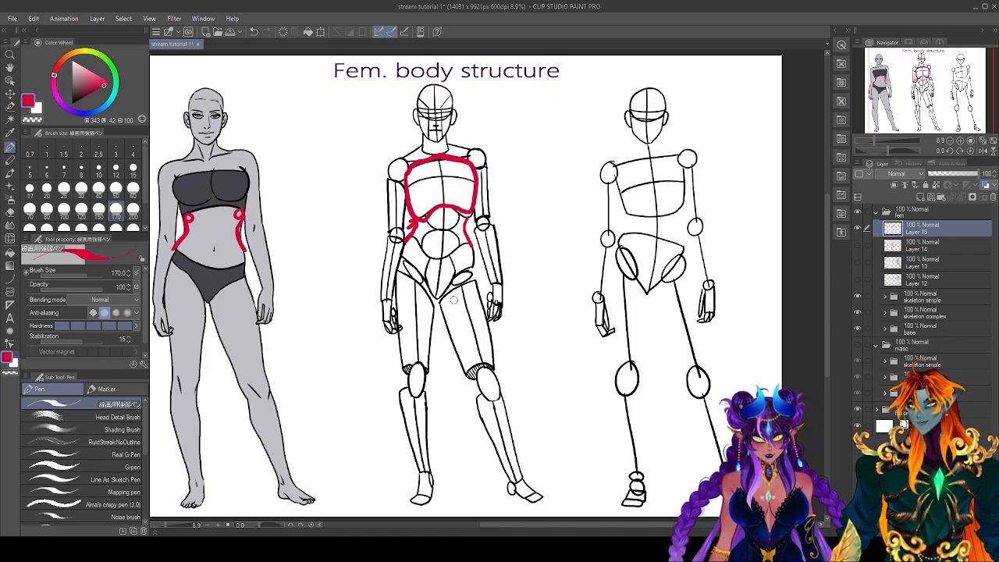
Erase the red waist marks from the shaded figure and complex skeleton, and clean up the red ribcage outline.
key("e")
left_click_drag(188, 220, 179, 251)
left_click_drag(238, 209, 239, 249)
mouse_move(414, 166)
left_mouse_down()
mouse_move(411, 245)
mouse_move(424, 202)
mouse_move(446, 247)
mouse_move(462, 194)
mouse_move(472, 256)
mouse_move(478, 160)
mouse_move(430, 221)
mouse_move(438, 146)
mouse_move(388, 185)
mouse_move(457, 158)
mouse_move(423, 160)
mouse_move(408, 184)
mouse_move(416, 211)
mouse_move(446, 203)
mouse_move(468, 214)
mouse_move(479, 159)
left_mouse_up()
key("p")
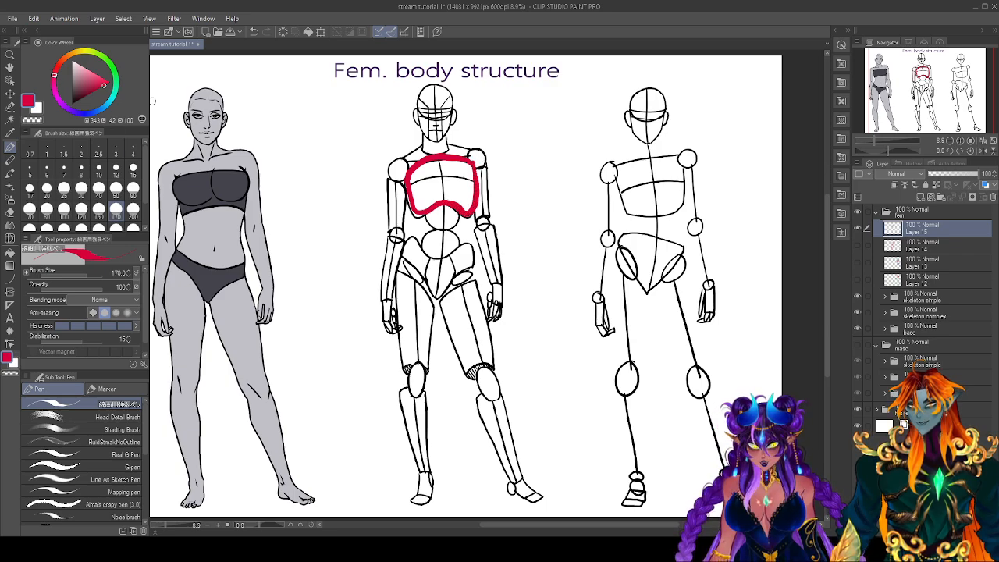
Outline the complex skeleton's pelvis in red and sketch a two-lobed pelvis shape with two holes between the skeletons.
mouse_move(429, 253)
left_mouse_down()
mouse_move(416, 238)
mouse_move(401, 242)
mouse_move(418, 268)
mouse_move(478, 244)
mouse_move(468, 267)
mouse_move(434, 295)
mouse_move(420, 266)
left_mouse_up()
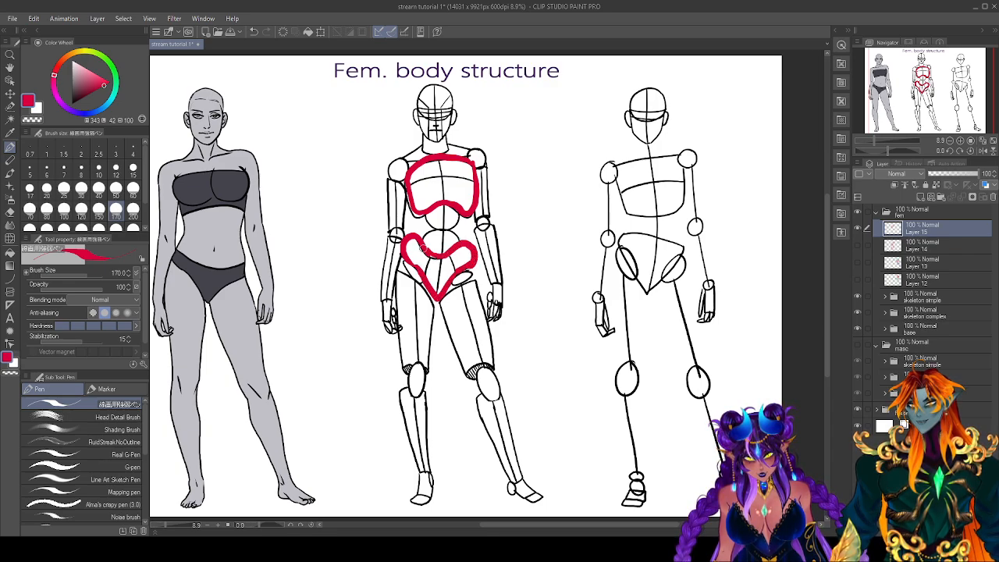
mouse_move(548, 189)
left_mouse_down()
mouse_move(524, 212)
mouse_move(554, 188)
mouse_move(591, 193)
mouse_move(582, 212)
mouse_move(548, 206)
left_mouse_up()
left_click(532, 197)
left_click(571, 195)
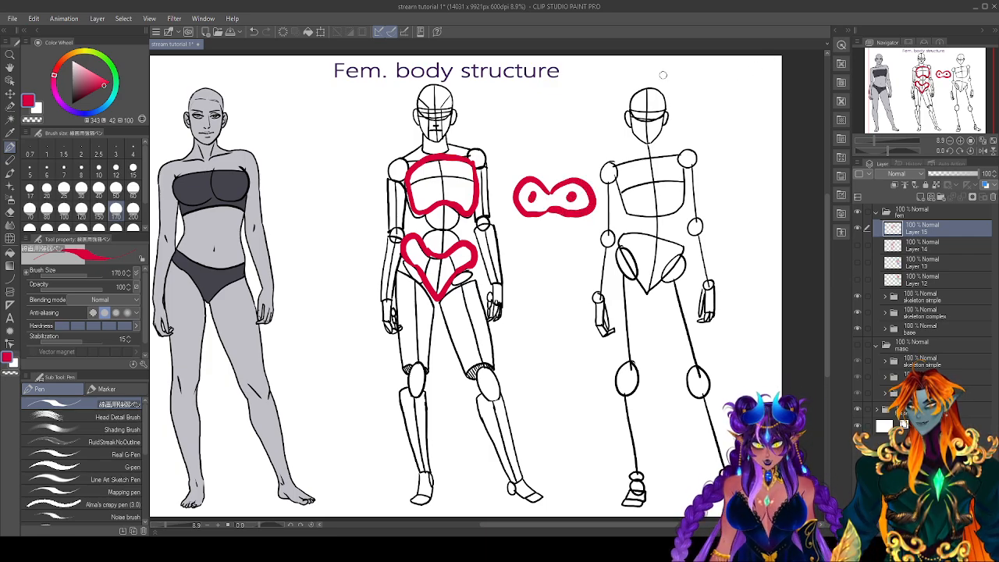
Mark the shaded figure's pelvis, hip points and waist with red lines and arrows, and erase them again.
mouse_move(237, 245)
left_mouse_down()
mouse_move(235, 261)
mouse_move(238, 245)
mouse_move(185, 240)
mouse_move(203, 253)
mouse_move(234, 249)
mouse_move(189, 269)
mouse_move(224, 284)
mouse_move(245, 248)
mouse_move(259, 247)
left_mouse_up()
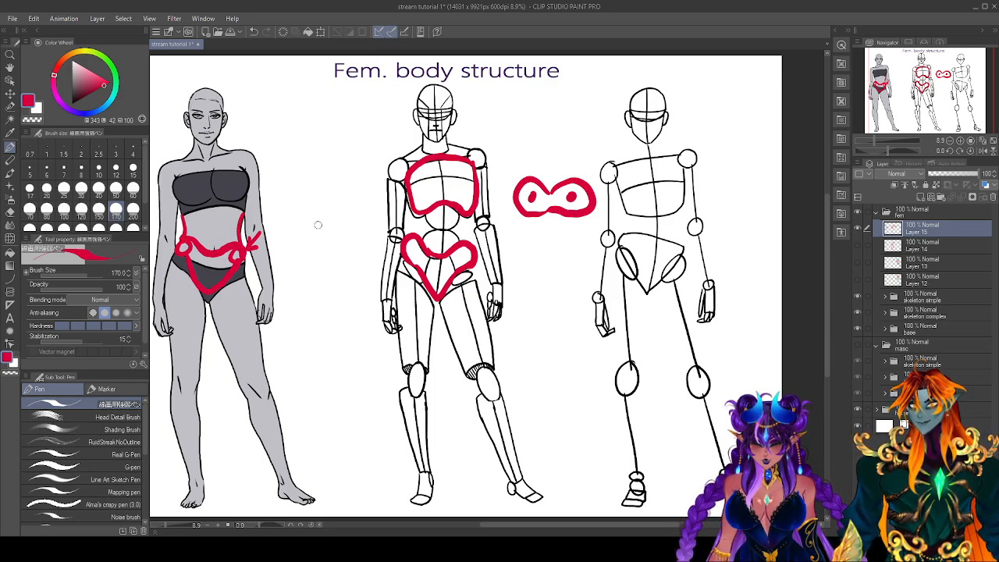
mouse_move(261, 220)
left_mouse_down()
mouse_move(288, 211)
mouse_move(270, 226)
left_mouse_up()
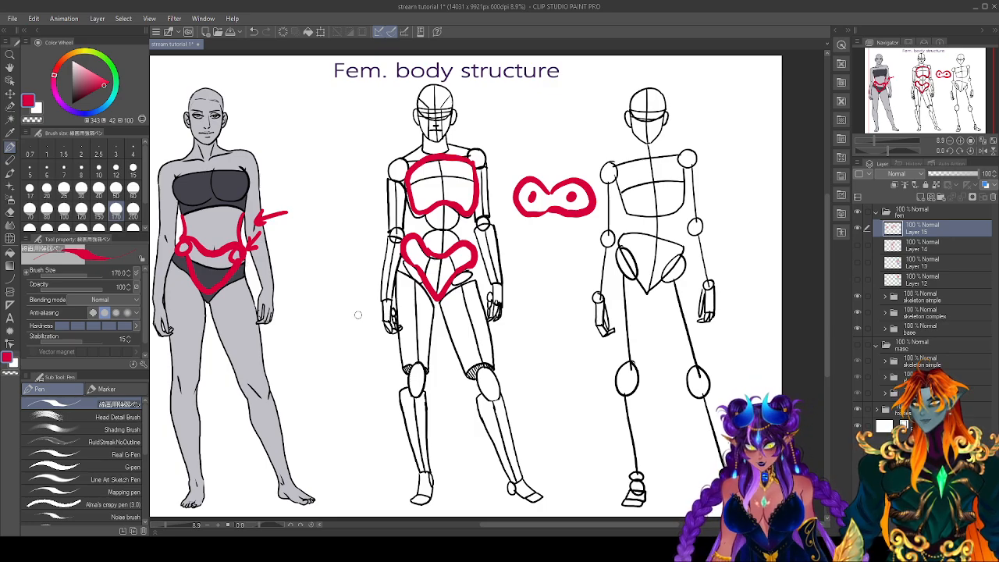
key("e")
mouse_move(185, 214)
left_mouse_down()
mouse_move(177, 265)
mouse_move(183, 220)
mouse_move(185, 276)
mouse_move(208, 240)
mouse_move(216, 299)
mouse_move(241, 201)
mouse_move(249, 263)
mouse_move(286, 213)
left_mouse_up()
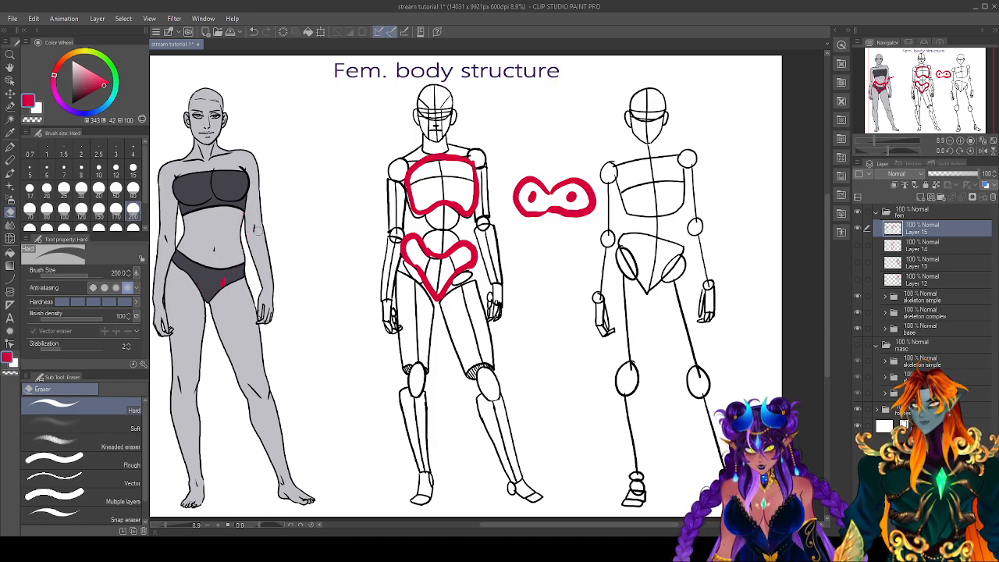
left_click_drag(244, 254, 227, 281)
key("p")
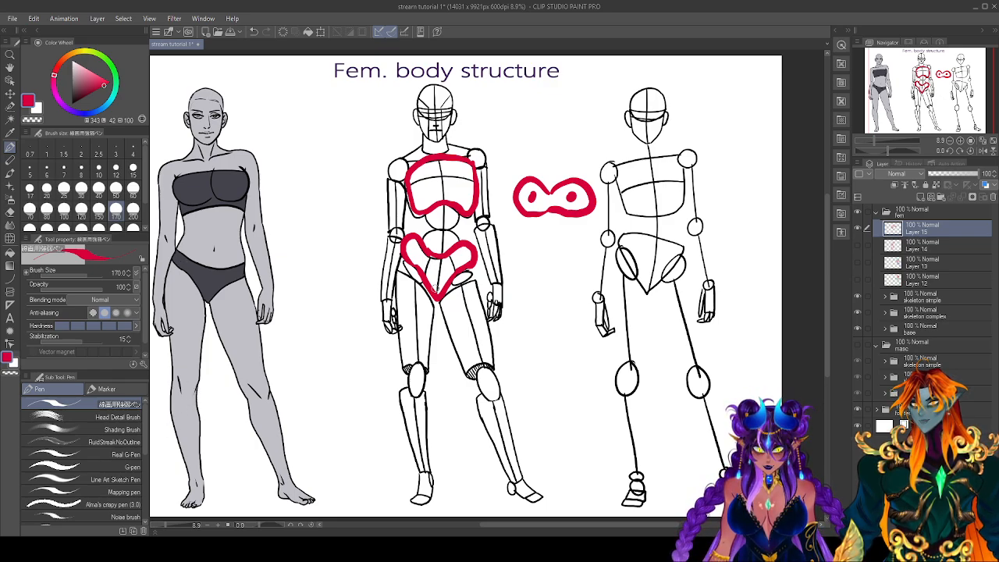
Switch to green, circle the complex skeleton's two abdomen balls and draw inward waist curves on the simple skeleton.
left_click(118, 85)
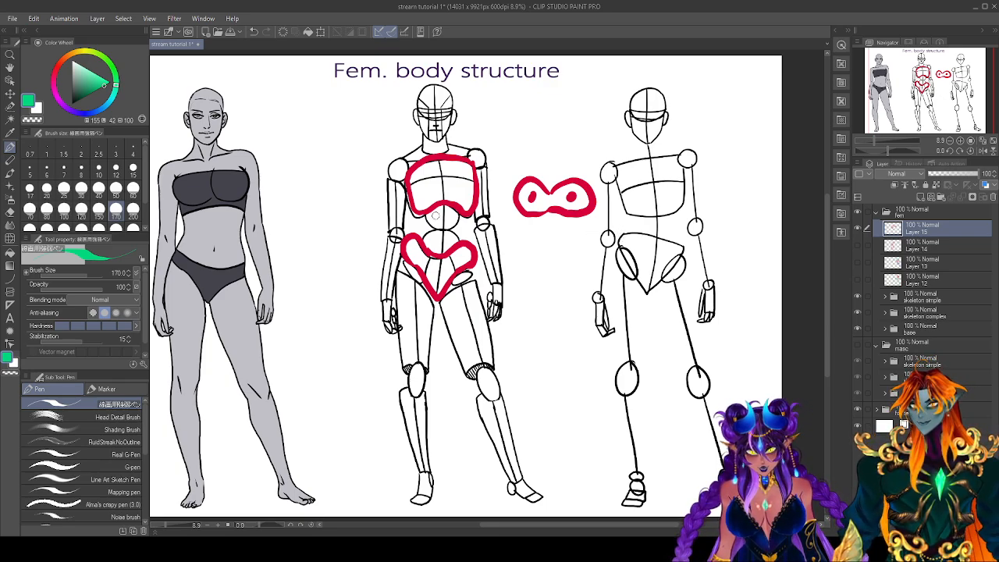
mouse_move(446, 205)
left_mouse_down()
mouse_move(445, 231)
mouse_move(458, 214)
mouse_move(435, 211)
mouse_move(448, 230)
mouse_move(427, 240)
mouse_move(439, 256)
mouse_move(451, 231)
left_mouse_up()
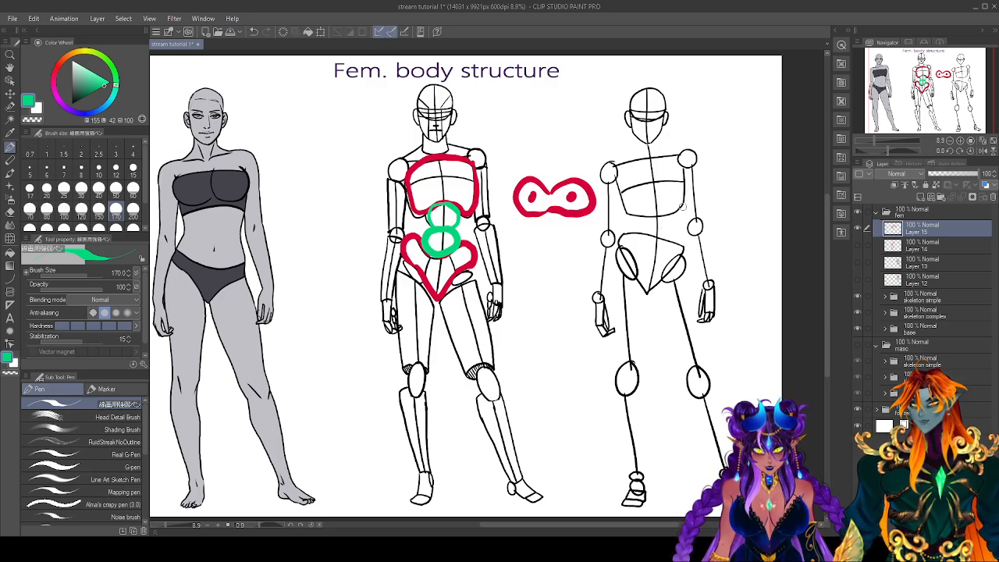
mouse_move(683, 198)
left_mouse_down()
mouse_move(665, 223)
mouse_move(678, 248)
left_mouse_up()
mouse_move(622, 196)
left_mouse_down()
mouse_move(636, 223)
mouse_move(620, 239)
left_mouse_up()
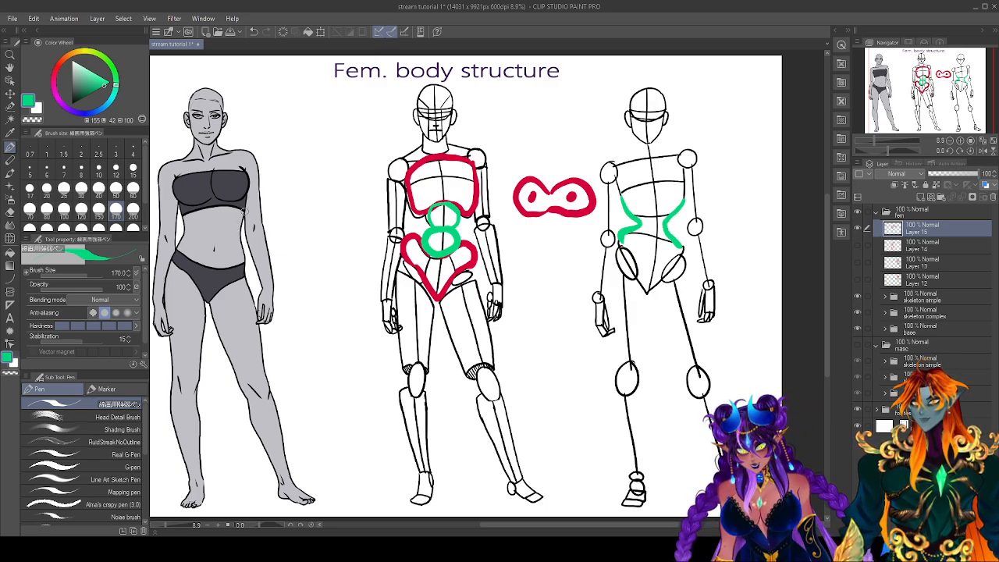
Draw green waist curves on the shaded figure and a connecting stroke between the complex skeleton's two green abdomen circles.
mouse_move(243, 209)
left_mouse_down()
mouse_move(222, 238)
mouse_move(243, 254)
left_mouse_up()
mouse_move(184, 211)
left_mouse_down()
mouse_move(200, 228)
mouse_move(172, 251)
left_mouse_up()
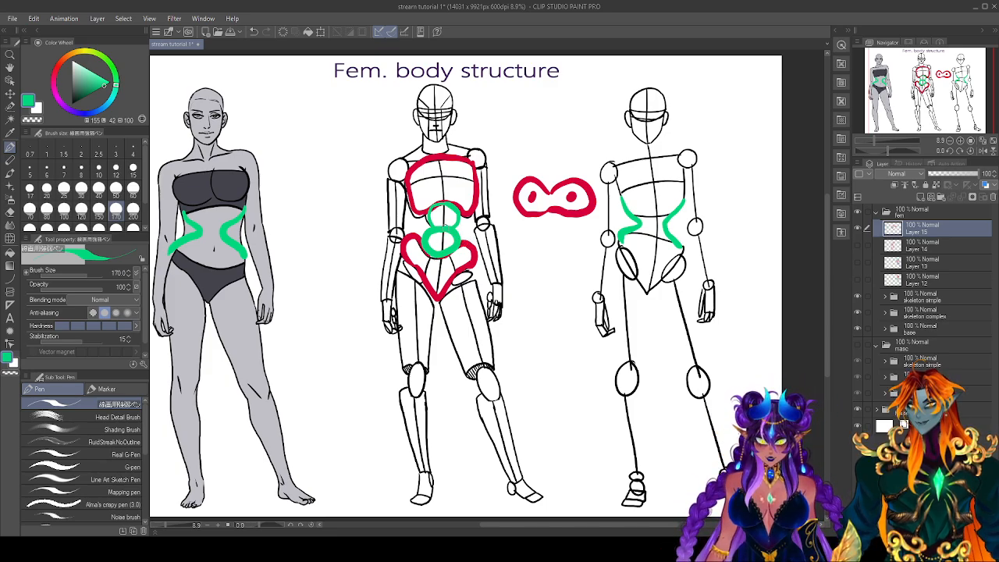
left_click_drag(449, 221, 437, 236)
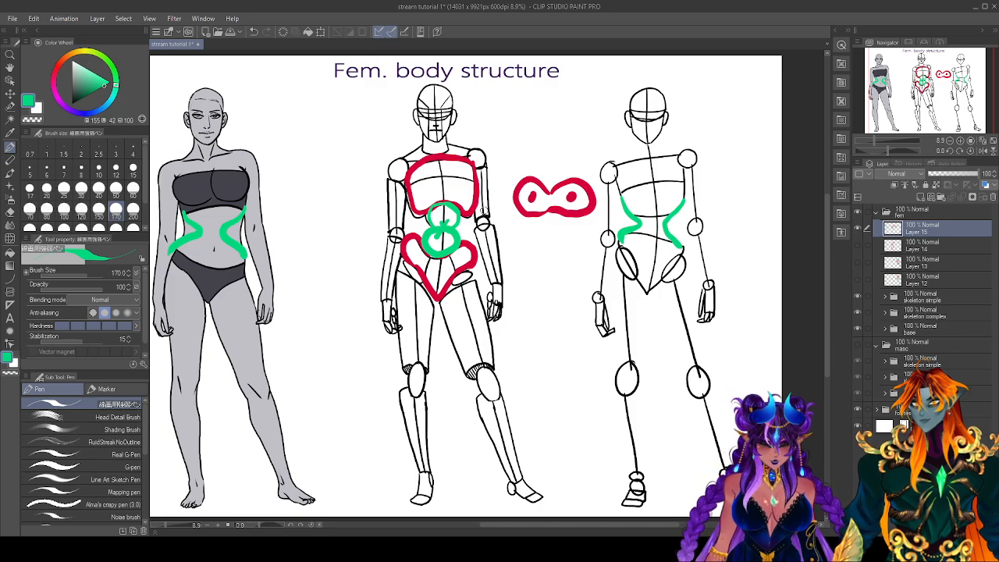
Erase the green waist curves from the shaded figure.
key("e")
mouse_move(176, 204)
left_mouse_down()
mouse_move(180, 251)
mouse_move(227, 205)
mouse_move(217, 248)
mouse_move(250, 207)
mouse_move(240, 254)
left_mouse_up()
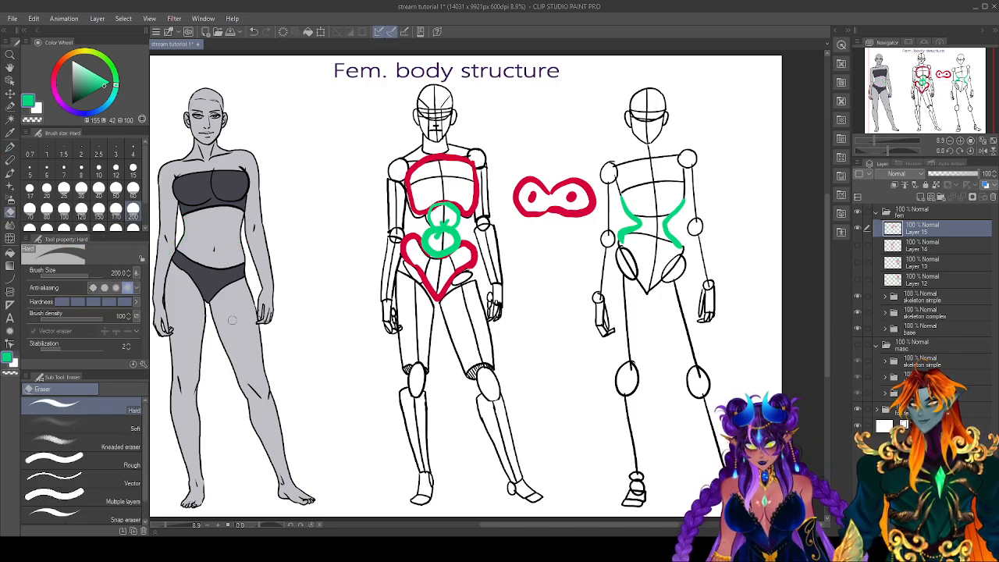
key("p")
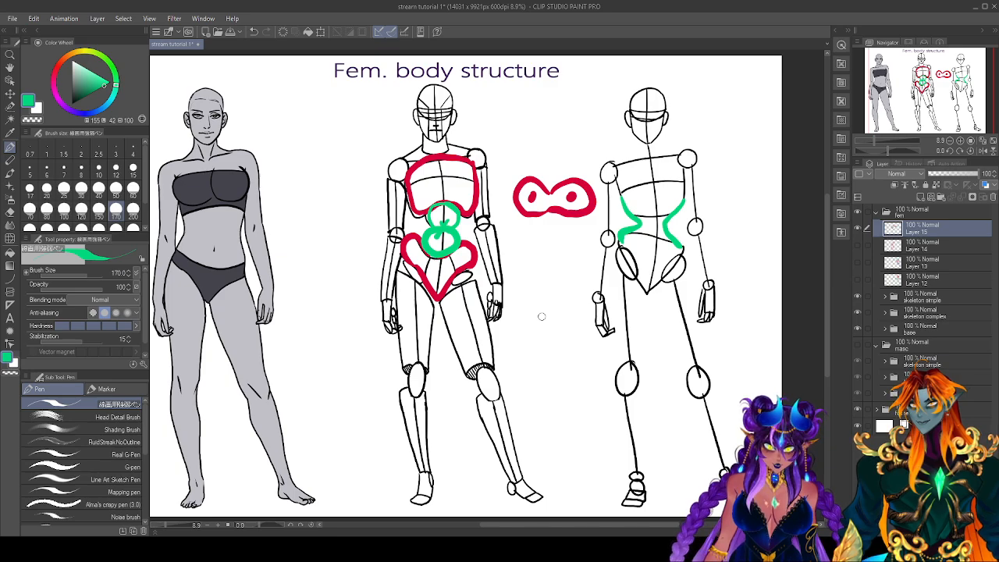
Circle the complex skeleton's shoulder, elbow and knee joints in green.
left_click_drag(477, 150, 471, 153)
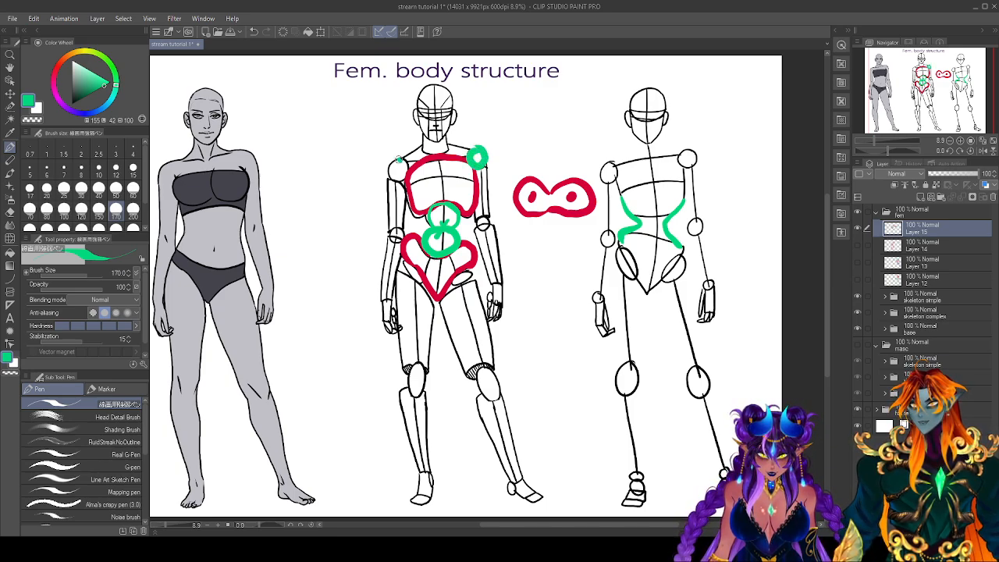
left_click_drag(399, 160, 399, 162)
left_click_drag(396, 228, 398, 231)
left_click_drag(484, 212, 481, 215)
left_click_drag(488, 362, 484, 365)
mouse_move(409, 366)
left_mouse_down()
mouse_move(406, 375)
mouse_move(419, 361)
left_mouse_up()
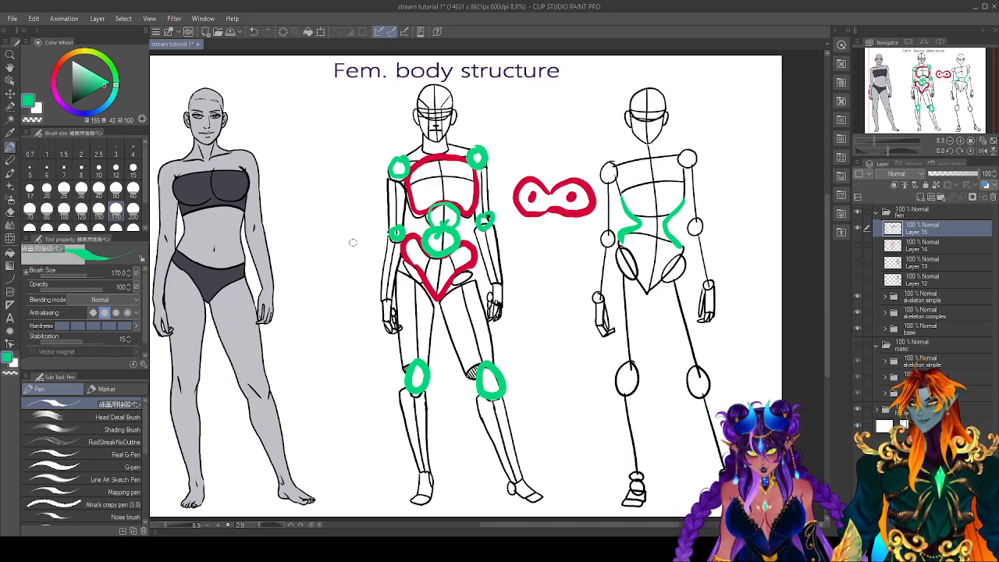
Sketch a narrow green box beside the complex skeleton's right forearm and erase it again.
mouse_move(376, 238)
left_mouse_down()
mouse_move(368, 289)
mouse_move(384, 251)
mouse_move(373, 293)
left_mouse_up()
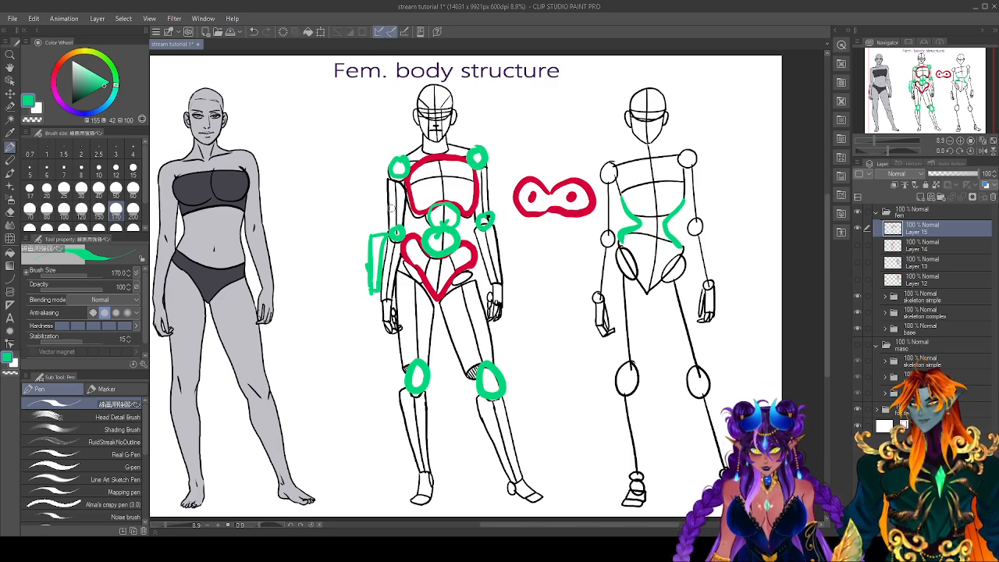
key("e")
mouse_move(375, 232)
left_mouse_down()
mouse_move(377, 256)
mouse_move(380, 226)
left_mouse_up()
mouse_move(378, 261)
left_mouse_down()
mouse_move(378, 292)
mouse_move(369, 270)
mouse_move(368, 295)
left_mouse_up()
key("p")
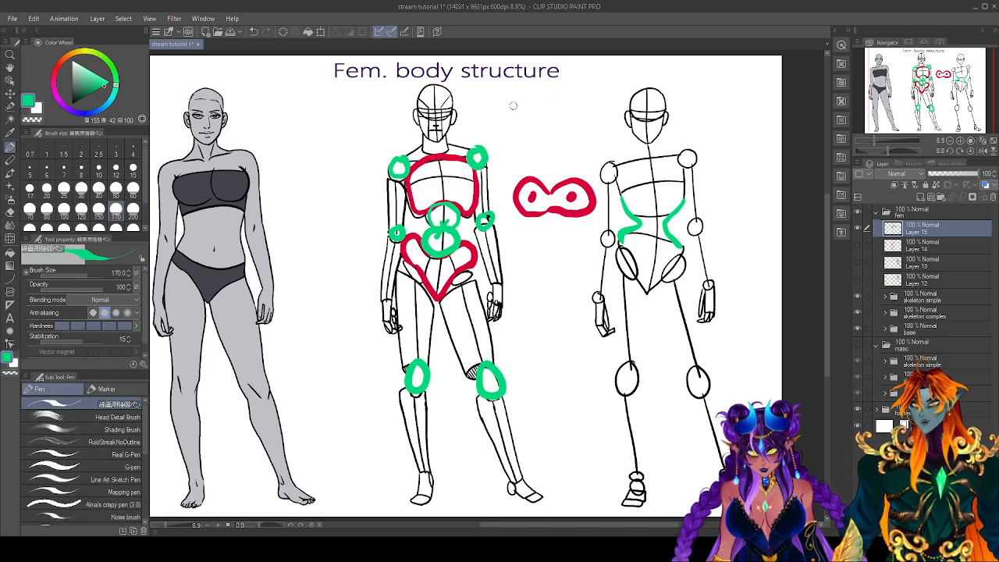
Draw a thin green line along the complex skeleton's right arm from shoulder to wrist, and switch the colour to purple.
left_click_drag(398, 178, 384, 303)
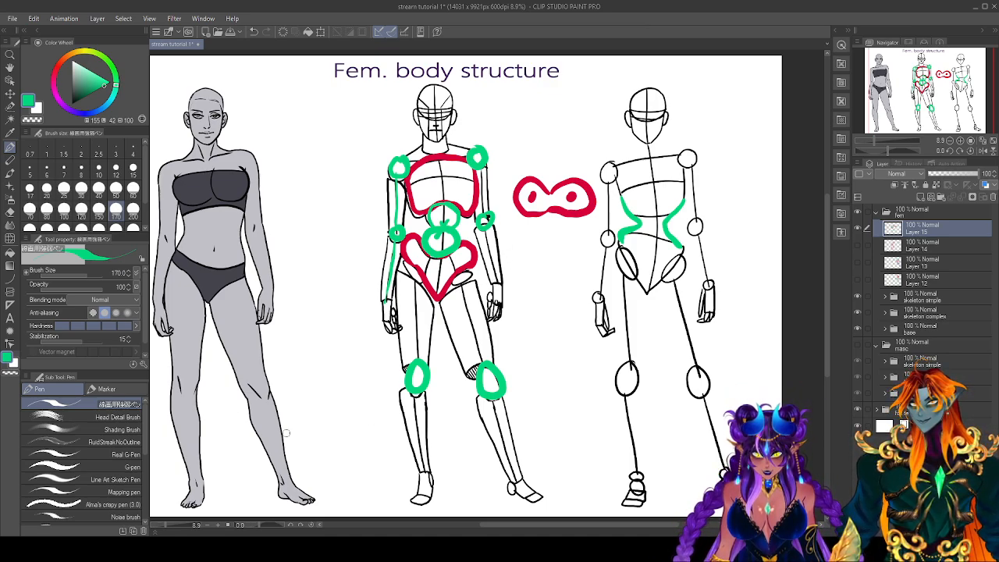
left_click(69, 108)
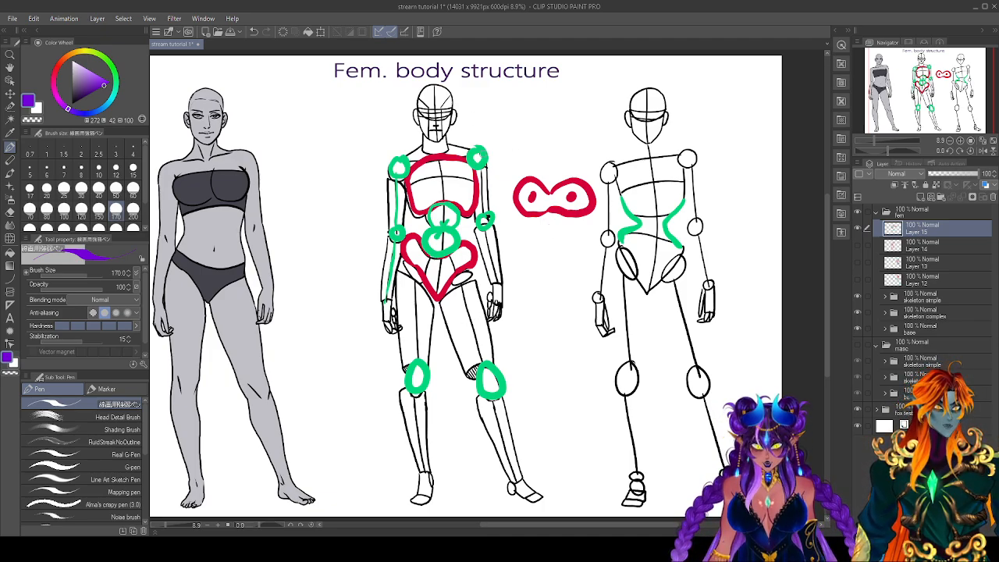
Sample the green of the joint markings and circle both hip joints of the complex skeleton.
left_click(482, 152, "alt")
mouse_move(468, 270)
left_mouse_down()
mouse_move(451, 282)
mouse_move(476, 268)
left_mouse_up()
left_click_drag(412, 256, 421, 259)
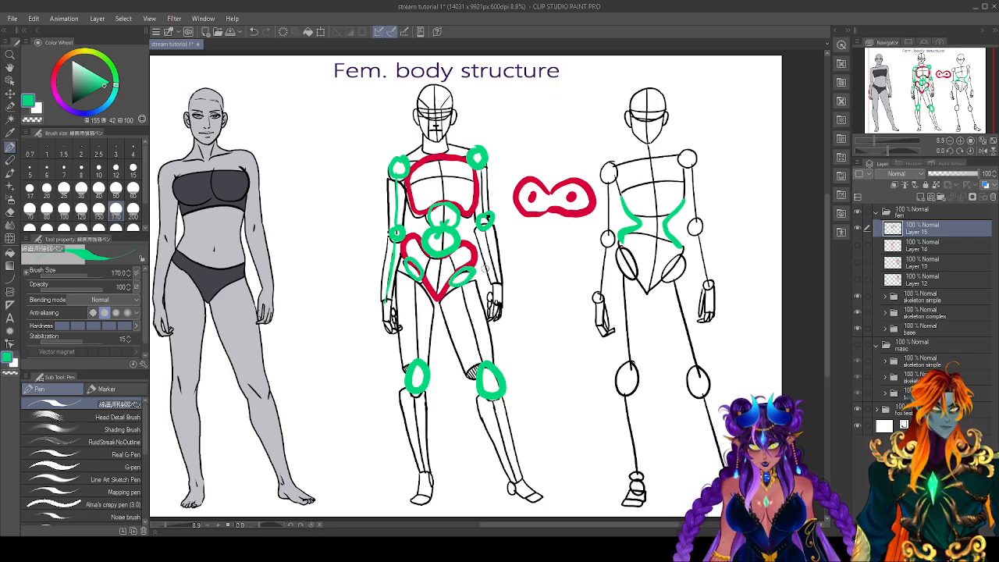
Sketch a green curved double-headed arrow and a straight thigh line on the complex skeleton's left leg, and undo them.
mouse_move(446, 310)
left_mouse_down()
mouse_move(481, 301)
mouse_move(501, 266)
left_mouse_up()
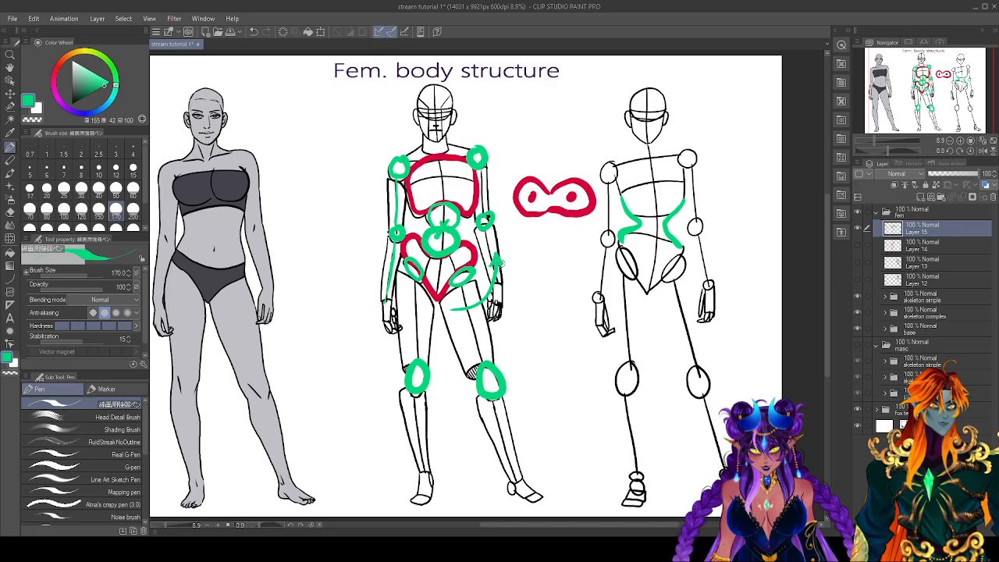
left_click_drag(460, 300, 454, 316)
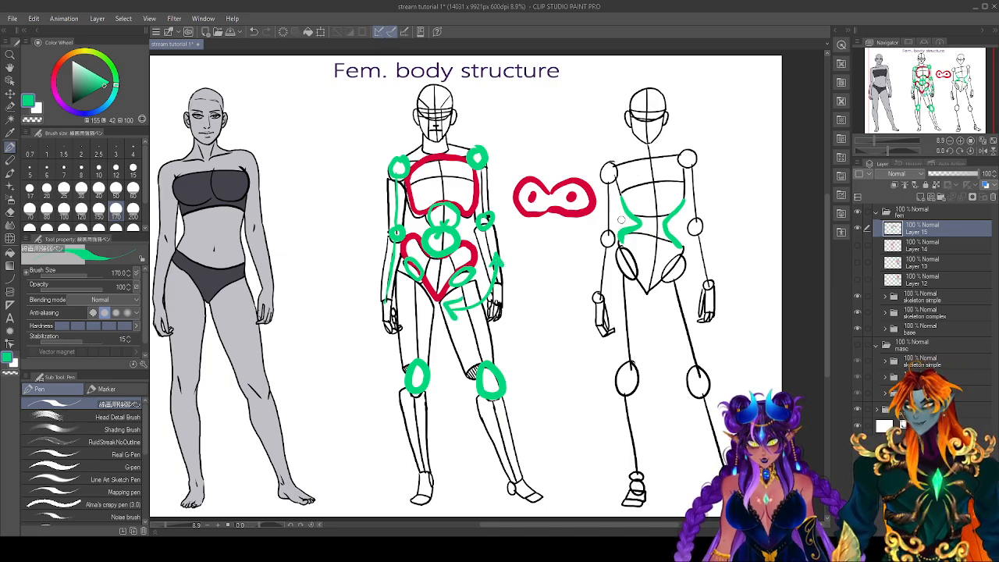
left_click_drag(460, 276, 487, 373)
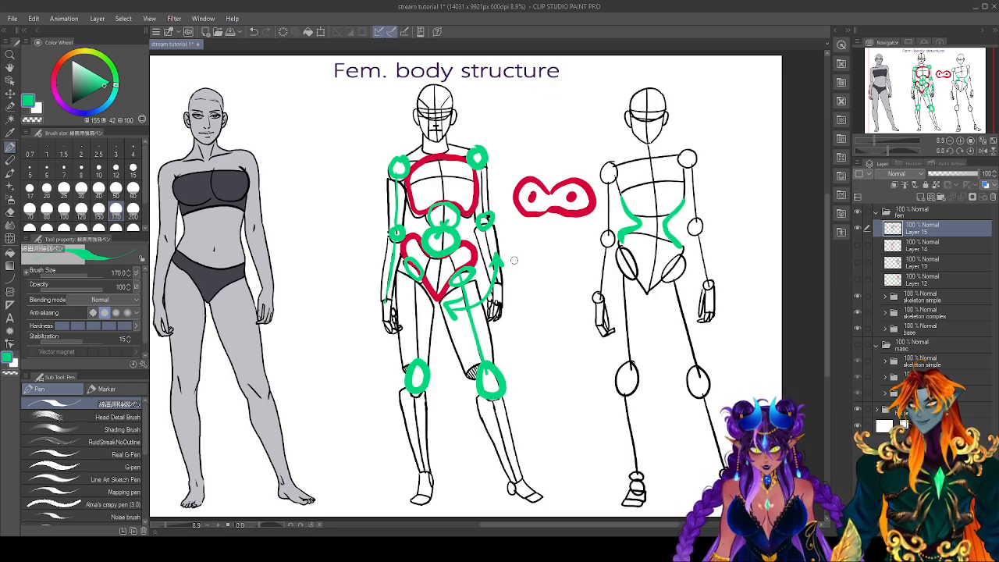
left_click(254, 31)
left_click(254, 31)
left_click(254, 32)
left_click(254, 31)
Switch the colour to purple, hide Layer 15 and add a new layer above it.
left_click(69, 111)
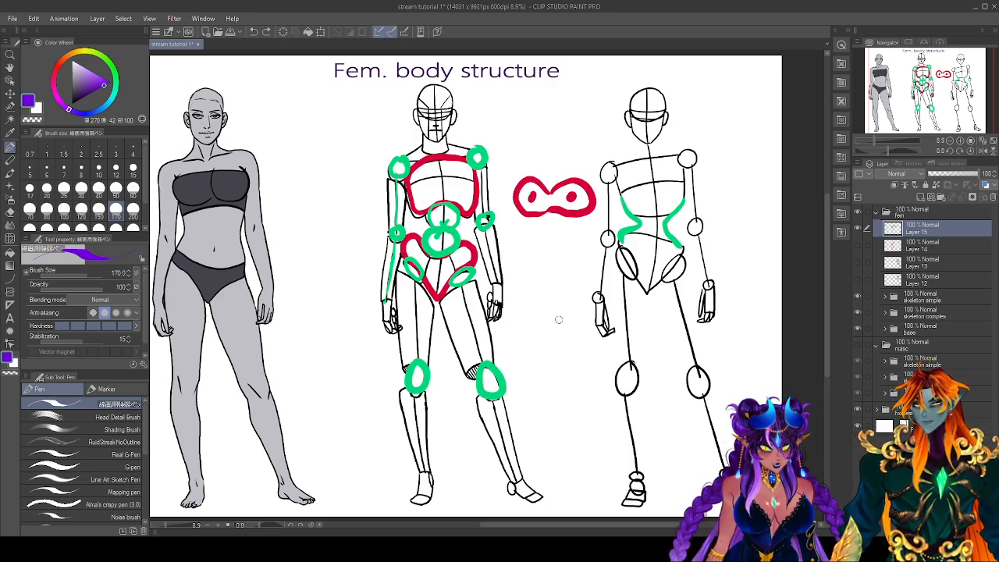
left_click(857, 228)
left_click(923, 198)
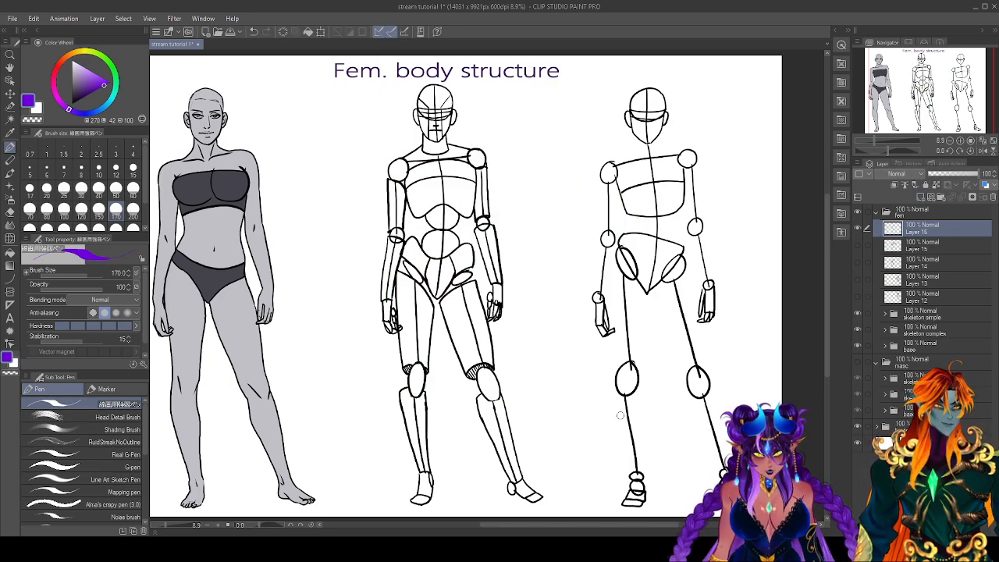
Outline the complex skeleton's left thigh as a purple cylinder with a filled lower end, and repeat it beside the leg and on the shaded figure.
mouse_move(476, 281)
left_mouse_down()
mouse_move(452, 289)
mouse_move(448, 336)
mouse_move(468, 373)
mouse_move(493, 373)
left_mouse_up()
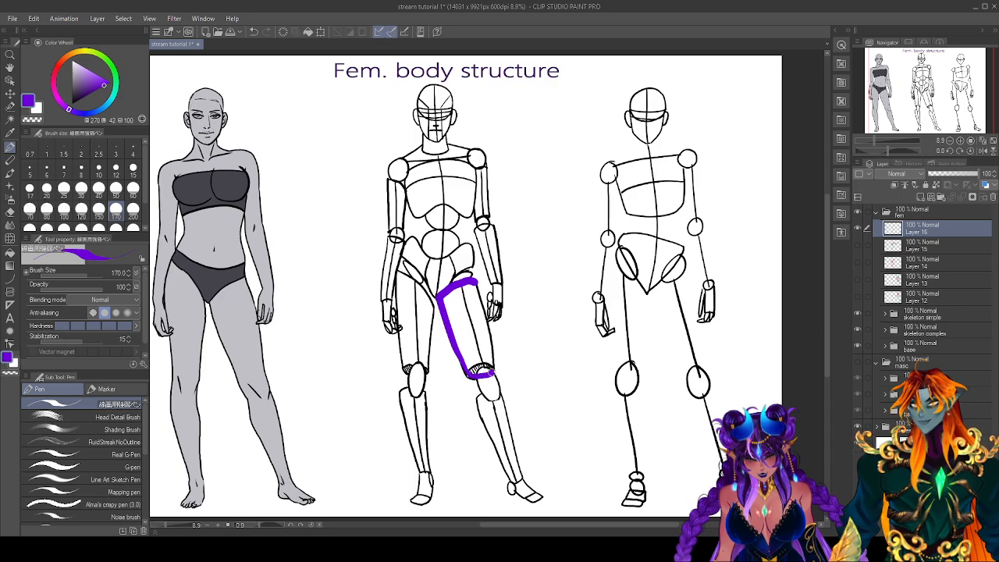
mouse_move(473, 279)
left_mouse_down()
mouse_move(494, 369)
mouse_move(473, 366)
mouse_move(499, 367)
left_mouse_up()
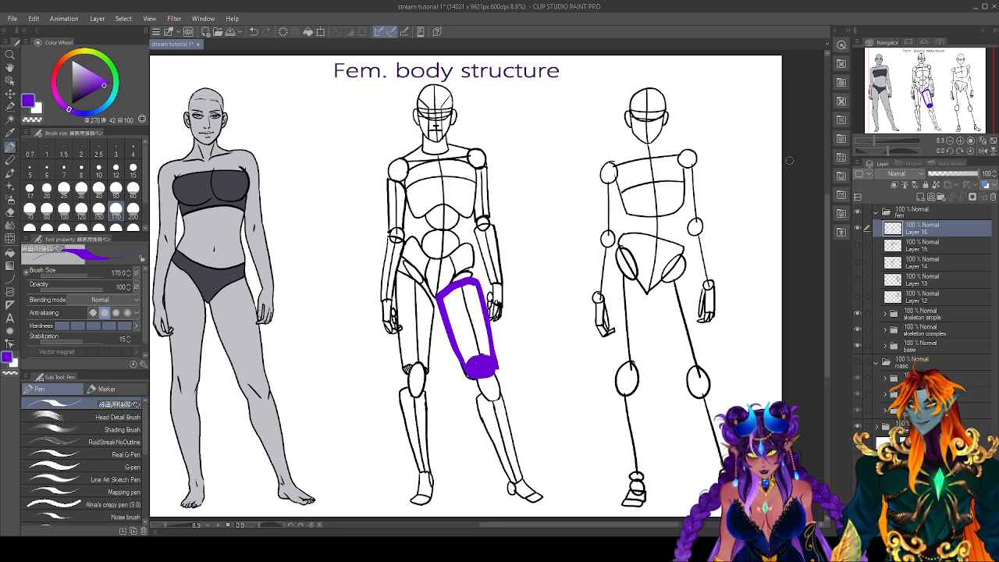
mouse_move(522, 279)
left_mouse_down()
mouse_move(535, 346)
mouse_move(554, 267)
mouse_move(567, 331)
mouse_move(539, 344)
mouse_move(565, 334)
mouse_move(551, 343)
left_mouse_up()
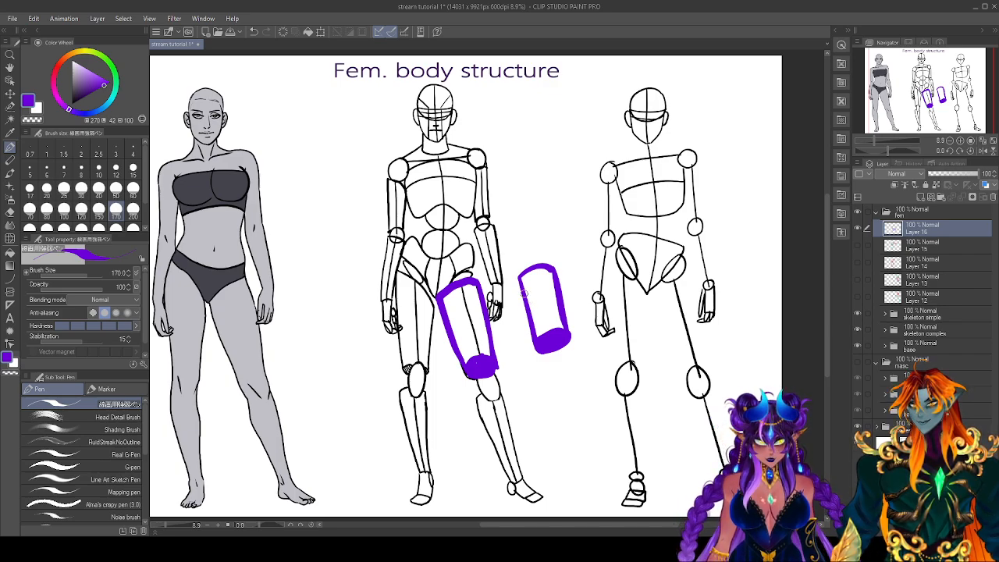
mouse_move(245, 283)
left_mouse_down()
mouse_move(215, 301)
mouse_move(221, 338)
mouse_move(240, 382)
mouse_move(263, 373)
mouse_move(243, 380)
mouse_move(263, 375)
mouse_move(247, 287)
mouse_move(265, 367)
left_mouse_up()
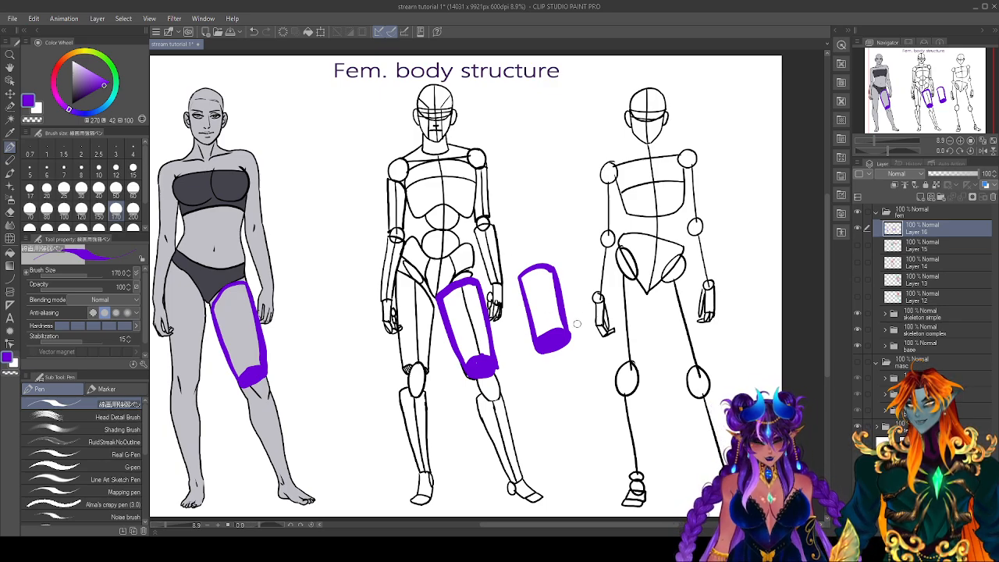
Add a downward arrow above the detached purple cylinder, plus a thin centre line and short hatching along its inner edges.
left_click_drag(523, 223, 536, 269)
mouse_move(544, 250)
left_mouse_down()
mouse_move(535, 269)
mouse_move(548, 317)
left_mouse_up()
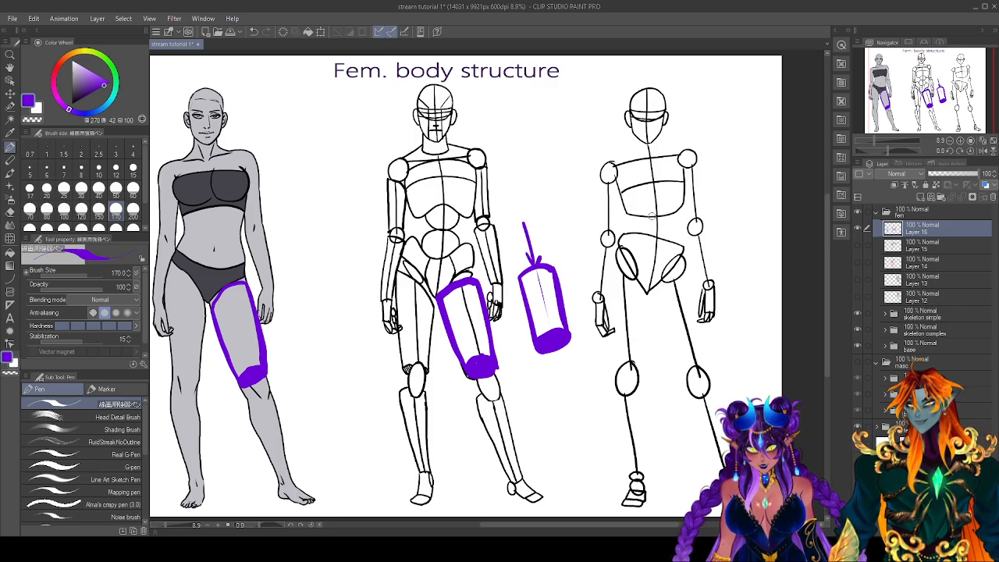
mouse_move(530, 273)
left_mouse_down()
mouse_move(537, 333)
mouse_move(562, 321)
mouse_move(550, 270)
left_mouse_up()
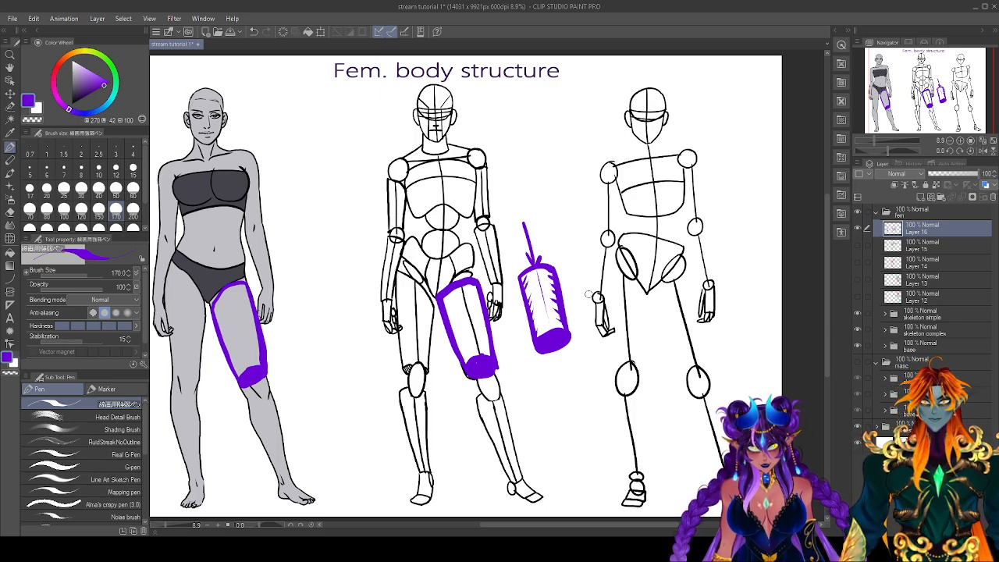
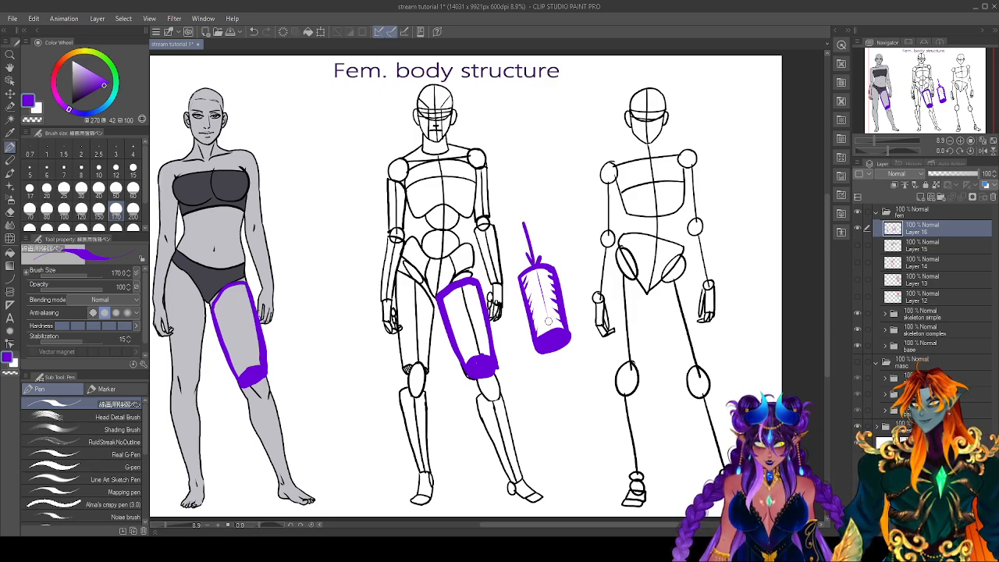
Add a second arrow pointing at the detached cylinder, clear its inner hatching, redraw its outline and hatch only one side.
mouse_move(584, 208)
left_mouse_down()
mouse_move(578, 256)
mouse_move(549, 283)
mouse_move(558, 321)
mouse_move(531, 273)
mouse_move(523, 290)
mouse_move(544, 324)
mouse_move(549, 317)
left_mouse_up()
key("e")
key("p")
mouse_move(556, 272)
left_mouse_down()
mouse_move(524, 280)
mouse_move(523, 300)
mouse_move(542, 263)
mouse_move(553, 270)
mouse_move(562, 326)
left_mouse_up()
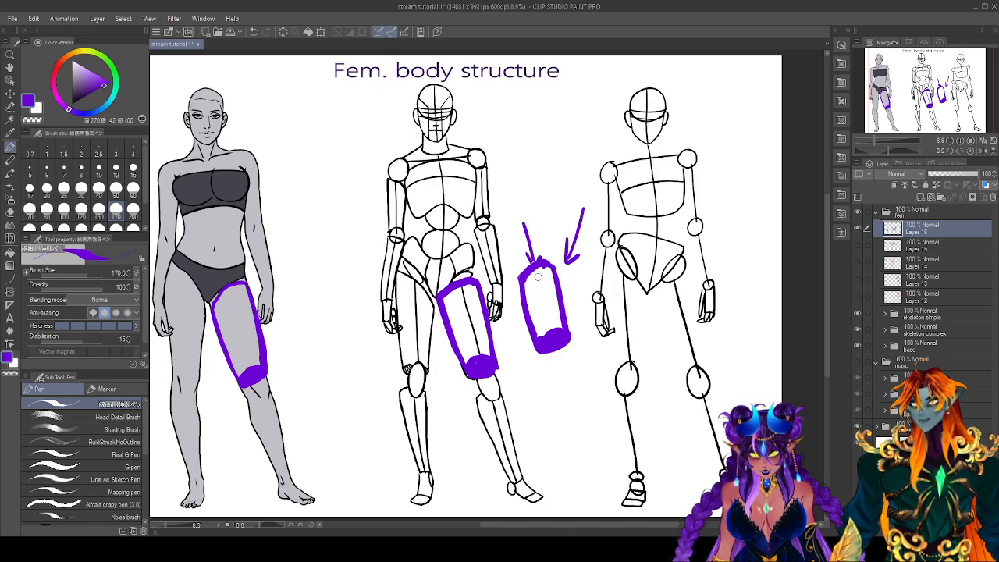
mouse_move(537, 263)
left_mouse_down()
mouse_move(531, 291)
mouse_move(543, 341)
mouse_move(529, 285)
left_mouse_up()
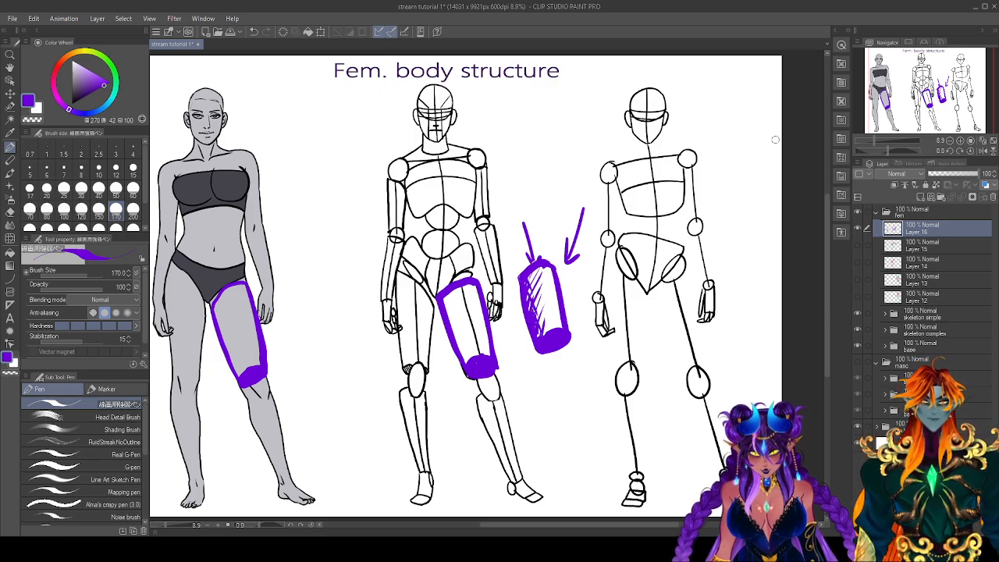
Erase the detached purple cylinder with both arrows and return to the pen.
key("e")
mouse_move(523, 234)
left_mouse_down()
mouse_move(526, 296)
mouse_move(545, 327)
mouse_move(572, 257)
mouse_move(576, 270)
mouse_move(549, 362)
mouse_move(547, 272)
mouse_move(531, 260)
mouse_move(517, 268)
mouse_move(536, 343)
left_mouse_up()
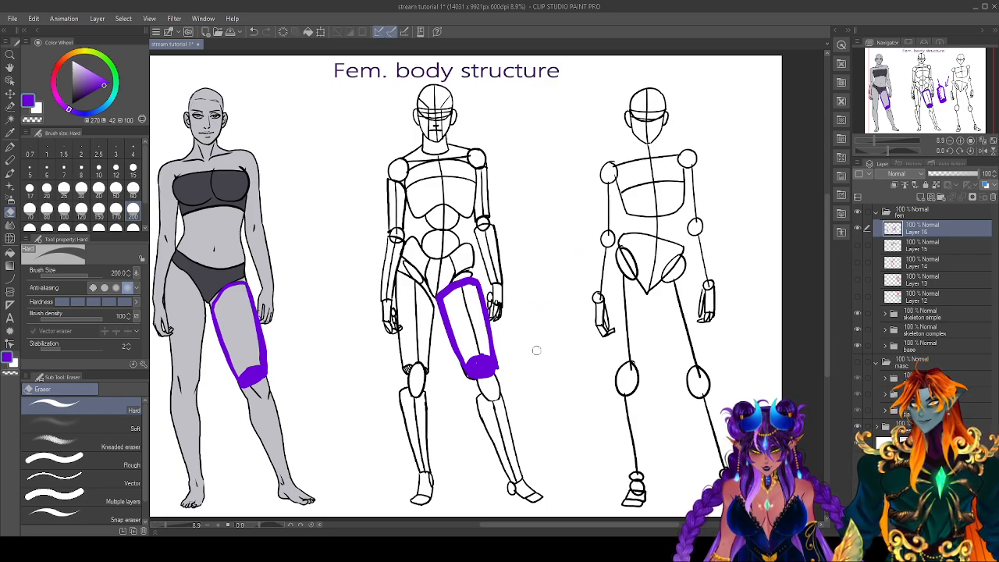
key("p")
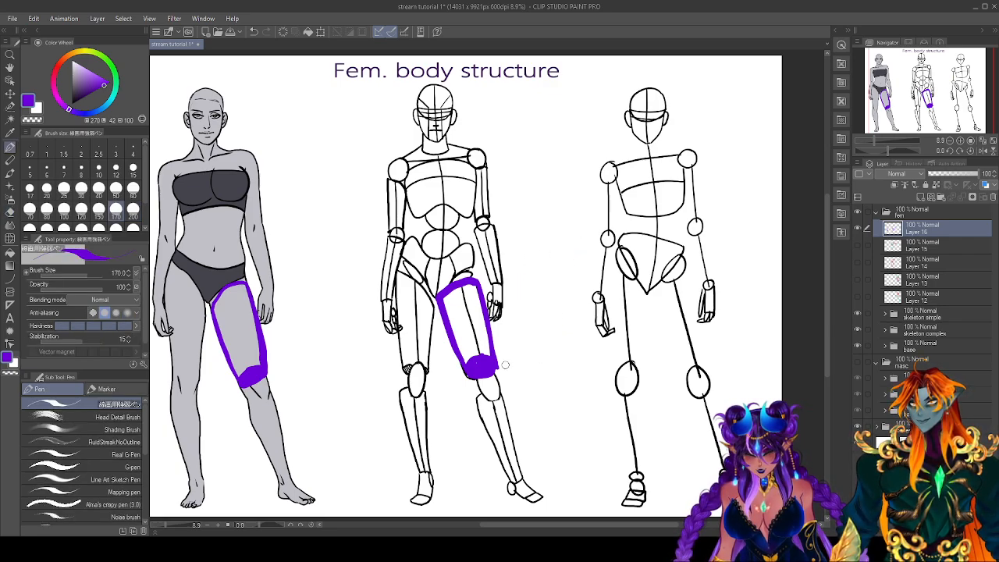
Outline the complex skeleton's left lower leg as a tapering purple cylinder and flank it with two downward arrows.
mouse_move(497, 391)
left_mouse_down()
mouse_move(477, 420)
mouse_move(514, 481)
left_mouse_up()
mouse_move(500, 388)
left_mouse_down()
mouse_move(525, 478)
mouse_move(515, 481)
mouse_move(501, 387)
mouse_move(483, 390)
mouse_move(541, 442)
left_mouse_up()
mouse_move(454, 419)
left_mouse_down()
mouse_move(491, 460)
mouse_move(491, 445)
left_mouse_up()
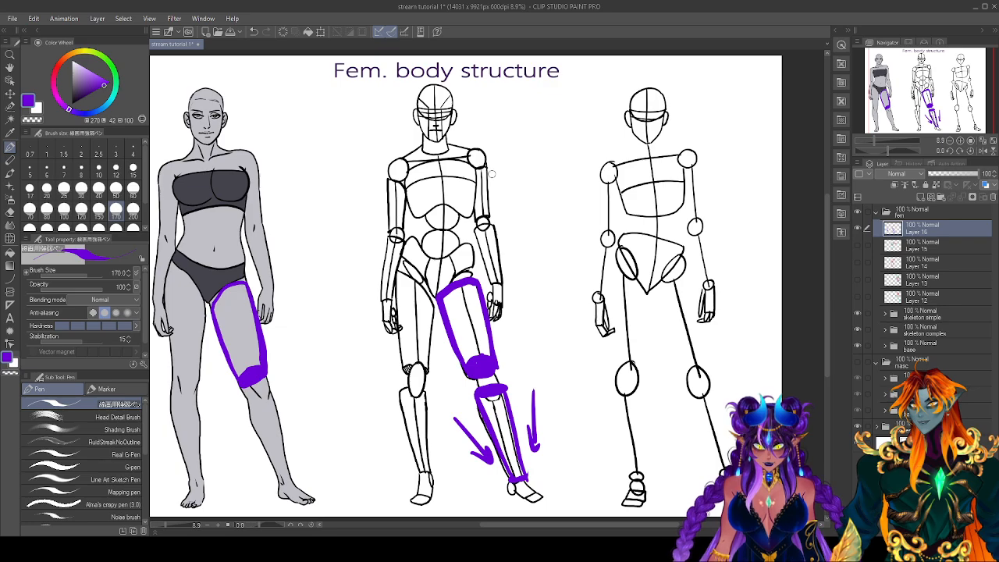
Outline the complex skeleton's left upper arm and forearm as purple cylinders, with an arrow on each side of the forearm.
mouse_move(486, 165)
left_mouse_down()
mouse_move(469, 173)
mouse_move(474, 218)
mouse_move(489, 214)
mouse_move(474, 220)
left_mouse_up()
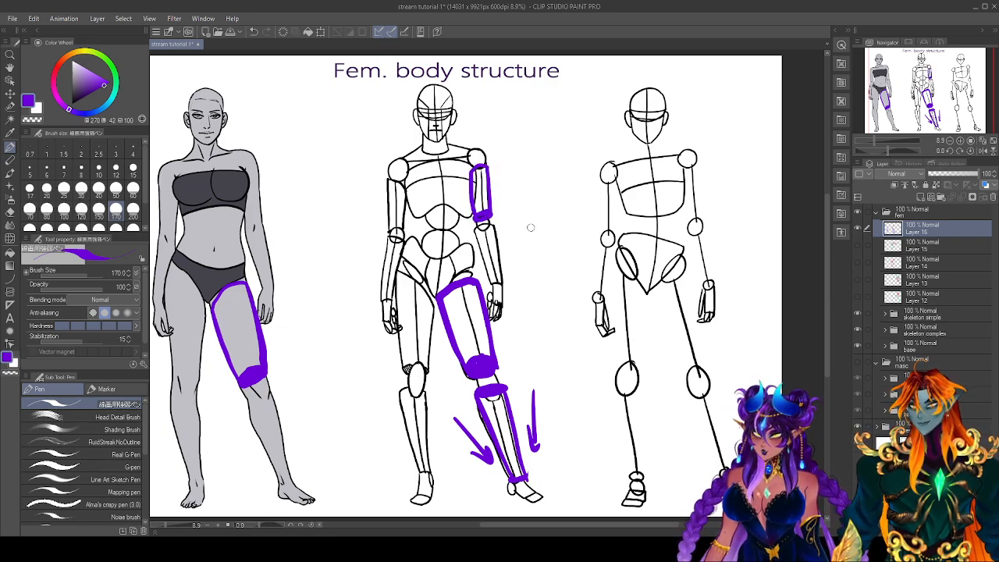
mouse_move(494, 226)
left_mouse_down()
mouse_move(474, 228)
mouse_move(494, 282)
mouse_move(505, 284)
left_mouse_up()
mouse_move(523, 224)
left_mouse_down()
mouse_move(515, 264)
mouse_move(524, 261)
left_mouse_up()
left_click_drag(455, 238, 475, 263)
left_click_drag(470, 248, 479, 267)
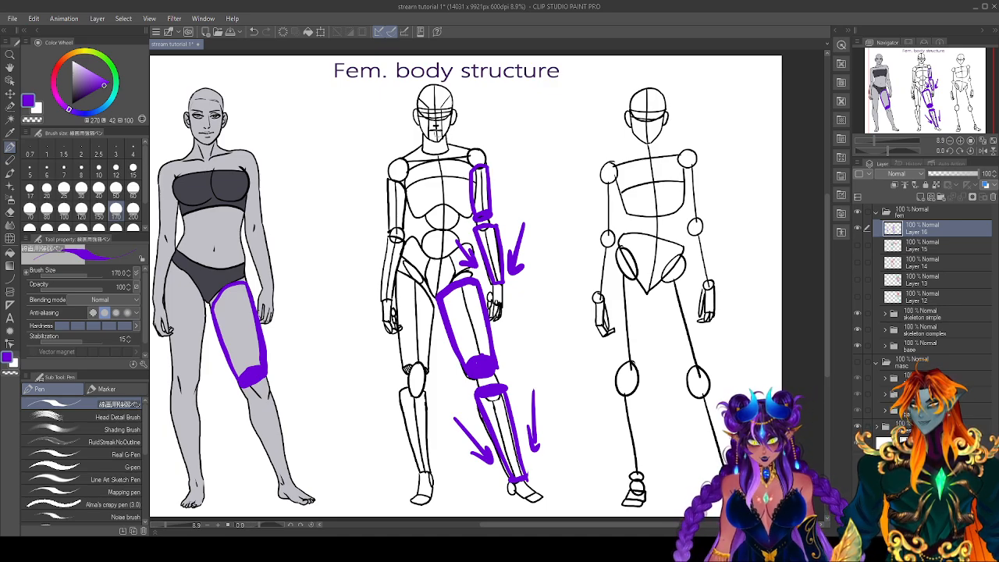
Paint the complex skeleton's head as a solid purple shape and trim its edges with the eraser.
mouse_move(440, 87)
left_mouse_down()
mouse_move(414, 117)
mouse_move(452, 123)
mouse_move(442, 88)
mouse_move(425, 136)
left_mouse_up()
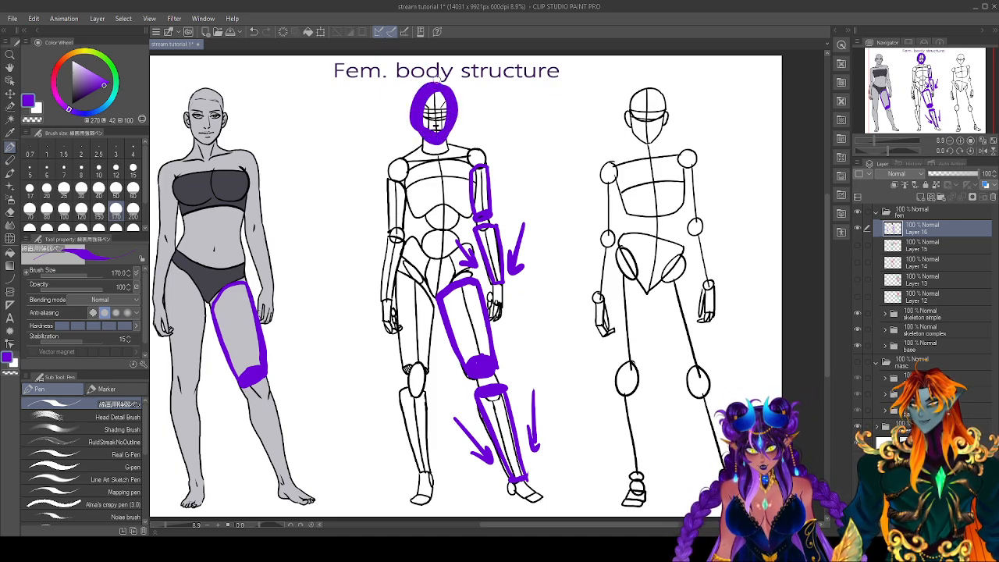
key("e")
left_click_drag(411, 97, 413, 129)
mouse_move(456, 85)
left_mouse_down()
mouse_move(454, 137)
mouse_move(432, 94)
mouse_move(441, 117)
mouse_move(449, 105)
left_mouse_up()
key("p")
Select the solid purple head shape with the selection pen, move it beside the complex skeleton's right knee and deselect it.
left_click(10, 110)
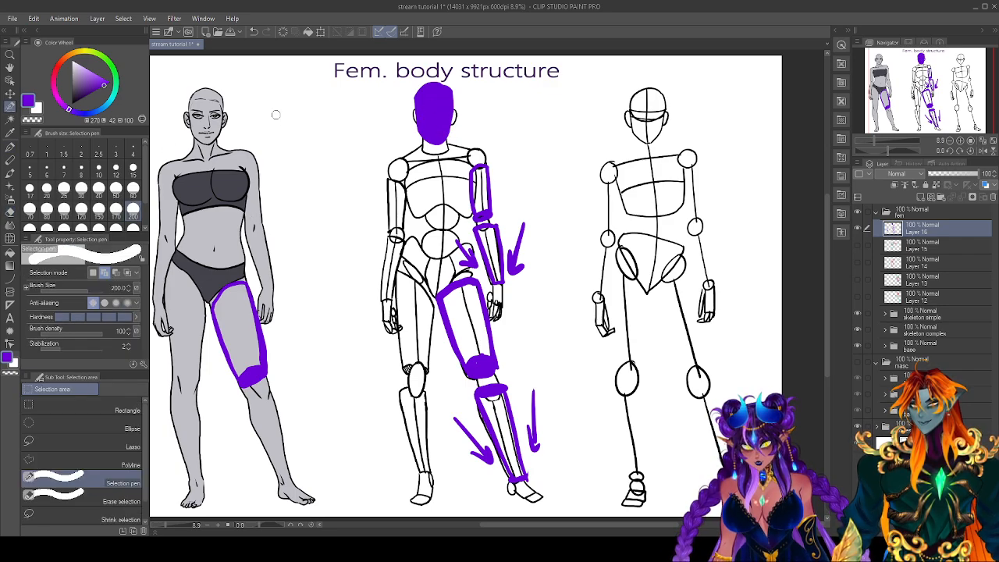
mouse_move(417, 136)
left_mouse_down()
mouse_move(411, 100)
mouse_move(447, 77)
mouse_move(465, 97)
mouse_move(453, 109)
left_mouse_up()
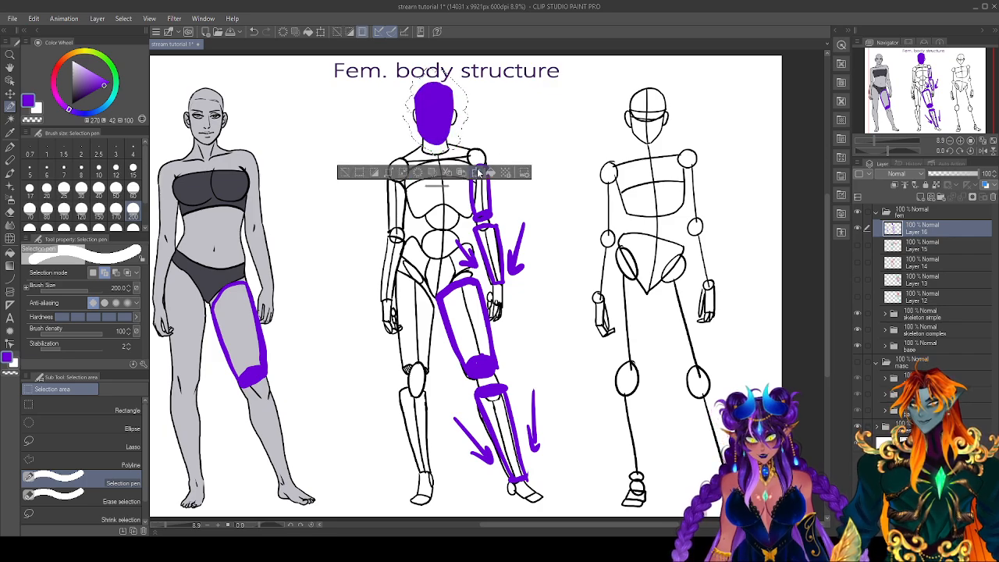
left_click(476, 172)
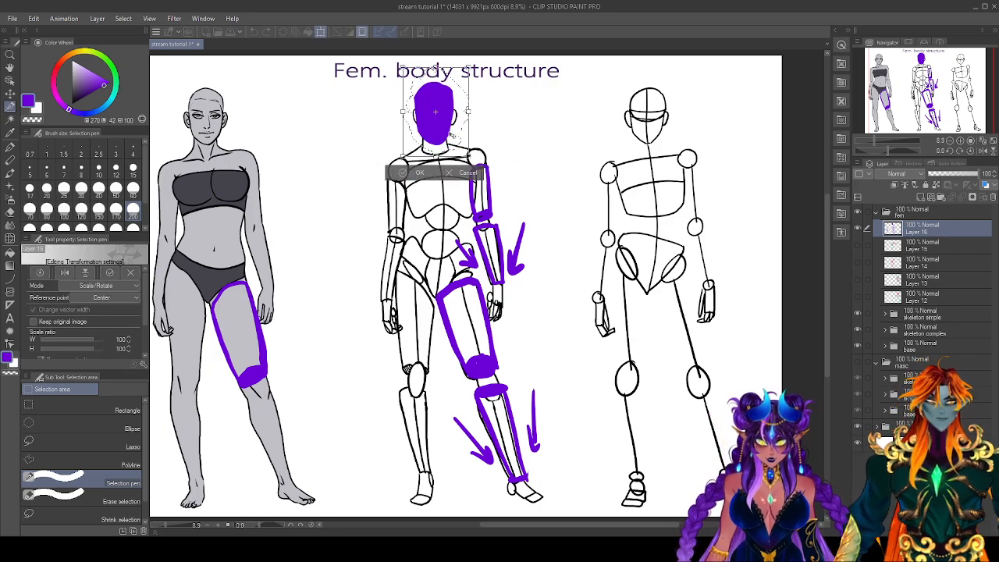
left_click_drag(455, 139, 418, 151)
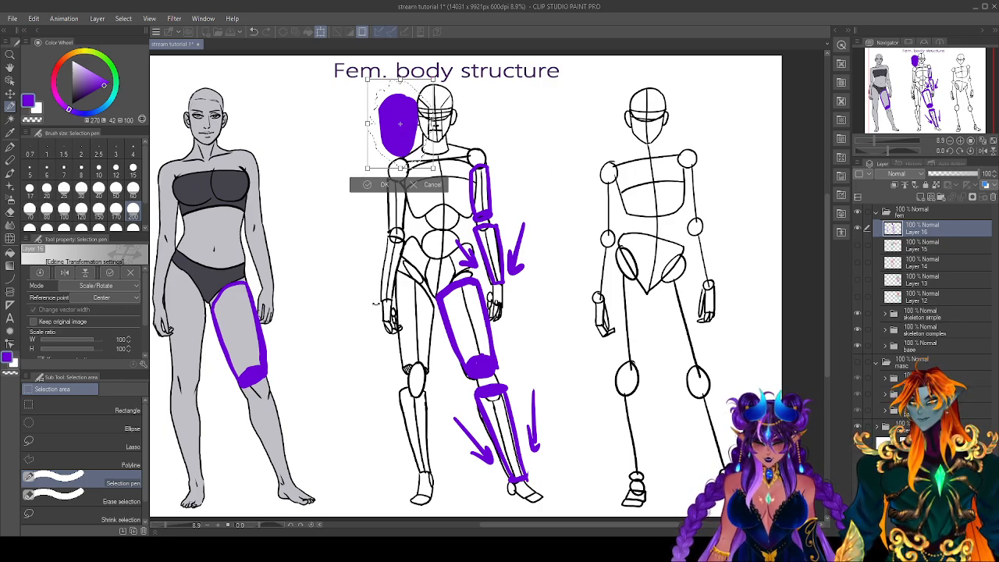
left_click_drag(404, 133, 411, 486)
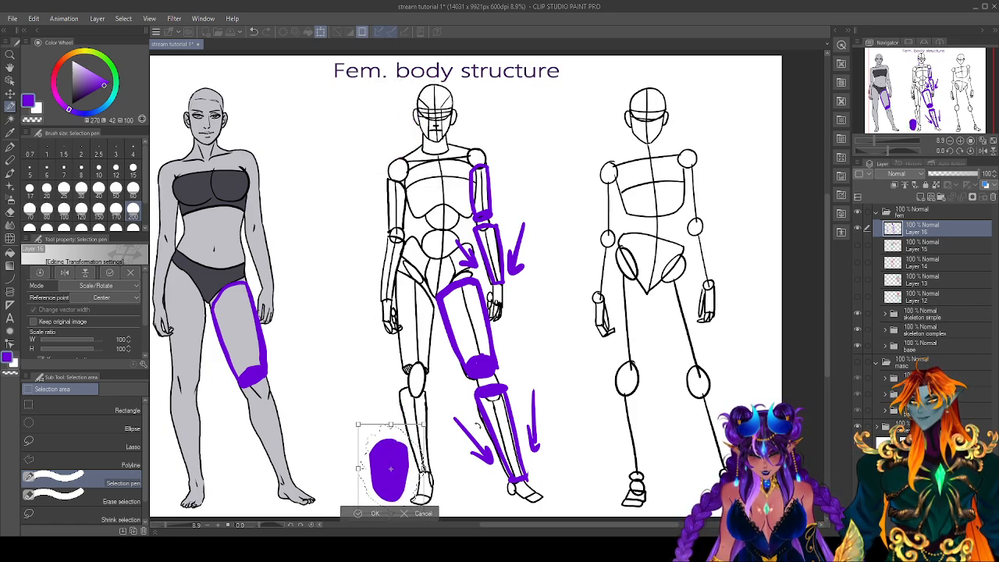
left_click_drag(430, 485, 419, 463)
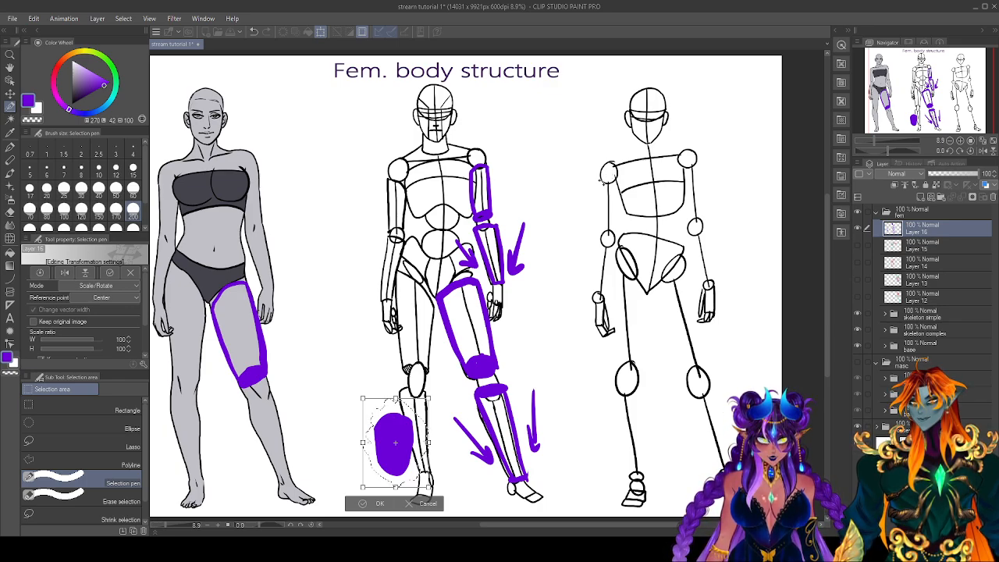
left_click_drag(396, 447, 386, 359)
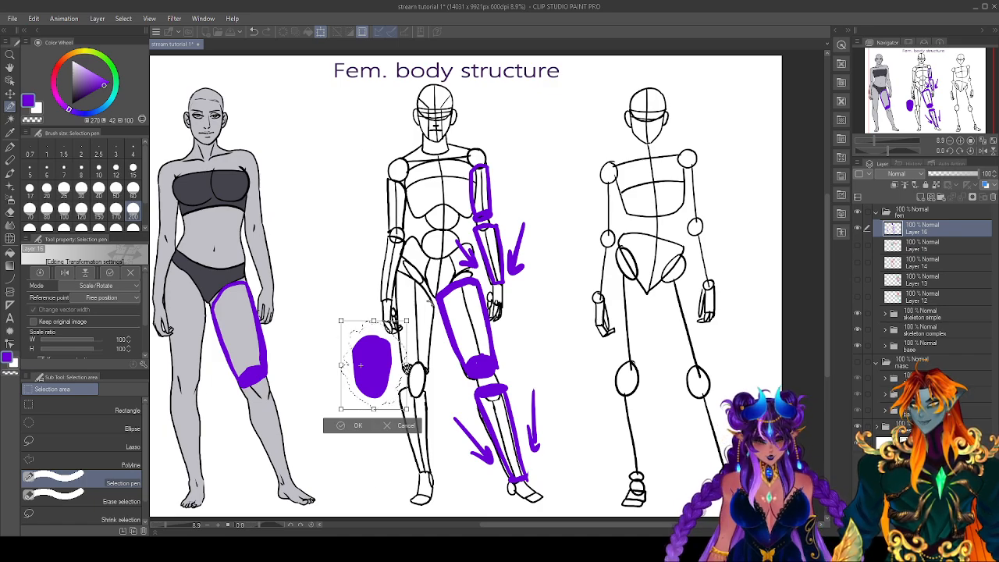
left_click(343, 425)
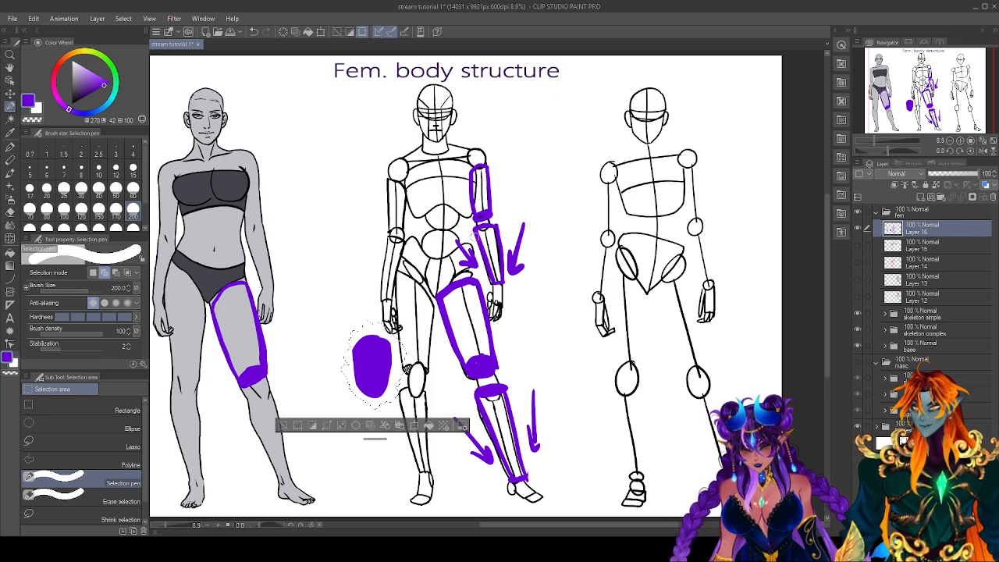
key("ctrl+d")
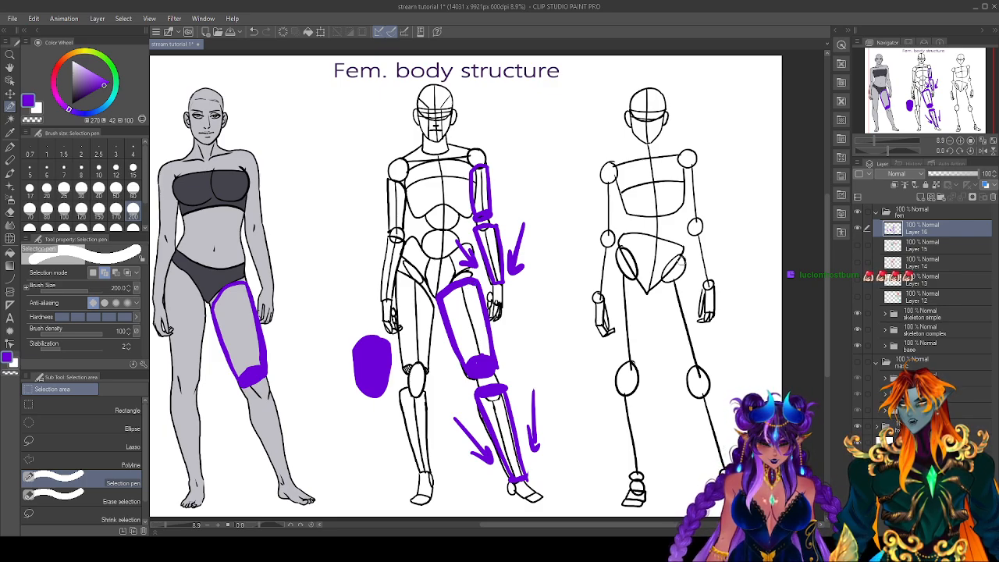
Clear the stray selection and sketch purple thigh and calf contours around both legs of the simple skeleton.
left_click_drag(693, 259, 704, 356)
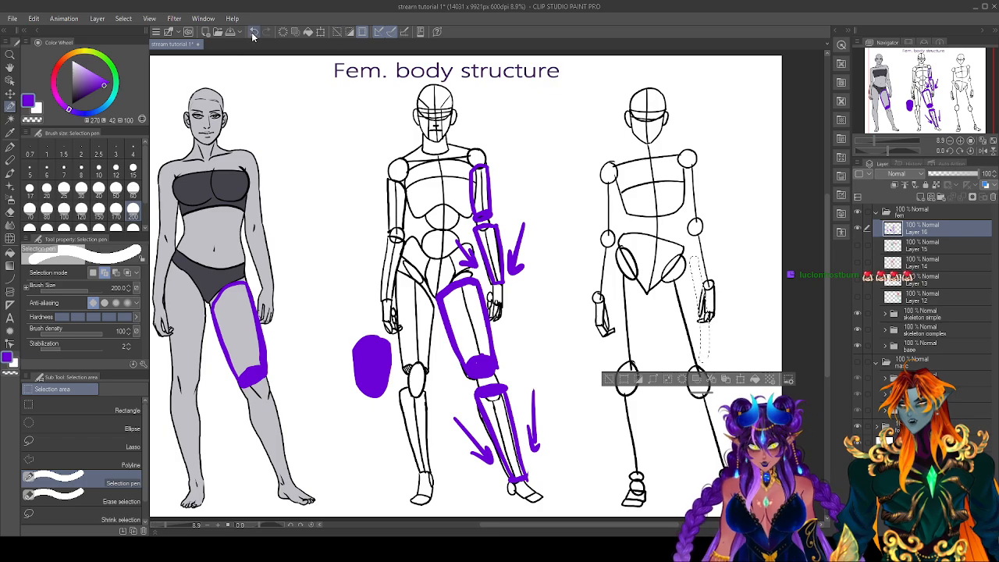
left_click(11, 146)
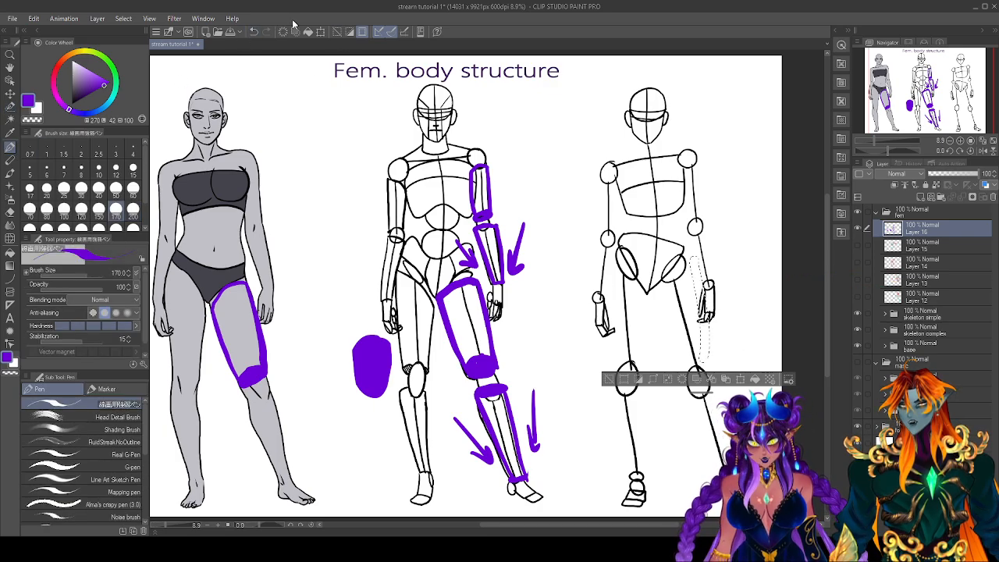
left_click(337, 34)
left_click_drag(687, 267, 719, 467)
mouse_move(659, 277)
left_mouse_down()
mouse_move(677, 376)
mouse_move(717, 467)
left_mouse_up()
left_click_drag(646, 284, 641, 373)
mouse_move(615, 256)
left_mouse_down()
mouse_move(613, 378)
mouse_move(633, 476)
left_mouse_up()
left_click_drag(647, 371, 643, 484)
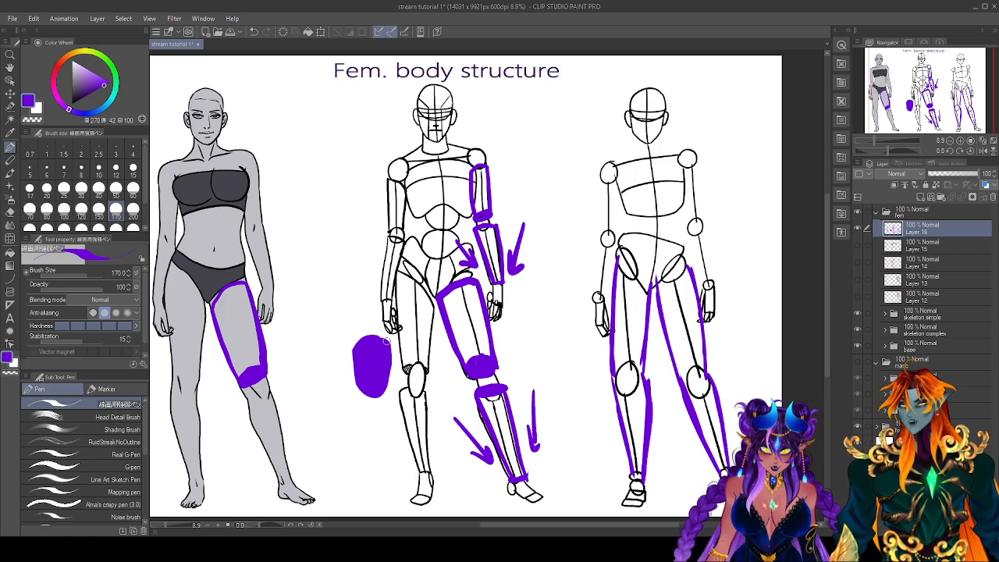
Erase the purple leg contours from the simple skeleton and return to the pen.
key("e")
left_click_drag(616, 252, 628, 476)
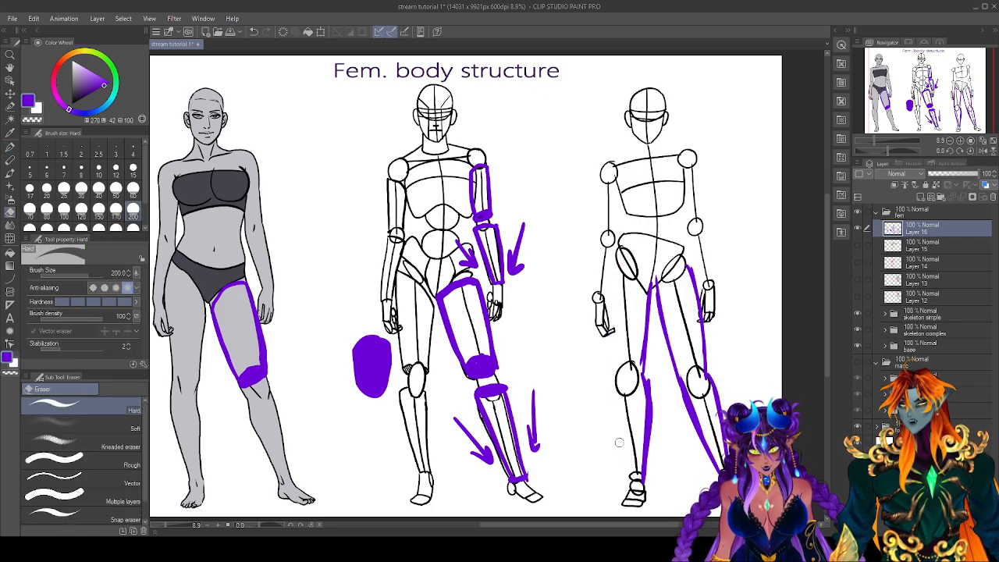
mouse_move(638, 413)
left_mouse_down()
mouse_move(658, 459)
mouse_move(646, 311)
mouse_move(658, 262)
mouse_move(659, 329)
mouse_move(664, 293)
mouse_move(661, 310)
mouse_move(702, 357)
left_mouse_up()
left_click_drag(691, 400, 709, 435)
key("p")
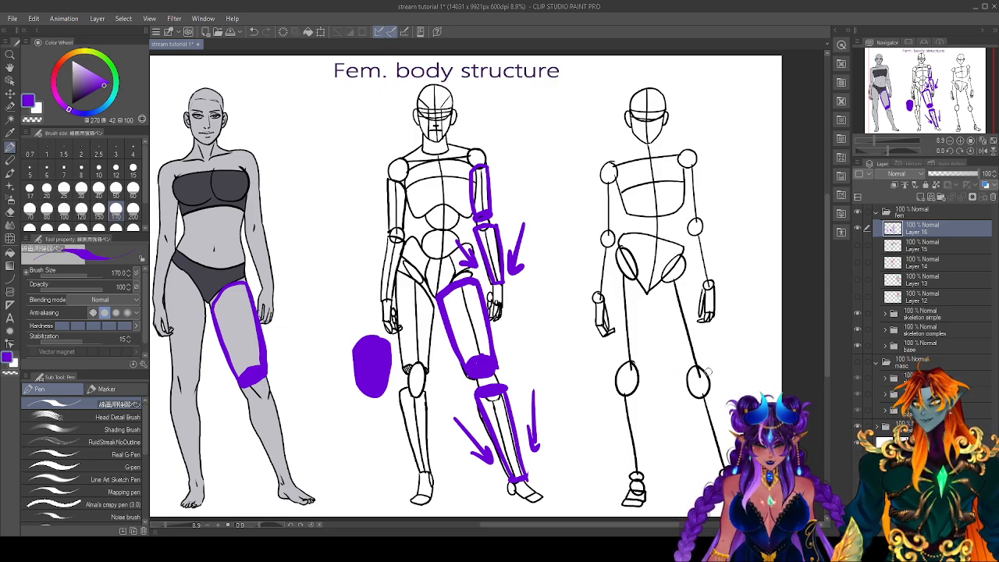
Outline the simple skeleton's left thigh and calf with tapering purple contours, with a filled purple end above the knee.
mouse_move(692, 267)
left_mouse_down()
mouse_move(660, 283)
mouse_move(658, 301)
mouse_move(685, 373)
mouse_move(710, 366)
mouse_move(694, 281)
mouse_move(709, 360)
mouse_move(693, 368)
left_mouse_up()
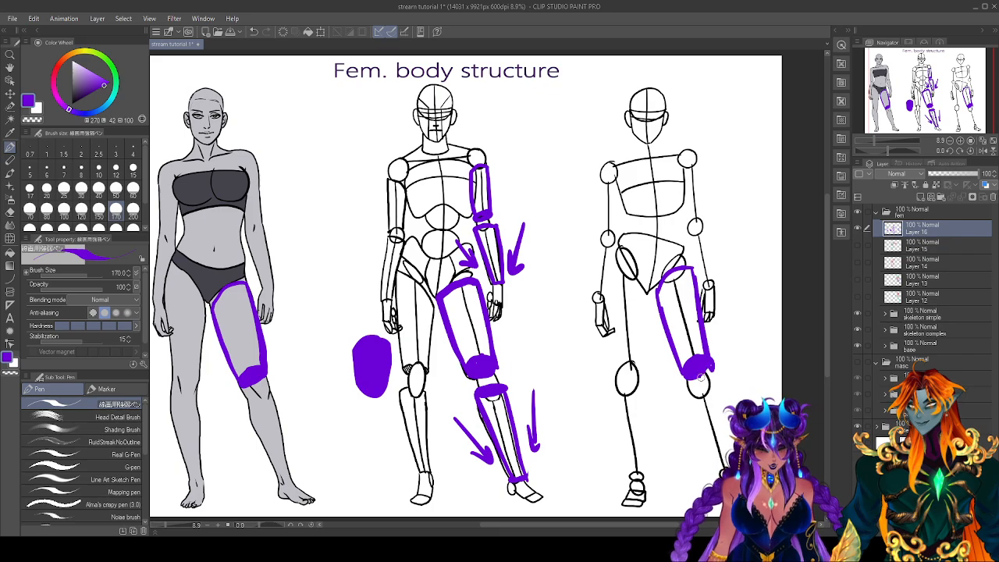
mouse_move(709, 374)
left_mouse_down()
mouse_move(686, 396)
mouse_move(721, 470)
left_mouse_up()
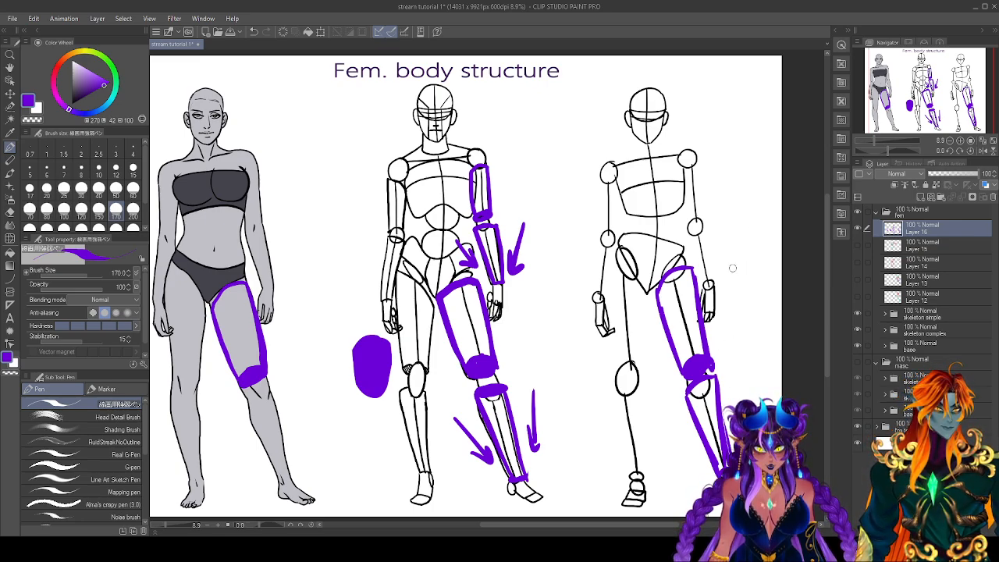
Sketch a purple cylinder with a rounded joint beside the simple skeleton's left hand and ring the joint in red.
mouse_move(751, 267)
left_mouse_down()
mouse_move(730, 295)
mouse_move(739, 311)
mouse_move(765, 303)
mouse_move(736, 303)
mouse_move(766, 294)
mouse_move(740, 313)
mouse_move(763, 306)
mouse_move(754, 303)
mouse_move(761, 267)
mouse_move(766, 286)
mouse_move(754, 318)
mouse_move(767, 301)
mouse_move(776, 329)
left_mouse_up()
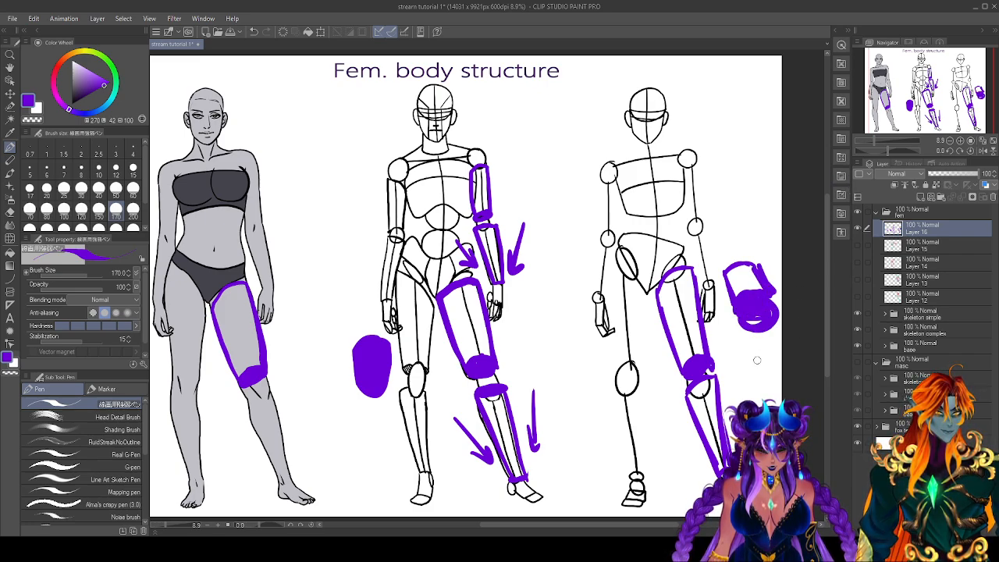
left_click(56, 76)
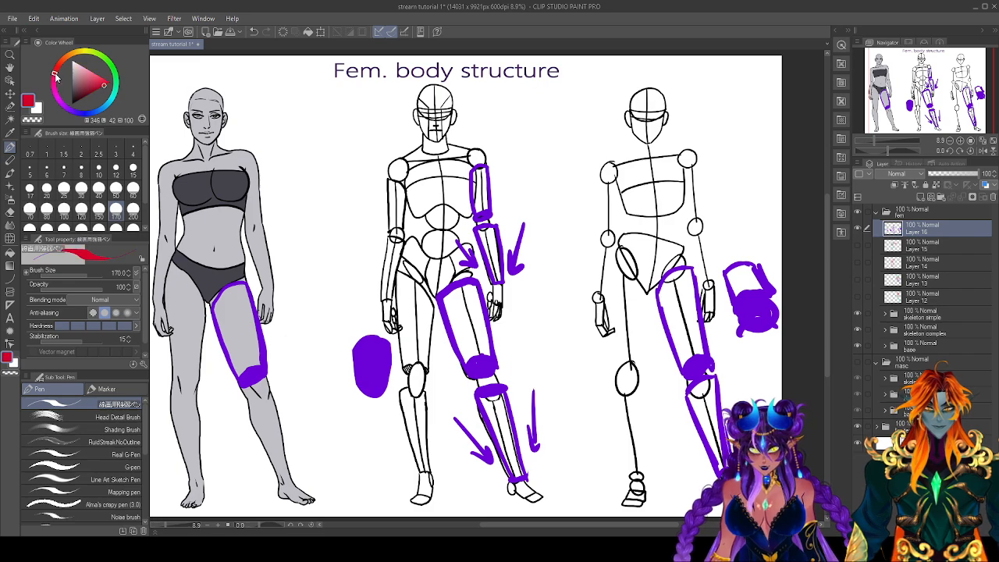
left_click_drag(768, 302, 767, 317)
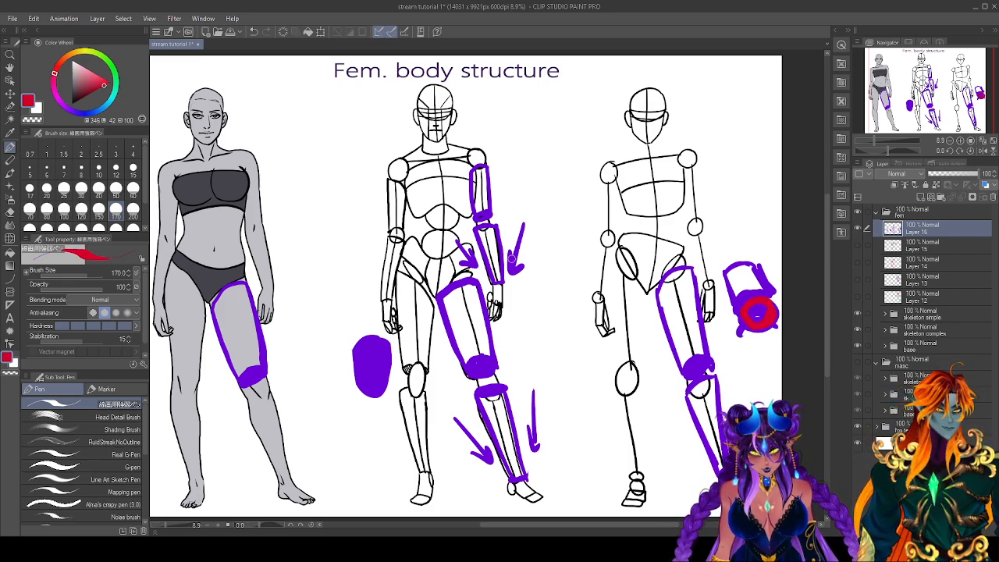
Add a tapering green lower limb below the red joint and trace the upper cylinder and its cupped end in blue.
left_click(115, 87)
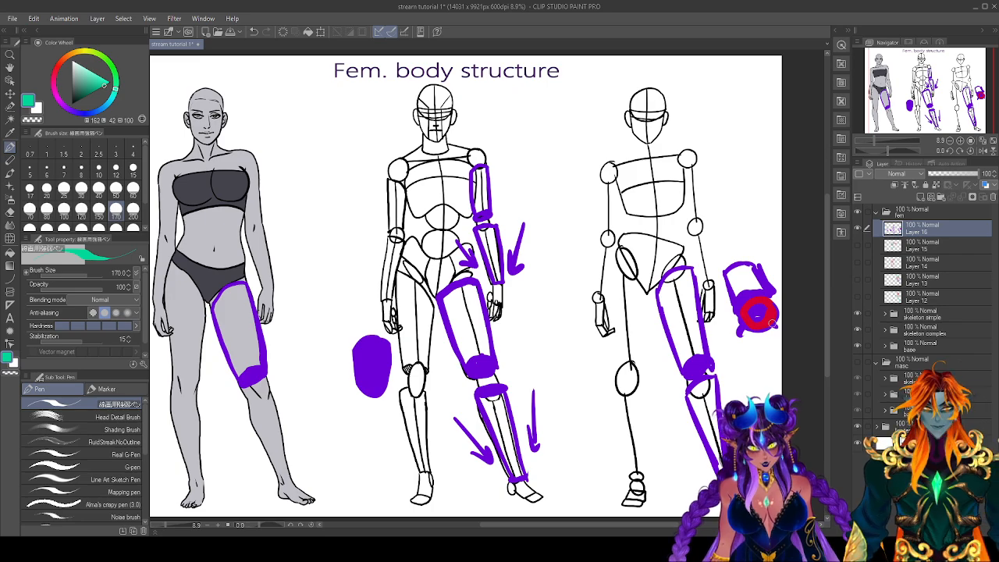
mouse_move(738, 331)
left_mouse_down()
mouse_move(776, 321)
mouse_move(746, 367)
mouse_move(754, 398)
left_mouse_up()
left_click_drag(777, 326, 755, 397)
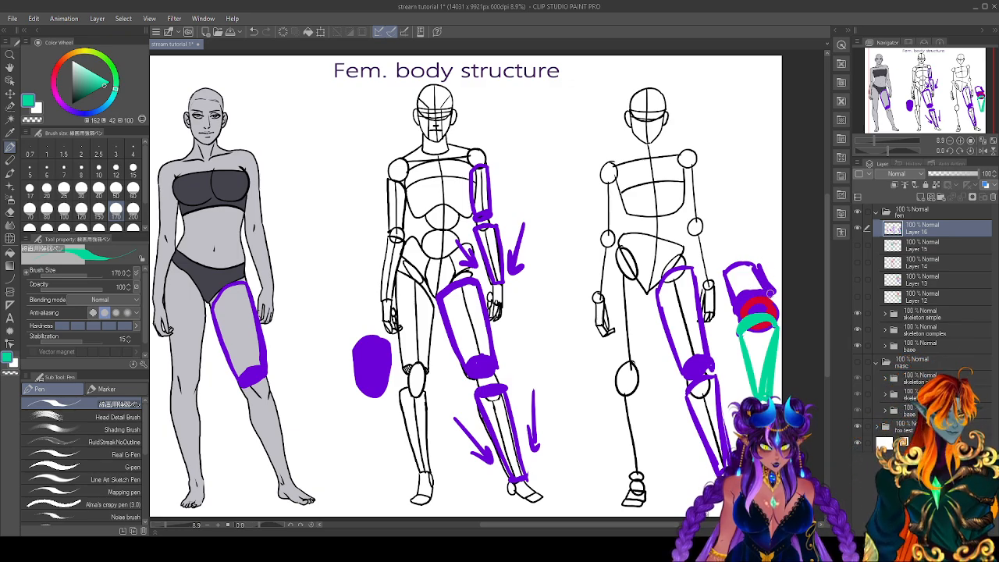
left_click(104, 106)
left_click_drag(772, 295, 738, 310)
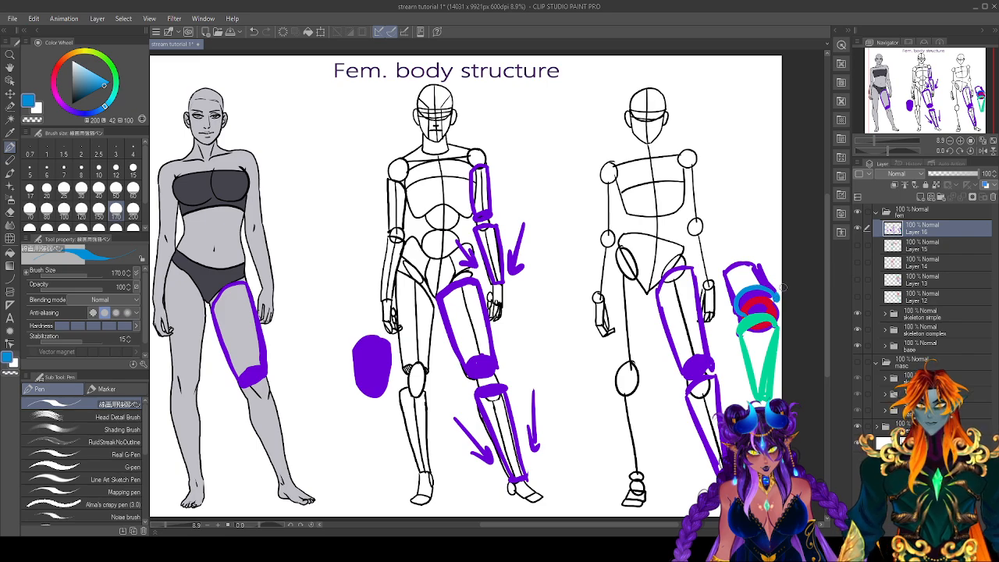
mouse_move(756, 263)
left_mouse_down()
mouse_move(777, 298)
mouse_move(726, 272)
mouse_move(735, 302)
left_mouse_up()
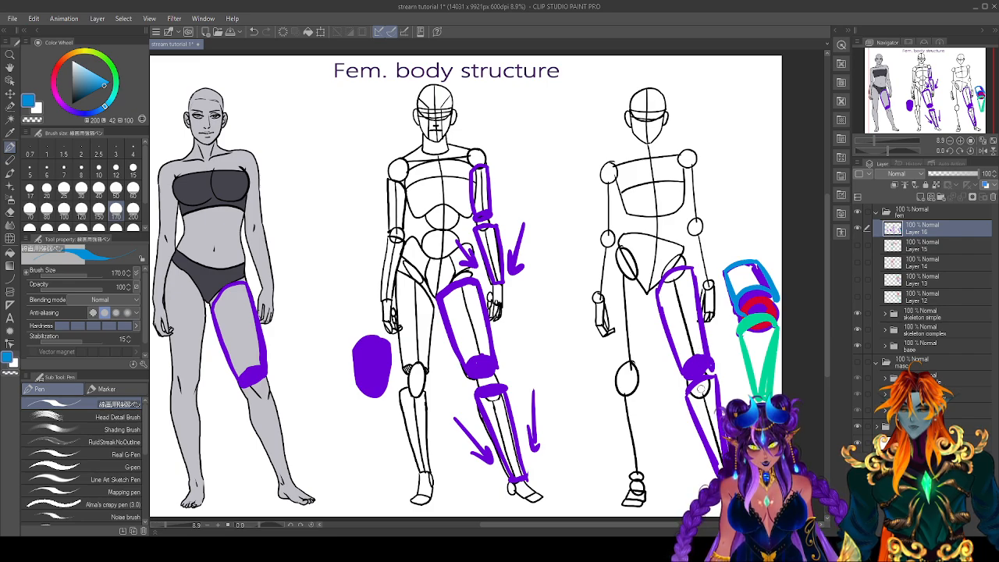
Draw a blue upward arrow beside the simple skeleton's left thigh and outline the joint sketch's joint and lower limb in blue.
left_click_drag(720, 343, 715, 313)
left_click_drag(708, 324, 726, 322)
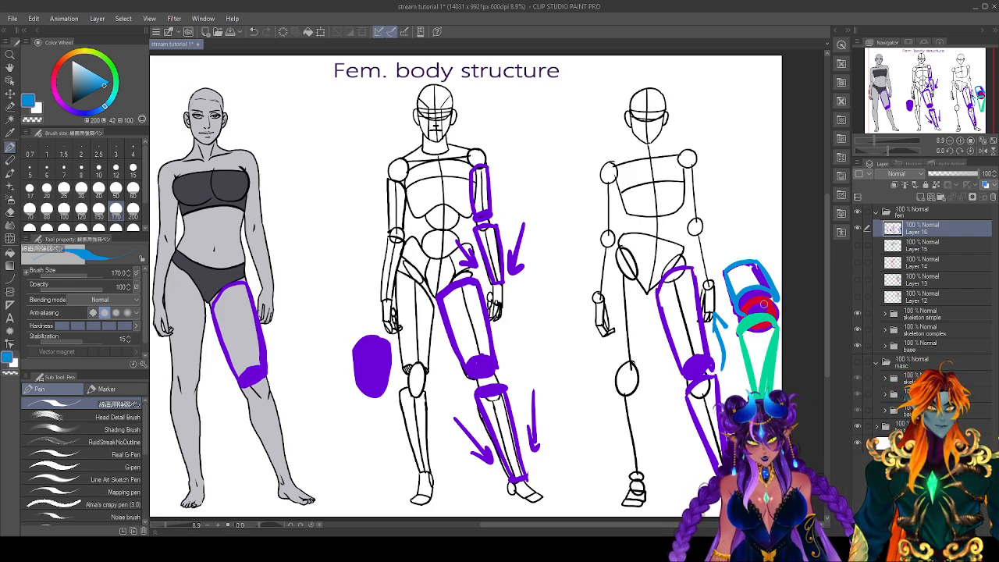
left_click_drag(767, 301, 757, 325)
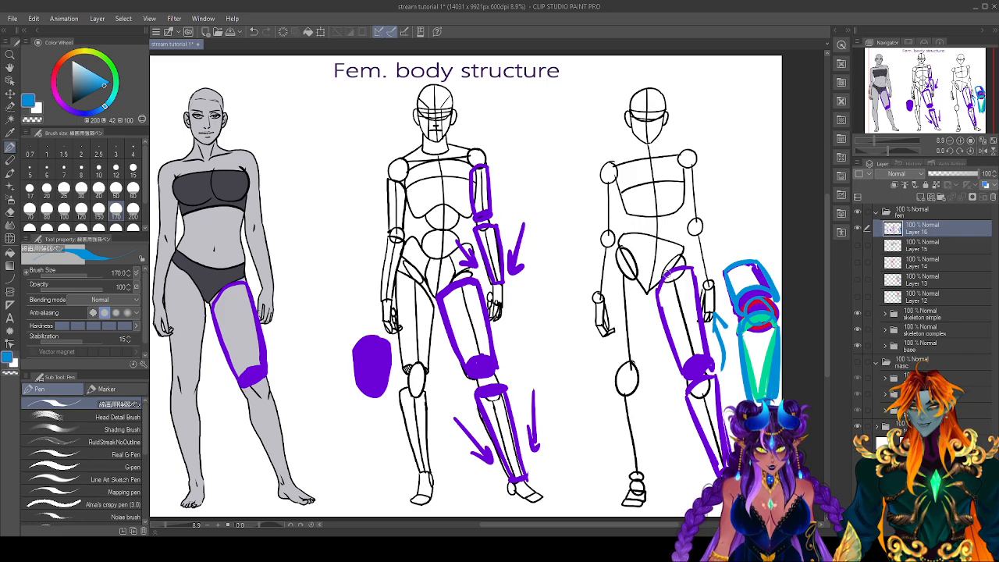
Draw blue guide strokes at the simple skeleton's left hip and a slanted blue cylinder with a red joint beside its head.
mouse_move(665, 273)
left_mouse_down()
mouse_move(722, 221)
mouse_move(699, 335)
left_mouse_up()
mouse_move(693, 131)
left_mouse_down()
mouse_move(712, 156)
mouse_move(690, 119)
mouse_move(730, 79)
mouse_move(737, 97)
mouse_move(748, 63)
mouse_move(761, 98)
mouse_move(740, 63)
mouse_move(706, 156)
mouse_move(767, 99)
left_mouse_up()
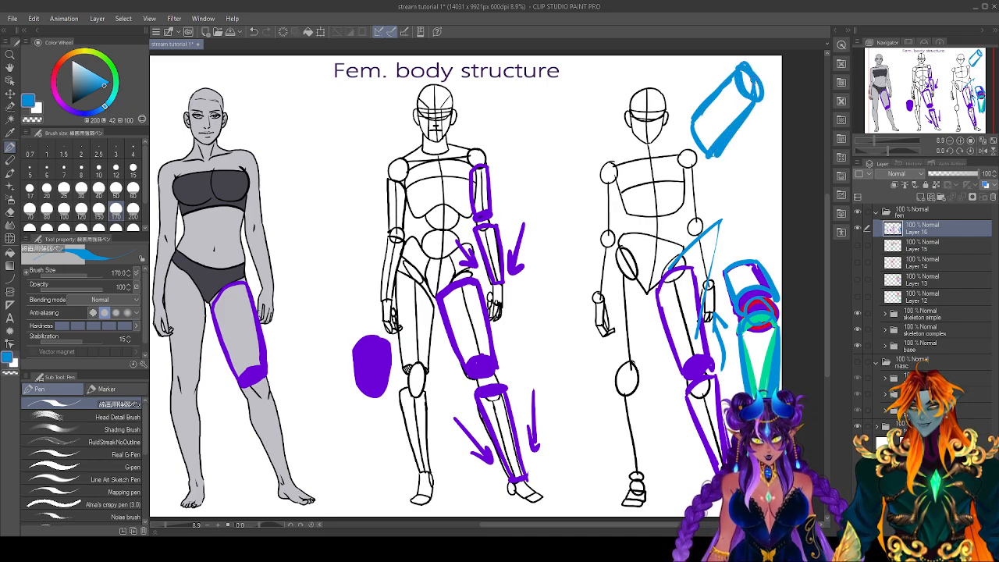
left_click(54, 78)
left_click_drag(758, 74, 765, 84)
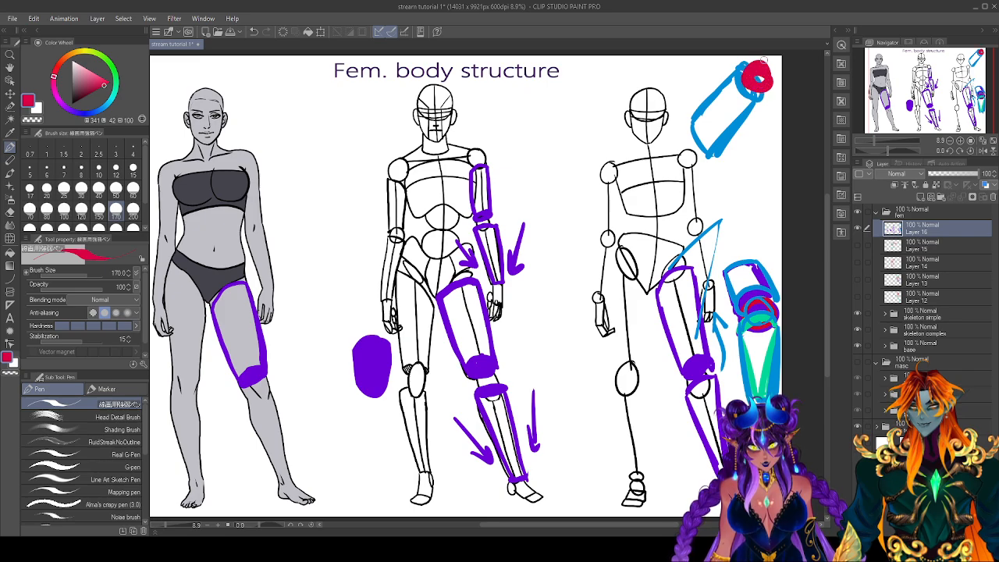
Add a green lower limb descending from the slanted cylinder's red joint to show the bent limb.
left_click(117, 86)
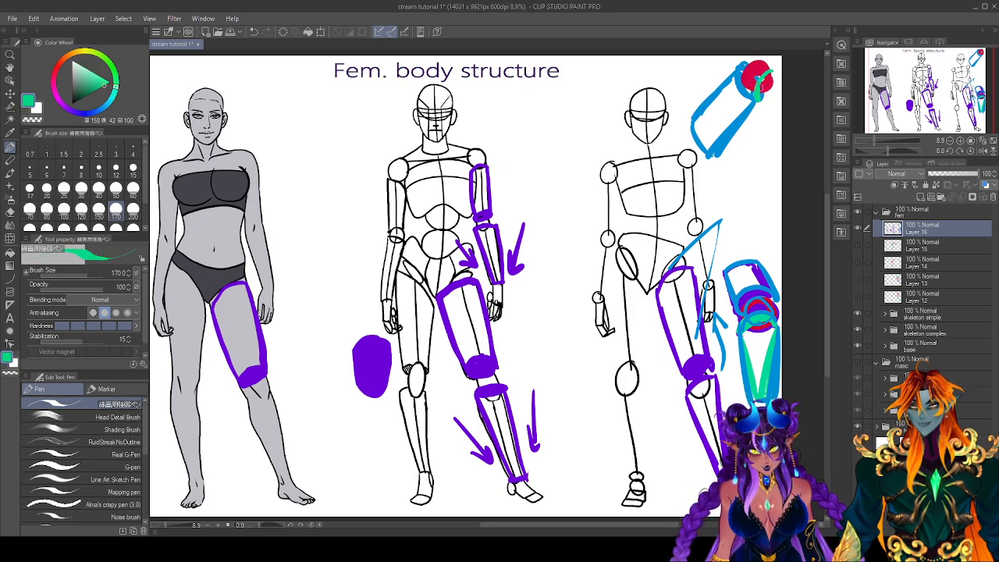
mouse_move(774, 71)
left_mouse_down()
mouse_move(761, 118)
mouse_move(773, 168)
left_mouse_up()
left_click_drag(777, 117, 769, 168)
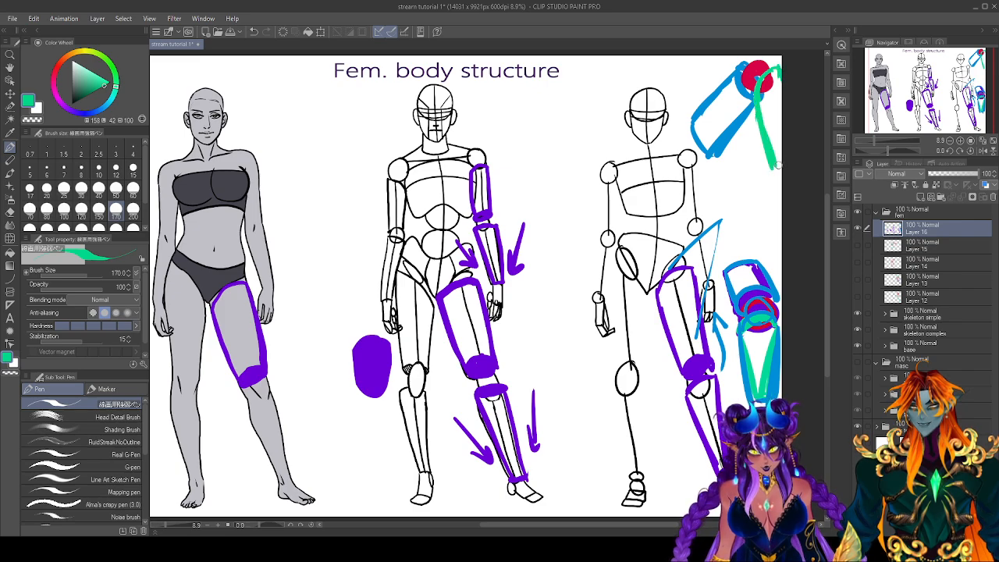
left_click_drag(775, 124, 780, 167)
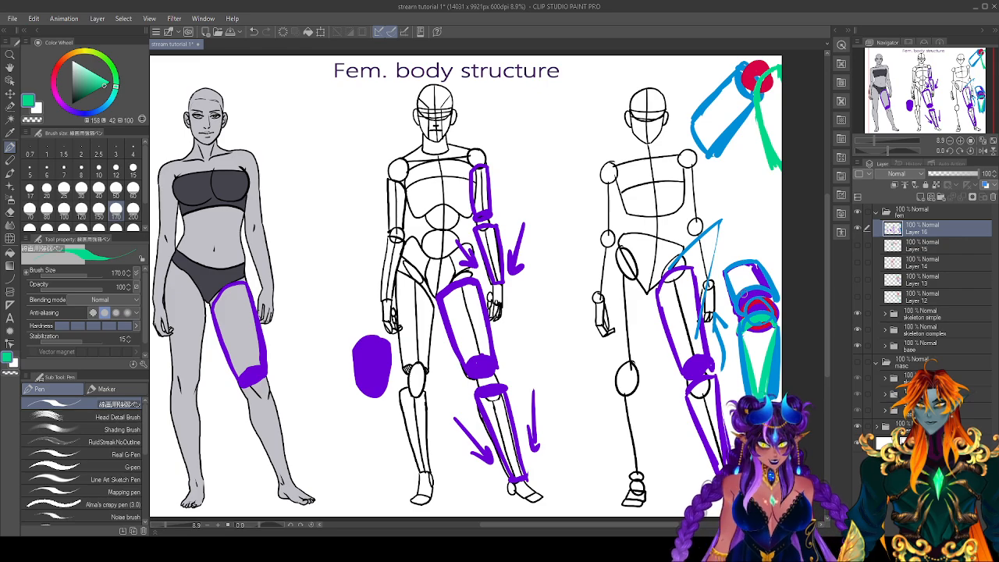
Hide Layer 16 and add a new layer above it.
left_click(858, 227)
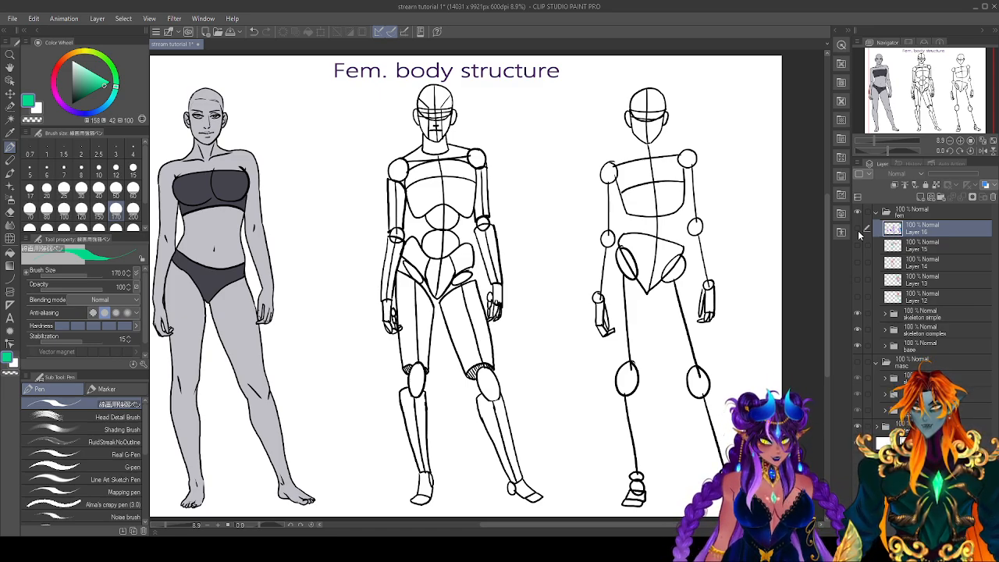
left_click(921, 196)
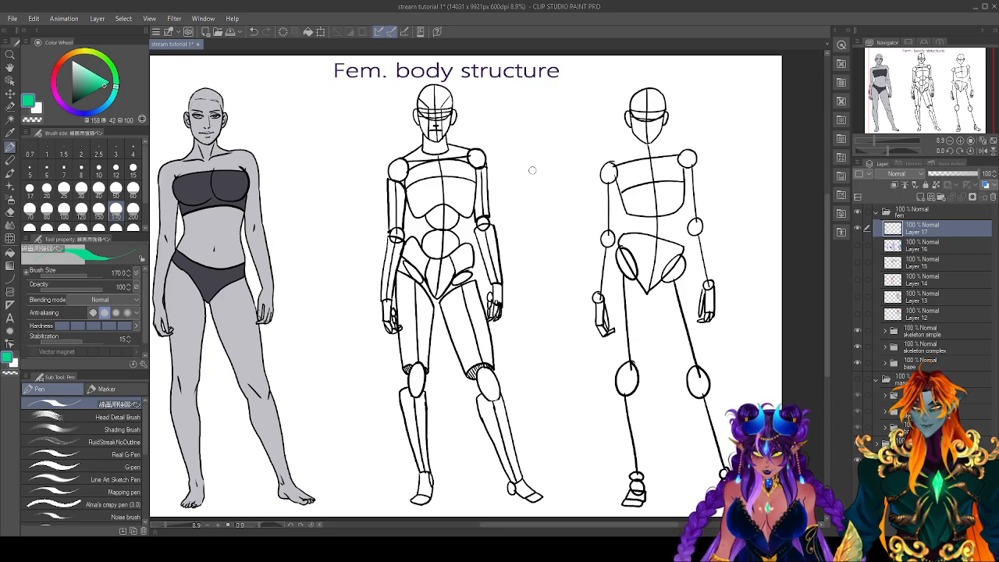
Sketch a magenta palm block with a wrist ellipse and an arrow pointing to it between the two skeletons.
left_click(58, 97)
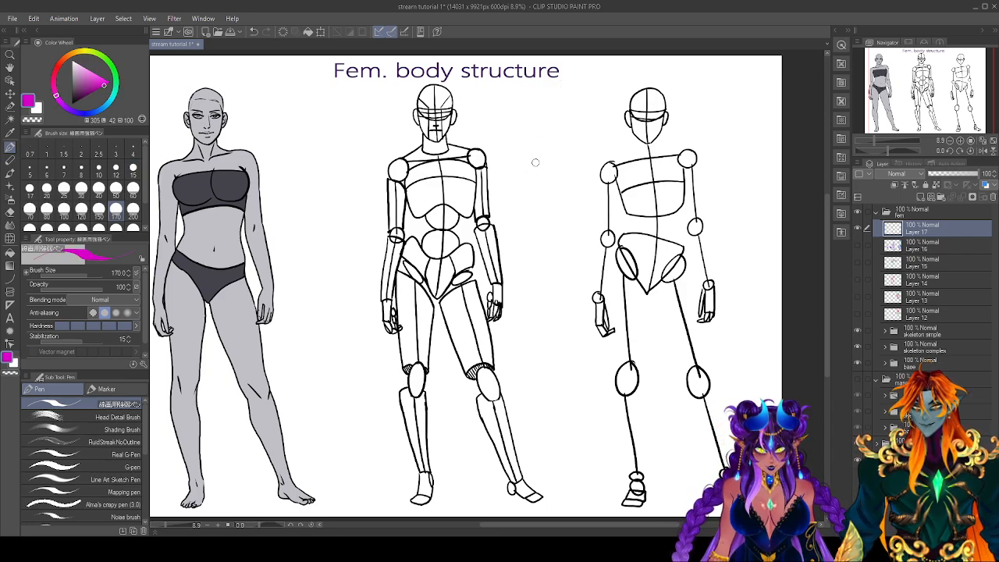
mouse_move(525, 134)
left_mouse_down()
mouse_move(558, 133)
mouse_move(556, 173)
mouse_move(531, 171)
mouse_move(550, 169)
mouse_move(526, 140)
mouse_move(557, 146)
mouse_move(529, 139)
mouse_move(559, 134)
left_mouse_up()
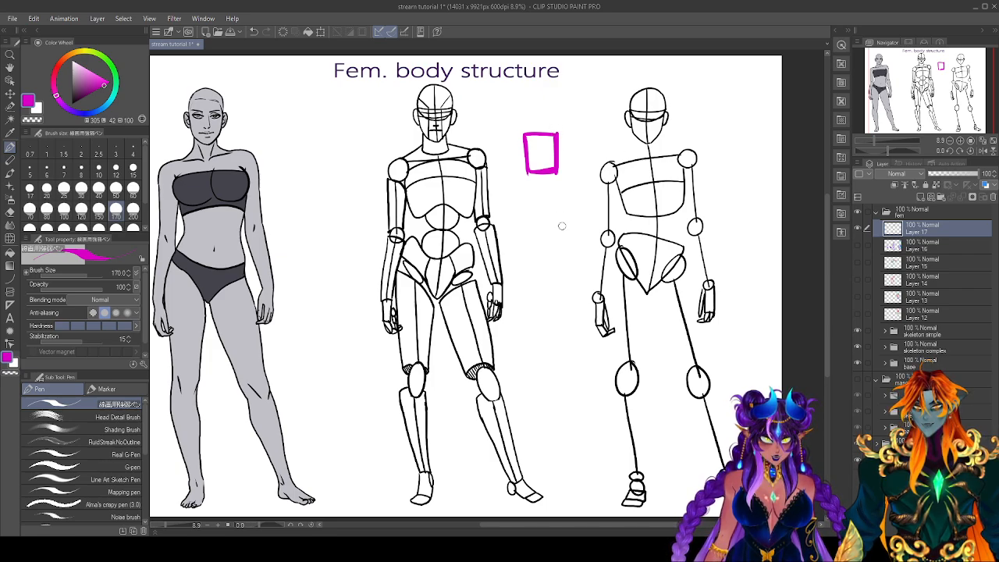
mouse_move(552, 123)
left_mouse_down()
mouse_move(539, 118)
mouse_move(524, 129)
mouse_move(556, 133)
mouse_move(566, 117)
mouse_move(582, 119)
left_mouse_up()
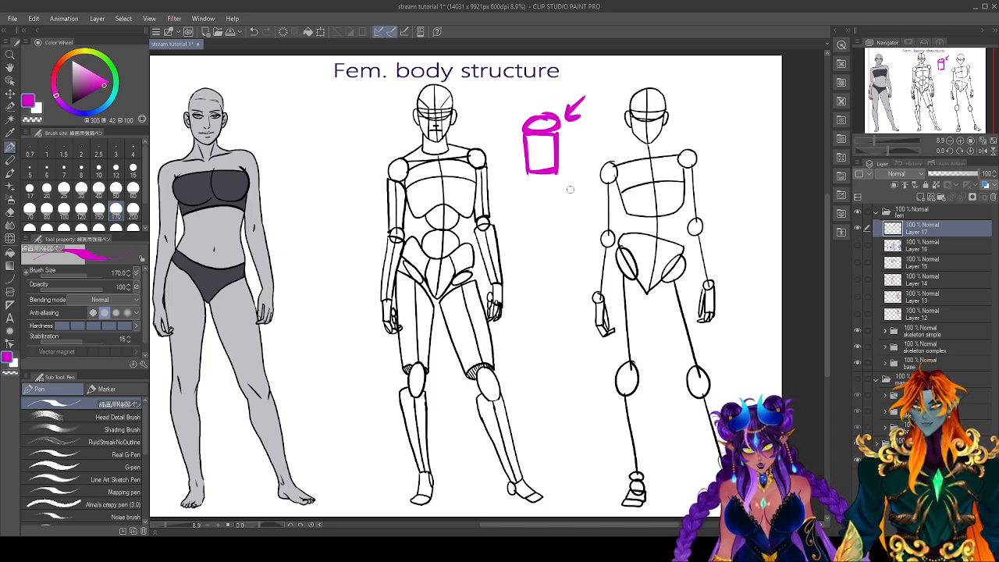
Add four green knuckle ovals along the palm's lower edge and two curved blue finger-joint guidelines beneath them.
left_click(116, 86)
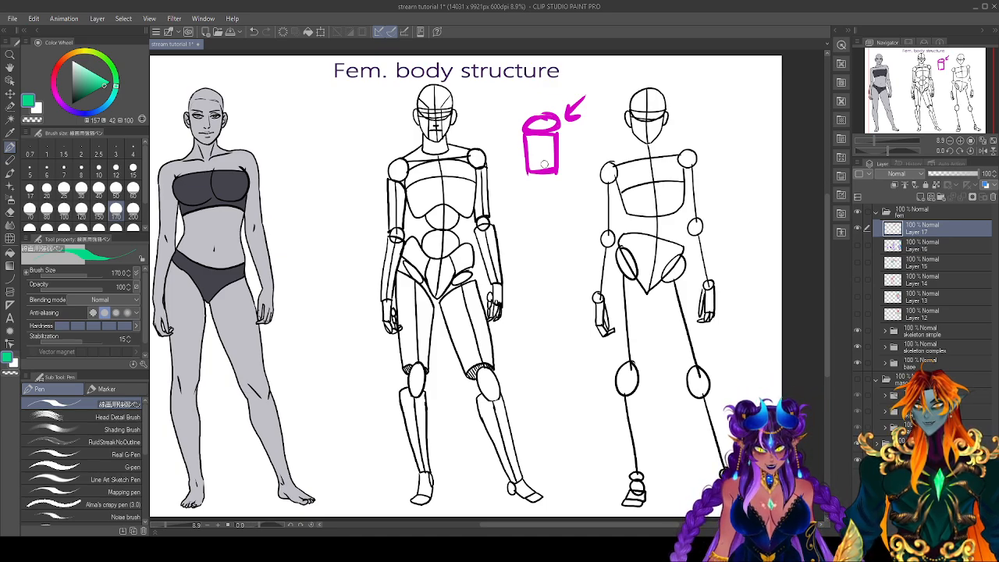
mouse_move(534, 162)
left_mouse_down()
mouse_move(531, 177)
mouse_move(537, 166)
mouse_move(565, 171)
left_mouse_up()
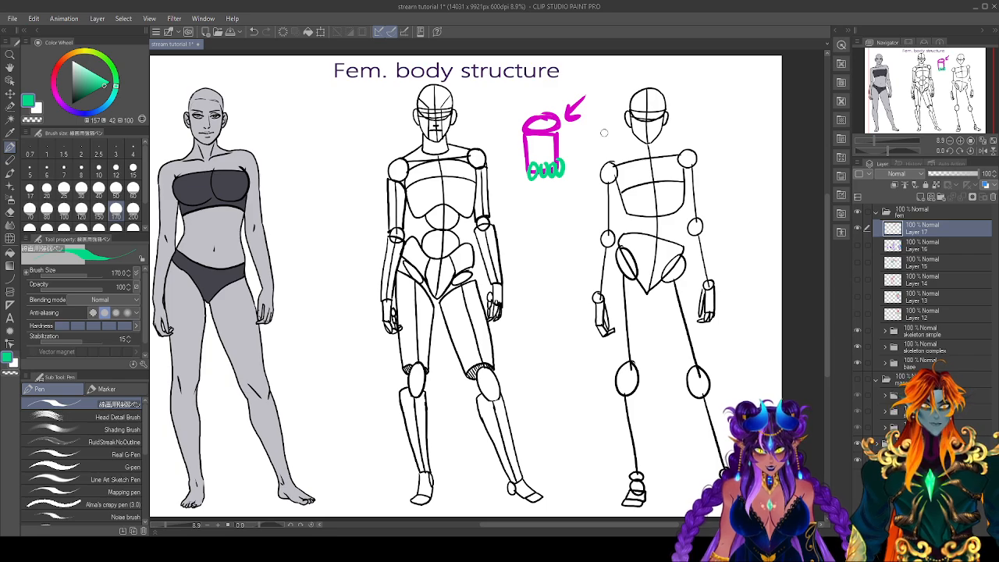
left_click(113, 103)
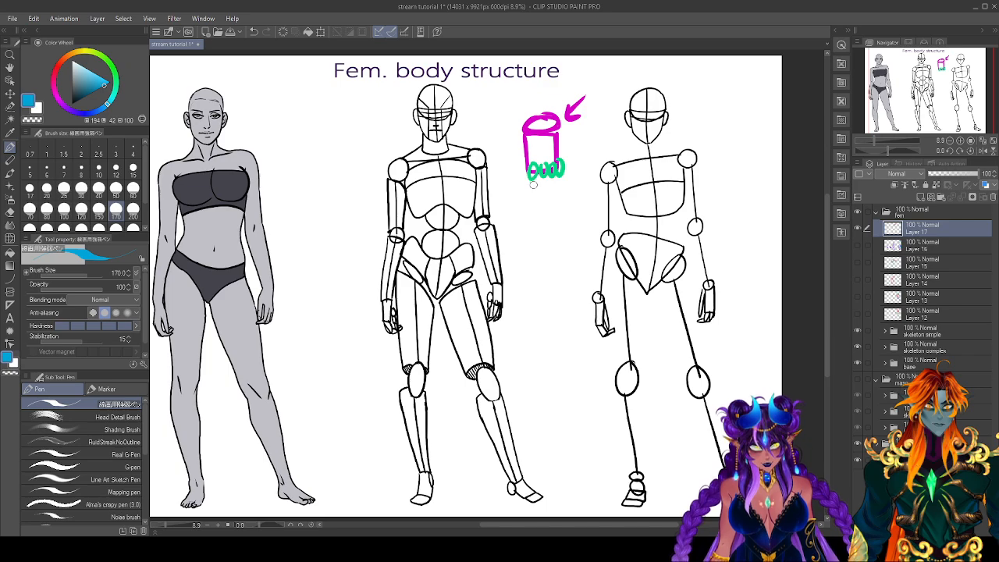
left_click_drag(519, 199, 574, 196)
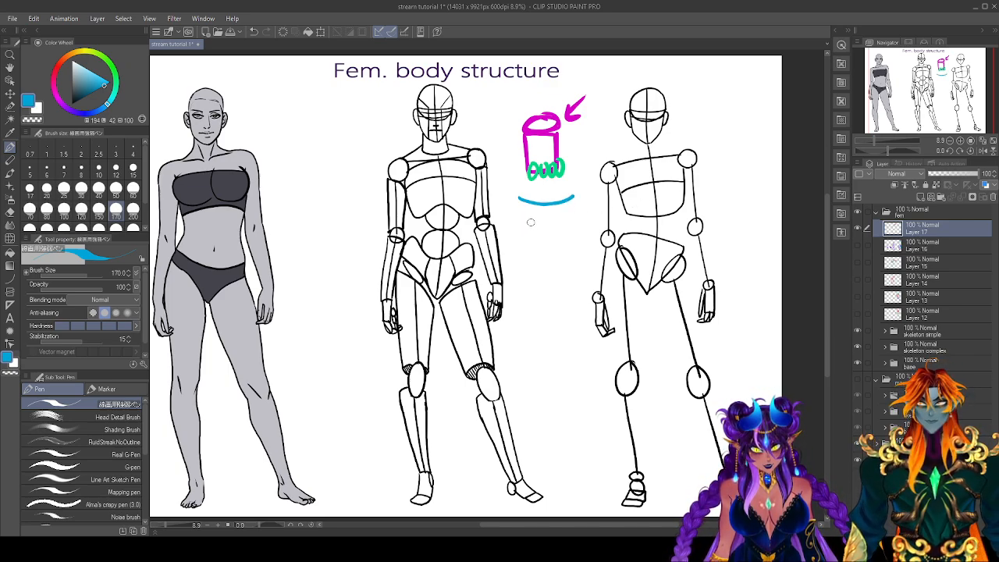
left_click_drag(526, 219, 571, 209)
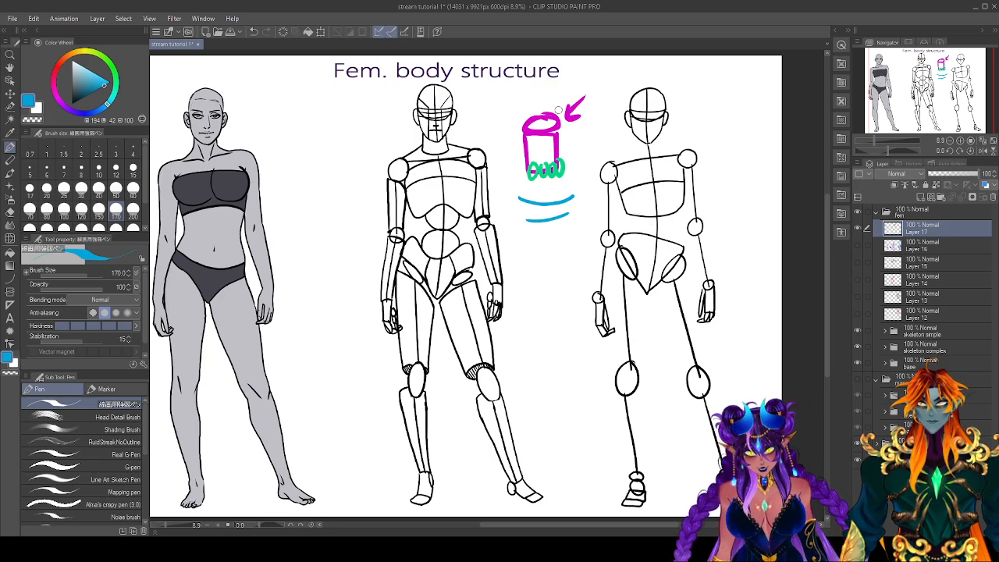
Draw a green thumb joint on the palm's side and place green finger joints along both blue guidelines.
left_click(563, 171, "alt")
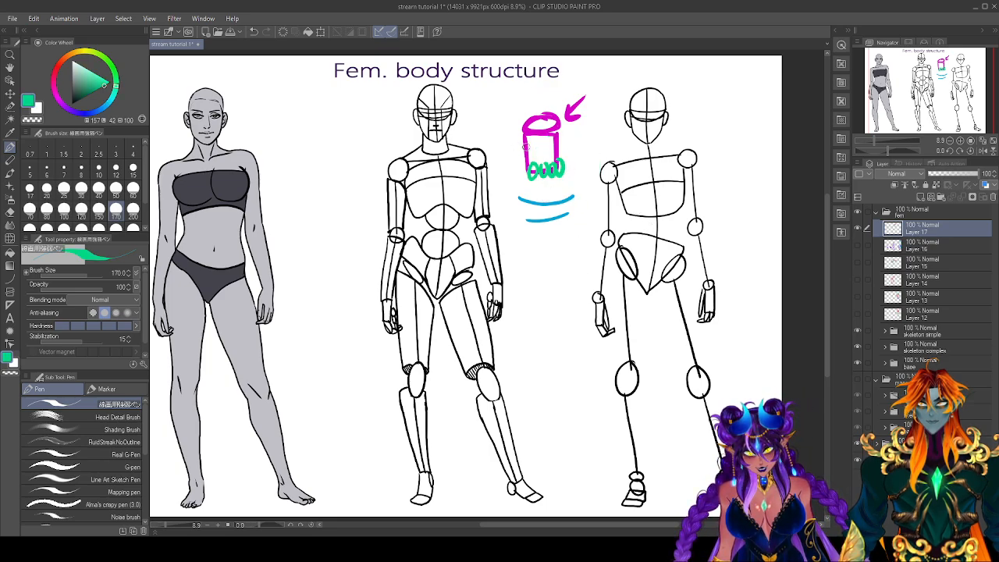
left_click_drag(521, 145, 525, 139)
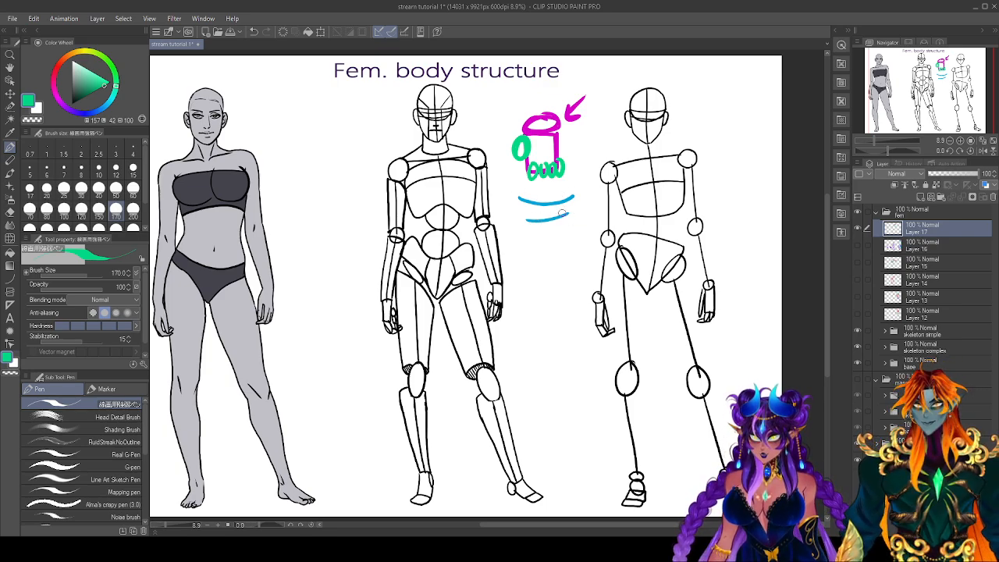
left_click_drag(564, 132, 562, 137)
key("ctrl+z")
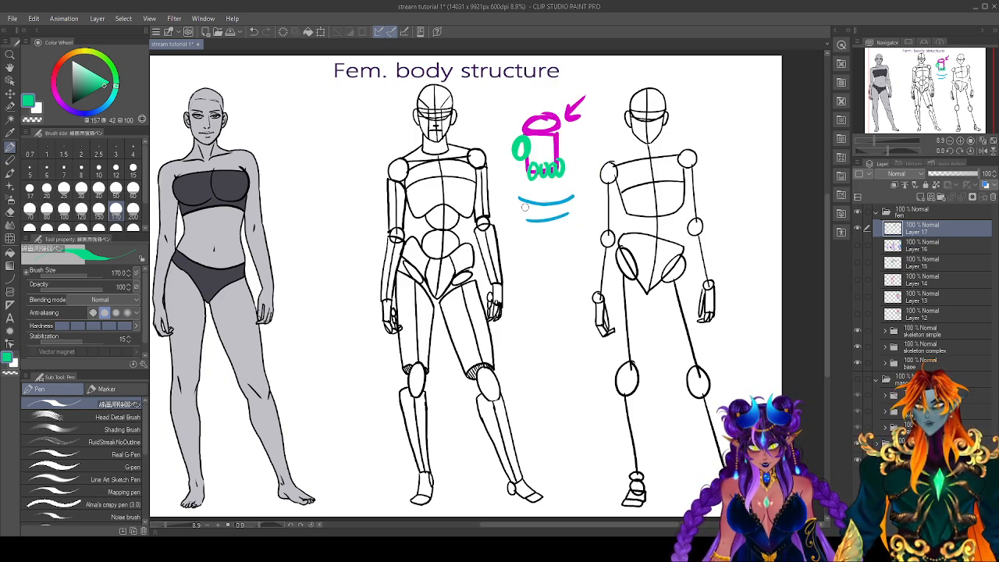
mouse_move(527, 197)
left_mouse_down()
mouse_move(568, 198)
mouse_move(531, 220)
mouse_move(573, 216)
left_mouse_up()
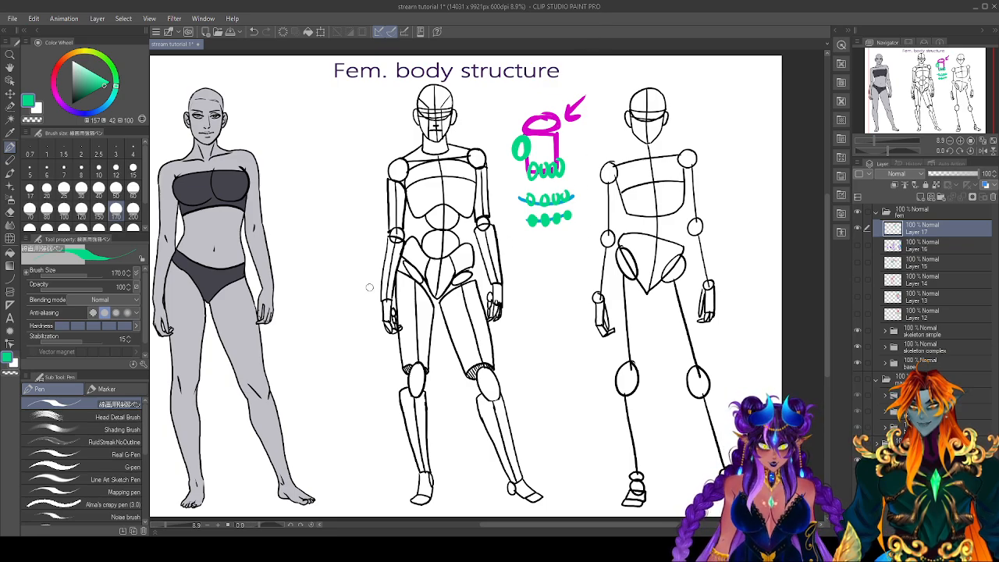
Connect the green finger joints with red segments and extend a red thumb segment from the thumb joint.
mouse_move(117, 84)
left_mouse_down()
mouse_move(93, 53)
mouse_move(61, 66)
left_mouse_up()
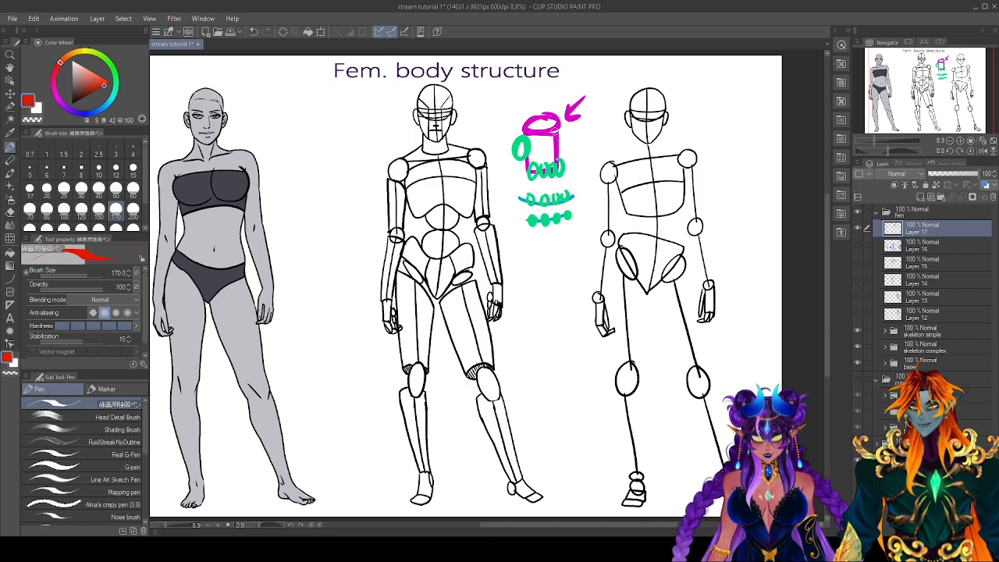
mouse_move(532, 175)
left_mouse_down()
mouse_move(532, 199)
mouse_move(563, 197)
mouse_move(536, 224)
mouse_move(549, 215)
left_mouse_up()
mouse_move(556, 198)
left_mouse_down()
mouse_move(555, 217)
mouse_move(565, 215)
left_mouse_up()
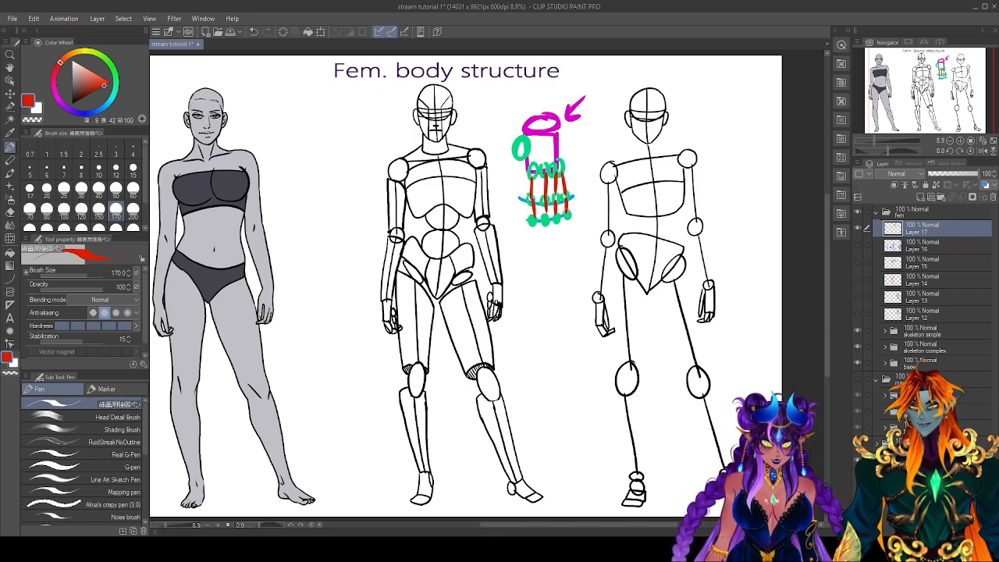
left_click_drag(517, 150, 517, 189)
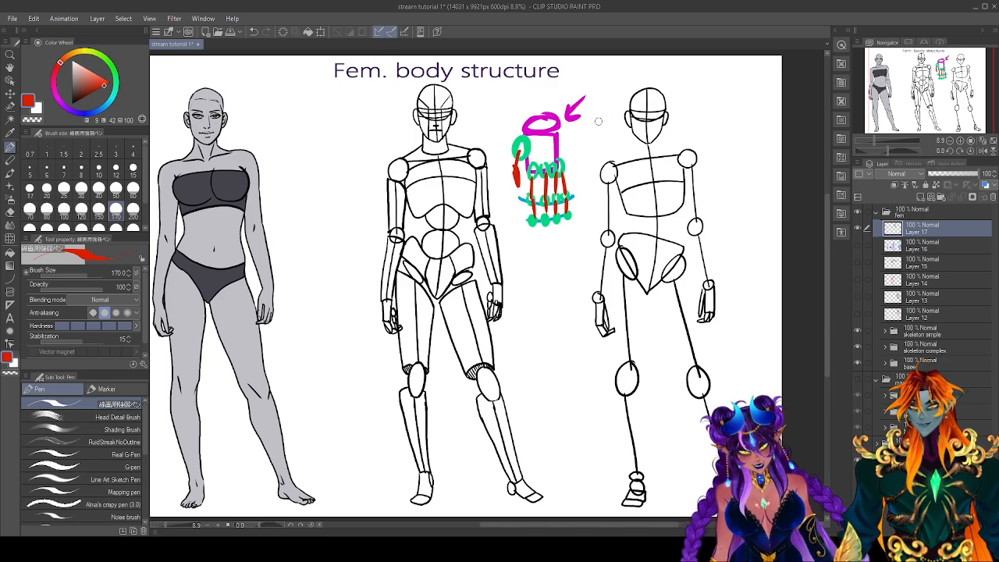
Erase the whole hand sketch with its arrow and return to the pen.
mouse_move(562, 125)
left_mouse_down()
mouse_move(565, 169)
mouse_move(560, 123)
mouse_move(531, 178)
mouse_move(564, 170)
mouse_move(557, 118)
left_mouse_up()
key("e")
left_click_drag(515, 144, 551, 113)
mouse_move(580, 84)
left_mouse_down()
mouse_move(609, 74)
mouse_move(611, 86)
left_mouse_up()
mouse_move(564, 115)
left_mouse_down()
mouse_move(557, 185)
mouse_move(555, 147)
mouse_move(594, 92)
mouse_move(516, 231)
mouse_move(595, 193)
mouse_move(551, 259)
left_mouse_up()
key("p")
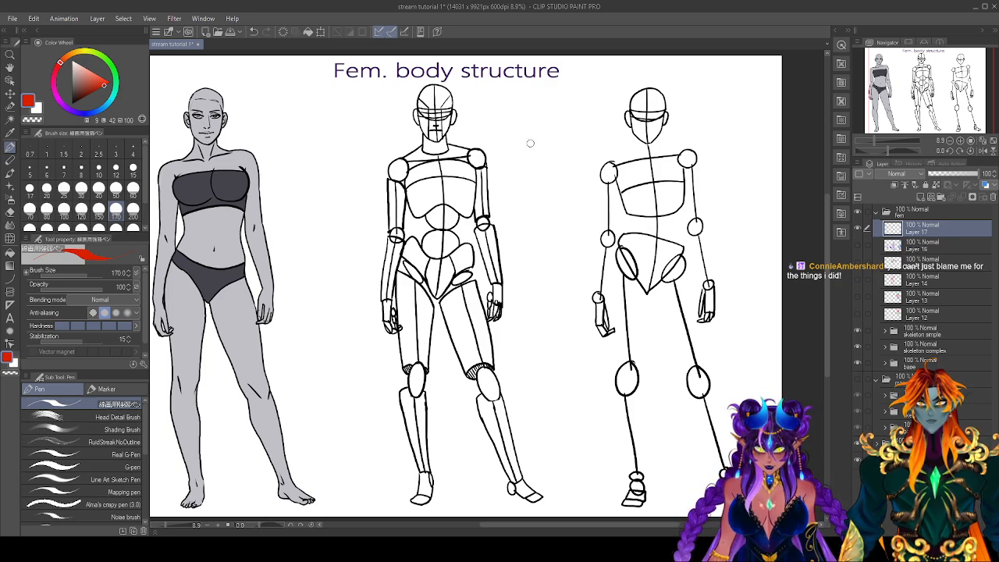
Draw a red rectangular palm with a thumb-base oval on its side, between the middle and simple skeleton figures.
left_click_drag(526, 129, 526, 183)
mouse_move(524, 124)
left_mouse_down()
mouse_move(565, 125)
mouse_move(560, 174)
mouse_move(526, 181)
left_mouse_up()
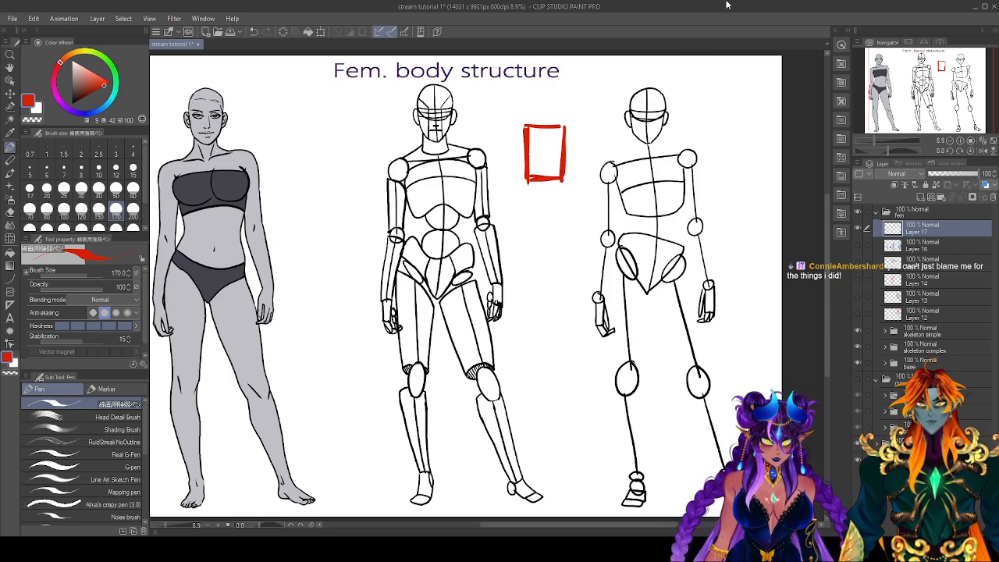
left_click_drag(525, 132, 525, 166)
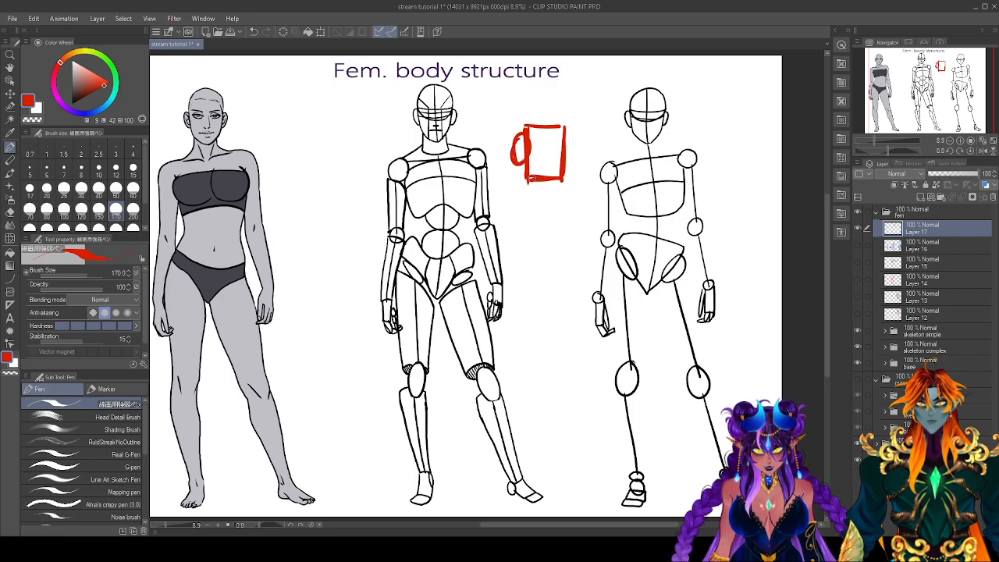
Add straight red finger lines below the palm and cross them with two curved joint guidelines.
mouse_move(532, 176)
left_mouse_down()
mouse_move(534, 214)
mouse_move(556, 225)
left_mouse_up()
left_click_drag(562, 171, 562, 211)
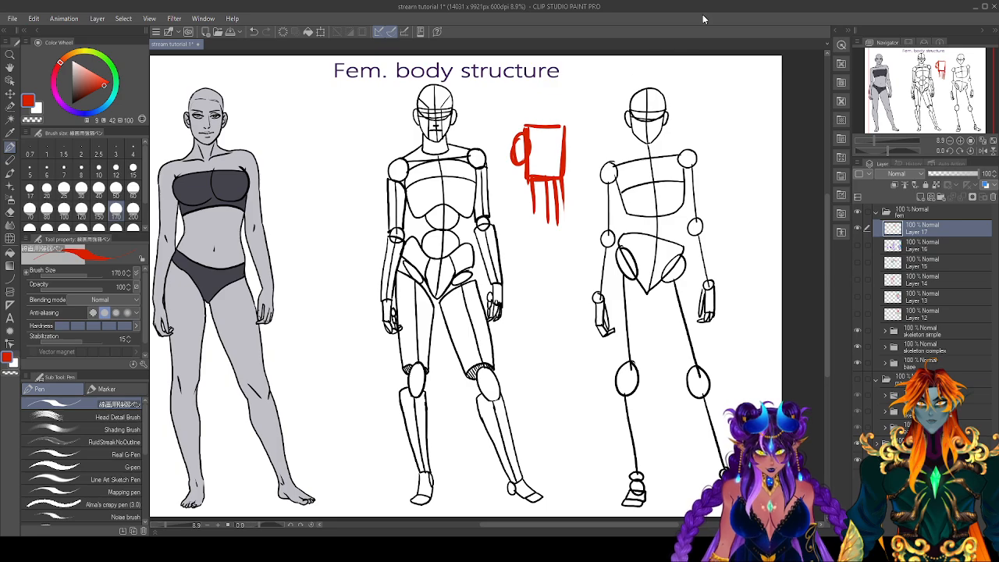
left_click_drag(529, 193, 573, 185)
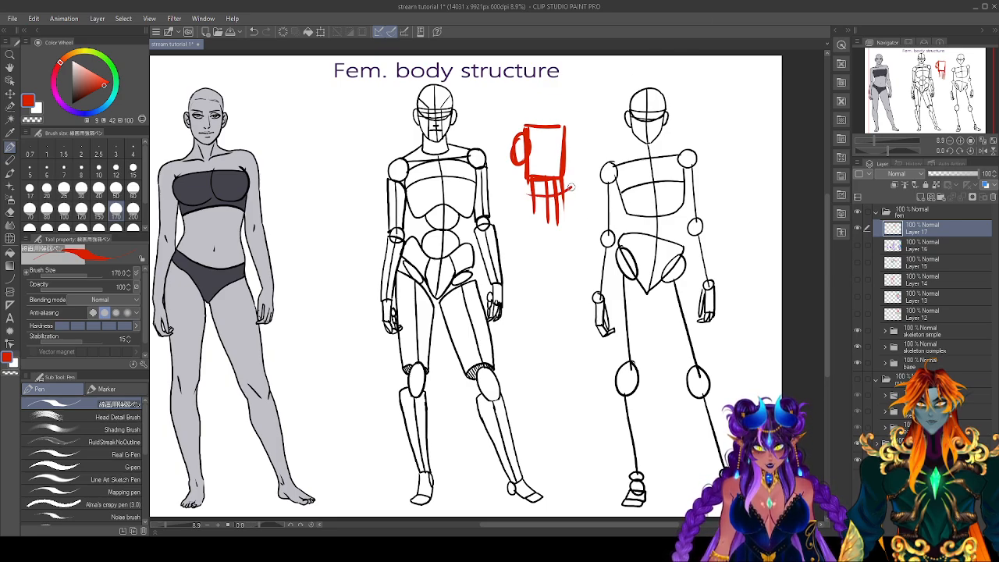
left_click_drag(531, 212, 574, 205)
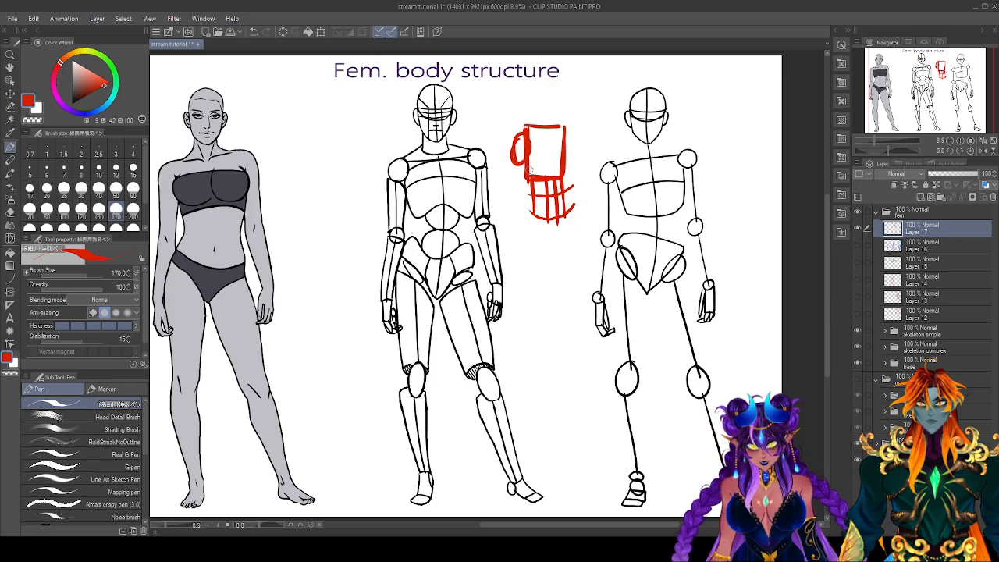
Mark red joints on the knuckles, fingers and thumb, and outline the hand's fingers and thumb in blue.
mouse_move(516, 150)
left_mouse_down()
mouse_move(505, 172)
mouse_move(516, 192)
mouse_move(546, 168)
mouse_move(566, 171)
mouse_move(530, 198)
mouse_move(546, 195)
left_mouse_up()
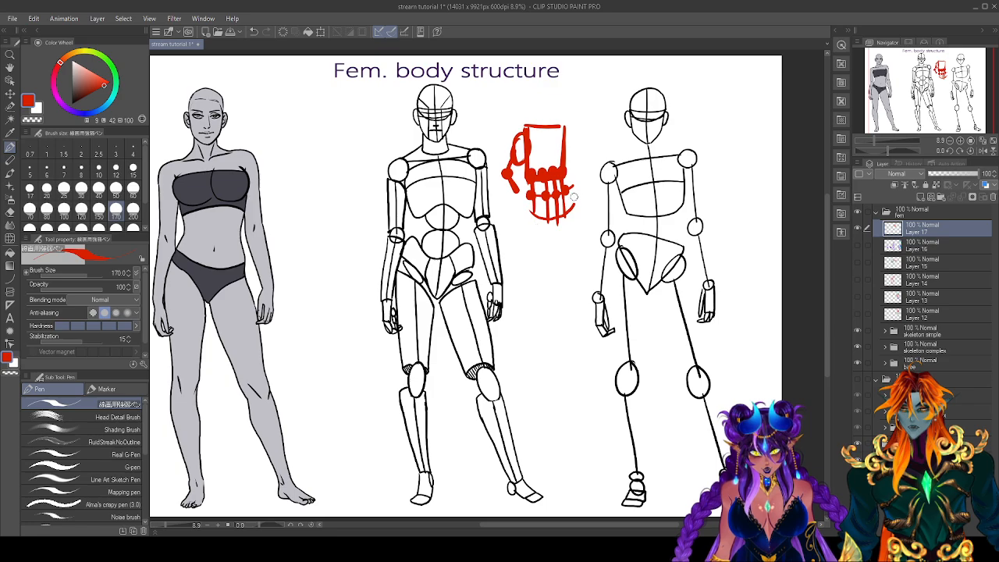
left_click_drag(533, 217, 568, 218)
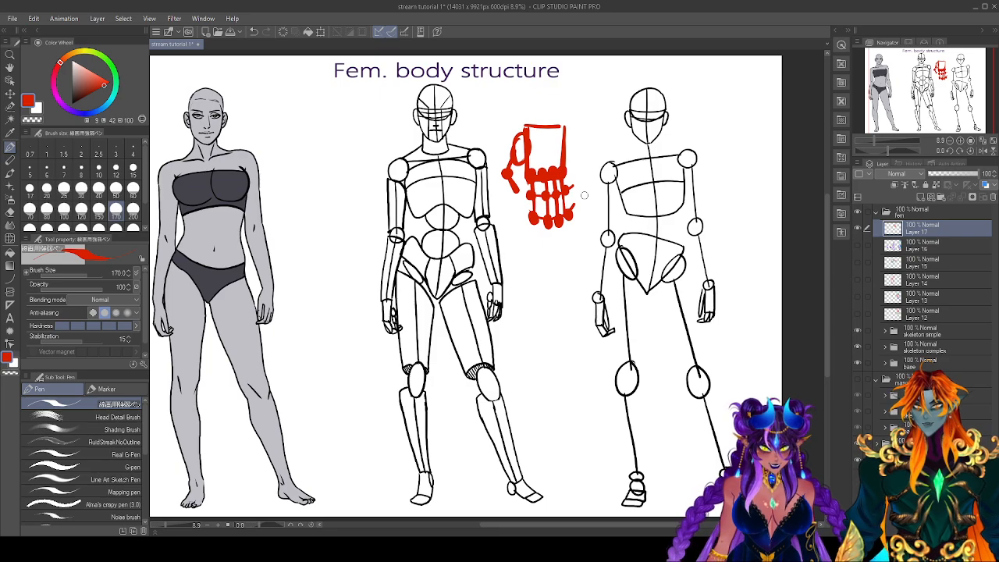
left_click(97, 110)
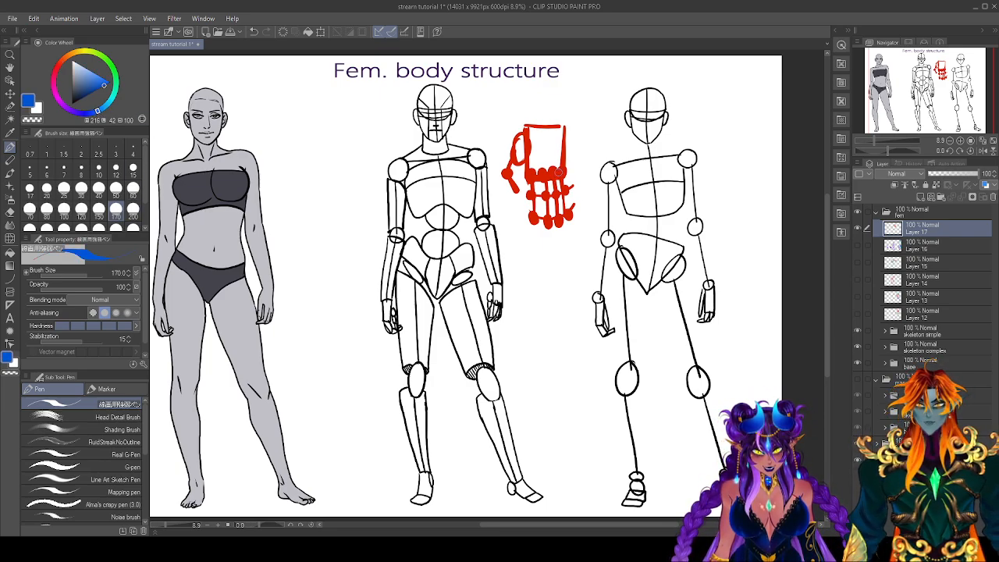
mouse_move(521, 124)
left_mouse_down()
mouse_move(505, 174)
mouse_move(517, 196)
mouse_move(514, 174)
mouse_move(531, 149)
mouse_move(532, 224)
mouse_move(538, 184)
mouse_move(551, 227)
mouse_move(551, 190)
mouse_move(555, 224)
mouse_move(572, 205)
mouse_move(568, 125)
left_mouse_up()
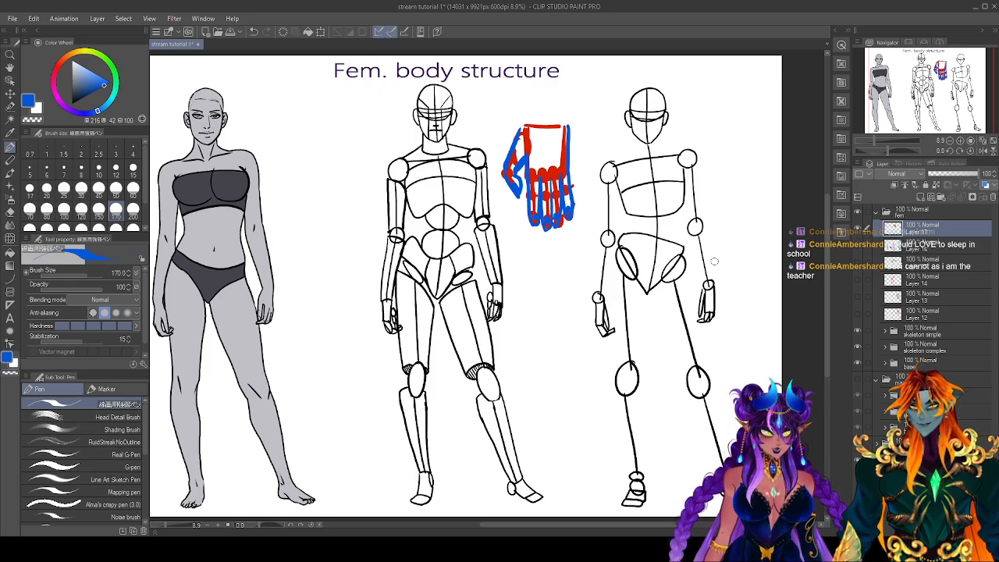
Sketch a second blue hand below the first in perspective, with a box palm, round knuckles, extended fingers and a thumb.
mouse_move(518, 272)
left_mouse_down()
mouse_move(541, 261)
mouse_move(569, 277)
mouse_move(544, 288)
mouse_move(521, 281)
mouse_move(540, 299)
mouse_move(572, 287)
left_mouse_up()
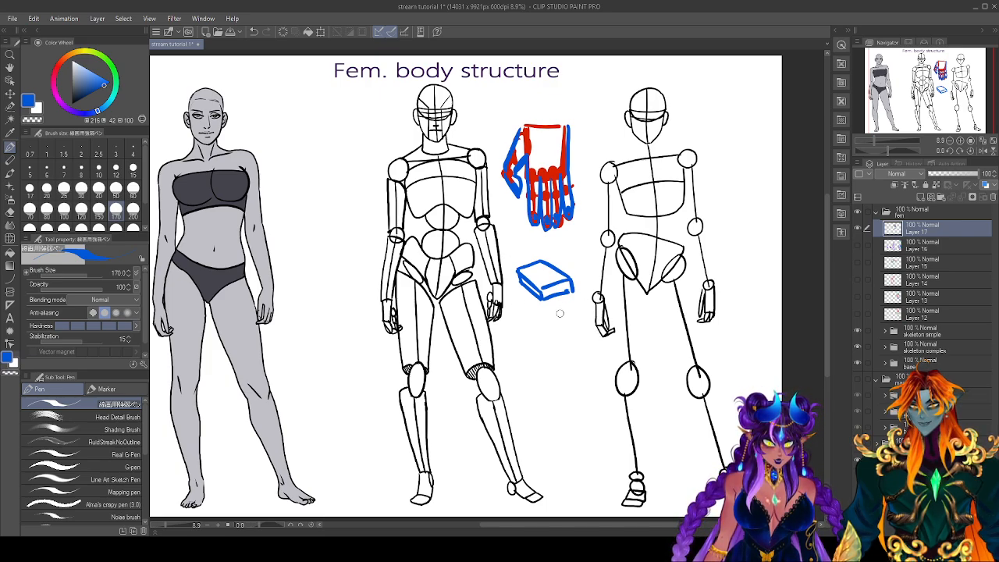
mouse_move(545, 287)
left_mouse_down()
mouse_move(574, 282)
mouse_move(523, 282)
left_mouse_up()
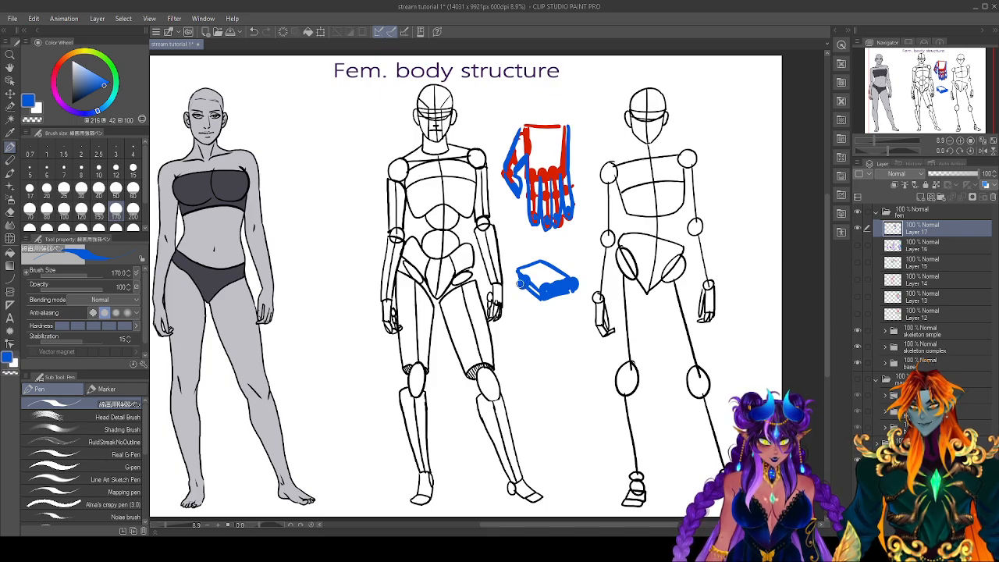
mouse_move(544, 292)
left_mouse_down()
mouse_move(584, 317)
mouse_move(572, 292)
mouse_move(597, 288)
mouse_move(580, 281)
mouse_move(615, 289)
left_mouse_up()
mouse_move(561, 311)
left_mouse_down()
mouse_move(589, 327)
mouse_move(581, 314)
mouse_move(594, 321)
mouse_move(622, 308)
left_mouse_up()
left_click_drag(609, 292, 619, 295)
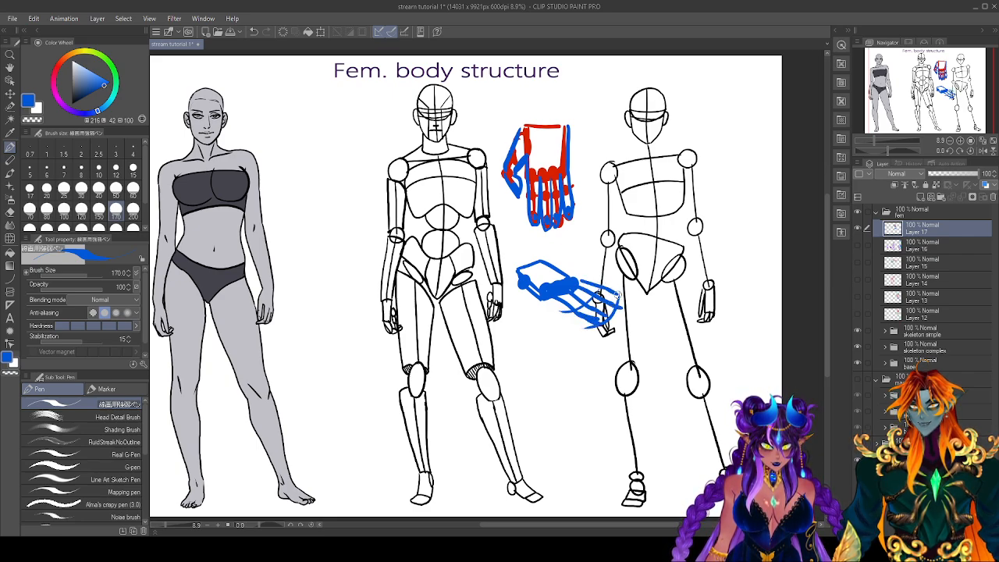
mouse_move(521, 281)
left_mouse_down()
mouse_move(517, 301)
mouse_move(531, 316)
left_mouse_up()
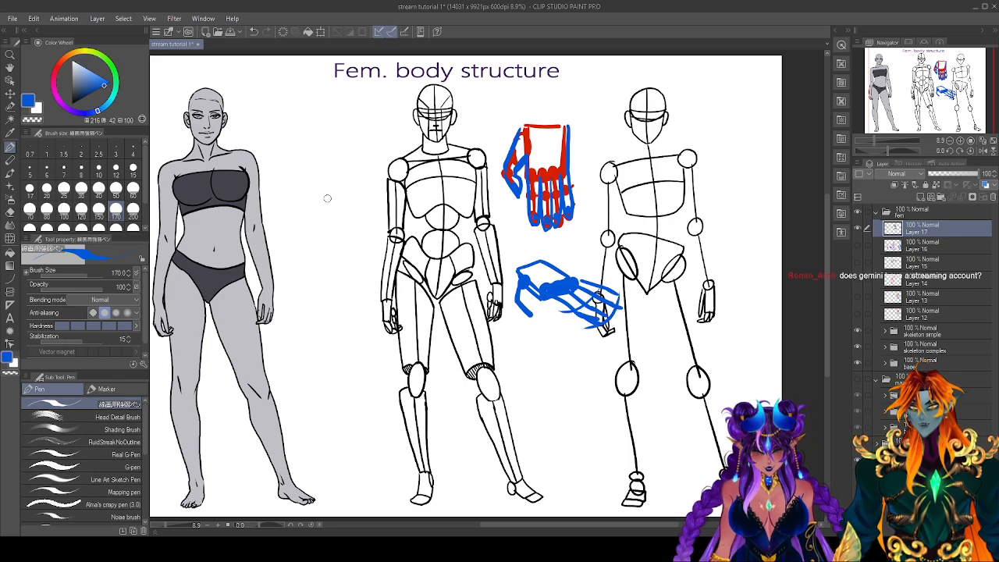
Draw a blue bent-joint diagram beside the shaded figure with two stacked circles, a diagonal cylinder and two arrows pointing at it.
mouse_move(324, 169)
left_mouse_down()
mouse_move(320, 192)
mouse_move(340, 216)
mouse_move(342, 189)
left_mouse_up()
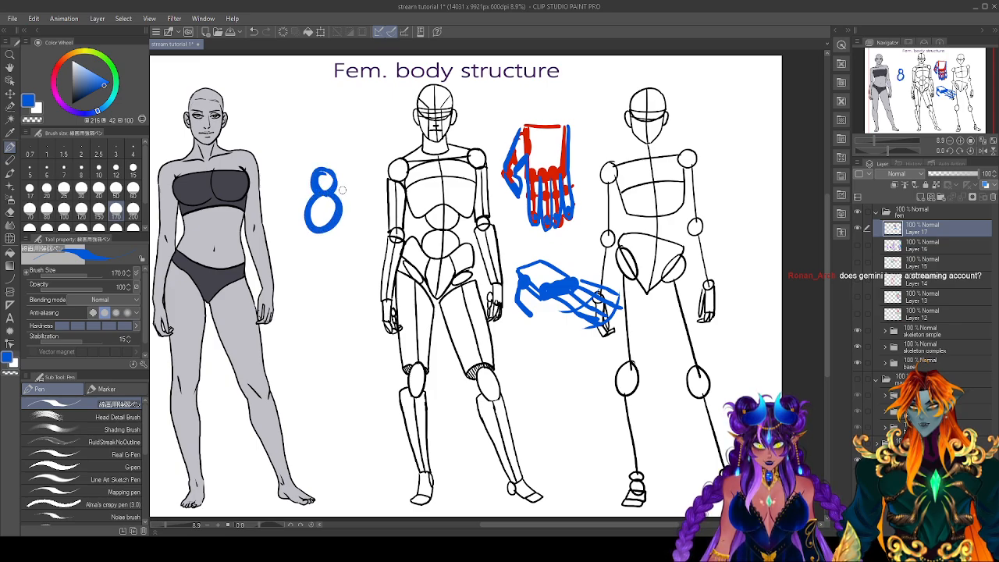
mouse_move(275, 232)
left_mouse_down()
mouse_move(306, 208)
mouse_move(335, 229)
mouse_move(306, 250)
mouse_move(276, 231)
mouse_move(257, 259)
mouse_move(303, 258)
left_mouse_up()
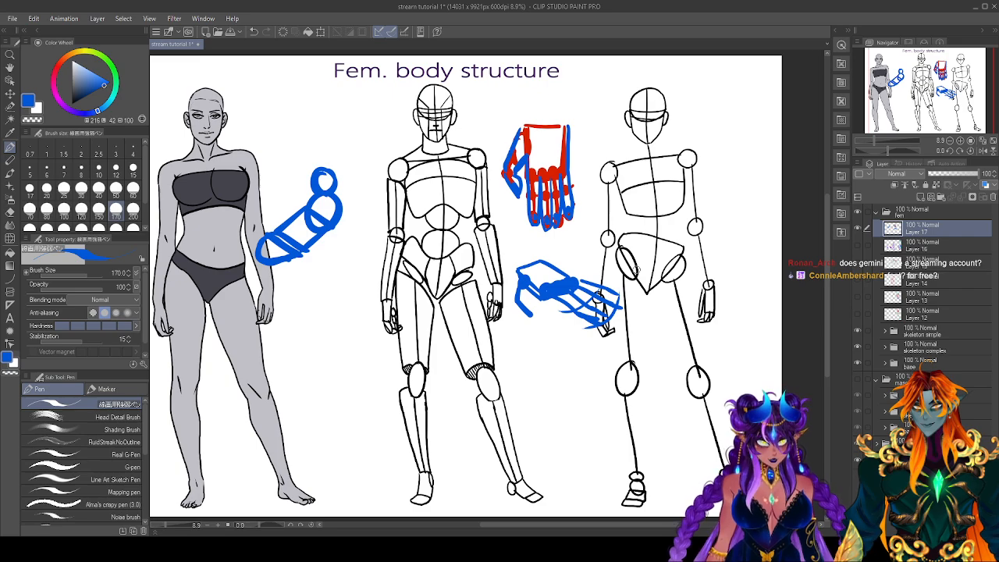
mouse_move(258, 205)
left_mouse_down()
mouse_move(267, 227)
mouse_move(279, 215)
left_mouse_up()
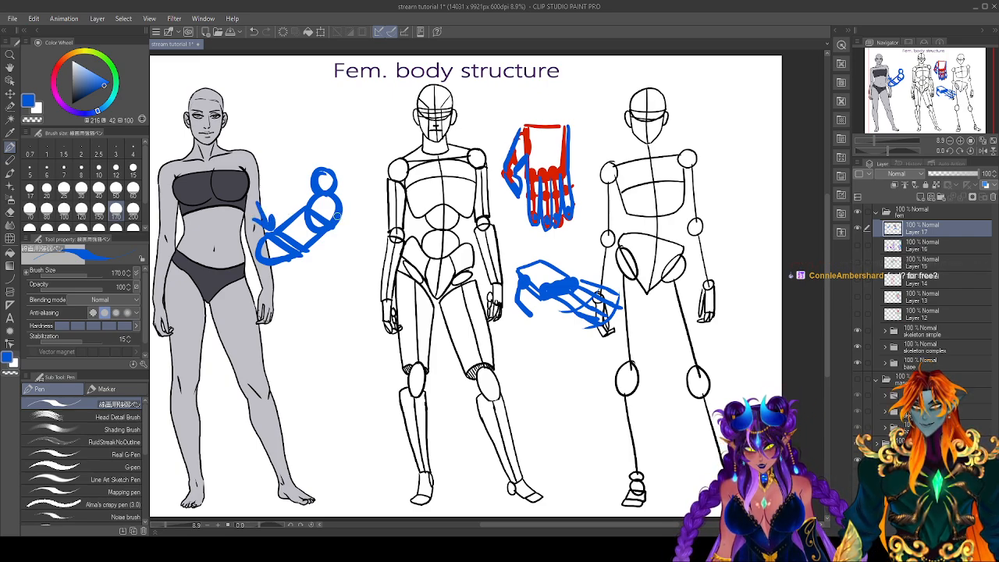
mouse_move(289, 174)
left_mouse_down()
mouse_move(310, 191)
mouse_move(310, 177)
left_mouse_up()
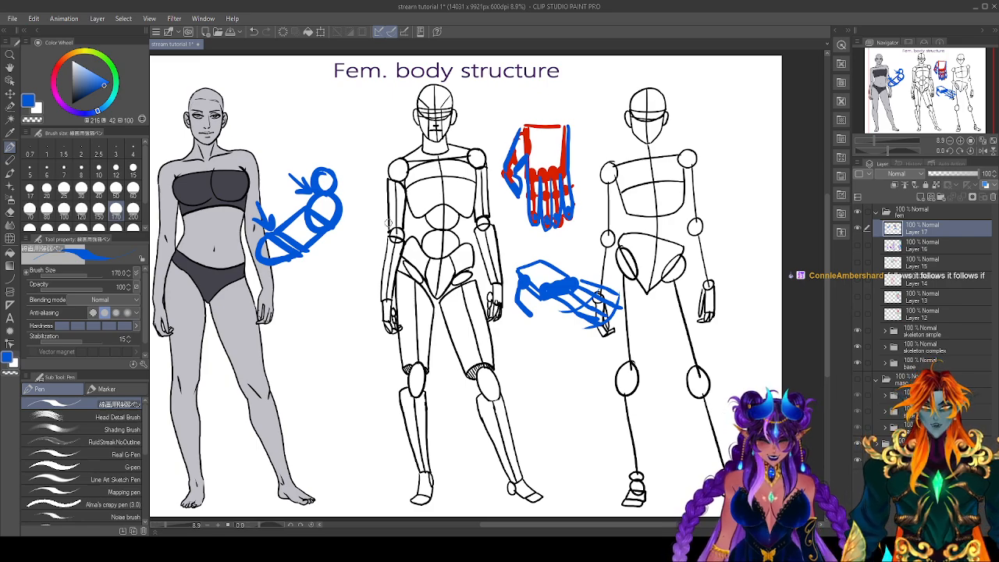
Outline the bent joint's outer contours in crimson, continuing them upward on both sides as the upper segment.
left_click(54, 78)
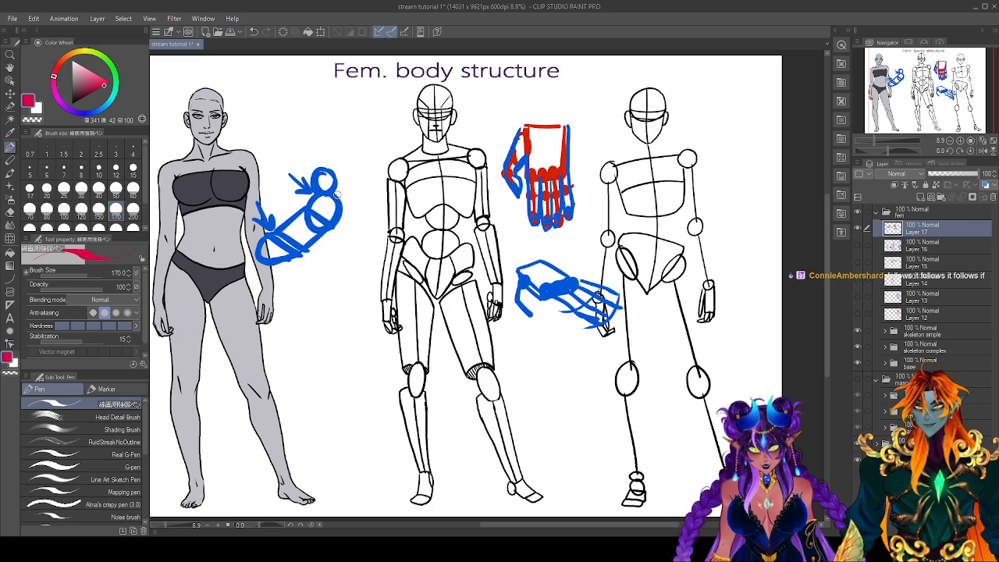
left_click_drag(338, 194, 329, 239)
mouse_move(316, 196)
left_mouse_down()
mouse_move(265, 233)
mouse_move(272, 261)
mouse_move(286, 238)
mouse_move(264, 250)
mouse_move(270, 234)
mouse_move(257, 232)
mouse_move(309, 245)
left_mouse_up()
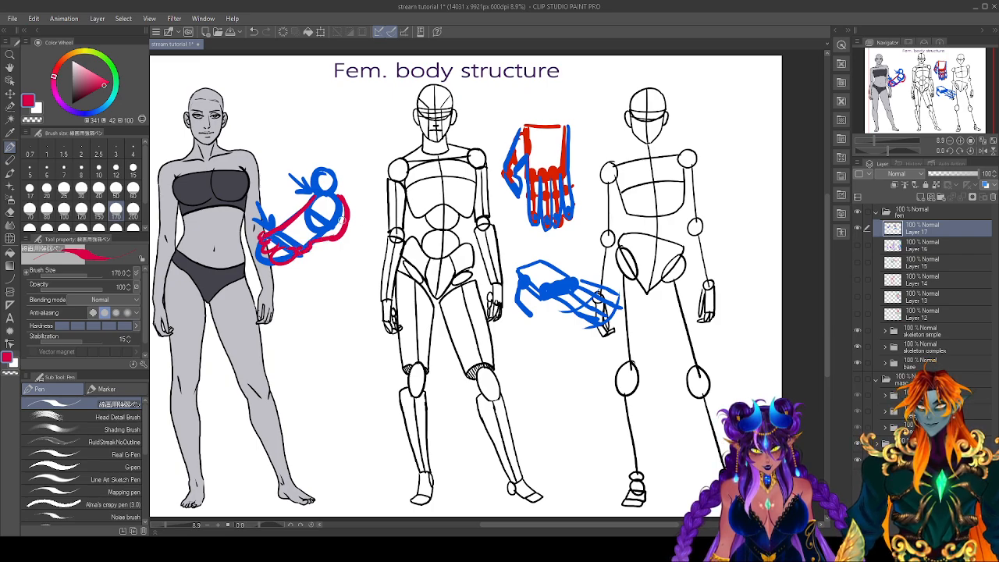
mouse_move(344, 200)
left_mouse_down()
mouse_move(341, 173)
mouse_move(301, 139)
mouse_move(345, 134)
mouse_move(345, 109)
left_mouse_up()
left_click_drag(302, 134, 311, 169)
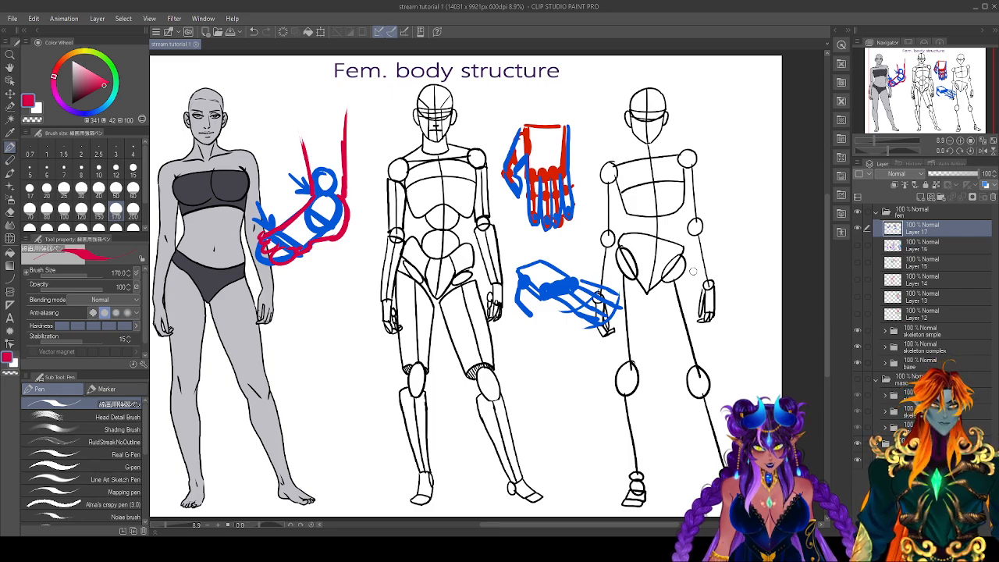
Hide the hand and joint annotation layer and add a new layer above it, with dark green as the pen colour.
left_click(857, 228)
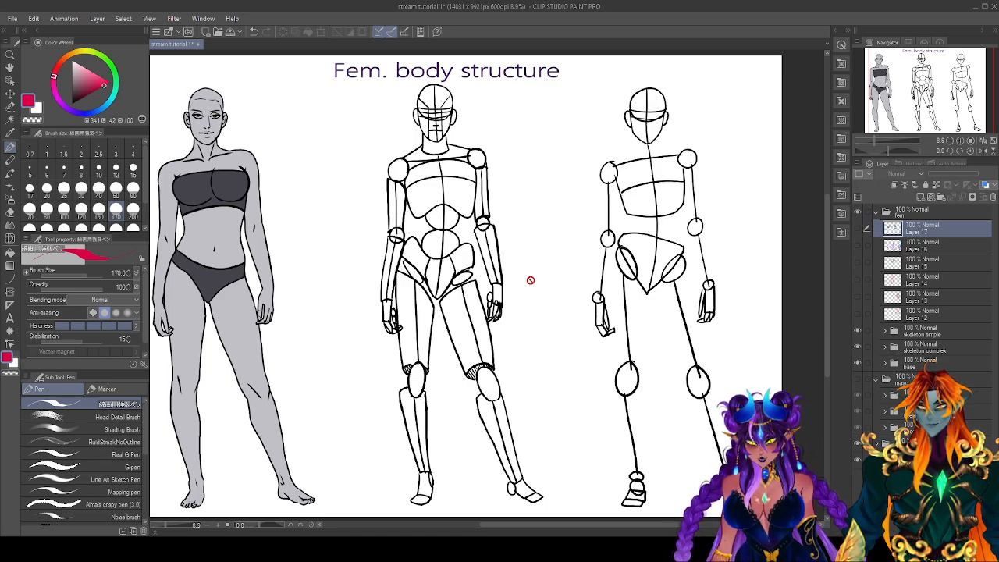
left_click(117, 86)
left_click(90, 90)
left_click(88, 95)
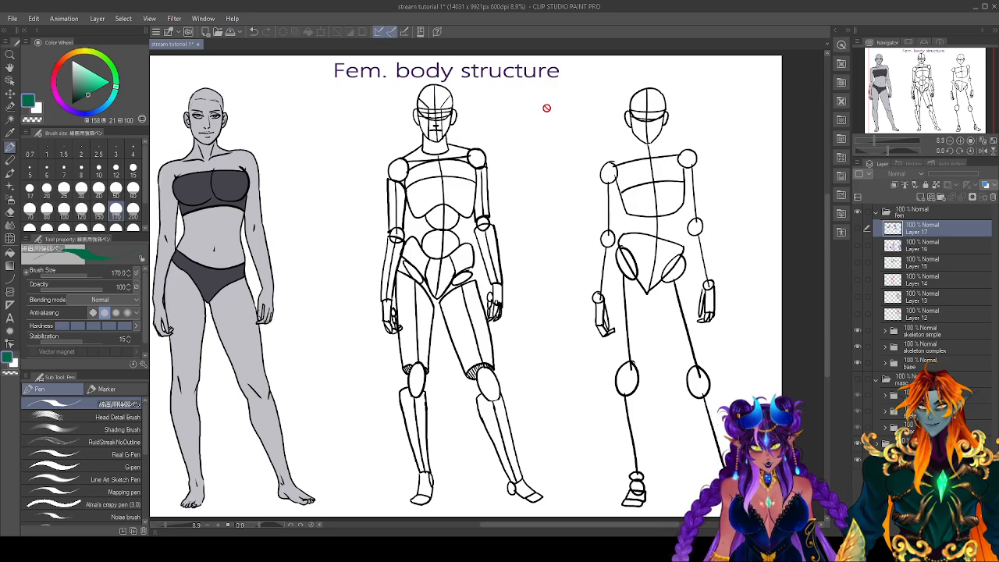
left_click(920, 197)
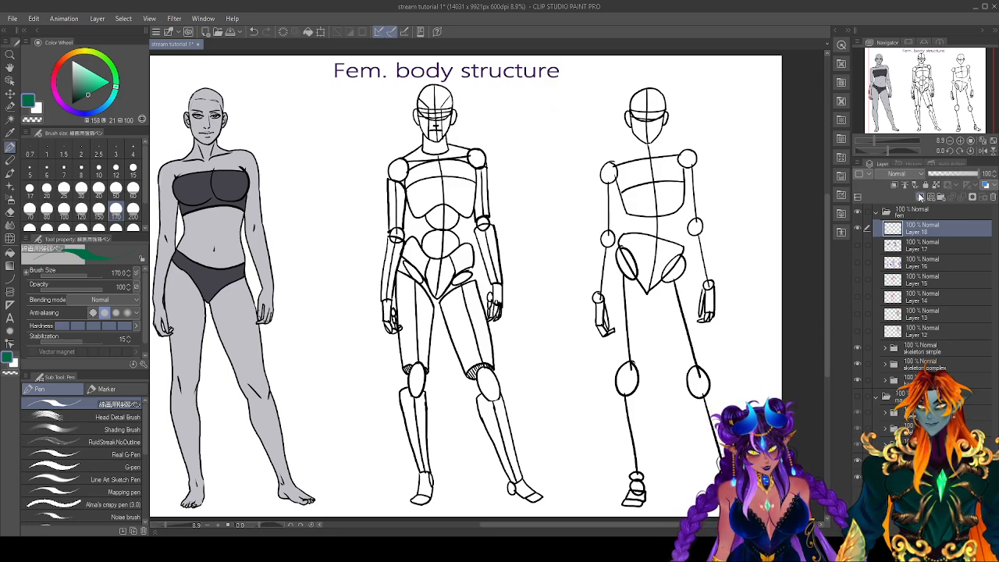
Draw a green circle and a green skull on either side of the middle figure's head, and circle its cranium with an arrow.
mouse_move(555, 93)
left_mouse_down()
mouse_move(566, 125)
mouse_move(572, 107)
mouse_move(559, 91)
left_mouse_up()
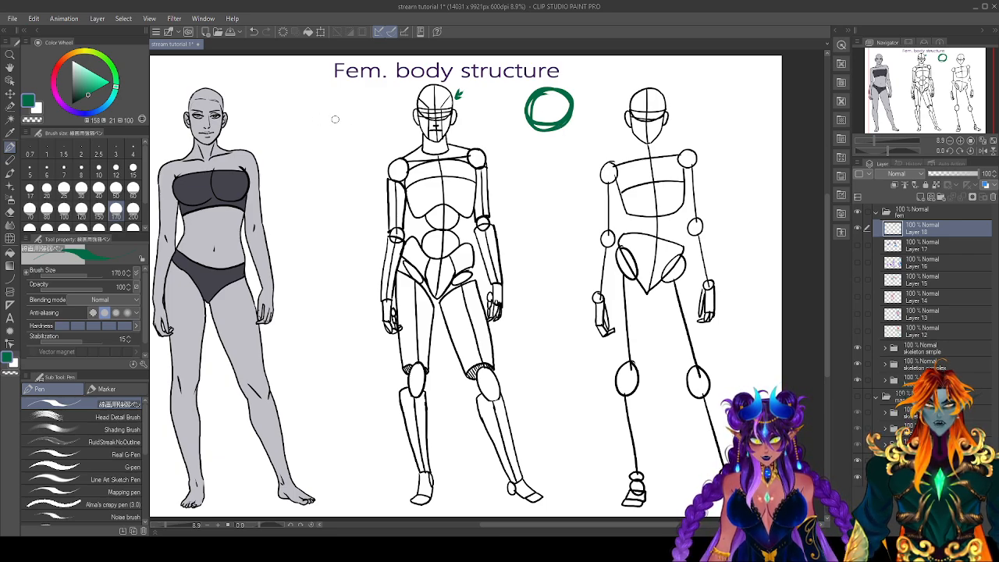
mouse_move(322, 102)
left_mouse_down()
mouse_move(353, 142)
mouse_move(339, 96)
mouse_move(341, 151)
mouse_move(363, 102)
mouse_move(330, 102)
mouse_move(325, 114)
mouse_move(323, 104)
mouse_move(320, 153)
mouse_move(319, 101)
mouse_move(318, 174)
mouse_move(344, 159)
mouse_move(343, 167)
mouse_move(370, 117)
mouse_move(355, 100)
mouse_move(306, 134)
mouse_move(321, 162)
mouse_move(320, 137)
left_mouse_up()
left_click_drag(334, 130, 341, 131)
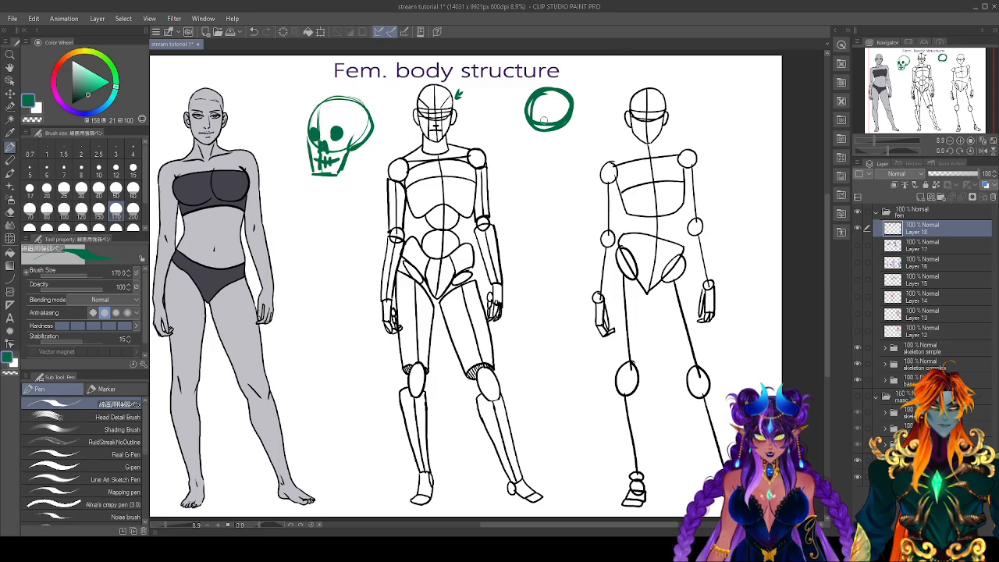
mouse_move(433, 87)
left_mouse_down()
mouse_move(453, 104)
mouse_move(427, 89)
left_mouse_up()
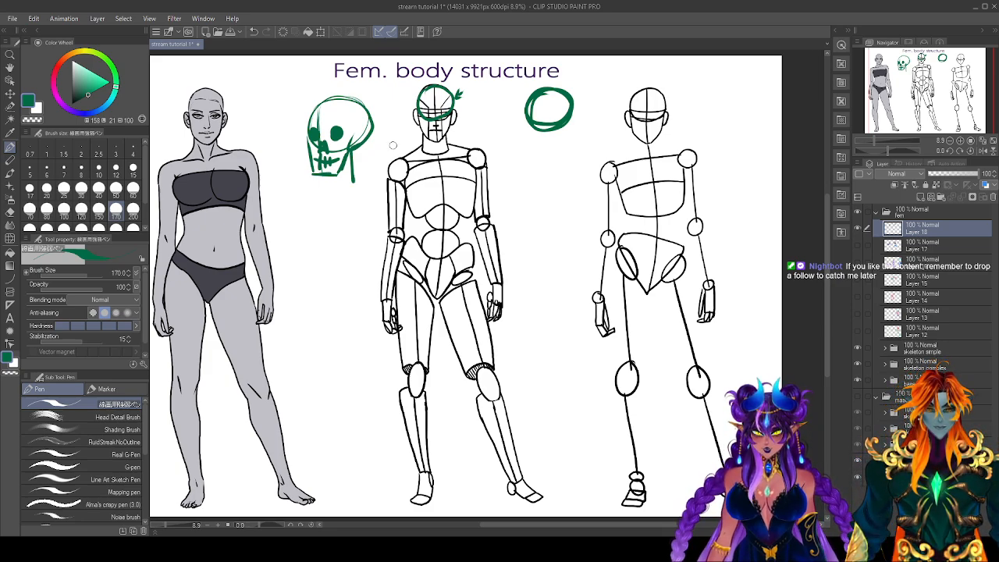
Erase the green marks around the middle figure's head and clean up the separate green circle into a thinner outline.
key("e")
mouse_move(437, 87)
left_mouse_down()
mouse_move(418, 113)
mouse_move(447, 87)
mouse_move(458, 102)
left_mouse_up()
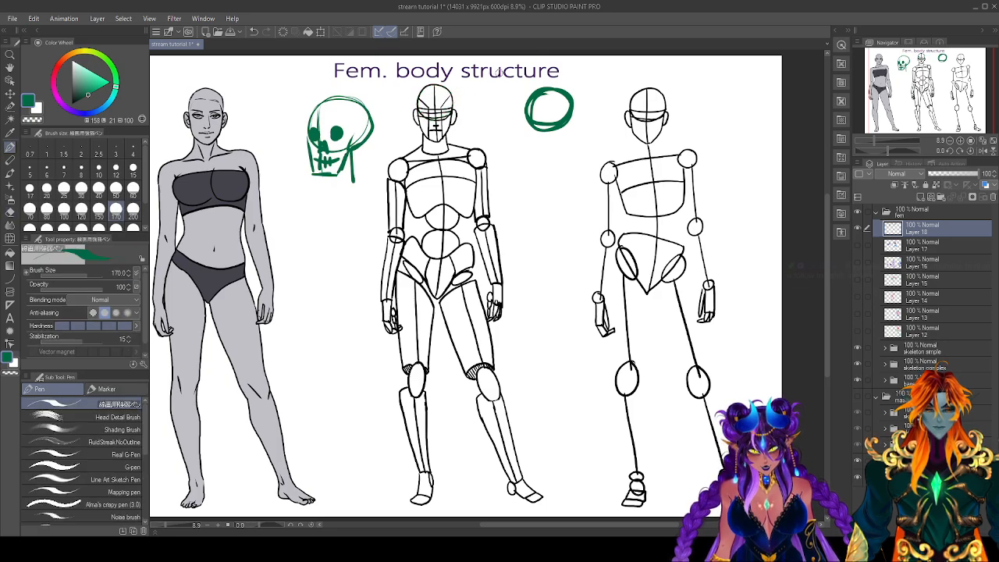
mouse_move(537, 96)
left_mouse_down()
mouse_move(545, 121)
mouse_move(569, 99)
mouse_move(535, 106)
mouse_move(562, 111)
mouse_move(554, 88)
mouse_move(539, 90)
mouse_move(558, 88)
mouse_move(537, 90)
mouse_move(568, 121)
left_mouse_up()
key("p")
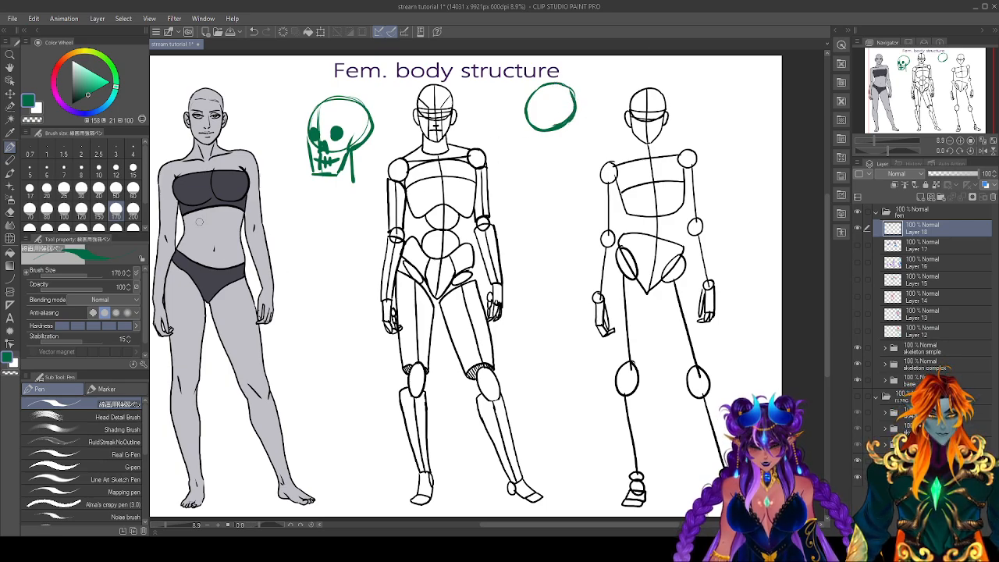
Draw dark red vertical centre lines through the middle figure's face and through the green circle down to chin level.
left_click(59, 69)
left_click(90, 94)
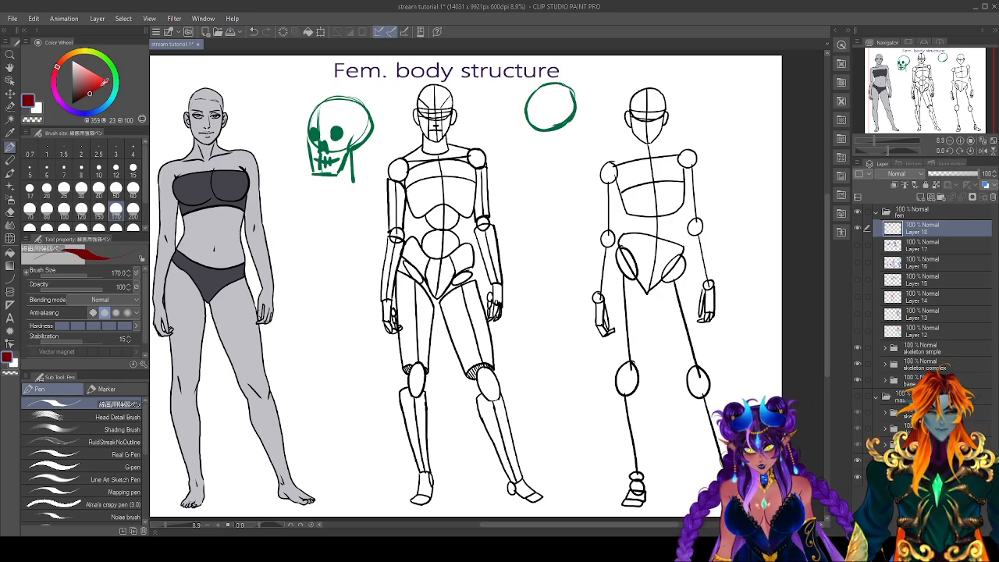
left_click_drag(434, 84, 434, 138)
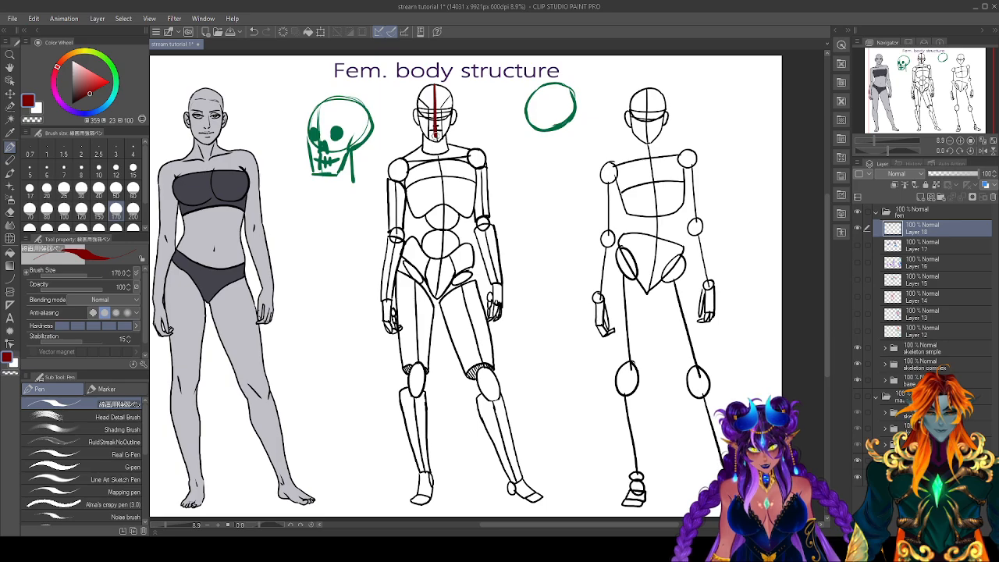
left_click_drag(550, 84, 551, 165)
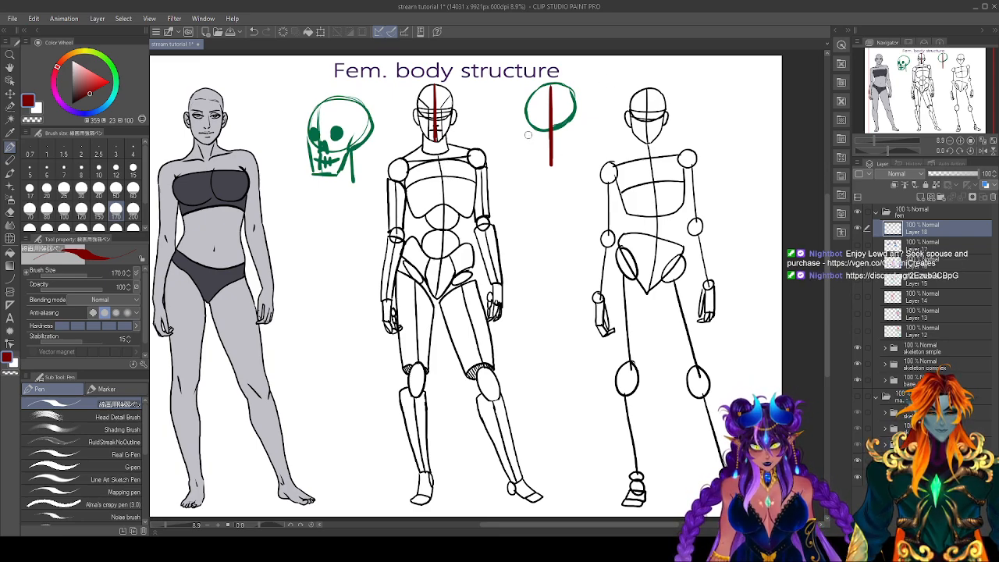
Draw a dark red tapering jaw below the green circle and trace the same jaw shape on the middle figure's head.
mouse_move(528, 119)
left_mouse_down()
mouse_move(531, 149)
mouse_move(547, 163)
mouse_move(572, 150)
left_mouse_up()
mouse_move(575, 145)
left_mouse_down()
mouse_move(576, 137)
mouse_move(574, 152)
left_mouse_up()
left_click_drag(578, 104, 573, 153)
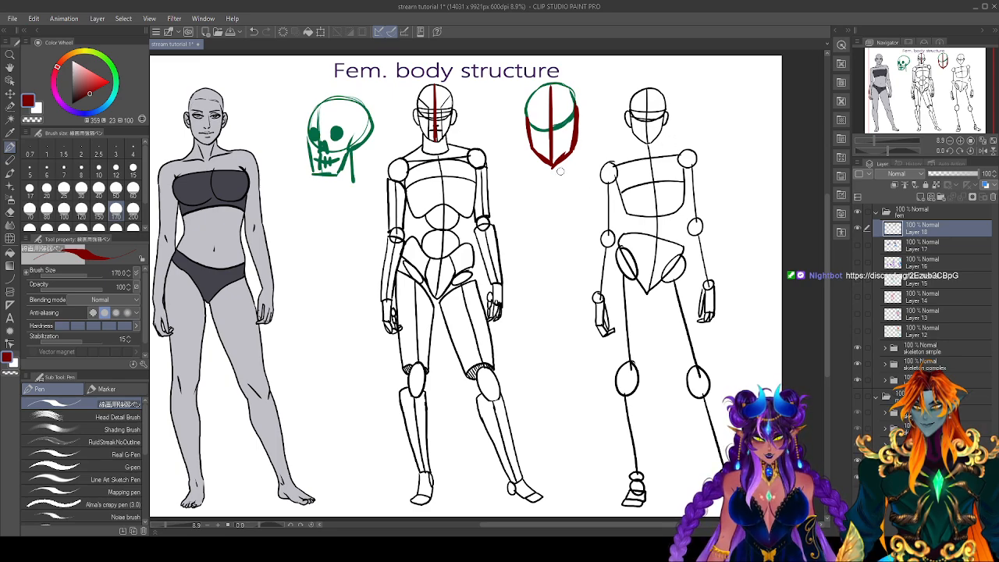
left_click_drag(452, 107, 436, 141)
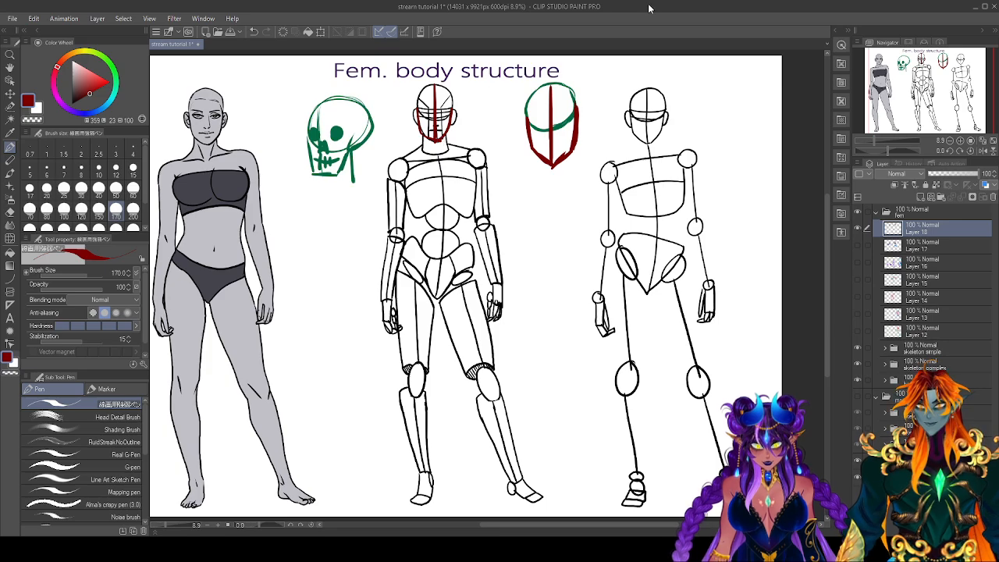
Erase the dark red marks from the middle figure's head and draw a purple curved eye line across its face.
key("e")
mouse_move(432, 88)
left_mouse_down()
mouse_move(453, 76)
mouse_move(415, 125)
mouse_move(425, 134)
mouse_move(462, 111)
left_mouse_up()
key("p")
left_click(60, 102)
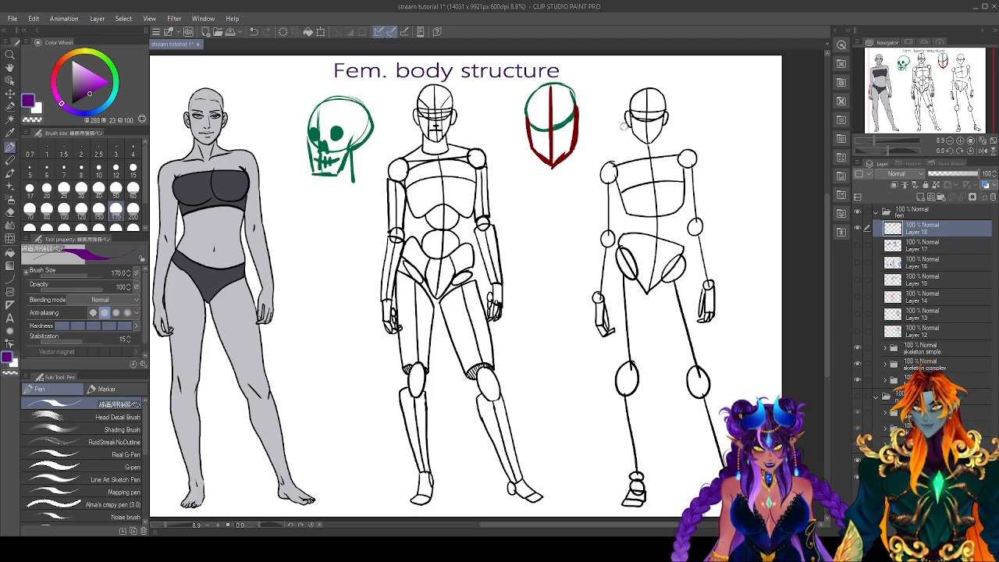
left_click_drag(417, 110, 459, 111)
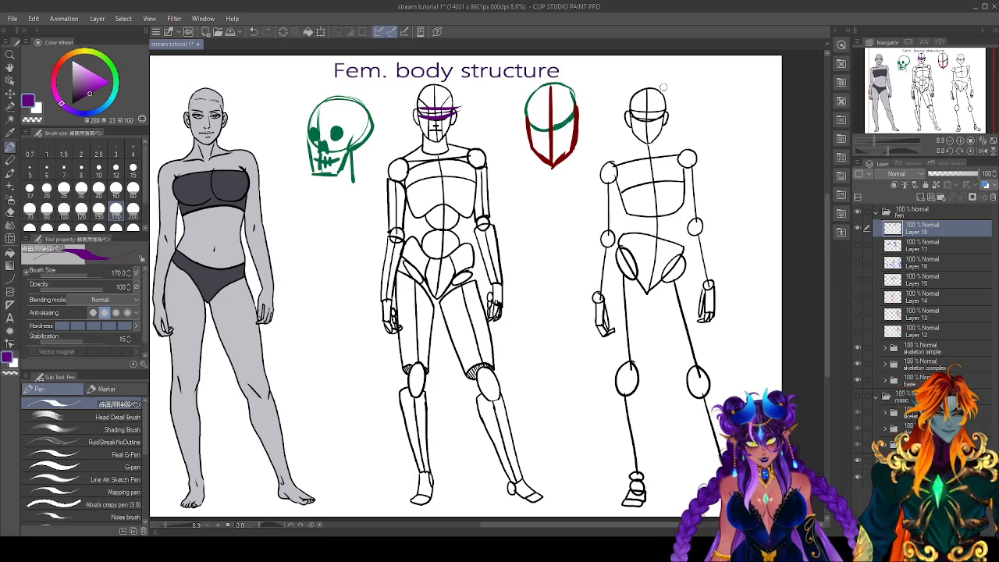
Draw purple curved eye lines across the separate coloured head and a purple arrow pointing at the right figure's head.
left_click_drag(525, 115, 575, 122)
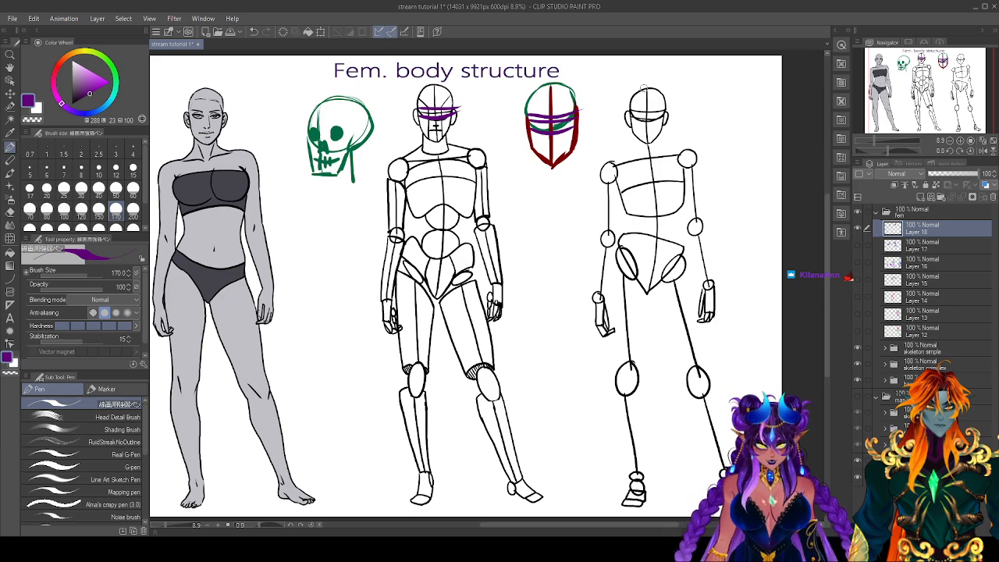
left_click_drag(699, 87, 677, 113)
left_click_drag(677, 97, 688, 111)
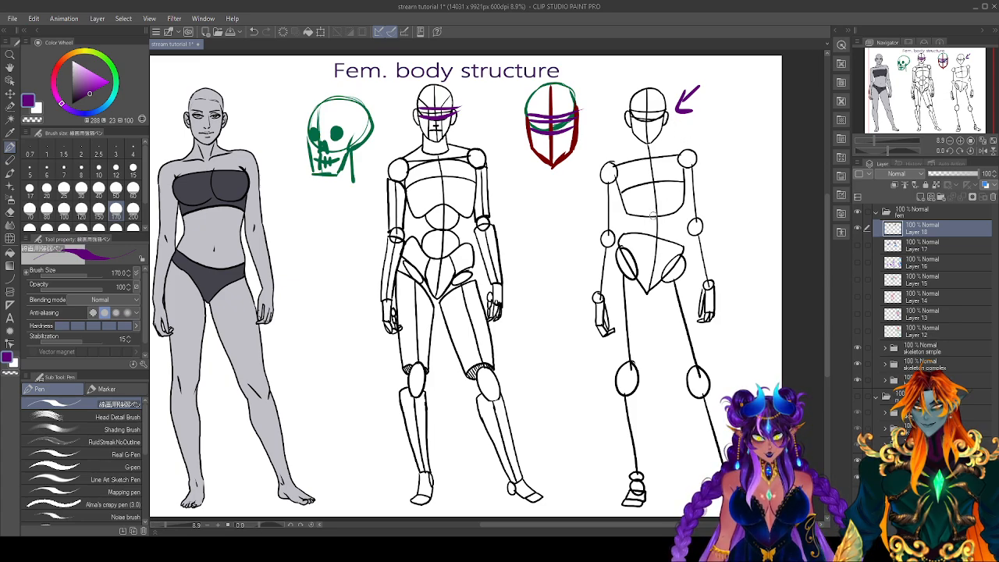
Sketch purple curved lines across the right figure's face at eye level and erase them again.
mouse_move(629, 110)
left_mouse_down()
mouse_move(679, 120)
mouse_move(673, 107)
mouse_move(679, 116)
left_mouse_up()
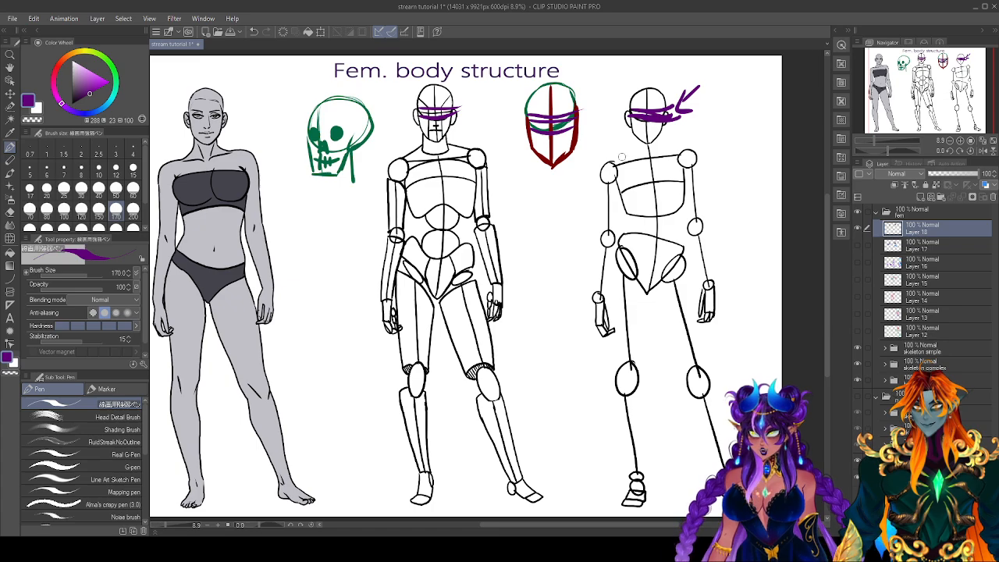
key("e")
left_click_drag(627, 113, 678, 123)
key("p")
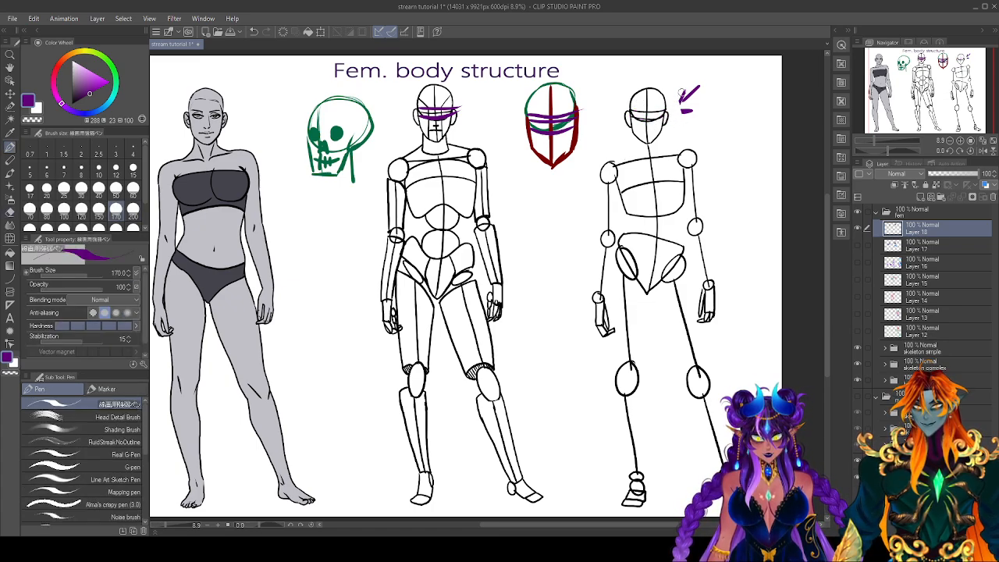
Draw a purple vertical line crossed by three curved lines beside the right figure's head, and erase the purple marks from the middle figure's face.
mouse_move(709, 106)
left_mouse_down()
mouse_move(761, 101)
mouse_move(766, 123)
mouse_move(737, 175)
left_mouse_up()
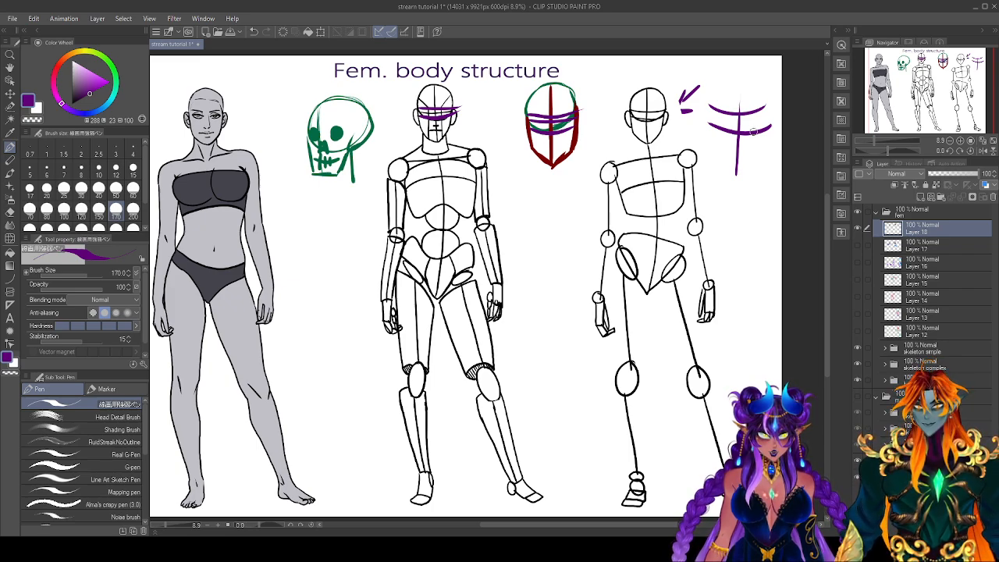
left_click_drag(707, 112, 772, 116)
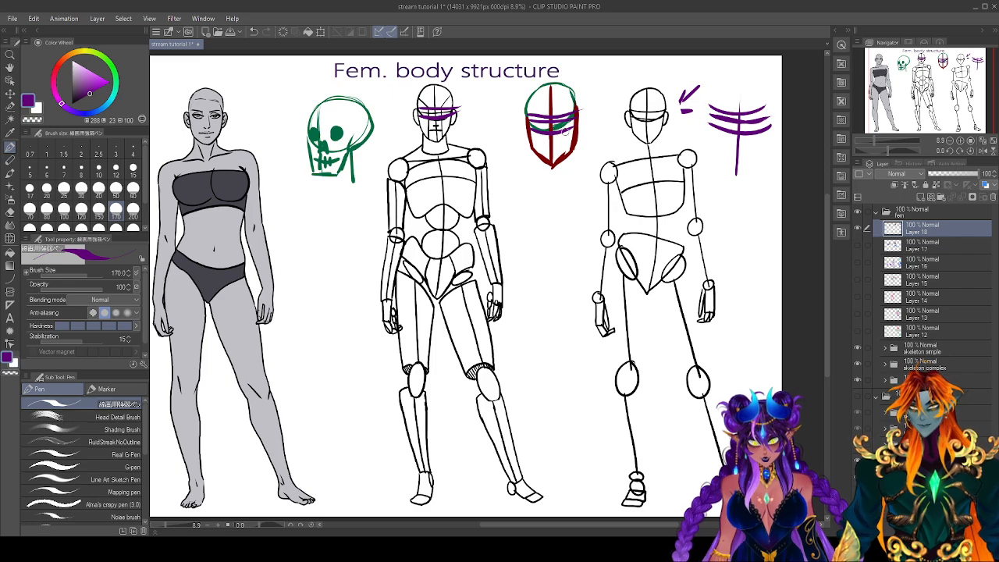
key("e")
mouse_move(421, 110)
left_mouse_down()
mouse_move(447, 114)
mouse_move(461, 98)
left_mouse_up()
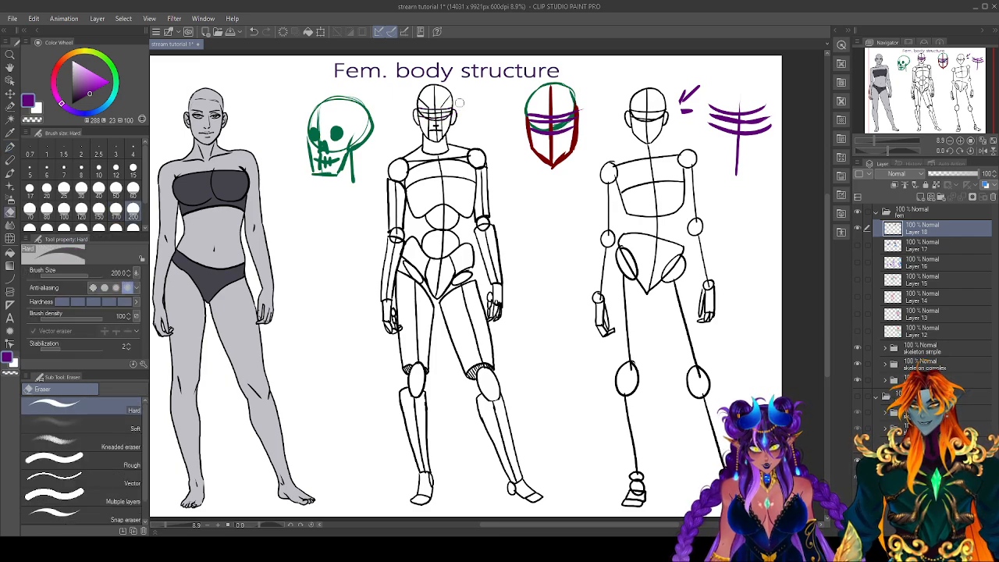
key("p")
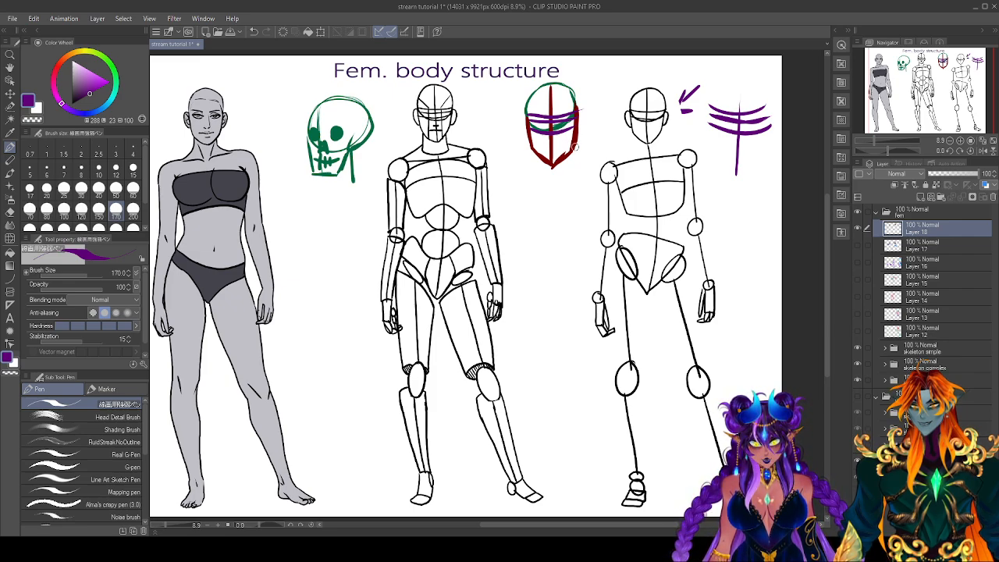
Draw green angled side-plane lines down both sides of the middle figure's face and a separate green angled line beside the head.
left_click(115, 80)
left_click(97, 89)
mouse_move(452, 92)
left_mouse_down()
mouse_move(440, 106)
mouse_move(443, 143)
left_mouse_up()
left_click_drag(419, 96, 427, 148)
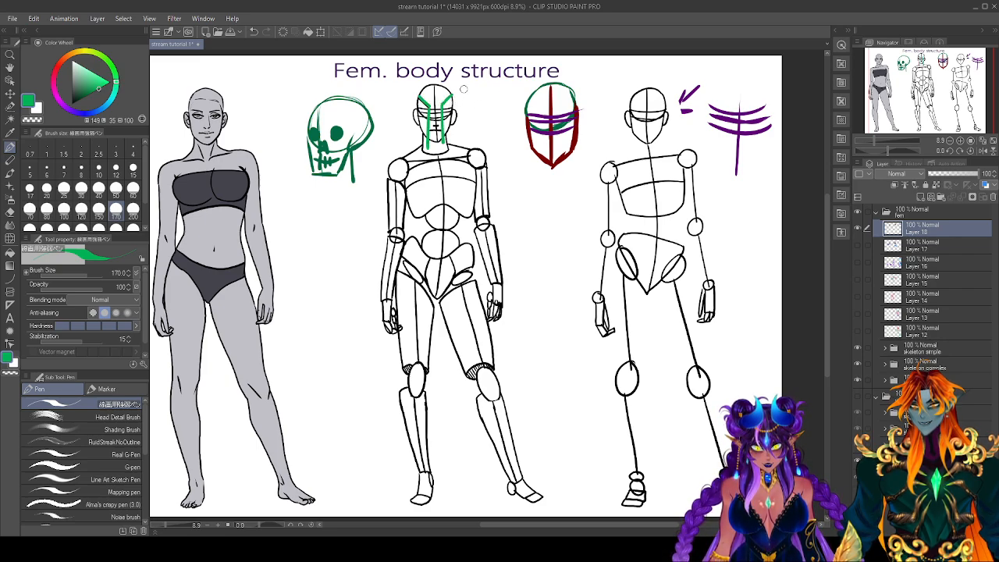
left_click_drag(487, 84, 481, 132)
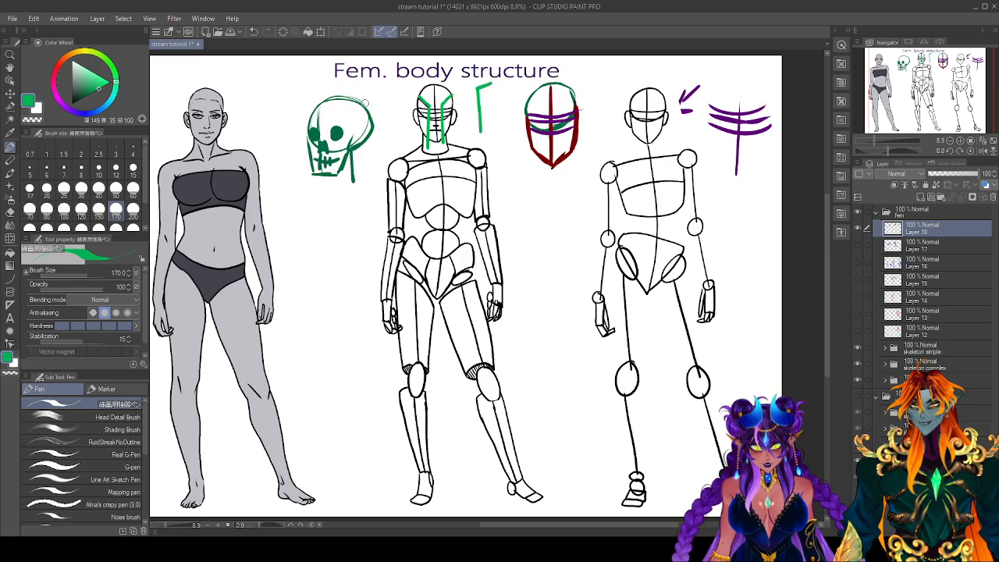
Trace the green side-plane lines over the skull's brow and face and down both sides of the separate coloured head.
mouse_move(366, 100)
left_mouse_down()
mouse_move(338, 113)
mouse_move(329, 169)
left_mouse_up()
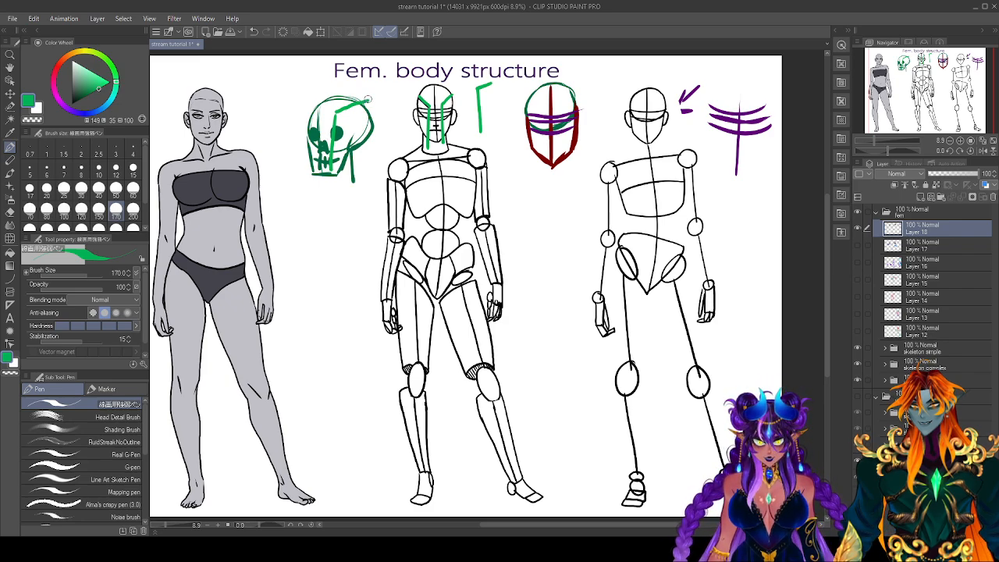
left_click_drag(337, 107, 334, 169)
left_click_drag(378, 100, 337, 100)
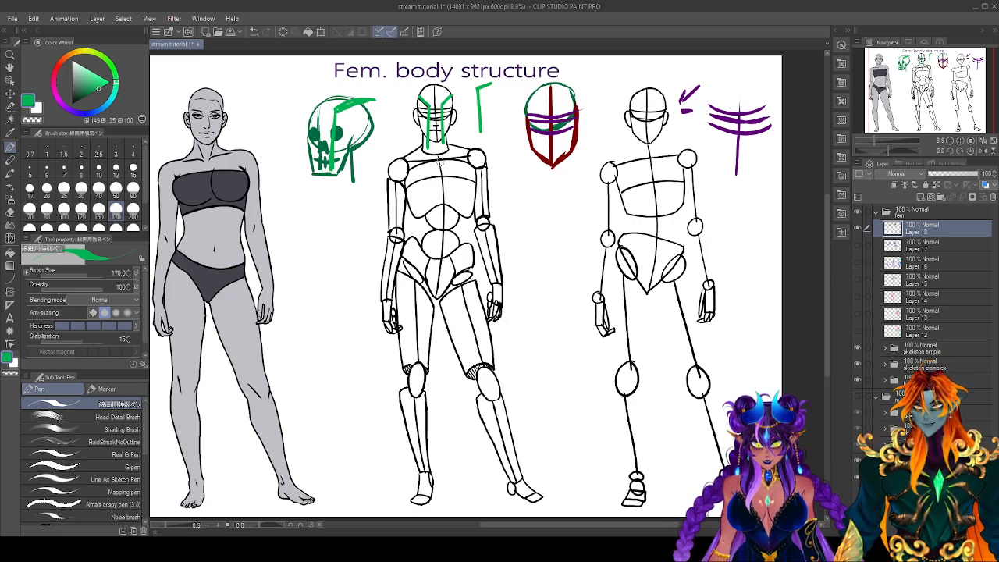
left_click_drag(571, 89, 564, 159)
left_click_drag(530, 92, 544, 159)
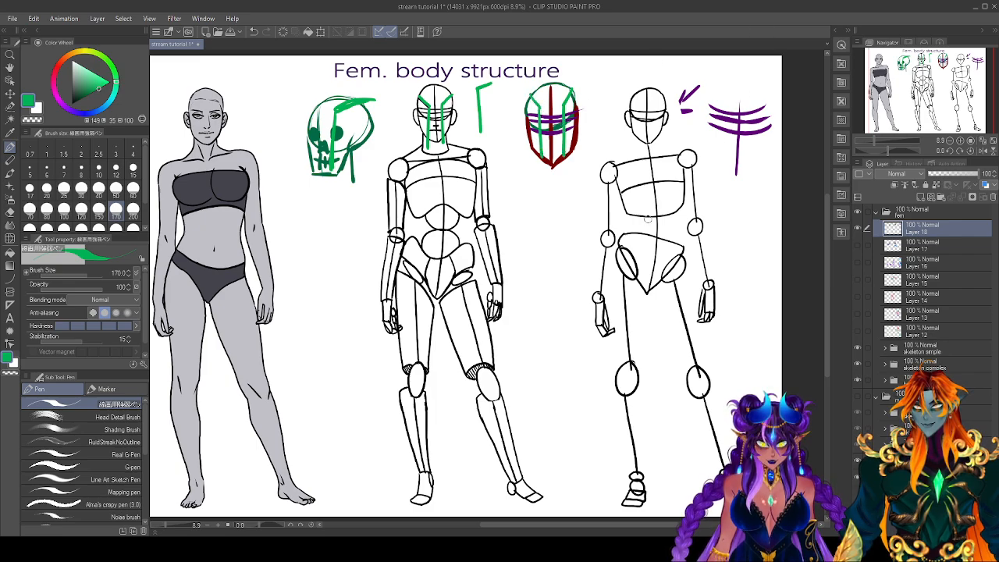
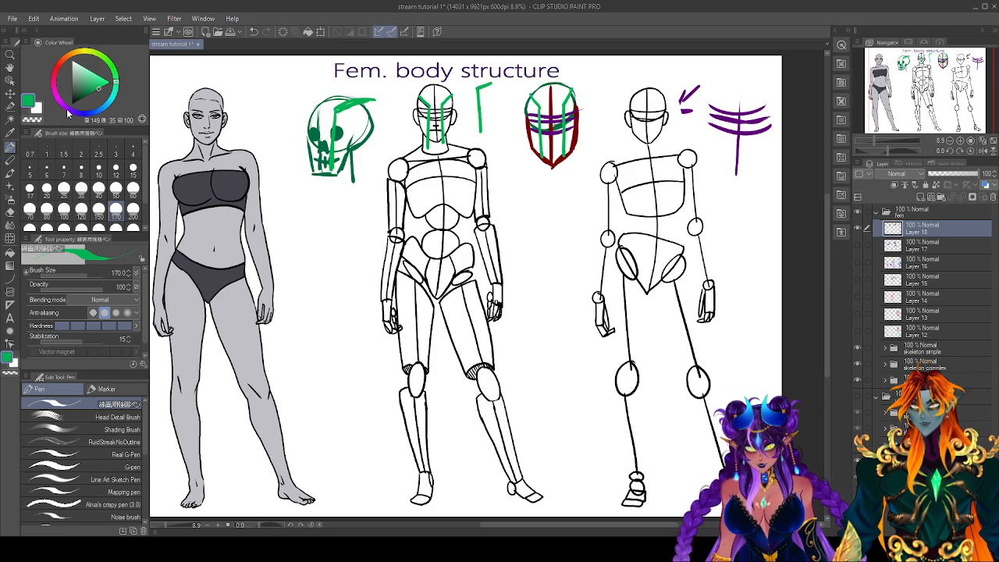
With an orange pen at brush size 60, draw the mouth line on the coloured head and an angled jaw mark with an arrow beside it.
left_click(74, 59)
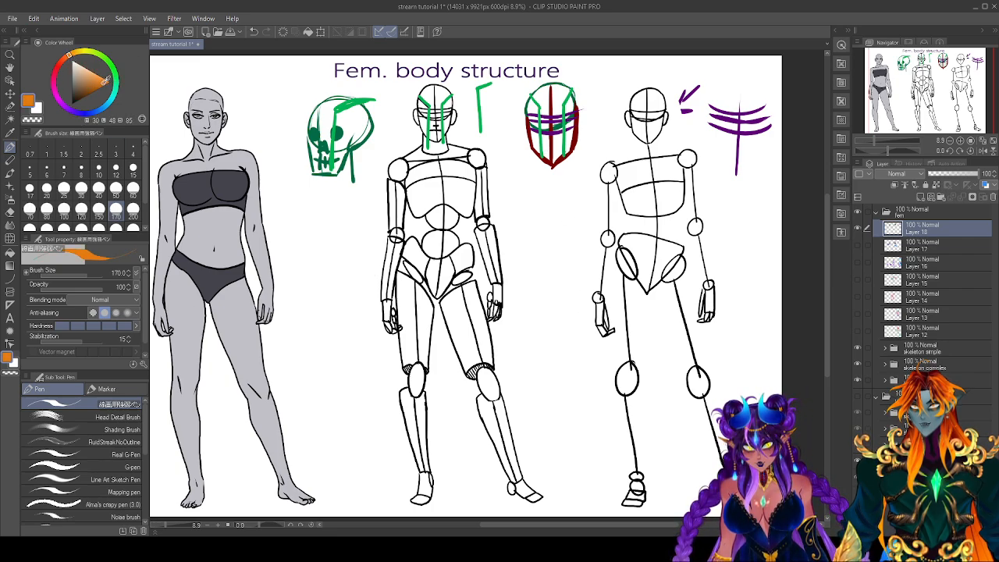
left_click(133, 190)
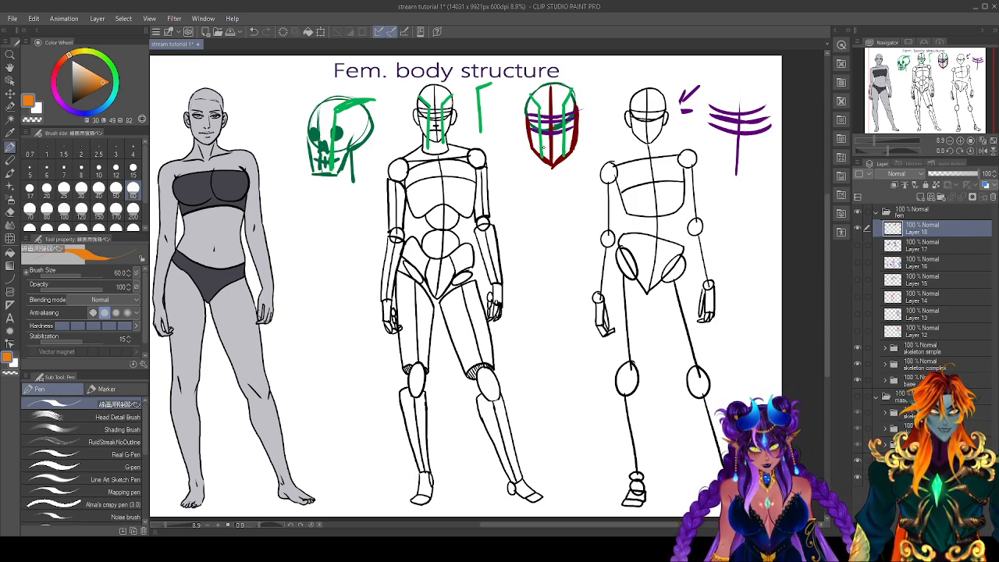
left_click_drag(543, 149, 560, 148)
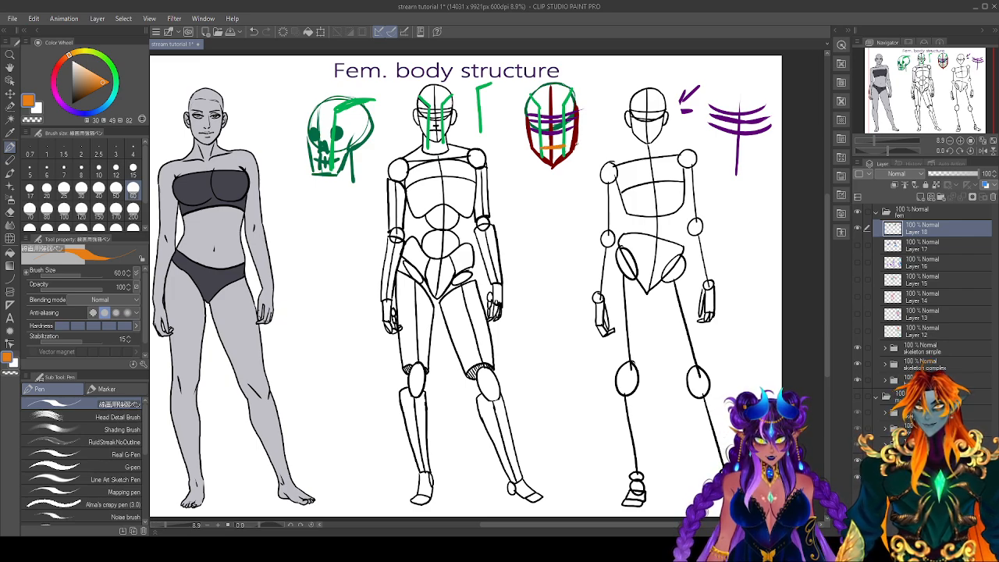
mouse_move(582, 139)
left_mouse_down()
mouse_move(583, 153)
mouse_move(597, 157)
left_mouse_up()
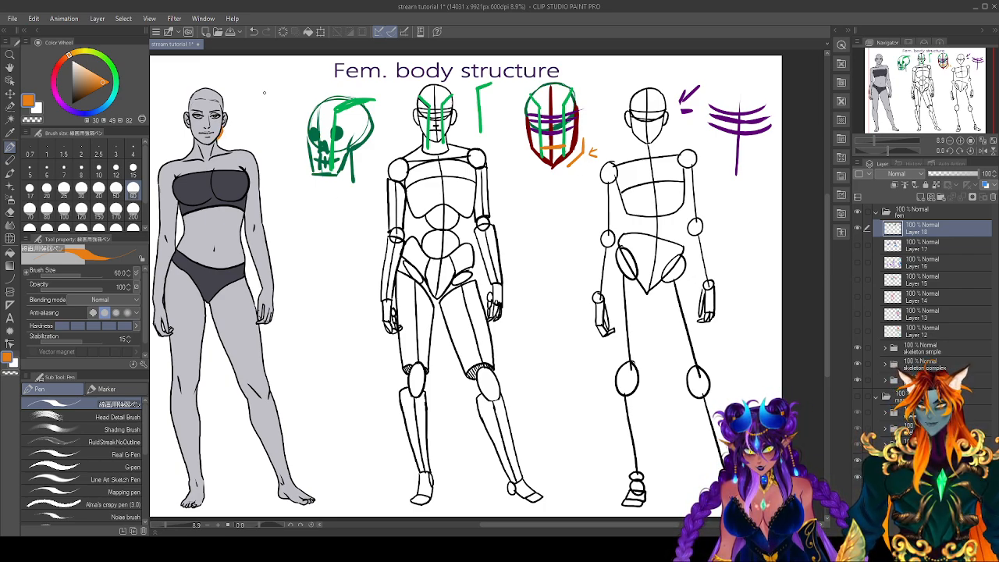
Mark the left figure's jaw and mouth level in orange with a jaw angle beside it, and erase these marks again.
left_click_drag(278, 112, 269, 142)
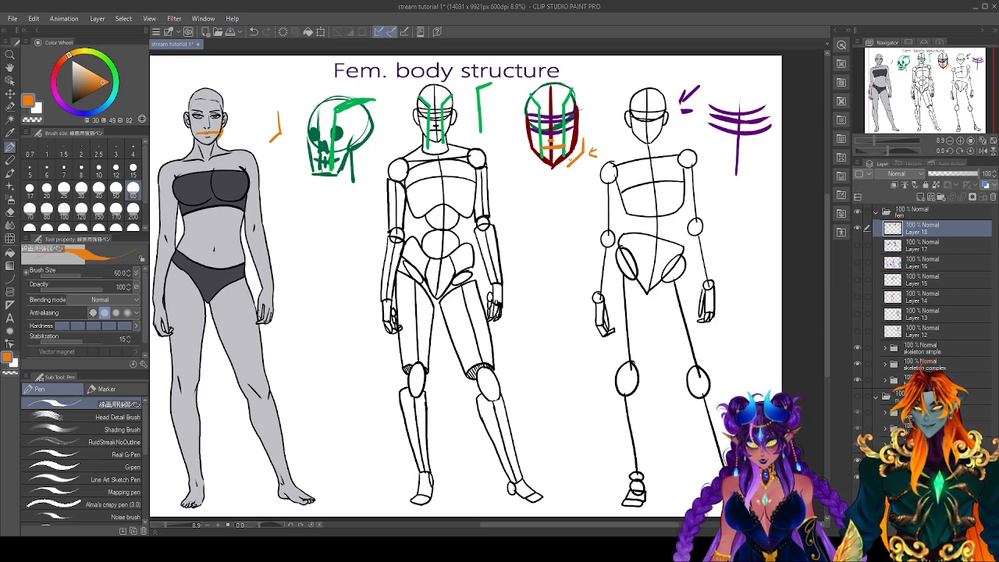
key("e")
left_click_drag(196, 133, 221, 145)
left_click_drag(280, 115, 271, 150)
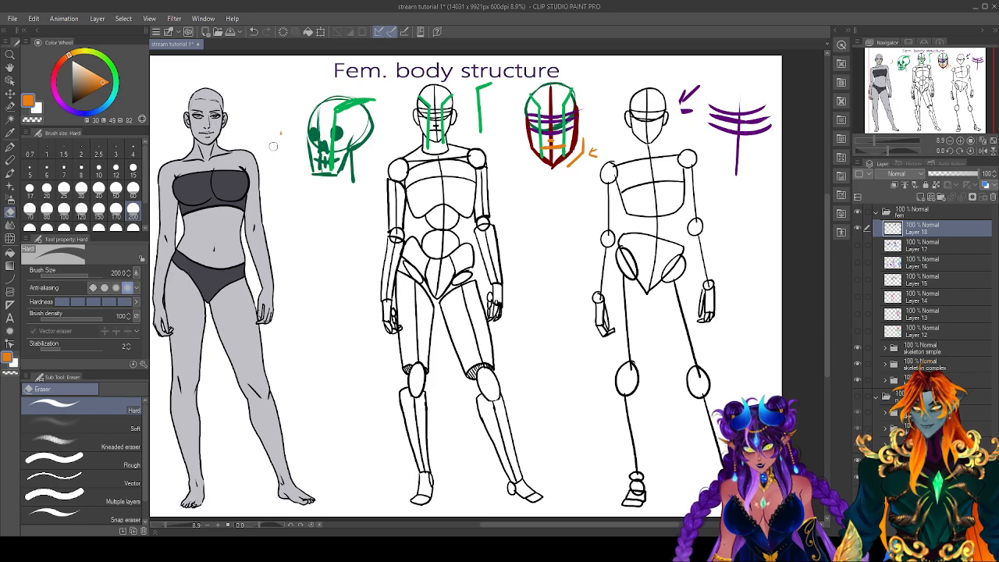
key("p")
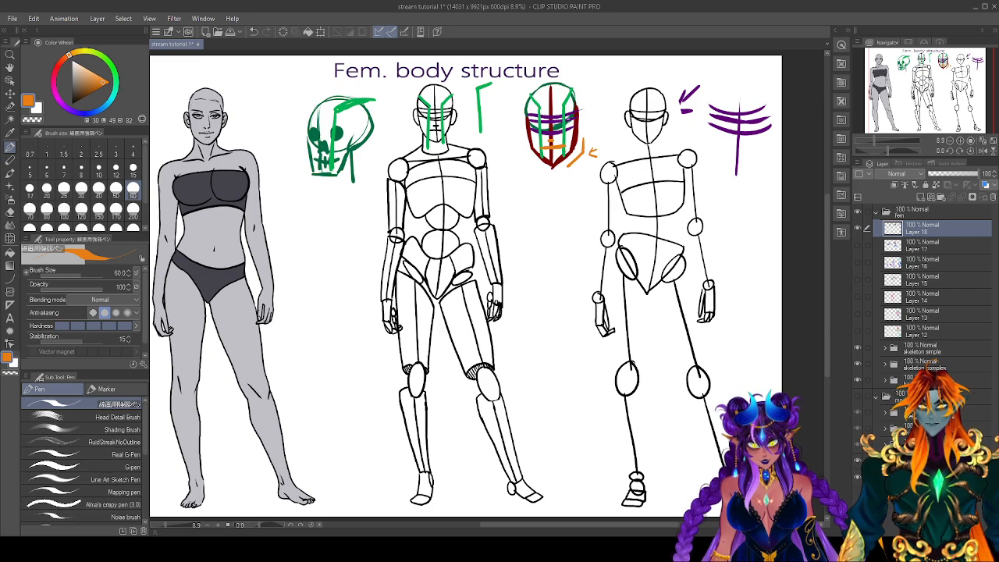
Draw three orange eye-width circles across the coloured head's eye line, and sketch a small orange eye with arrows at its corners beside it.
left_click_drag(567, 117, 542, 125)
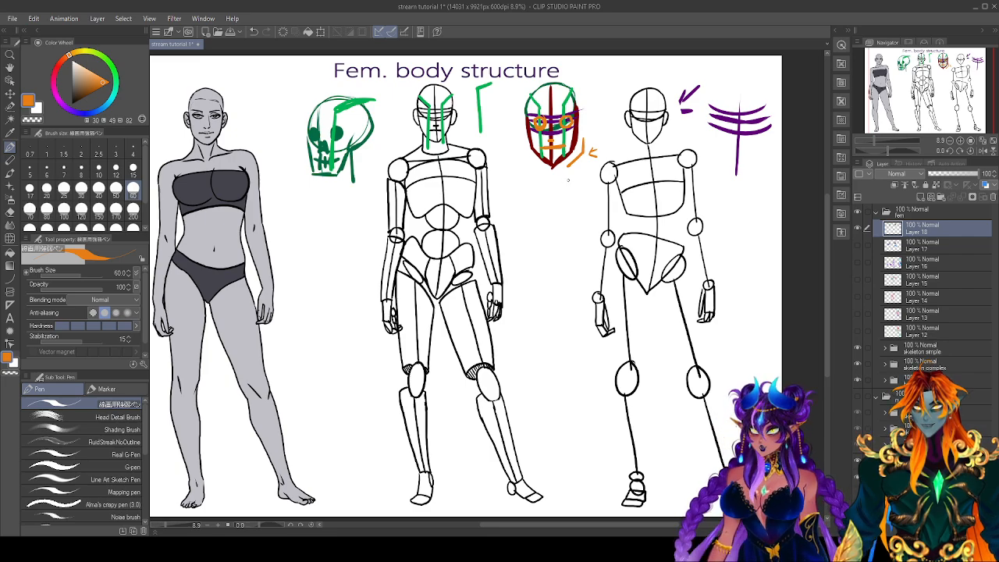
scroll(567, 180, "up", 1)
left_click_drag(628, 255, 628, 259)
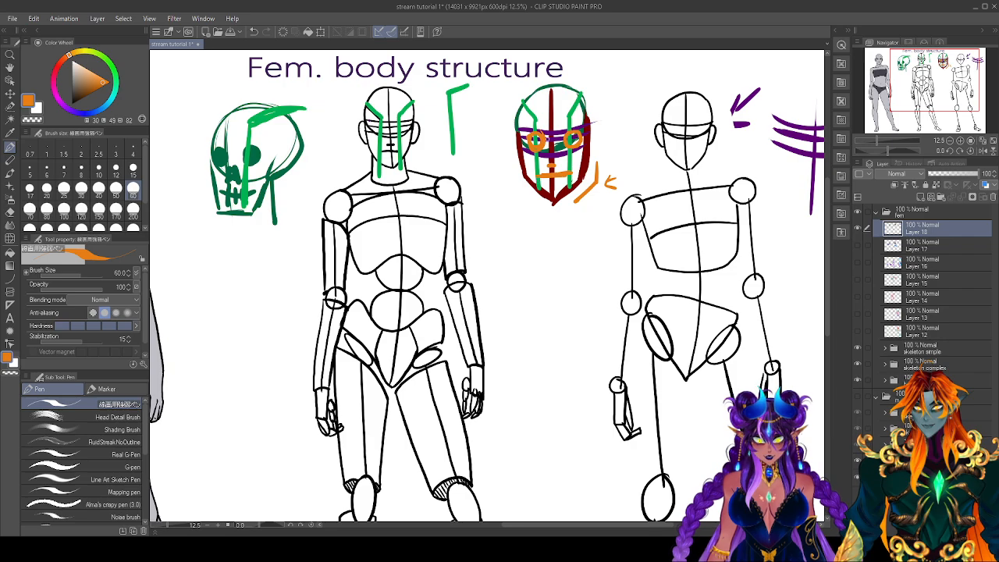
left_click_drag(555, 133, 560, 147)
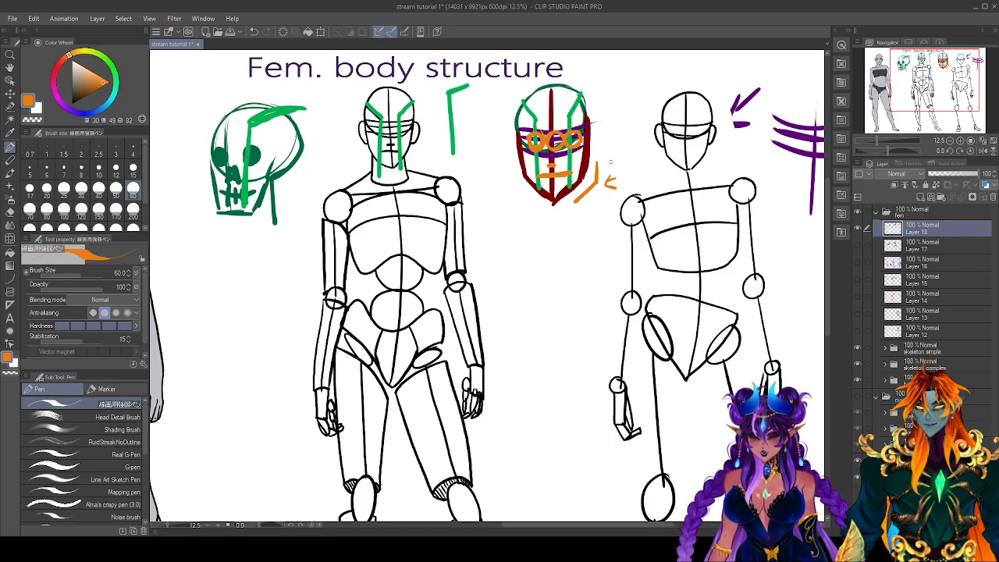
mouse_move(602, 134)
left_mouse_down()
mouse_move(640, 135)
mouse_move(623, 130)
left_mouse_up()
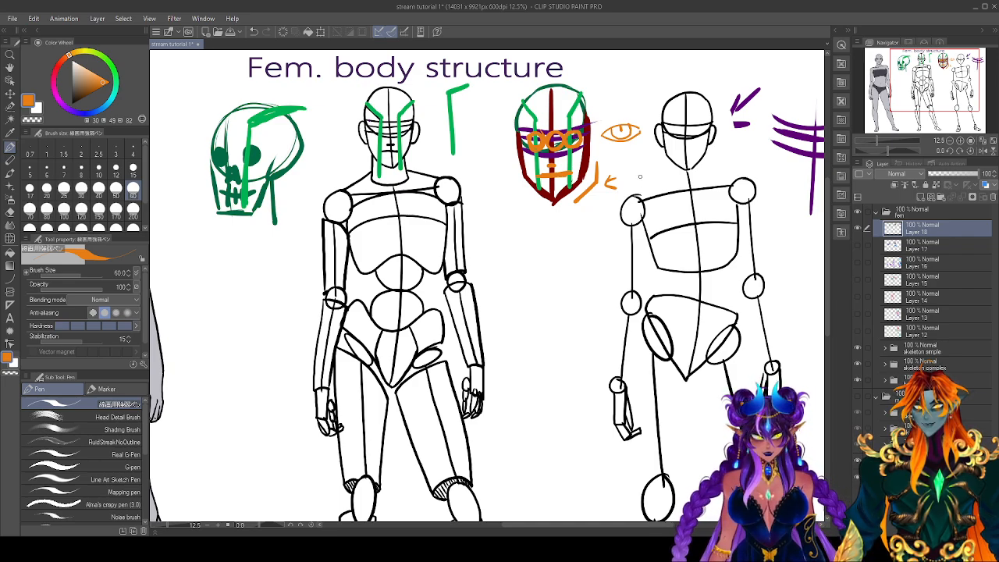
mouse_move(645, 116)
left_mouse_down()
mouse_move(645, 128)
mouse_move(650, 119)
mouse_move(596, 133)
mouse_move(604, 128)
left_mouse_up()
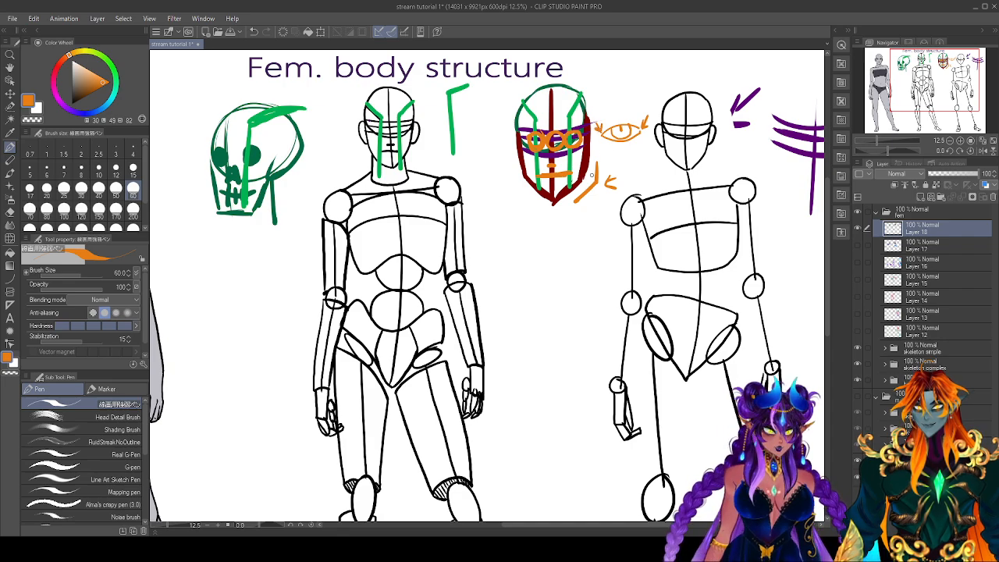
Erase the green side-plane lines from the middle figure's face.
left_click(993, 141)
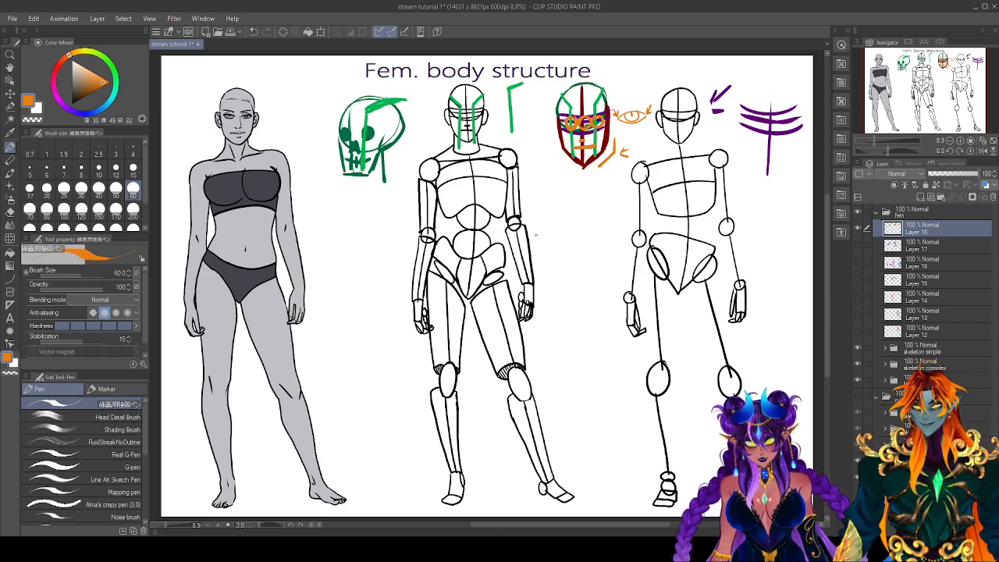
key("e")
mouse_move(453, 98)
left_mouse_down()
mouse_move(464, 150)
mouse_move(479, 89)
left_mouse_up()
key("p")
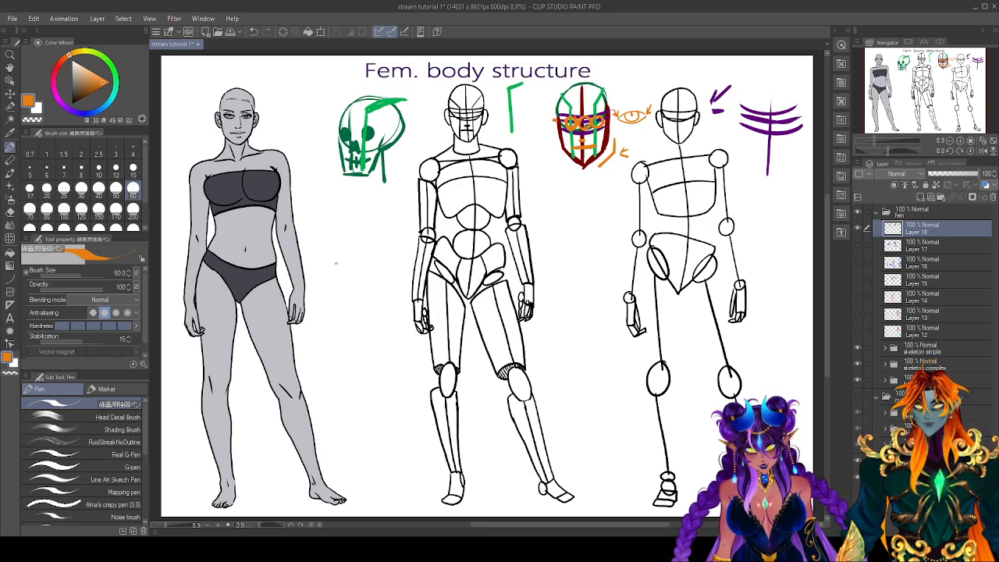
Draw light purple rounded ears on both sides of the coloured head between eye and mouth level.
left_click(70, 115)
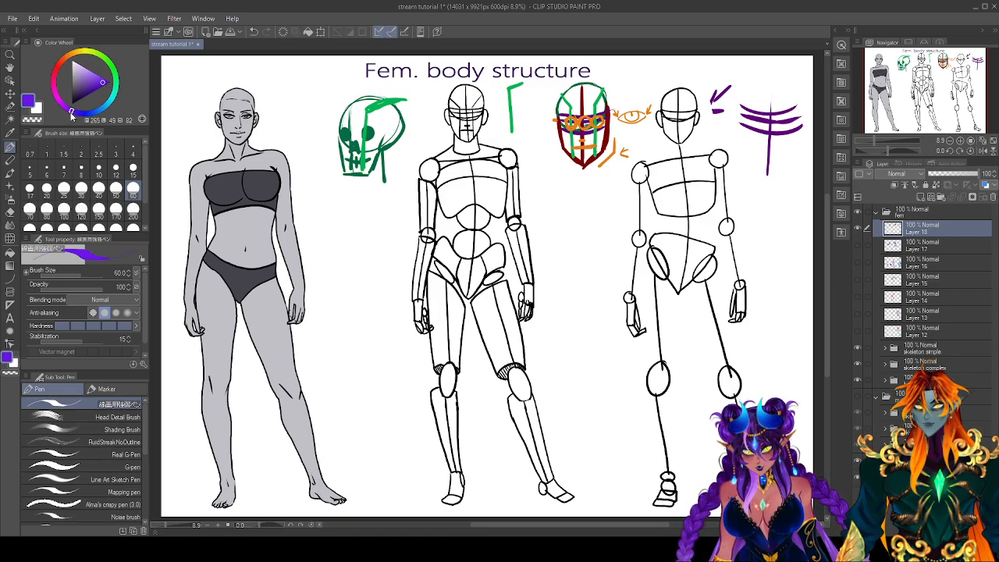
left_click(94, 75)
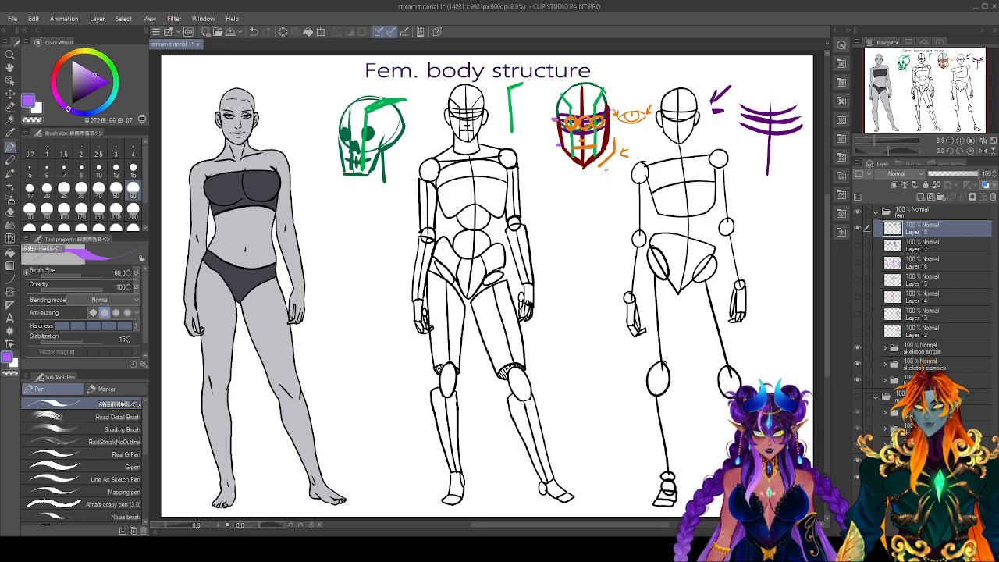
left_click_drag(551, 123, 559, 143)
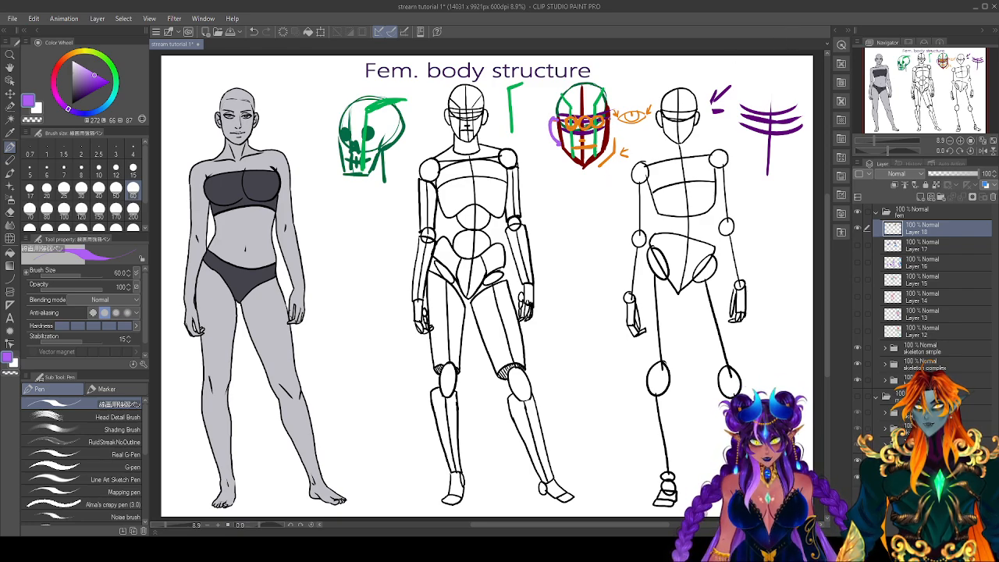
mouse_move(608, 118)
left_mouse_down()
mouse_move(611, 141)
mouse_move(614, 118)
left_mouse_up()
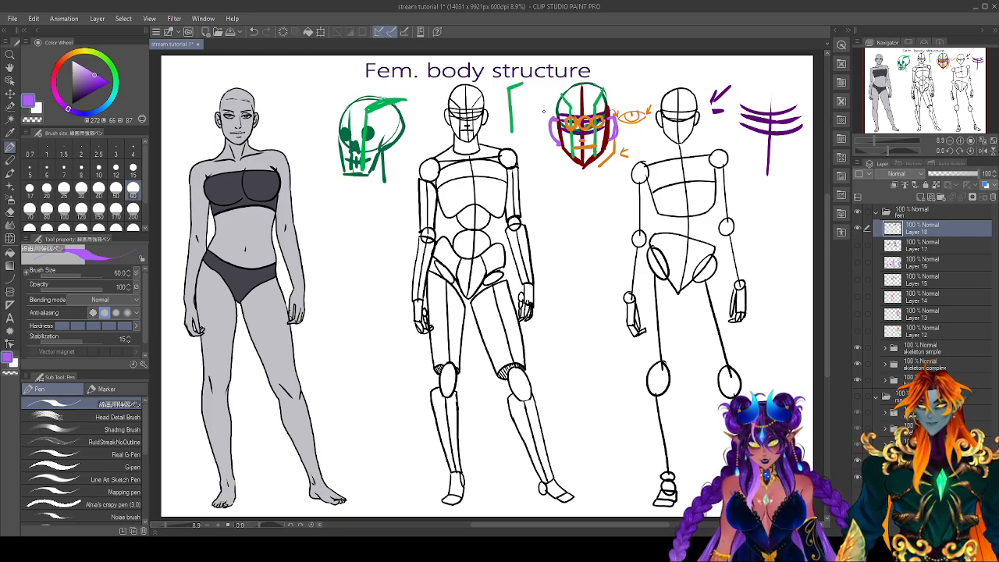
Add a light purple pointed ear variant to the coloured head and draw curved lines across the face at the ears' upper and lower ends.
mouse_move(551, 117)
left_mouse_down()
mouse_move(527, 113)
mouse_move(552, 140)
left_mouse_up()
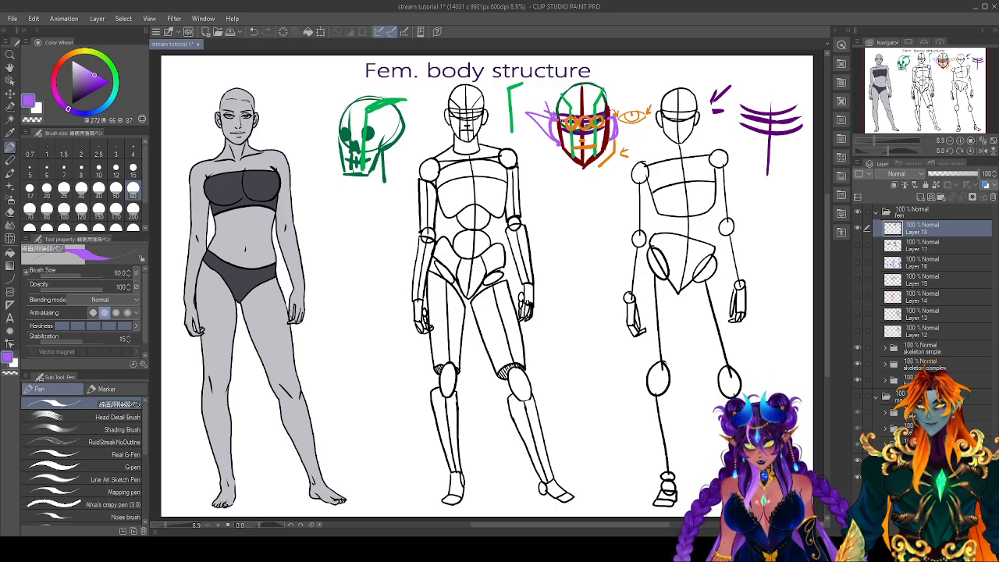
left_click_drag(563, 121, 609, 118)
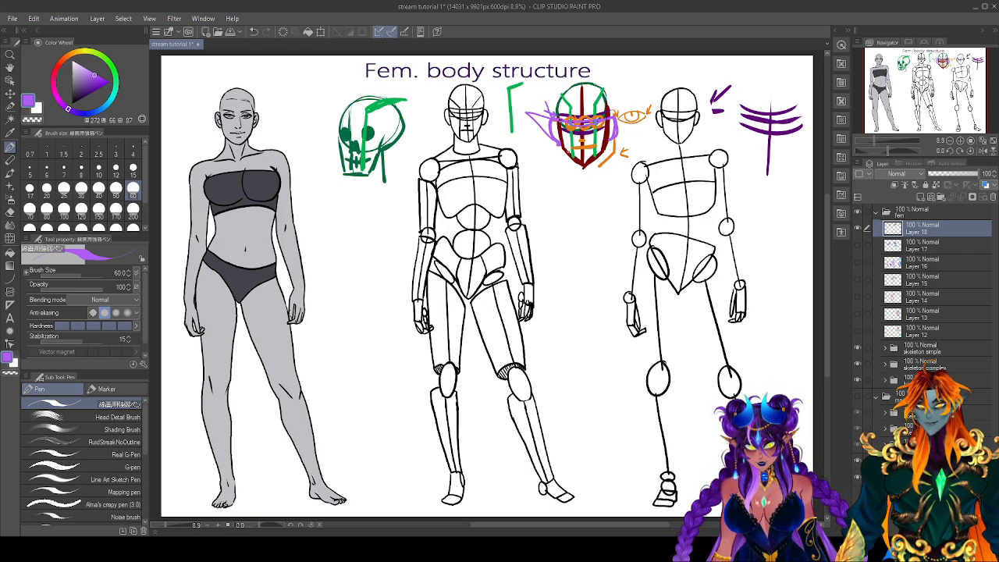
mouse_move(562, 145)
left_mouse_down()
mouse_move(609, 145)
mouse_move(564, 149)
left_mouse_up()
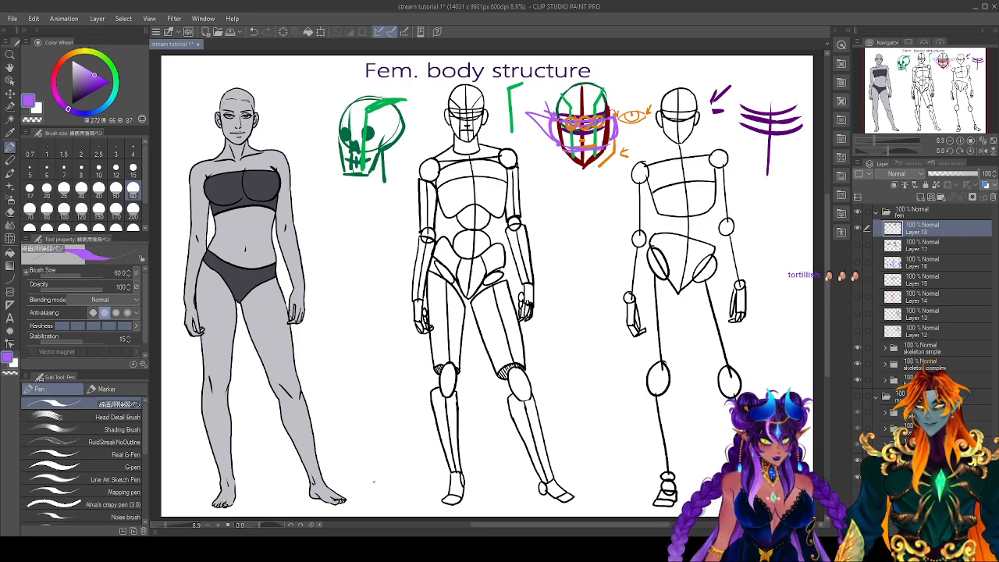
Collapse the fem folder and switch visibility between the fem and masc folders to compare the sheets, leaving only masc shown.
left_click(876, 212)
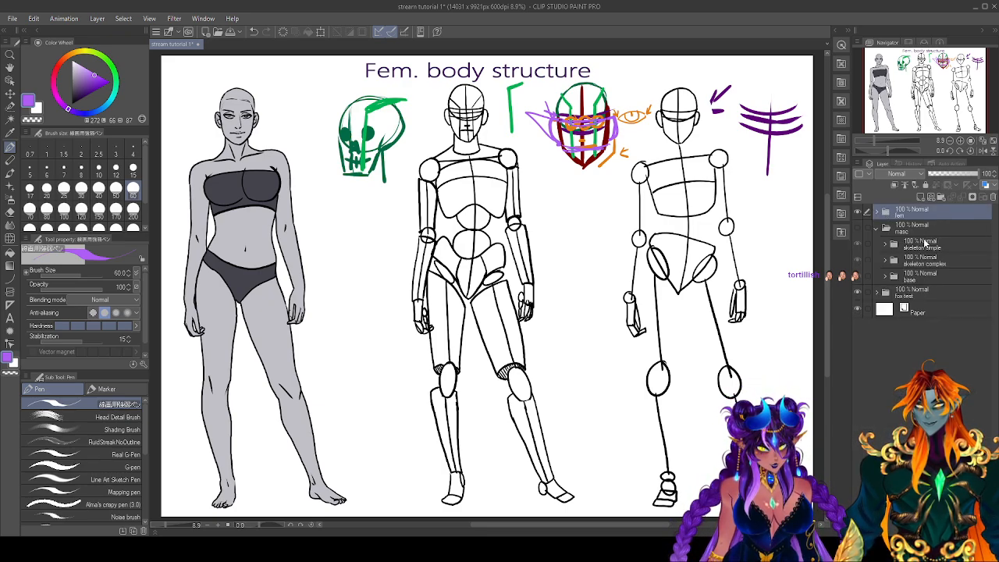
left_click(858, 213)
left_click(858, 228)
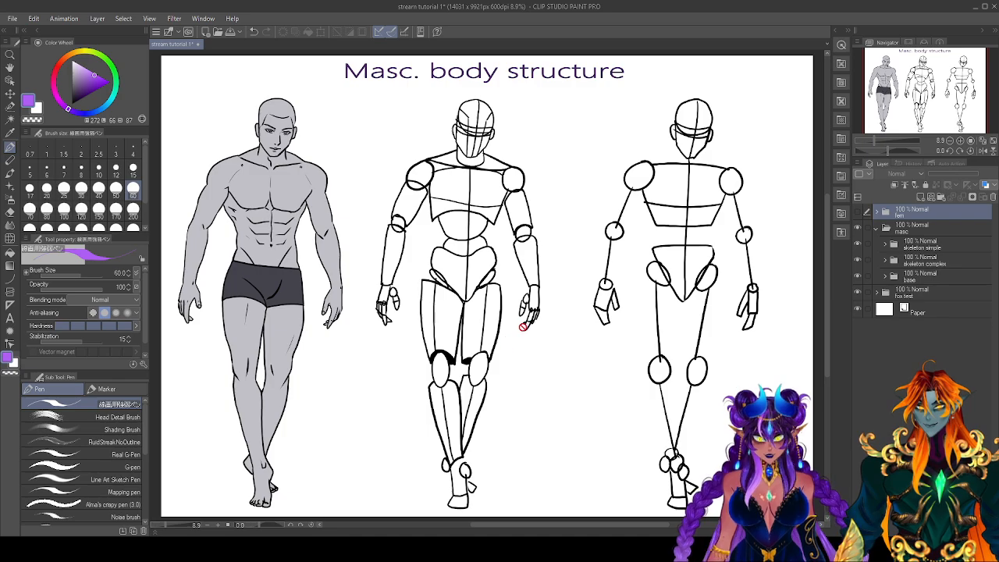
left_click(856, 212)
left_click(857, 227)
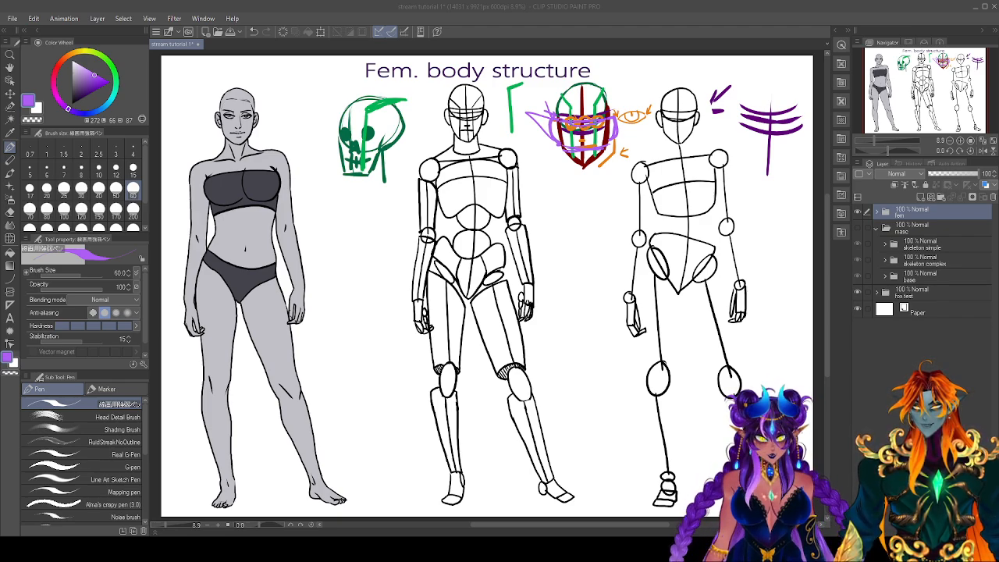
left_click(858, 211)
left_click(858, 228)
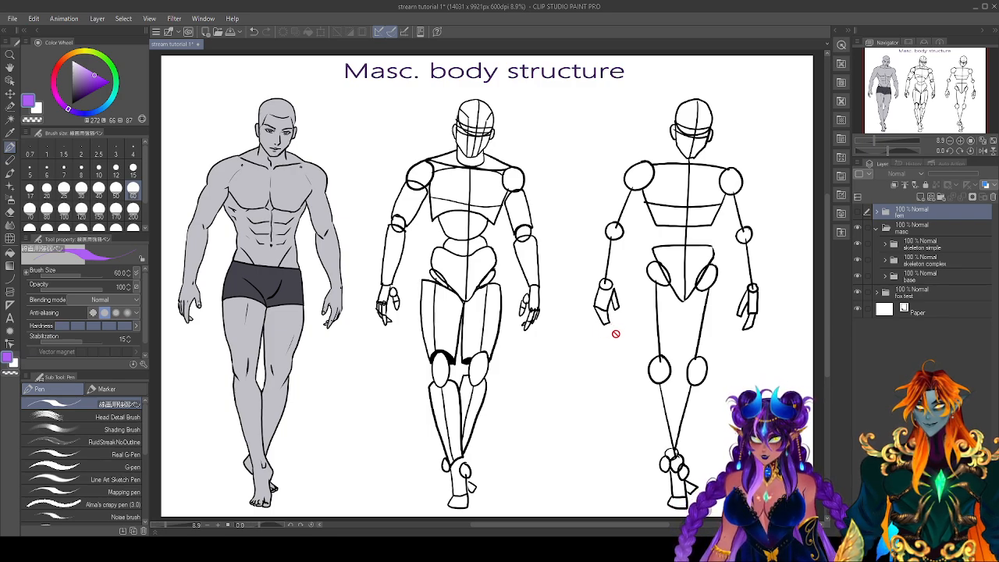
Add a new layer above skeleton simple in the masc folder and draw purple arrows pointing at the middle and simple skeleton heads.
left_click(929, 245)
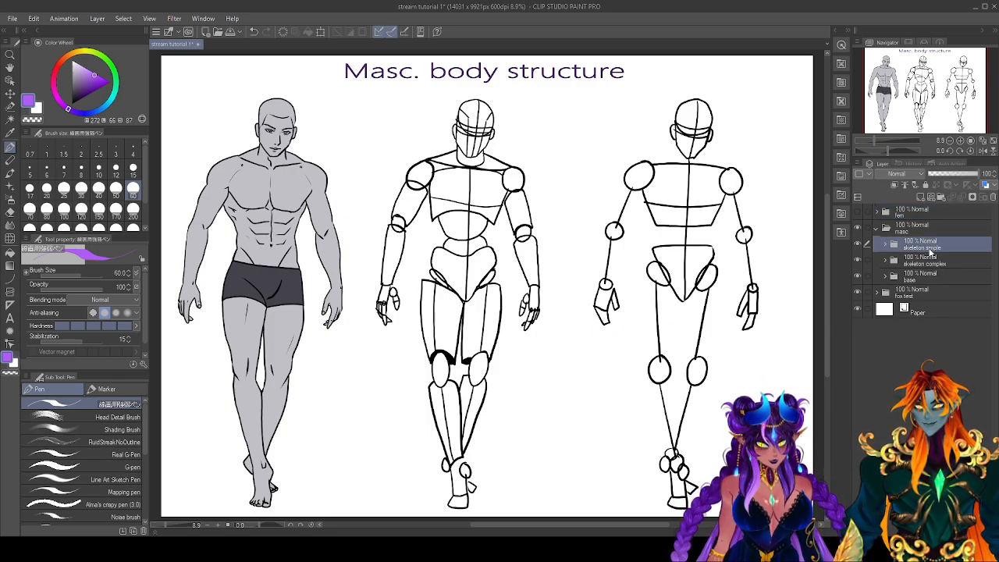
left_click(921, 196)
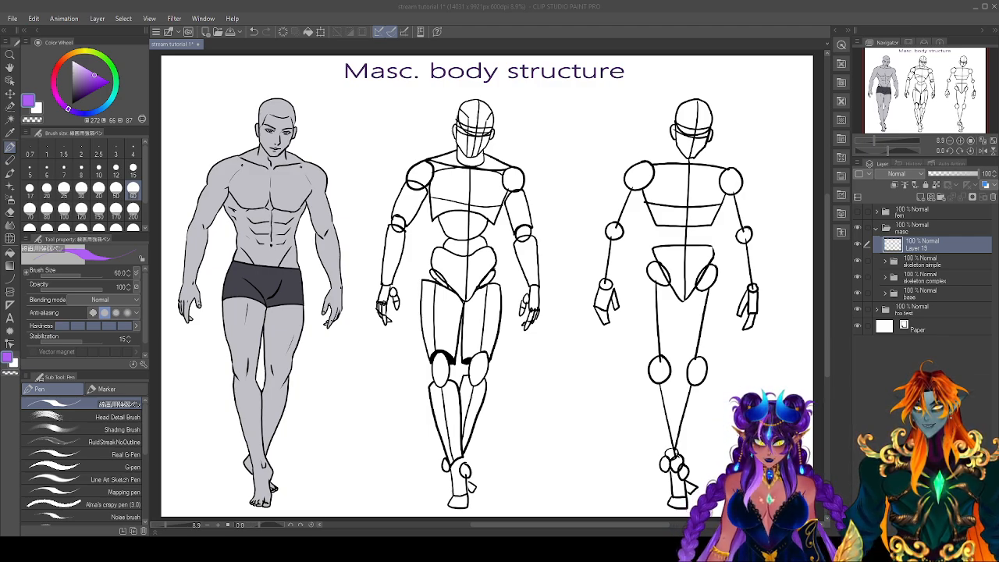
left_click_drag(98, 76, 102, 81)
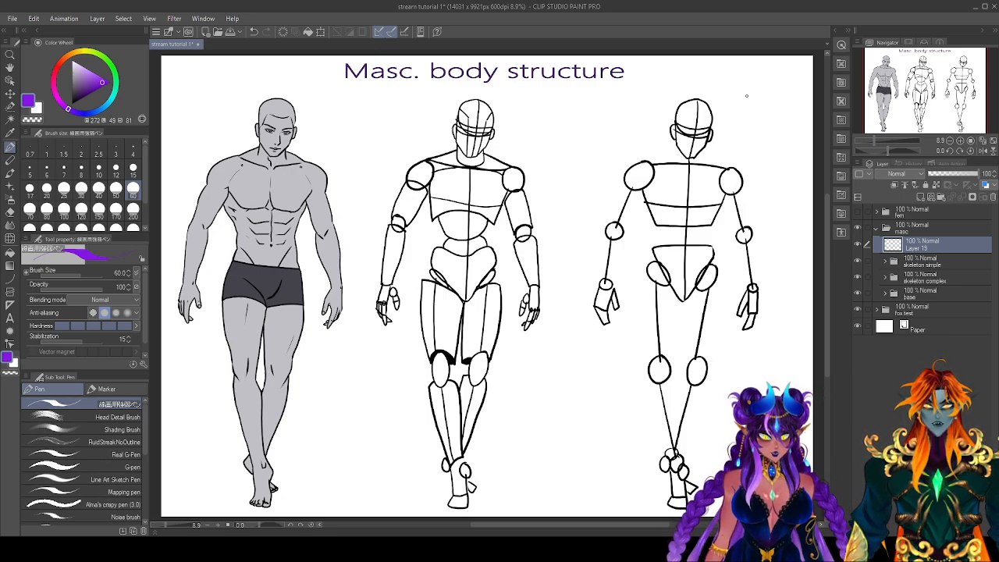
left_click_drag(749, 83, 757, 97)
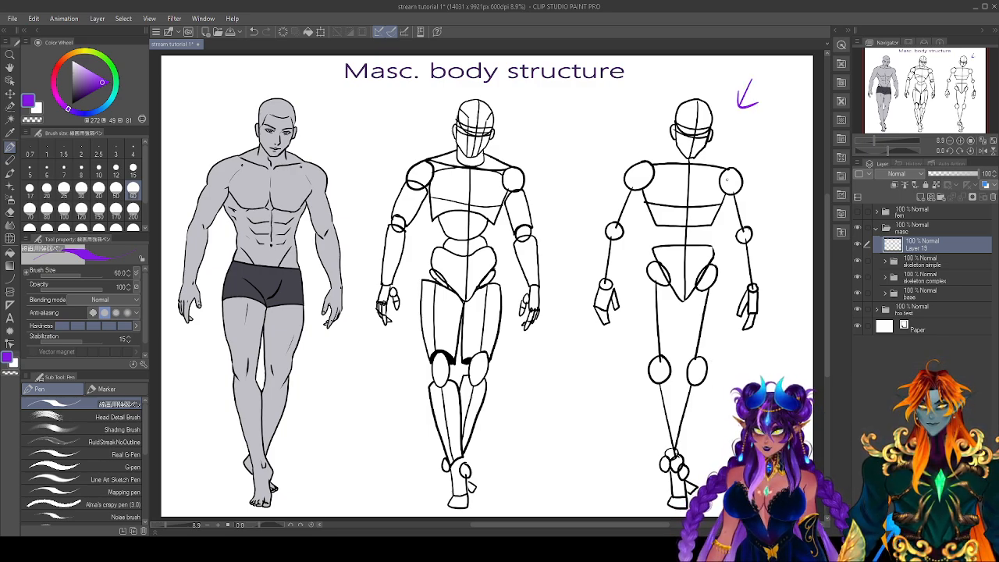
mouse_move(562, 87)
left_mouse_down()
mouse_move(547, 104)
mouse_move(569, 101)
left_mouse_up()
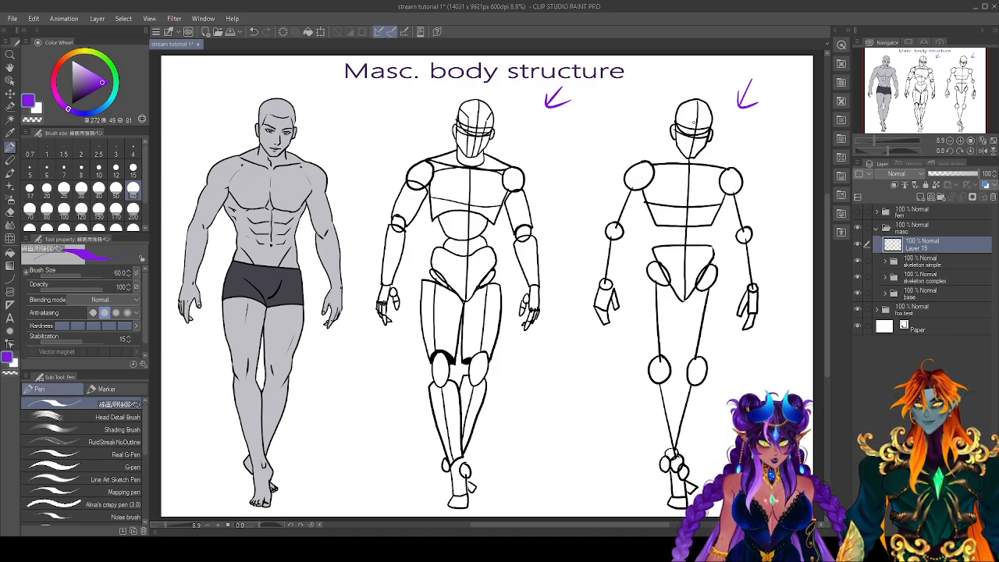
Draw a thick purple spine line down the simple skeleton's torso, with horizontal lines across its shoulders and upper pelvis.
left_click_drag(689, 159, 683, 293)
left_click_drag(687, 200, 682, 285)
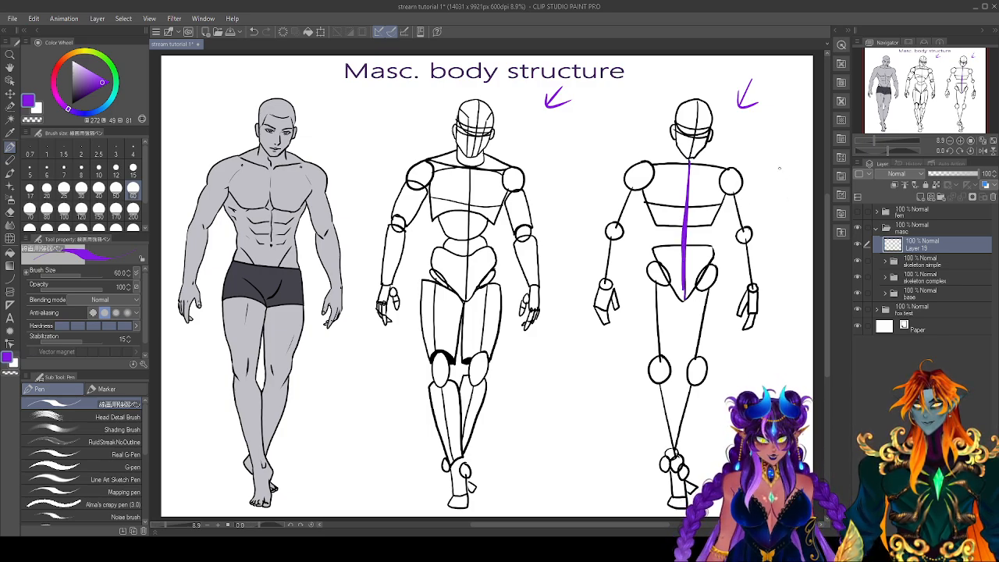
left_click_drag(651, 164, 733, 162)
left_click_drag(653, 248, 720, 246)
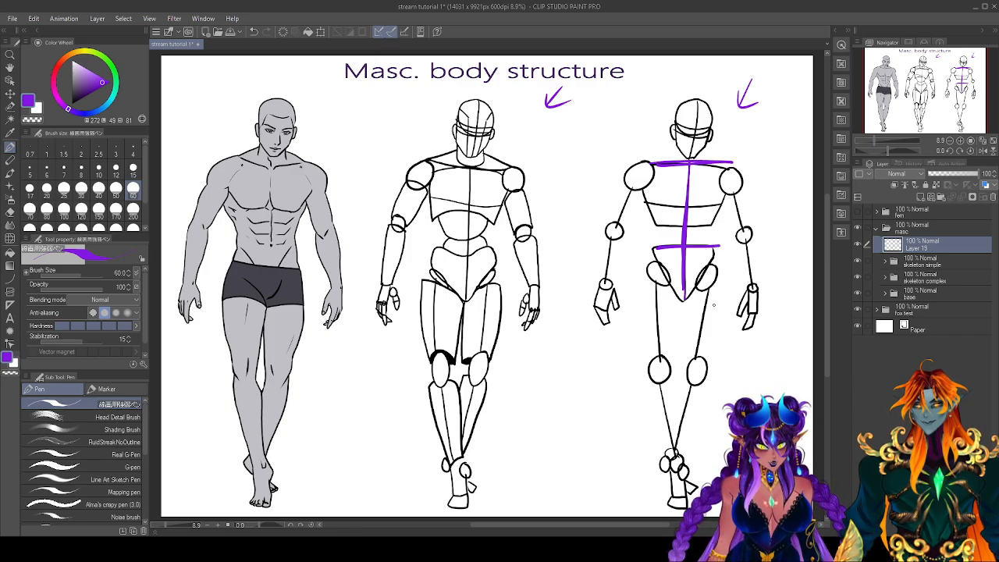
Draw purple horizontal alignment lines across the simple skeleton's elbows, wrists, fingertips, knees and ankles.
left_click_drag(606, 232, 782, 227)
left_click_drag(613, 230, 746, 229)
left_click_drag(598, 290, 765, 288)
left_click_drag(601, 293, 780, 288)
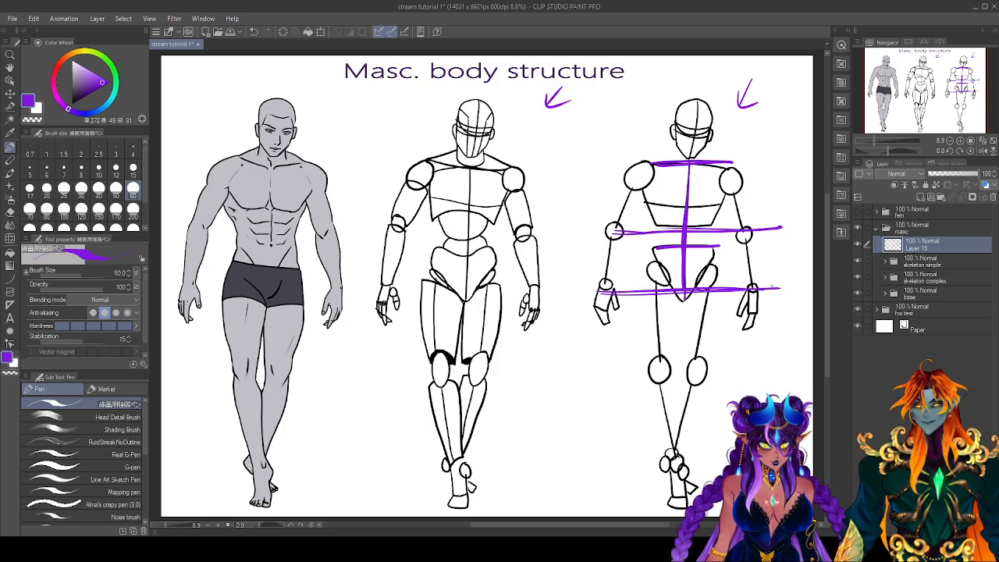
mouse_move(761, 325)
left_mouse_down()
mouse_move(608, 332)
mouse_move(774, 325)
mouse_move(606, 329)
left_mouse_up()
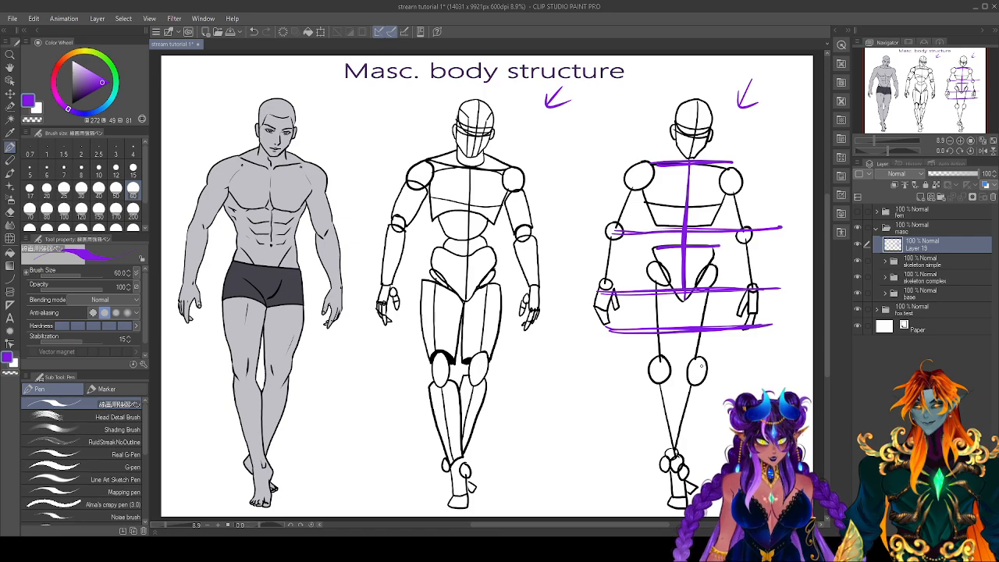
left_click_drag(643, 371, 743, 373)
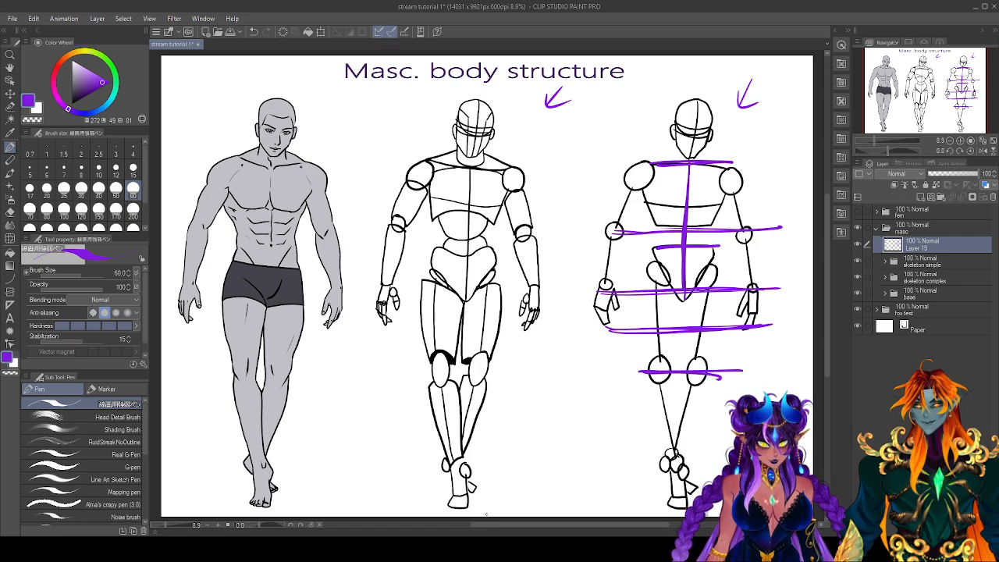
left_click_drag(643, 459, 729, 458)
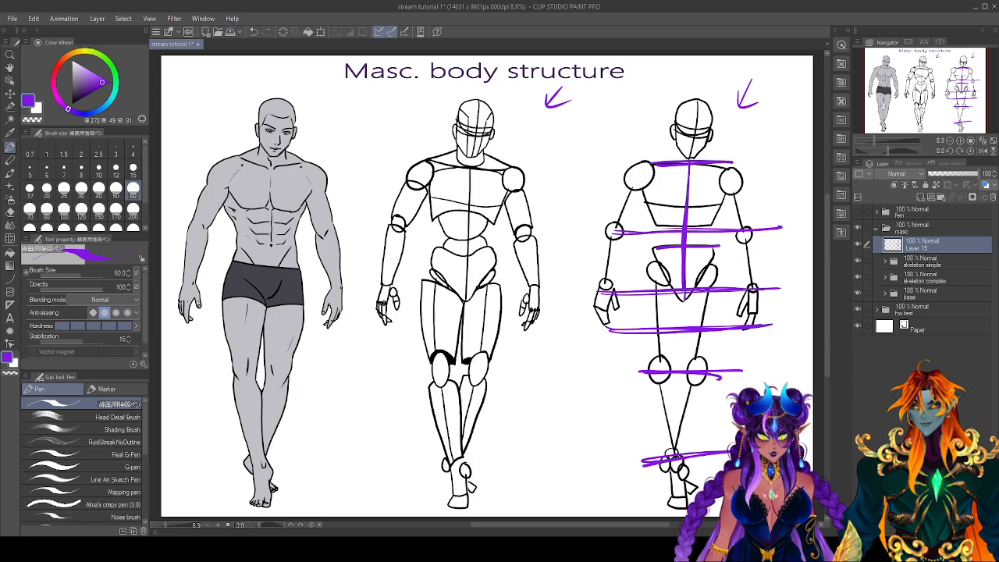
Sketch a purple curve crossed by two lines converging to a point between the middle figure's legs and the simple skeleton's.
left_click_drag(562, 330, 582, 417)
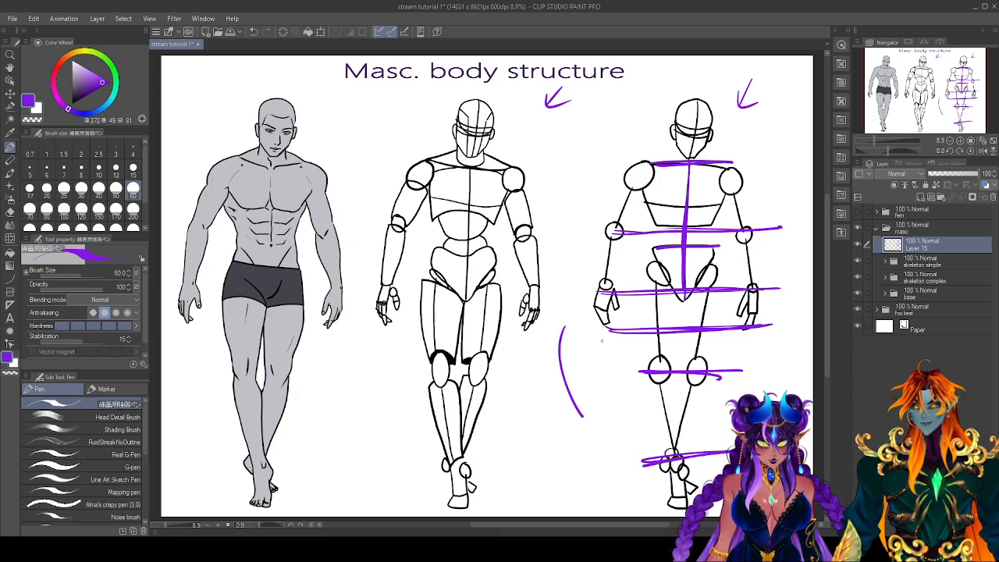
mouse_move(538, 331)
left_mouse_down()
mouse_move(597, 349)
mouse_move(555, 408)
left_mouse_up()
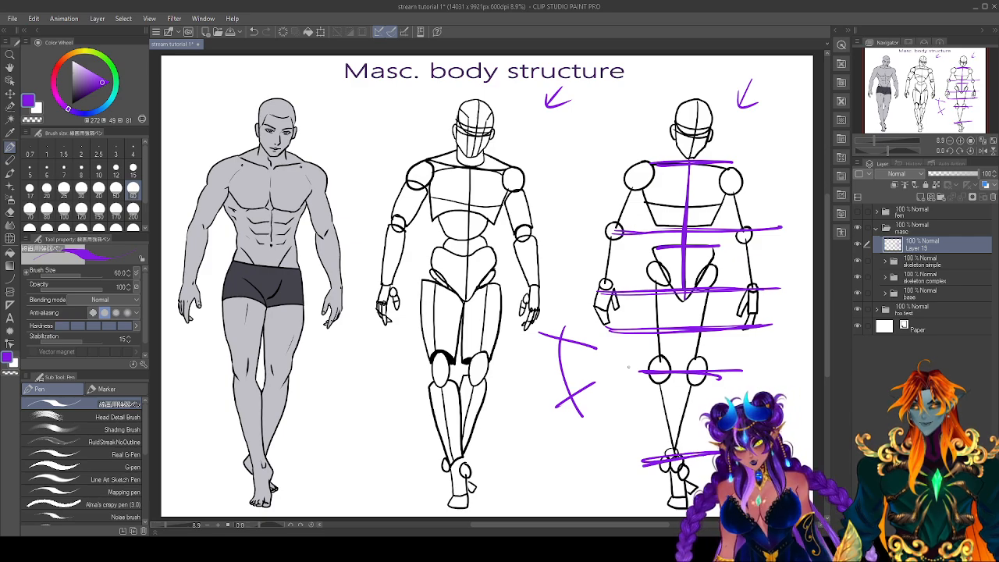
mouse_move(605, 350)
left_mouse_down()
mouse_move(630, 355)
mouse_move(600, 383)
mouse_move(626, 357)
left_mouse_up()
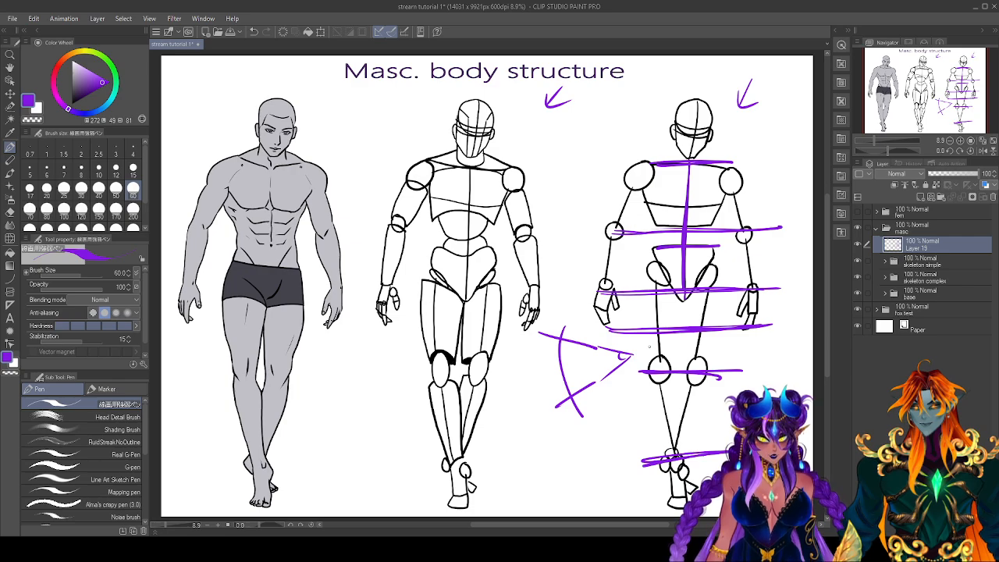
Hide the alignment layer, add a new layer, and circle the simple skeleton's shoulders plus one elbow and wrist in purple.
left_click(858, 244)
left_click(930, 197)
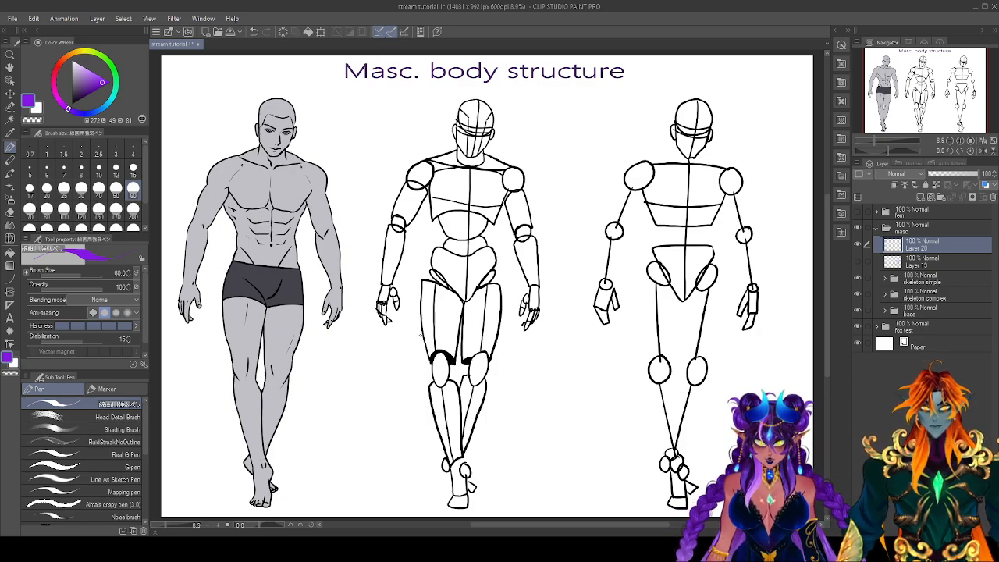
mouse_move(653, 166)
left_mouse_down()
mouse_move(628, 167)
mouse_move(657, 167)
left_mouse_up()
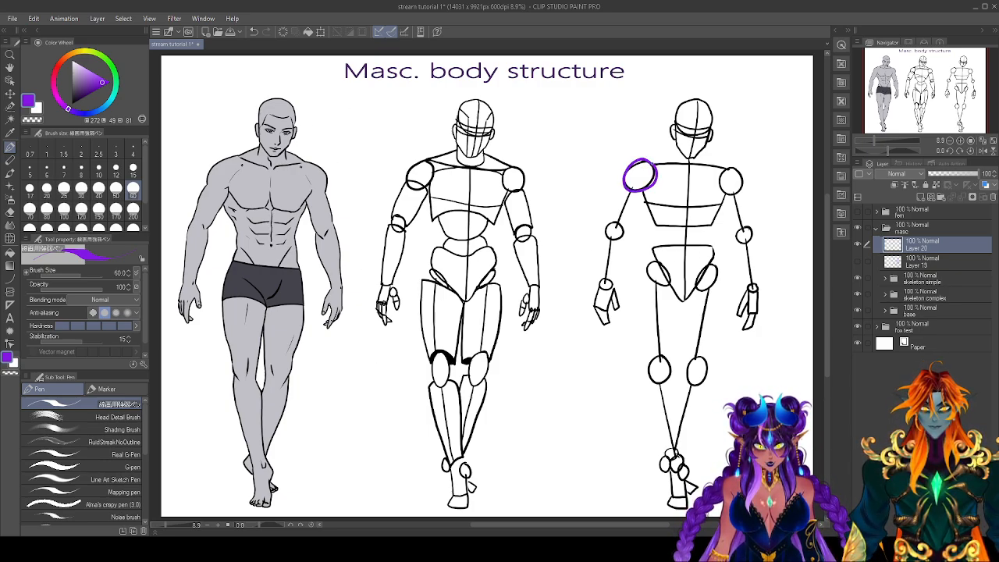
mouse_move(714, 184)
left_mouse_down()
mouse_move(741, 174)
mouse_move(733, 193)
mouse_move(718, 173)
left_mouse_up()
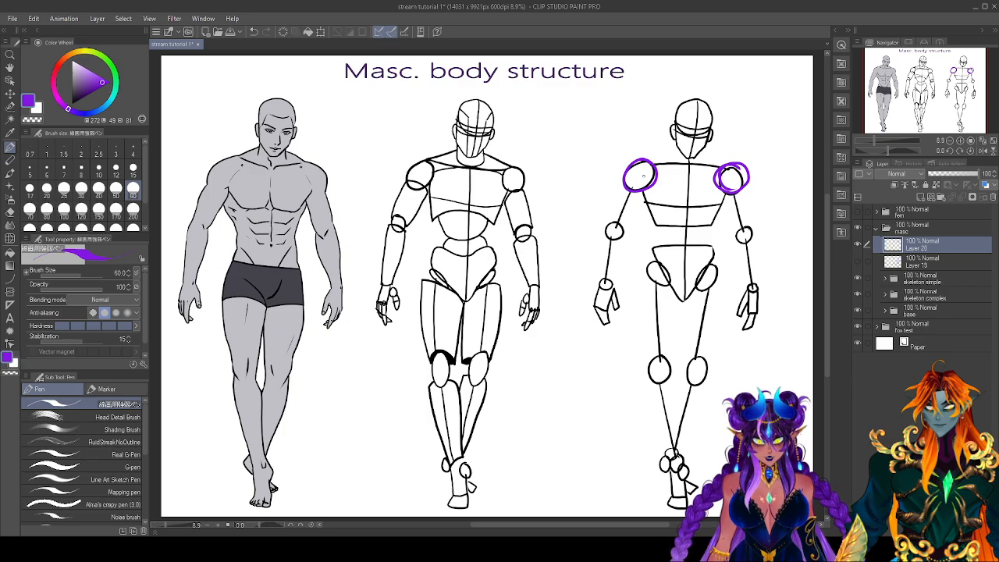
mouse_move(617, 223)
left_mouse_down()
mouse_move(609, 237)
mouse_move(621, 224)
left_mouse_up()
mouse_move(607, 277)
left_mouse_down()
mouse_move(601, 287)
mouse_move(613, 279)
left_mouse_up()
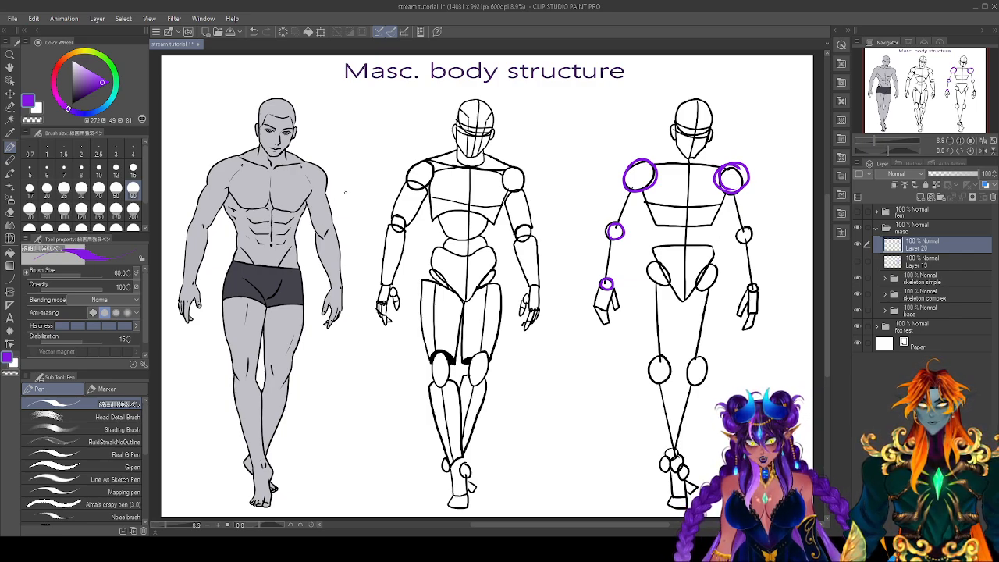
Draw two purple arrows along either side of the shaded figure's arm, converging at the wrist.
left_click_drag(338, 184, 341, 285)
left_click_drag(351, 271, 341, 285)
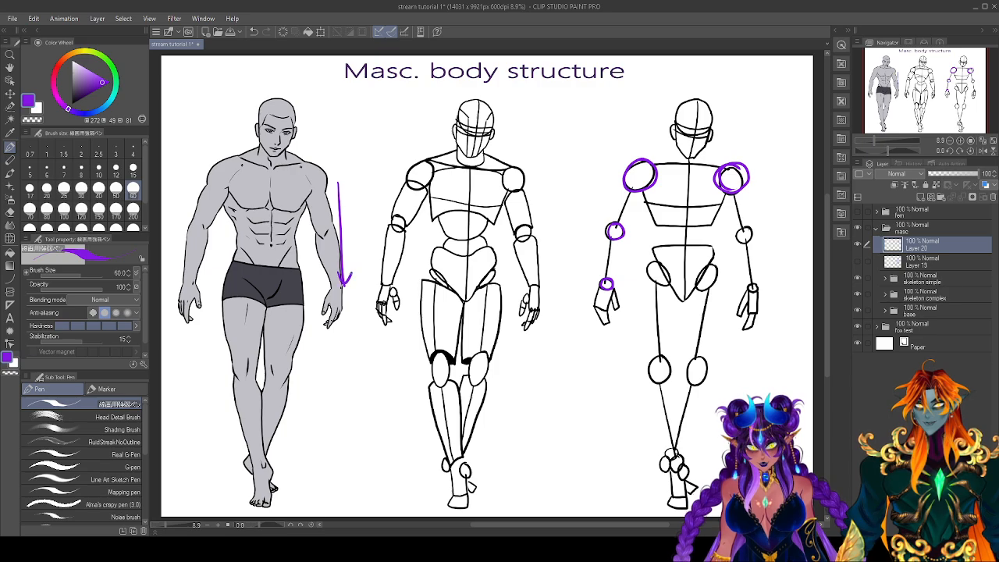
left_click_drag(297, 206, 330, 284)
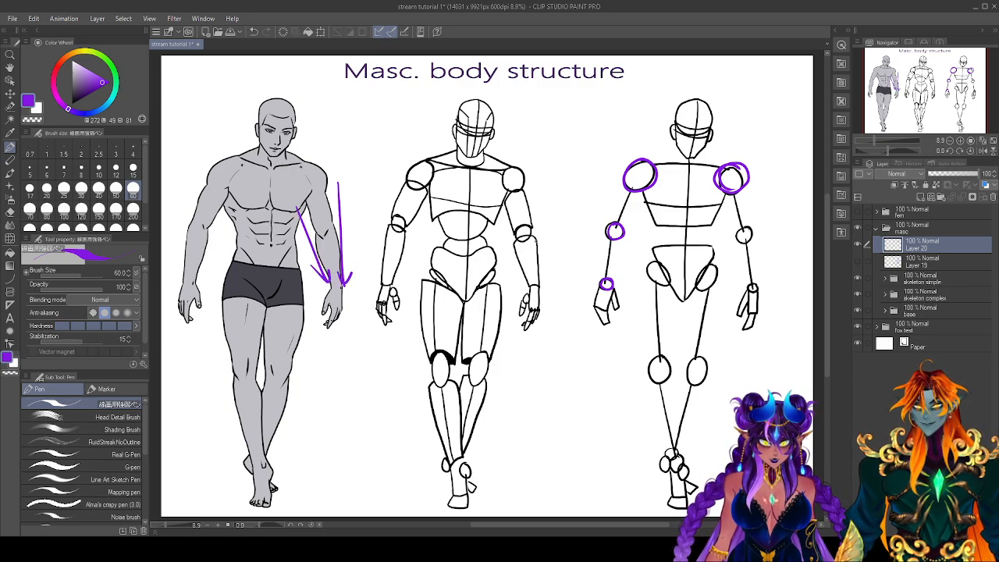
Erase the purple arrows beside the shaded figure's arm.
key("e")
left_click_drag(294, 200, 310, 263)
left_click_drag(335, 205, 351, 288)
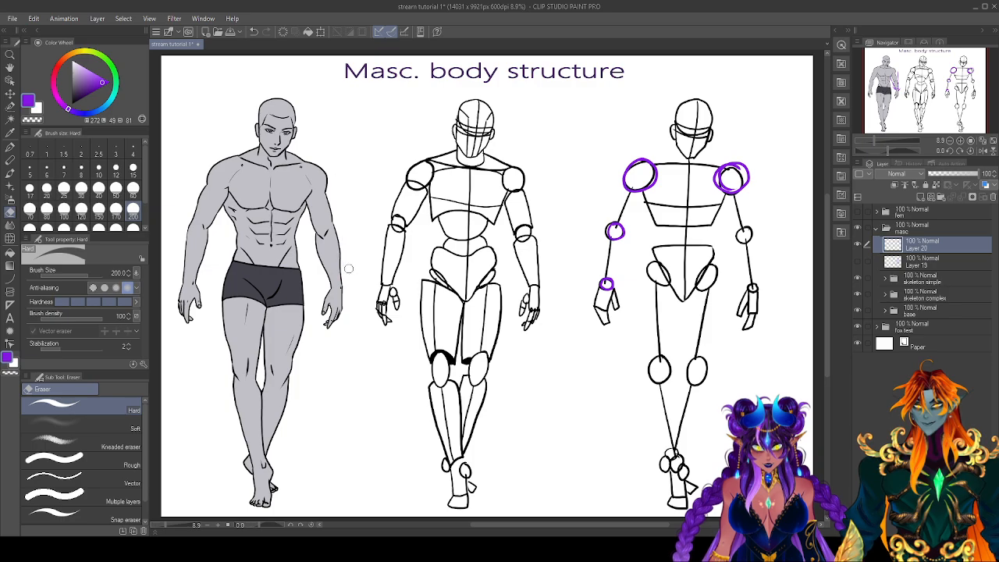
Draw two small purple ovals on the shaded figure's upper arm to mark the muscle bulges, and erase them.
key("p")
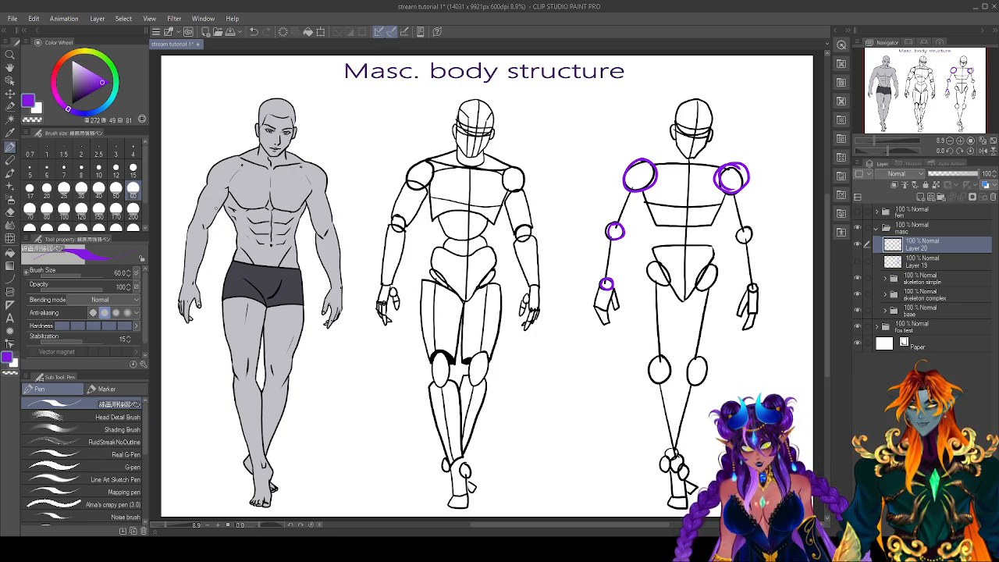
left_click_drag(212, 215, 225, 195)
mouse_move(200, 204)
left_mouse_down()
mouse_move(206, 189)
mouse_move(204, 198)
left_mouse_up()
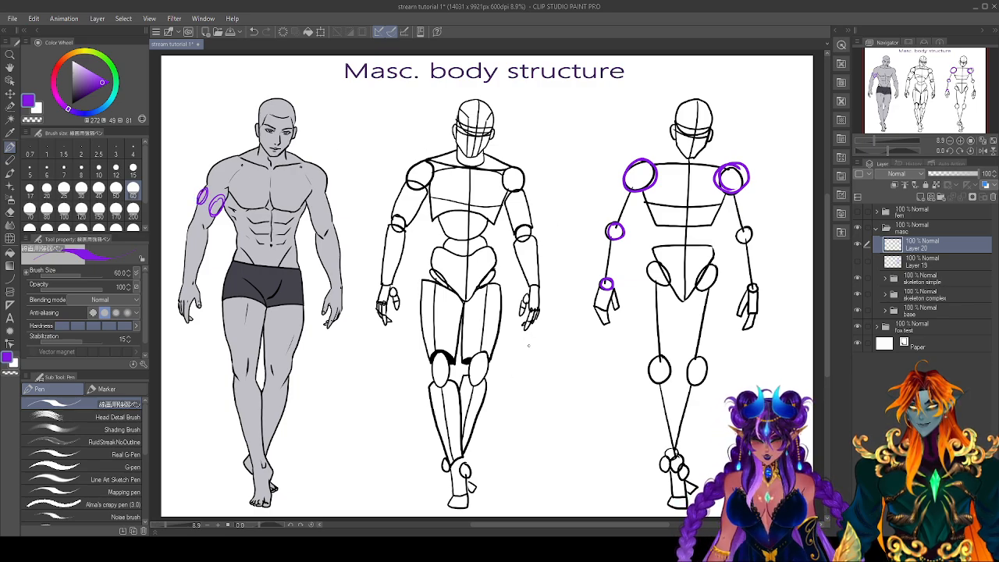
mouse_move(206, 184)
left_mouse_down()
mouse_move(192, 213)
mouse_move(215, 222)
mouse_move(193, 209)
mouse_move(214, 205)
mouse_move(215, 223)
left_mouse_up()
key("e")
Circle the two stacked abdominal masses on the middle figure in purple.
key("p")
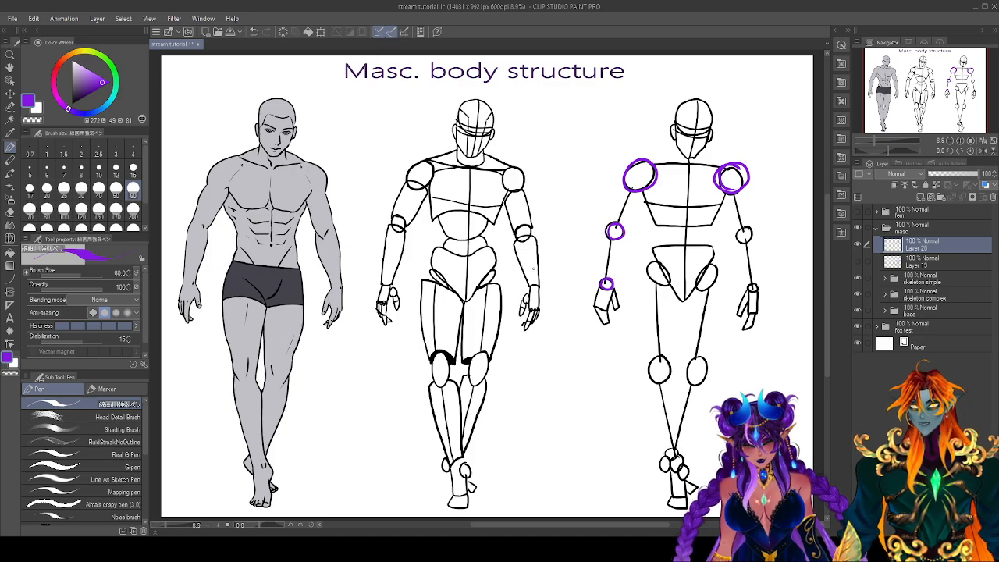
mouse_move(477, 213)
left_mouse_down()
mouse_move(446, 224)
mouse_move(446, 210)
mouse_move(444, 228)
mouse_move(484, 265)
left_mouse_up()
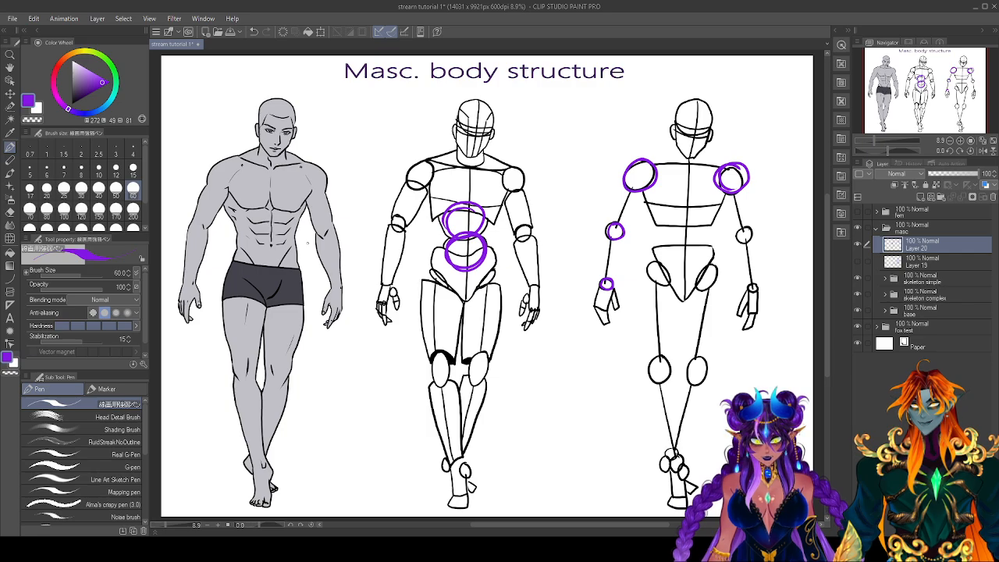
Draw purple inward curves along both sides of the shaded figure's waist, and erase them.
left_click_drag(231, 211, 241, 245)
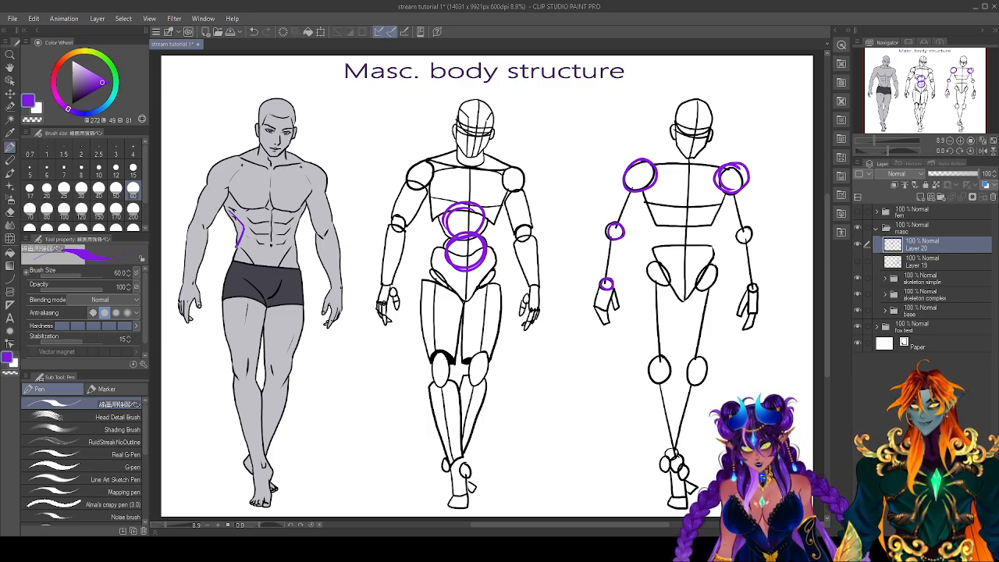
mouse_move(295, 213)
left_mouse_down()
mouse_move(288, 229)
mouse_move(302, 255)
left_mouse_up()
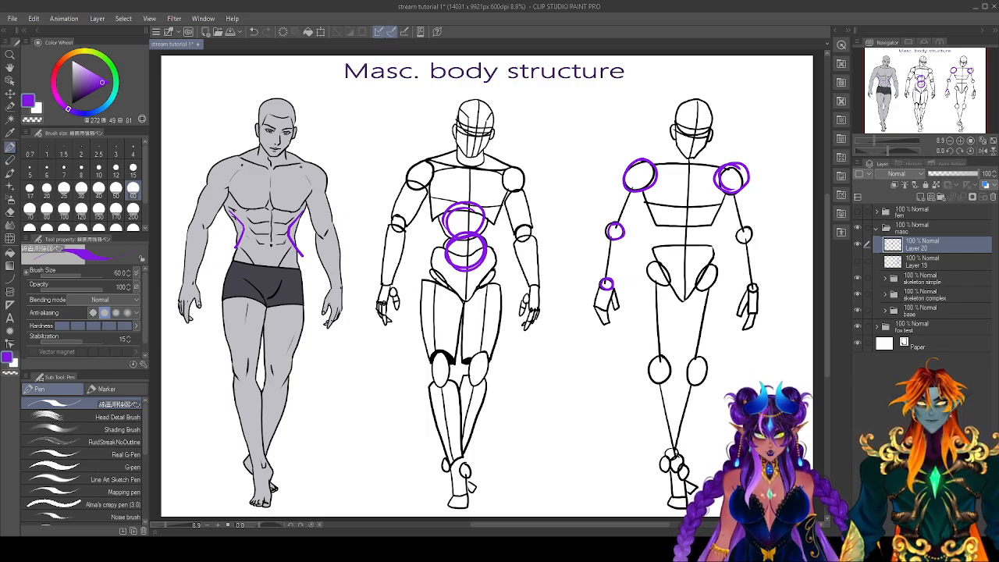
key("e")
mouse_move(234, 212)
left_mouse_down()
mouse_move(243, 227)
mouse_move(234, 256)
left_mouse_up()
left_click_drag(303, 209, 292, 255)
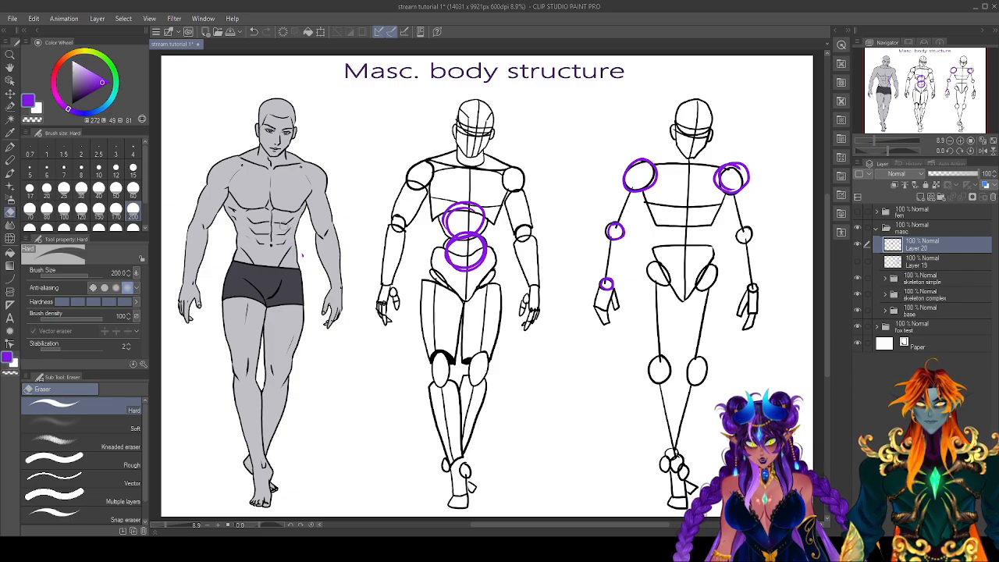
Trace the upper arm and forearm cylinders of one arm on the middle figure in purple.
key("p")
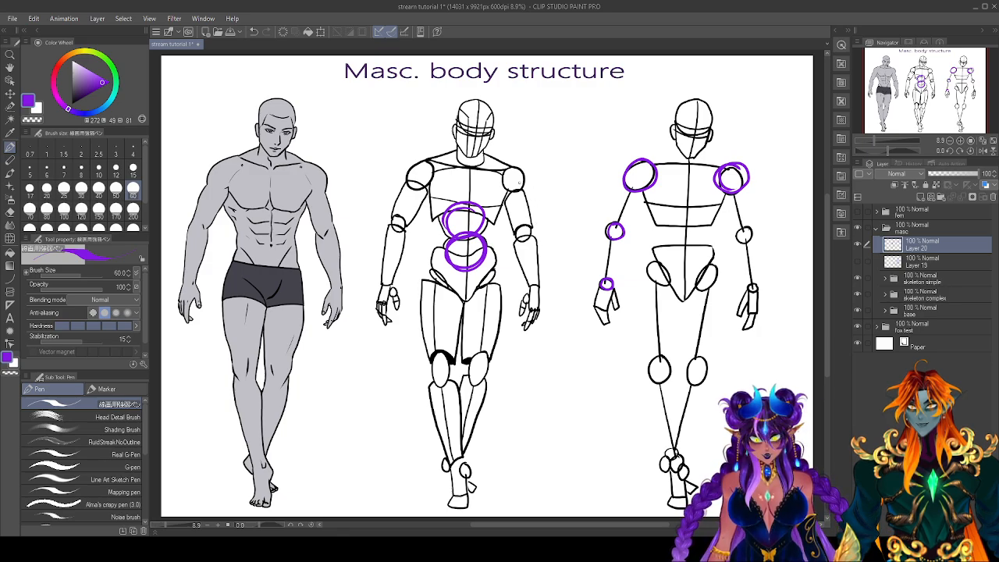
mouse_move(503, 191)
left_mouse_down()
mouse_move(516, 232)
mouse_move(534, 226)
mouse_move(526, 205)
left_mouse_up()
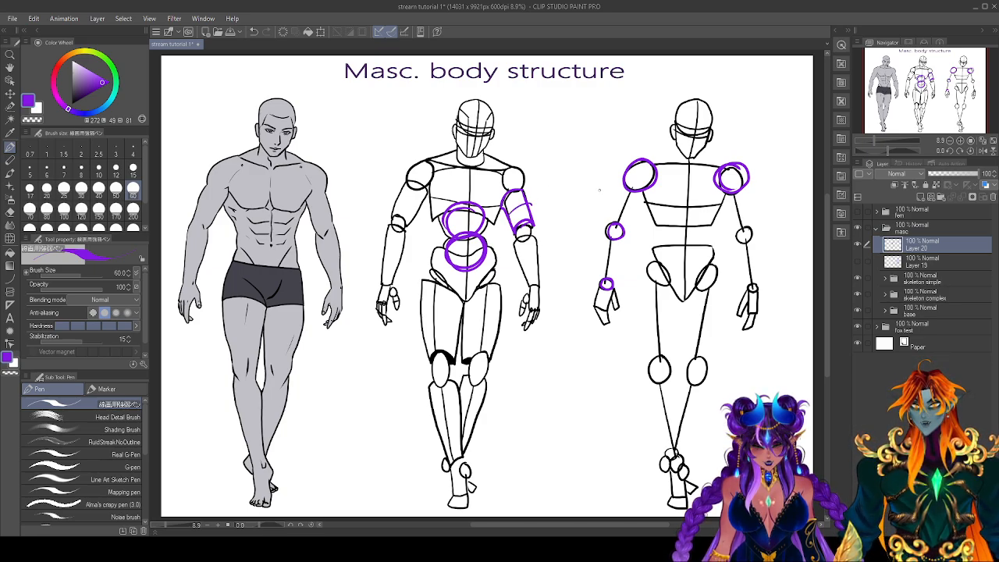
mouse_move(534, 235)
left_mouse_down()
mouse_move(513, 243)
mouse_move(534, 282)
left_mouse_up()
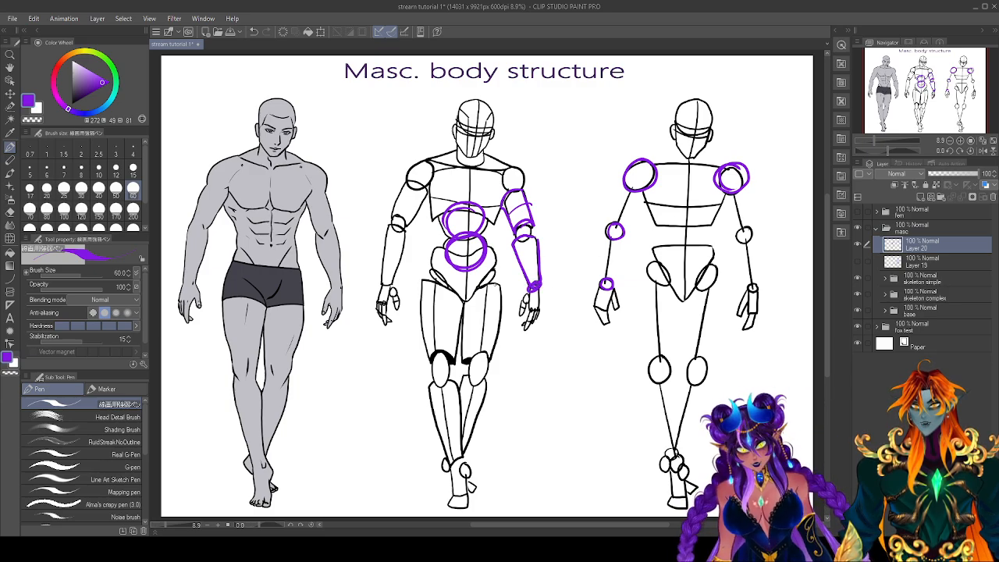
Trace one thigh and lower-leg cylinder on the middle figure in purple, with arrows pointing at the calf and the head.
mouse_move(464, 297)
left_mouse_down()
mouse_move(419, 283)
mouse_move(427, 353)
mouse_move(452, 353)
mouse_move(434, 364)
mouse_move(459, 321)
left_mouse_up()
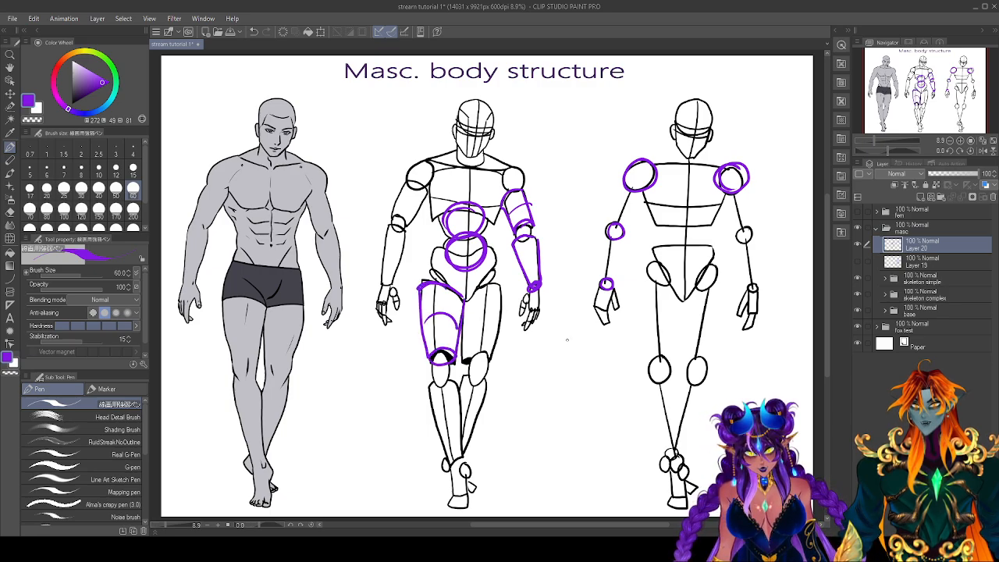
mouse_move(454, 376)
left_mouse_down()
mouse_move(426, 389)
mouse_move(450, 460)
mouse_move(466, 451)
mouse_move(460, 459)
left_mouse_up()
mouse_move(401, 388)
left_mouse_down()
mouse_move(423, 397)
mouse_move(415, 402)
mouse_move(454, 457)
left_mouse_up()
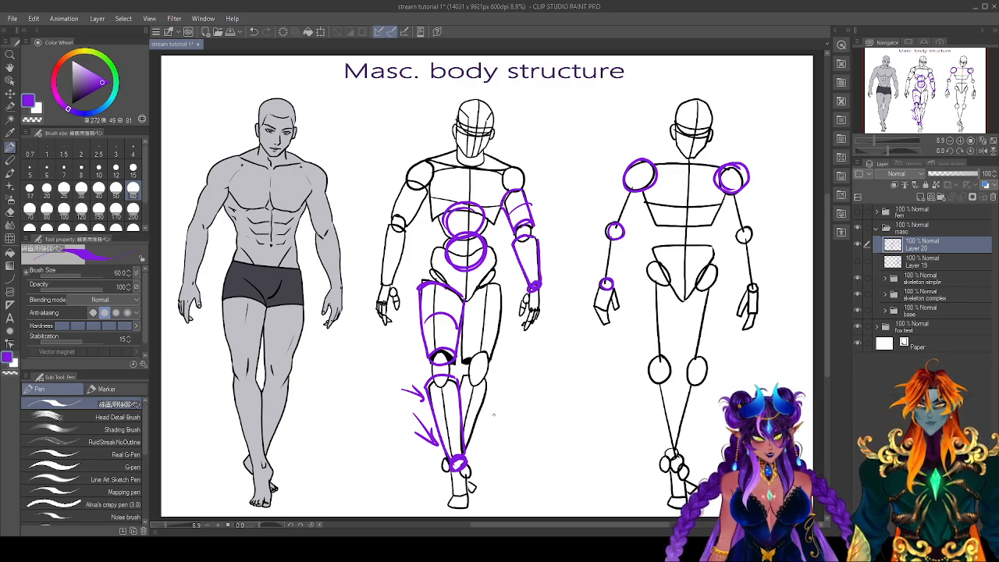
mouse_move(530, 102)
left_mouse_down()
mouse_move(507, 122)
mouse_move(521, 120)
left_mouse_up()
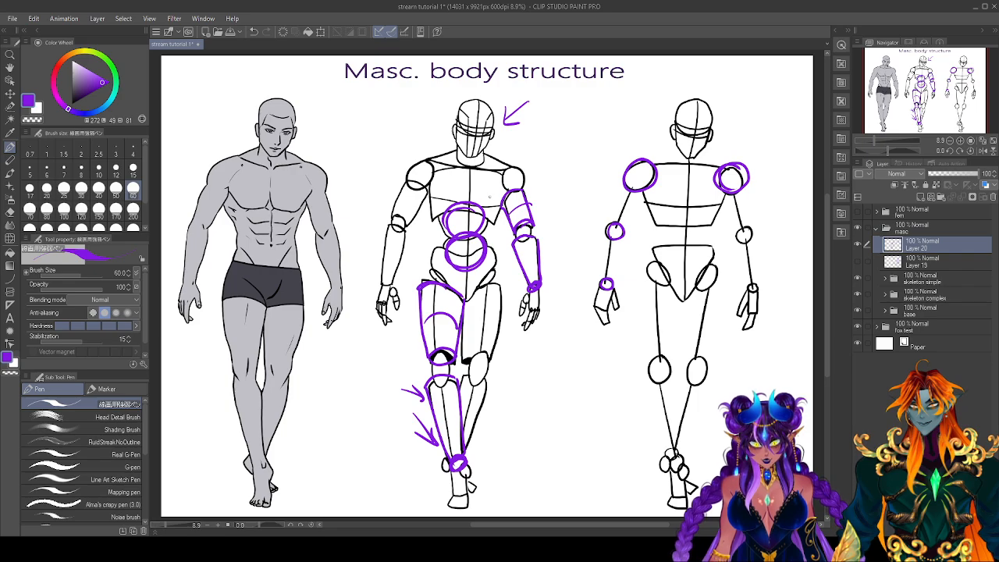
Sketch a purple rectangle with a horizontal dividing line between the middle and skeleton figures, and add red lines across its lower half.
mouse_move(558, 167)
left_mouse_down()
mouse_move(555, 218)
mouse_move(619, 173)
mouse_move(614, 220)
left_mouse_up()
mouse_move(613, 217)
left_mouse_down()
mouse_move(557, 168)
mouse_move(619, 189)
left_mouse_up()
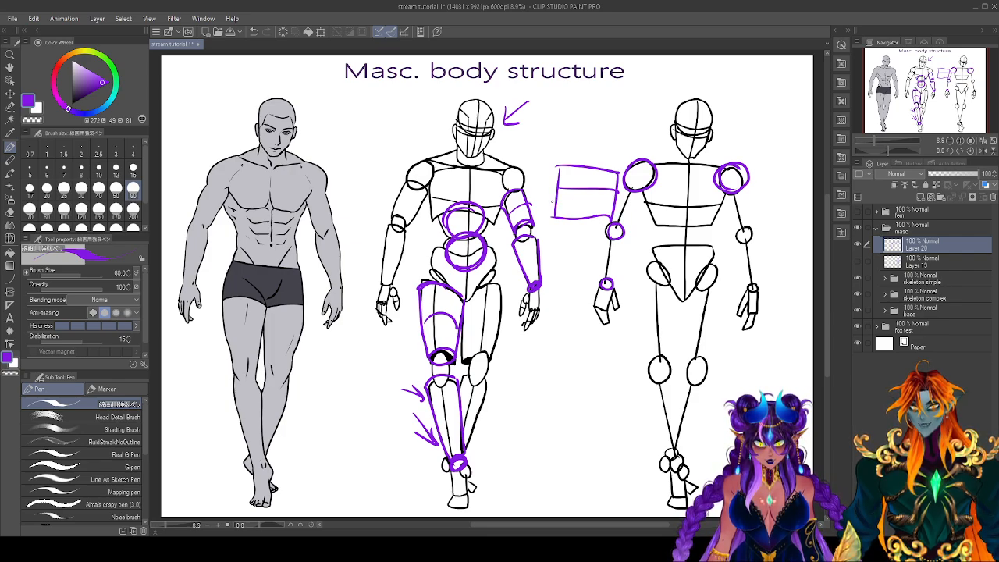
left_click(53, 76)
left_click_drag(555, 201, 618, 202)
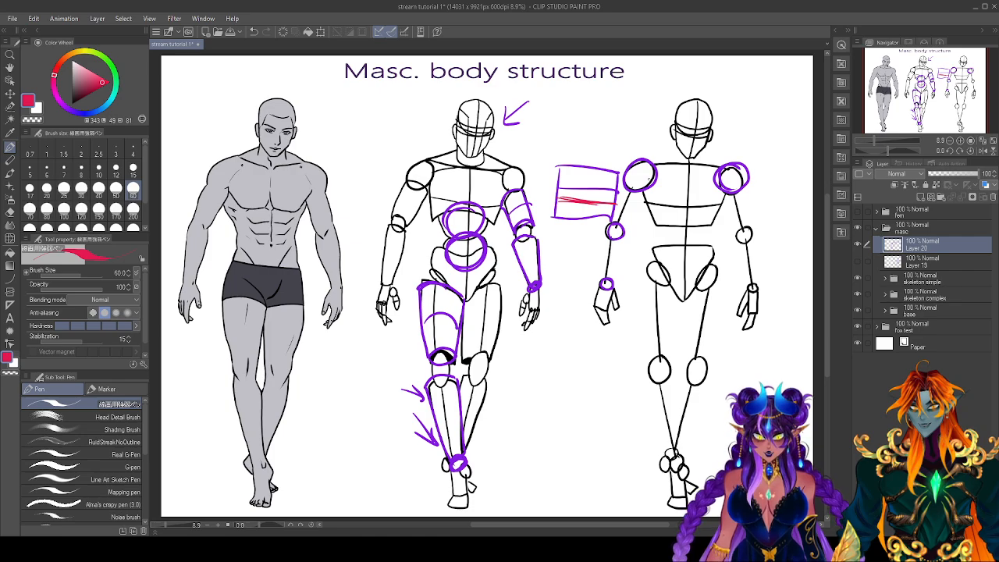
Draw a red curve along the outer edge of the shaded figure's chest, and undo a test line under the pectorals.
left_click_drag(296, 167, 300, 206)
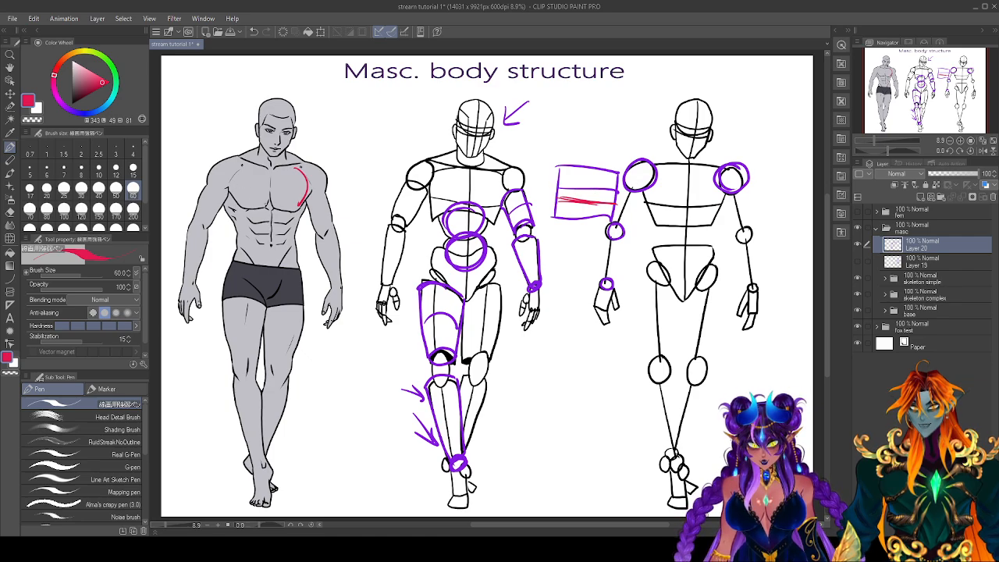
left_click_drag(240, 201, 298, 204)
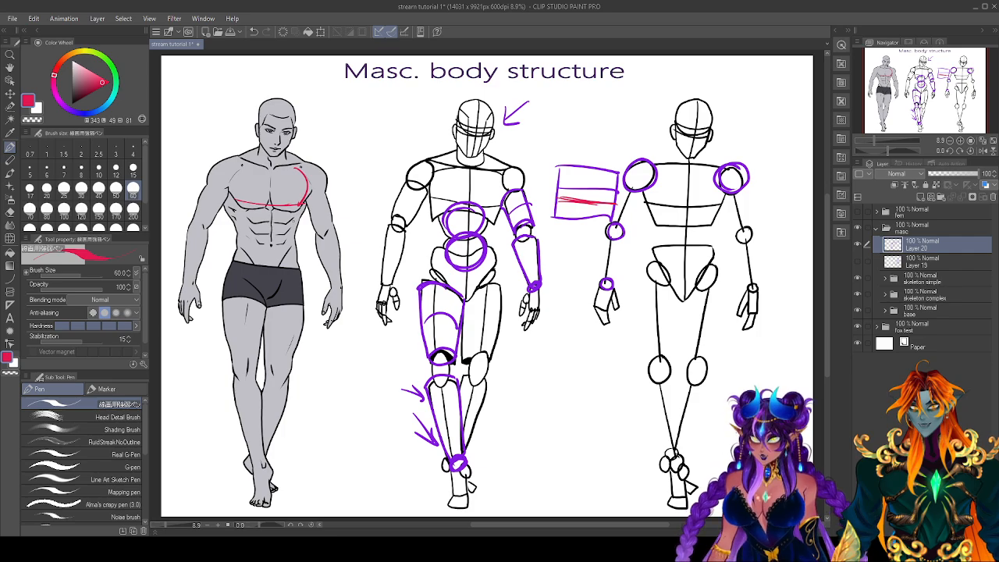
key("ctrl+z")
key("ctrl+z")
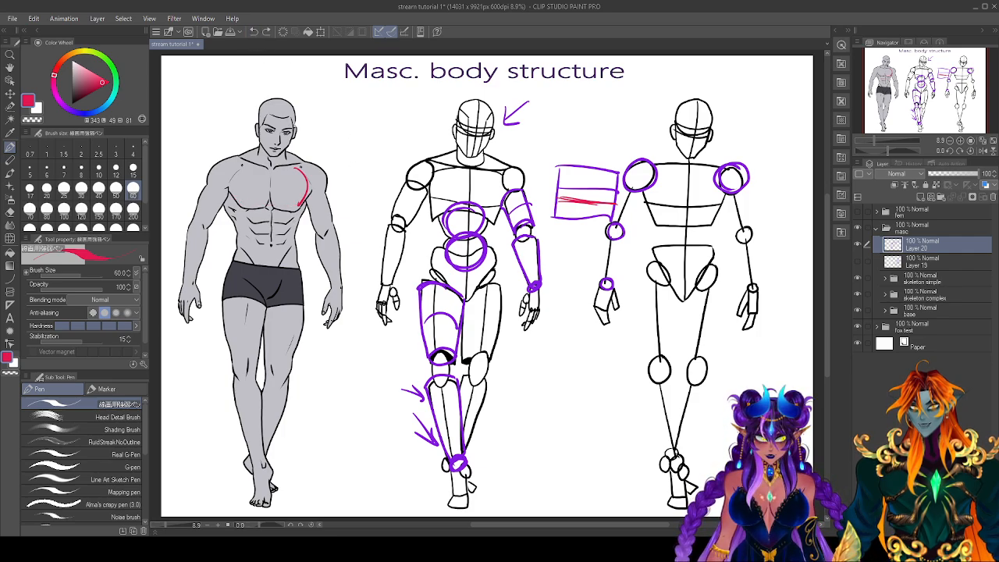
Outline both pectorals of the shaded figure in red with a horizontal line and two nipple dots, and erase the marks.
left_click_drag(231, 187, 306, 187)
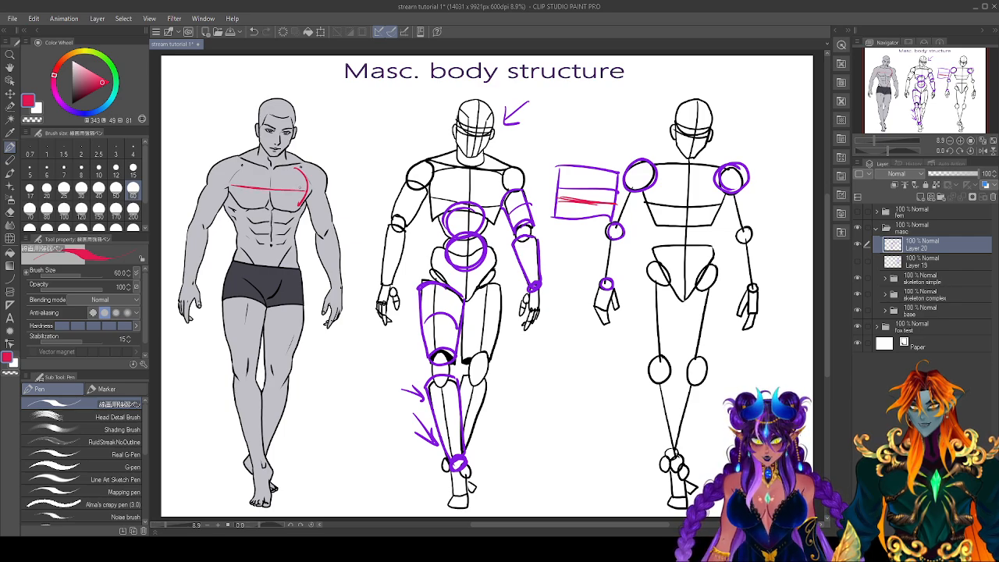
mouse_move(232, 173)
left_mouse_down()
mouse_move(236, 208)
mouse_move(267, 203)
mouse_move(266, 186)
mouse_move(292, 209)
mouse_move(273, 203)
left_mouse_up()
mouse_move(272, 206)
left_mouse_down()
mouse_move(309, 201)
mouse_move(297, 215)
left_mouse_up()
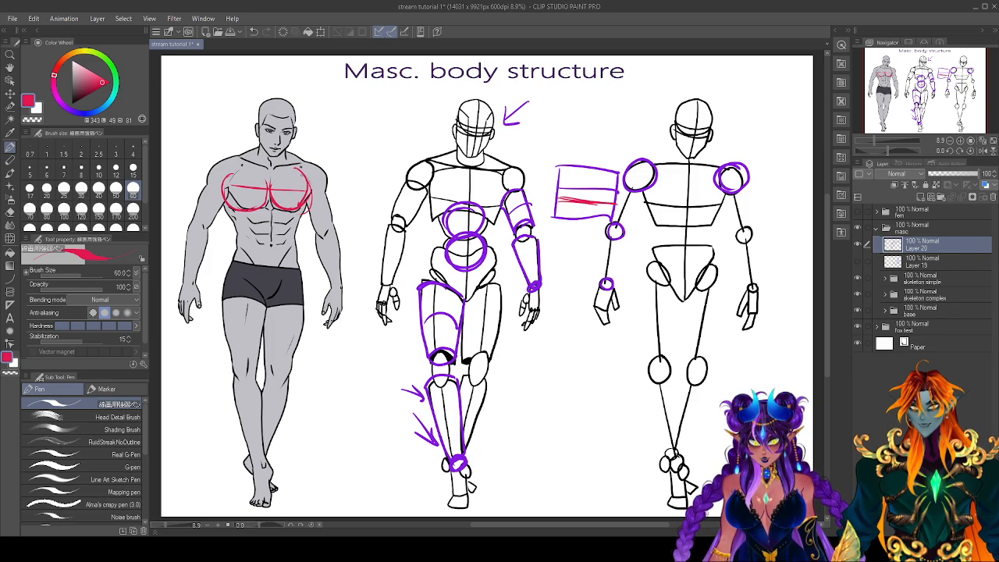
left_click_drag(289, 189, 290, 190)
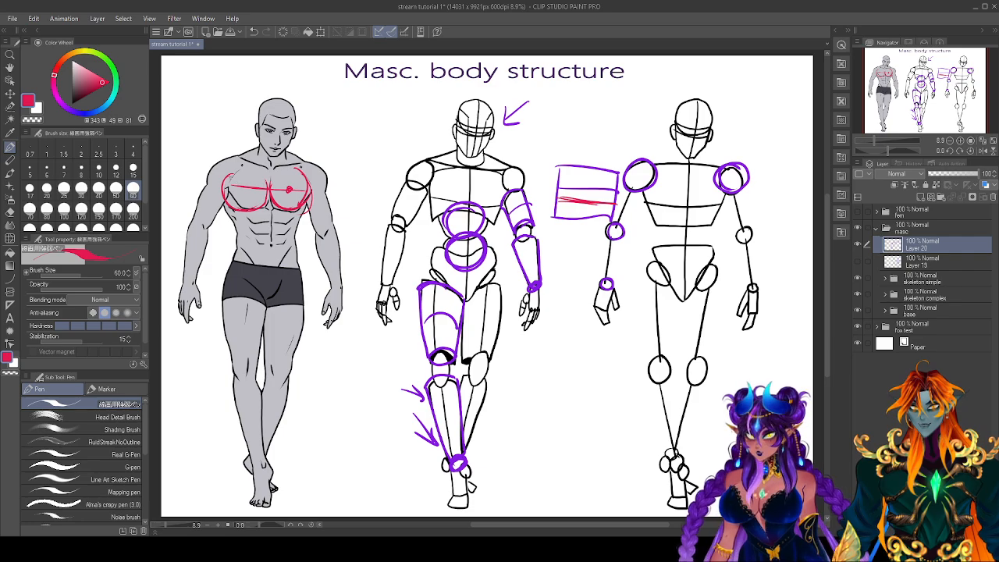
left_click_drag(241, 186, 243, 188)
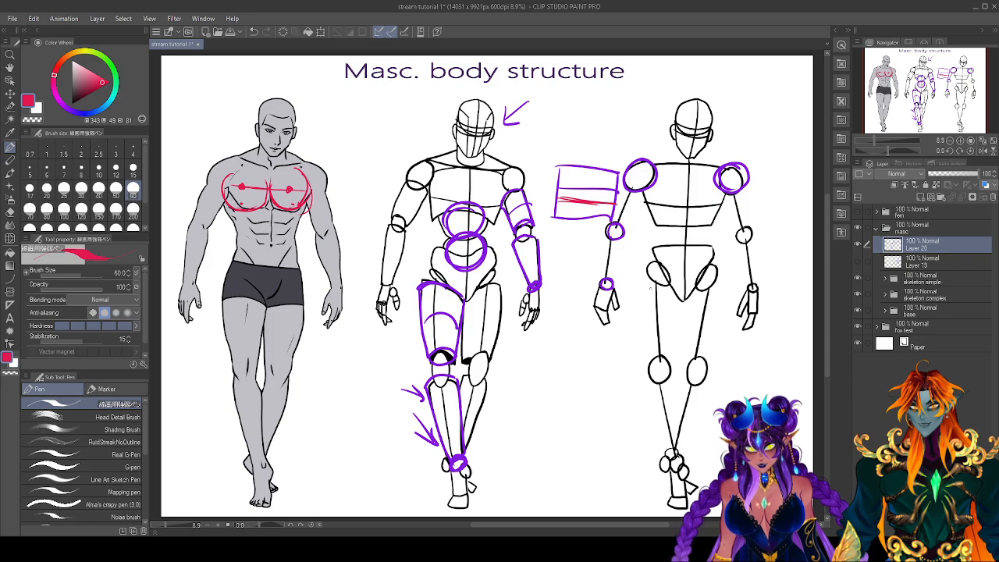
key("e")
mouse_move(228, 169)
left_mouse_down()
mouse_move(232, 211)
mouse_move(298, 160)
mouse_move(287, 190)
mouse_move(304, 187)
mouse_move(300, 210)
left_mouse_up()
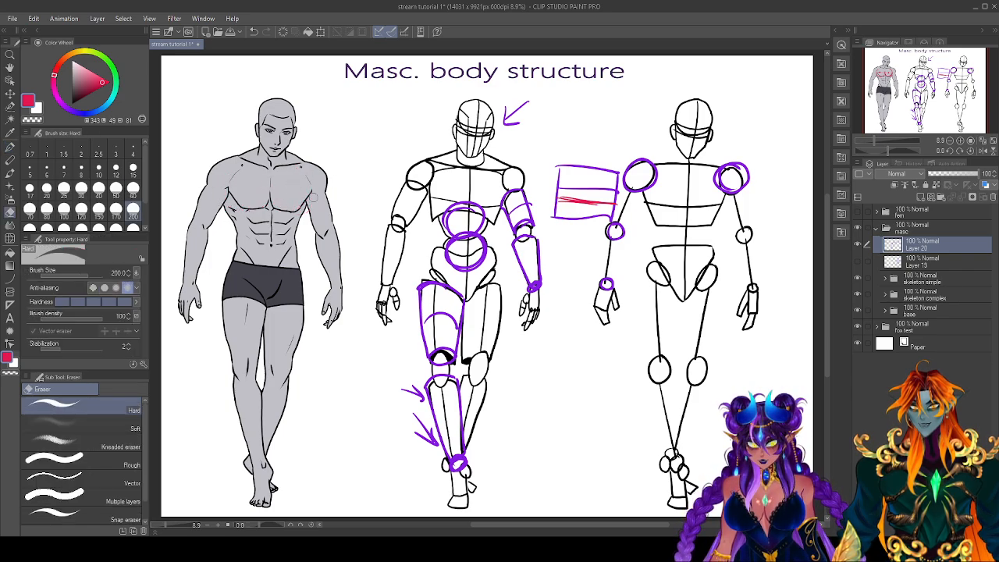
key("p")
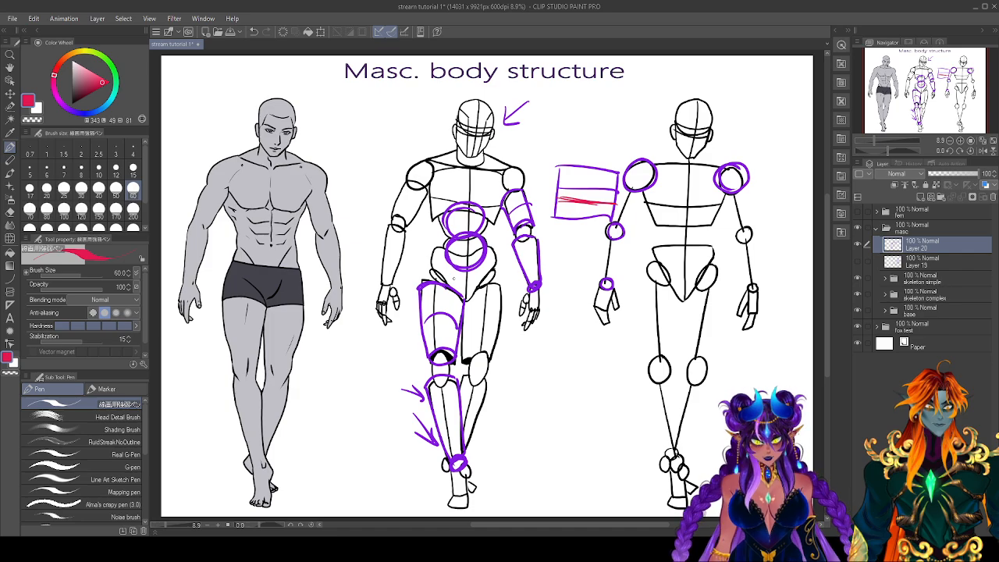
Hide the masc folder, show the fem folder and expand it.
left_click(857, 227)
left_click(858, 211)
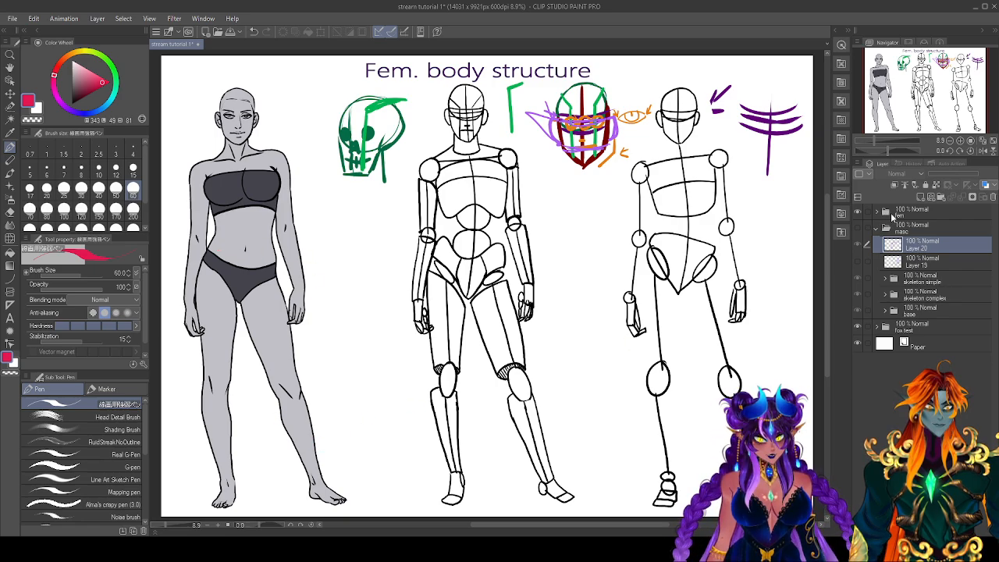
left_click(876, 212)
Clip Layer 18 to the layer below and add a new layer above it in the fem folder.
left_click(928, 228)
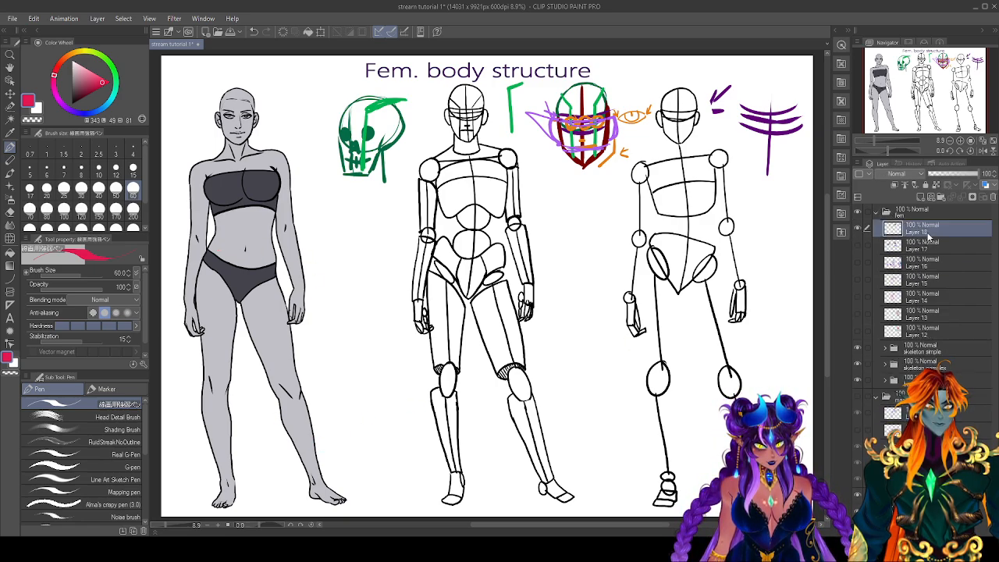
left_click(901, 188)
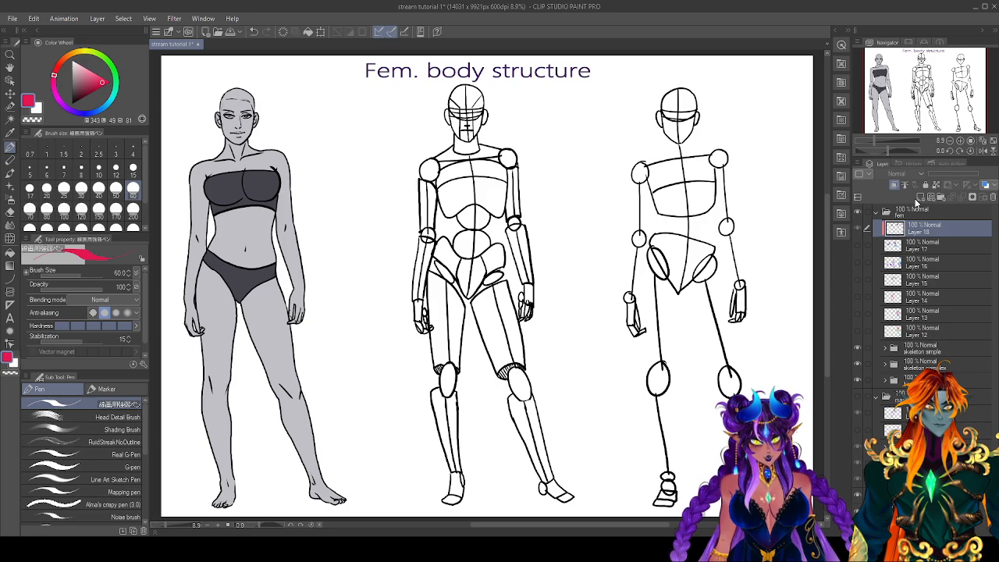
left_click(921, 197)
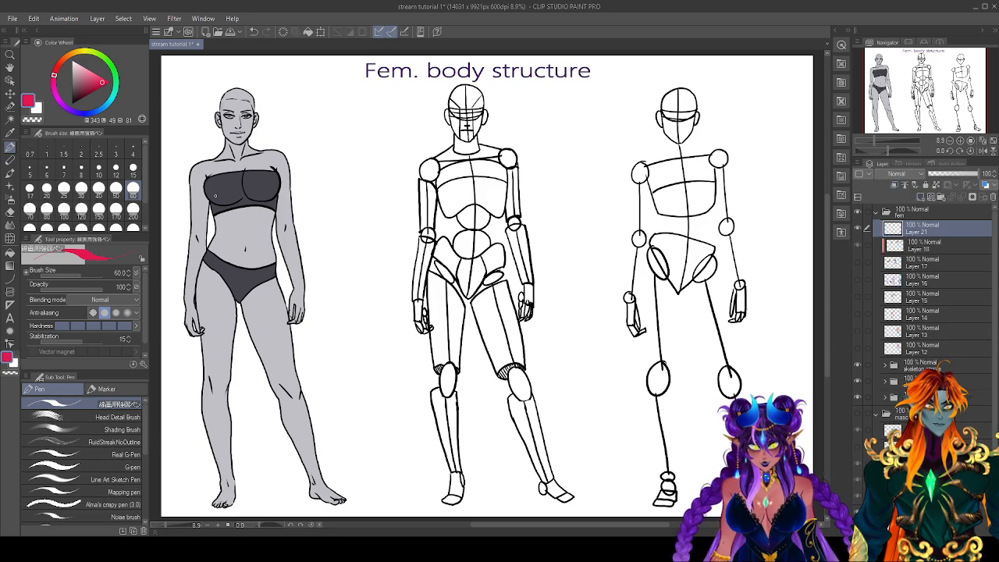
Draw a red curve across the middle figure's upper chest.
left_click_drag(518, 186, 441, 186)
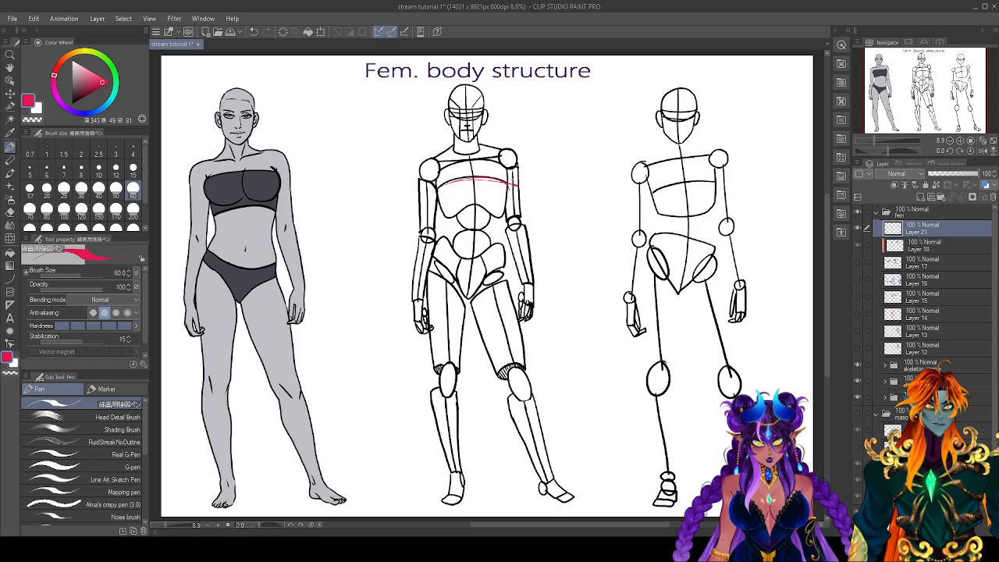
key("ctrl+z")
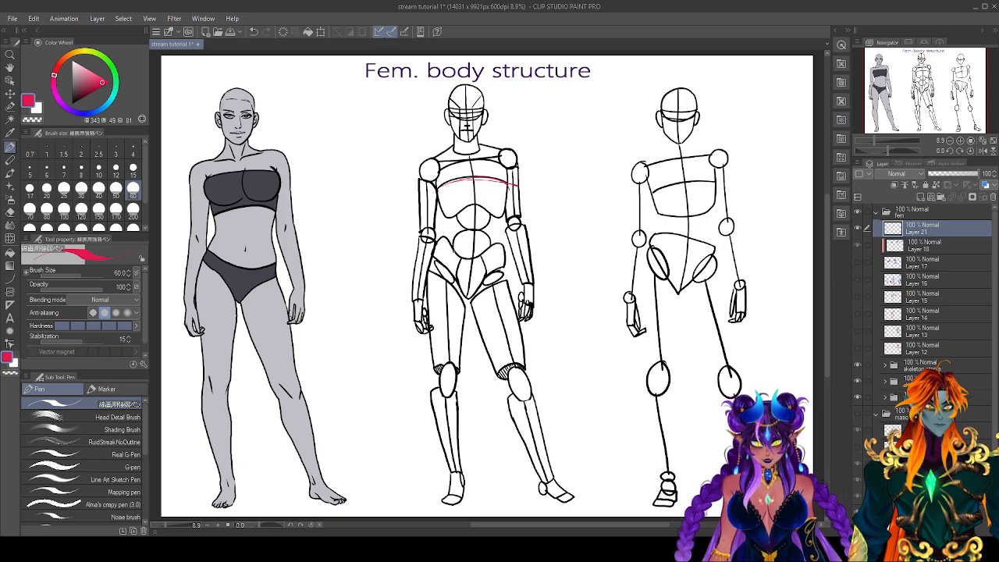
Mark the pelvis and the lower rib cage on the middle figure with red ellipses and contours, and erase them.
mouse_move(446, 242)
left_mouse_down()
mouse_move(434, 239)
mouse_move(442, 236)
mouse_move(439, 263)
mouse_move(473, 292)
mouse_move(505, 249)
left_mouse_up()
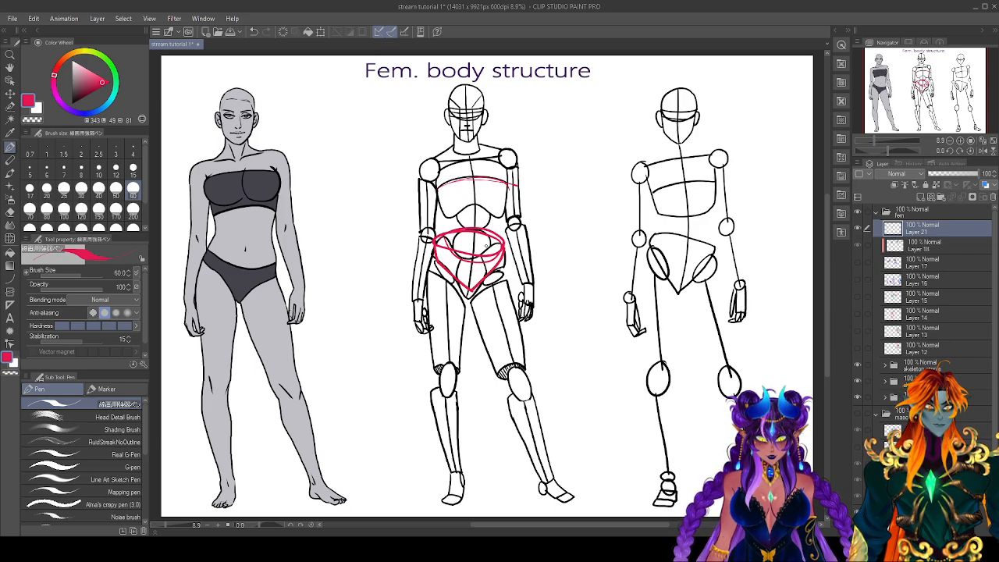
mouse_move(507, 195)
left_mouse_down()
mouse_move(452, 210)
mouse_move(505, 201)
left_mouse_up()
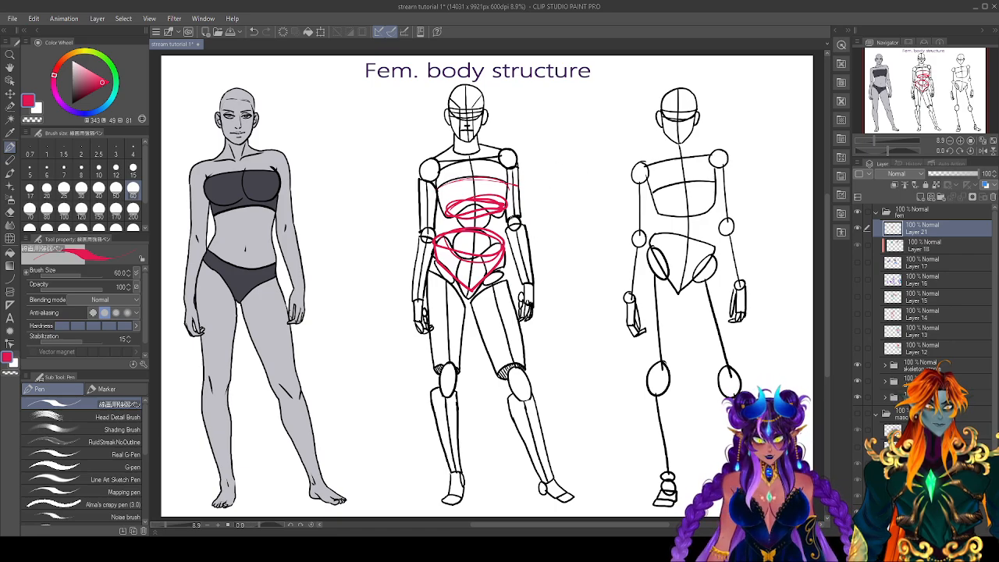
key("e")
mouse_move(456, 204)
left_mouse_down()
mouse_move(499, 196)
mouse_move(449, 234)
mouse_move(490, 248)
mouse_move(477, 283)
mouse_move(461, 290)
left_mouse_up()
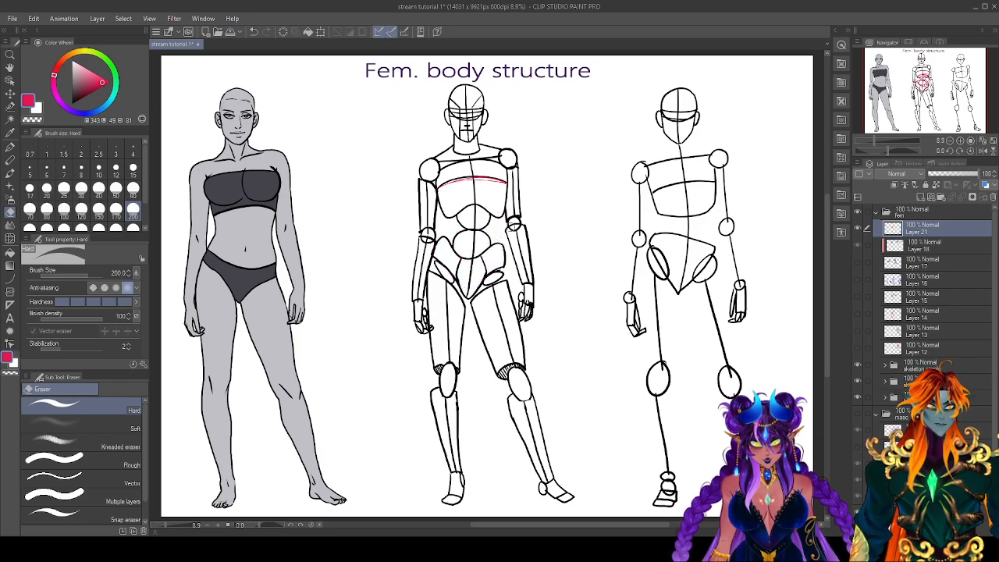
Draw red rounded breast outlines over the shaded figure's top, and erase them.
key("p")
mouse_move(218, 173)
left_mouse_down()
mouse_move(204, 186)
mouse_move(238, 204)
mouse_move(269, 178)
mouse_move(242, 183)
mouse_move(280, 187)
left_mouse_up()
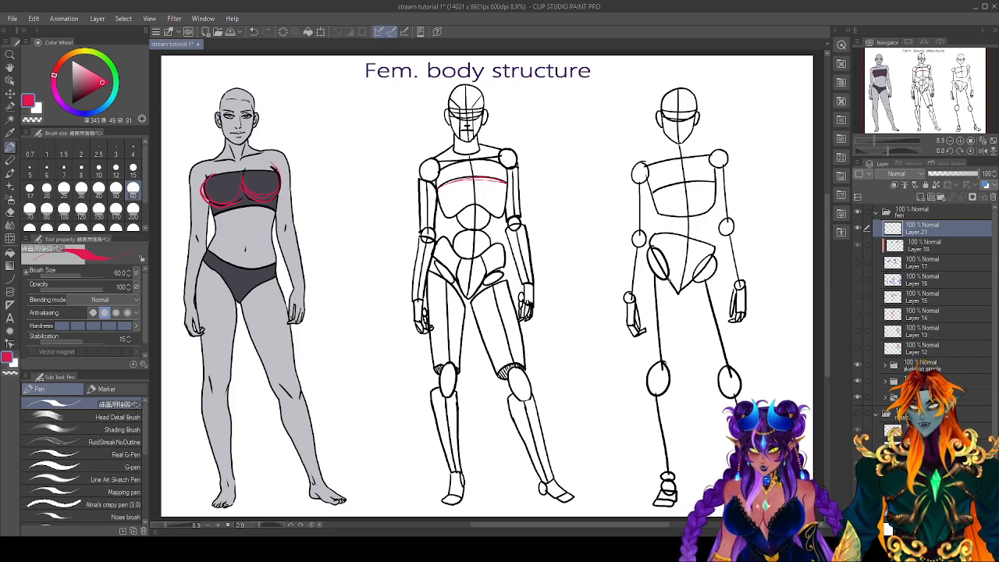
key("e")
left_click_drag(197, 192, 211, 187)
mouse_move(250, 156)
left_mouse_down()
mouse_move(237, 218)
mouse_move(266, 198)
left_mouse_up()
key("p")
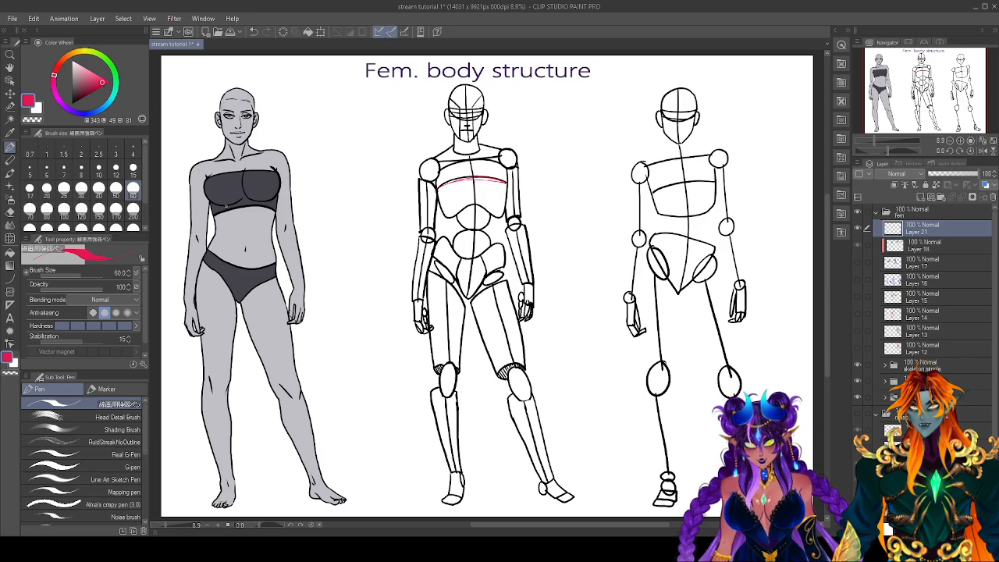
Draw two red circles for the breasts on the shaded figure and connect them to the upper chest with curved lines.
mouse_move(216, 195)
left_mouse_down()
mouse_move(205, 208)
mouse_move(234, 211)
mouse_move(211, 190)
mouse_move(271, 209)
mouse_move(262, 207)
mouse_move(277, 200)
left_mouse_up()
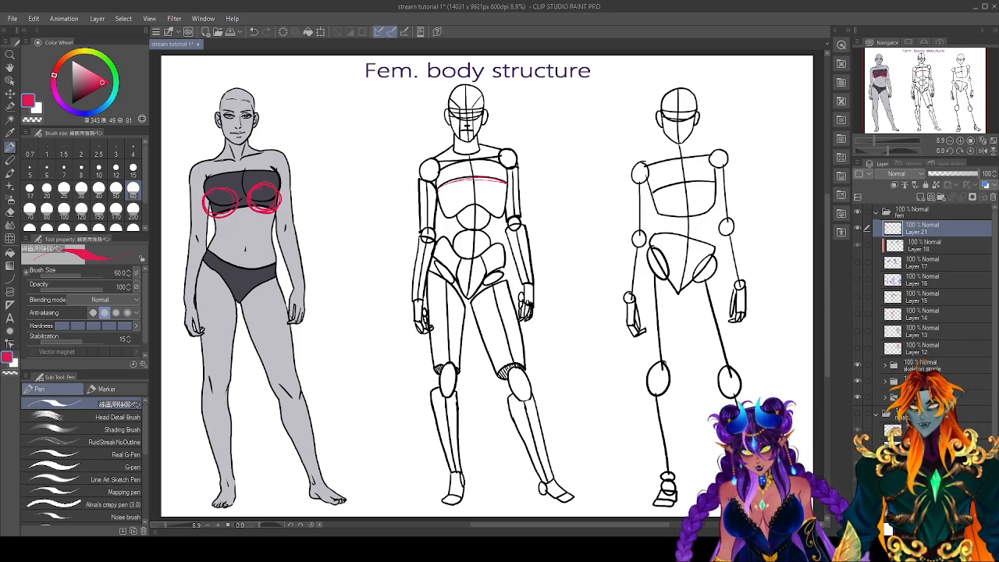
left_click_drag(274, 166, 284, 205)
mouse_move(244, 176)
left_mouse_down()
mouse_move(270, 194)
mouse_move(224, 190)
mouse_move(234, 181)
mouse_move(236, 190)
mouse_move(209, 174)
left_mouse_up()
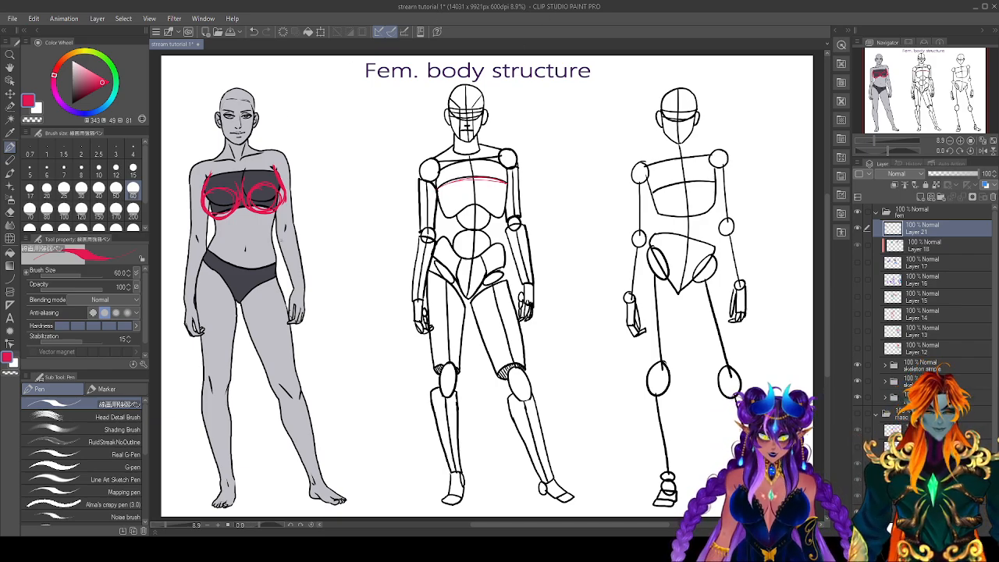
Draw two red breast circles on the middle figure's rib cage and connect them to the upper chest with curves.
mouse_move(436, 173)
left_mouse_down()
mouse_move(429, 205)
mouse_move(464, 207)
mouse_move(454, 184)
mouse_move(449, 215)
left_mouse_up()
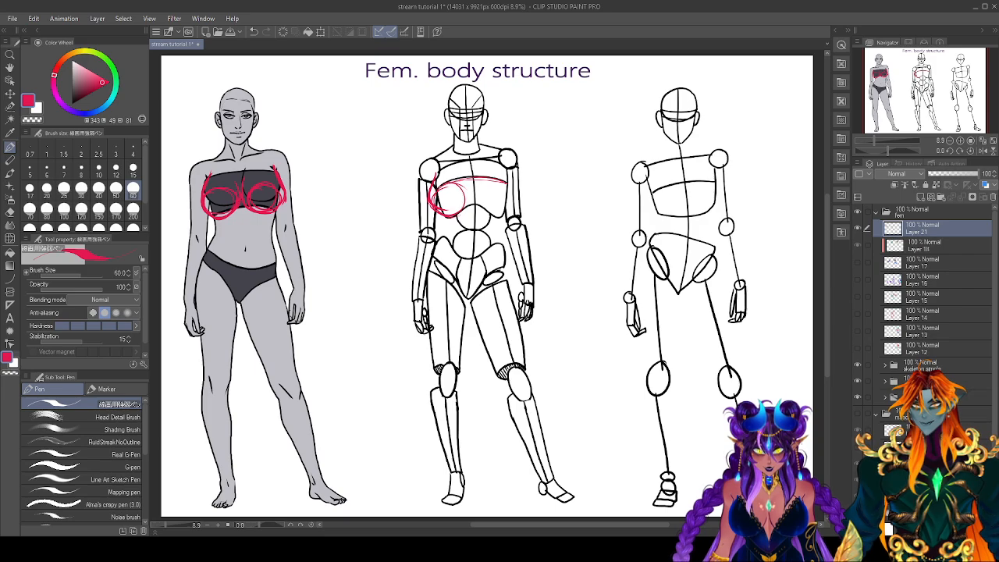
left_click_drag(484, 184, 506, 209)
mouse_move(506, 166)
left_mouse_down()
mouse_move(515, 195)
mouse_move(479, 212)
mouse_move(475, 173)
left_mouse_up()
mouse_move(473, 178)
left_mouse_down()
mouse_move(473, 197)
mouse_move(501, 213)
mouse_move(429, 192)
left_mouse_up()
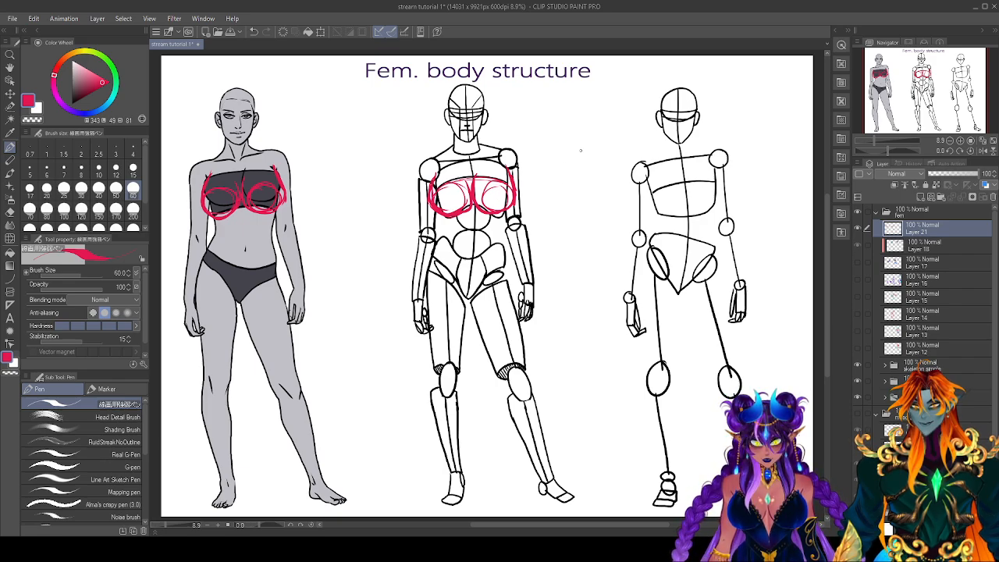
Draw a red sphere between the middle and skeleton figures, with vertical and horizontal contour lines wrapping around it.
mouse_move(585, 136)
left_mouse_down()
mouse_move(558, 160)
mouse_move(584, 190)
left_mouse_up()
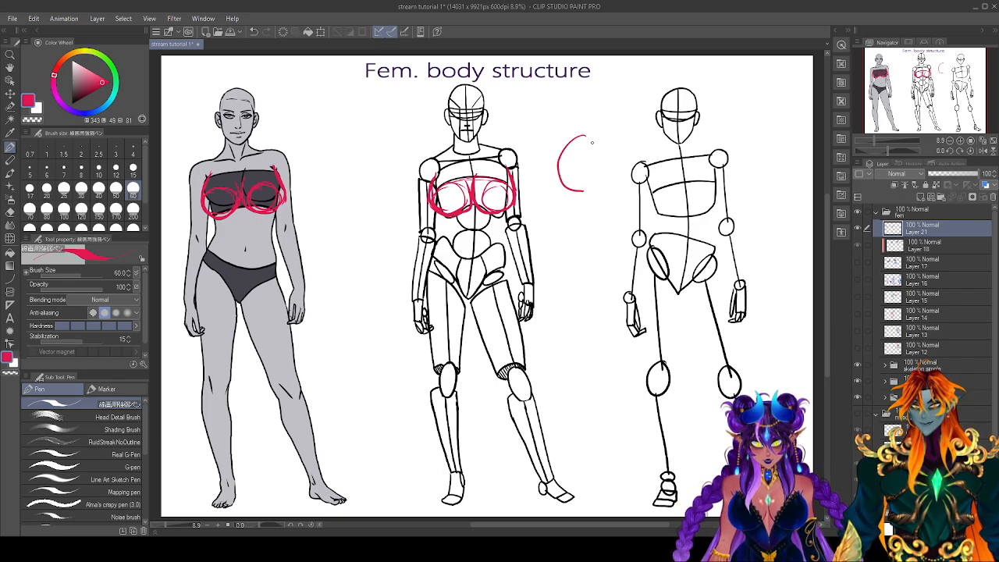
mouse_move(590, 134)
left_mouse_down()
mouse_move(614, 184)
mouse_move(576, 134)
mouse_move(589, 194)
mouse_move(624, 158)
left_mouse_up()
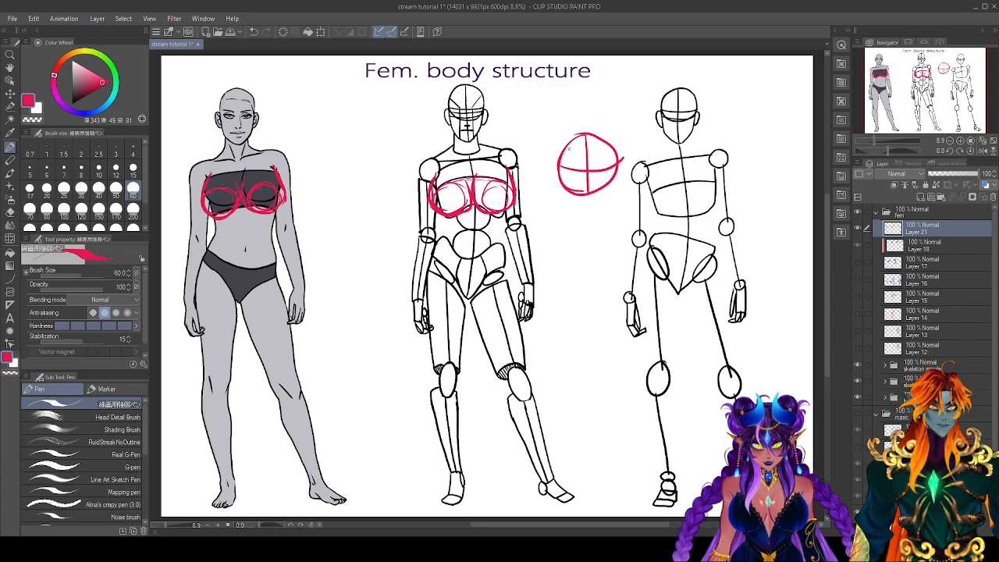
left_click_drag(565, 149, 613, 145)
left_click_drag(561, 178, 612, 183)
left_click_drag(596, 138, 606, 184)
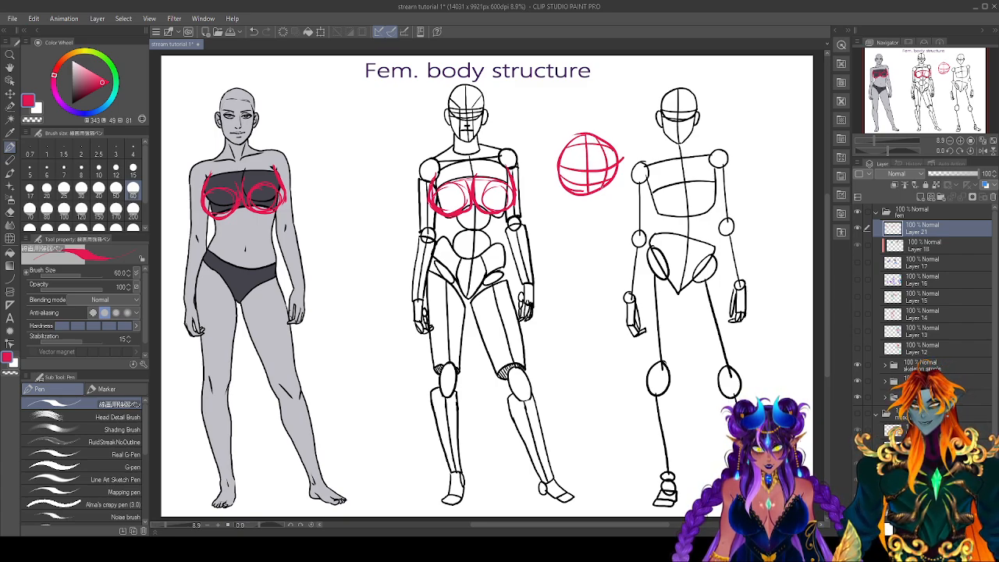
left_click_drag(571, 139, 574, 192)
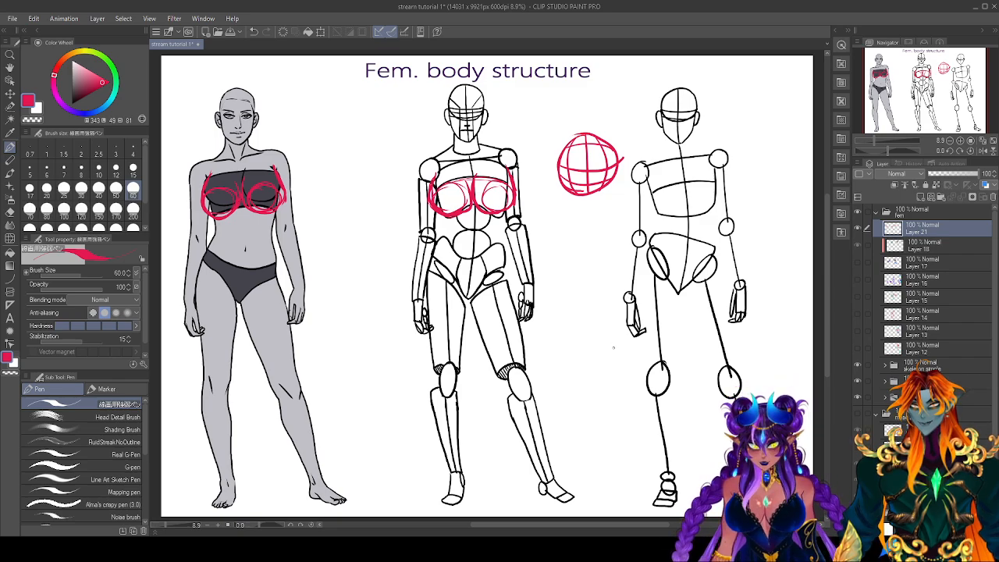
Draw a red downward arrow beside the middle figure's chest and curved direction lines across the breasts of both figures.
mouse_move(536, 160)
left_mouse_down()
mouse_move(536, 191)
mouse_move(544, 180)
left_mouse_up()
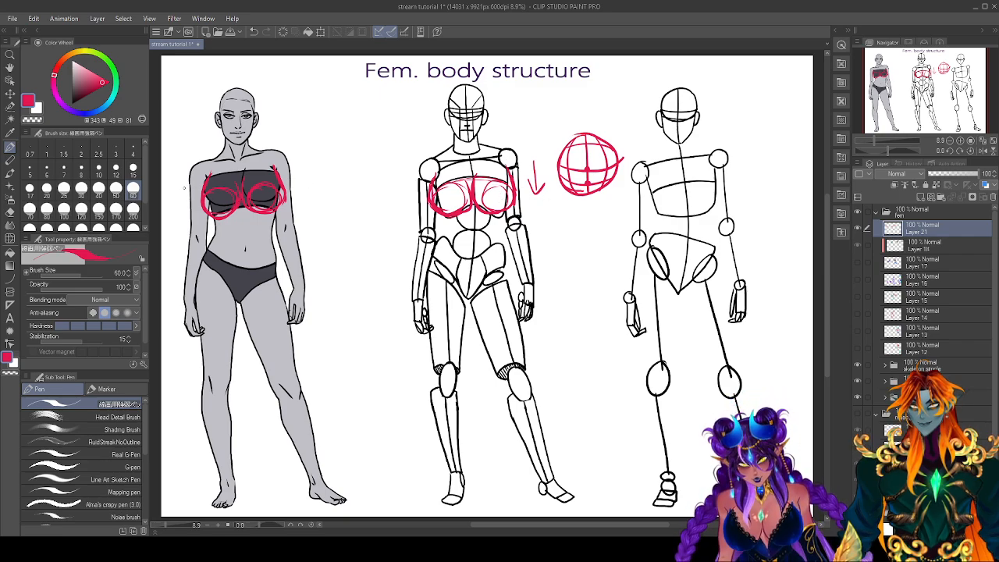
mouse_move(227, 201)
left_mouse_down()
mouse_move(193, 192)
mouse_move(314, 188)
left_mouse_up()
left_click_drag(438, 202, 544, 185)
left_click_drag(403, 186, 515, 199)
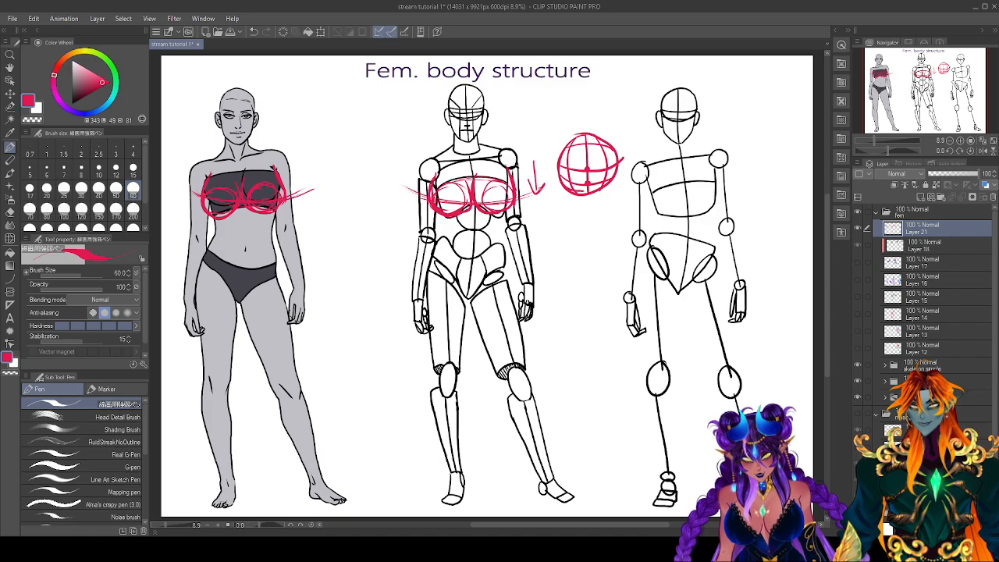
Add small red marks on the middle figure's breasts and hide the red annotation layer, Layer 21.
left_click_drag(444, 199, 454, 204)
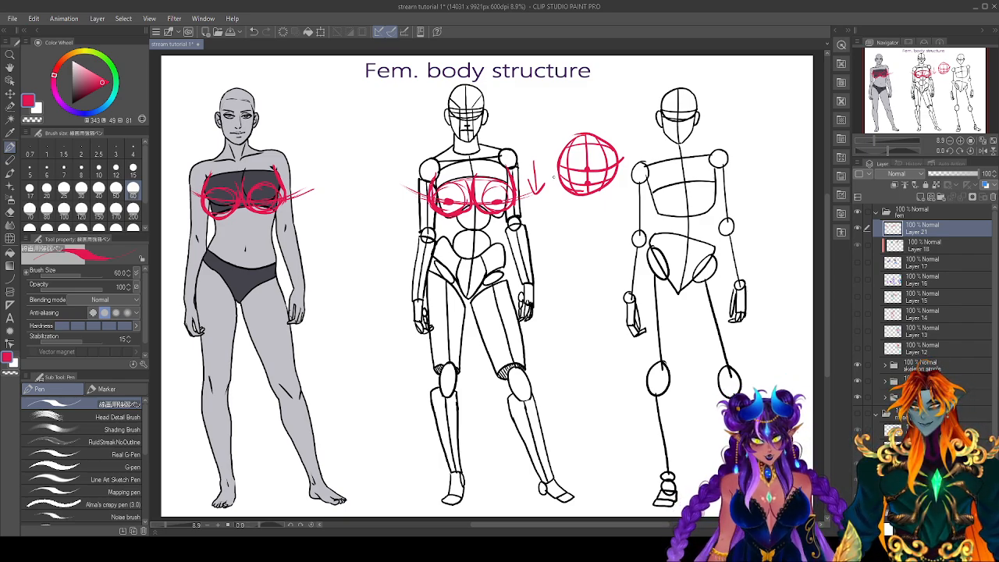
left_click(858, 229)
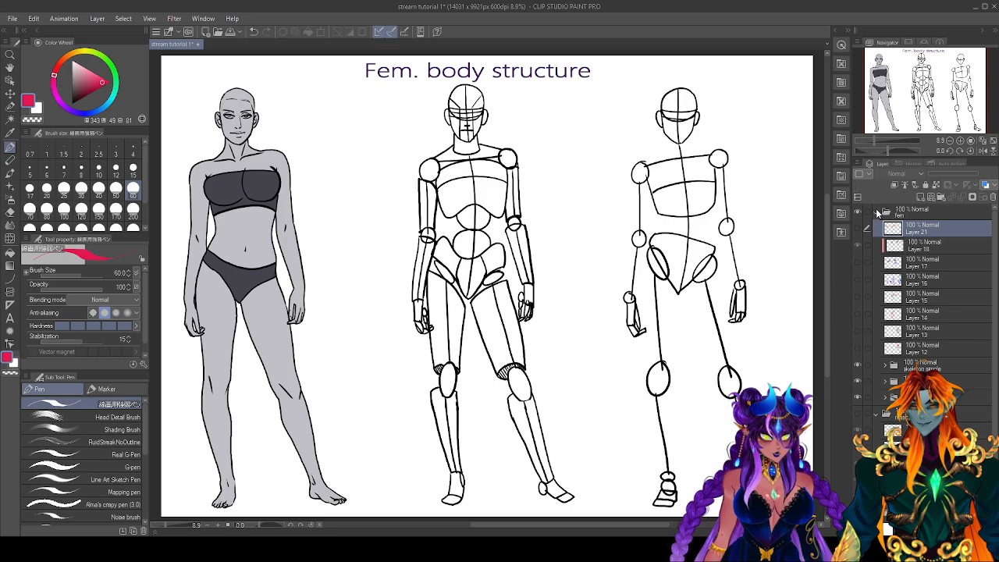
Switch from the fem sheet to the masc sheet with Layer 20 active, and save the document.
left_click(876, 213)
left_click(933, 243)
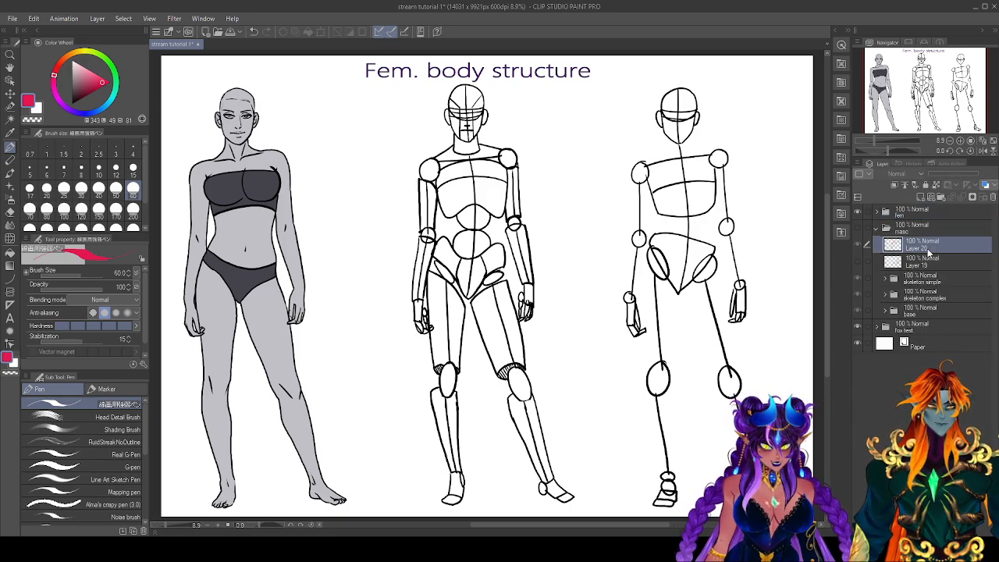
left_click(858, 212)
left_click(858, 227)
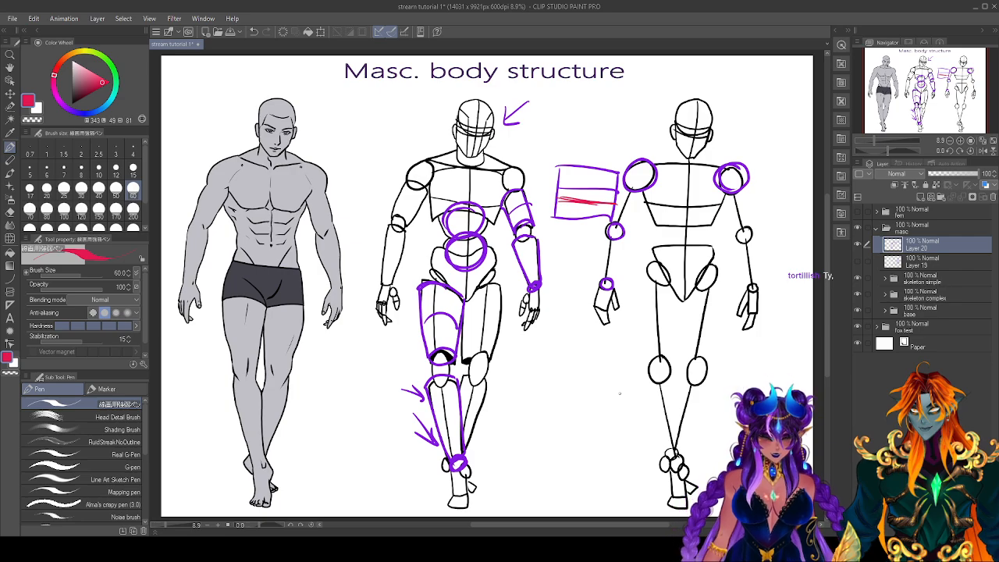
key("ctrl+s")
left_click(619, 394)
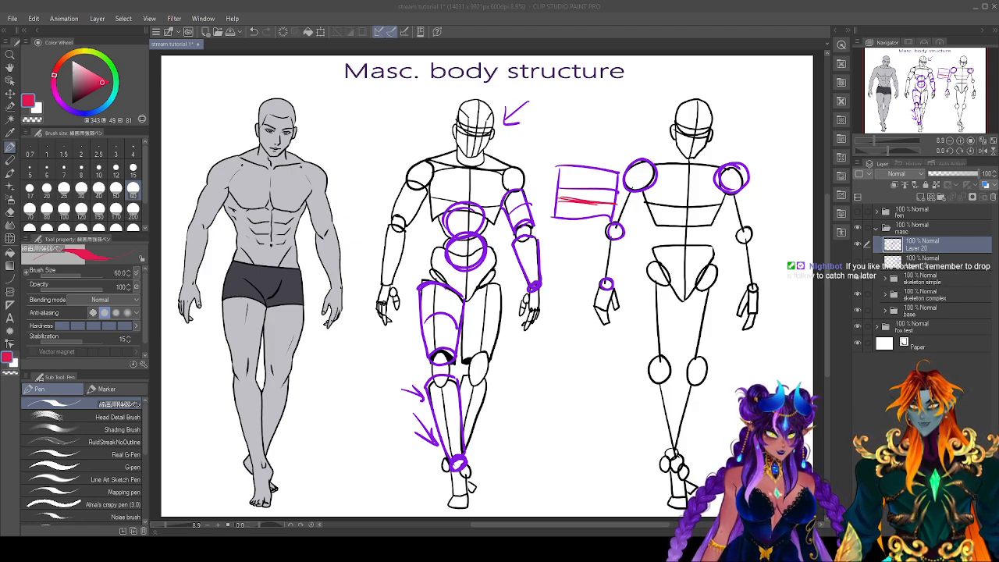
Collapse and hide the masc folder, and expand the fox test folder.
left_click(876, 229)
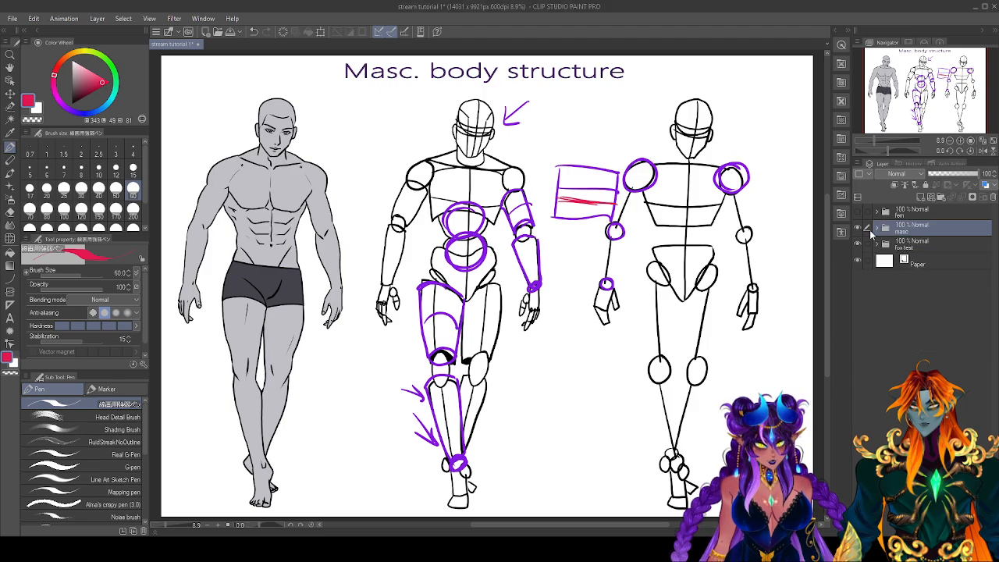
left_click(858, 227)
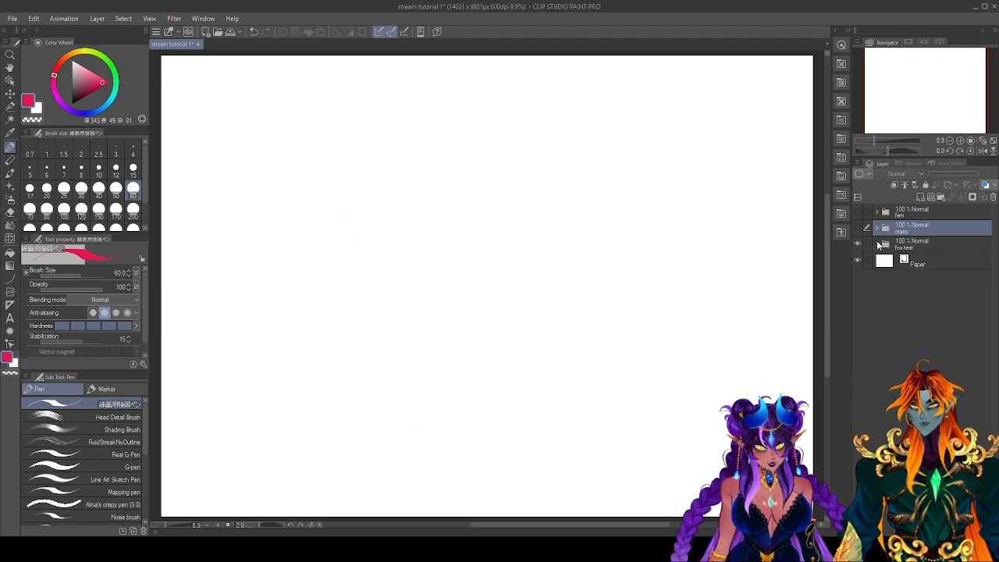
left_click(877, 246)
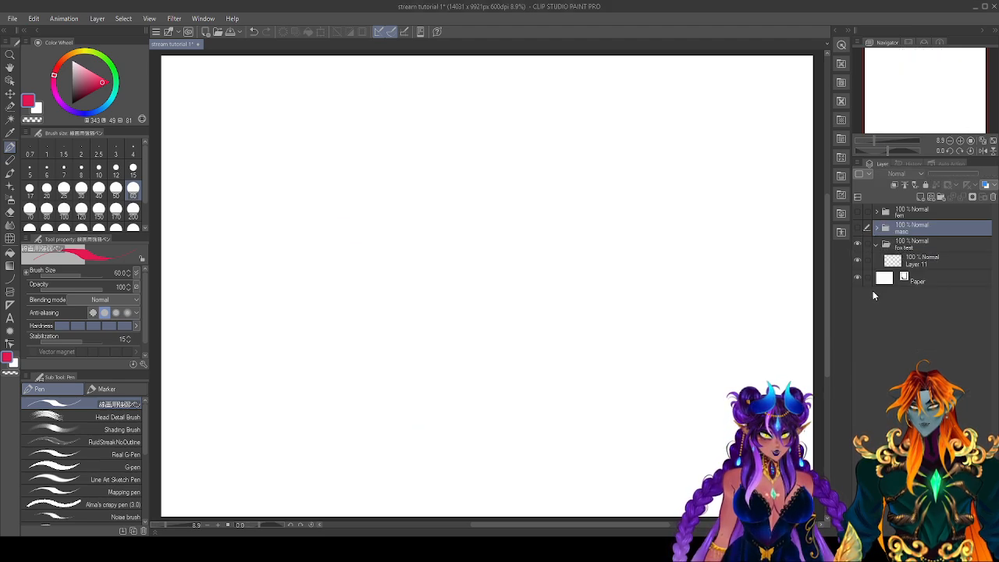
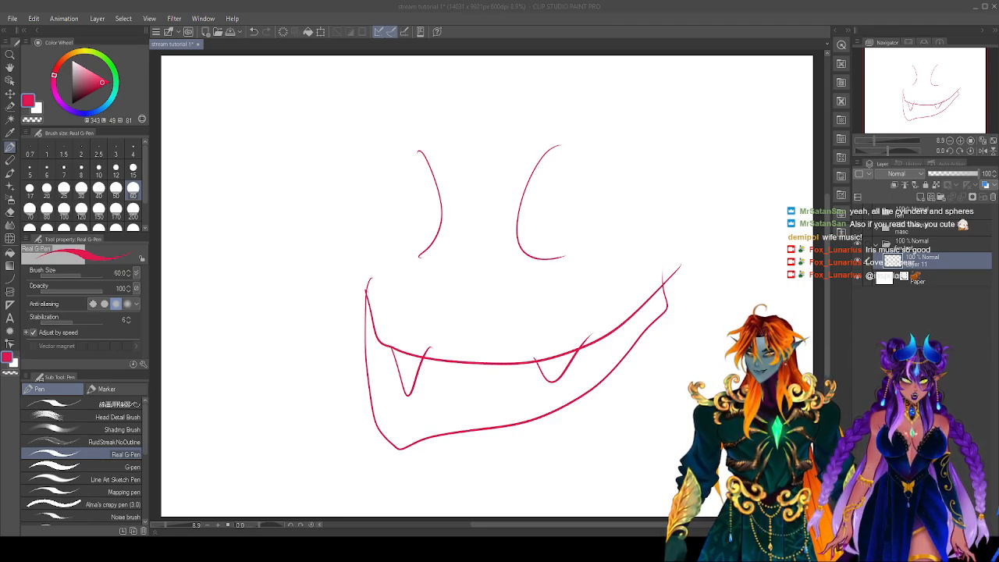
Add a curved nose, the outer eye outlines and line pupils to the red doodled face.
mouse_move(475, 198)
left_mouse_down()
mouse_move(470, 248)
mouse_move(507, 315)
left_mouse_up()
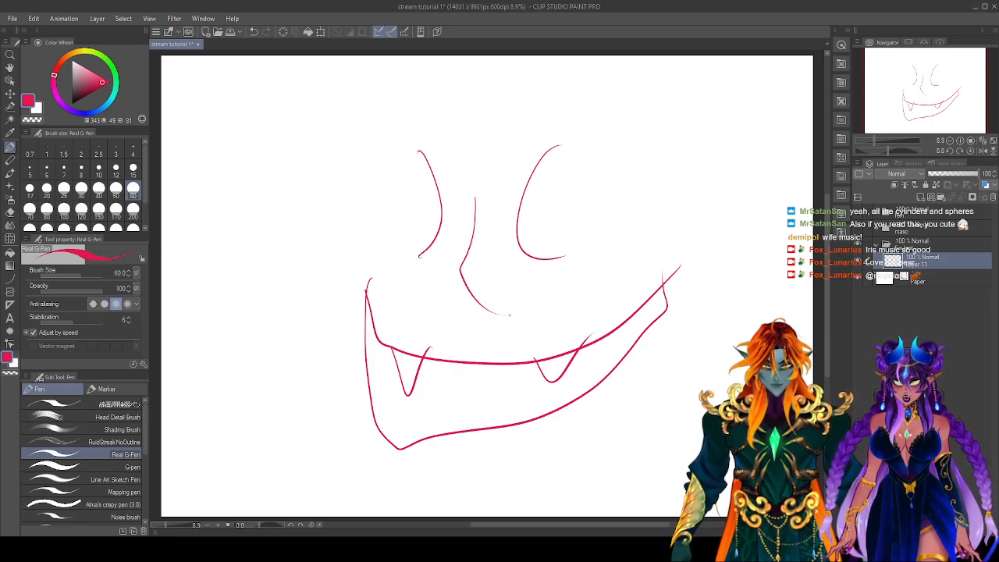
left_click_drag(580, 173, 578, 221)
left_click_drag(606, 153, 615, 258)
mouse_move(362, 151)
left_mouse_down()
mouse_move(353, 161)
mouse_move(359, 237)
left_mouse_up()
left_click_drag(397, 181, 396, 219)
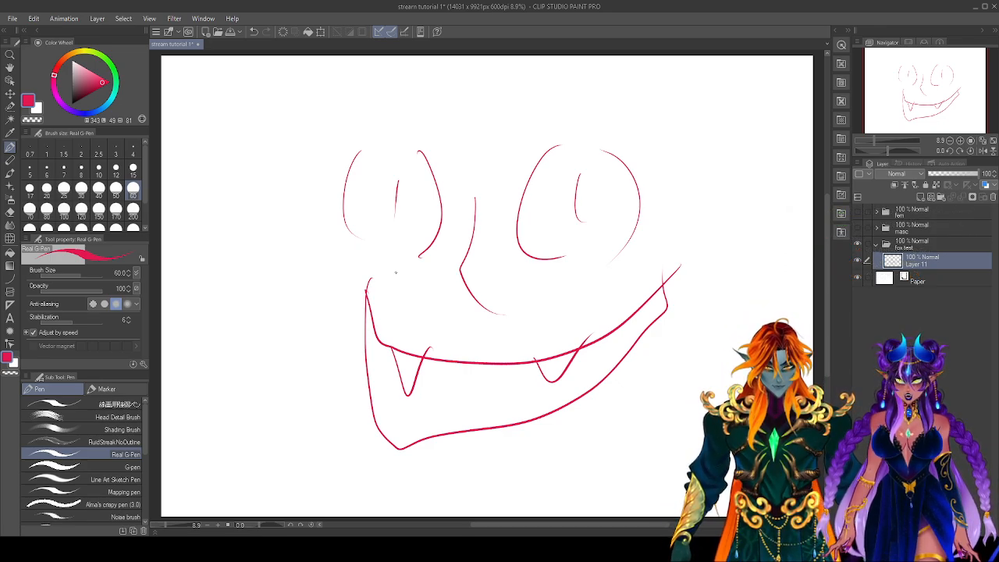
Draw a tongue hanging over the doodled face's lower lip, erase the lip line inside it, and try a circle around the nose.
left_click_drag(460, 416, 479, 483)
mouse_move(519, 415)
left_mouse_down()
mouse_move(504, 472)
mouse_move(483, 489)
mouse_move(492, 473)
left_mouse_up()
key("e")
mouse_move(490, 436)
left_mouse_down()
mouse_move(467, 433)
mouse_move(515, 425)
left_mouse_up()
key("p")
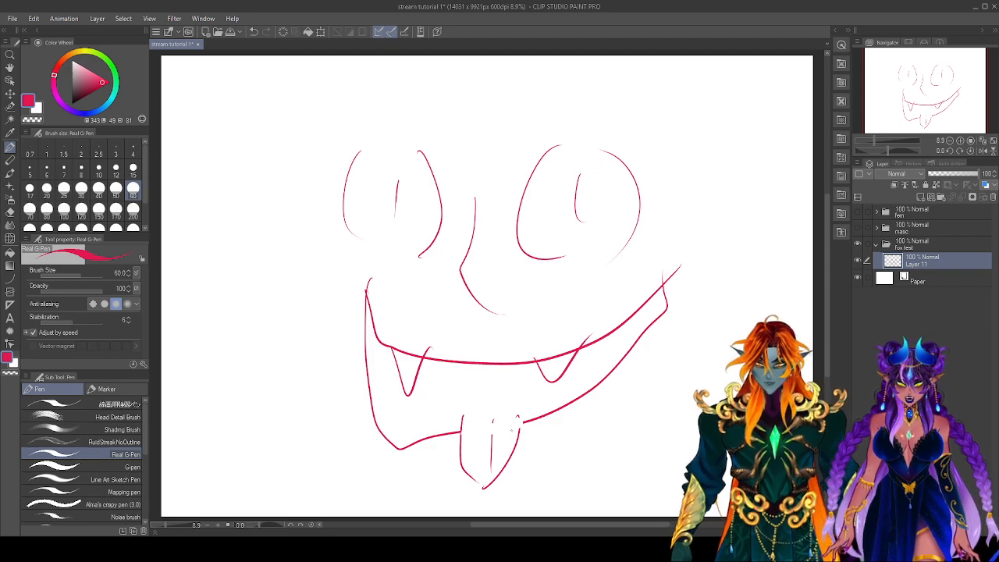
mouse_move(493, 150)
left_mouse_down()
mouse_move(435, 219)
mouse_move(482, 149)
left_mouse_up()
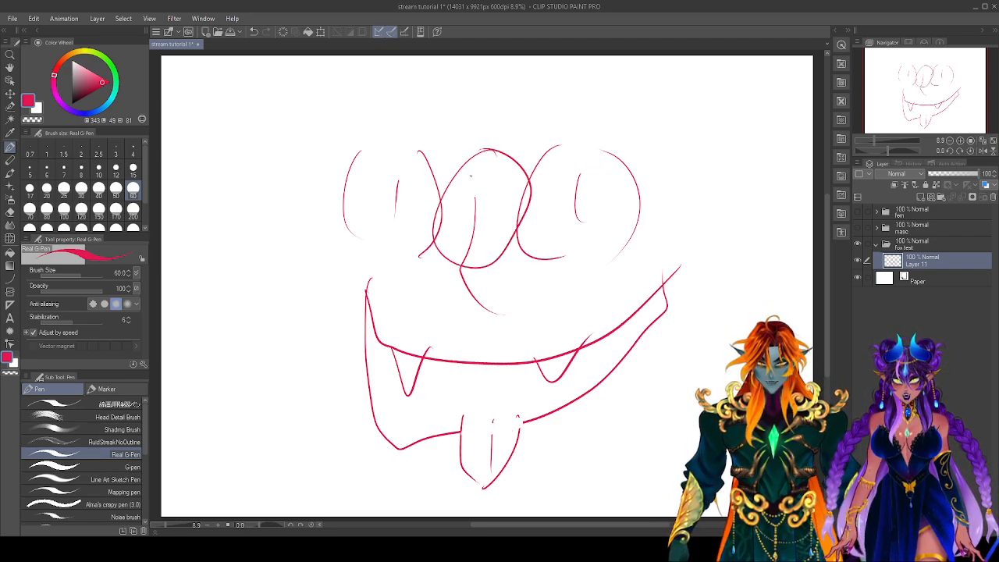
key("ctrl+z")
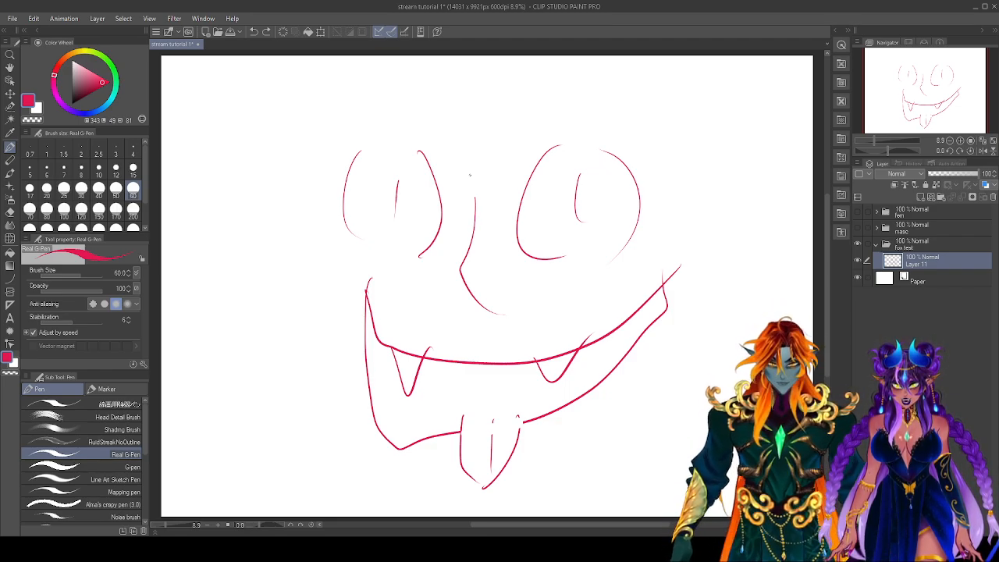
Clear the doodled face from Layer 11 and set the drawing color to black.
key("Delete")
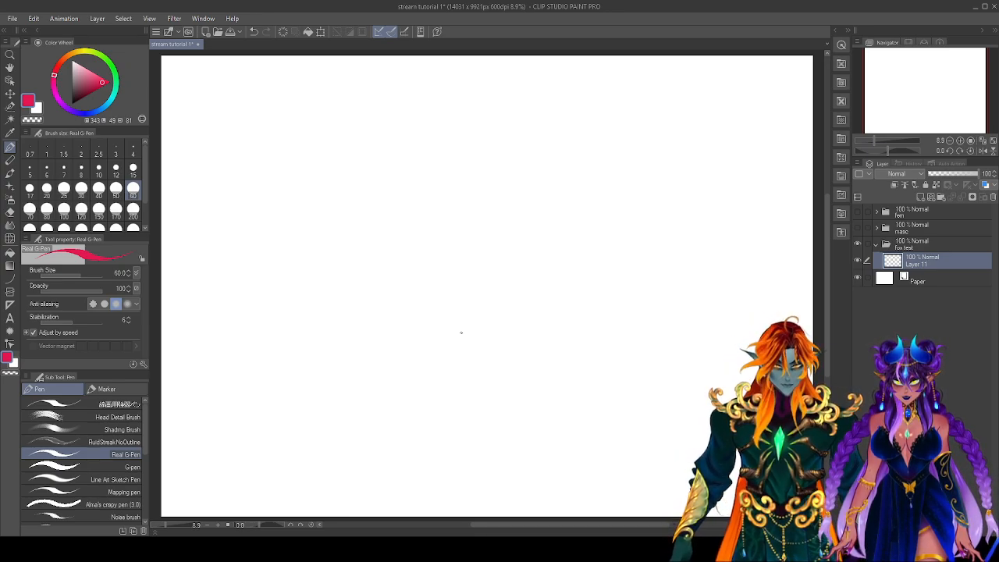
left_click_drag(78, 87, 62, 115)
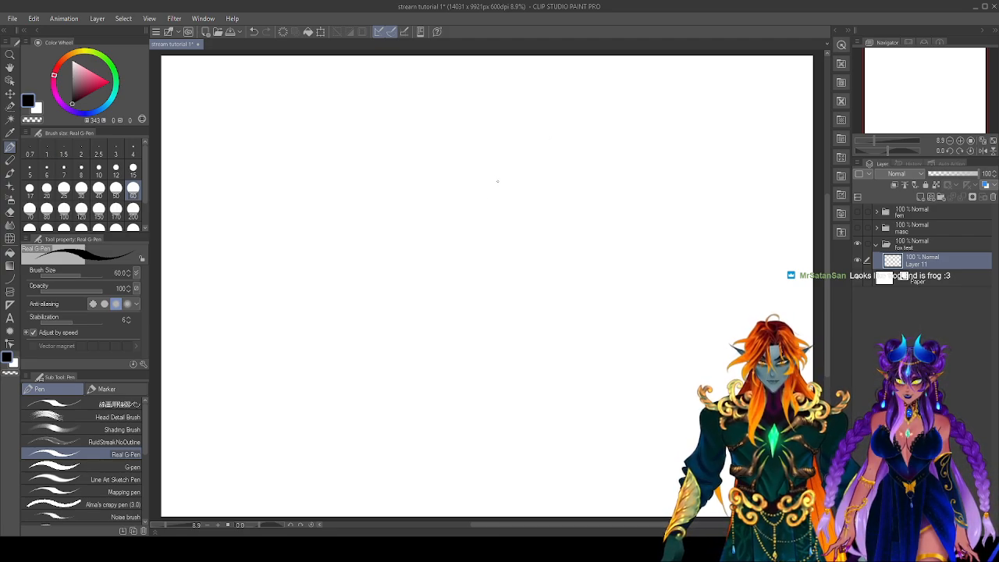
mouse_move(508, 141)
left_mouse_down()
mouse_move(555, 159)
mouse_move(508, 138)
mouse_move(533, 167)
mouse_move(504, 139)
left_mouse_up()
key("ctrl+z")
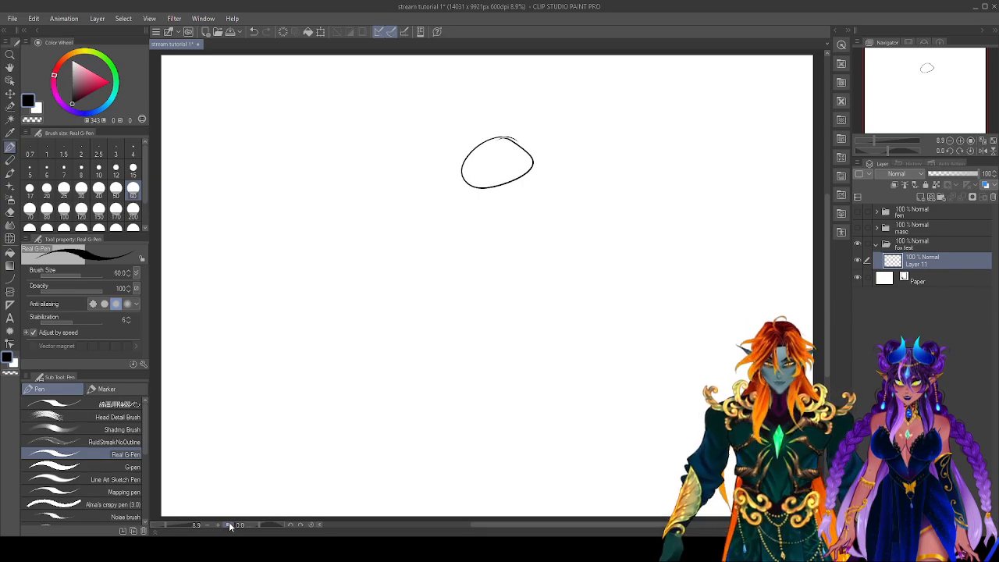
left_click(230, 526)
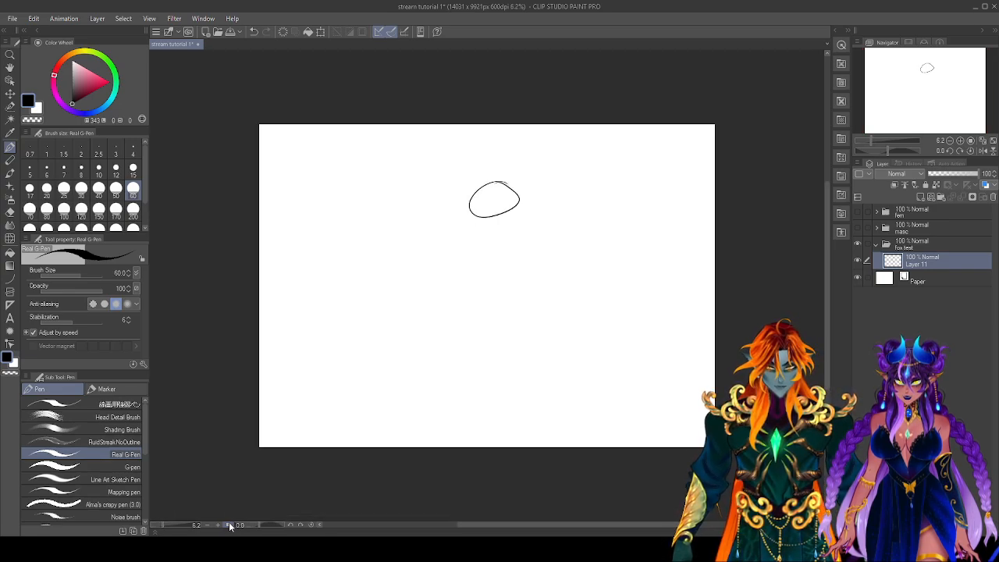
left_click(229, 526)
mouse_move(560, 239)
left_mouse_down()
mouse_move(590, 362)
mouse_move(614, 326)
left_mouse_up()
key("e")
mouse_move(544, 161)
left_mouse_down()
mouse_move(490, 196)
mouse_move(574, 161)
mouse_move(575, 173)
mouse_move(521, 230)
mouse_move(557, 231)
left_mouse_up()
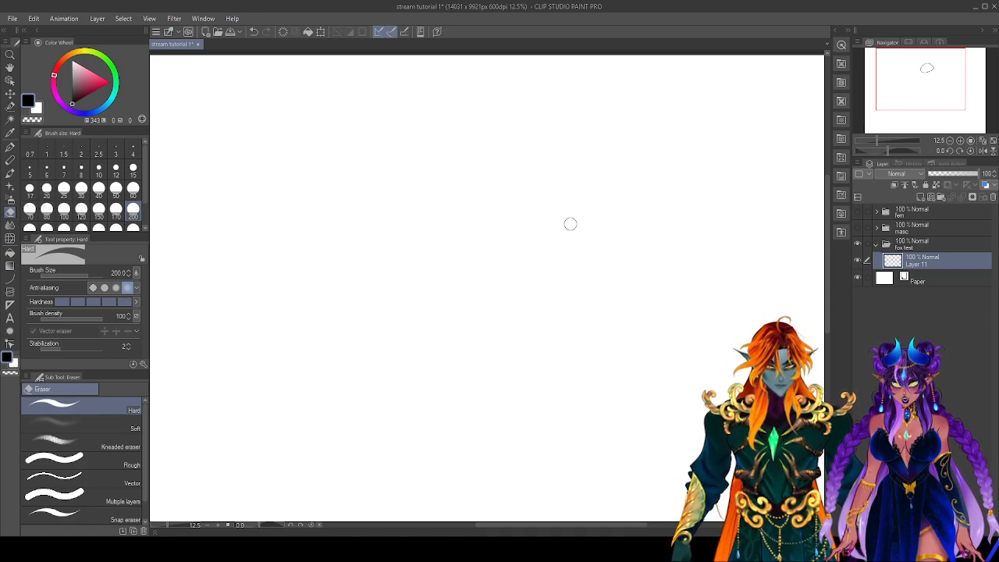
key("p")
mouse_move(494, 142)
left_mouse_down()
mouse_move(453, 151)
mouse_move(494, 139)
left_mouse_up()
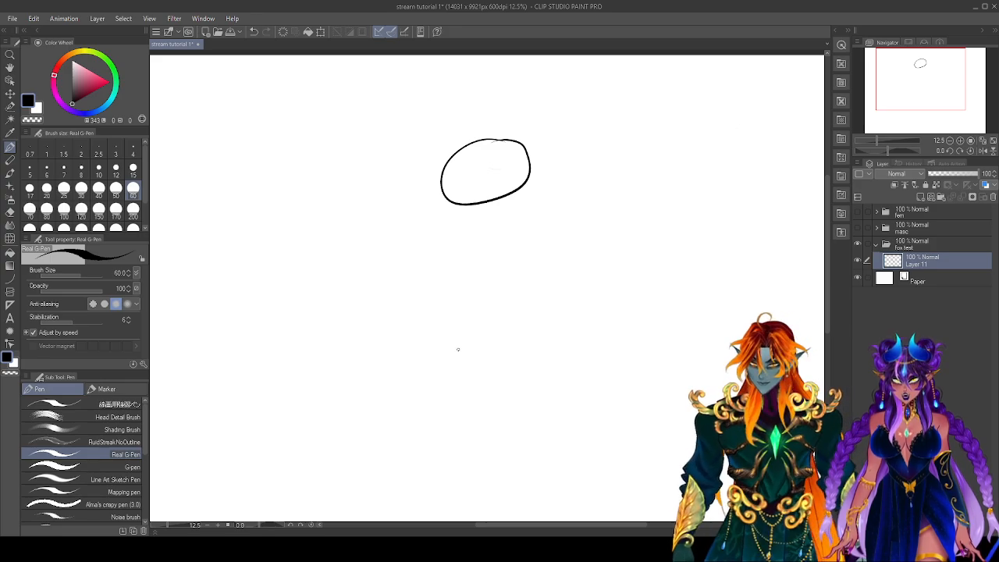
scroll(458, 349, "down", 2)
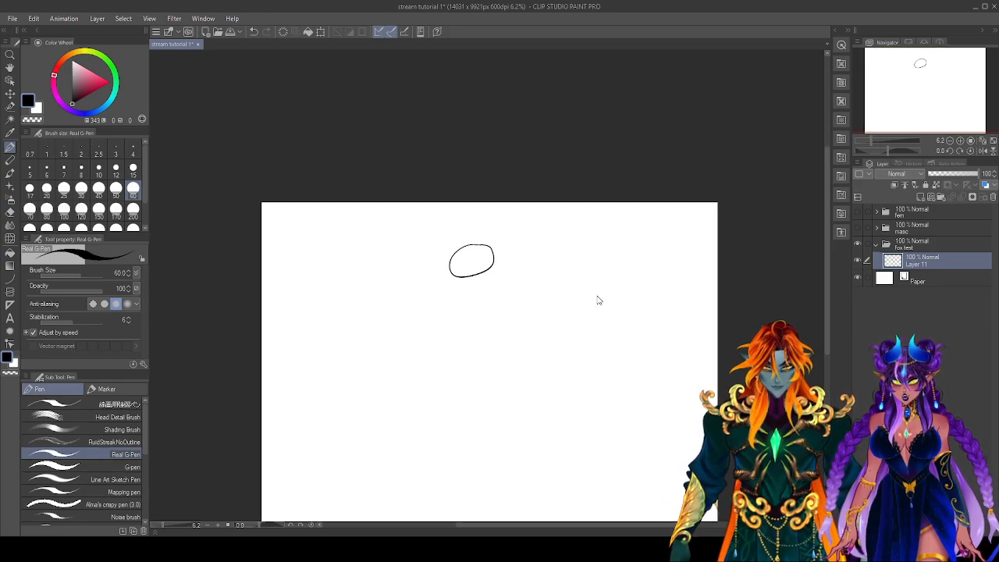
scroll(579, 308, "up", 2)
key("ctrl+z")
Sketch a small round head circle in black near the upper middle of the page with the Real G-Pen.
scroll(564, 312, "down", 2)
left_click_drag(538, 376, 560, 292)
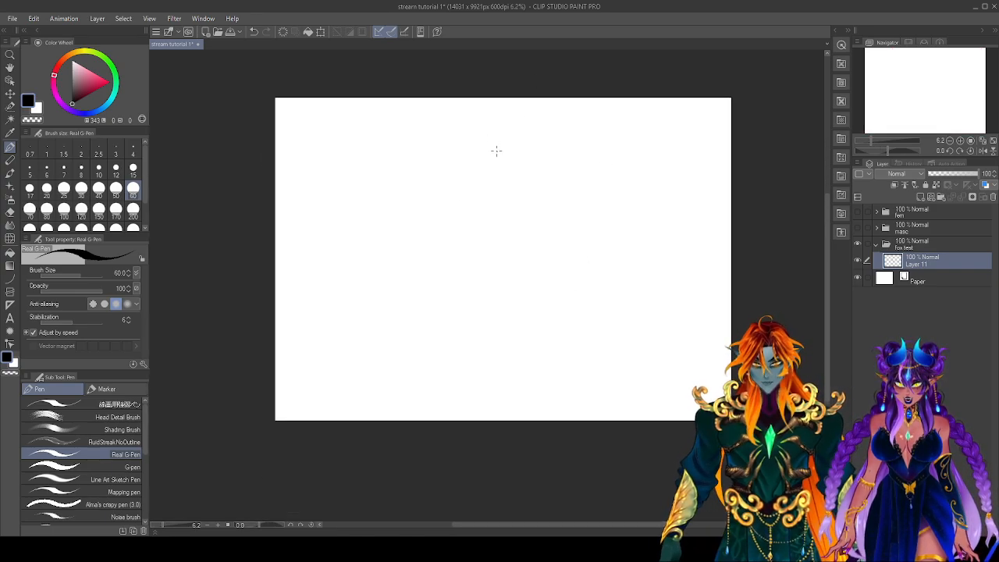
mouse_move(498, 137)
left_mouse_down()
mouse_move(478, 165)
mouse_move(510, 159)
mouse_move(484, 143)
mouse_move(506, 140)
mouse_move(512, 159)
mouse_move(492, 168)
mouse_move(479, 154)
mouse_move(503, 136)
mouse_move(517, 156)
mouse_move(499, 171)
mouse_move(479, 154)
mouse_move(503, 136)
mouse_move(515, 156)
mouse_move(503, 168)
left_mouse_up()
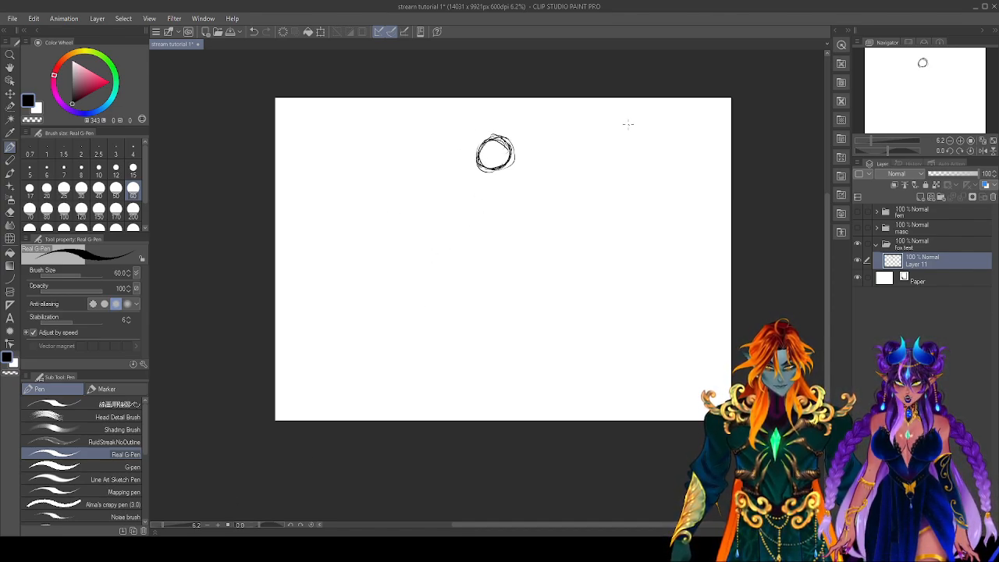
left_click_drag(494, 173, 485, 353)
left_click_drag(411, 219, 644, 219)
key("ctrl+z")
key("ctrl+z")
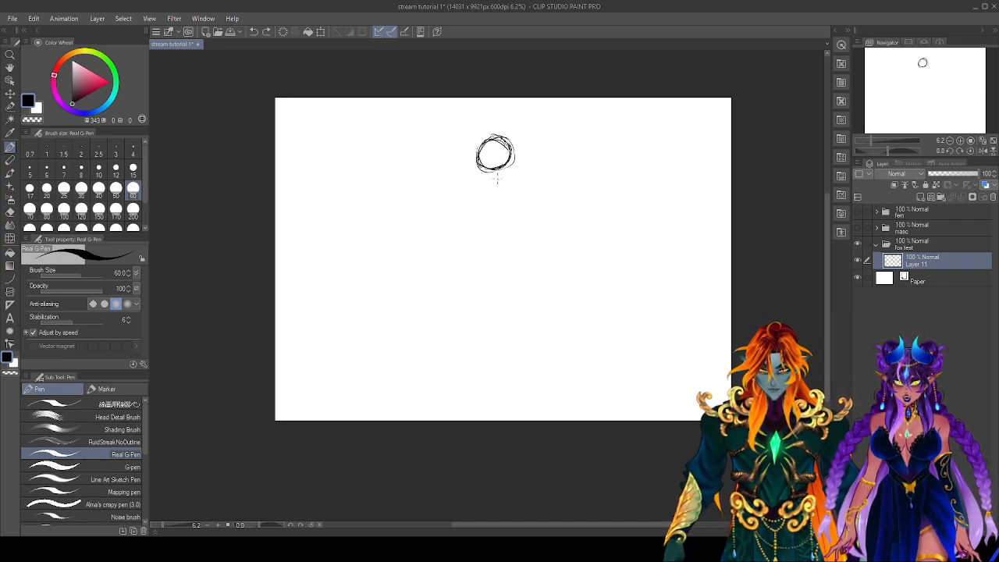
Extend the head circle into a tapered jaw and chin, and add a vertical center line down the face.
left_click_drag(483, 161, 489, 191)
mouse_move(513, 150)
left_mouse_down()
mouse_move(512, 180)
mouse_move(494, 195)
left_mouse_up()
mouse_move(476, 167)
left_mouse_down()
mouse_move(490, 197)
mouse_move(512, 174)
mouse_move(496, 196)
mouse_move(481, 176)
left_mouse_up()
left_click_drag(490, 190, 501, 191)
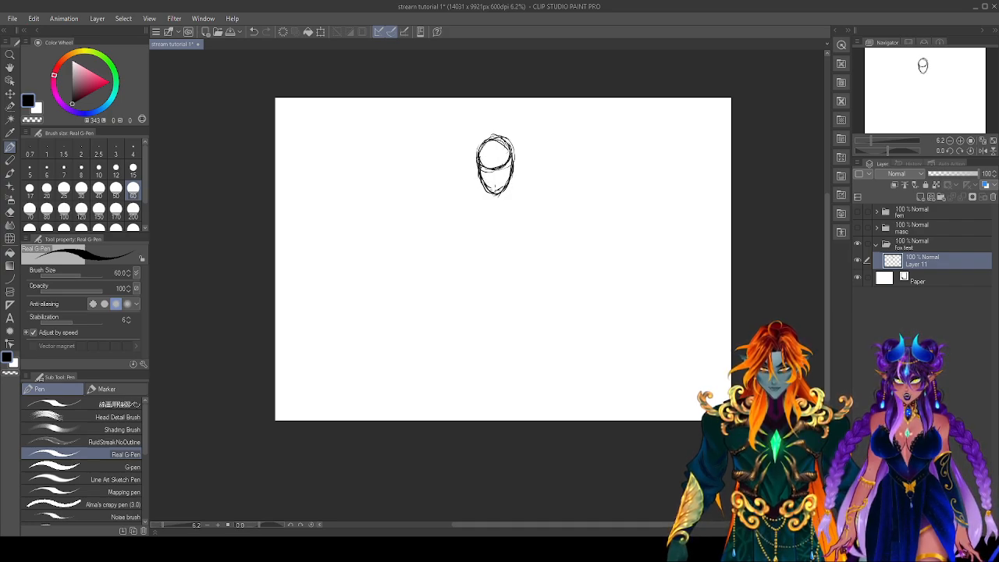
left_click_drag(498, 134, 492, 193)
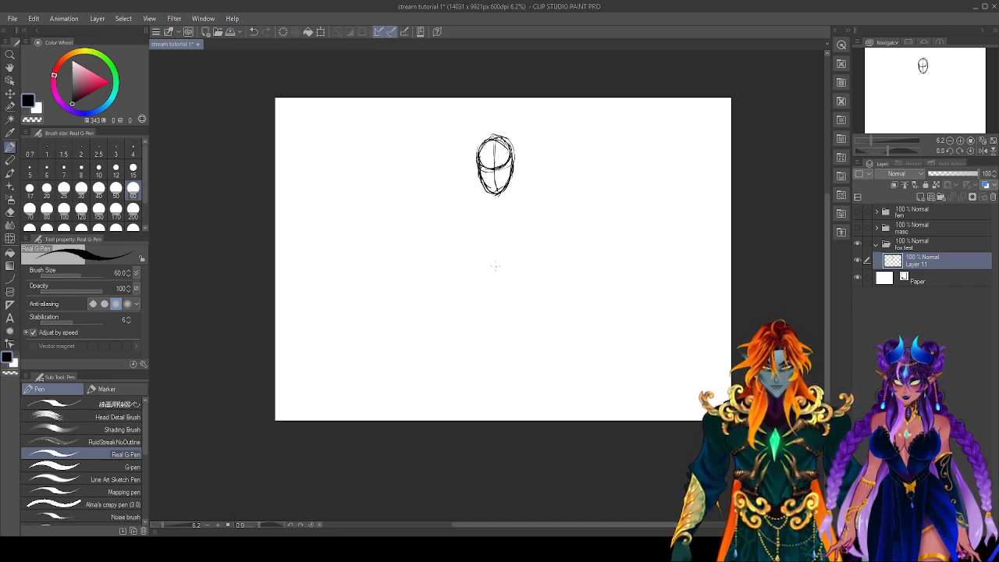
left_click_drag(498, 195, 501, 296)
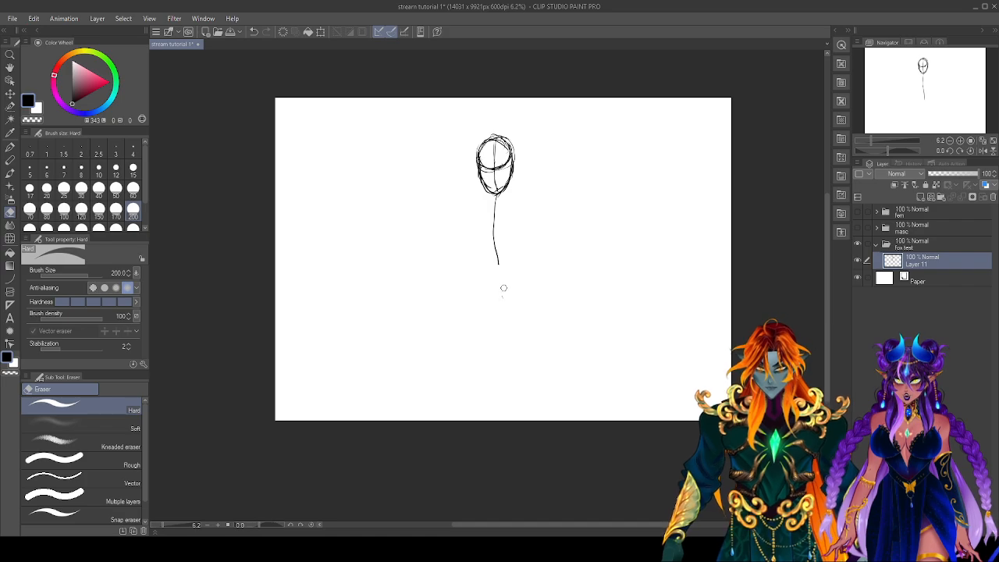
key("ctrl+z")
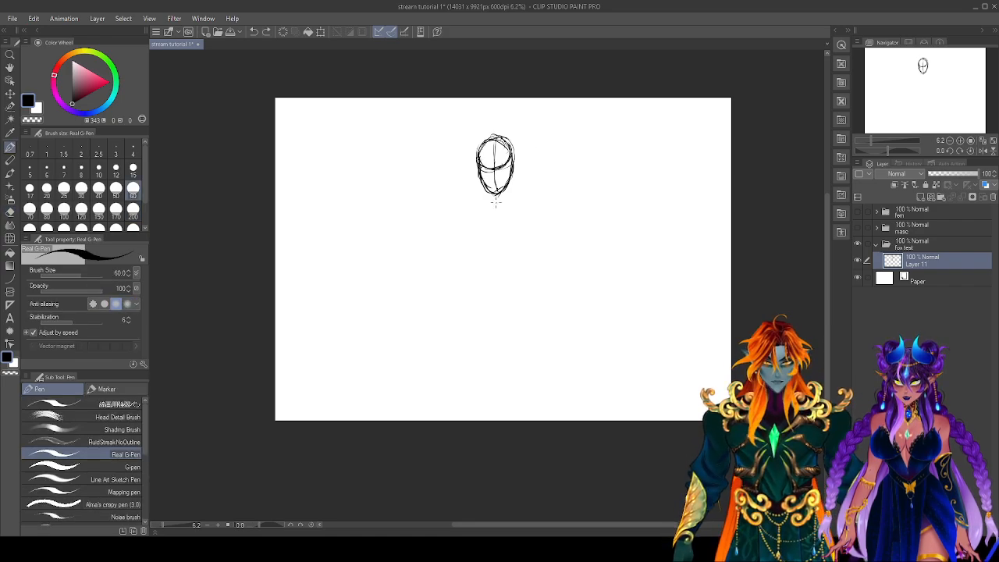
left_click_drag(495, 195, 491, 344)
key("ctrl+z")
left_click_drag(493, 196, 493, 343)
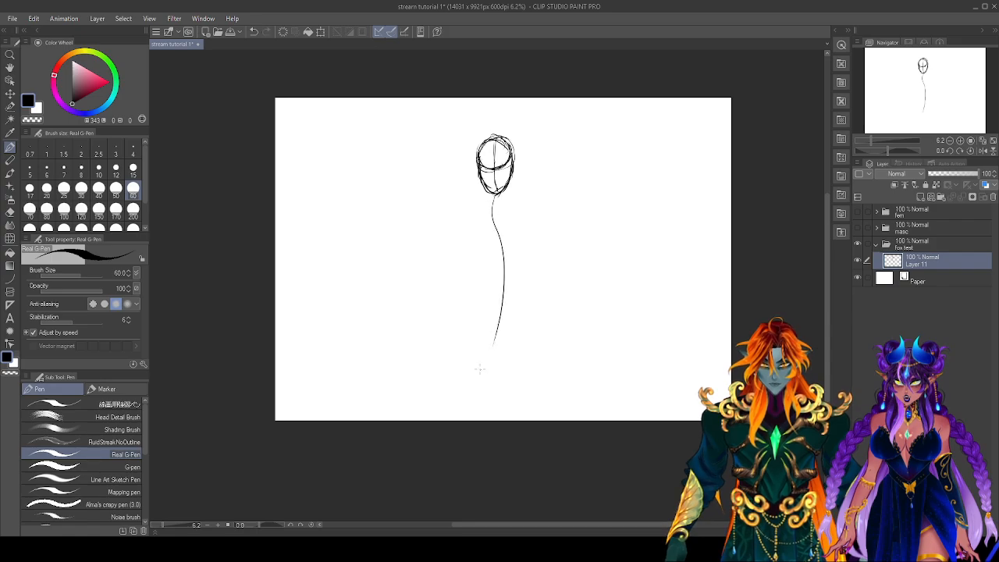
key("ctrl+z")
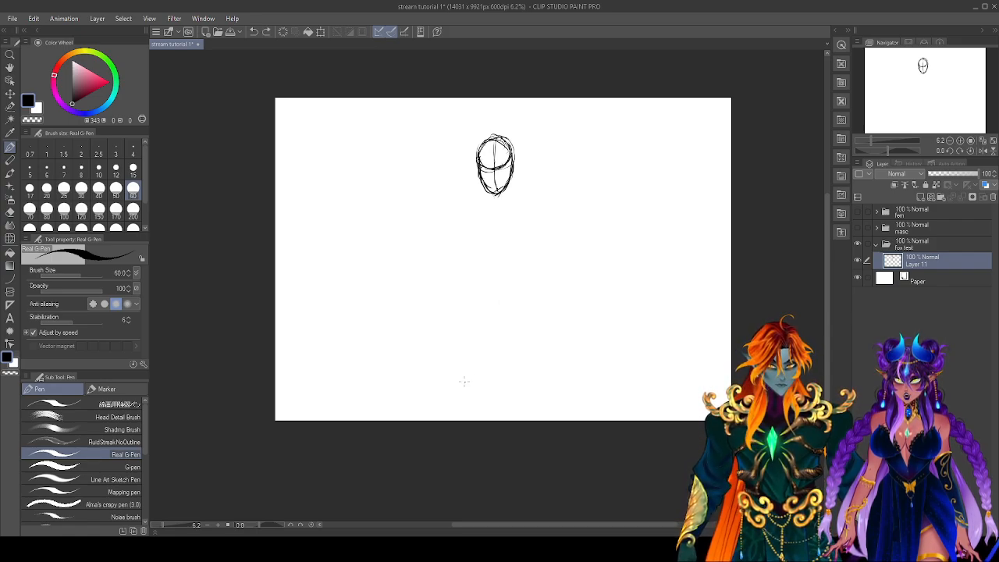
mouse_move(499, 197)
left_mouse_down()
mouse_move(504, 313)
mouse_move(493, 336)
left_mouse_up()
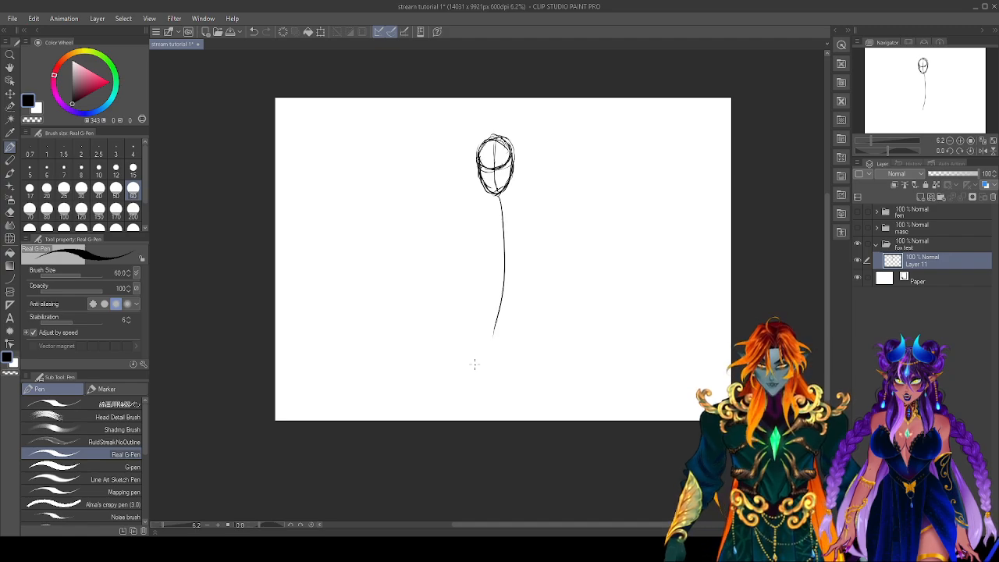
key("ctrl+z")
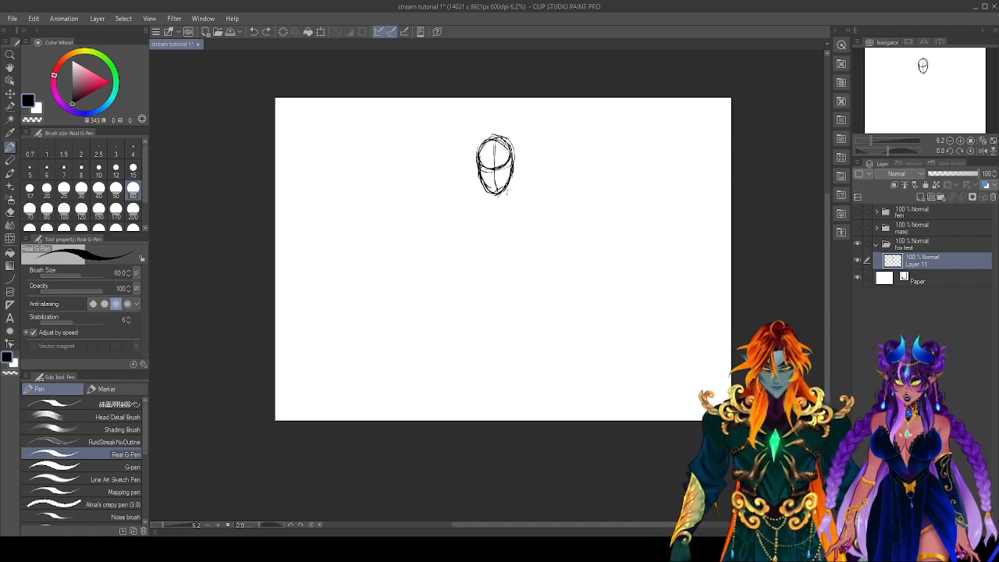
Draw a long, nearly straight spine line from the chin down toward the lower part of the page.
left_click_drag(497, 196, 489, 332)
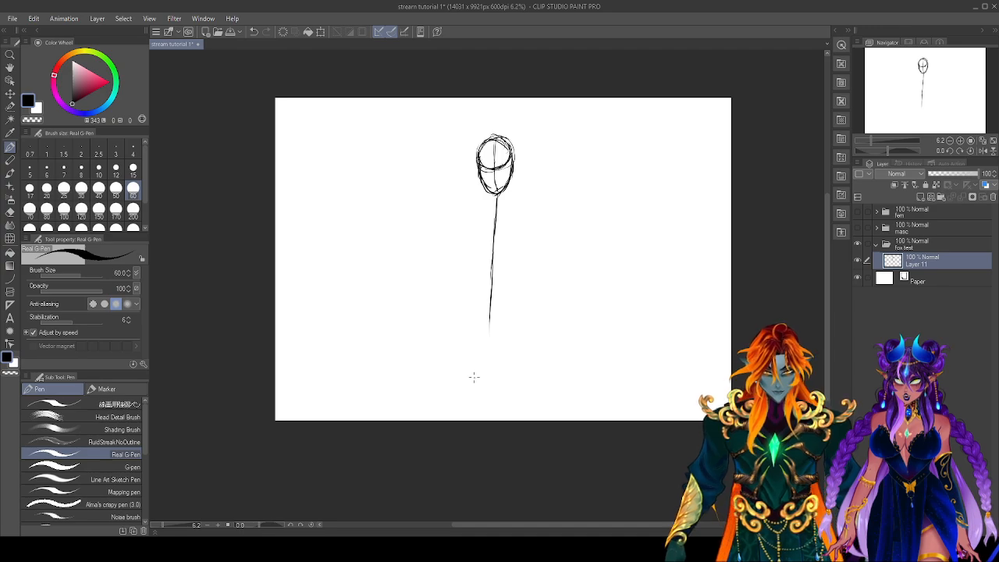
left_click_drag(495, 234, 559, 194)
left_click_drag(453, 213, 501, 240)
mouse_move(489, 314)
left_mouse_down()
mouse_move(430, 394)
mouse_move(526, 374)
left_mouse_up()
key("ctrl+z")
key("ctrl+z")
key("ctrl+z")
key("ctrl+z")
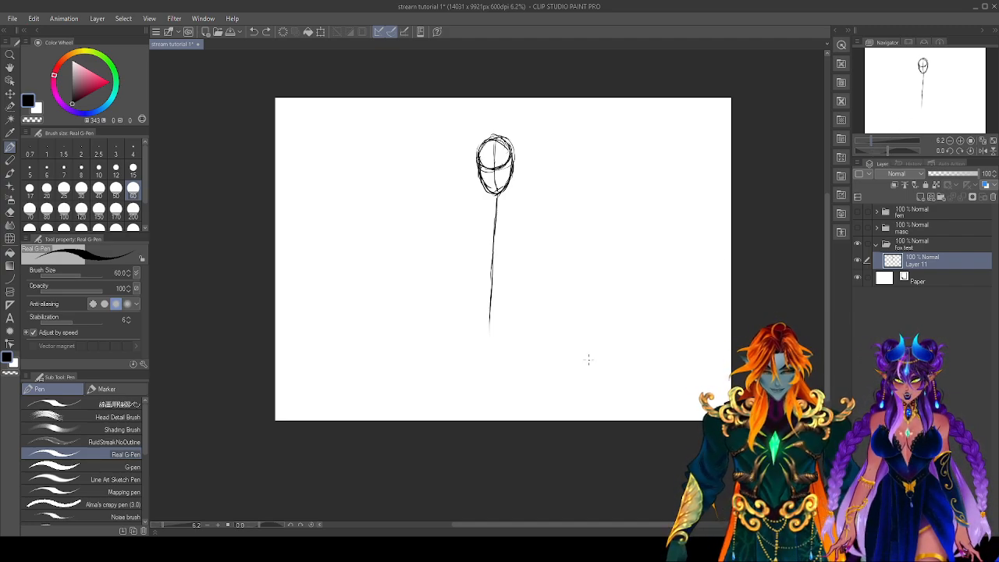
mouse_move(590, 264)
left_mouse_down()
mouse_move(637, 225)
mouse_move(656, 252)
left_mouse_up()
left_click_drag(655, 251, 604, 297)
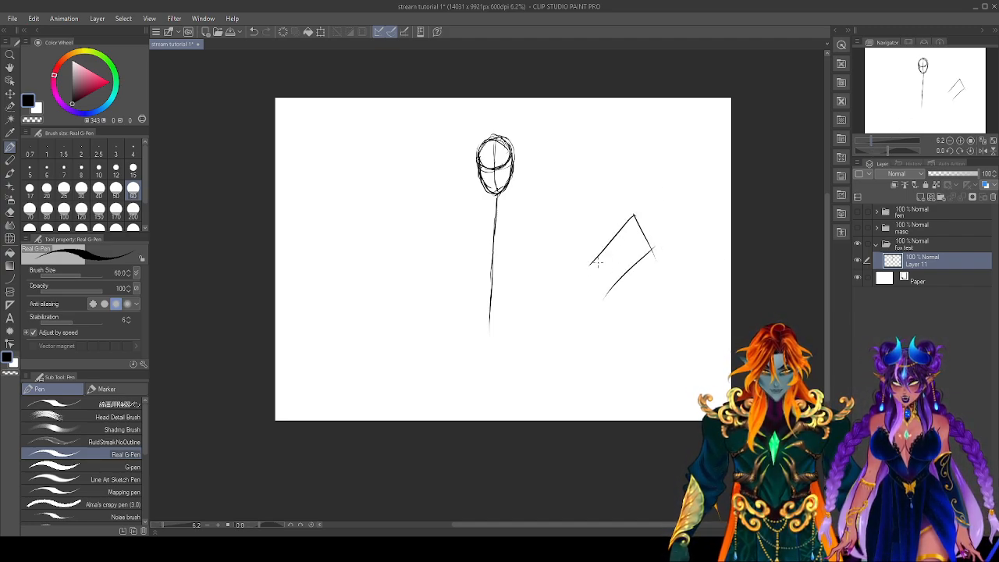
left_click_drag(592, 264, 605, 290)
left_click_drag(633, 224, 668, 175)
mouse_move(642, 223)
left_mouse_down()
mouse_move(672, 196)
mouse_move(684, 209)
left_mouse_up()
left_click_drag(648, 255, 690, 242)
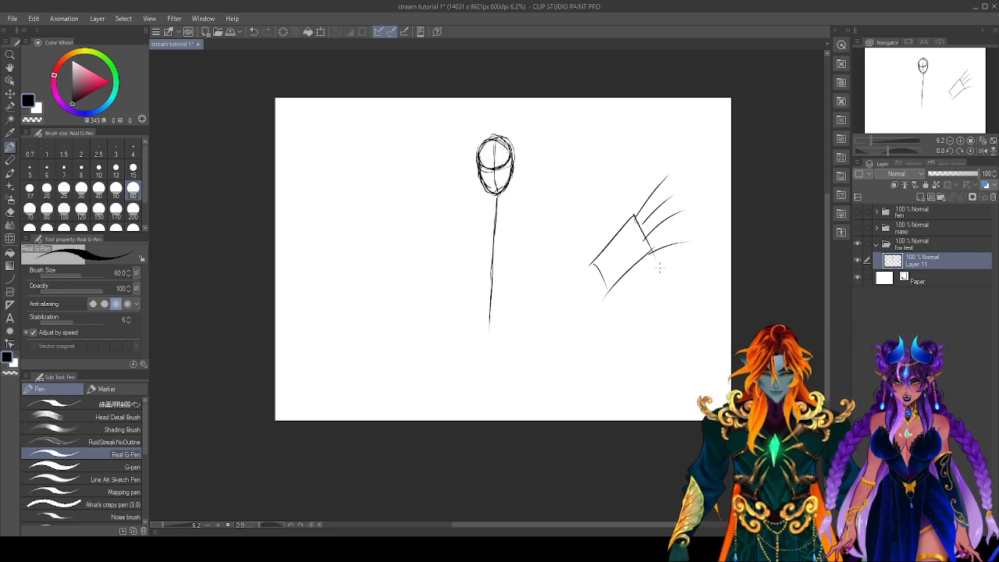
left_click_drag(624, 233, 704, 162)
left_click_drag(629, 254, 710, 177)
mouse_move(617, 266)
left_mouse_down()
mouse_move(702, 179)
mouse_move(728, 192)
left_mouse_up()
key("ctrl+z")
key("ctrl+z")
key("ctrl+z")
key("ctrl+z")
key("ctrl+z")
key("ctrl+z")
key("ctrl+z")
key("ctrl+z")
key("ctrl+z")
key("ctrl+z")
key("ctrl+z")
key("ctrl+z")
key("ctrl+z")
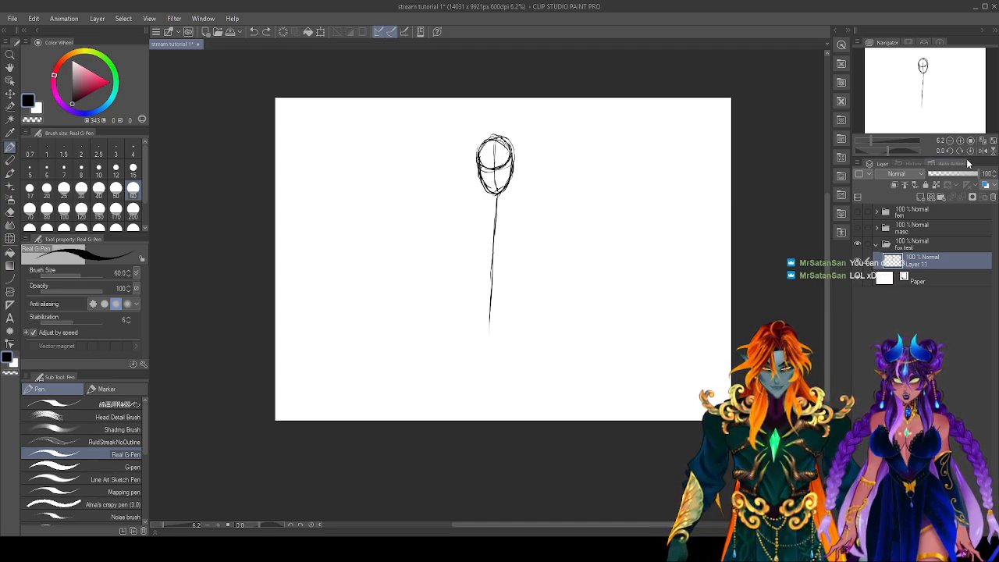
Draw a straight shoulder line across the spine just below the head.
left_click_drag(879, 152, 872, 150)
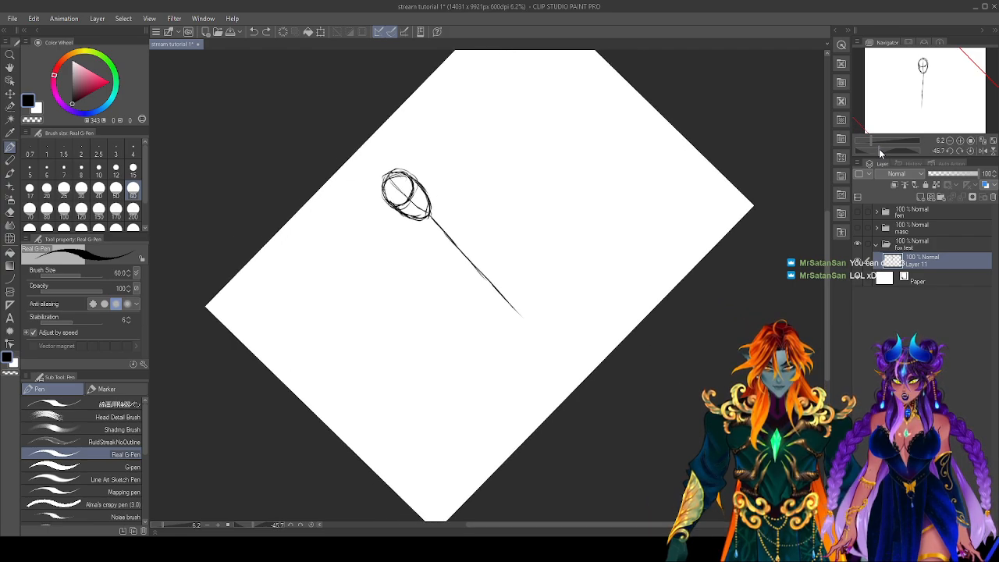
left_click_drag(409, 268, 473, 194)
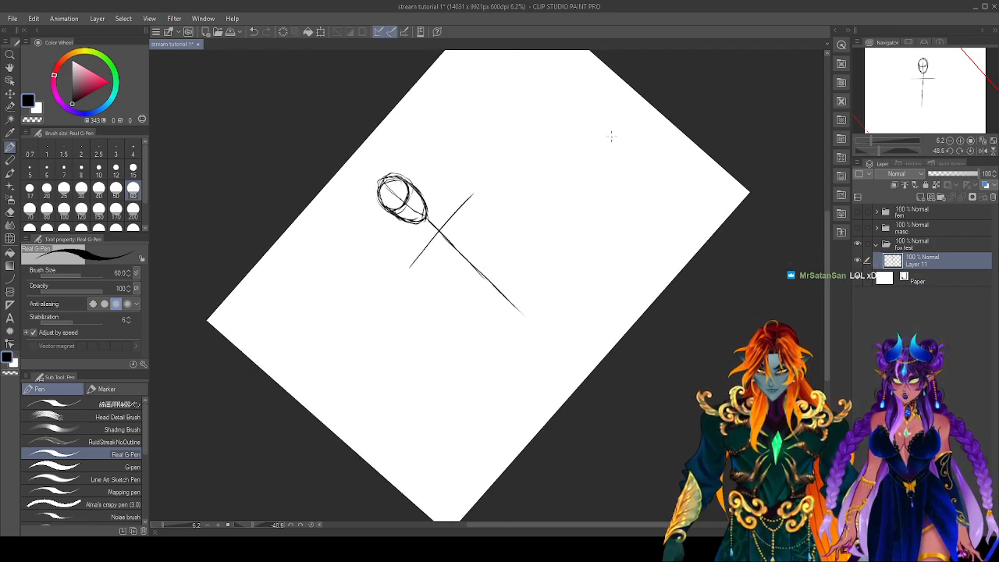
left_click(971, 150)
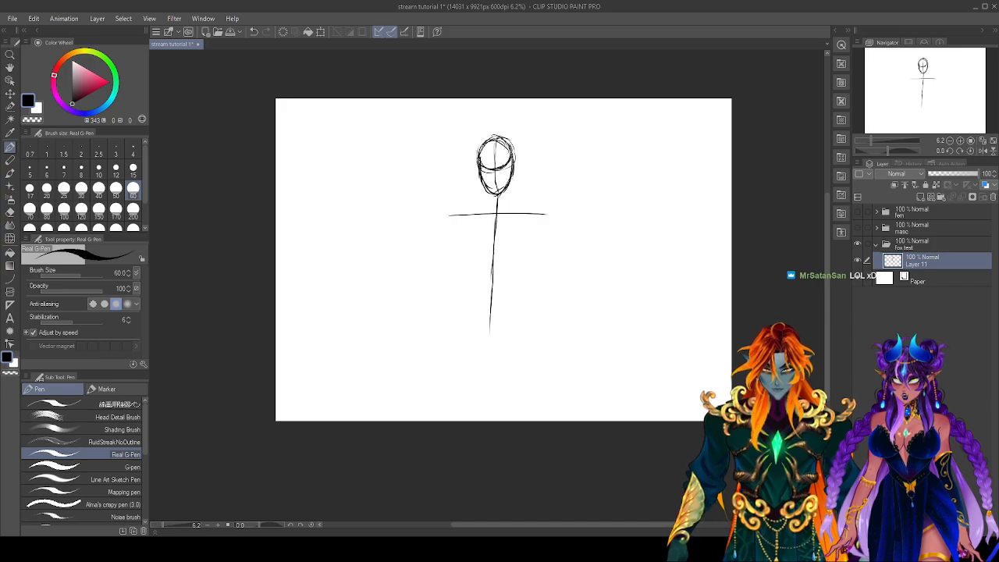
mouse_move(460, 212)
left_mouse_down()
mouse_move(442, 222)
mouse_move(461, 223)
left_mouse_up()
left_click_drag(551, 210, 550, 208)
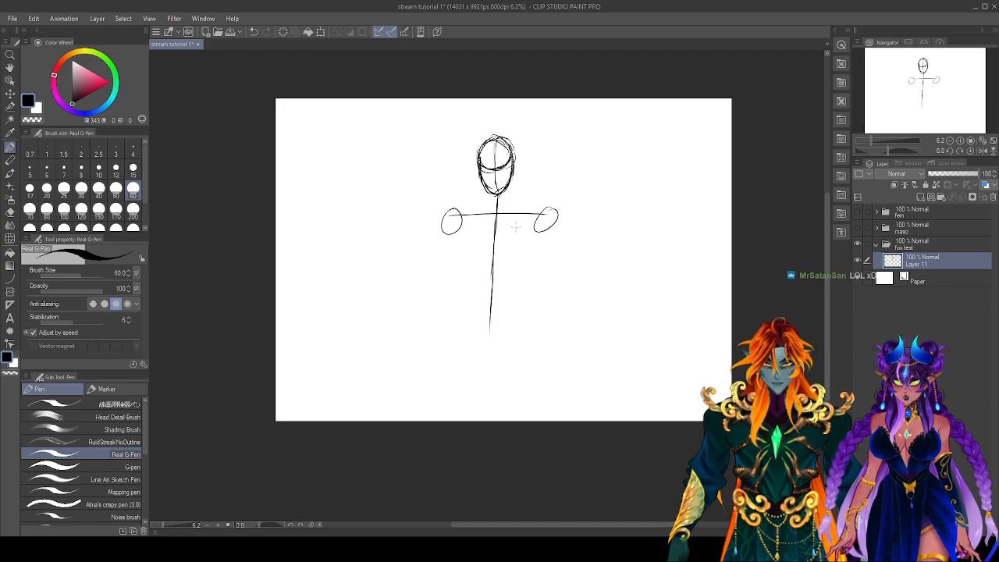
key("ctrl+z")
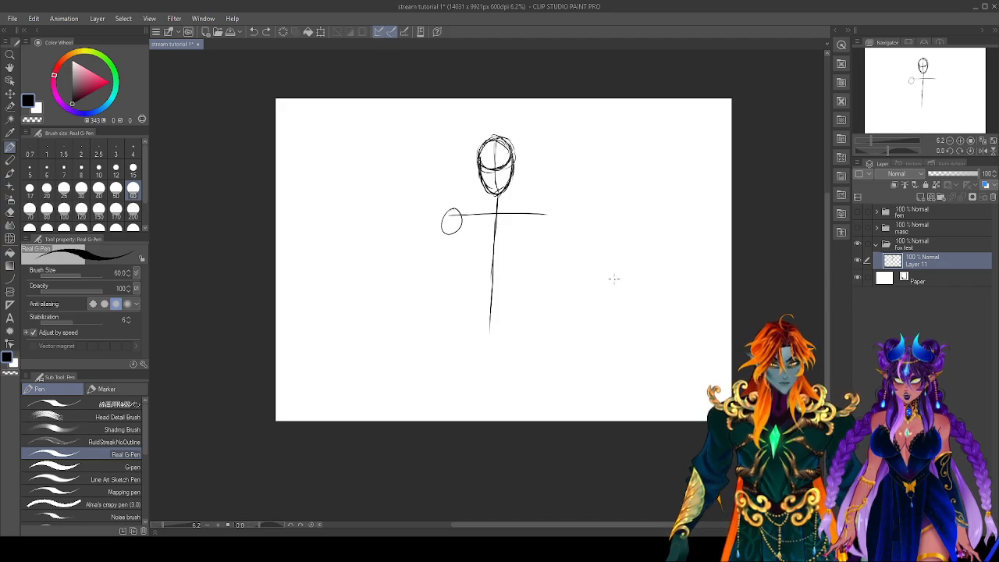
key("ctrl+z")
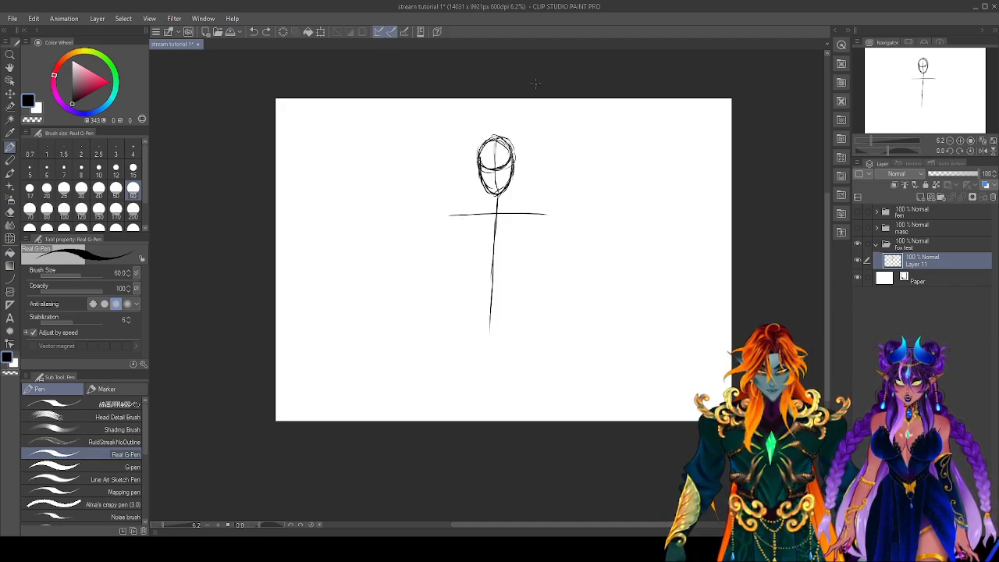
Sketch a chest box with a horizontal midline under the shoulder line and add an oval joint at each shoulder.
left_click_drag(459, 218, 460, 281)
left_click_drag(545, 217, 535, 277)
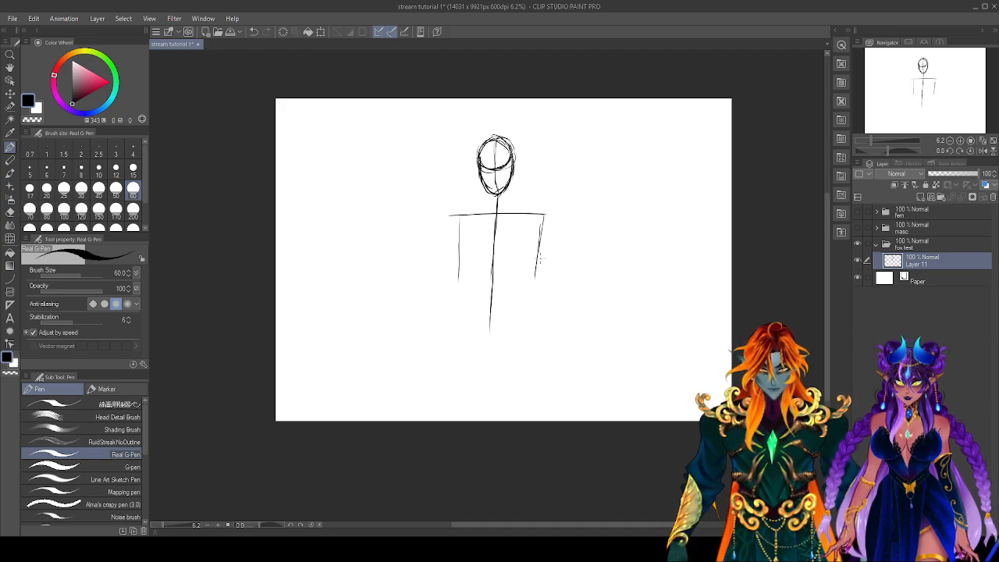
left_click_drag(450, 285, 547, 282)
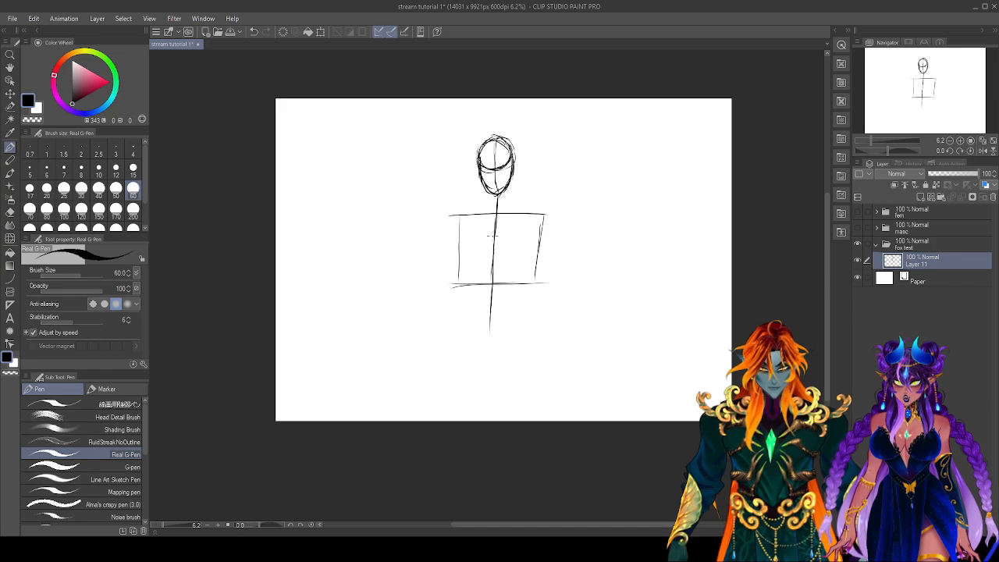
left_click_drag(461, 252, 540, 248)
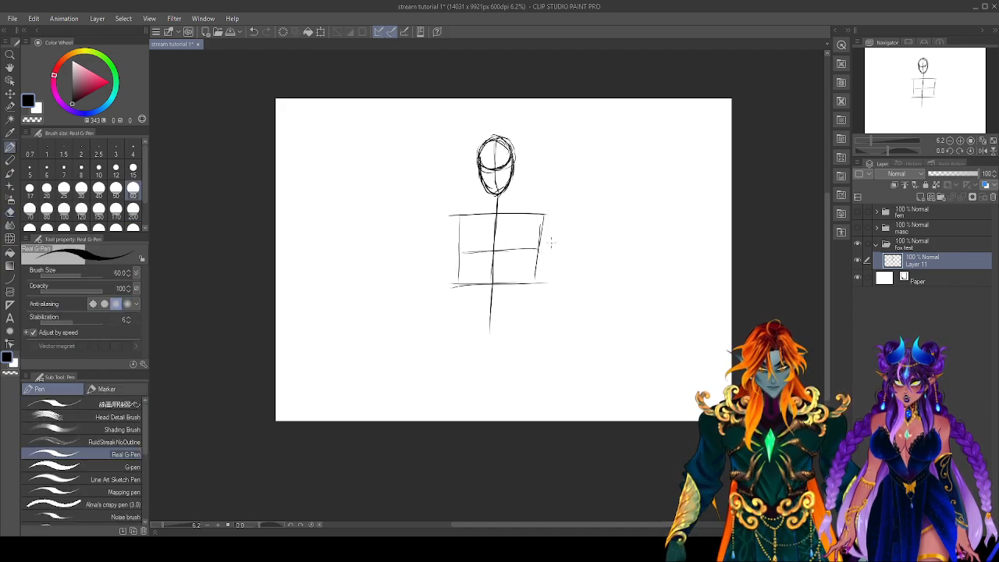
left_click_drag(450, 217, 462, 218)
mouse_move(552, 212)
left_mouse_down()
mouse_move(546, 228)
mouse_move(551, 208)
left_mouse_up()
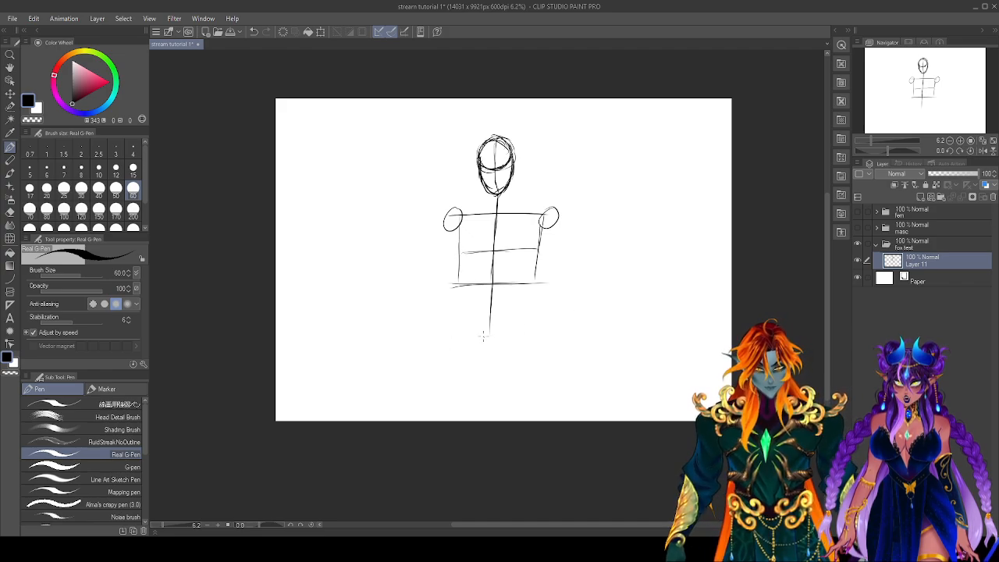
Draw a hip line across the lower end of the spine, parallel to the shoulder line.
left_click_drag(884, 150, 874, 151)
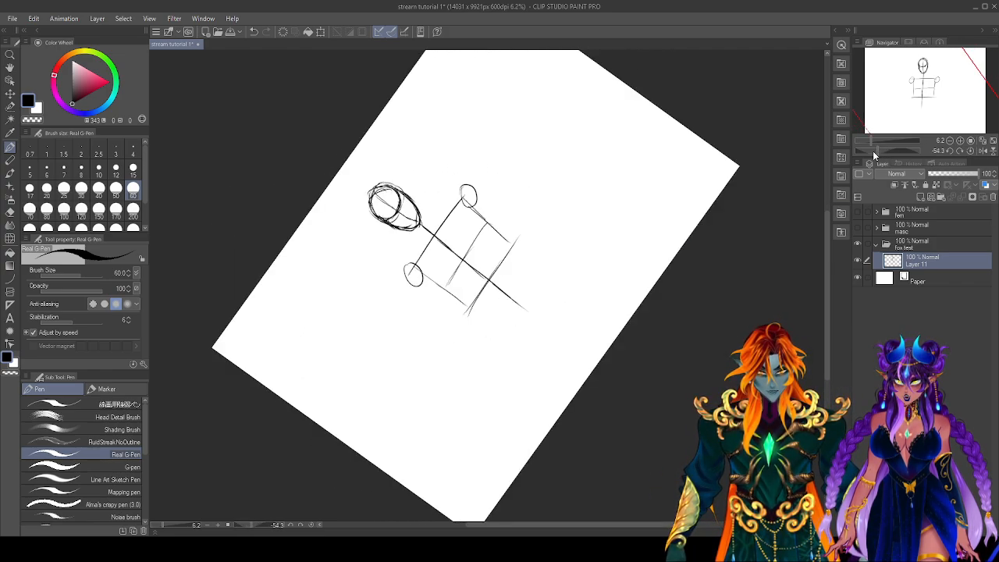
left_click_drag(554, 286, 513, 341)
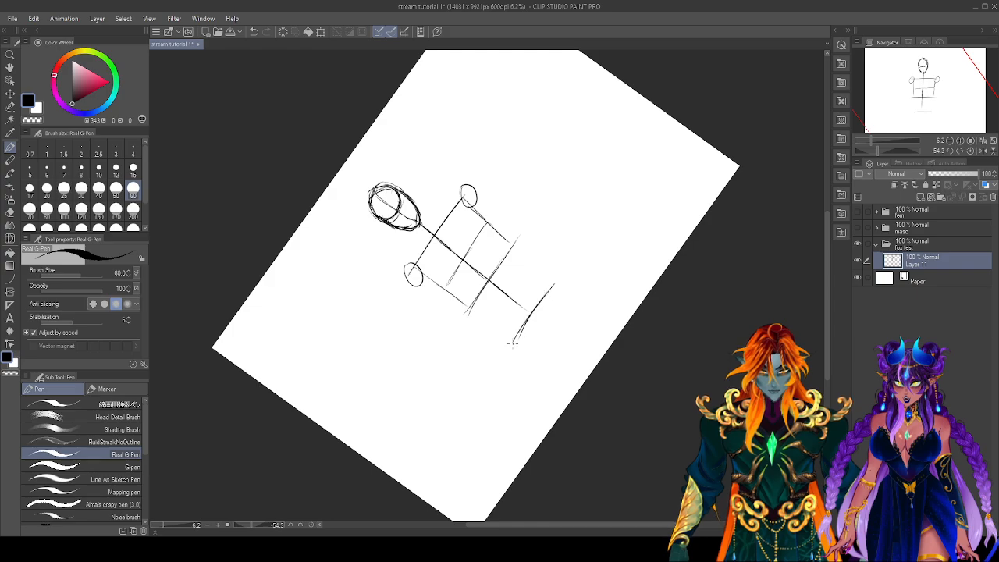
left_click(971, 151)
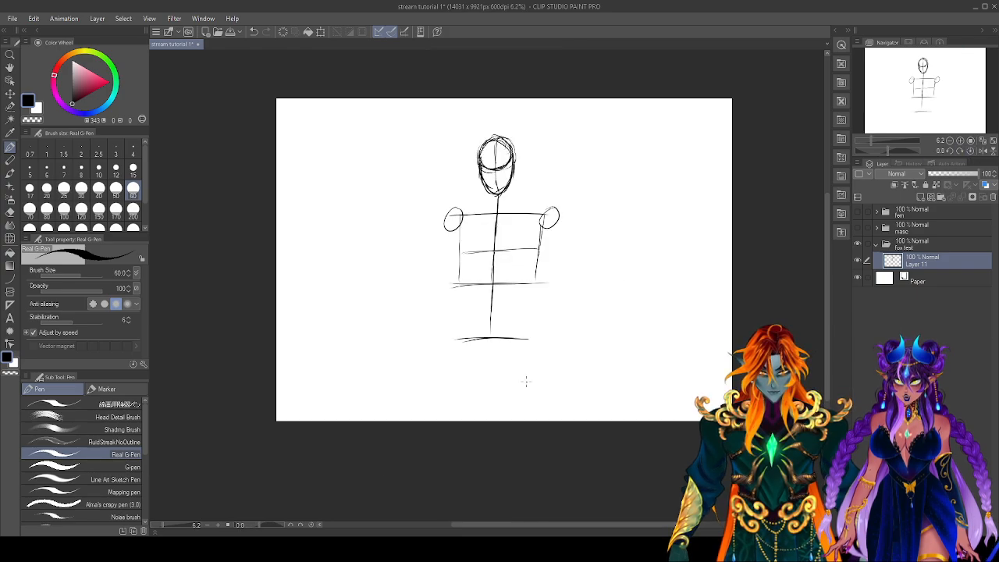
left_click_drag(531, 341, 512, 387)
left_click_drag(459, 340, 466, 386)
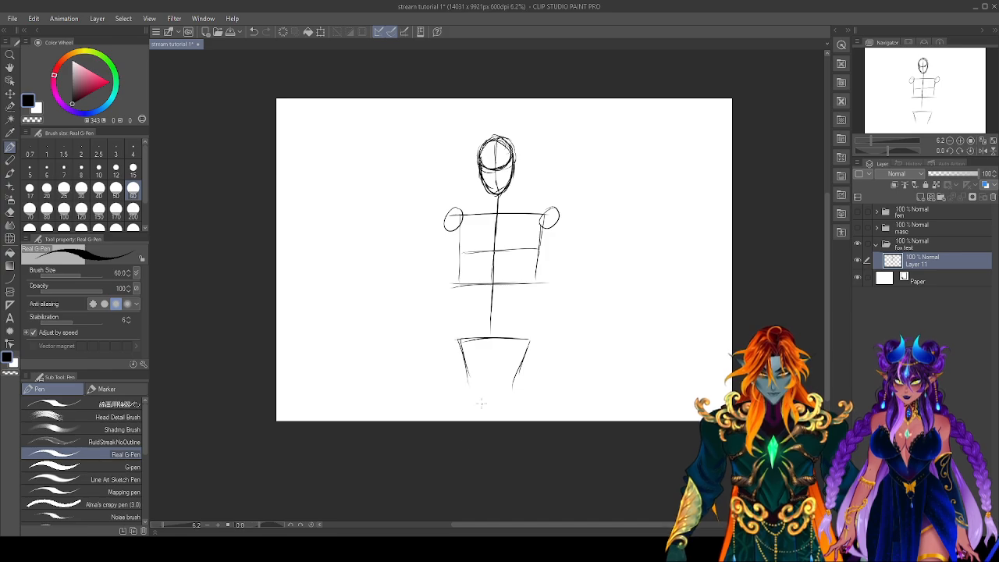
mouse_move(545, 392)
left_mouse_down()
mouse_move(549, 422)
mouse_move(554, 396)
mouse_move(489, 429)
mouse_move(445, 435)
left_mouse_up()
key("e")
key("p")
mouse_move(473, 385)
left_mouse_down()
mouse_move(516, 391)
mouse_move(473, 386)
mouse_move(509, 383)
left_mouse_up()
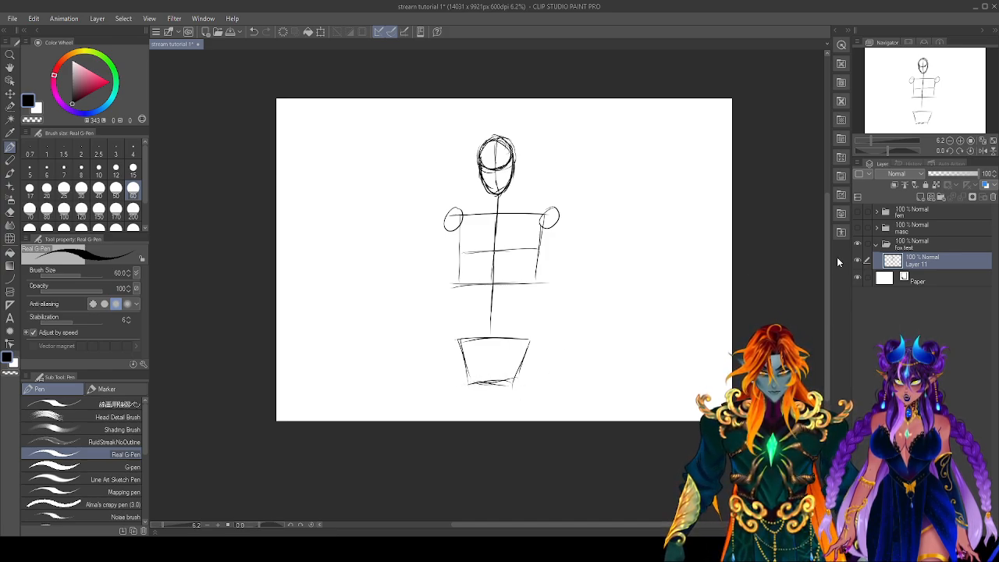
key("ctrl+z")
key("ctrl+z")
key("ctrl+z")
key("ctrl+z")
key("ctrl+z")
key("ctrl+y")
key("ctrl+z")
key("ctrl+z")
key("ctrl+z")
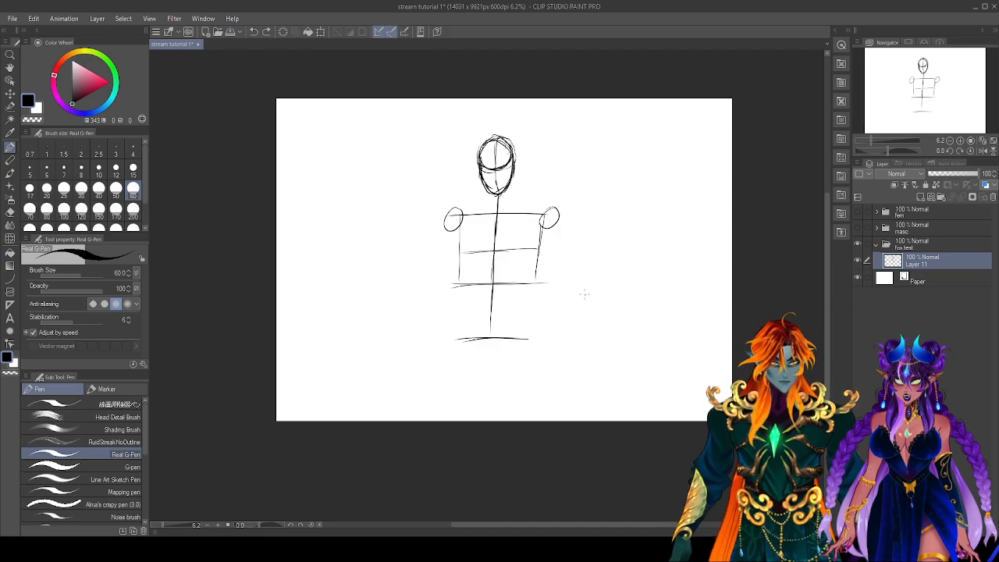
Draw two sides of the pelvis tapering steeply inward from the ends of the hip line.
left_click_drag(527, 339, 492, 381)
left_click_drag(460, 339, 477, 383)
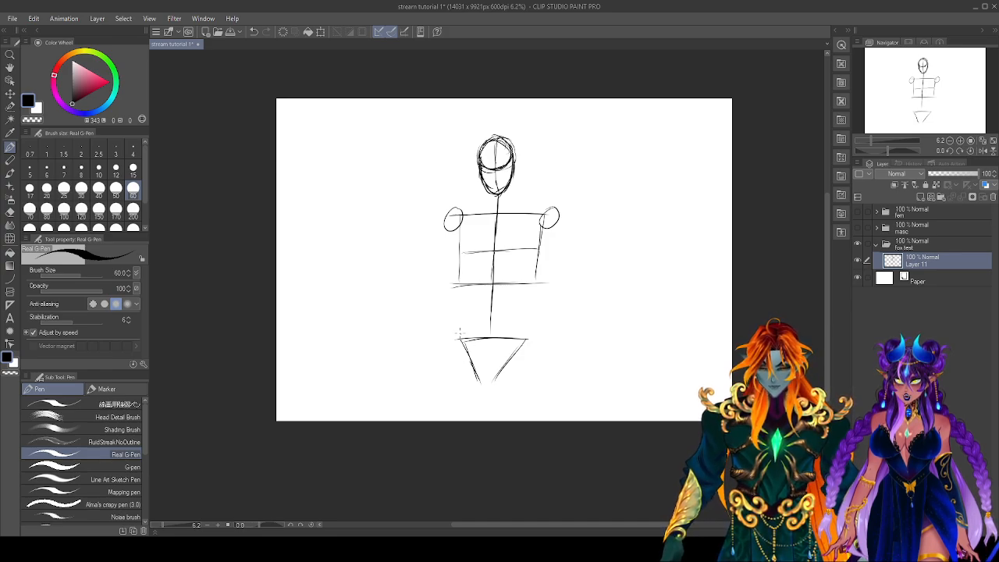
left_click_drag(463, 357, 514, 359)
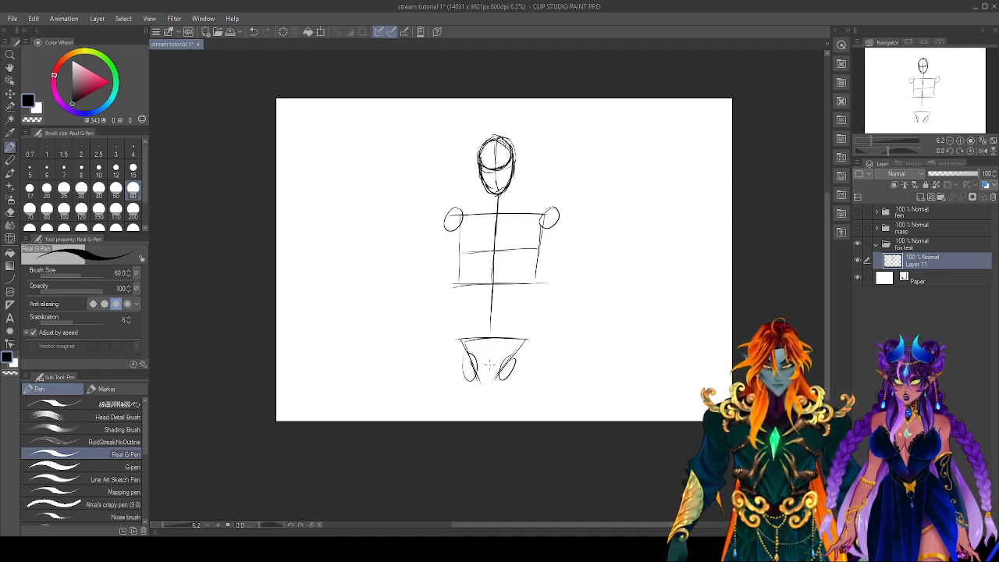
key("ctrl+z")
key("ctrl+z")
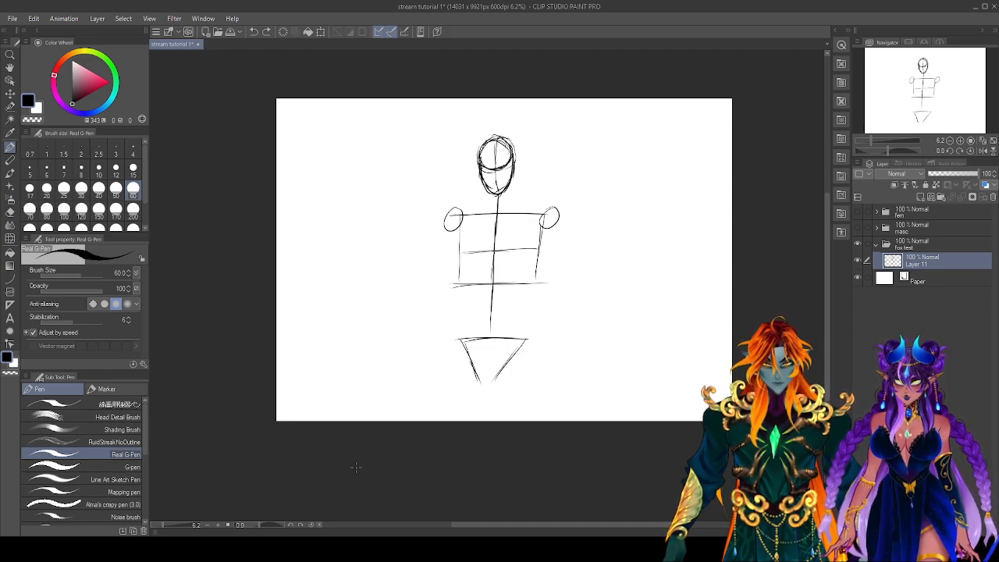
Close the narrow lower end of the pelvis shape with a short line.
left_click_drag(475, 383, 498, 381)
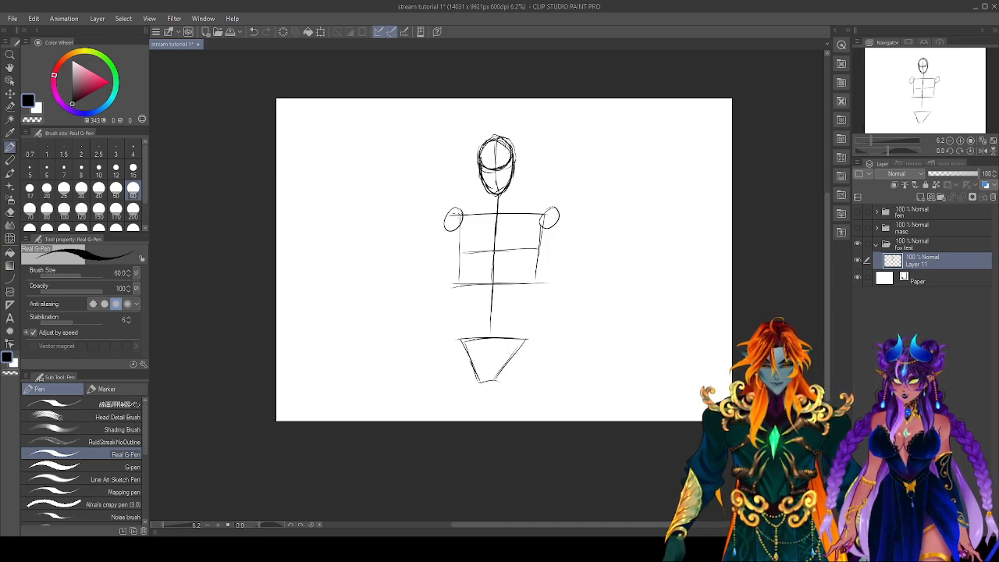
mouse_move(445, 334)
left_mouse_down()
mouse_move(442, 340)
mouse_move(447, 326)
left_mouse_up()
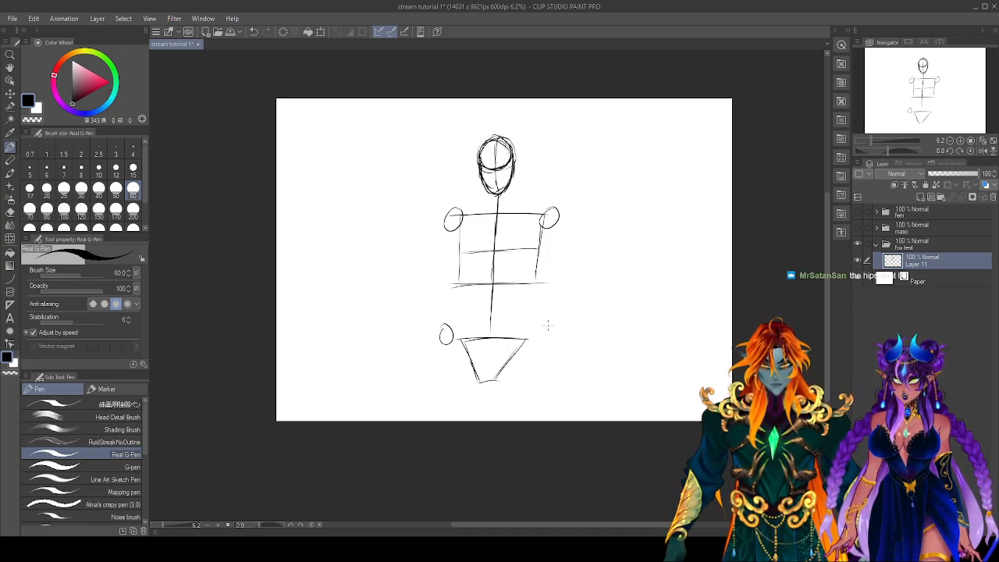
key("ctrl+z")
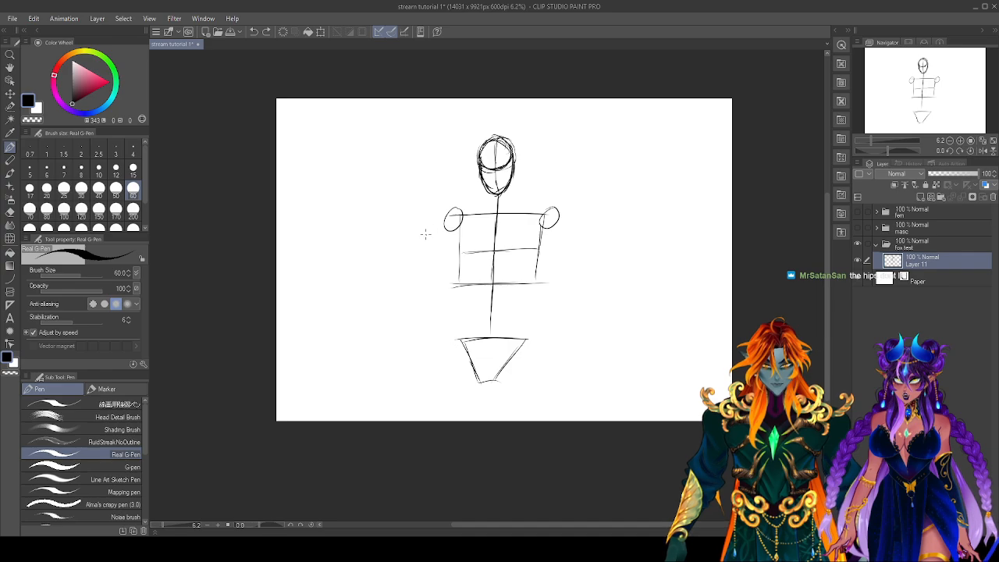
mouse_move(444, 310)
left_mouse_down()
mouse_move(437, 321)
mouse_move(442, 306)
left_mouse_up()
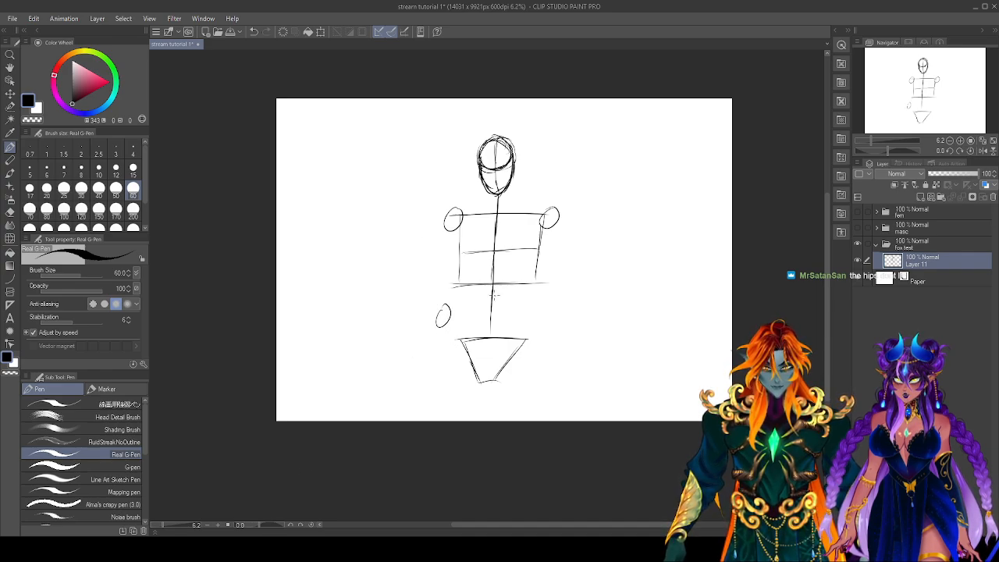
left_click_drag(546, 306, 534, 309)
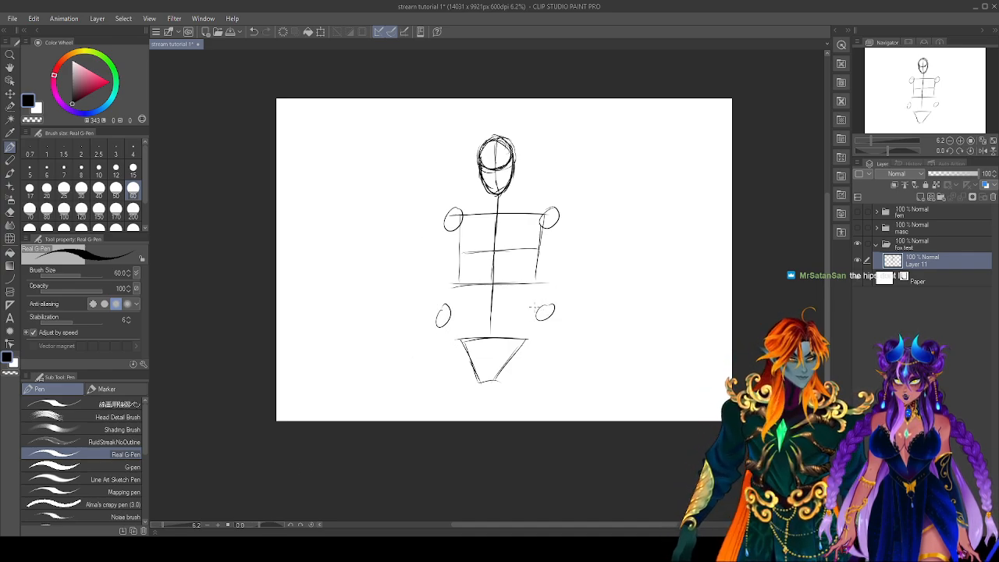
key("ctrl+z")
key("ctrl+z")
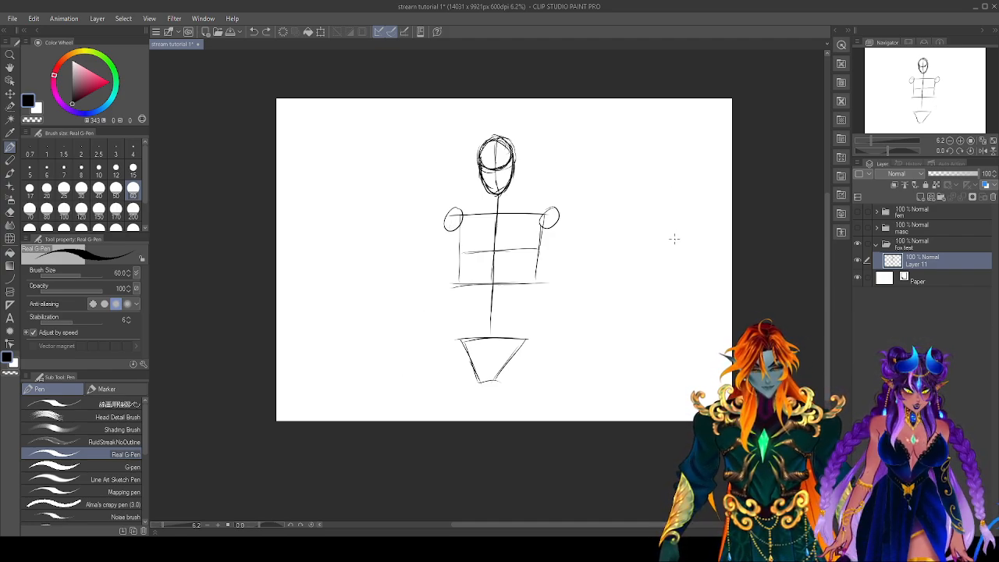
left_click_drag(466, 210, 543, 208)
left_click_drag(456, 333, 516, 337)
left_click_drag(438, 288, 547, 295)
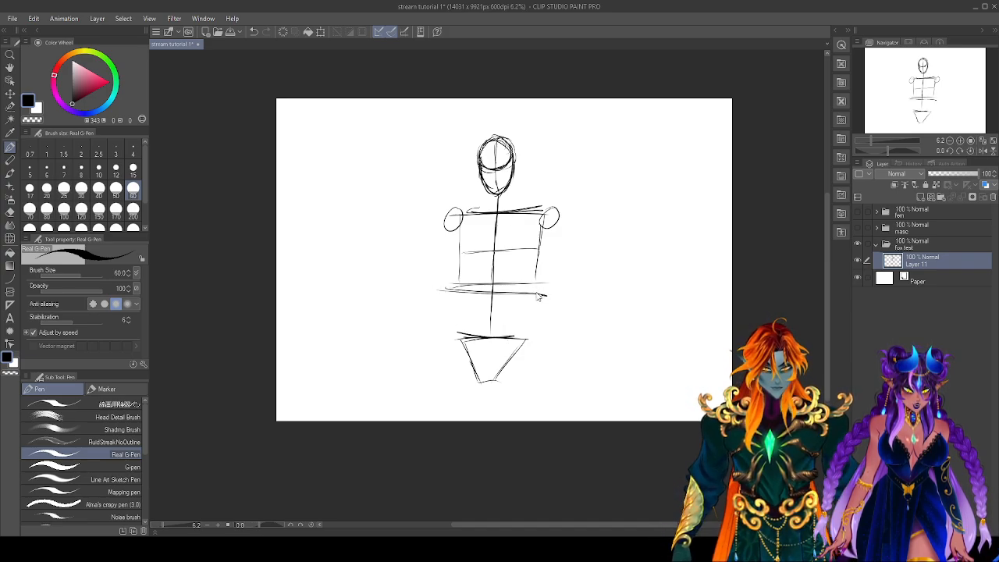
key("ctrl+z")
key("ctrl+z")
key("ctrl+z")
key("ctrl+z")
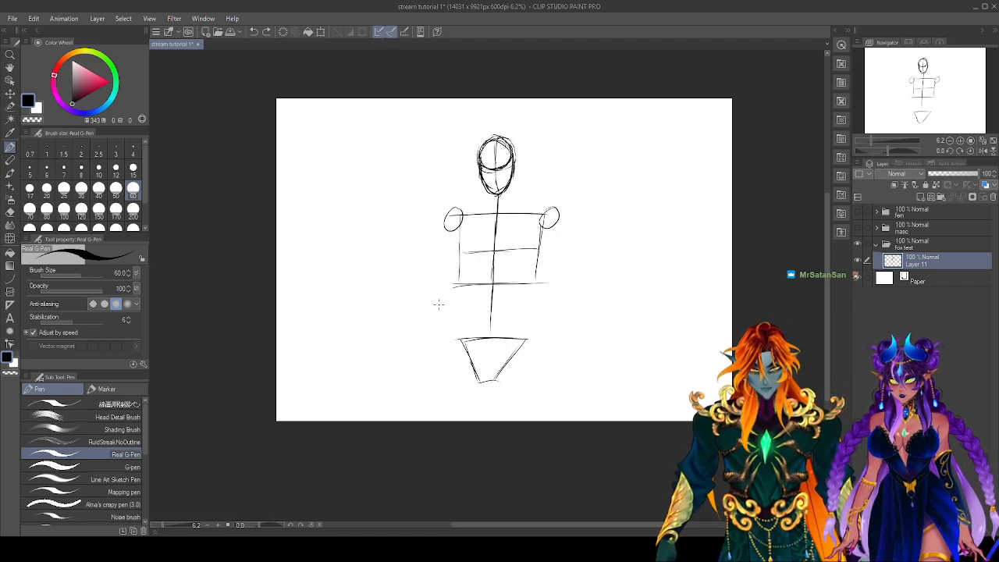
Sketch an oval elbow joint on each side just below the chest box and connect each to its shoulder with an upper-arm line.
left_click_drag(450, 296, 451, 297)
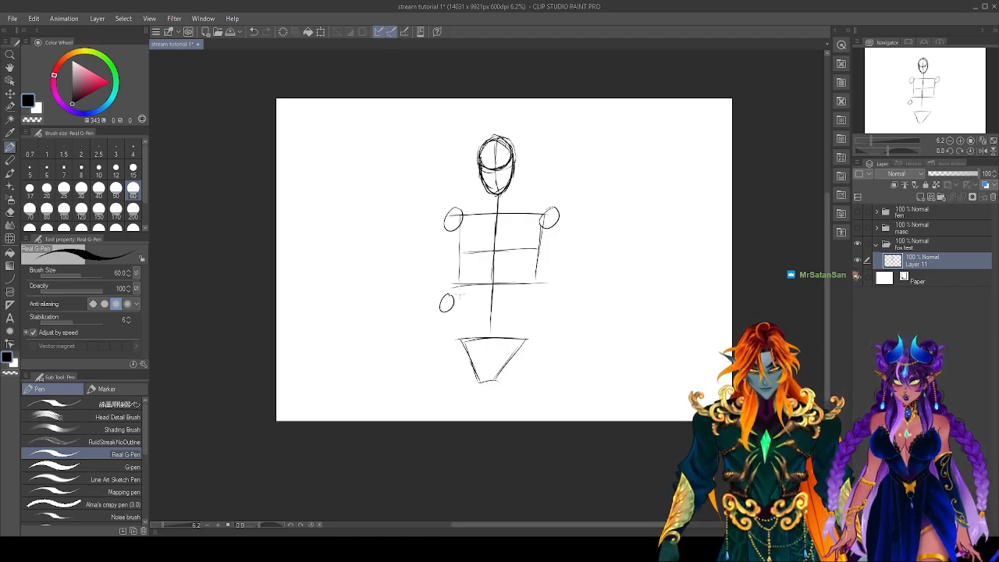
left_click_drag(555, 292, 556, 294)
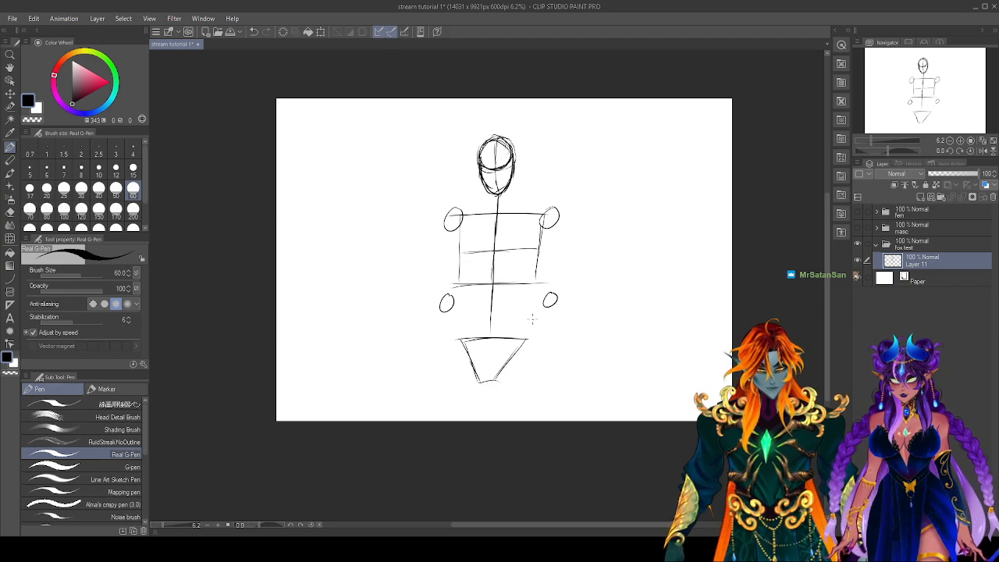
left_click_drag(453, 222, 447, 295)
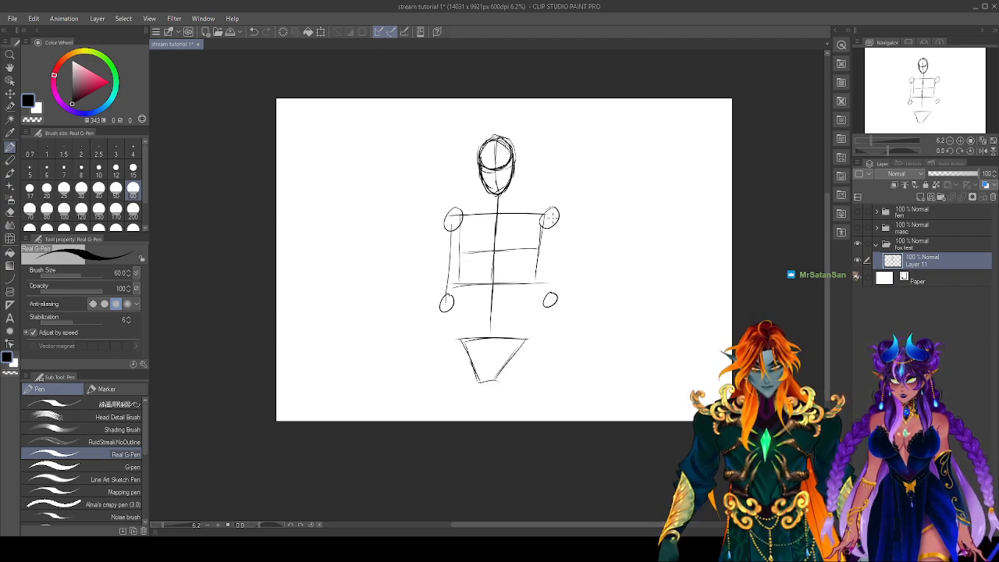
left_click_drag(550, 225, 553, 295)
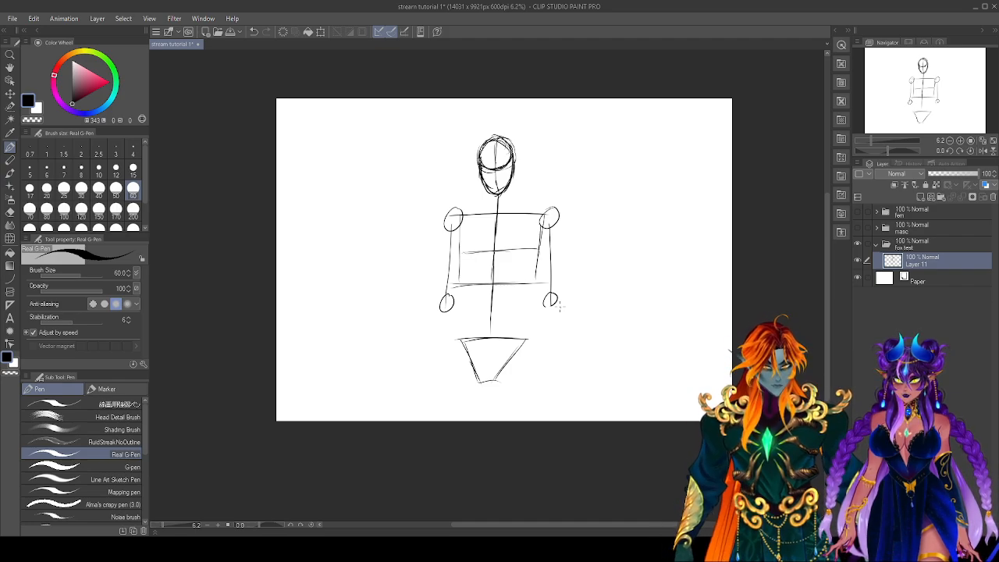
Move the pelvis shape up toward the chest box and slightly right using the Selection pen, and return to the Real G-Pen.
left_click(10, 106)
left_click(133, 228)
mouse_move(529, 355)
left_mouse_down()
mouse_move(489, 366)
mouse_move(468, 357)
mouse_move(478, 343)
mouse_move(521, 347)
left_mouse_up()
left_click(549, 417)
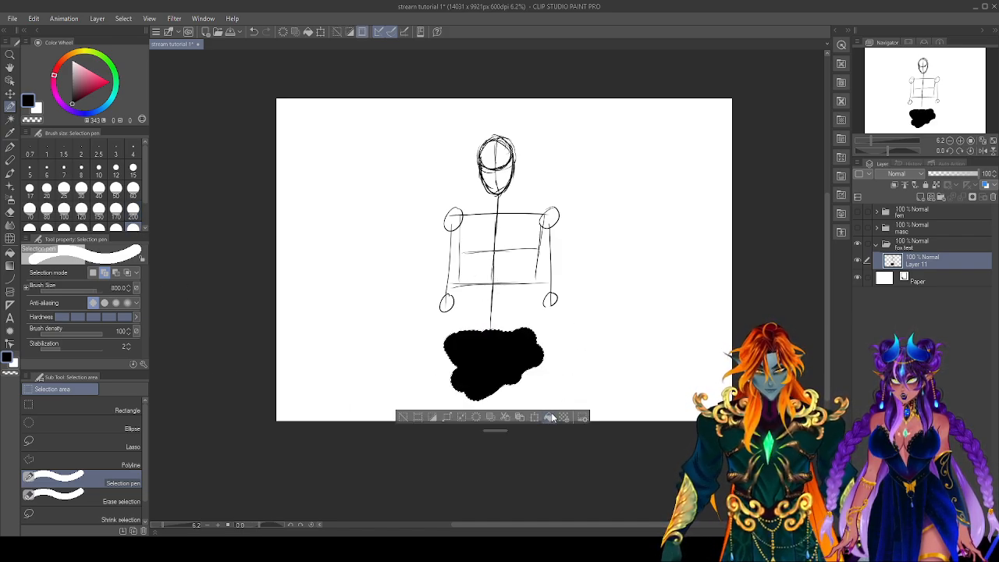
key("ctrl+z")
left_click(536, 419)
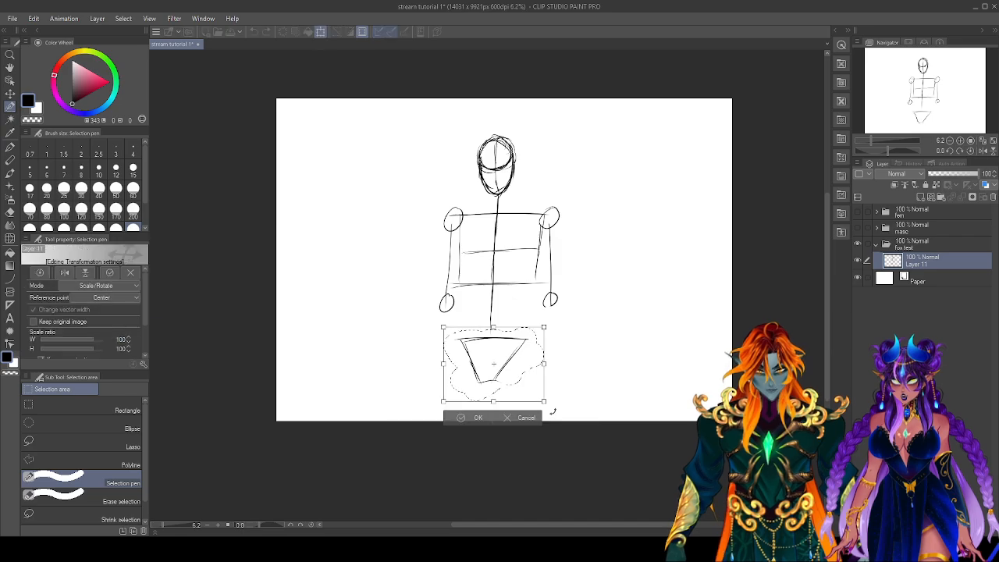
key("Up")
key("Up")
key("Up")
key("Up")
key("Up")
key("Up")
key("Up")
key("Up")
key("Up")
key("Up")
key("Up")
key("Up")
key("Up")
key("Up")
key("Up")
key("Up")
key("Up")
key("Up")
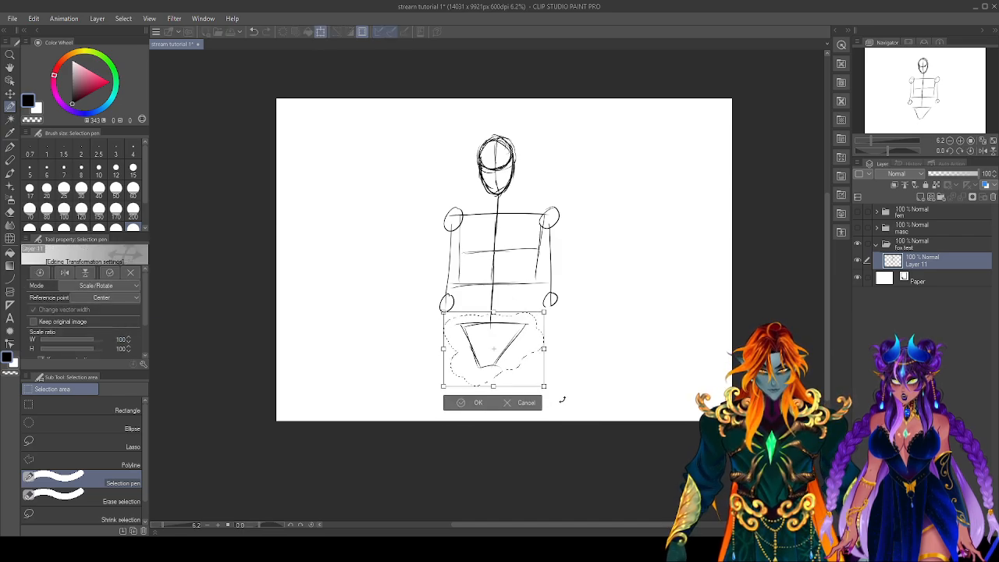
key("Right")
key("Right")
key("Right")
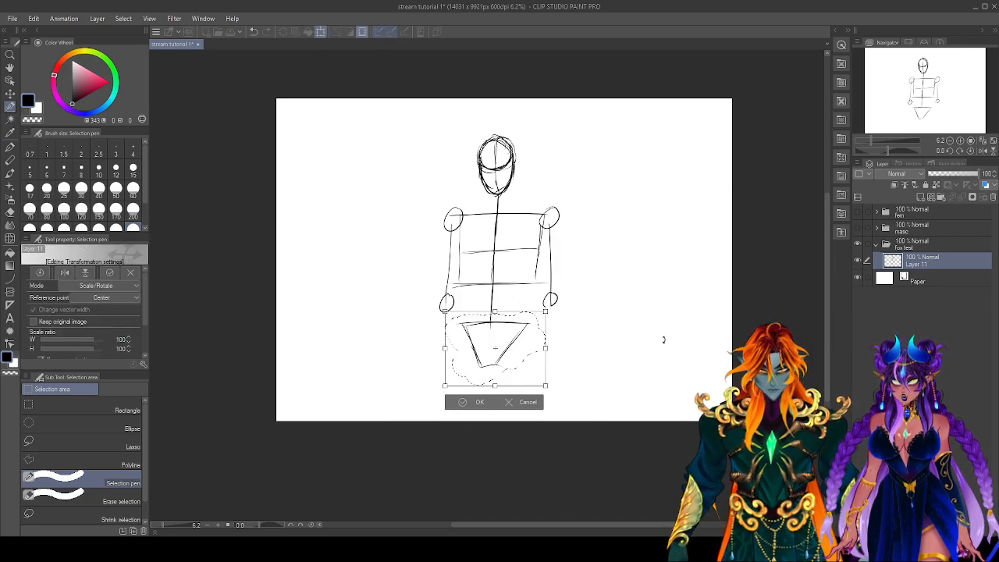
left_click(466, 405)
key("ctrl+d")
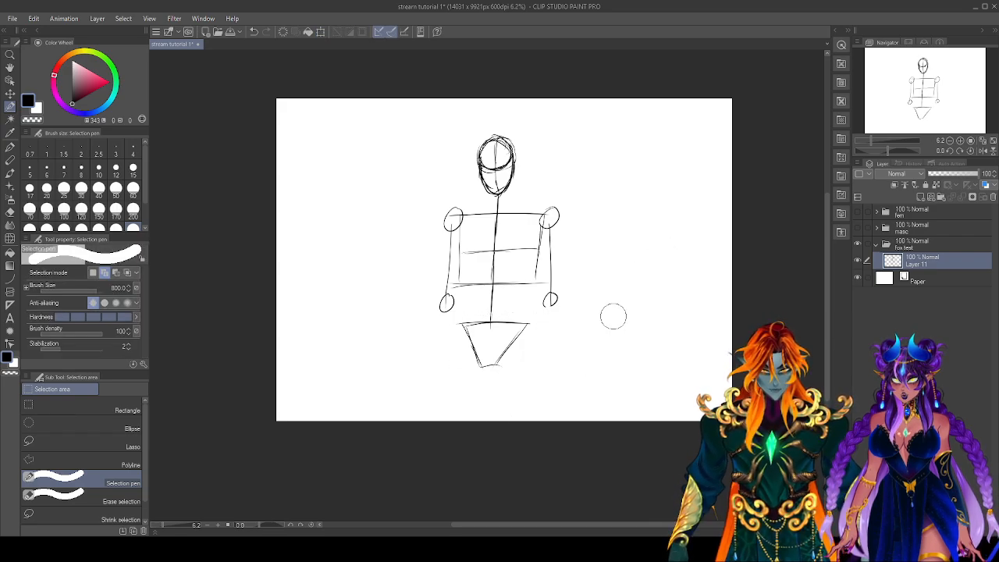
key("p")
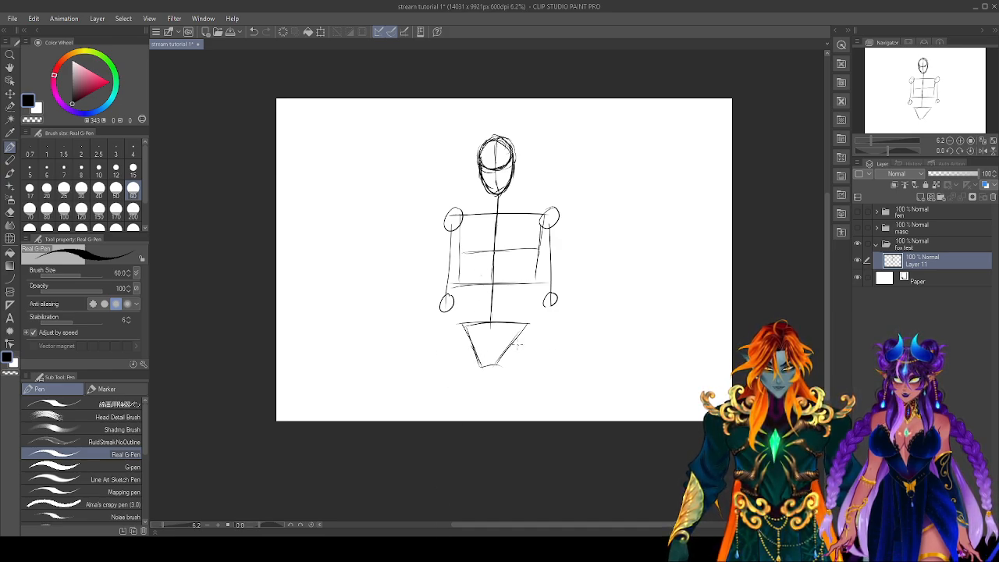
left_click_drag(418, 349, 632, 354)
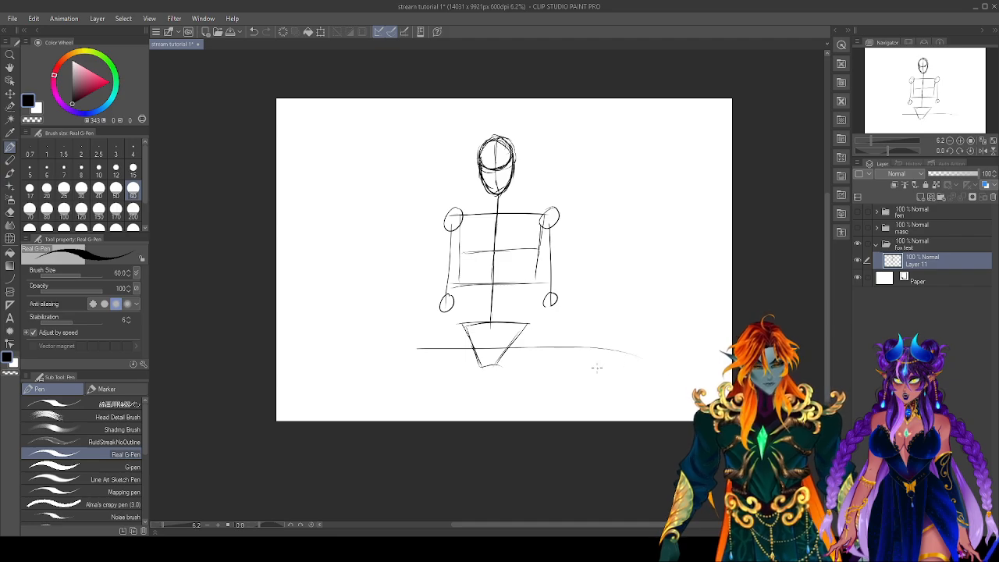
left_click_drag(414, 324, 607, 332)
left_click_drag(440, 371, 555, 369)
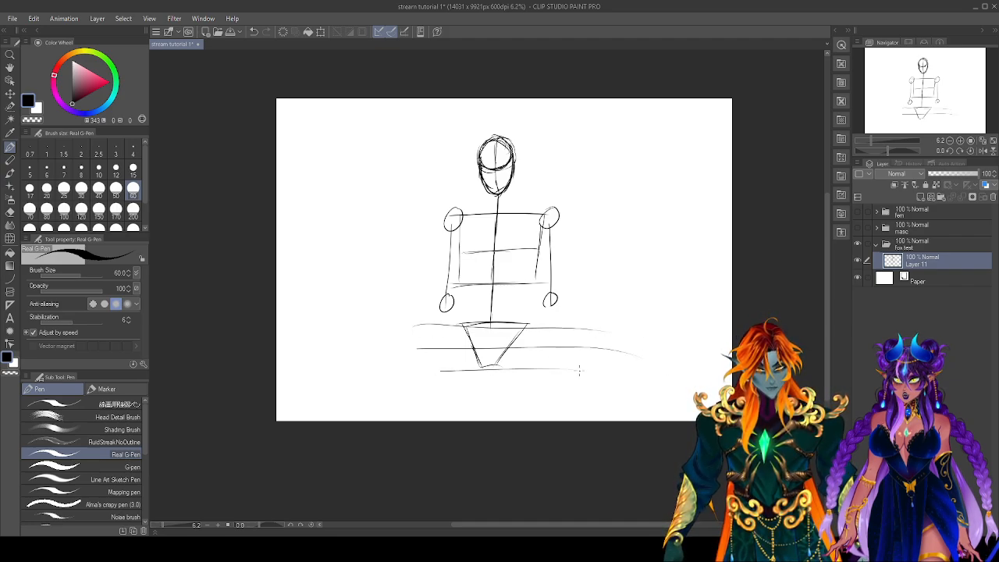
key("ctrl+z")
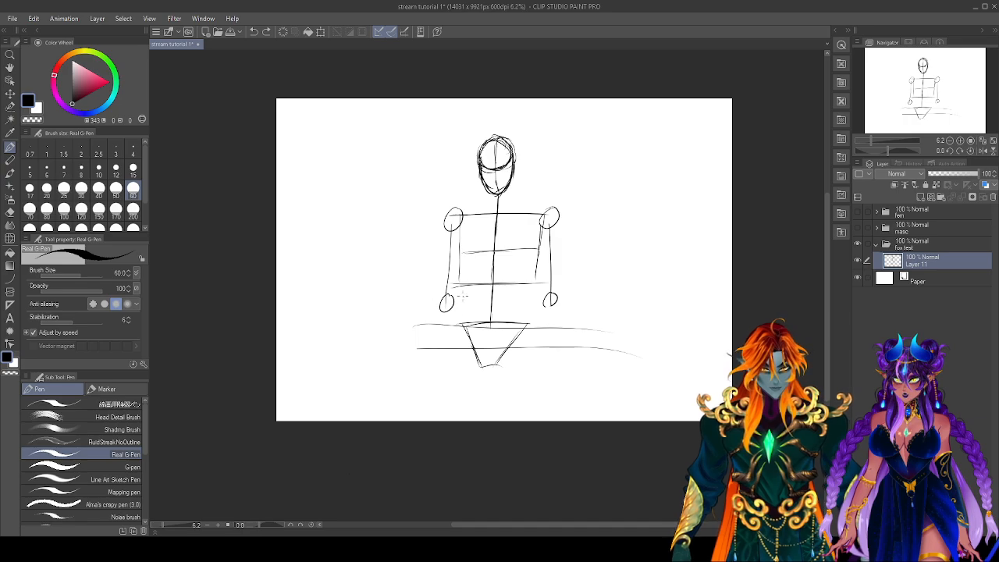
key("ctrl+z")
key("ctrl+z")
mouse_move(527, 328)
left_mouse_down()
mouse_move(494, 359)
mouse_move(521, 325)
left_mouse_up()
key("ctrl+z")
key("ctrl+z")
key("ctrl+z")
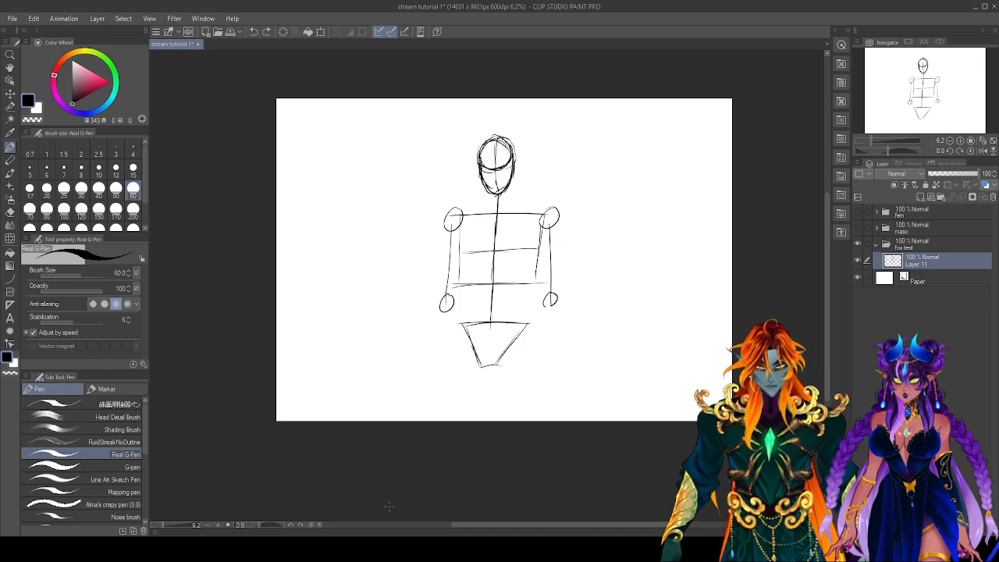
Check the female body structure reference and sketch an oval hip joint on each side of the pelvis.
left_click(860, 212)
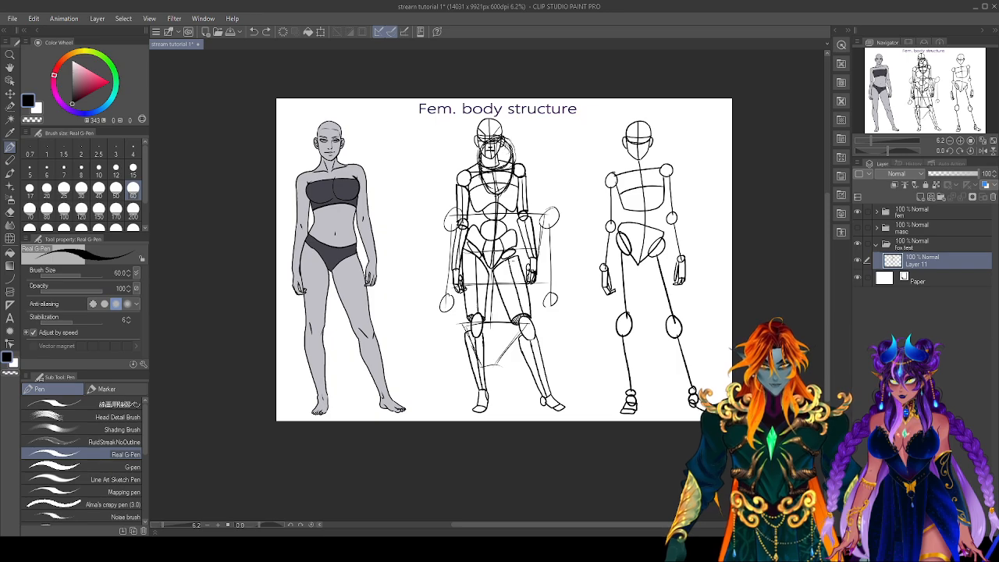
left_click(860, 213)
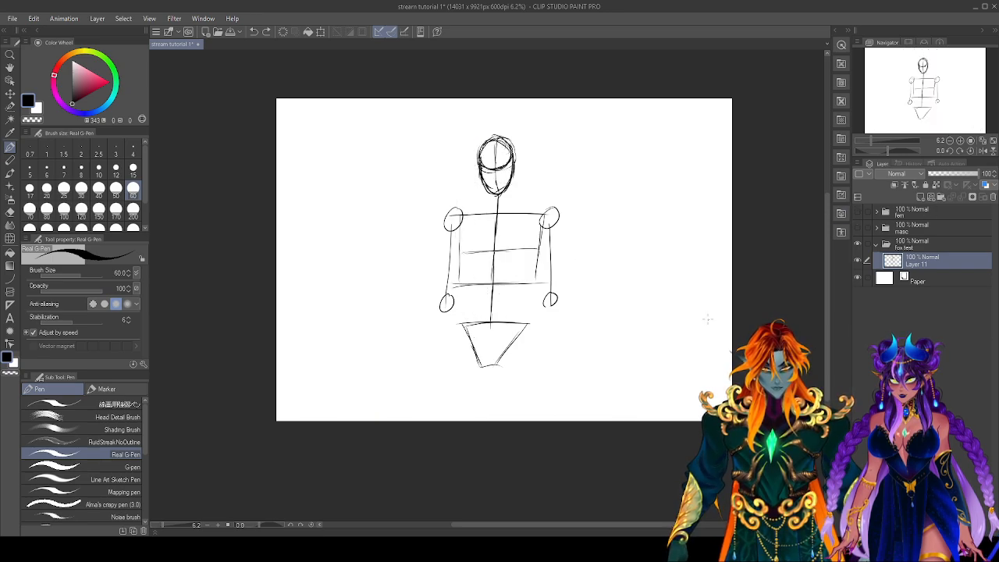
mouse_move(516, 339)
left_mouse_down()
mouse_move(506, 355)
mouse_move(523, 334)
mouse_move(479, 353)
mouse_move(476, 334)
left_mouse_up()
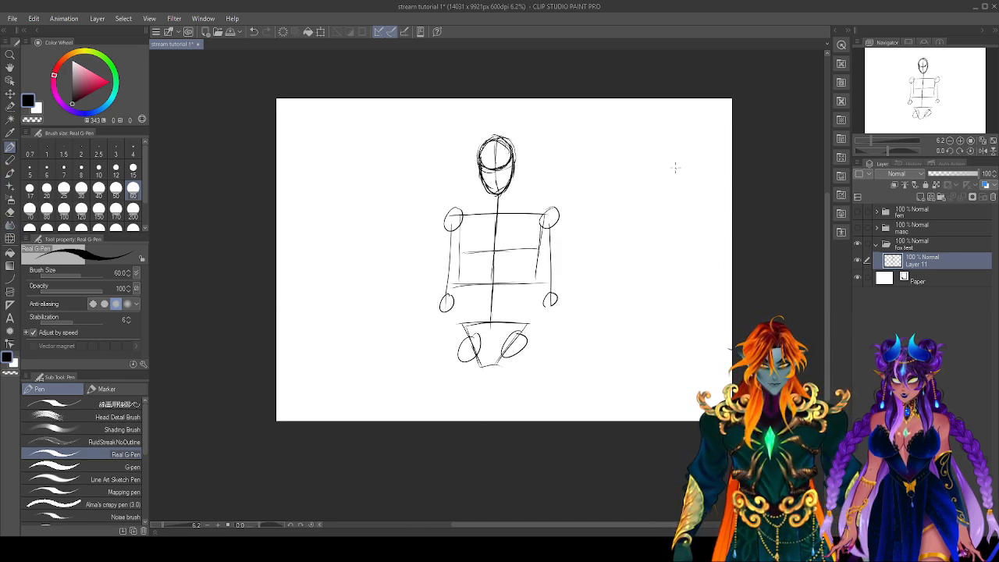
Scale the whole figure down to 78 percent and move it up near the upper edge of the canvas.
key("ctrl+t")
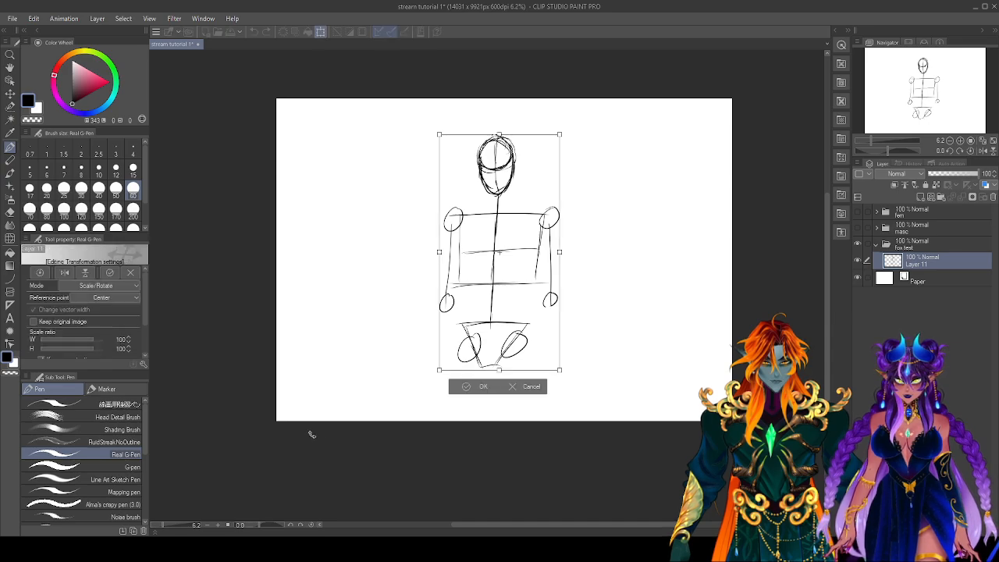
left_click_drag(438, 134, 466, 186)
left_click_drag(523, 295, 508, 218)
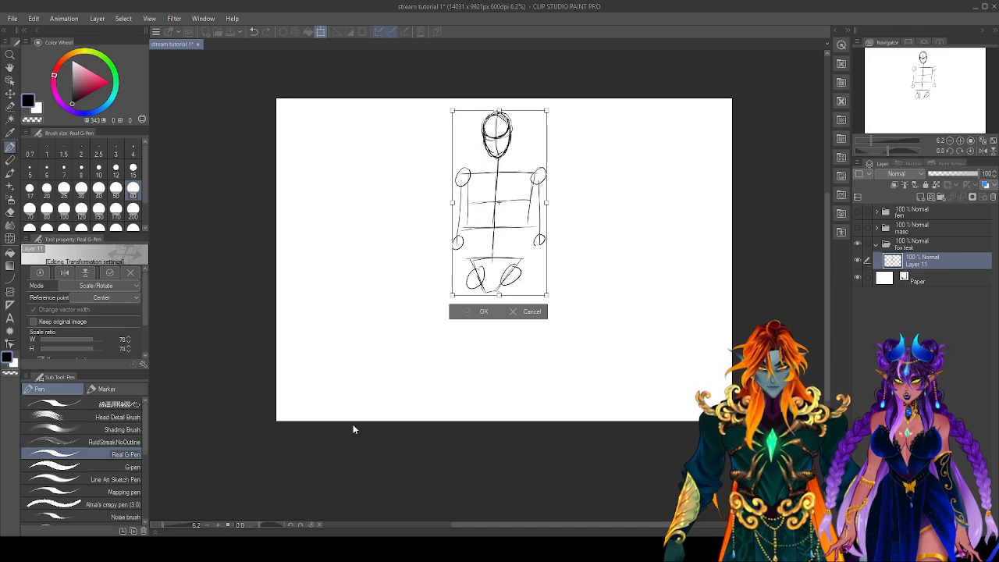
left_click(482, 313)
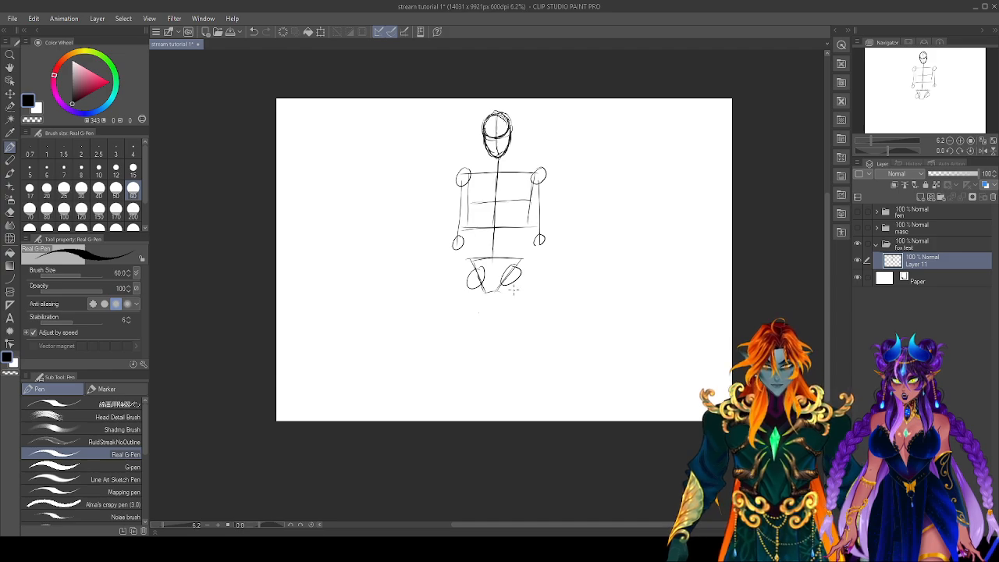
left_click_drag(476, 280, 462, 361)
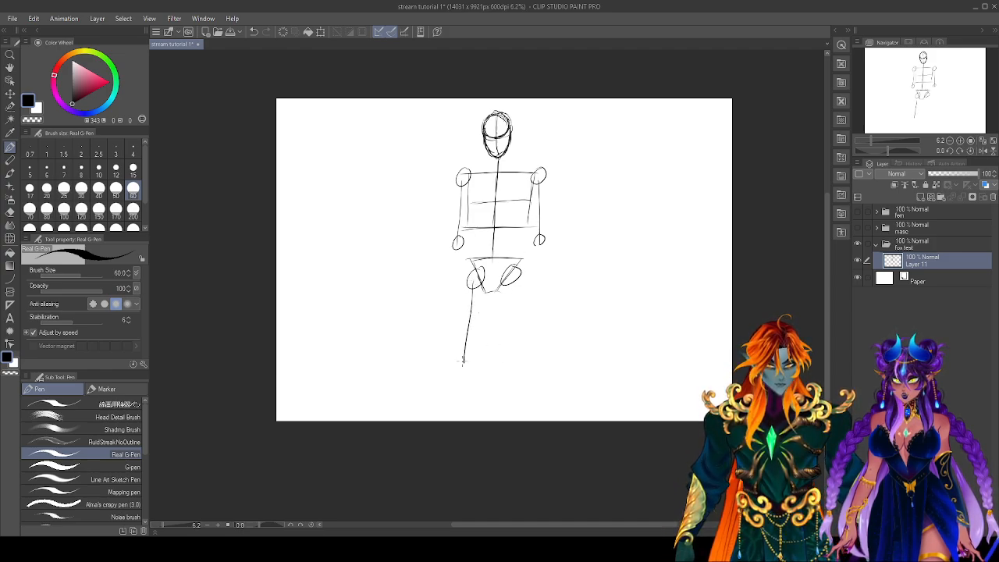
key("ctrl+z")
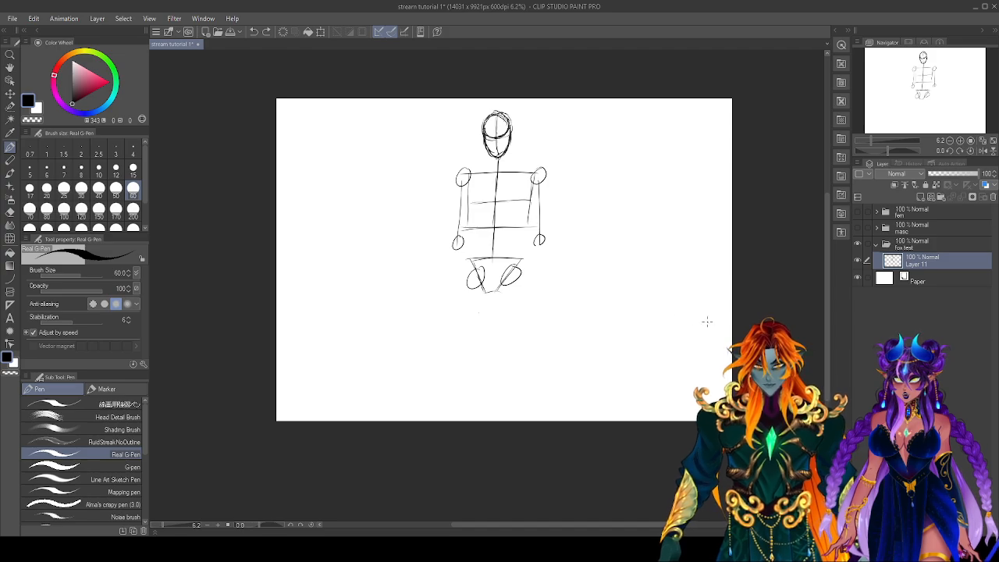
left_click_drag(415, 324, 627, 323)
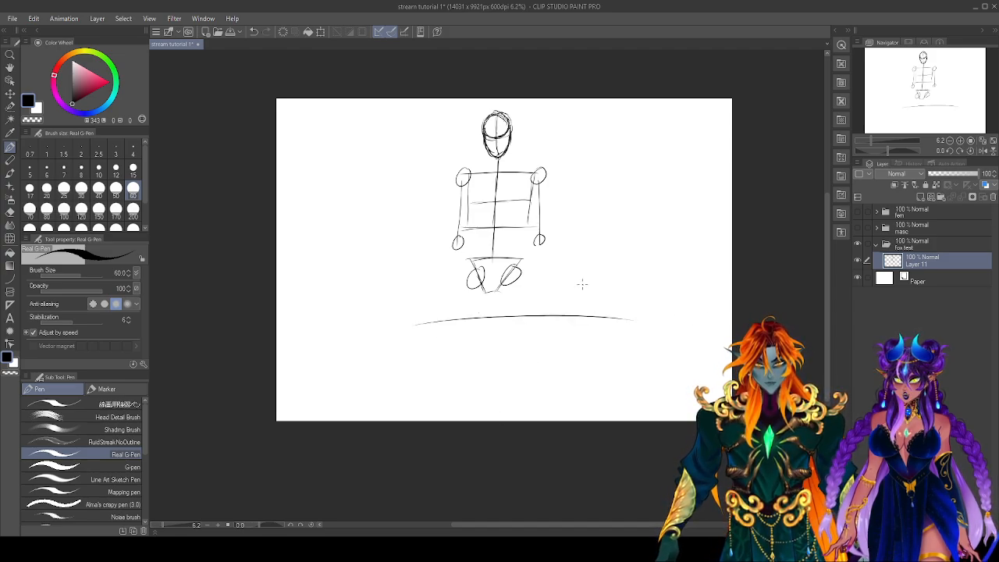
left_click_drag(457, 251, 452, 320)
mouse_move(453, 301)
left_mouse_down()
mouse_move(469, 302)
mouse_move(470, 320)
left_mouse_up()
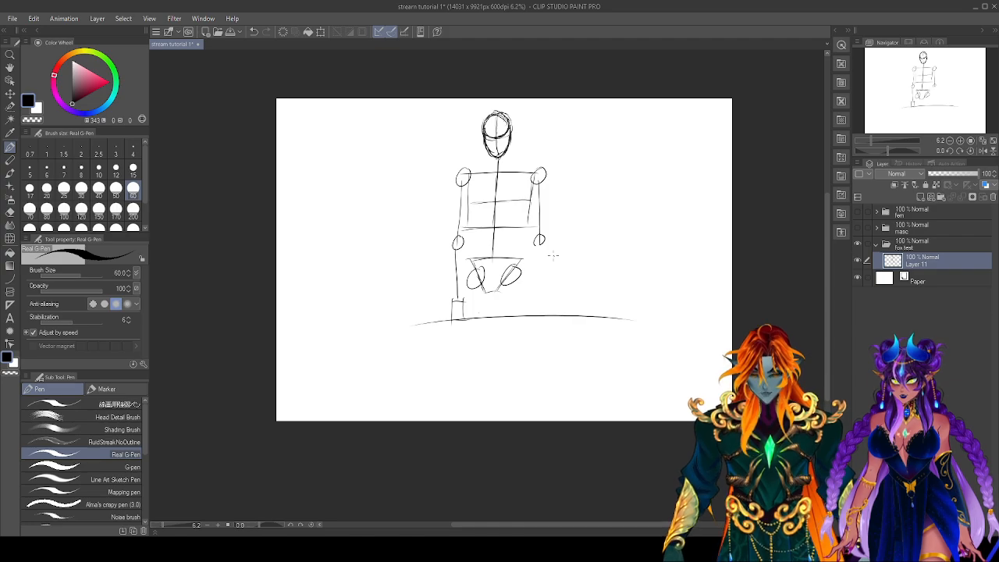
key("ctrl+z")
key("ctrl+z")
key("ctrl+z")
key("ctrl+z")
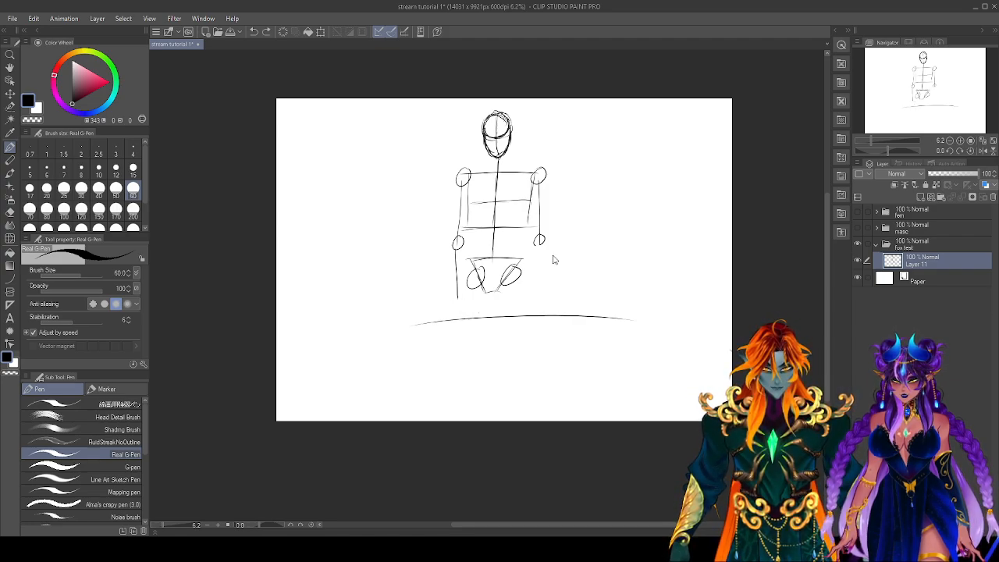
key("ctrl+z")
key("ctrl+z")
Draw the forearm line down from the elbow on the figure's left-hand side and end it with a small boxy hand.
mouse_move(457, 243)
left_mouse_down()
mouse_move(450, 331)
mouse_move(472, 304)
left_mouse_up()
mouse_move(467, 306)
left_mouse_down()
mouse_move(458, 333)
mouse_move(466, 331)
left_mouse_up()
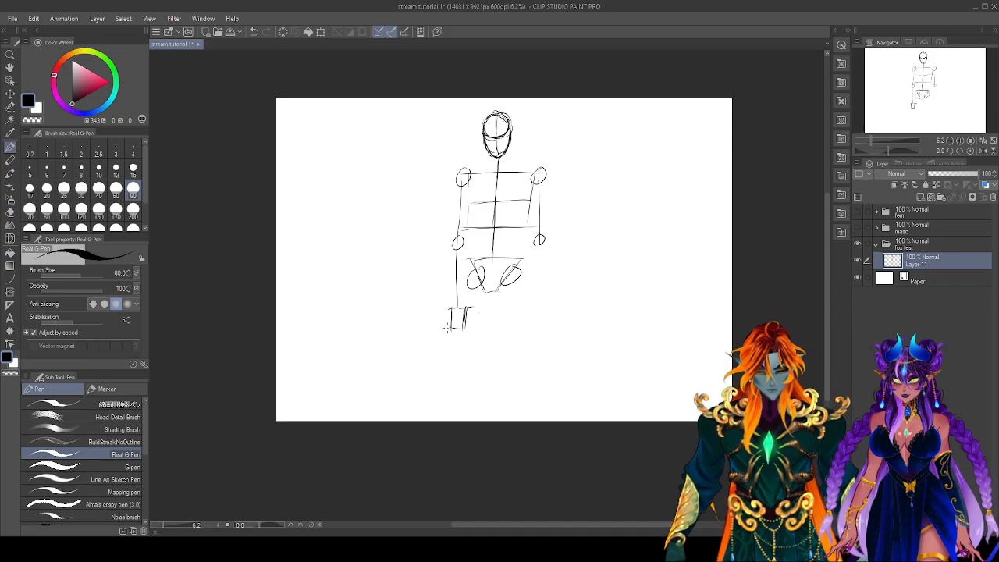
key("ctrl+z")
key("ctrl+z")
key("ctrl+z")
key("ctrl+z")
mouse_move(462, 308)
left_mouse_down()
mouse_move(457, 331)
mouse_move(465, 327)
left_mouse_up()
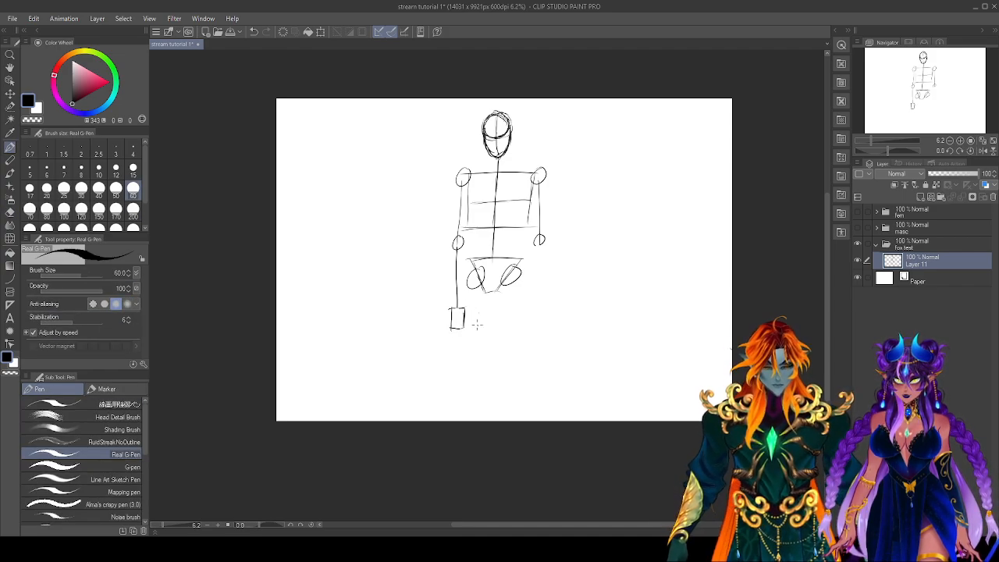
Draw the matching forearm and boxy hand on the other arm, erasing stray marks and redrawing the forearm line.
mouse_move(540, 245)
left_mouse_down()
mouse_move(536, 297)
mouse_move(548, 304)
mouse_move(533, 324)
left_mouse_up()
mouse_move(544, 301)
left_mouse_down()
mouse_move(547, 322)
mouse_move(530, 319)
left_mouse_up()
mouse_move(542, 249)
left_mouse_down()
mouse_move(547, 330)
mouse_move(532, 331)
mouse_move(551, 311)
mouse_move(549, 331)
left_mouse_up()
key("e")
mouse_move(542, 280)
left_mouse_down()
mouse_move(540, 322)
mouse_move(530, 313)
mouse_move(549, 310)
left_mouse_up()
key("p")
key("e")
left_click_drag(536, 258, 535, 297)
key("p")
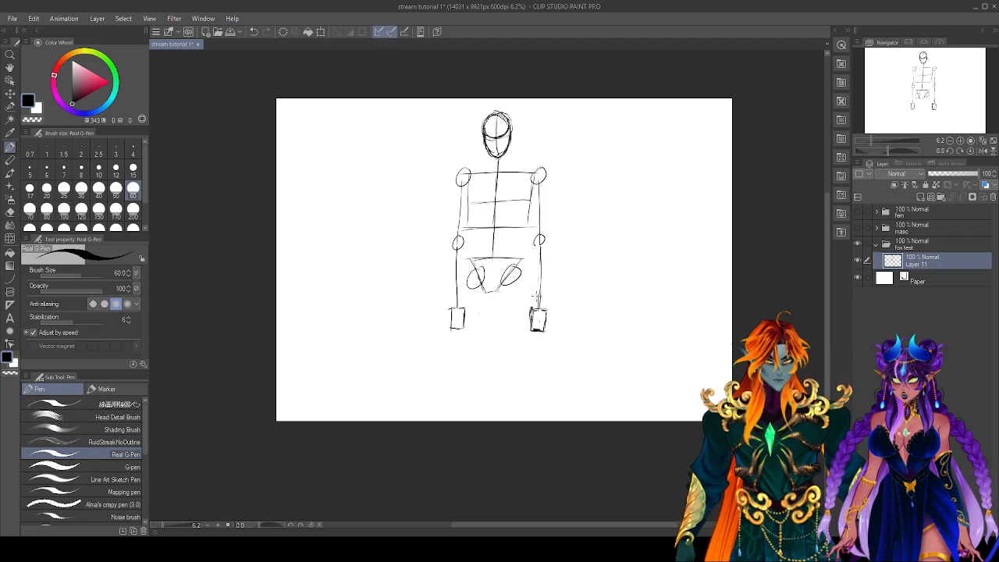
left_click_drag(540, 250, 539, 307)
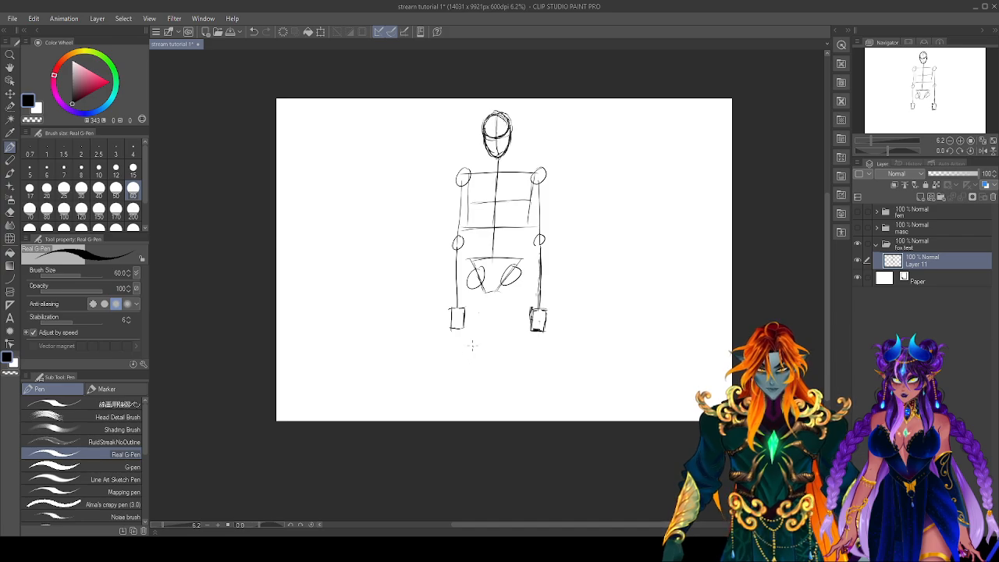
Sketch round knee joints below hand level and connect each to its hip joint with a thigh line.
mouse_move(471, 347)
left_mouse_down()
mouse_move(466, 357)
mouse_move(473, 348)
mouse_move(511, 358)
mouse_move(517, 348)
left_mouse_up()
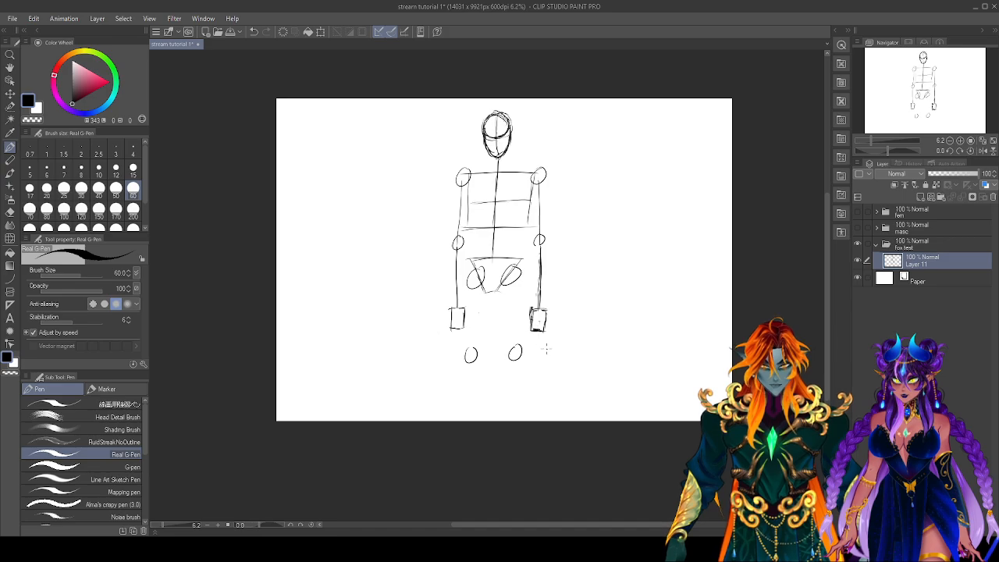
key("e")
mouse_move(517, 347)
left_mouse_down()
mouse_move(511, 352)
mouse_move(522, 353)
mouse_move(462, 356)
mouse_move(512, 360)
left_mouse_up()
key("p")
left_click_drag(477, 289, 472, 359)
left_click_drag(514, 285, 512, 360)
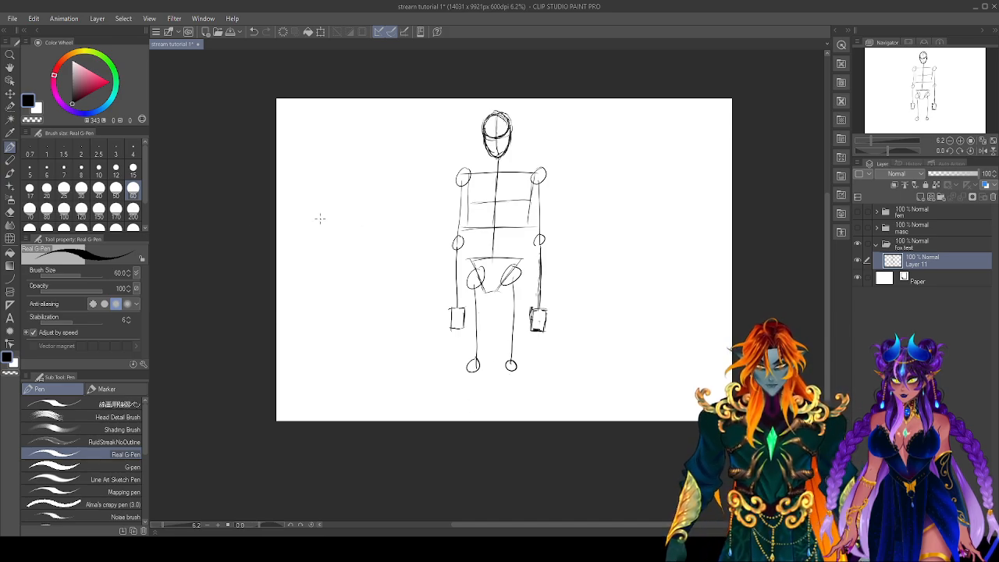
Select the whole figure with the Selection pen, scale it down to leave room for the lower legs, and deselect.
left_click(10, 106)
mouse_move(506, 114)
left_mouse_down()
mouse_move(481, 129)
mouse_move(428, 238)
mouse_move(437, 327)
mouse_move(544, 303)
mouse_move(456, 394)
mouse_move(550, 367)
left_mouse_up()
left_click_drag(565, 330, 546, 316)
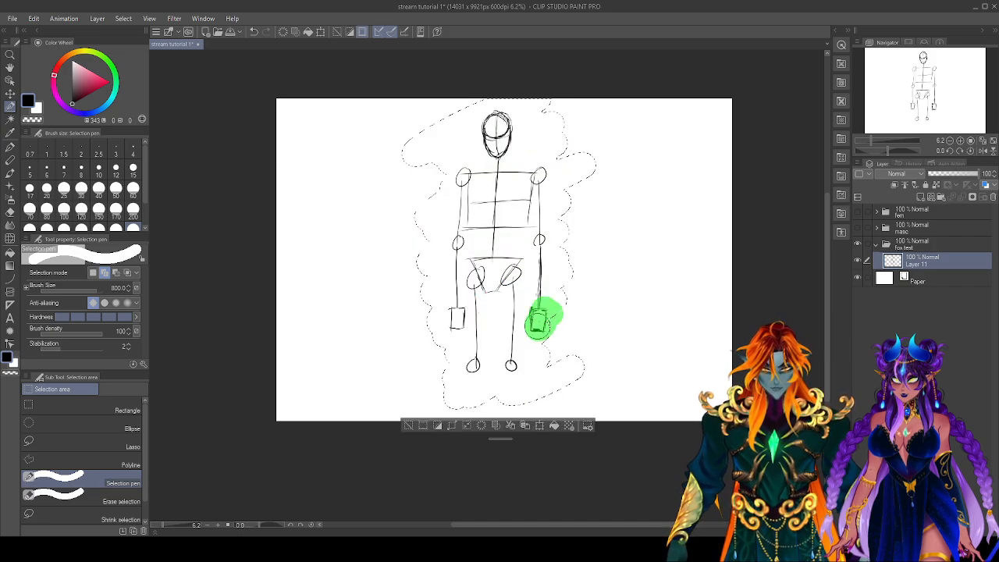
left_click(540, 425)
left_click_drag(598, 409, 558, 347)
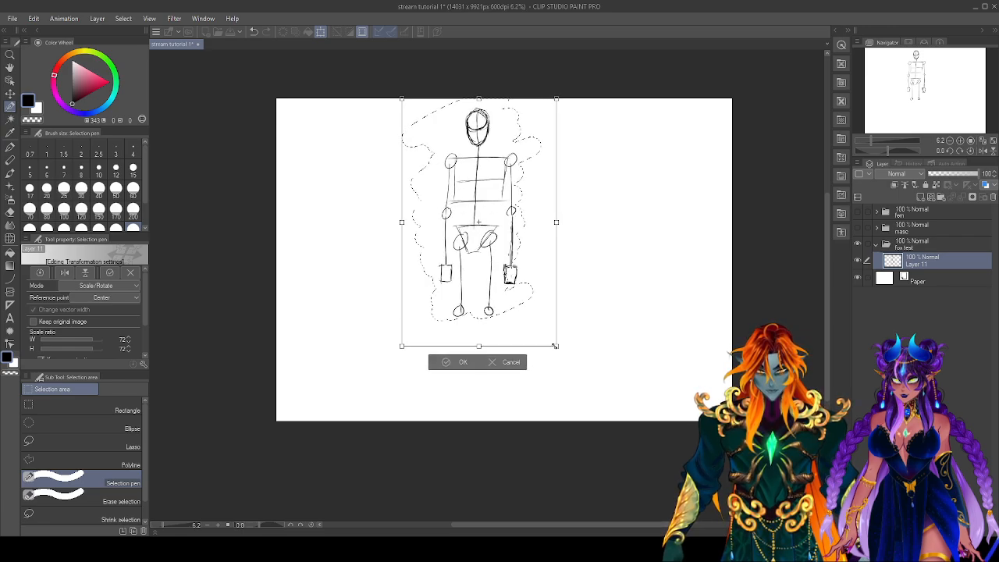
left_click(449, 371)
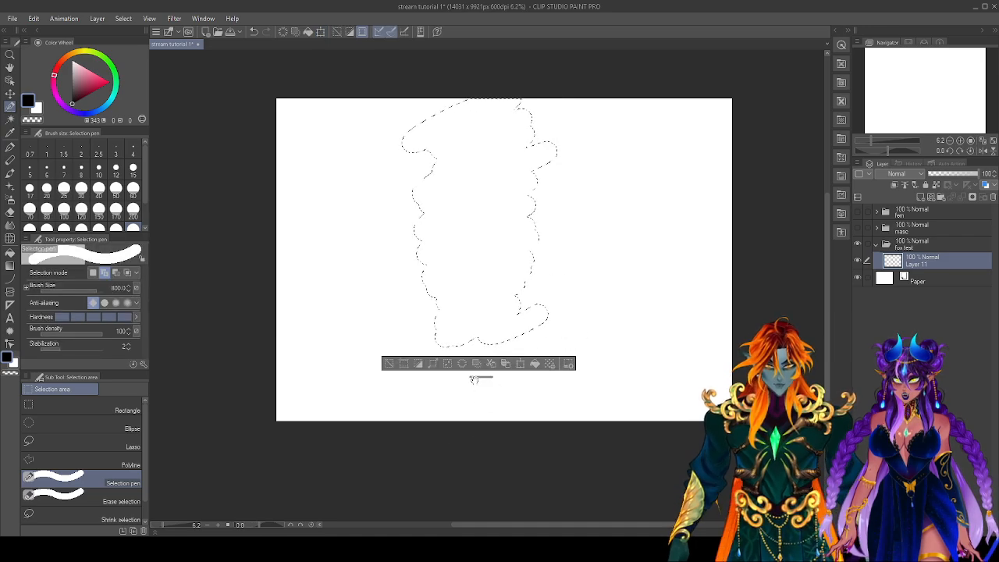
left_click(390, 364)
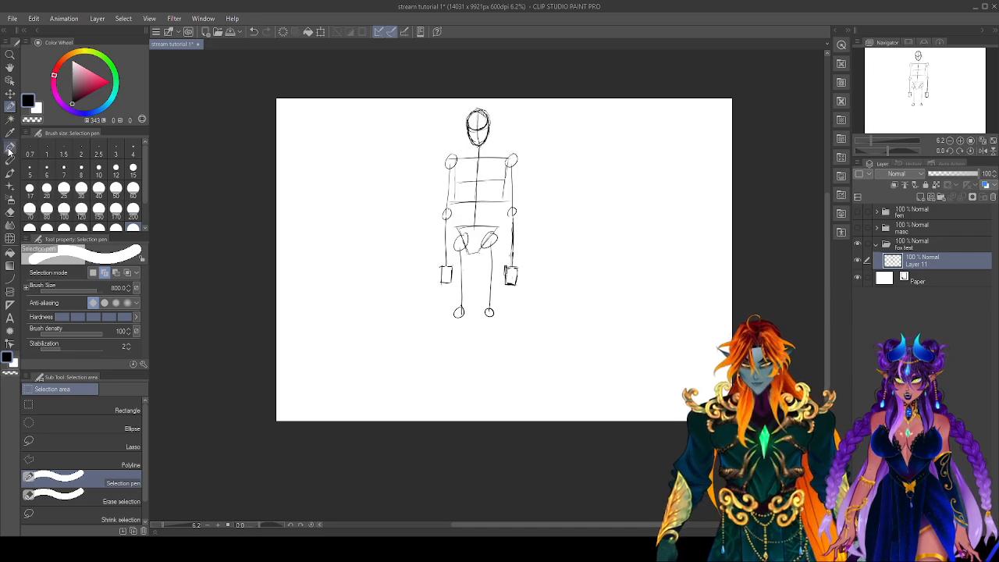
Draw a lower-leg line down from each knee joint with the Real G-Pen.
key("p")
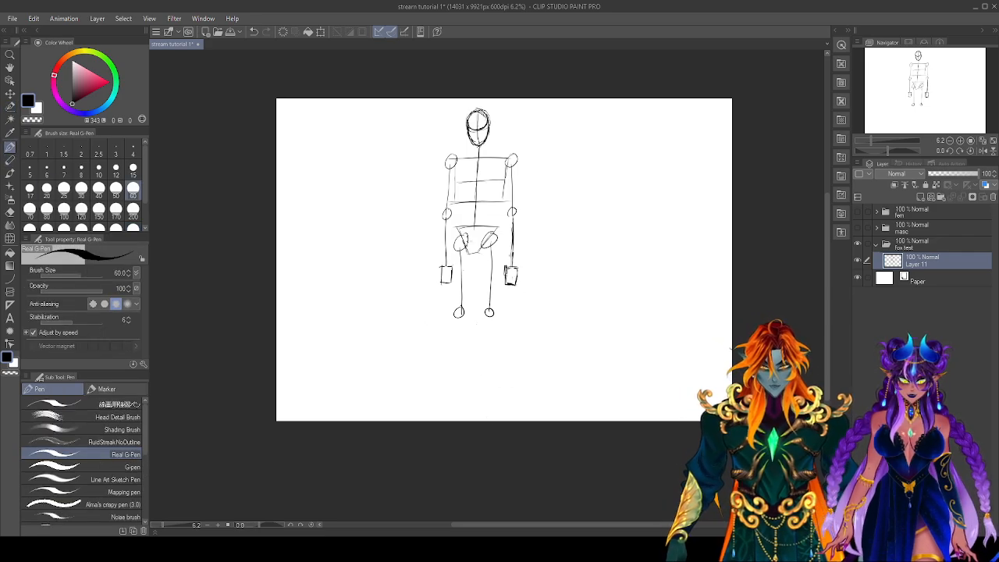
left_click_drag(459, 318, 458, 369)
left_click_drag(490, 318, 492, 377)
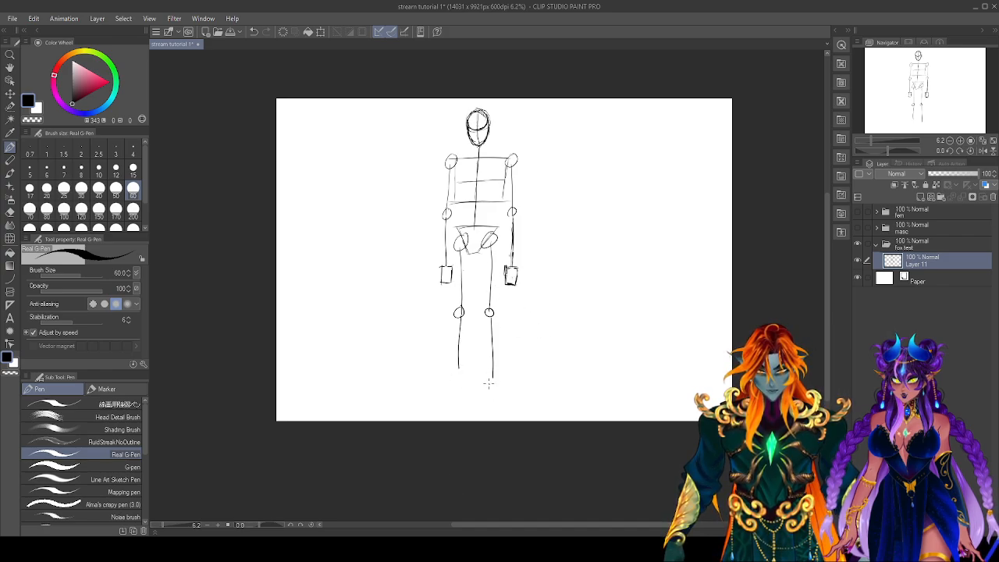
Sketch a triangular foot at the end of each lower leg.
left_click_drag(491, 379, 485, 404)
left_click_drag(492, 378, 503, 400)
left_click_drag(485, 399, 509, 398)
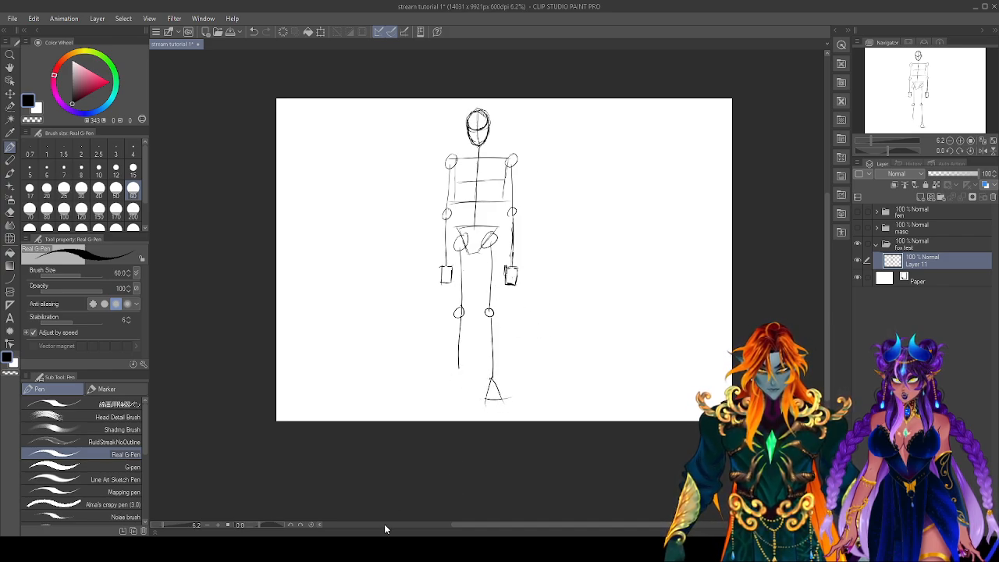
mouse_move(457, 377)
left_mouse_down()
mouse_move(450, 399)
mouse_move(467, 398)
mouse_move(459, 376)
left_mouse_up()
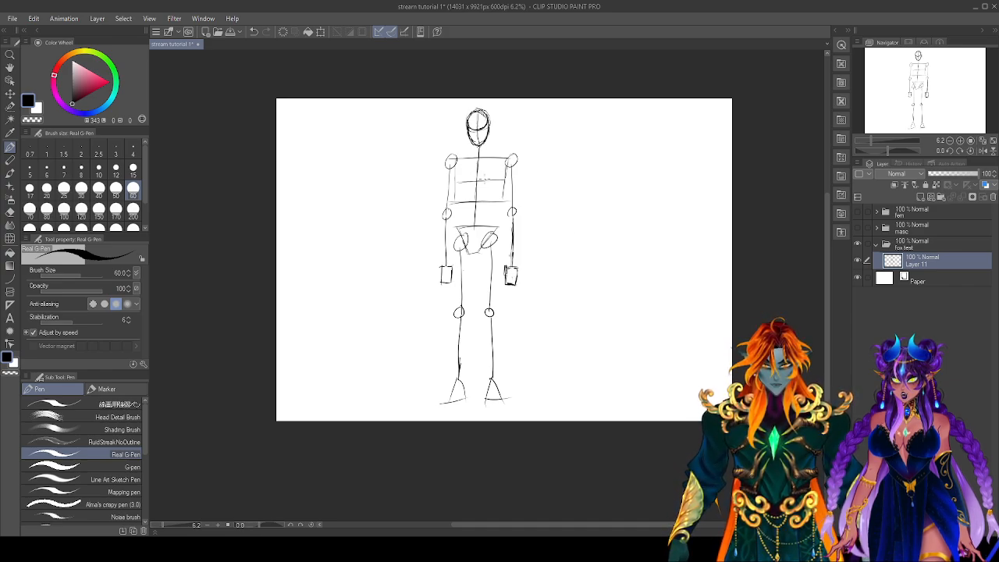
mouse_move(478, 189)
left_mouse_down()
mouse_move(496, 184)
mouse_move(496, 193)
mouse_move(460, 184)
mouse_move(450, 196)
left_mouse_up()
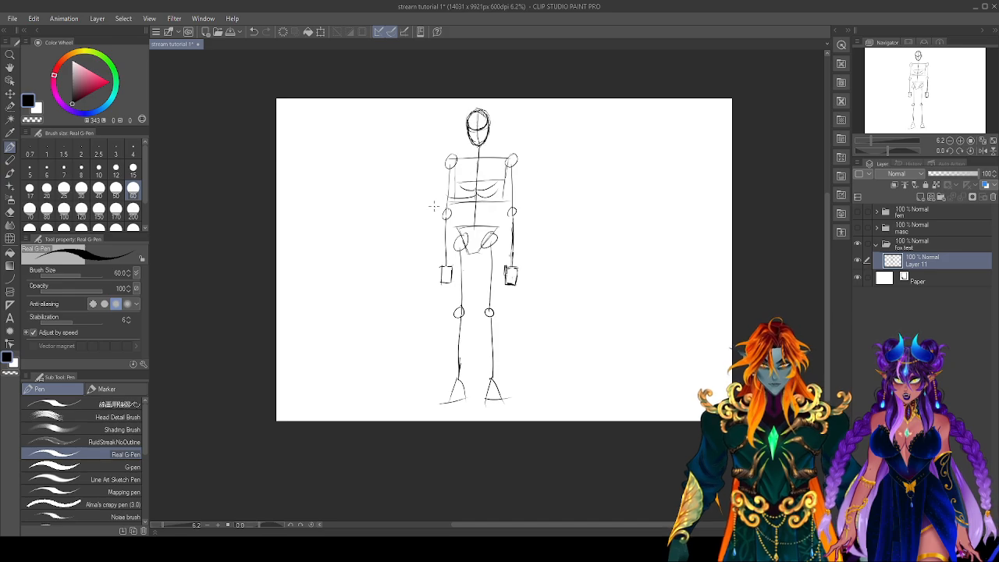
key("ctrl+z")
key("ctrl+z")
key("ctrl+z")
key("ctrl+z")
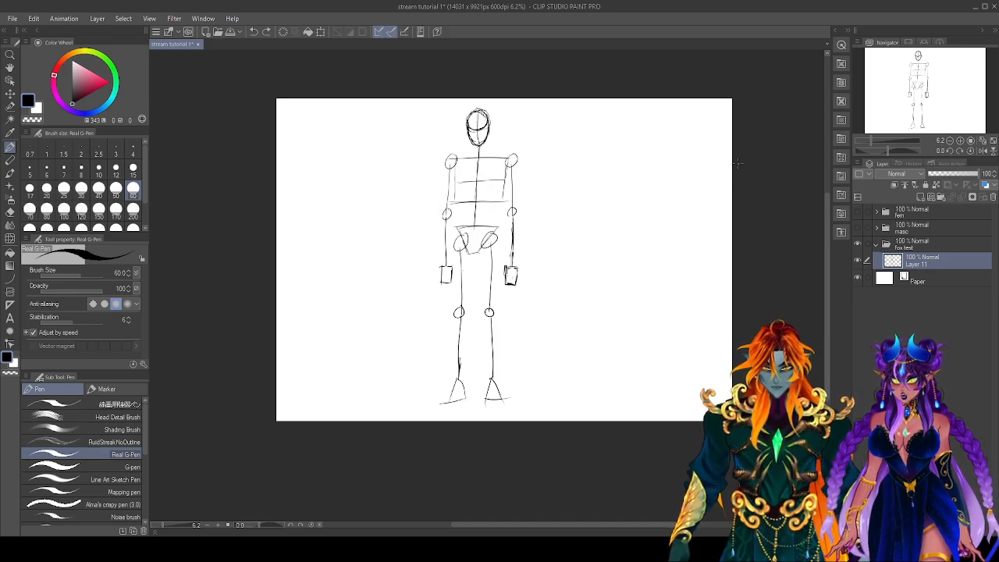
key("e")
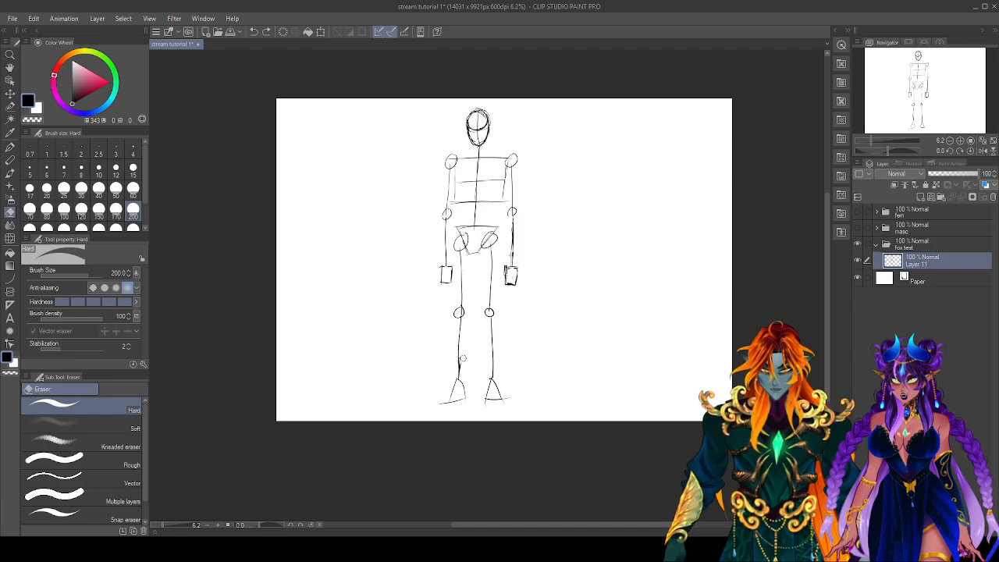
key("p")
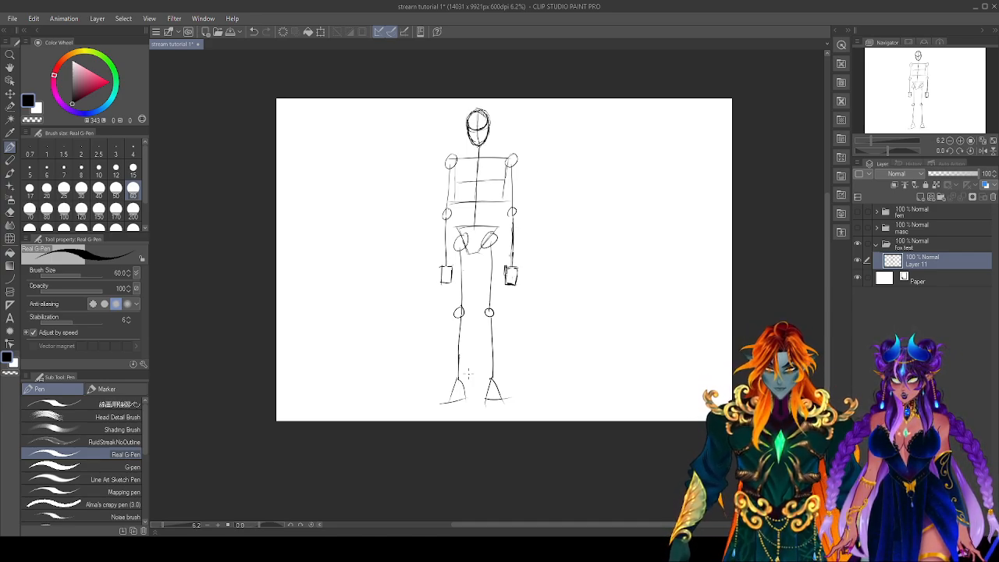
Strengthen the side line of the ribcage and sketch small round joints at both ankles and both wrists.
left_click_drag(505, 183, 503, 201)
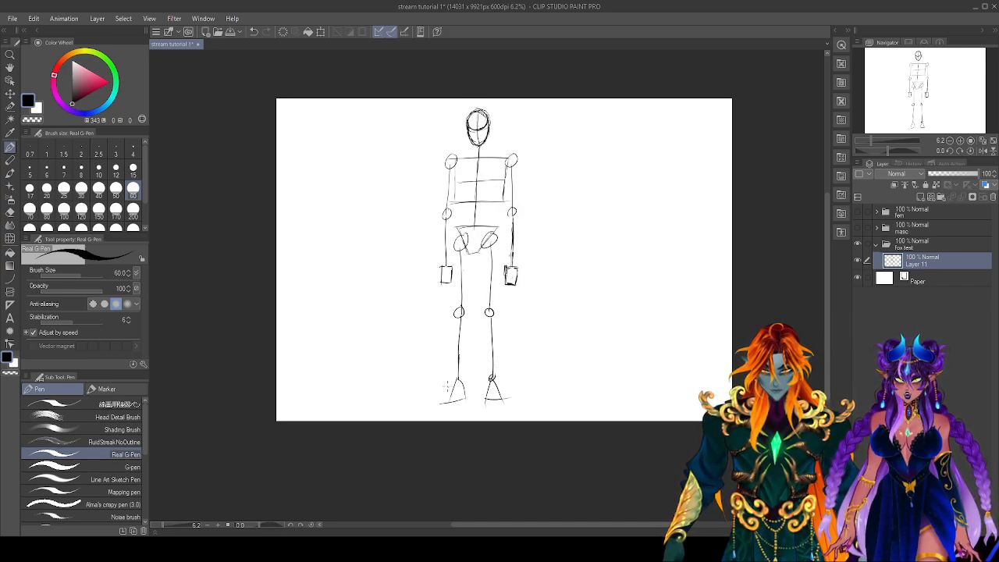
left_click_drag(458, 375, 459, 375)
mouse_move(513, 263)
left_mouse_down()
mouse_move(507, 269)
mouse_move(513, 263)
left_mouse_up()
left_click_drag(449, 262, 448, 264)
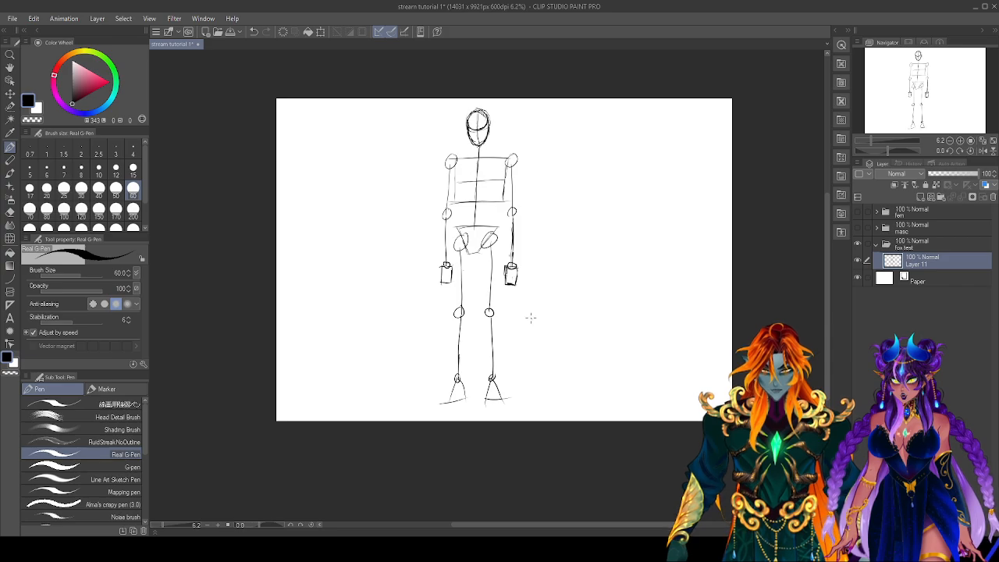
Sketch short finger lines and a thumb on each hand, undoing and redrawing strokes that miss.
mouse_move(507, 285)
left_mouse_down()
mouse_move(514, 294)
mouse_move(502, 271)
mouse_move(504, 283)
left_mouse_up()
key("ctrl+z")
key("ctrl+z")
left_click_drag(450, 266, 455, 287)
key("ctrl+z")
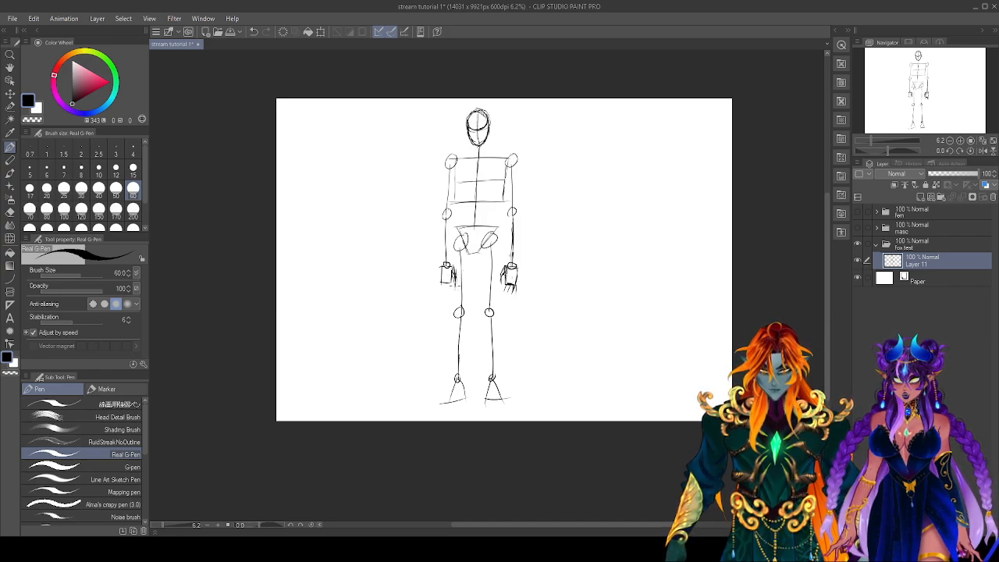
key("ctrl+z")
key("ctrl+z")
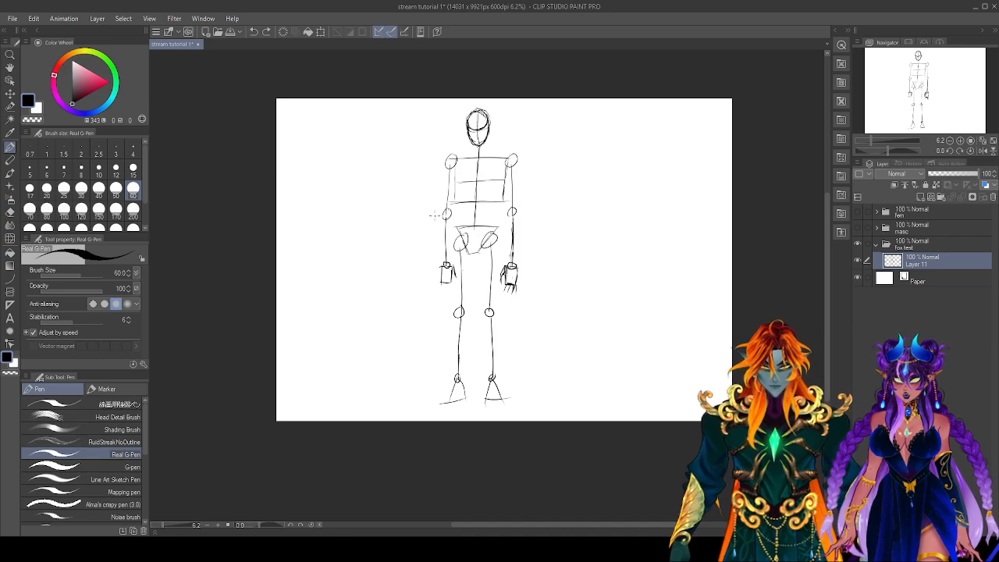
mouse_move(454, 269)
left_mouse_down()
mouse_move(456, 287)
mouse_move(451, 277)
mouse_move(445, 284)
left_mouse_up()
mouse_move(439, 281)
left_mouse_down()
mouse_move(443, 297)
mouse_move(450, 291)
left_mouse_up()
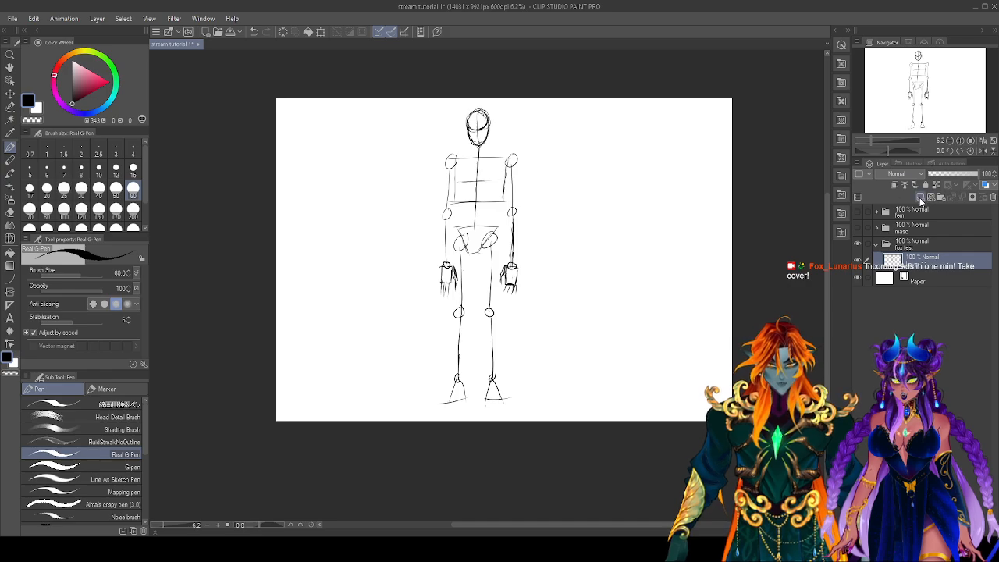
Add a new layer above the figure sketch.
left_click(921, 197)
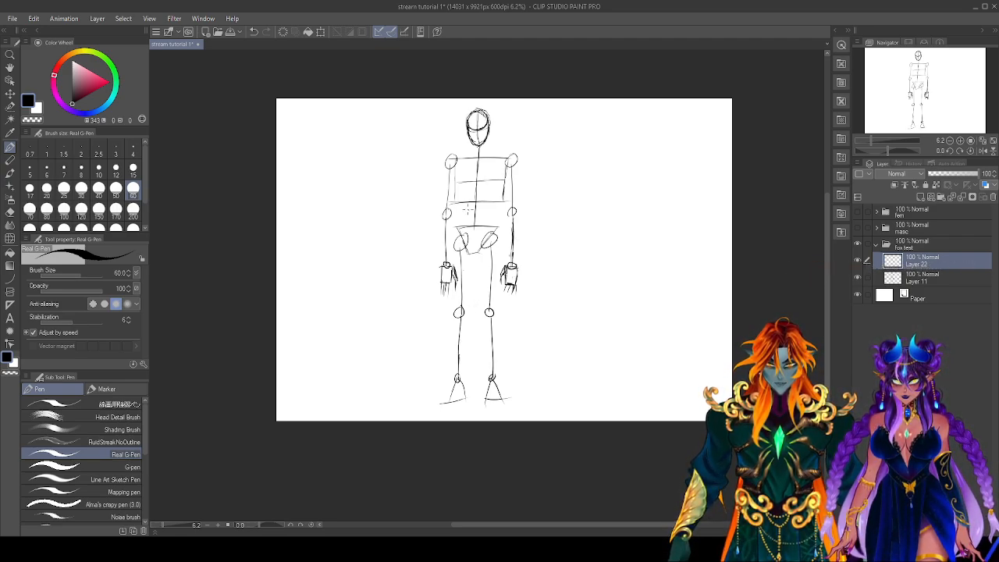
mouse_move(456, 169)
left_mouse_down()
mouse_move(459, 195)
mouse_move(503, 194)
mouse_move(509, 180)
mouse_move(499, 202)
mouse_move(457, 200)
mouse_move(459, 164)
mouse_move(458, 197)
mouse_move(501, 200)
mouse_move(508, 171)
mouse_move(509, 193)
left_mouse_up()
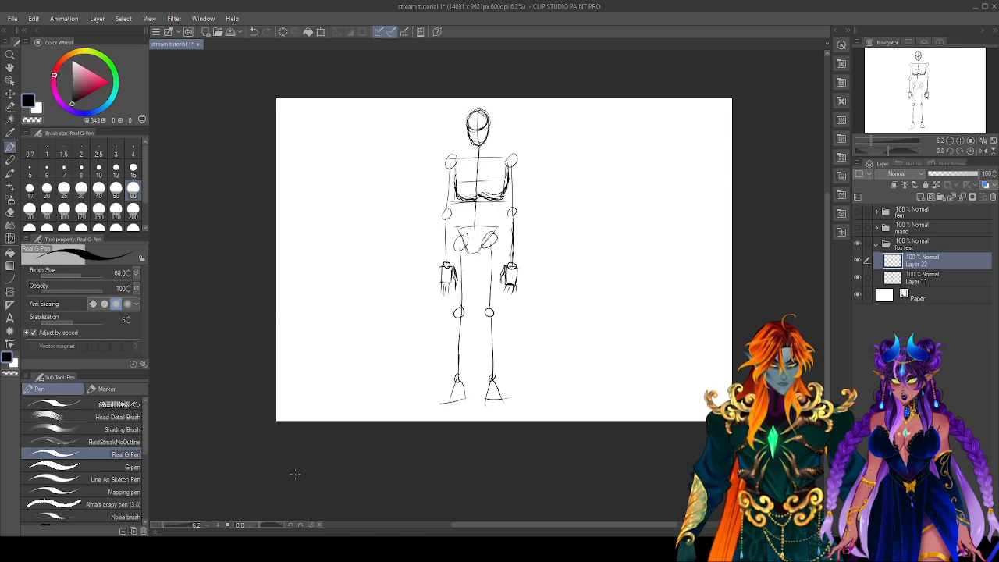
key("ctrl+z")
key("ctrl+z")
key("ctrl+z")
key("ctrl+z")
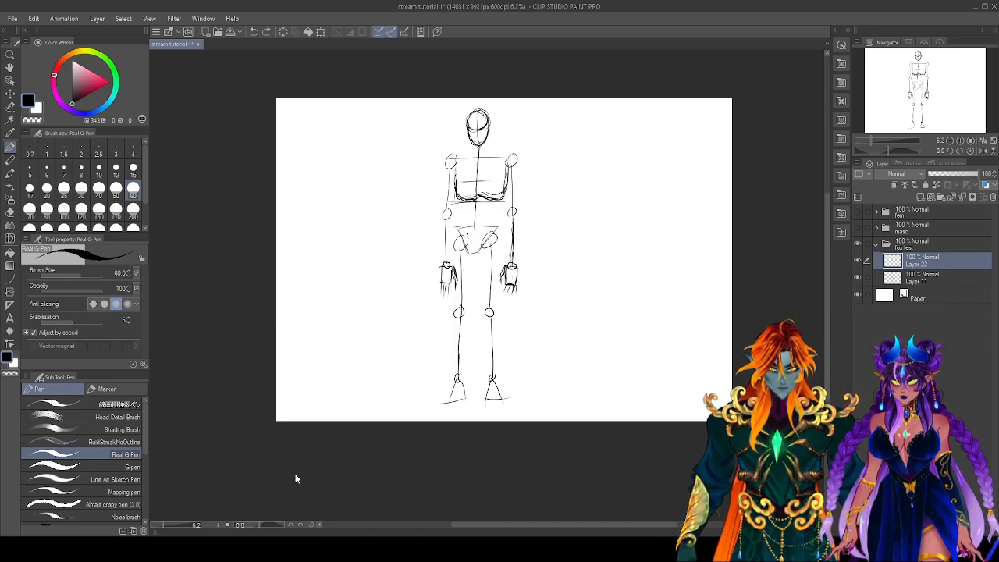
key("ctrl+z")
key("ctrl+z")
key("ctrl+z")
key("ctrl+z")
key("ctrl+z")
key("ctrl+z")
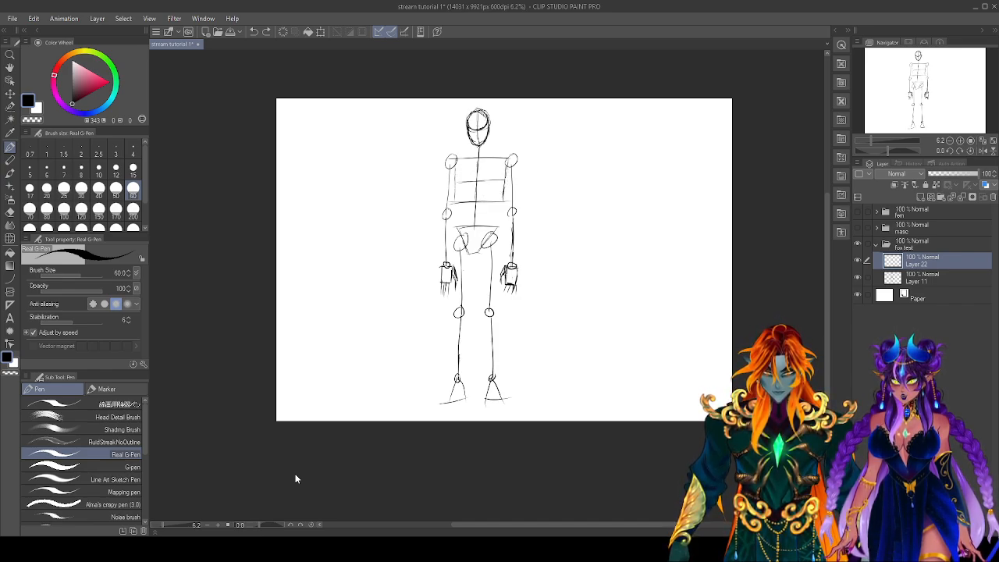
Try two stacked circles for the waist between ribcage and pelvis, undo them, and redraw them smaller and lower.
mouse_move(477, 197)
left_mouse_down()
mouse_move(480, 204)
mouse_move(470, 199)
mouse_move(484, 205)
mouse_move(484, 222)
mouse_move(469, 217)
mouse_move(485, 211)
left_mouse_up()
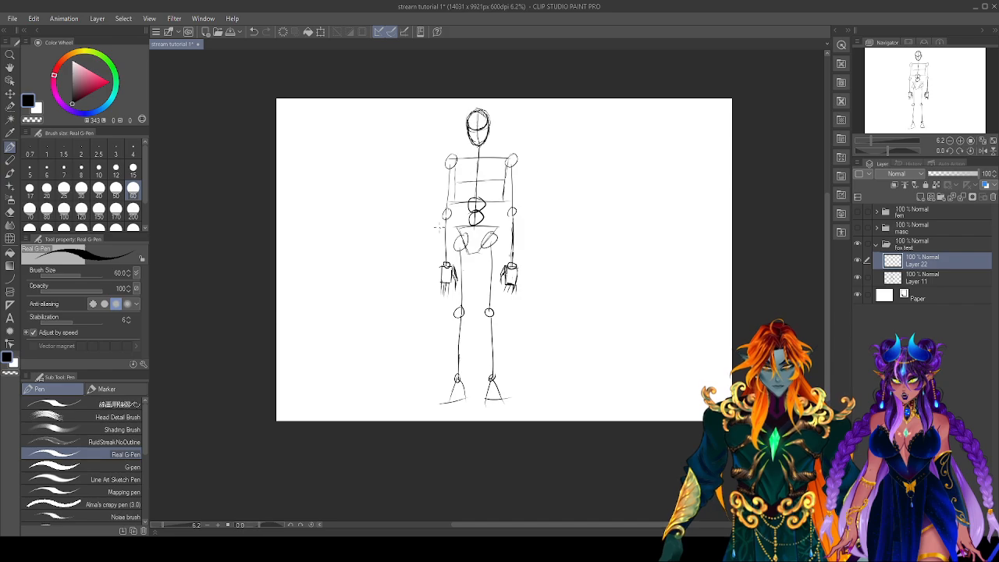
key("ctrl+z")
key("ctrl+z")
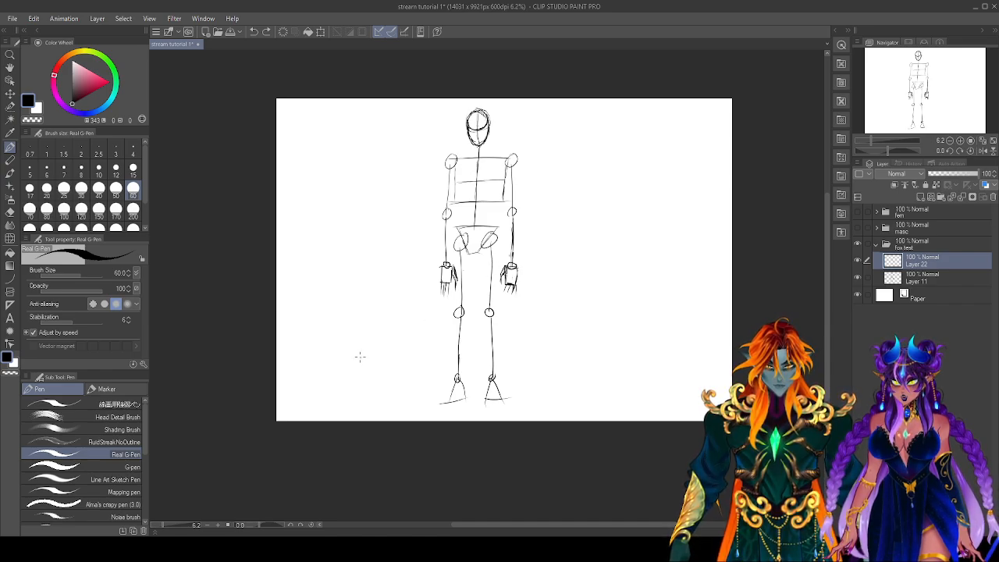
left_click_drag(474, 218, 471, 219)
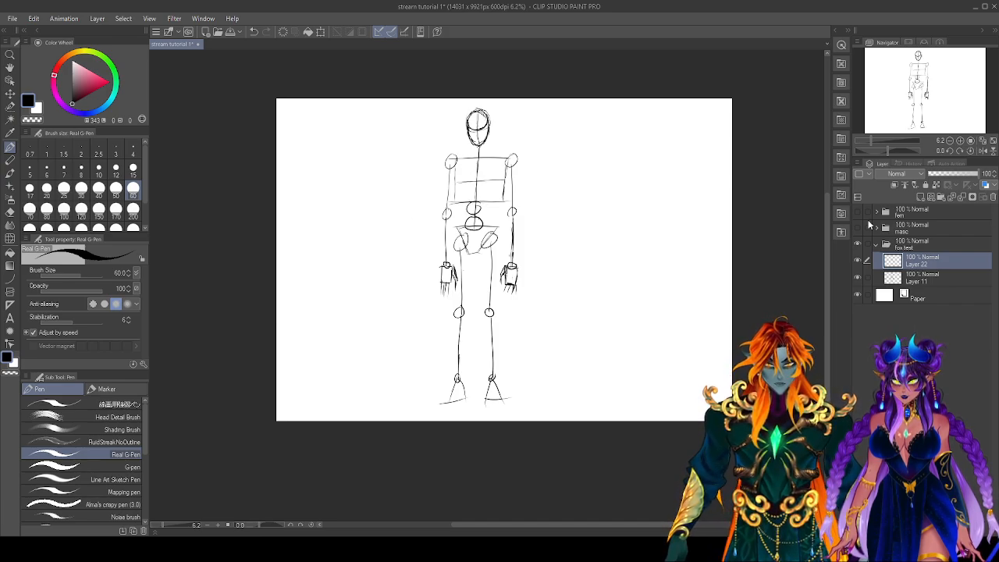
Show the fem folder and hide Layer 22 and Layer 11 of the own sketch.
left_click(857, 211)
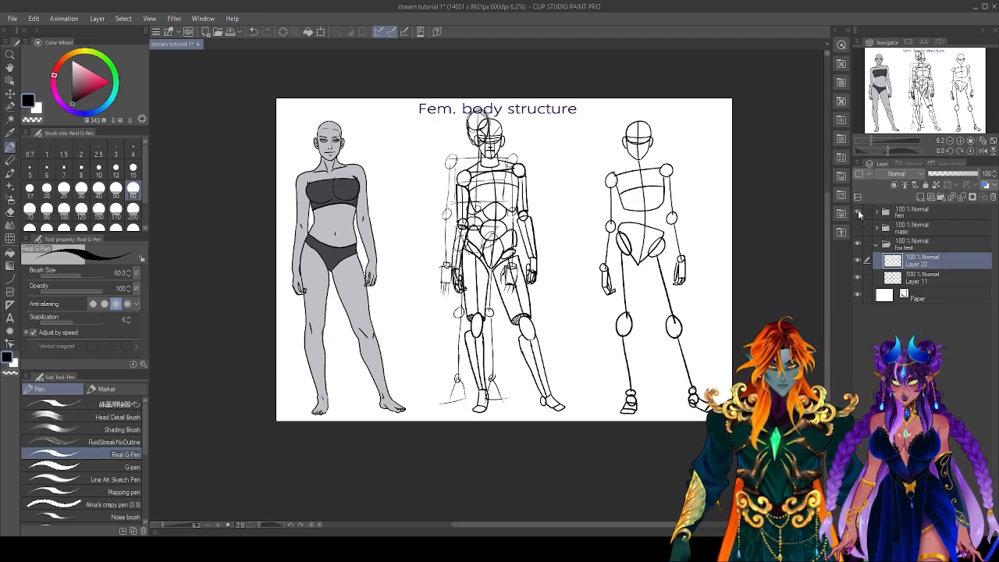
left_click(857, 212)
left_click(858, 212)
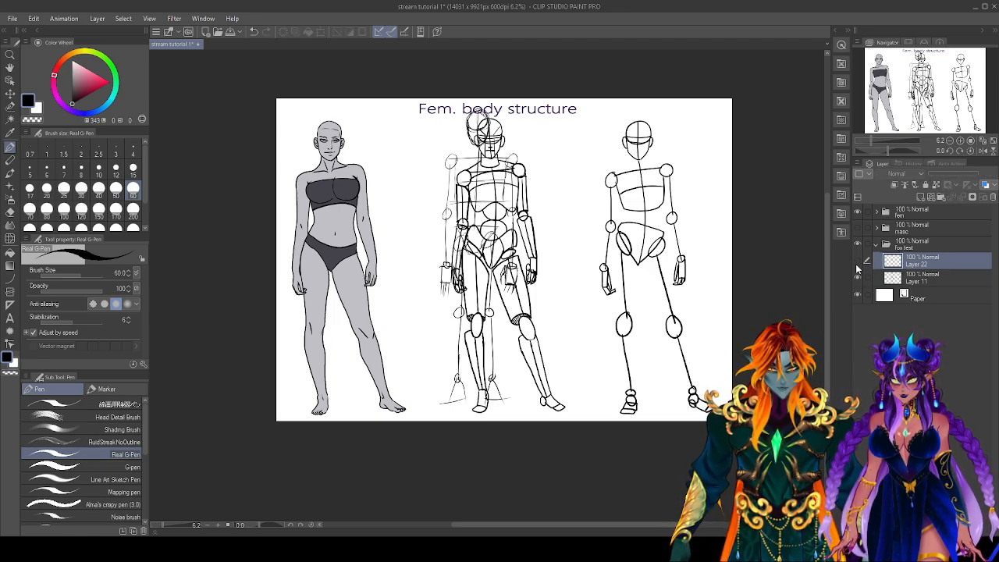
left_click(858, 266)
Expand the fem folder and hide the simple skeleton and the shaded body, leaving only the detailed construction figure.
left_click(875, 211)
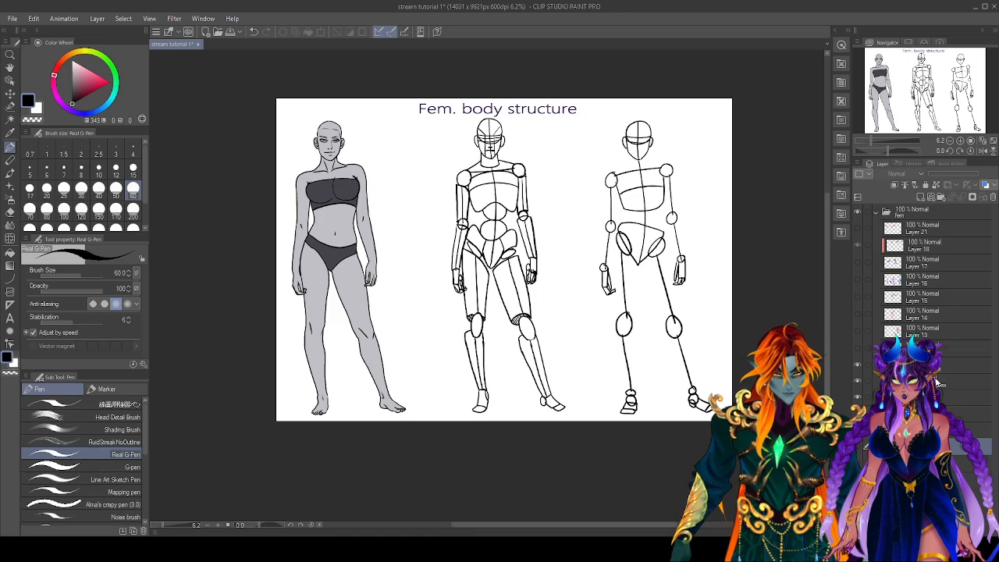
left_click(857, 364)
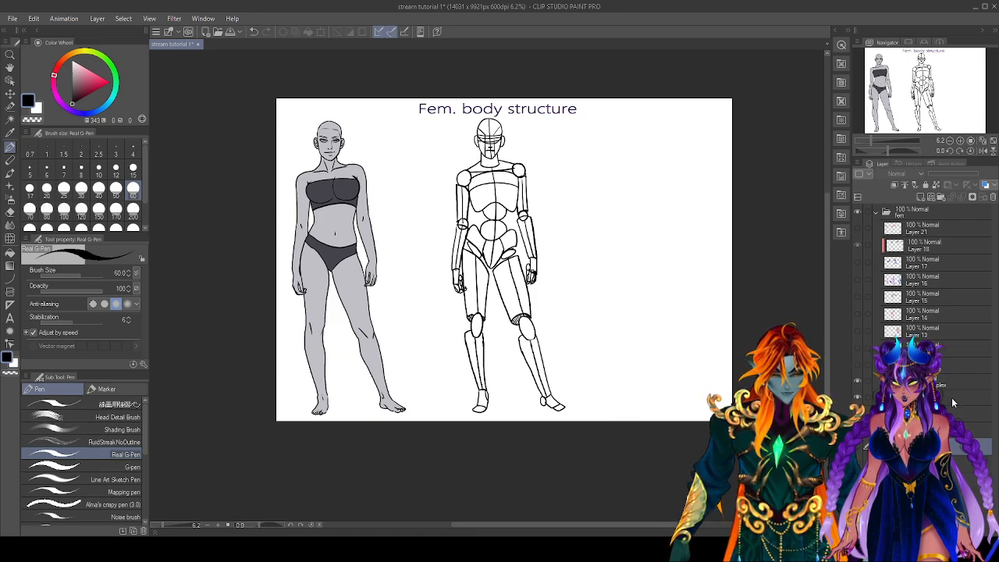
left_click(859, 397)
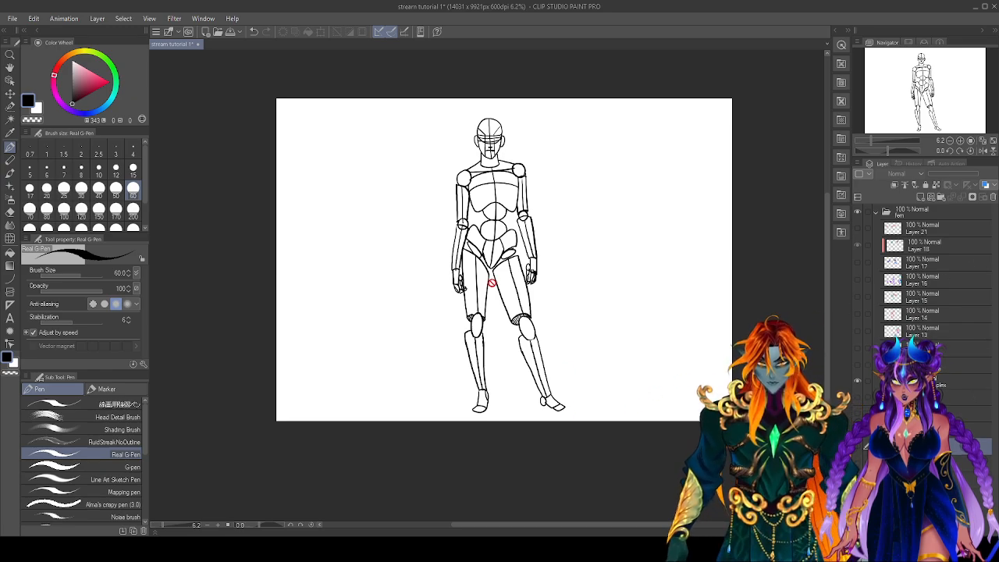
Select the detailed construction figure on its layer with the Selection pen and move it to the left edge of the canvas.
mouse_move(553, 420)
left_mouse_down()
mouse_move(467, 437)
mouse_move(546, 417)
left_mouse_up()
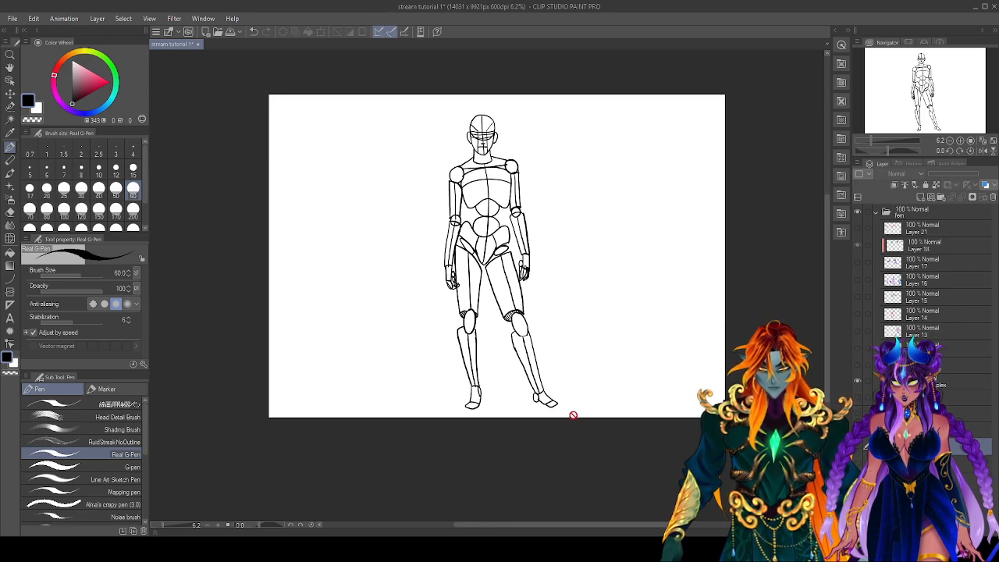
left_click(949, 381)
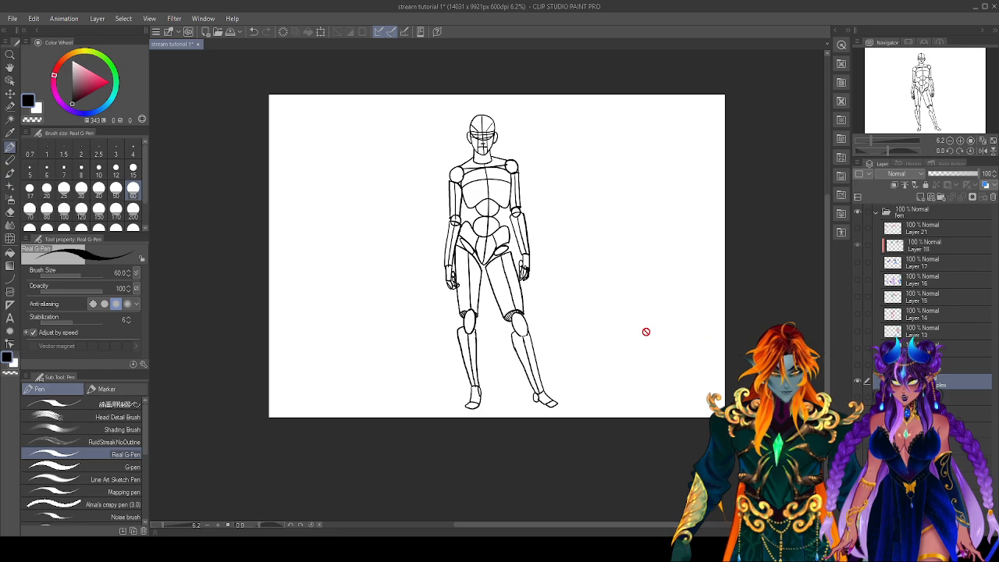
left_click(11, 107)
mouse_move(437, 130)
left_mouse_down()
mouse_move(524, 140)
mouse_move(537, 156)
mouse_move(504, 287)
mouse_move(511, 315)
mouse_move(494, 363)
mouse_move(459, 407)
mouse_move(561, 397)
mouse_move(542, 273)
mouse_move(519, 241)
mouse_move(505, 257)
mouse_move(512, 209)
mouse_move(524, 222)
mouse_move(518, 309)
mouse_move(541, 322)
mouse_move(540, 345)
mouse_move(482, 330)
left_mouse_up()
left_click_drag(469, 254, 444, 293)
left_click(535, 434)
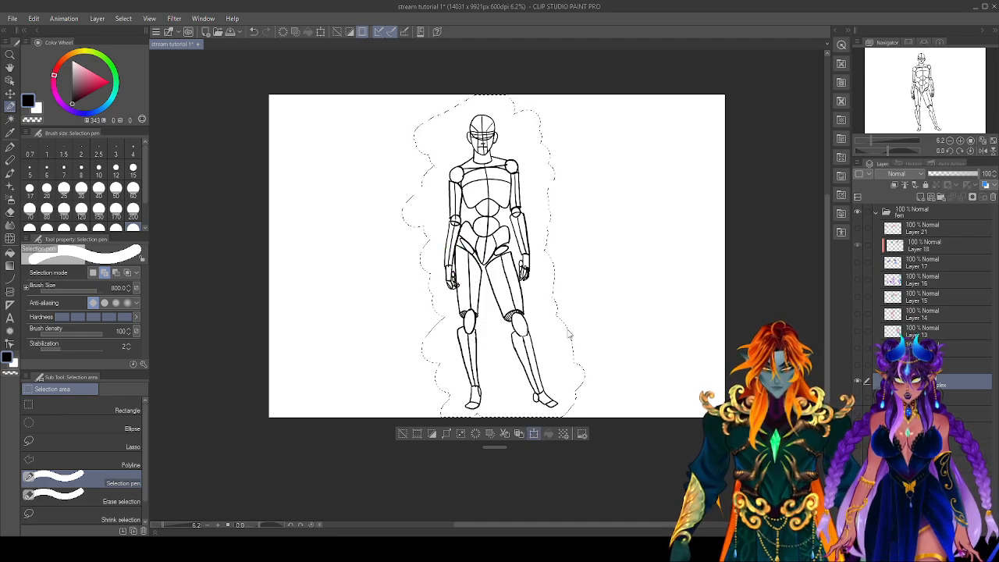
left_click_drag(503, 235, 331, 234)
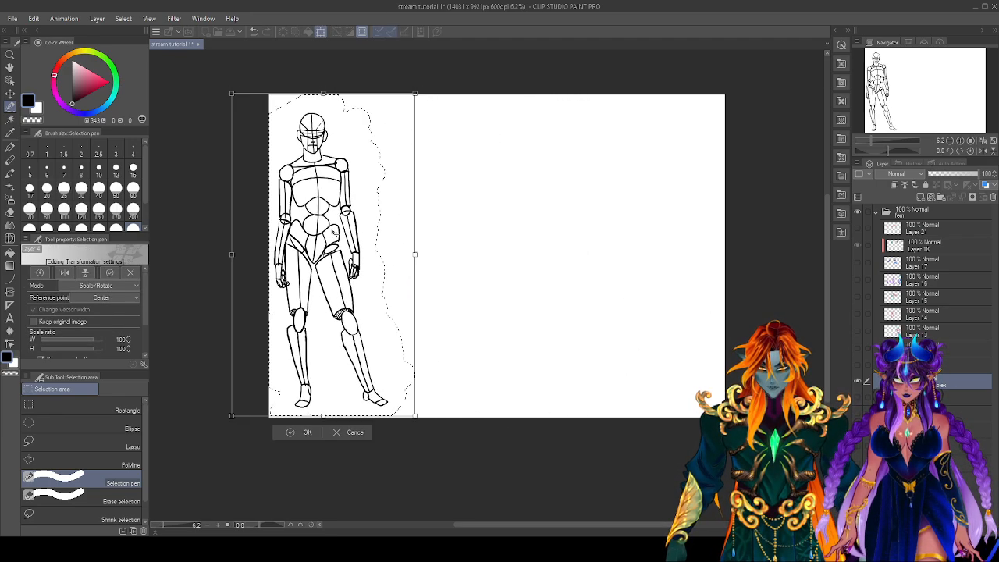
left_click(311, 434)
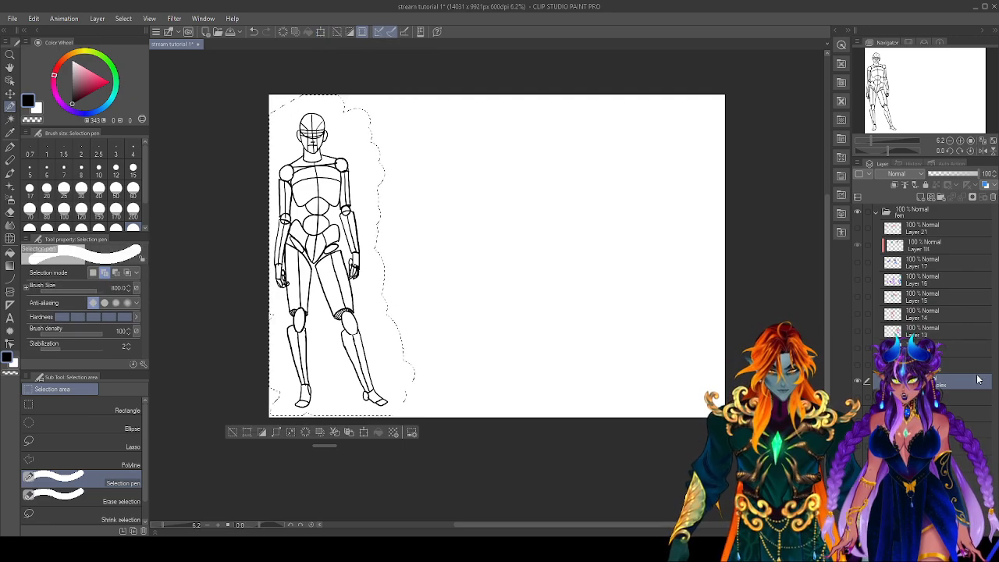
Collapse the fem folder and make Layer 22 and Layer 11 visible again beside the reference figure.
left_click(890, 212)
left_click(876, 211)
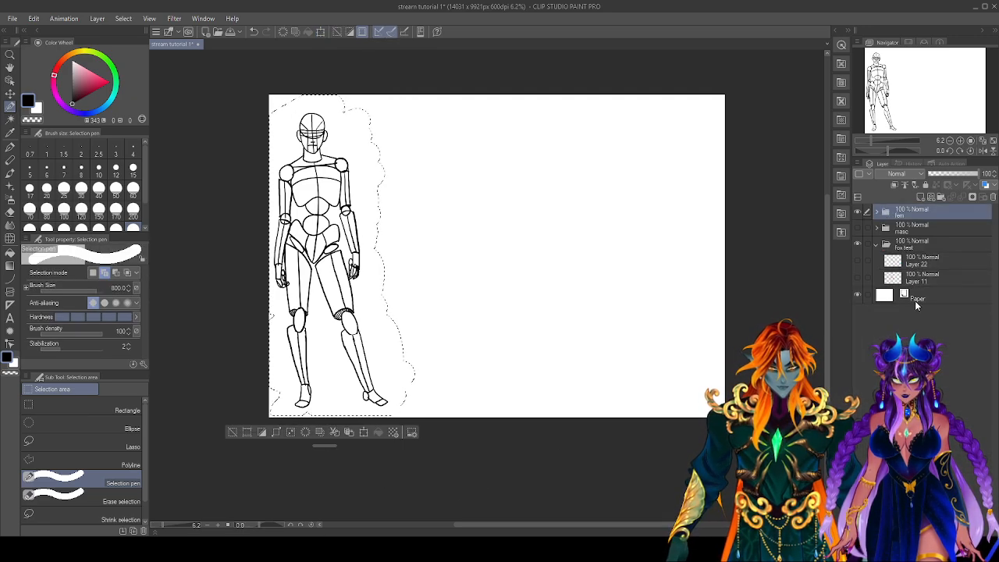
left_click(928, 262)
left_click(858, 261)
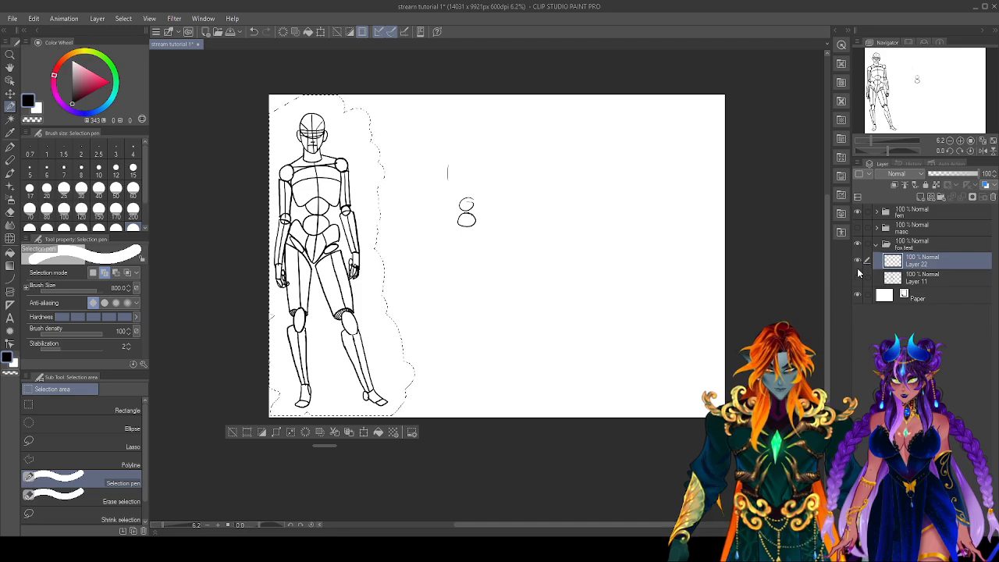
left_click(857, 277)
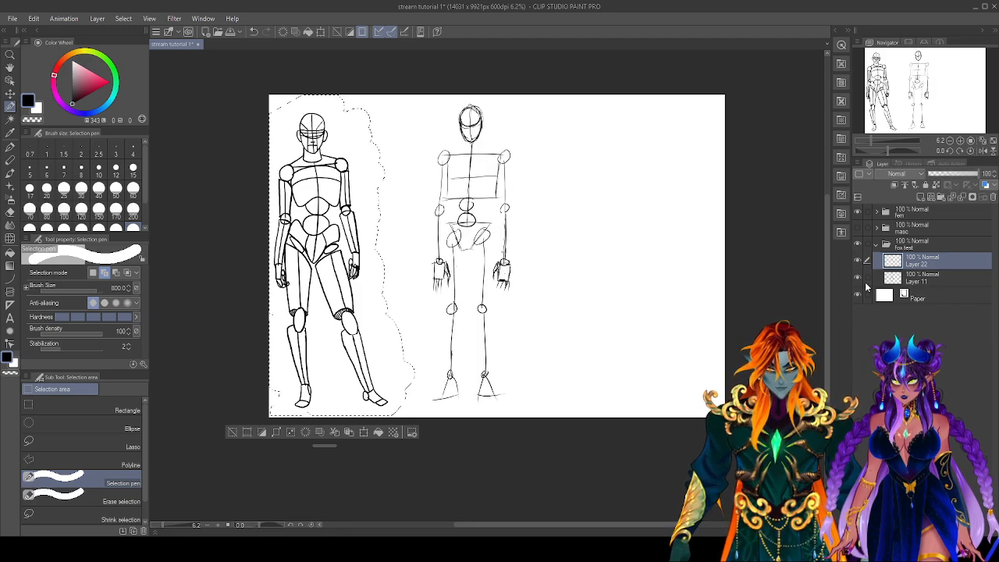
Clear the old selection, select the sketched figure on Layers 11 and 22 together, and move it to the canvas's right side.
left_click(940, 274)
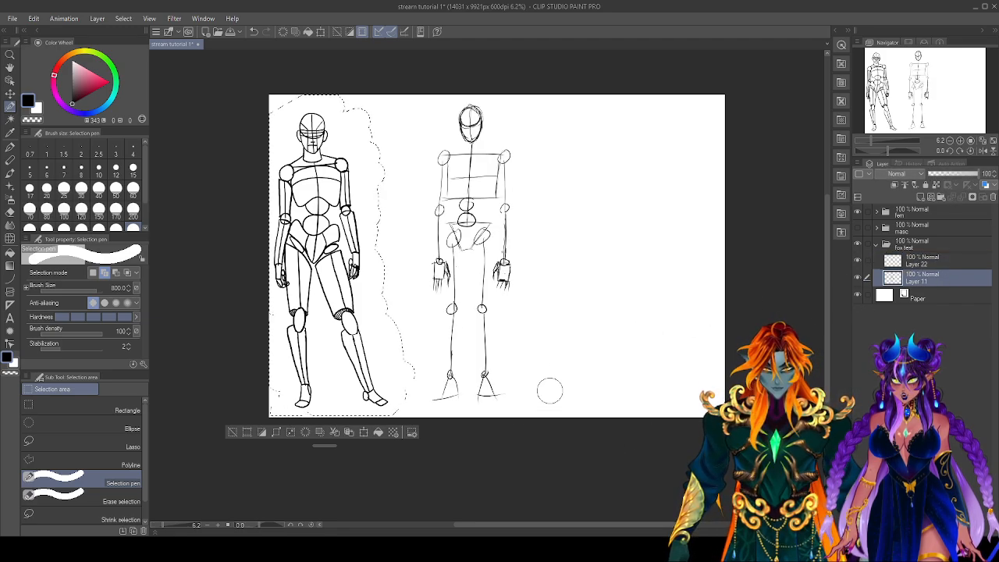
key("ctrl+d")
left_click(929, 261, "ctrl")
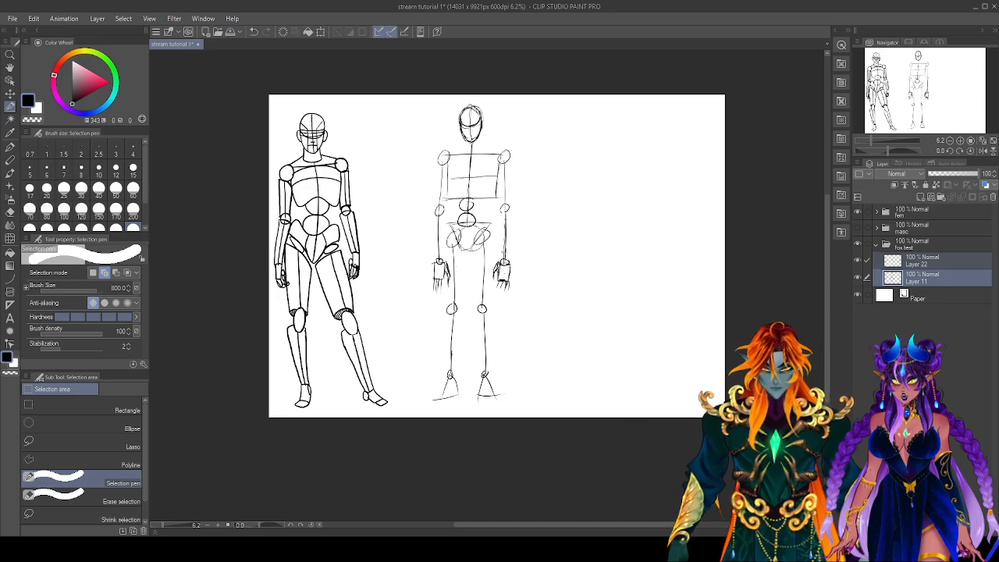
mouse_move(459, 103)
left_mouse_down()
mouse_move(516, 147)
mouse_move(441, 181)
mouse_move(434, 202)
mouse_move(522, 179)
mouse_move(437, 266)
mouse_move(421, 300)
mouse_move(511, 241)
mouse_move(426, 347)
mouse_move(519, 367)
mouse_move(437, 406)
mouse_move(503, 416)
mouse_move(499, 315)
left_mouse_up()
left_click(506, 434)
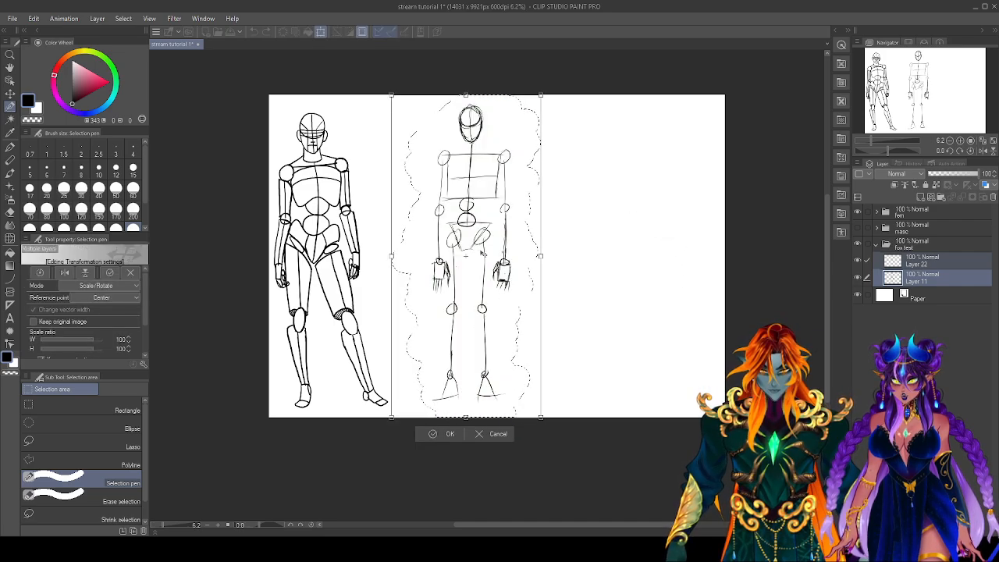
left_click_drag(483, 175, 596, 180)
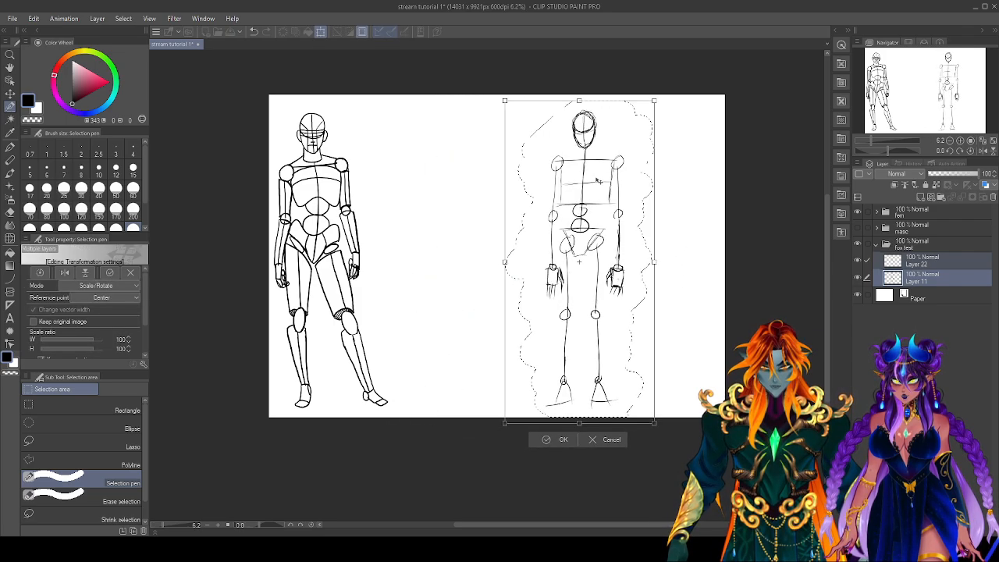
left_click(562, 439)
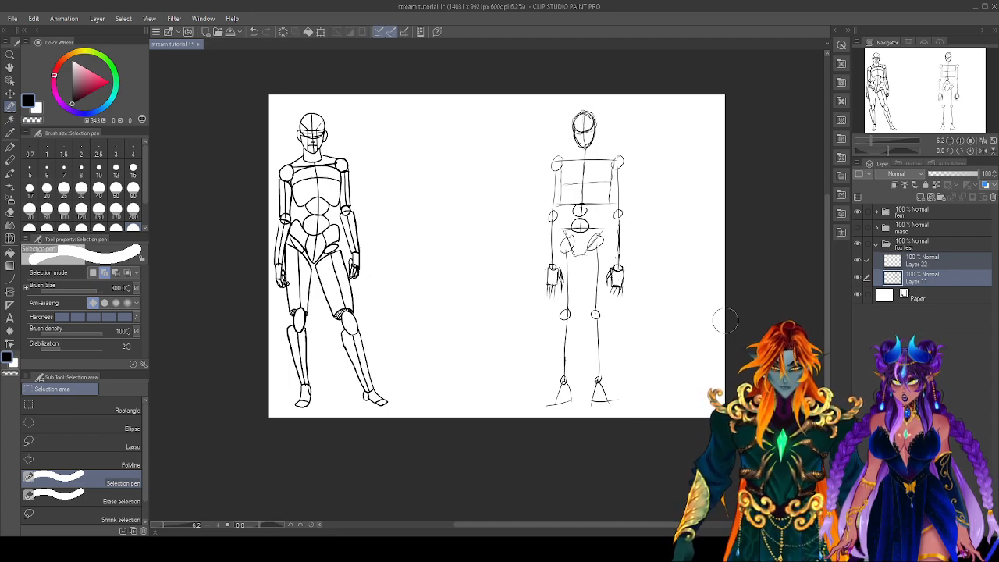
Make Layer 22 the active layer and remove the two waist circles from it.
left_click(947, 258)
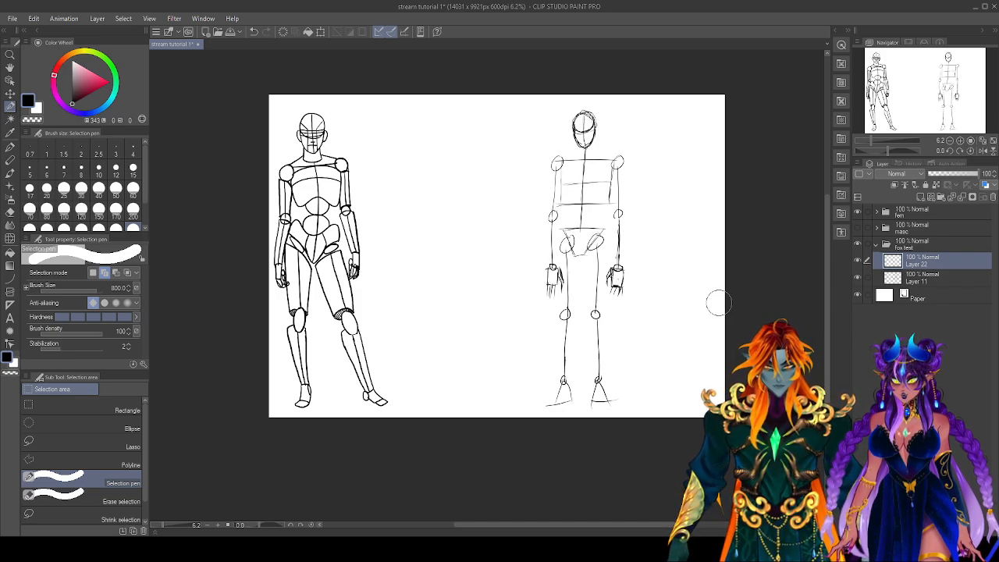
Lower Layer 11's opacity to 45% and make Layer 22 the active layer.
left_click(933, 275)
left_click_drag(932, 175, 953, 174)
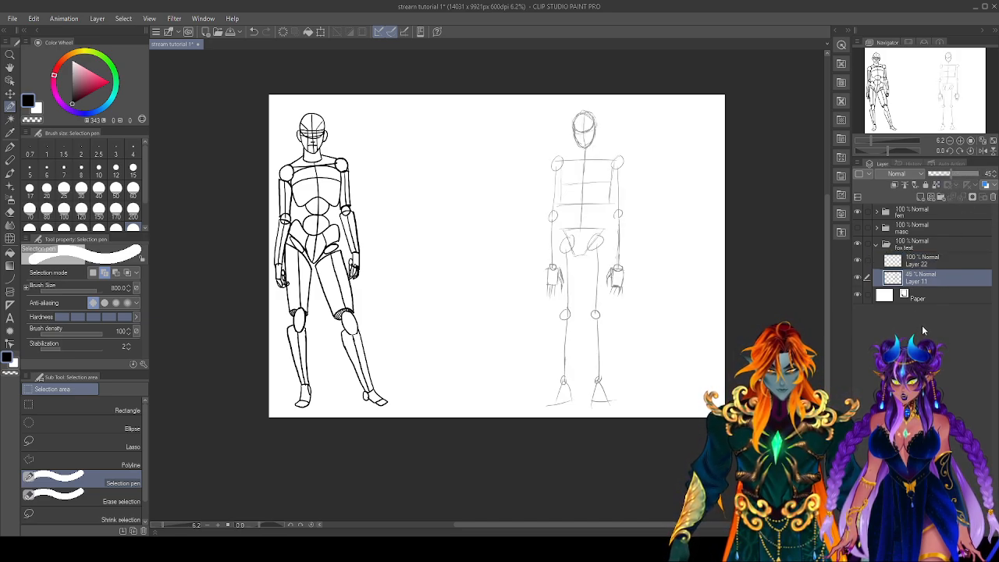
left_click(942, 261)
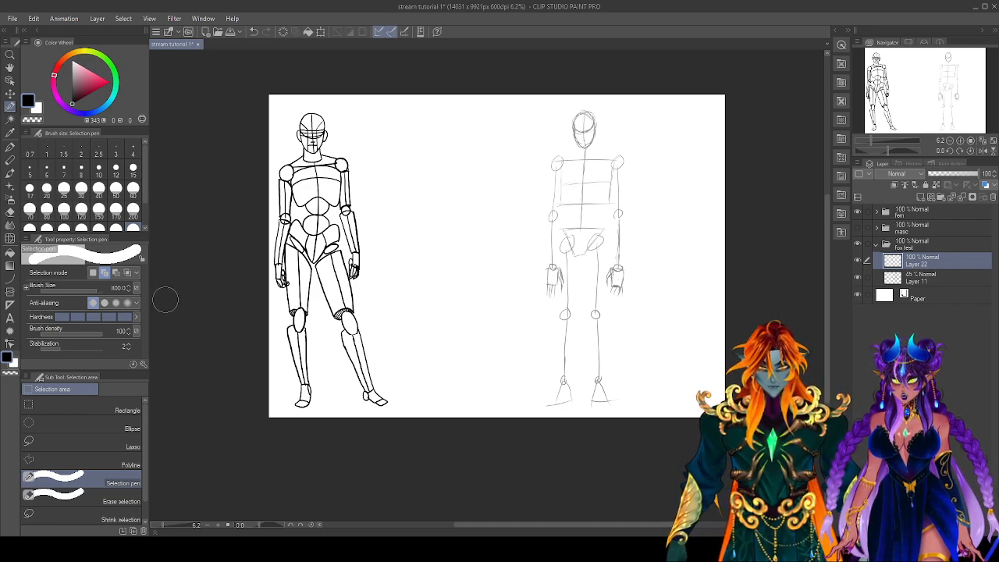
Use the Real G-Pen to draw the ribcage's curved top and upper sides, plus two stacked waist circles over the faded sketch.
left_click(10, 147)
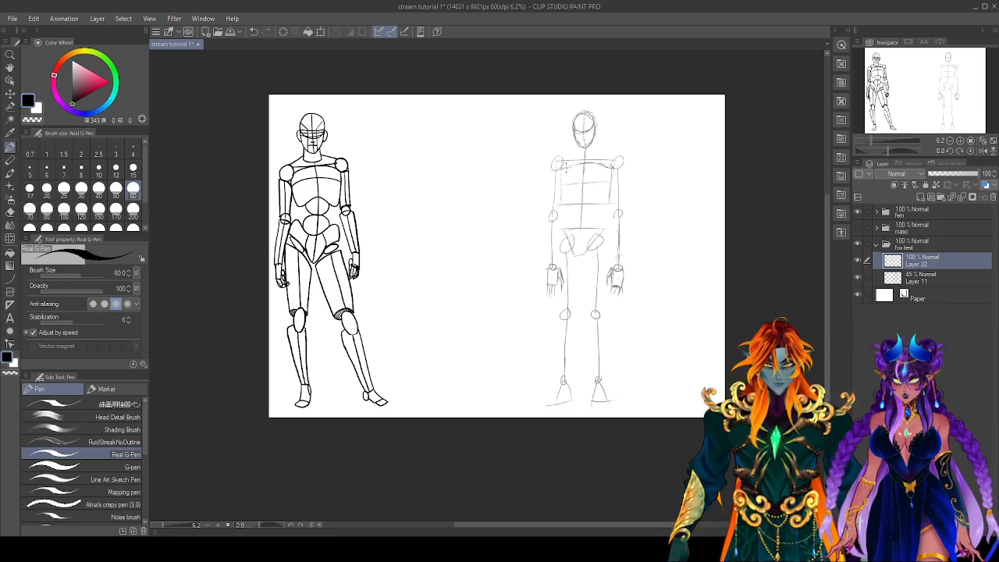
left_click_drag(561, 165, 598, 161)
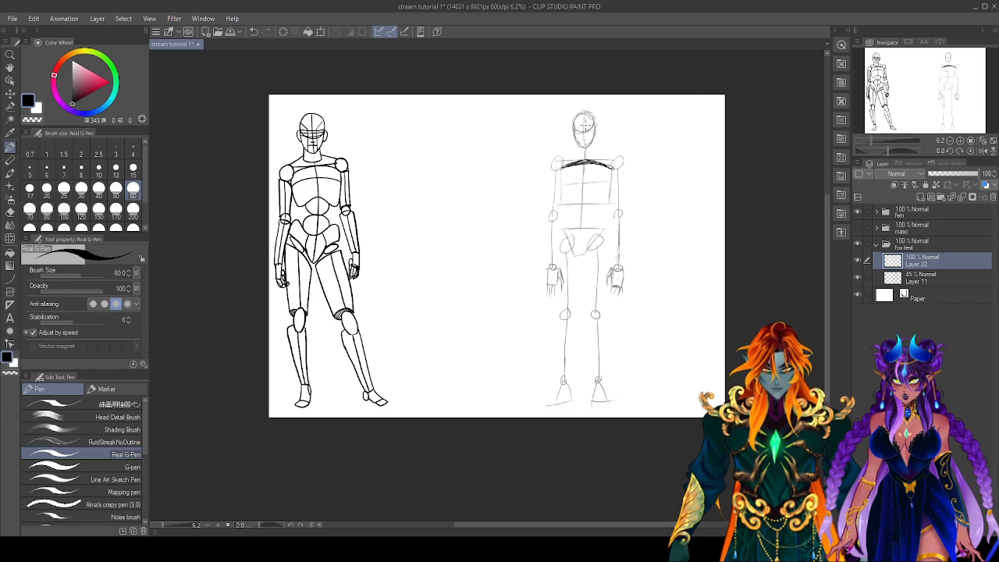
left_click_drag(560, 166, 559, 186)
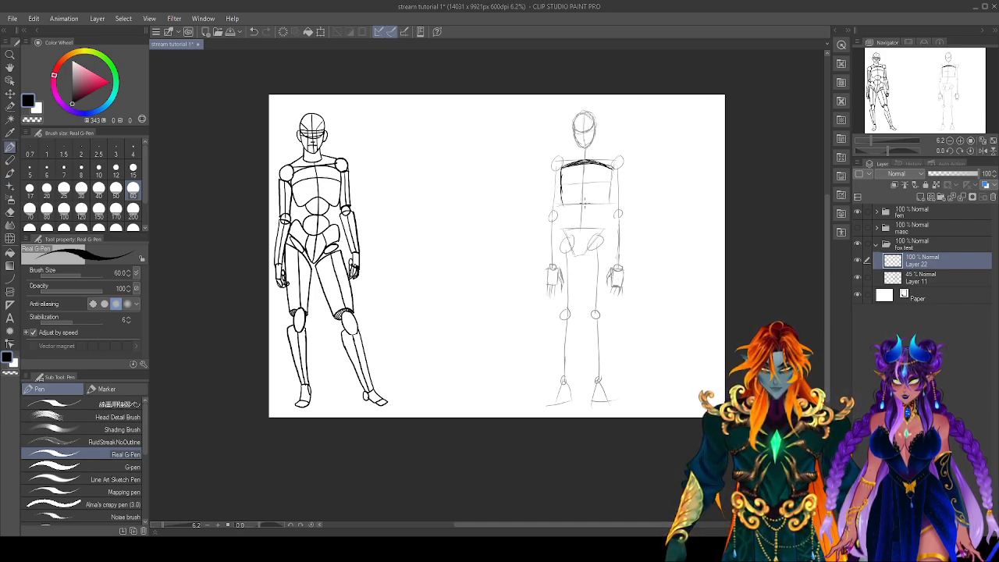
mouse_move(577, 200)
left_mouse_down()
mouse_move(595, 208)
mouse_move(578, 197)
left_mouse_up()
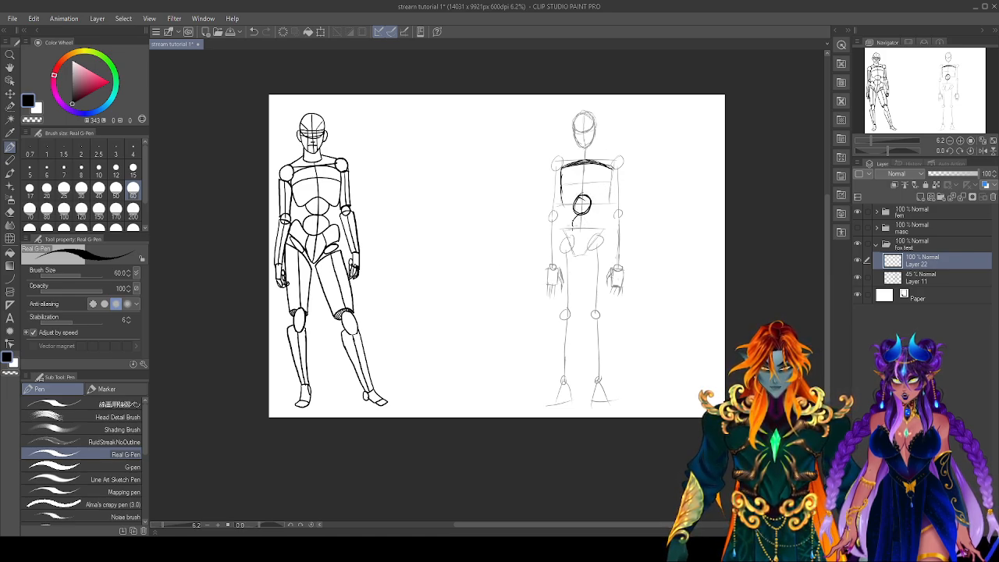
mouse_move(593, 228)
left_mouse_down()
mouse_move(580, 209)
mouse_move(579, 233)
left_mouse_up()
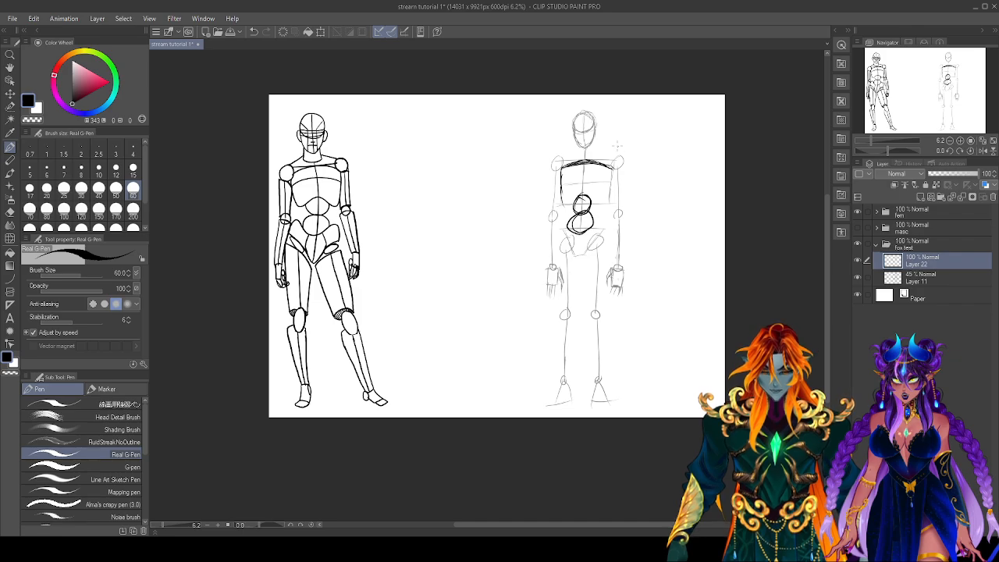
key("ctrl+z")
mouse_move(584, 212)
left_mouse_down()
mouse_move(578, 233)
mouse_move(585, 213)
left_mouse_up()
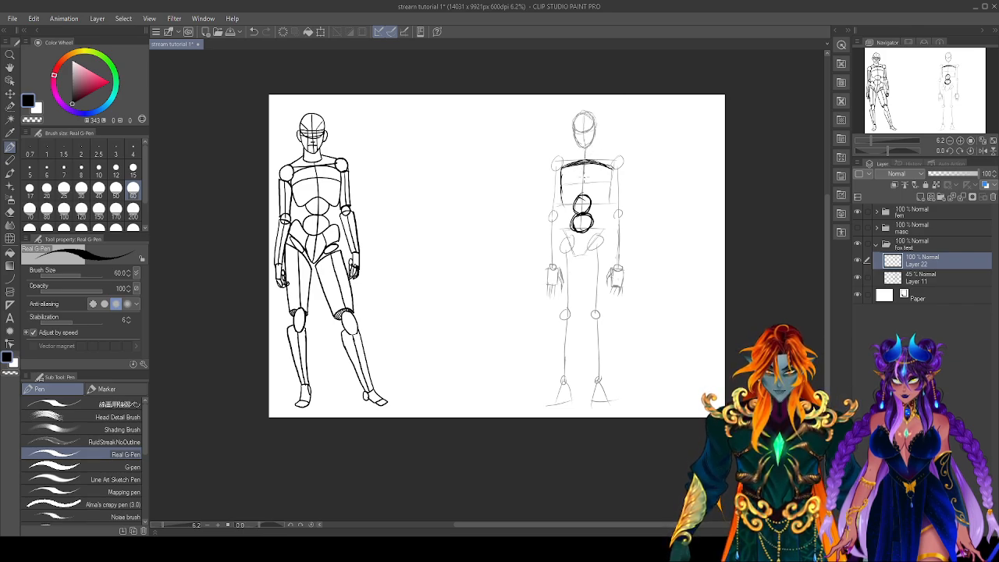
Complete the ribcage with a vertical centre line, rounded lower corners meeting the upper waist circle, and a curved line across the chest.
left_click_drag(585, 162, 584, 195)
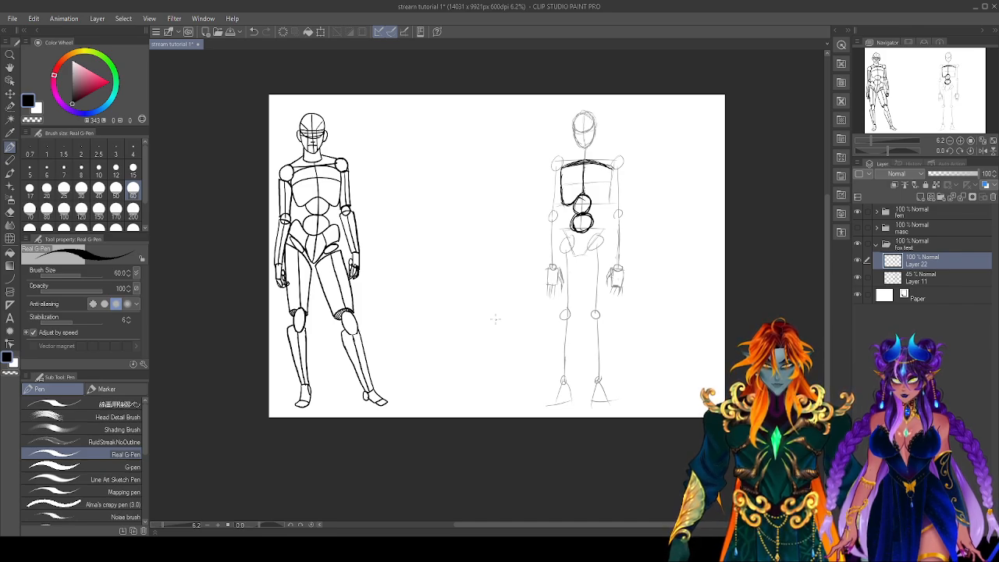
scroll(495, 318, "up", 3)
scroll(495, 318, "down", 3)
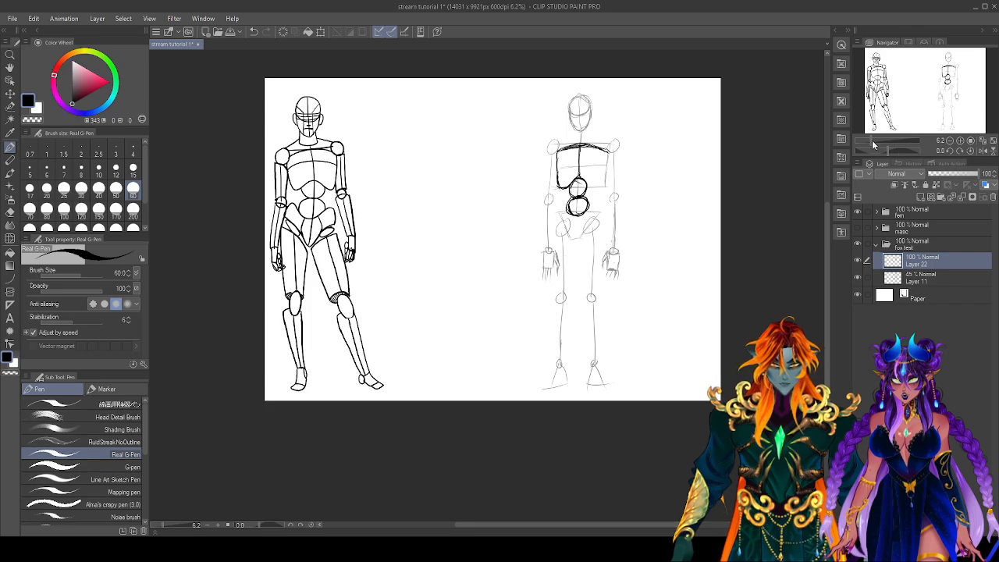
left_click(983, 142)
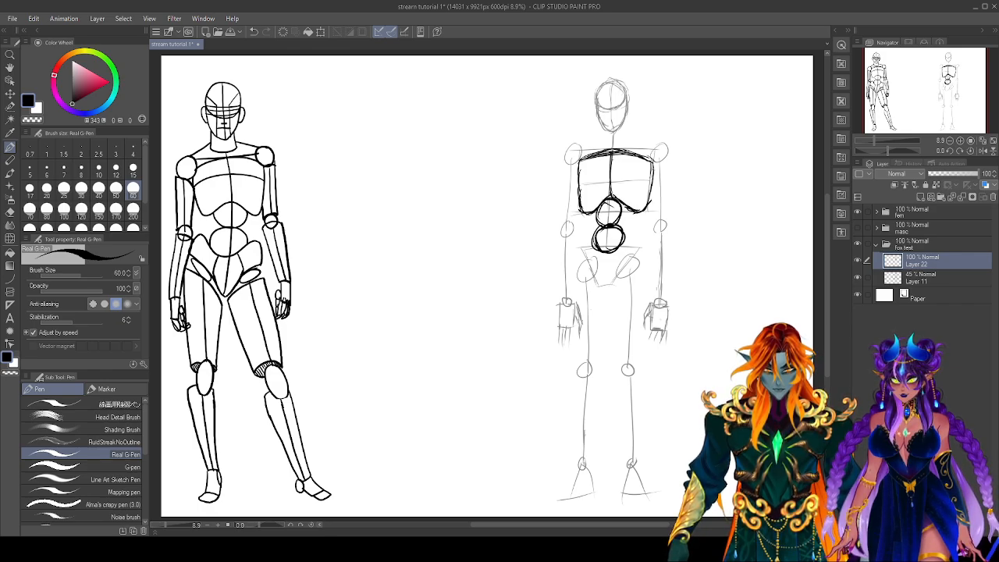
left_click_drag(654, 162, 641, 211)
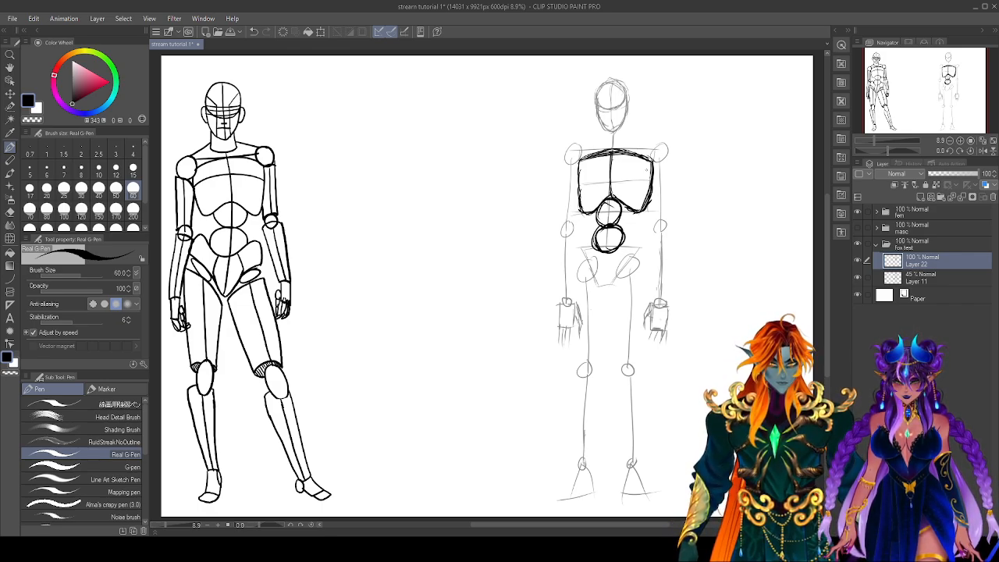
left_click_drag(580, 180, 652, 182)
mouse_move(578, 185)
left_mouse_down()
mouse_move(634, 178)
mouse_move(593, 180)
left_mouse_up()
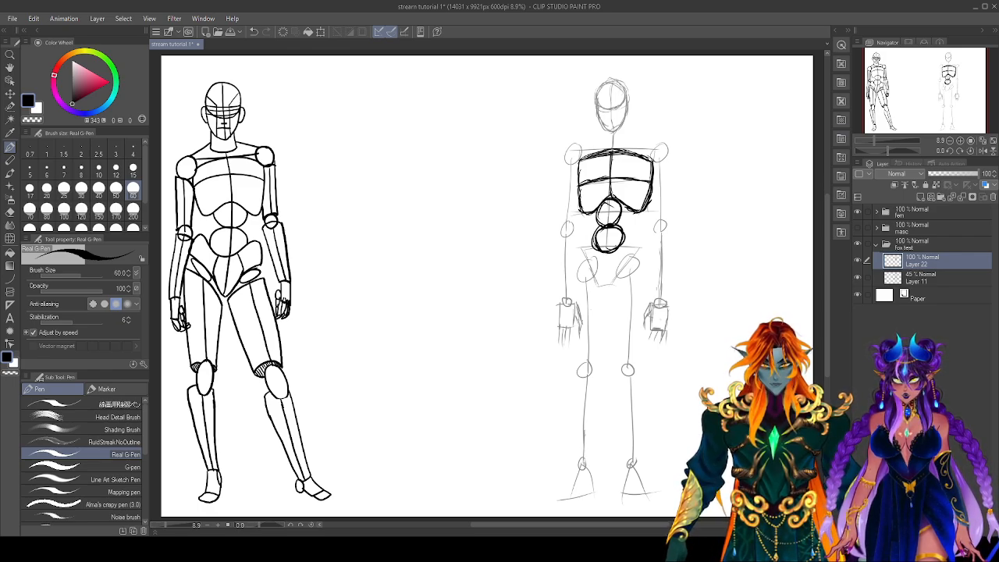
Draw the V-shaped pelvis with rounded hips below the waist circles and add an oval hip joint on each side.
mouse_move(620, 243)
left_mouse_down()
mouse_move(645, 243)
mouse_move(646, 261)
mouse_move(612, 291)
left_mouse_up()
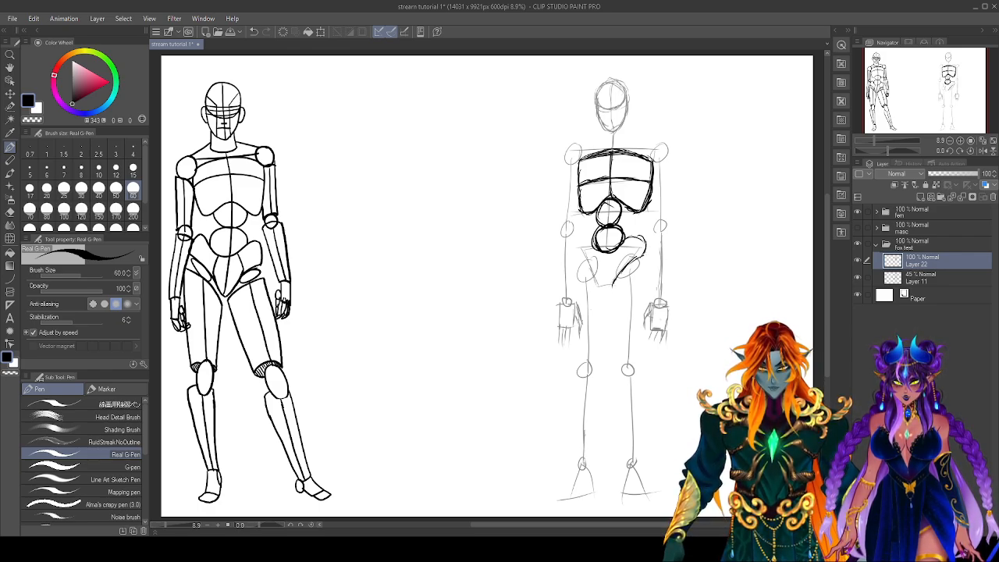
mouse_move(576, 239)
left_mouse_down()
mouse_move(587, 243)
mouse_move(577, 245)
mouse_move(580, 258)
mouse_move(612, 294)
left_mouse_up()
mouse_move(582, 238)
left_mouse_down()
mouse_move(576, 256)
mouse_move(589, 262)
mouse_move(594, 237)
mouse_move(643, 234)
mouse_move(645, 258)
mouse_move(613, 285)
left_mouse_up()
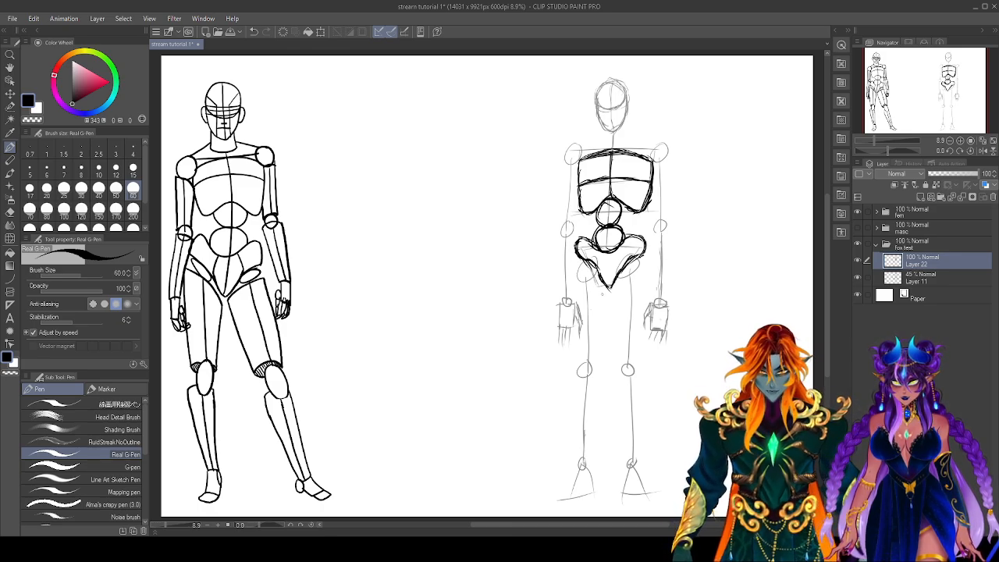
mouse_move(633, 259)
left_mouse_down()
mouse_move(638, 266)
mouse_move(618, 277)
left_mouse_up()
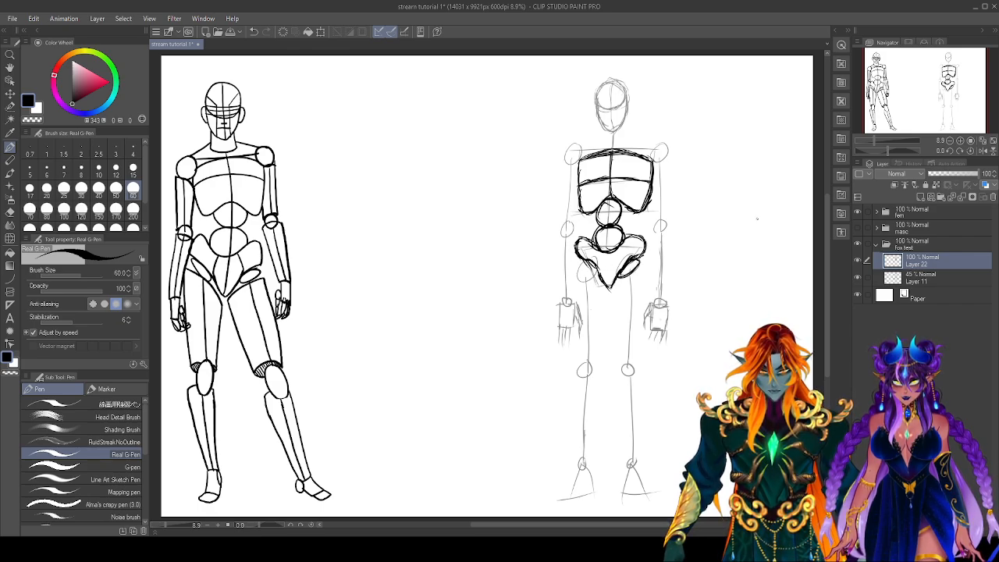
mouse_move(598, 262)
left_mouse_down()
mouse_move(584, 275)
mouse_move(597, 276)
mouse_move(578, 274)
mouse_move(595, 277)
left_mouse_up()
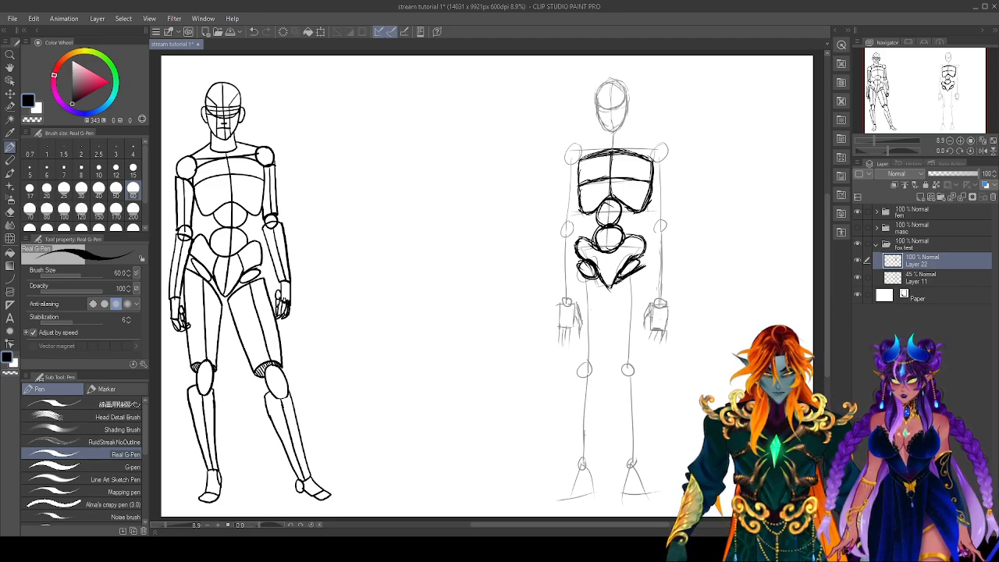
Draw the tapered thigh of the sketched figure's right-hand leg from the groin line down and place a knee circle at its end.
mouse_move(613, 285)
left_mouse_down()
mouse_move(652, 263)
mouse_move(640, 361)
left_mouse_up()
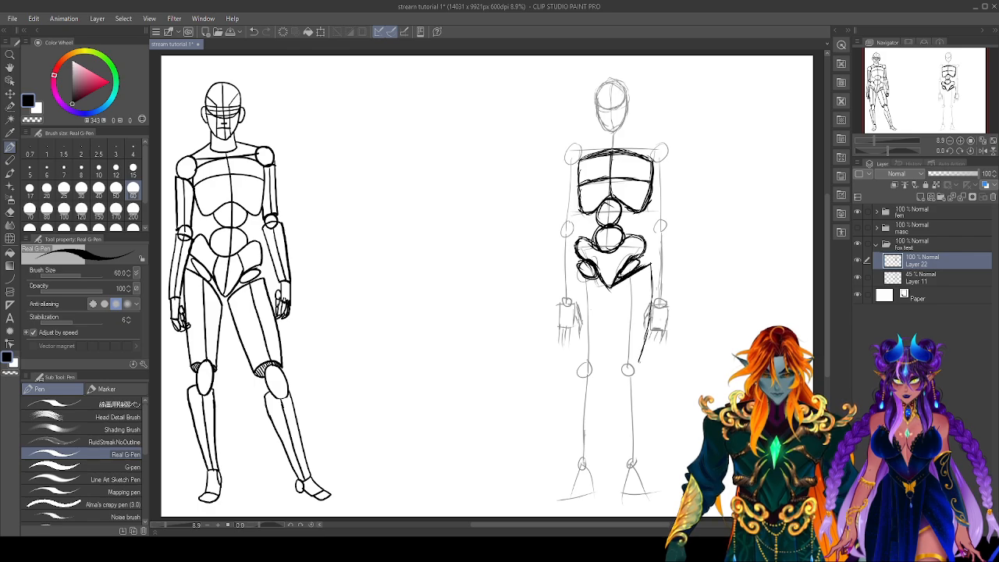
key("ctrl+z")
key("ctrl+z")
key("ctrl+z")
left_click_drag(613, 292, 618, 356)
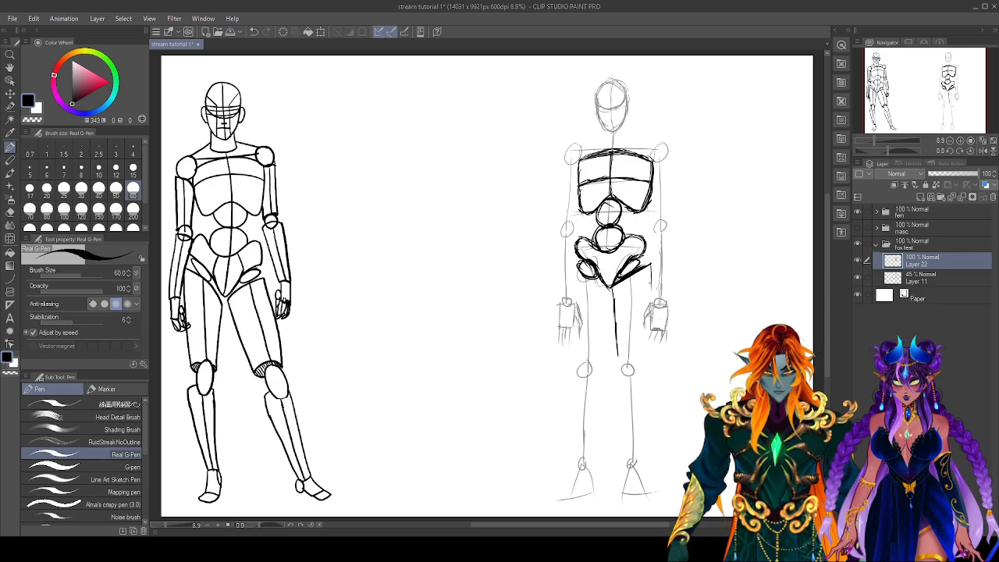
mouse_move(652, 265)
left_mouse_down()
mouse_move(644, 363)
mouse_move(620, 362)
left_mouse_up()
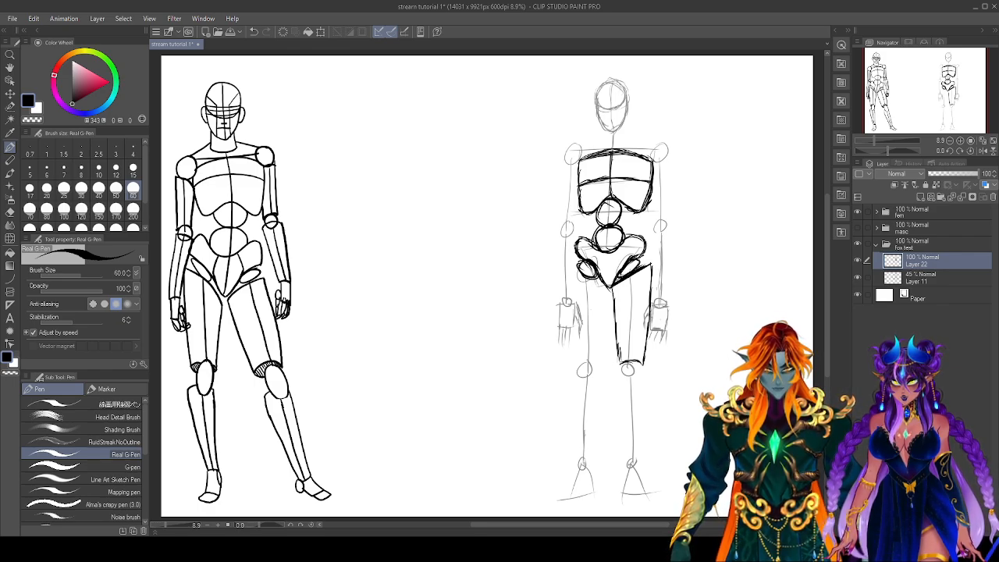
left_click_drag(614, 290, 622, 366)
mouse_move(611, 286)
left_mouse_down()
mouse_move(624, 377)
mouse_move(639, 378)
mouse_move(637, 364)
mouse_move(641, 376)
mouse_move(632, 382)
mouse_move(639, 359)
mouse_move(642, 373)
mouse_move(629, 377)
left_mouse_up()
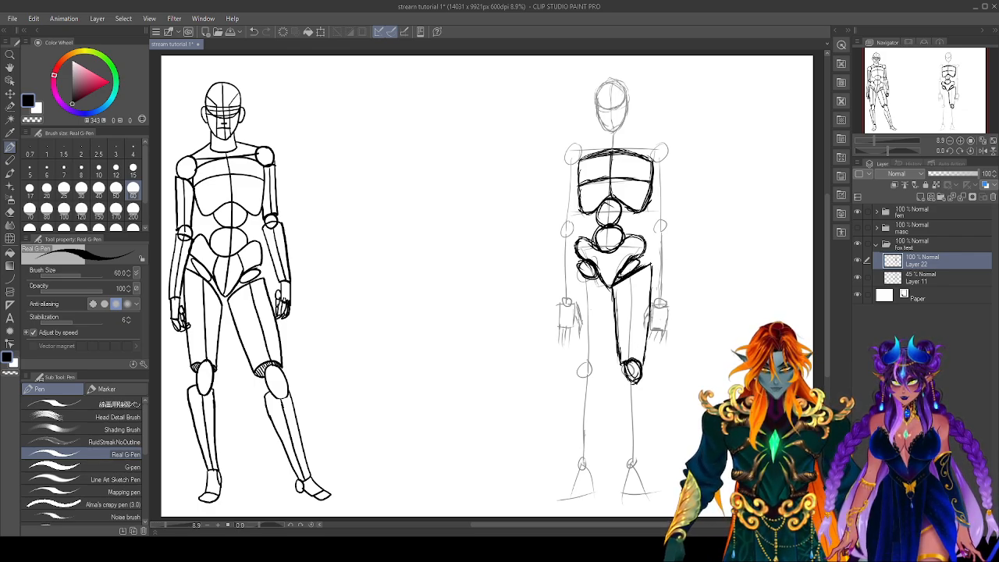
Draw the tapered shin below the right-hand knee, thicken its outline, and erase stray lines around it.
mouse_move(629, 378)
left_mouse_down()
mouse_move(619, 383)
mouse_move(627, 465)
left_mouse_up()
left_click_drag(618, 378, 629, 463)
left_click_drag(644, 380, 639, 461)
mouse_move(616, 381)
left_mouse_down()
mouse_move(629, 378)
mouse_move(616, 387)
left_mouse_up()
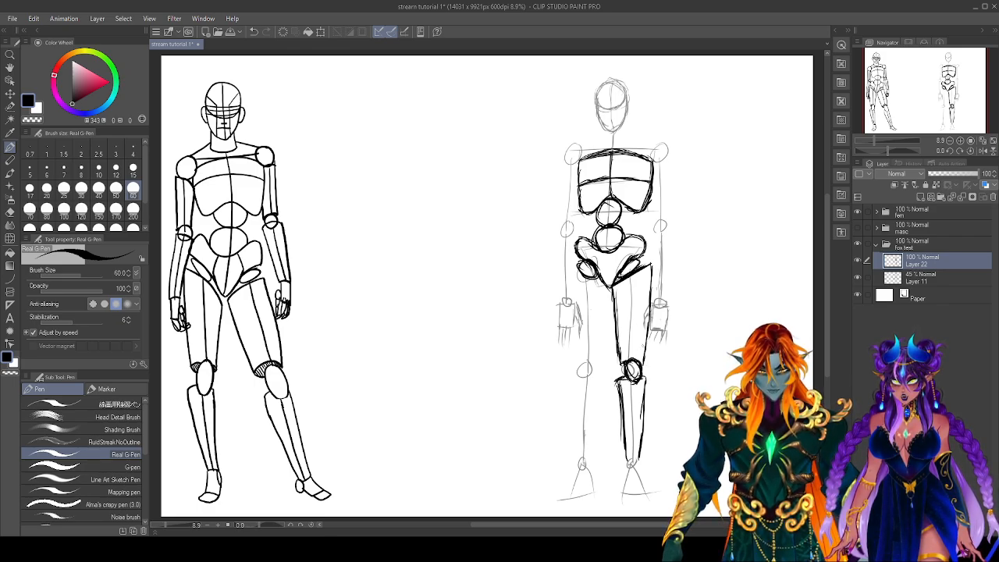
mouse_move(620, 396)
left_mouse_down()
mouse_move(620, 418)
mouse_move(644, 421)
left_mouse_up()
left_click_drag(646, 387, 644, 420)
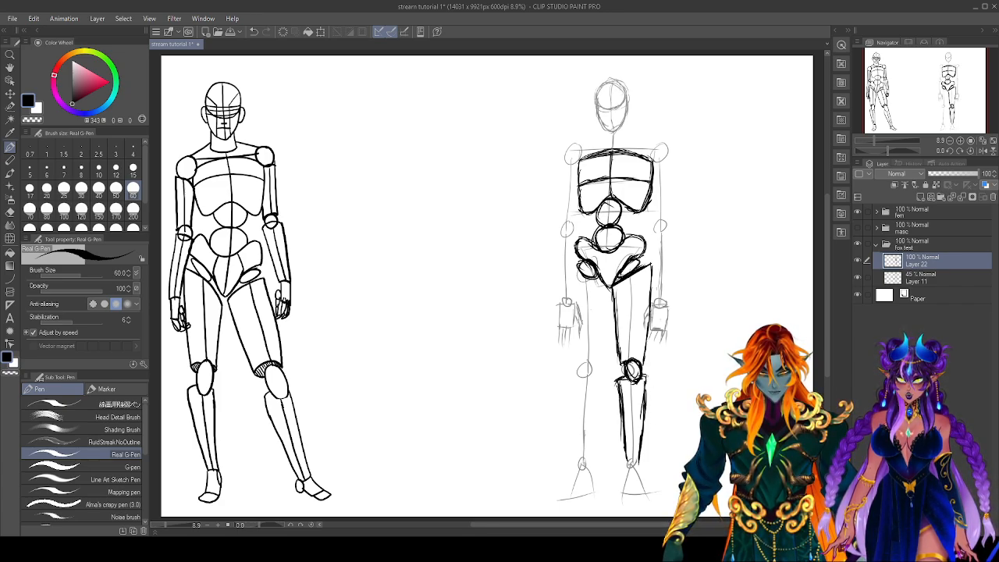
left_click_drag(647, 374, 646, 414)
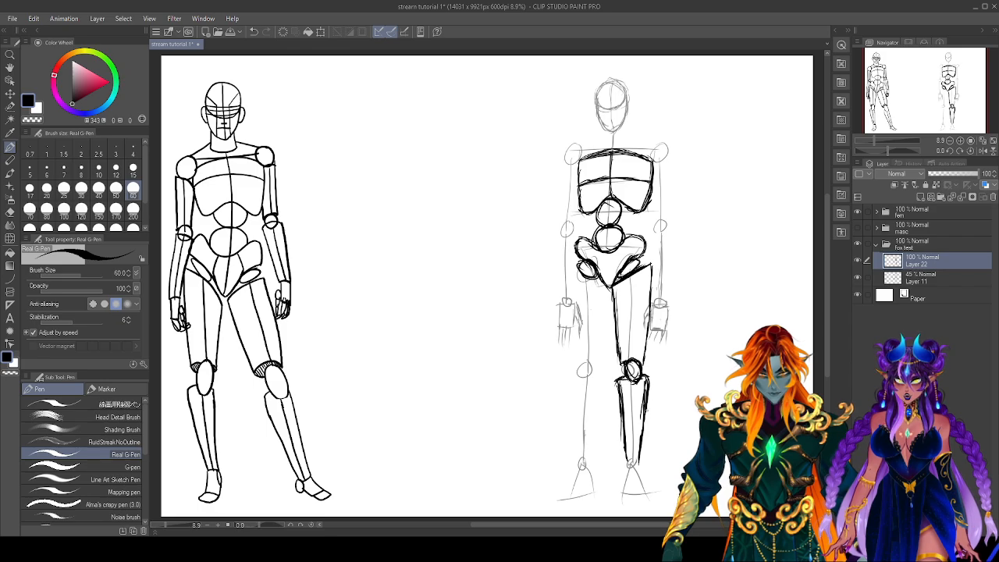
key("e")
left_click_drag(640, 379, 639, 417)
key("p")
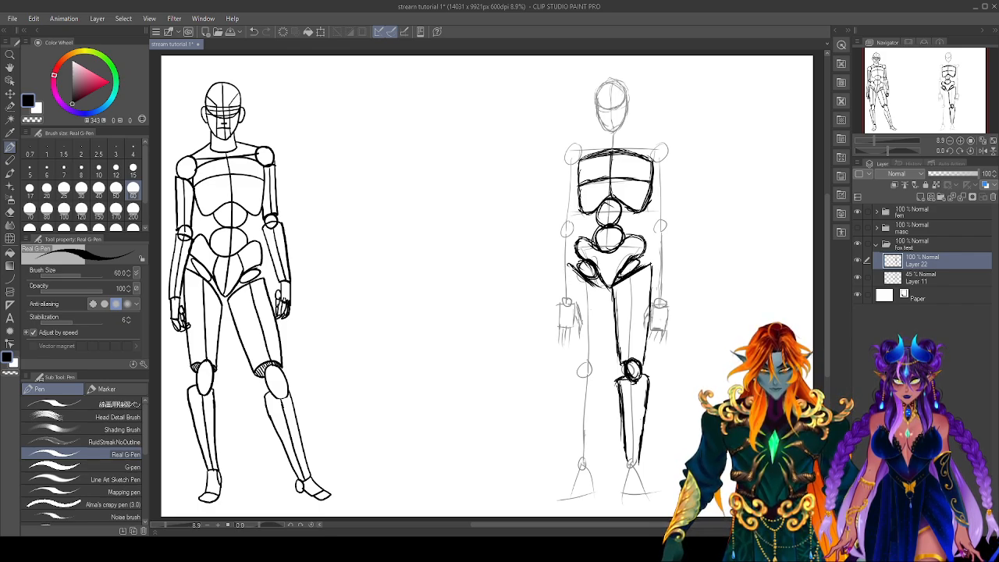
Outline the sketched figure's left-hand thigh from hip to knee, erasing and redrawing its outer edge.
left_click_drag(570, 264, 570, 364)
left_click_drag(603, 287, 598, 364)
left_click_drag(574, 267, 575, 364)
key("e")
mouse_move(564, 293)
left_mouse_down()
mouse_move(565, 268)
mouse_move(570, 345)
left_mouse_up()
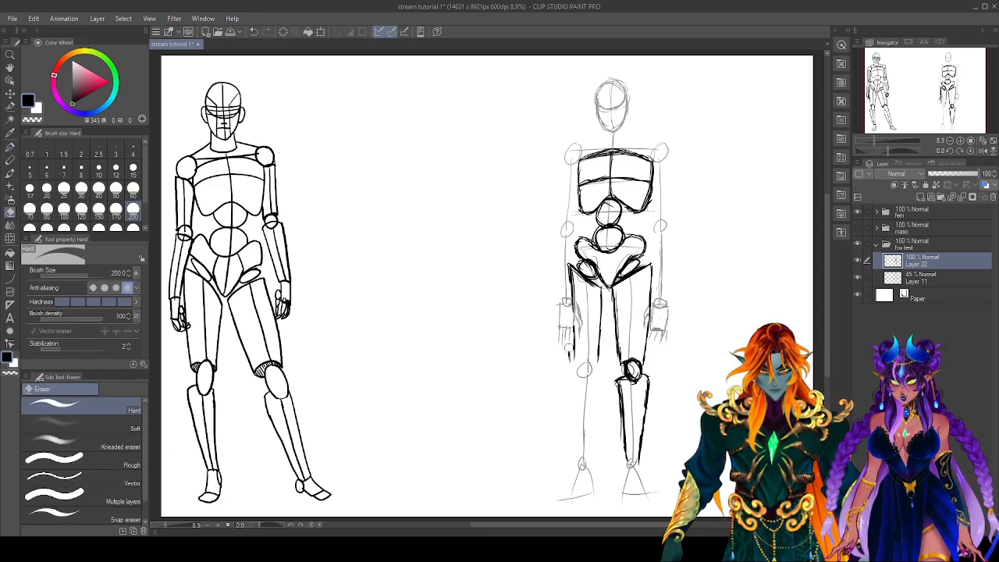
key("p")
left_click_drag(573, 292, 575, 345)
left_click_drag(572, 309, 574, 326)
mouse_move(574, 351)
left_mouse_down()
mouse_move(576, 362)
mouse_move(599, 361)
mouse_move(573, 360)
left_mouse_up()
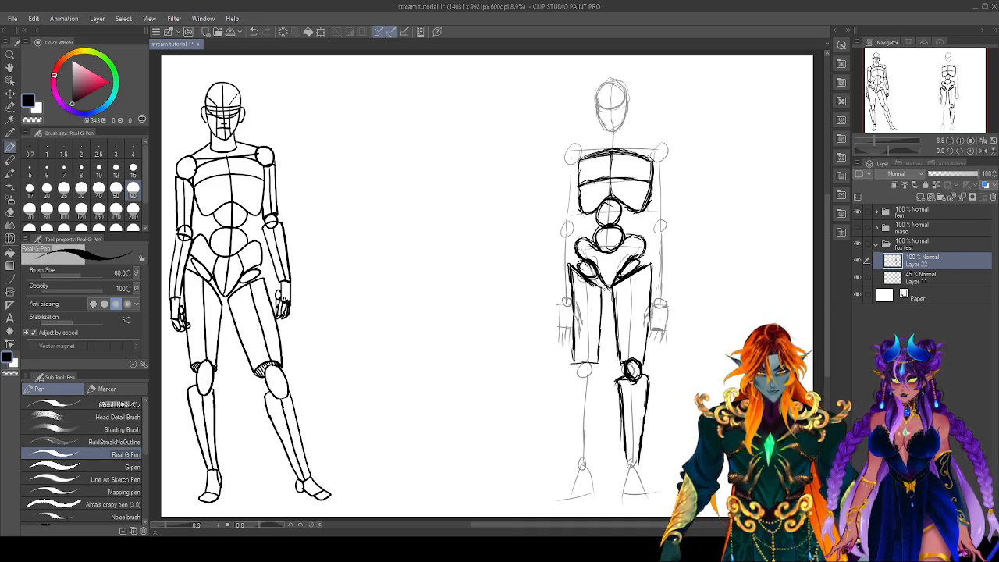
Thicken both sides of the left-hand thigh and draw an oval knee joint at its lower end.
left_click_drag(603, 287, 599, 359)
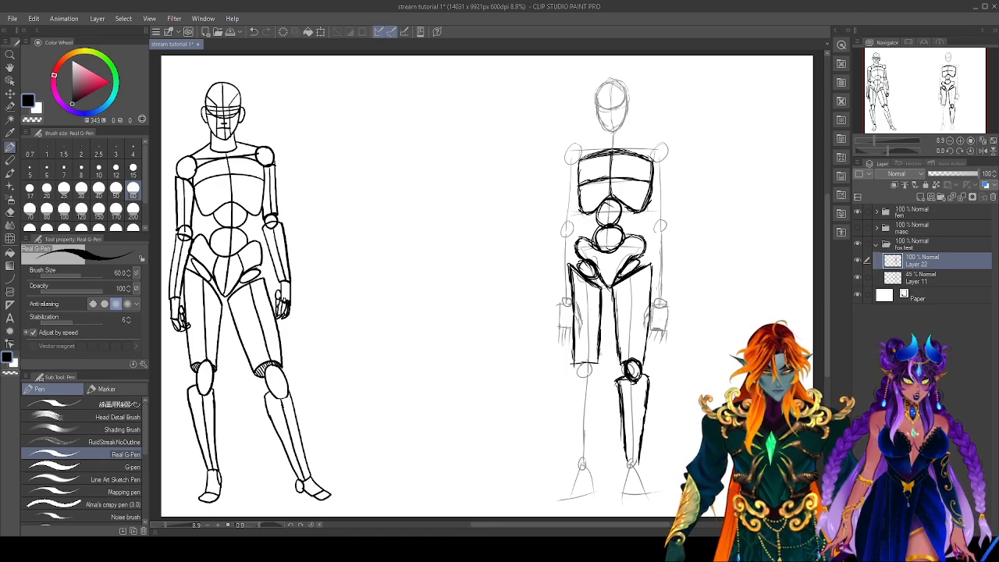
left_click_drag(604, 290, 602, 320)
left_click_drag(603, 294, 601, 329)
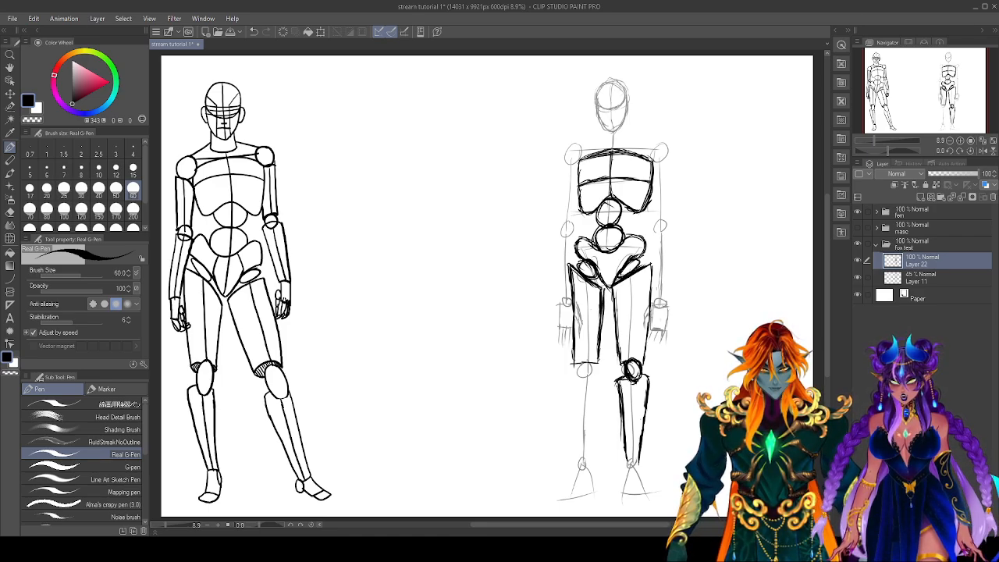
left_click_drag(605, 284, 599, 326)
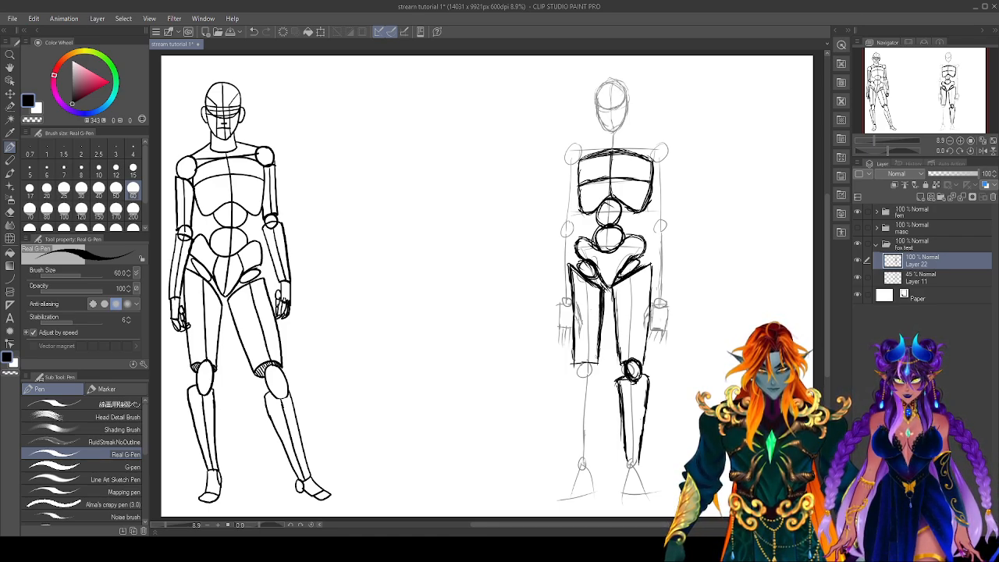
left_click_drag(571, 279, 569, 303)
left_click_drag(570, 286, 573, 346)
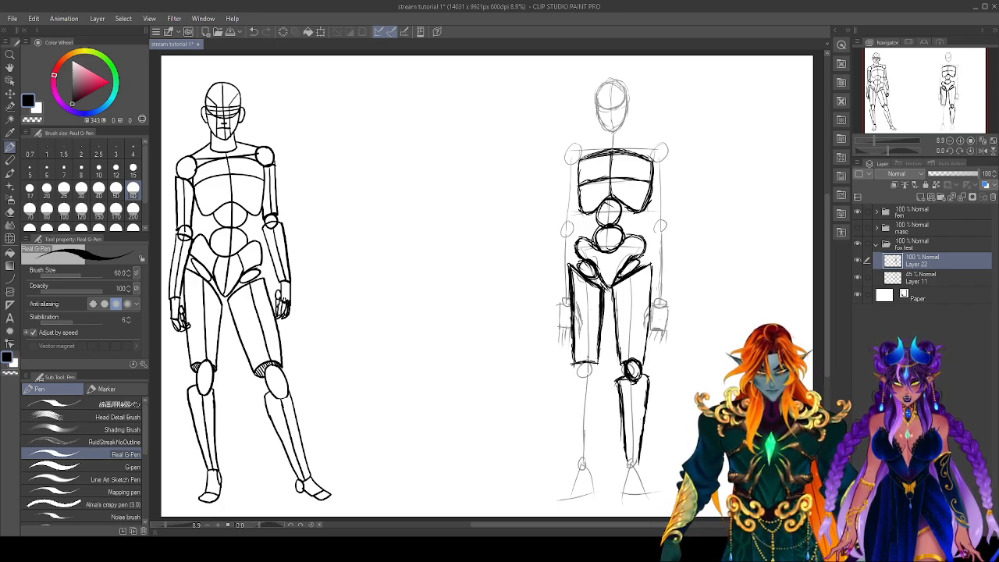
mouse_move(580, 362)
left_mouse_down()
mouse_move(583, 381)
mouse_move(593, 365)
mouse_move(590, 380)
mouse_move(582, 376)
left_mouse_up()
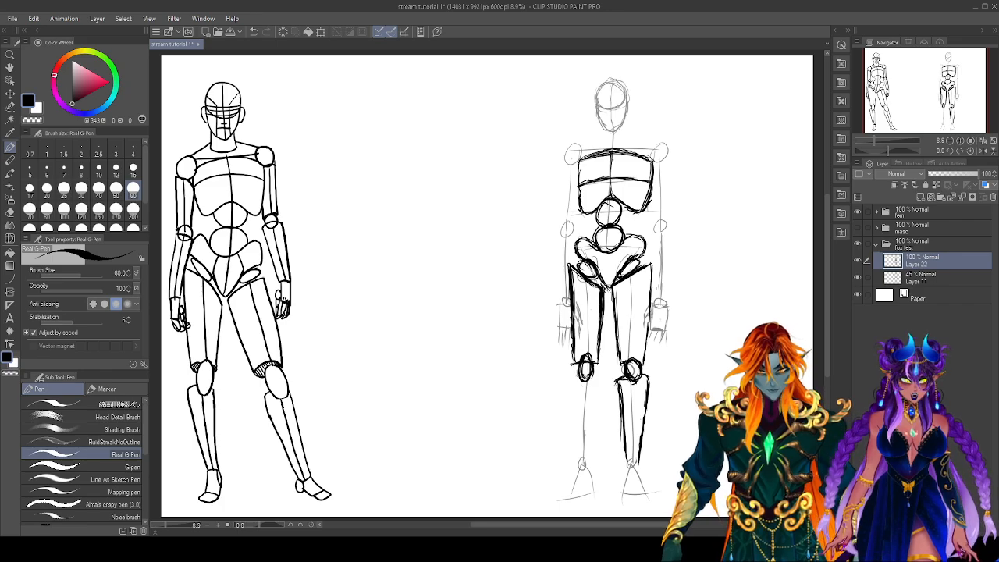
Outline the left-hand shin below the knee oval, tapering it toward the ankle.
mouse_move(569, 376)
left_mouse_down()
mouse_move(600, 367)
mouse_move(589, 459)
left_mouse_up()
mouse_move(570, 374)
left_mouse_down()
mouse_move(570, 422)
mouse_move(578, 453)
left_mouse_up()
left_click_drag(570, 377, 576, 458)
left_click_drag(572, 396, 571, 411)
left_click_drag(570, 376, 568, 451)
left_click_drag(601, 369, 591, 447)
Erase the left-hand shin's rough outer edge, redraw it down to a closed lower end, and add ankle circles to both legs.
key("e")
left_click_drag(563, 377, 571, 456)
key("p")
left_click_drag(574, 386, 577, 450)
left_click_drag(575, 431, 579, 455)
left_click_drag(575, 408, 574, 451)
mouse_move(575, 430)
left_mouse_down()
mouse_move(571, 462)
mouse_move(587, 460)
left_mouse_up()
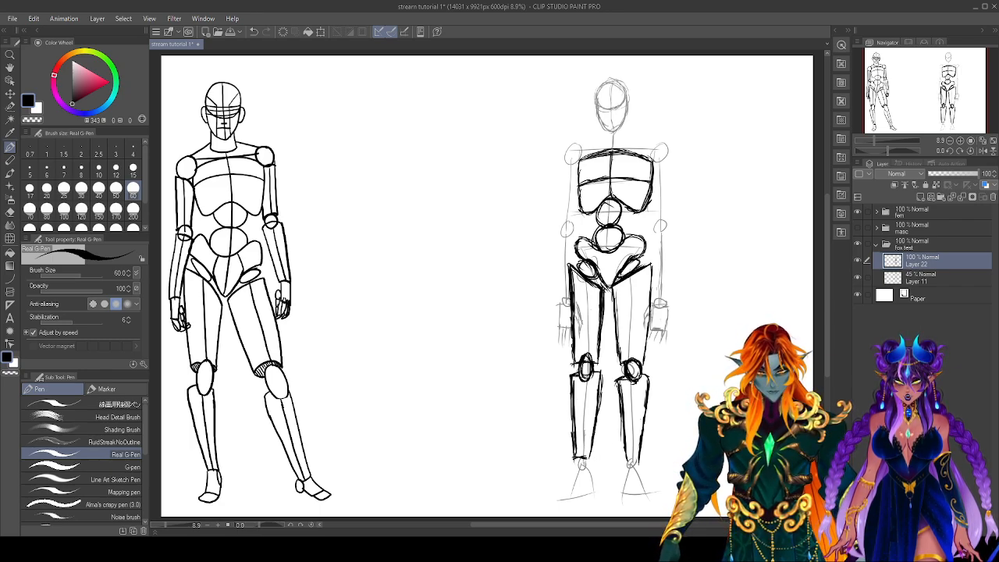
mouse_move(574, 445)
left_mouse_down()
mouse_move(572, 467)
mouse_move(589, 459)
mouse_move(571, 480)
left_mouse_up()
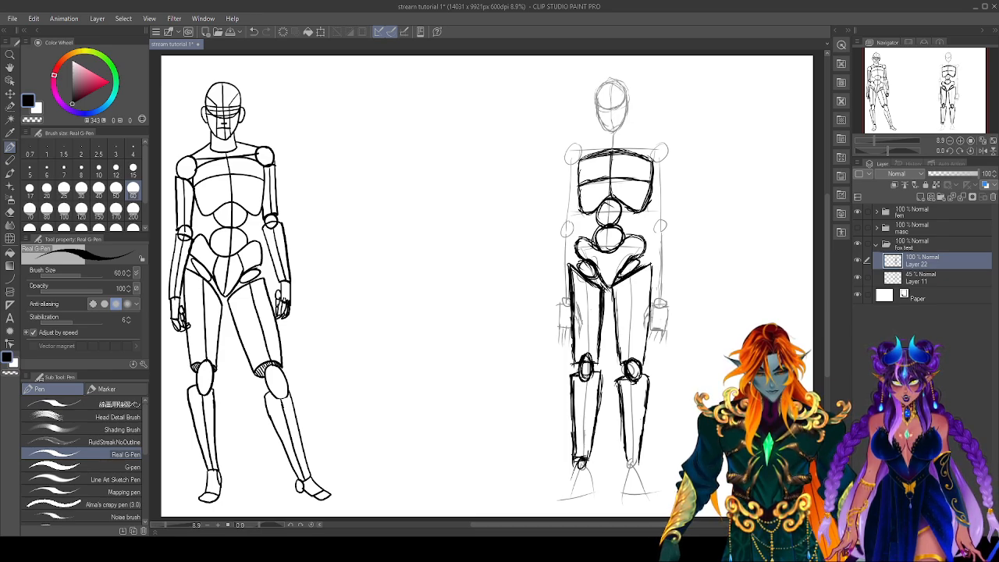
left_click_drag(628, 460, 634, 467)
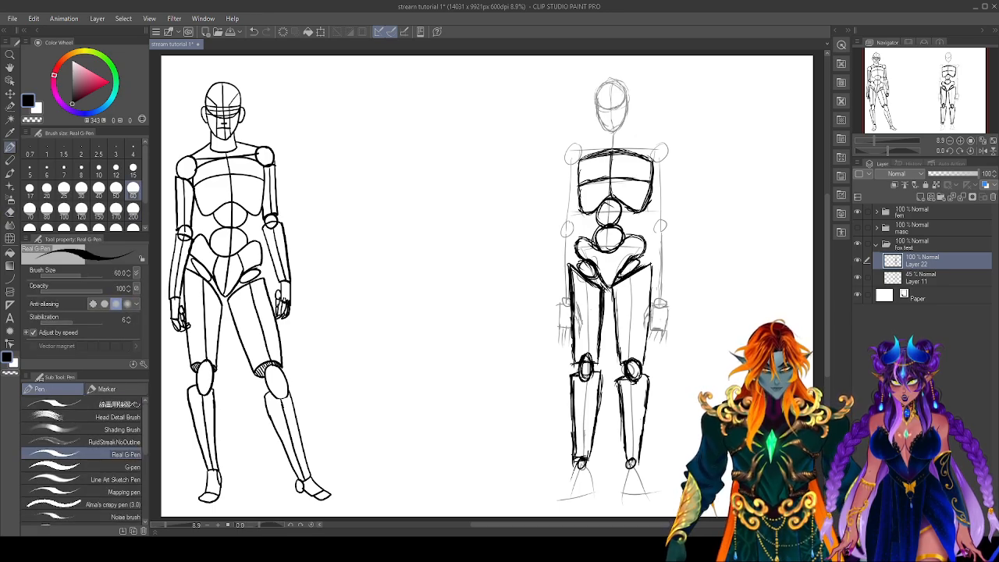
On Layer 11, select the sketched figure's left-hand arm with the Selection pen and shift it outward, away from the torso.
left_click(953, 281)
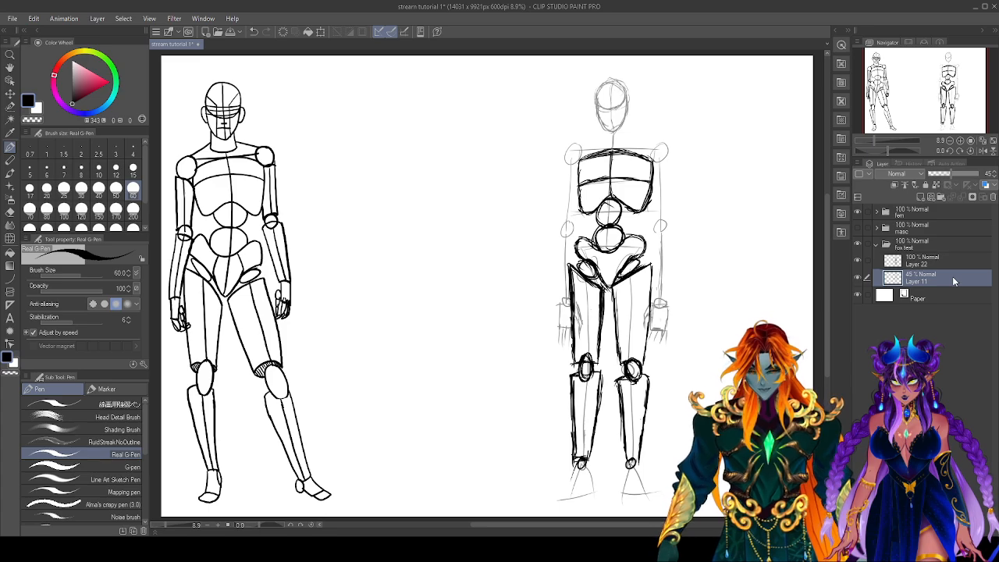
left_click(11, 108)
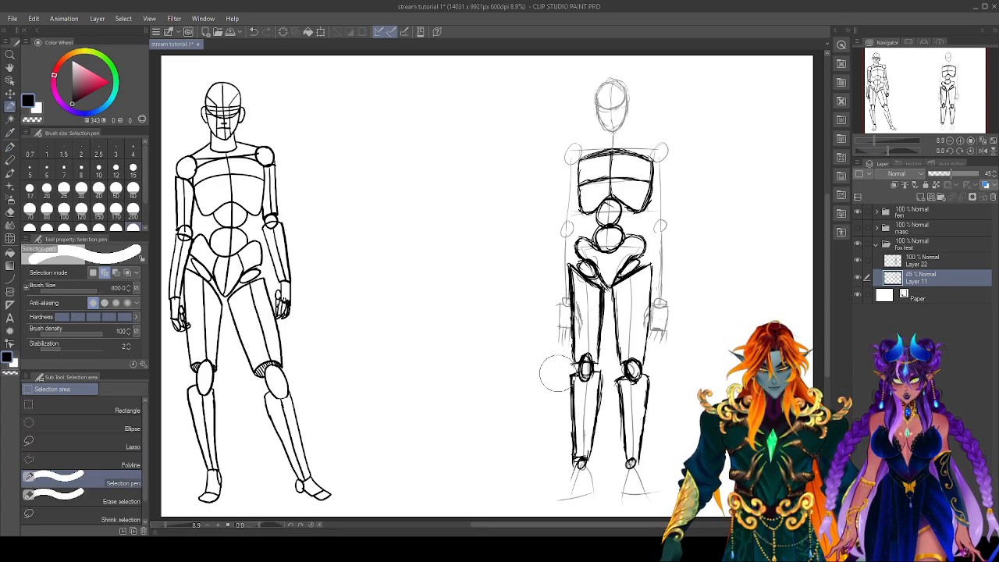
mouse_move(560, 173)
left_mouse_down()
mouse_move(551, 304)
mouse_move(556, 340)
mouse_move(564, 306)
mouse_move(571, 353)
left_mouse_up()
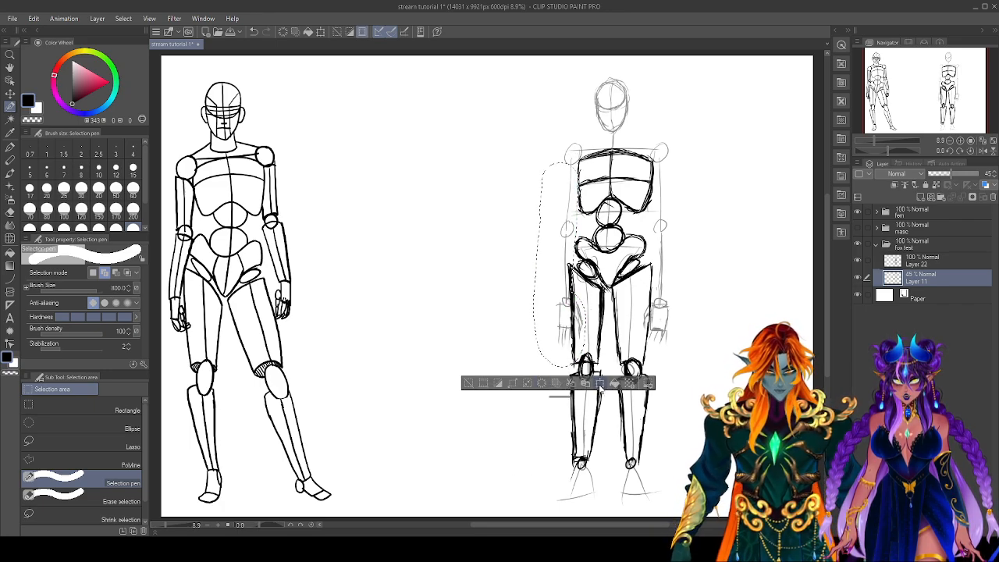
left_click(599, 383)
key("Left")
key("Left")
key("Left")
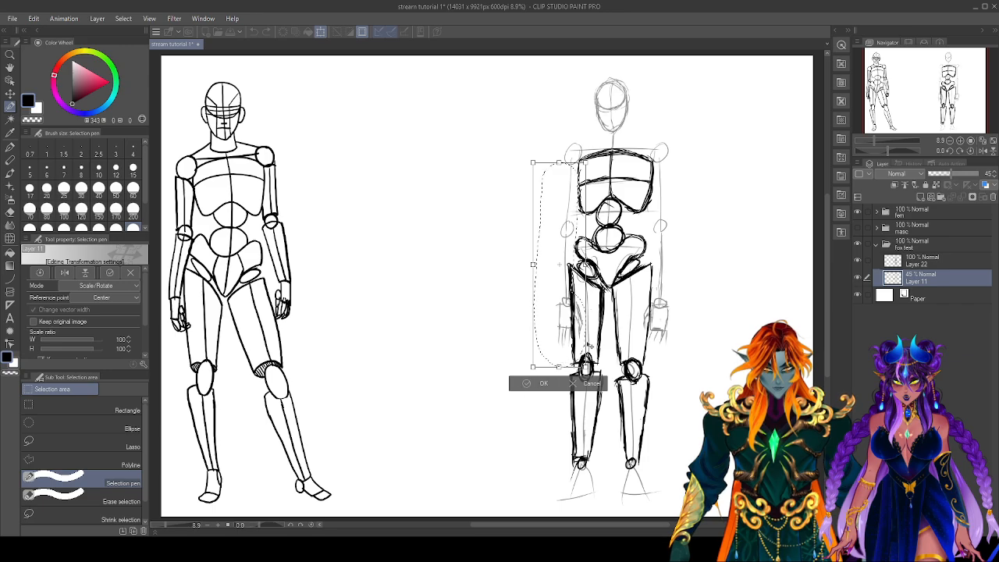
key("Left")
key("Left")
key("Left")
key("Left")
key("Left")
key("Left")
key("Left")
key("Left")
key("Left")
key("Left")
key("Left")
key("Left")
key("Left")
key("Left")
key("Left")
key("Left")
key("Left")
key("Left")
key("Left")
key("Left")
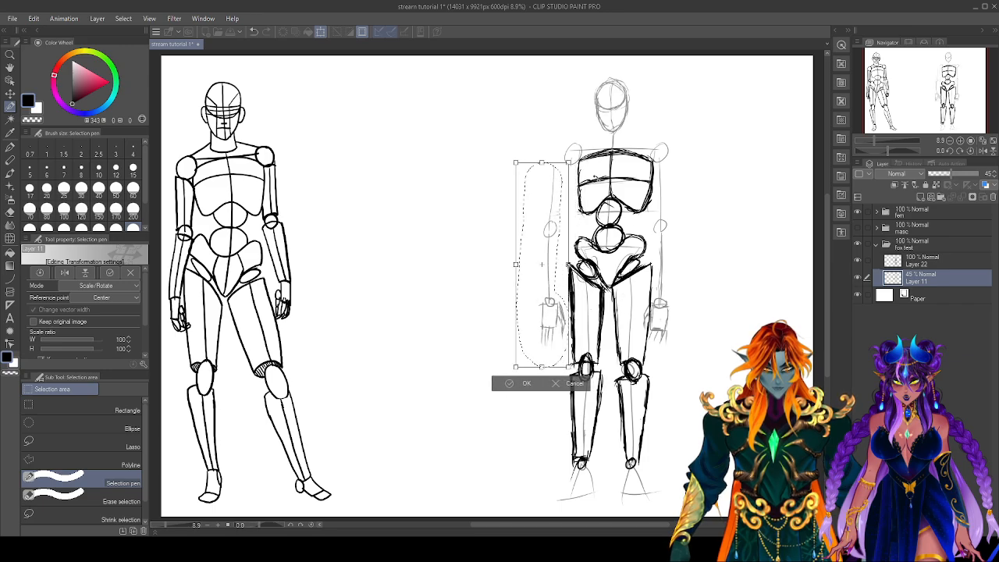
Rotate the selected left-hand arm so it angles outward from the shoulder, apply the transformation, and deselect it.
left_click_drag(587, 193, 592, 198)
left_click_drag(538, 261, 543, 254)
left_click_drag(591, 195, 594, 198)
left_click_drag(542, 256, 545, 253)
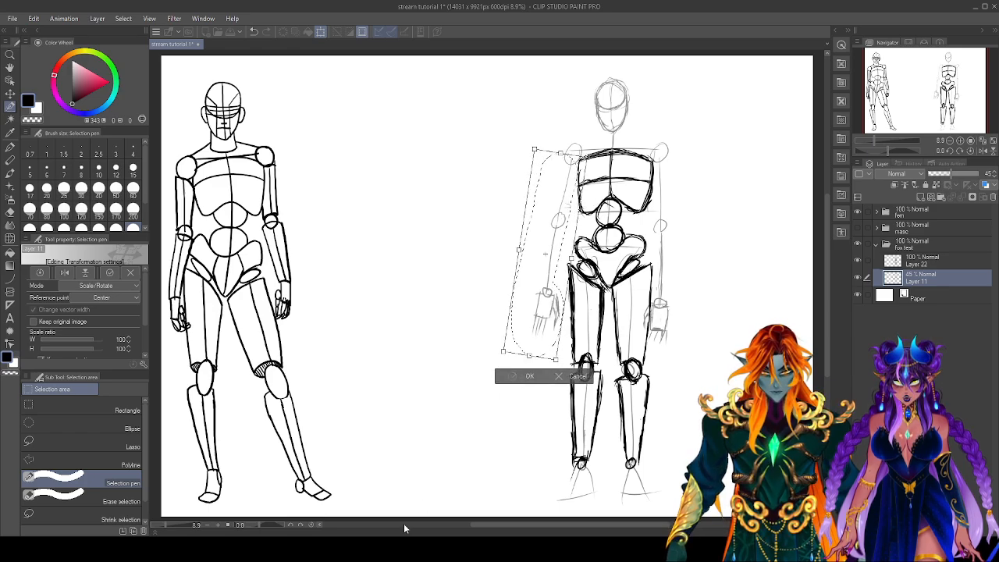
left_click(524, 375)
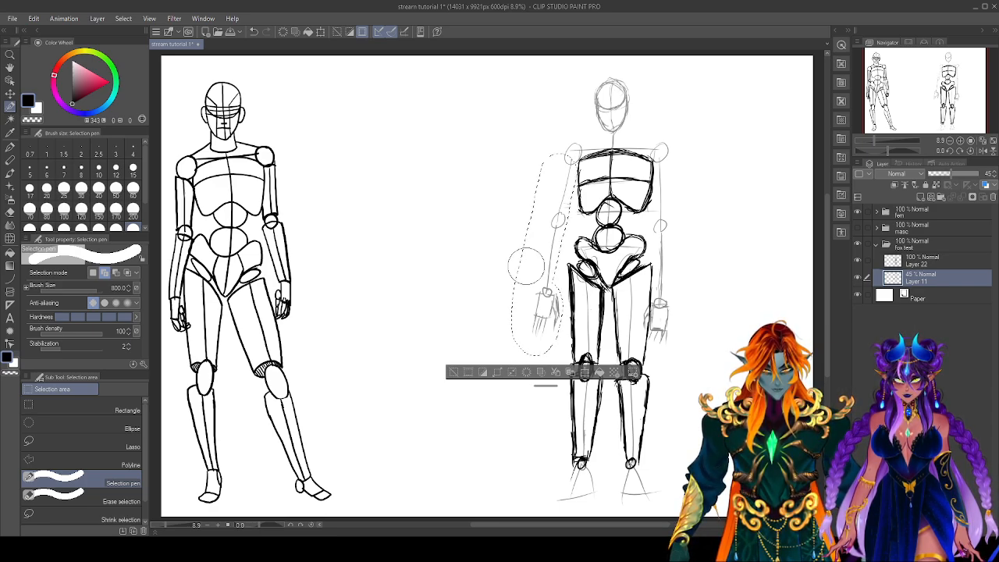
key("ctrl+d")
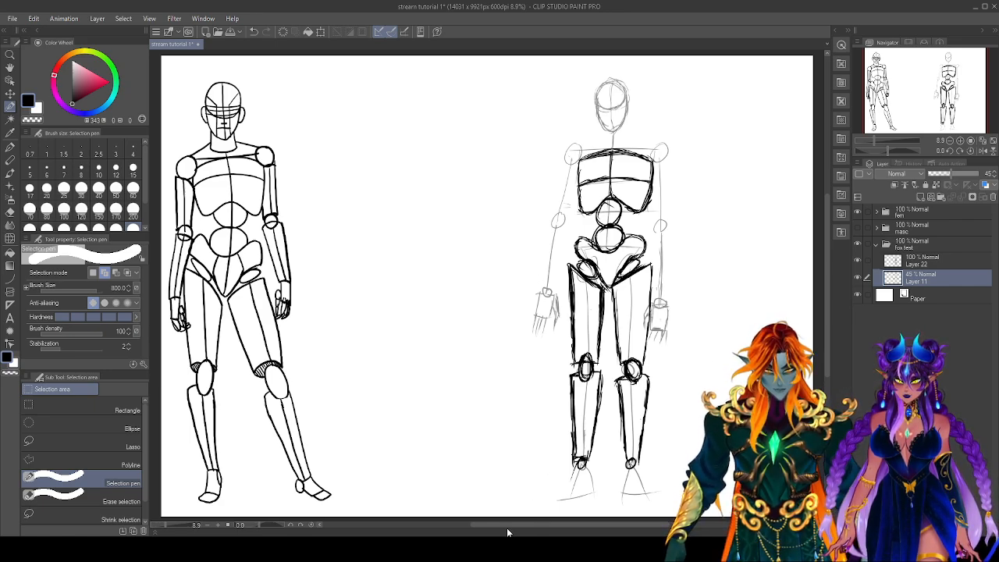
Select the sketched figure's right-hand arm and rotate it outward from the shoulder to mirror the other arm.
mouse_move(671, 176)
left_mouse_down()
mouse_move(680, 304)
mouse_move(665, 334)
mouse_move(659, 324)
mouse_move(668, 328)
left_mouse_up()
mouse_move(665, 234)
left_mouse_down()
mouse_move(662, 212)
mouse_move(663, 295)
left_mouse_up()
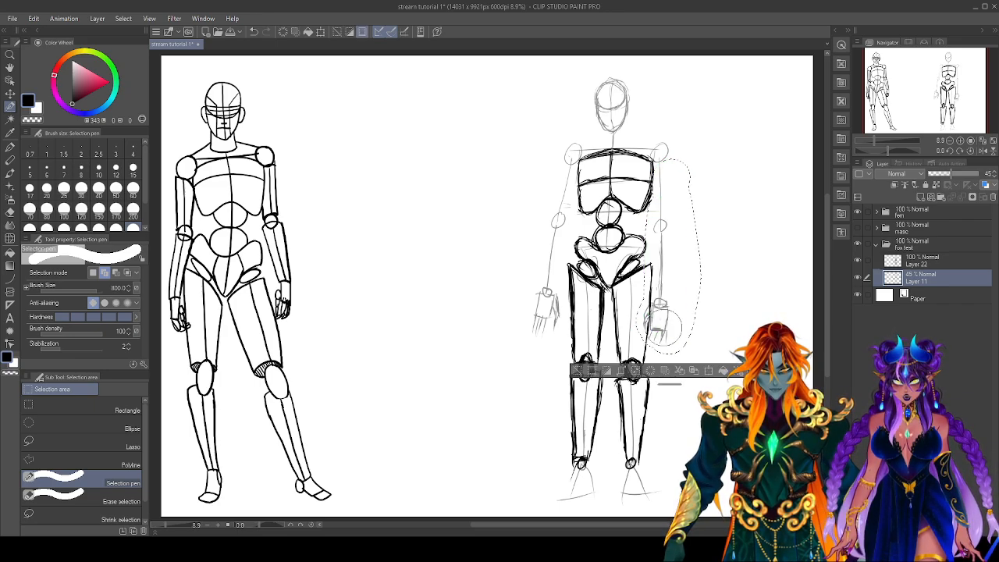
left_click(709, 371)
left_click_drag(731, 329, 692, 272)
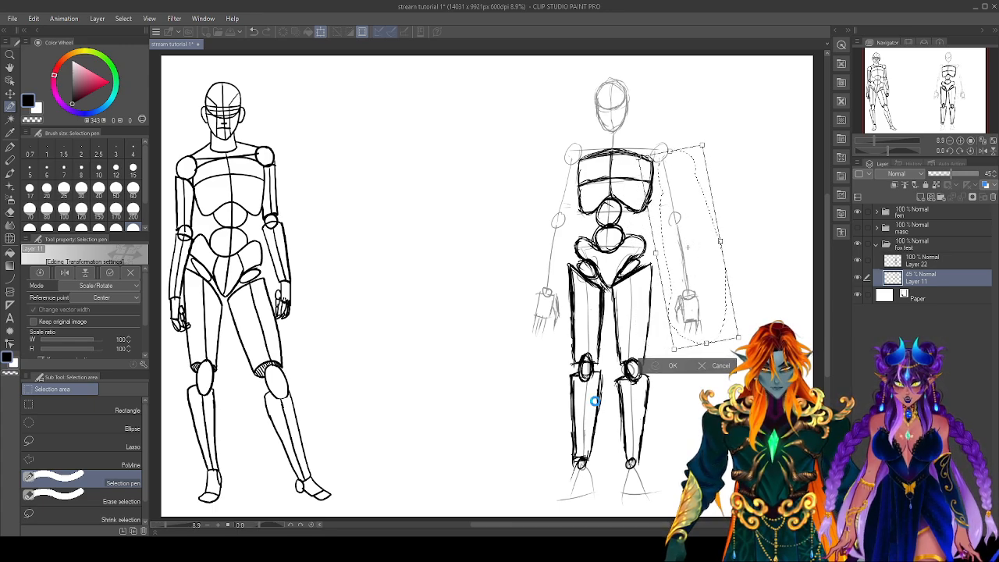
key("Return")
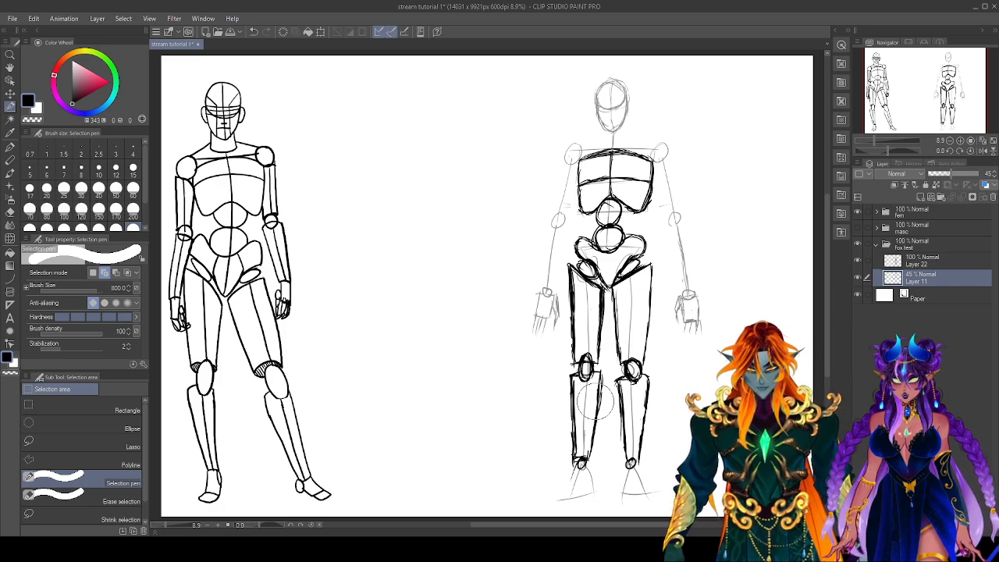
Select each sketched hand in turn and move it slightly up toward its forearm to shorten both arms.
mouse_move(690, 278)
left_mouse_down()
mouse_move(676, 326)
mouse_move(699, 328)
left_mouse_up()
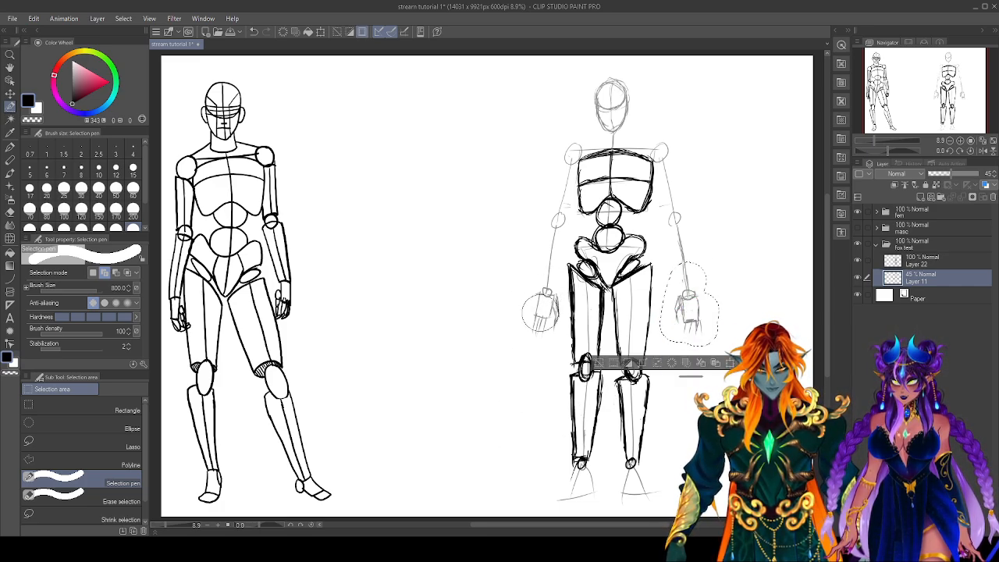
left_click(730, 364)
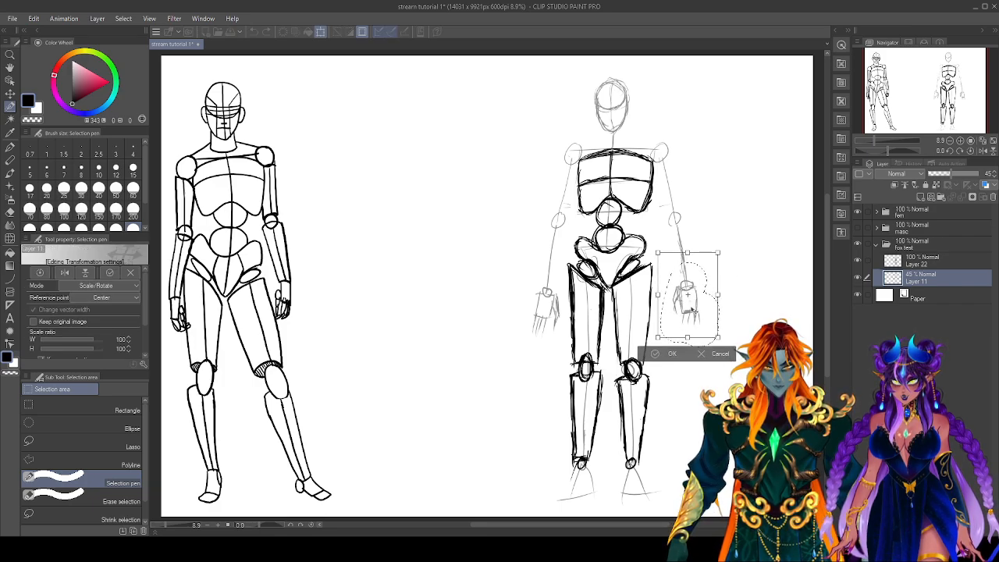
left_click_drag(692, 307, 692, 307)
left_click(671, 352)
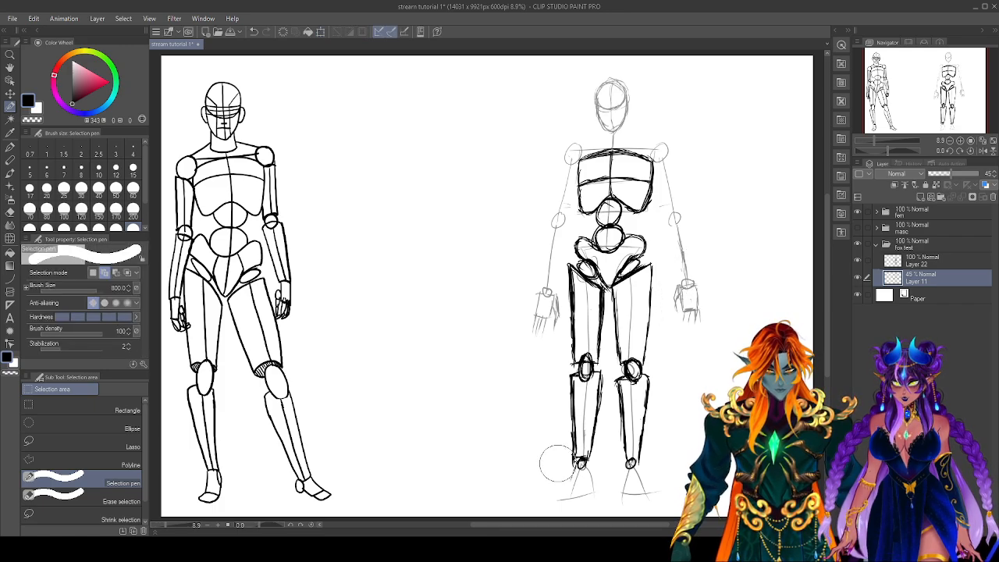
mouse_move(547, 267)
left_mouse_down()
mouse_move(547, 320)
mouse_move(551, 302)
left_mouse_up()
left_click(561, 357)
left_click(520, 347)
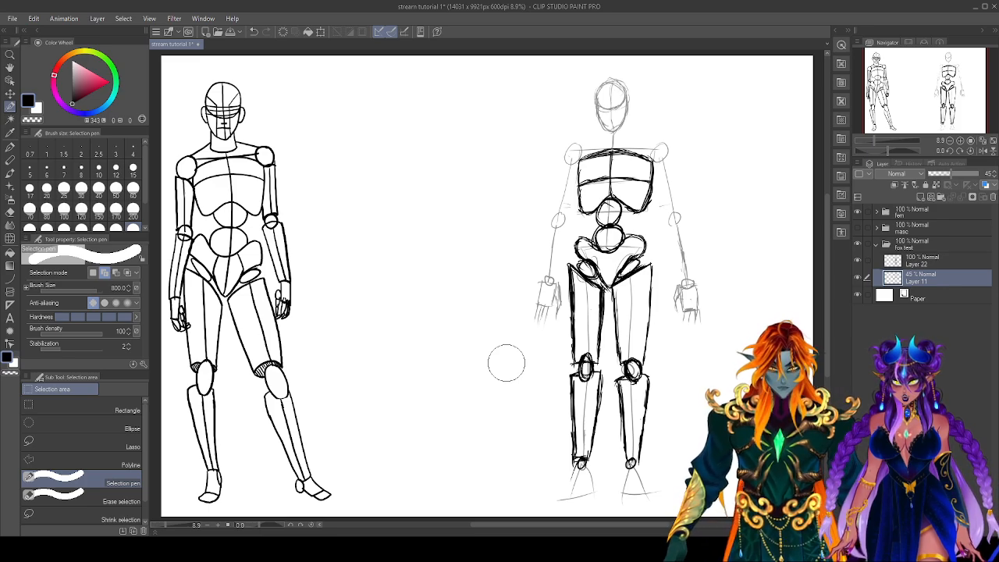
On Layer 22, use the Real G-Pen to draw the straight shoulder line and a circle at each shoulder joint.
left_click(955, 258)
left_click(9, 149)
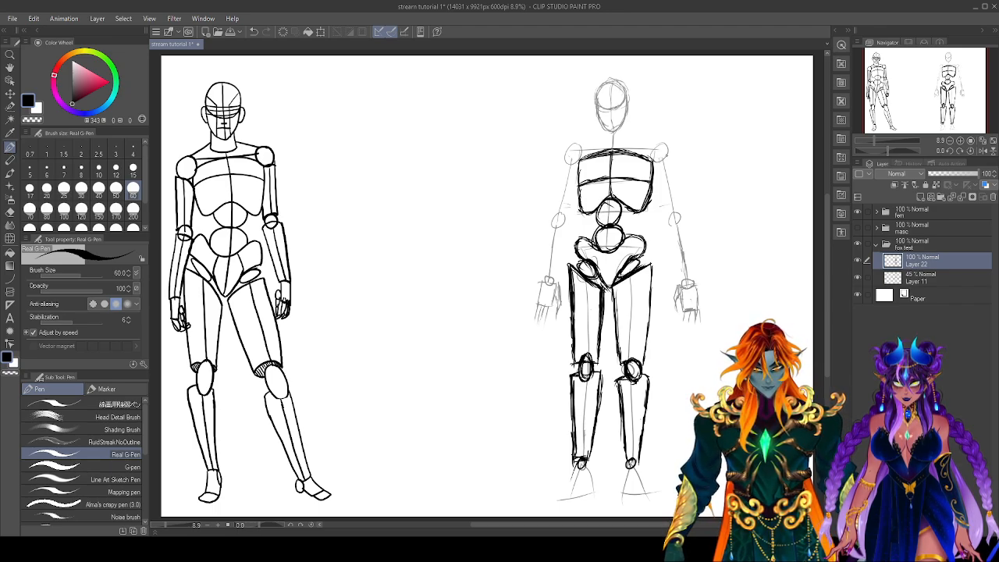
left_click_drag(580, 149, 665, 148)
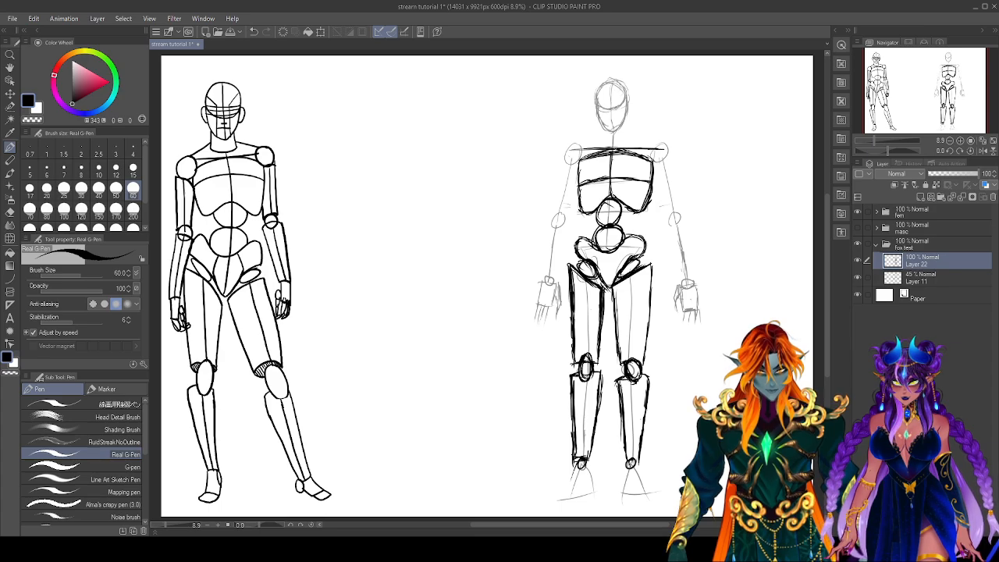
left_click_drag(567, 149, 662, 150)
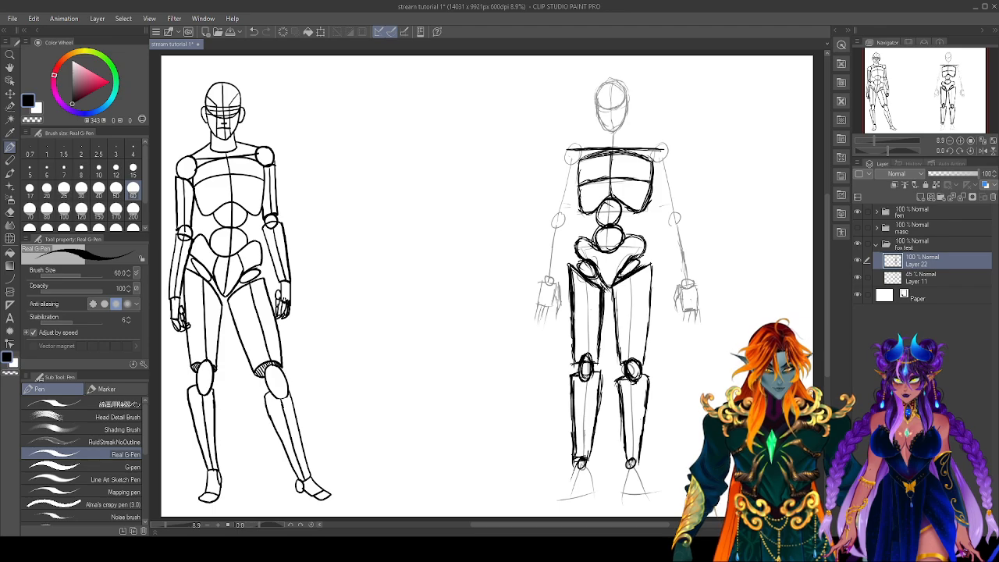
mouse_move(575, 145)
left_mouse_down()
mouse_move(576, 163)
mouse_move(561, 160)
left_mouse_up()
mouse_move(652, 145)
left_mouse_down()
mouse_move(670, 156)
mouse_move(674, 147)
mouse_move(657, 161)
mouse_move(649, 150)
left_mouse_up()
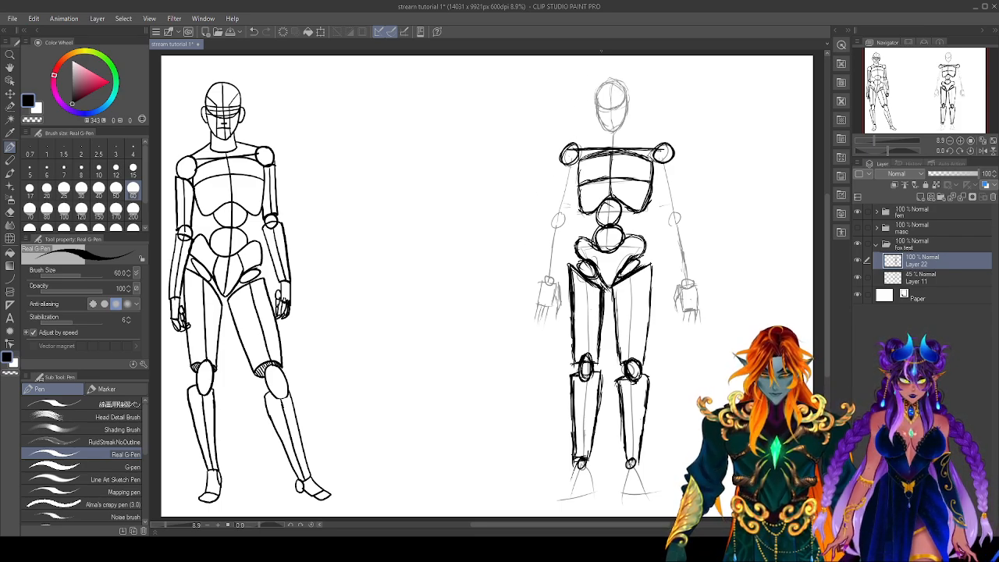
Outline the left-hand upper arm and tapering forearm, with a circle for the elbow joint.
left_click_drag(559, 167, 551, 213)
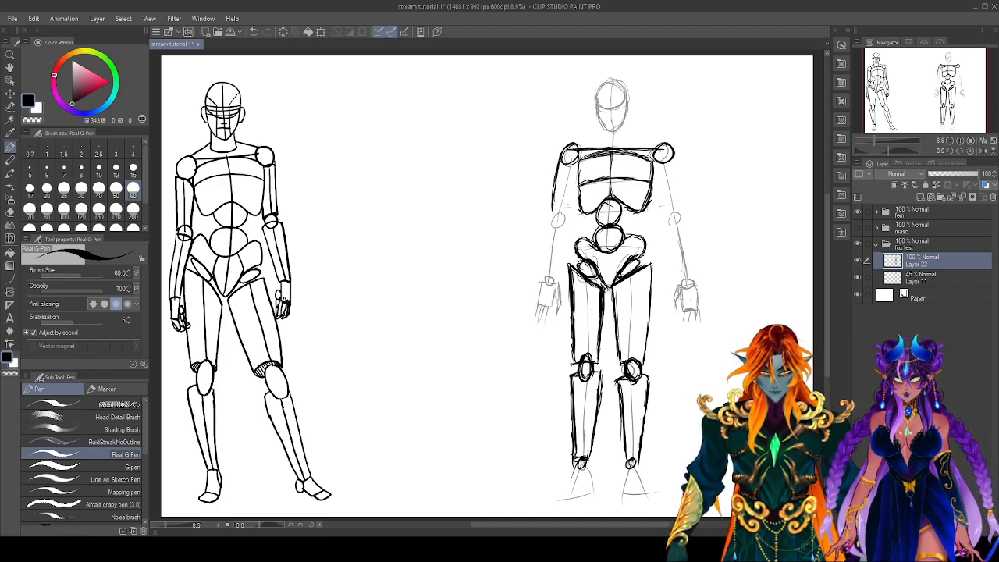
left_click_drag(561, 160, 579, 160)
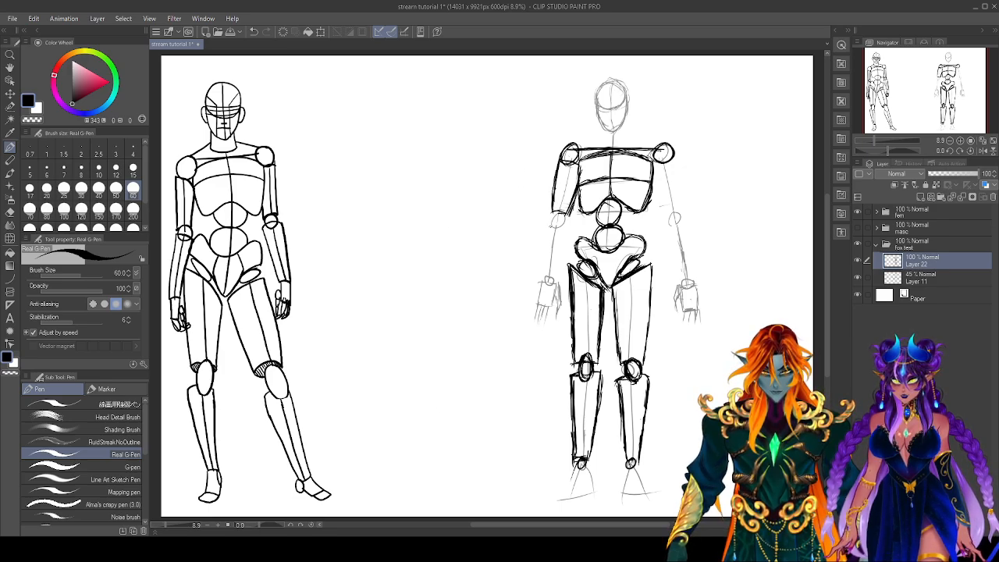
mouse_move(551, 216)
left_mouse_down()
mouse_move(567, 219)
mouse_move(553, 227)
mouse_move(561, 227)
mouse_move(546, 246)
mouse_move(545, 278)
left_mouse_up()
mouse_move(568, 226)
left_mouse_down()
mouse_move(553, 284)
mouse_move(561, 252)
mouse_move(559, 275)
mouse_move(544, 262)
mouse_move(543, 280)
left_mouse_up()
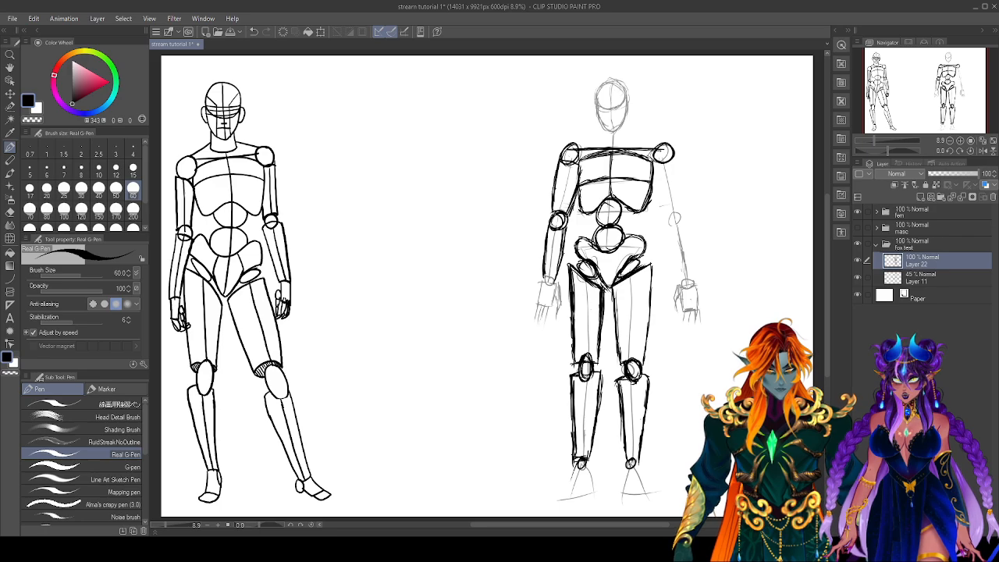
left_click_drag(504, 235, 799, 212)
key("ctrl+z")
left_click_drag(493, 240, 769, 224)
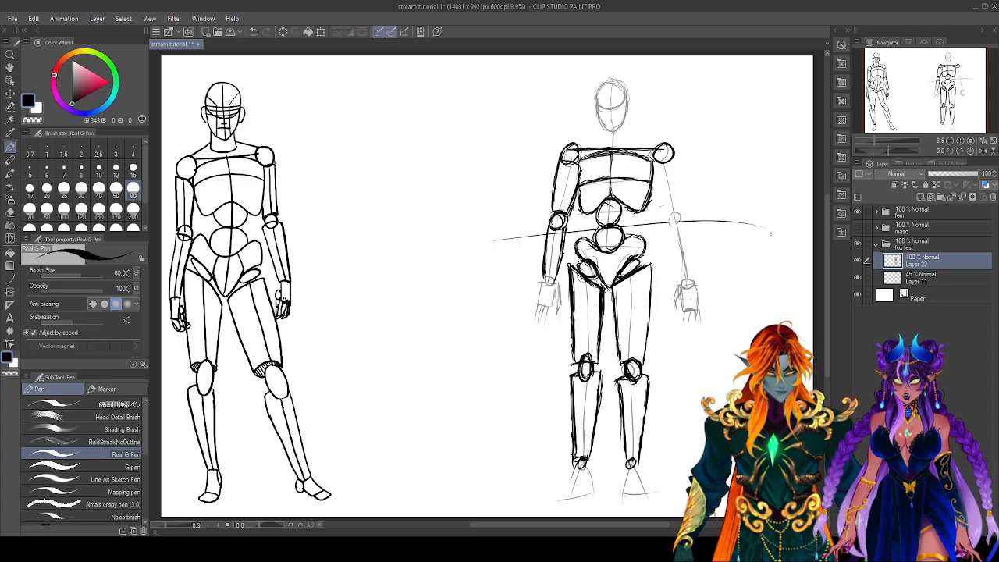
key("ctrl+z")
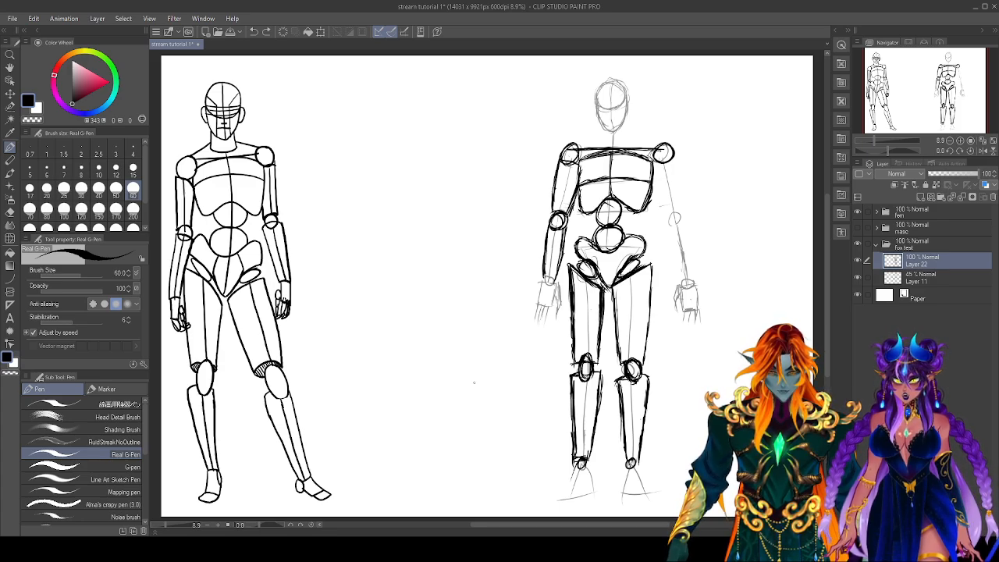
Erase the left-hand elbow circle and forearm outline with the Hard eraser, keeping the upper arm's sides.
key("e")
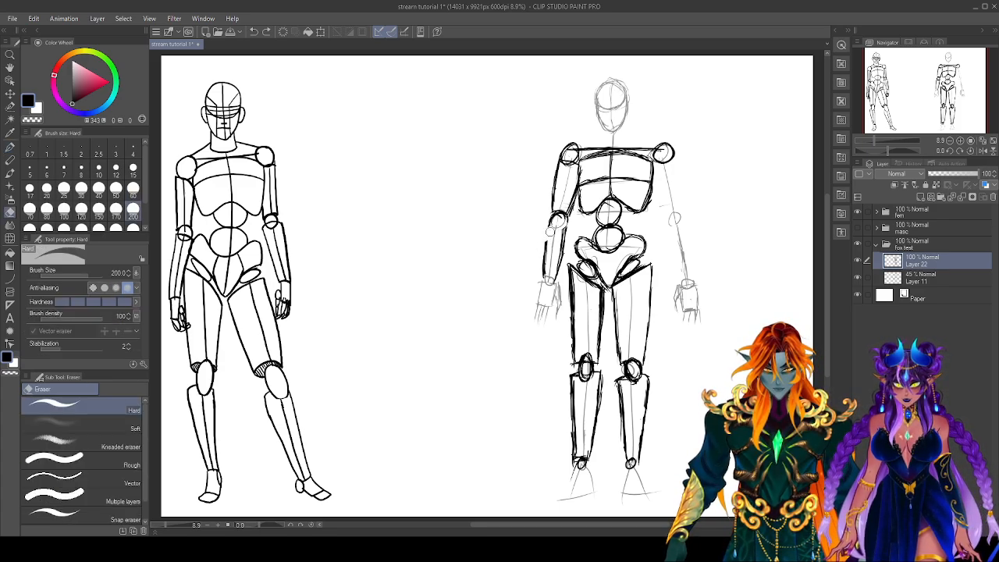
left_click_drag(553, 223, 561, 217)
mouse_move(545, 243)
left_mouse_down()
mouse_move(543, 261)
mouse_move(556, 254)
mouse_move(558, 263)
mouse_move(554, 279)
left_mouse_up()
key("p")
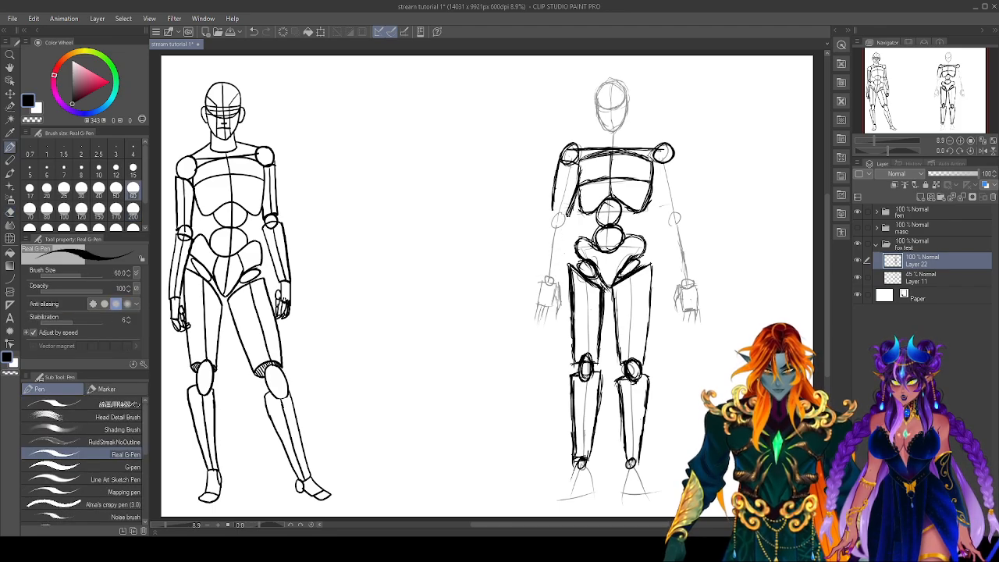
Lengthen the left-hand upper arm, draw a small elbow oval at its lower end, and outline the forearm to the wrist.
mouse_move(569, 215)
left_mouse_down()
mouse_move(564, 237)
mouse_move(567, 223)
mouse_move(547, 229)
mouse_move(556, 231)
left_mouse_up()
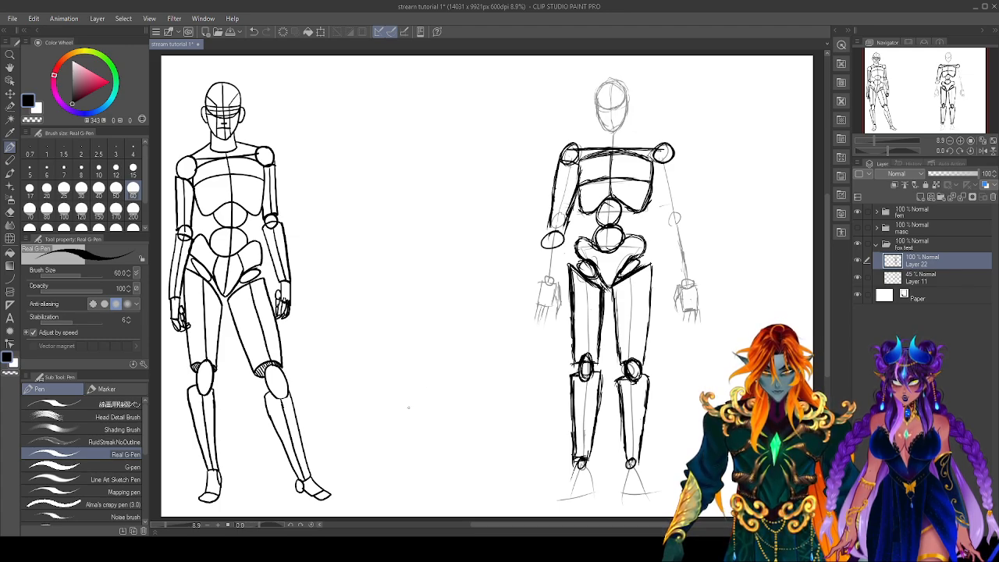
key("ctrl+z")
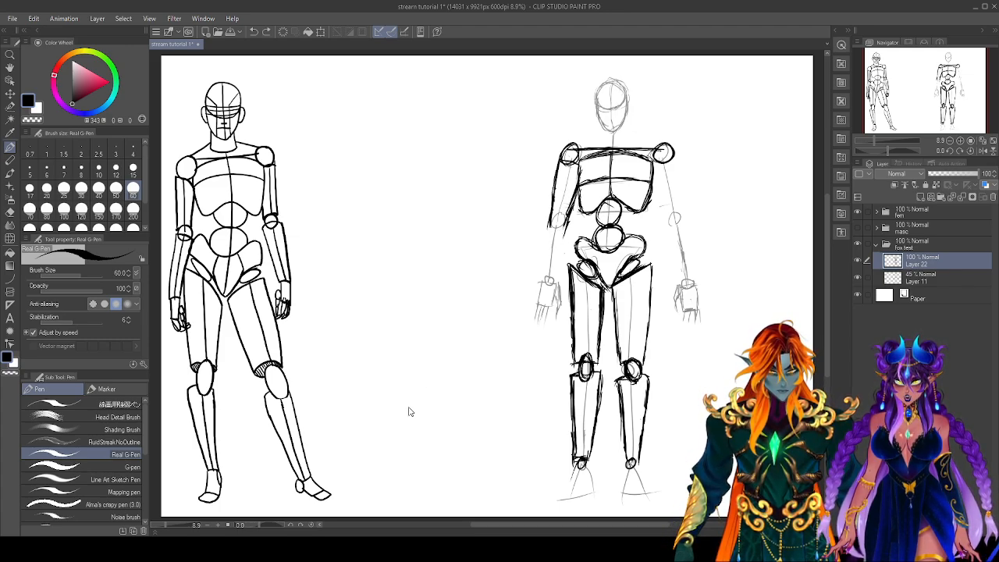
mouse_move(554, 231)
left_mouse_down()
mouse_move(551, 216)
mouse_move(548, 235)
left_mouse_up()
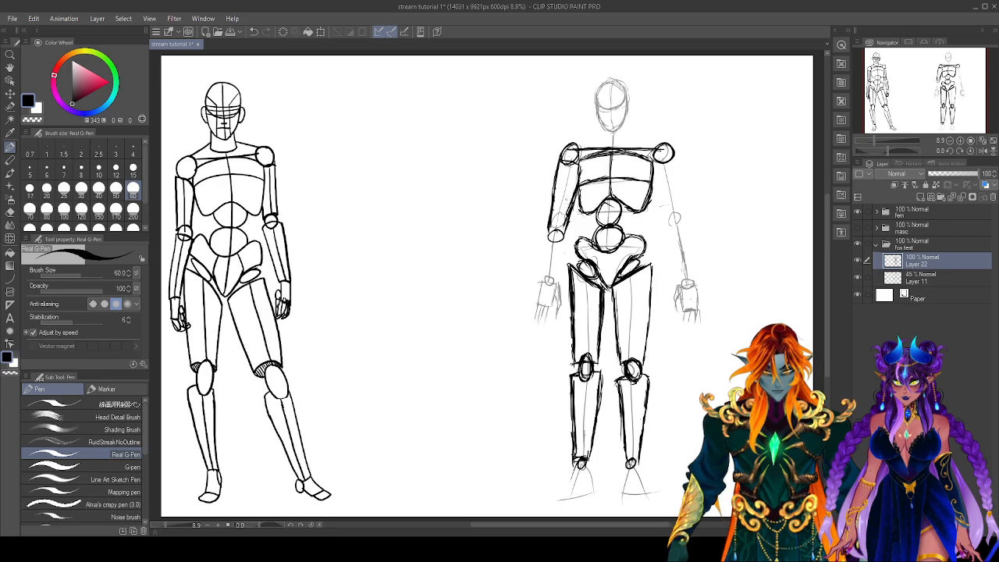
mouse_move(548, 236)
left_mouse_down()
mouse_move(541, 292)
mouse_move(567, 269)
mouse_move(554, 289)
left_mouse_up()
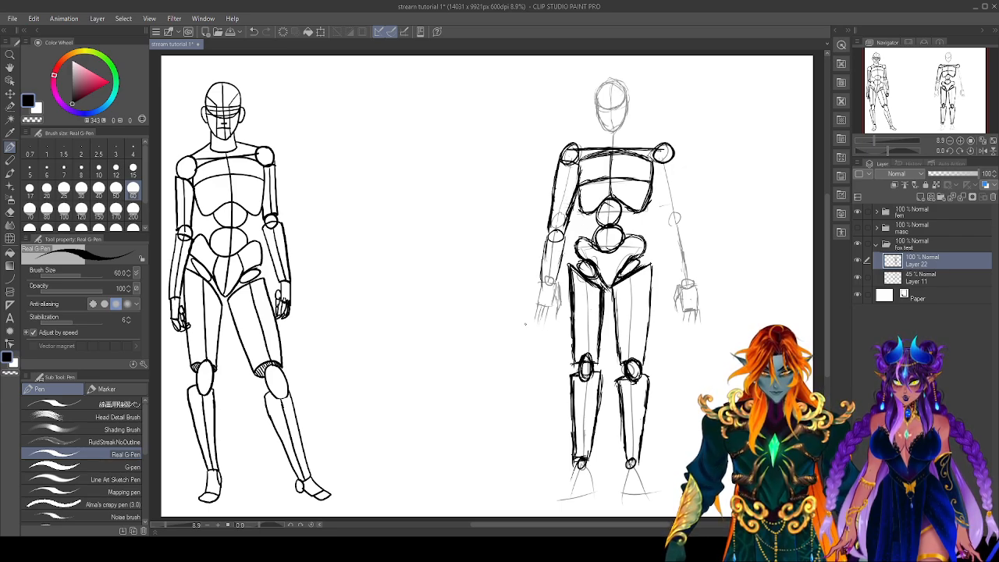
Select the left-hand elbow and forearm with the Selection pen, move them slightly higher with Scale/Rotate, and deselect.
key("e")
key("p")
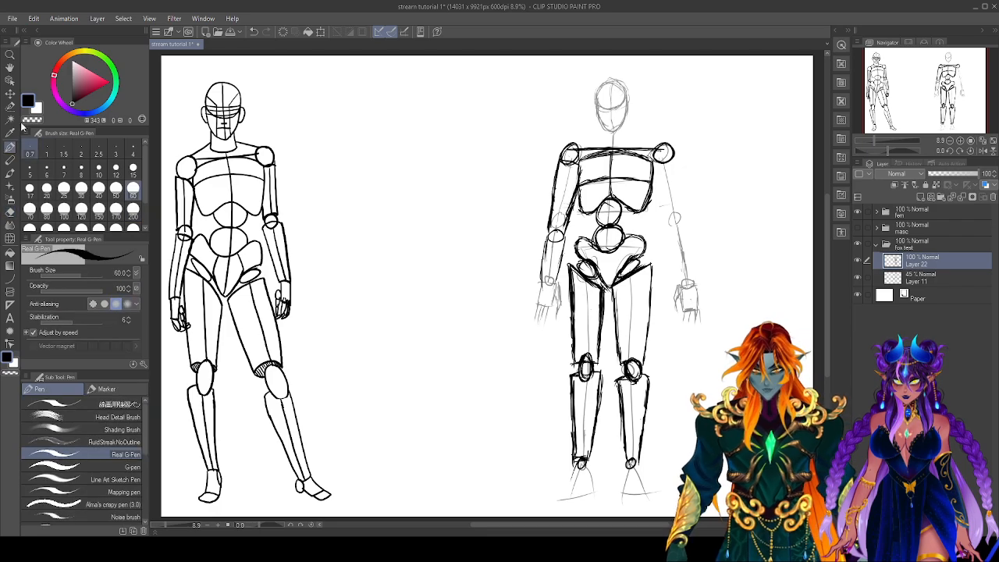
left_click(11, 106)
key("e")
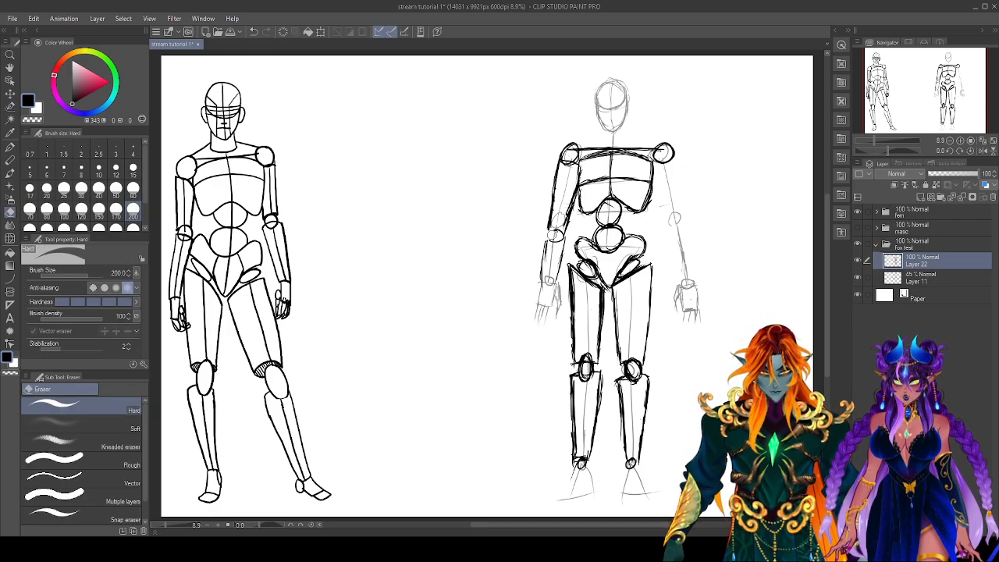
key("m")
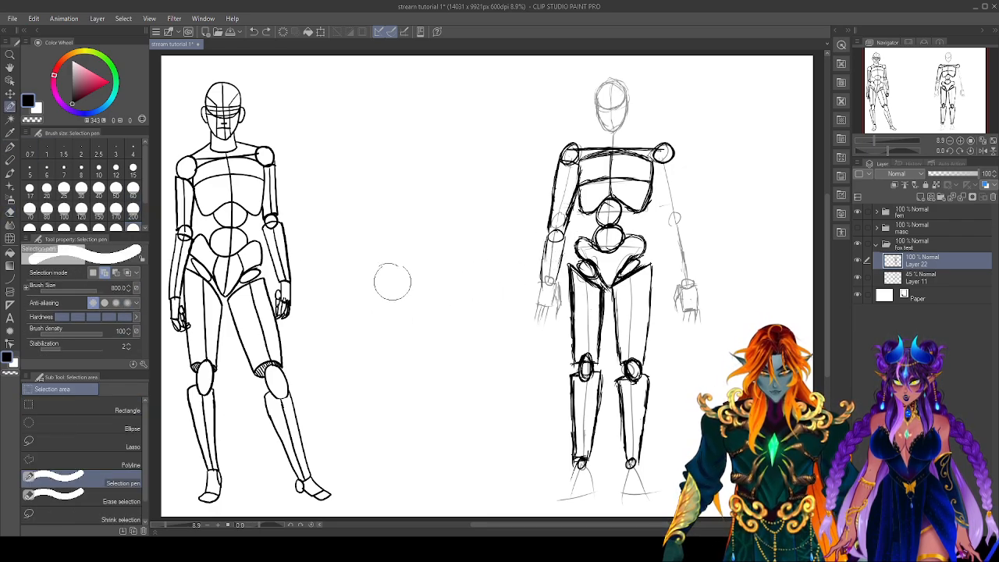
left_click_drag(554, 231, 546, 310)
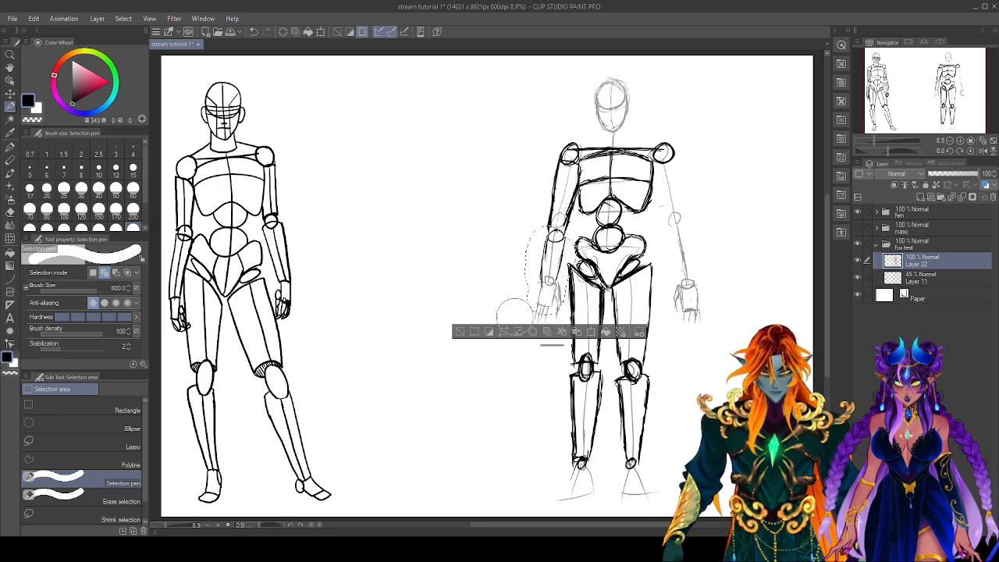
left_click(593, 332)
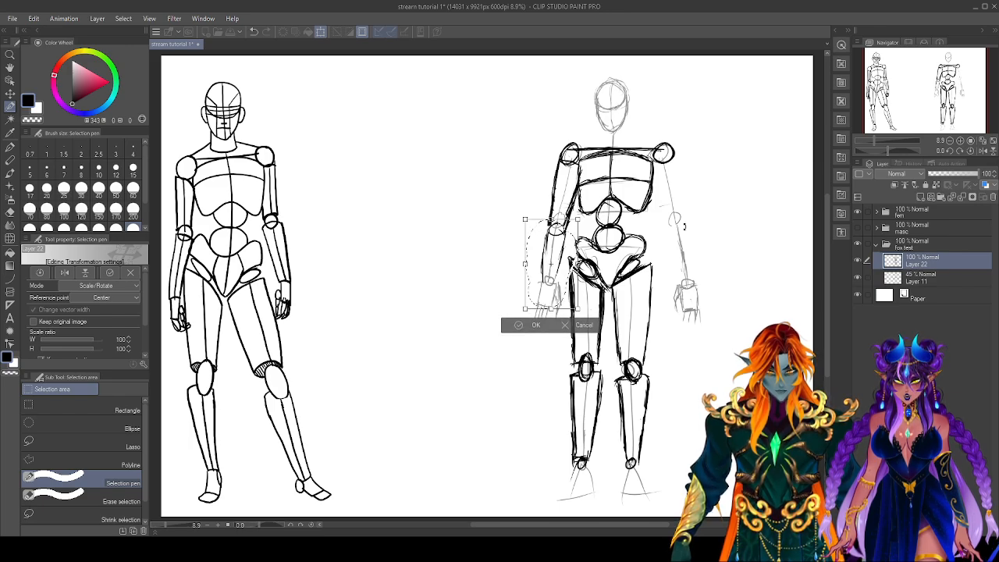
left_click(519, 325)
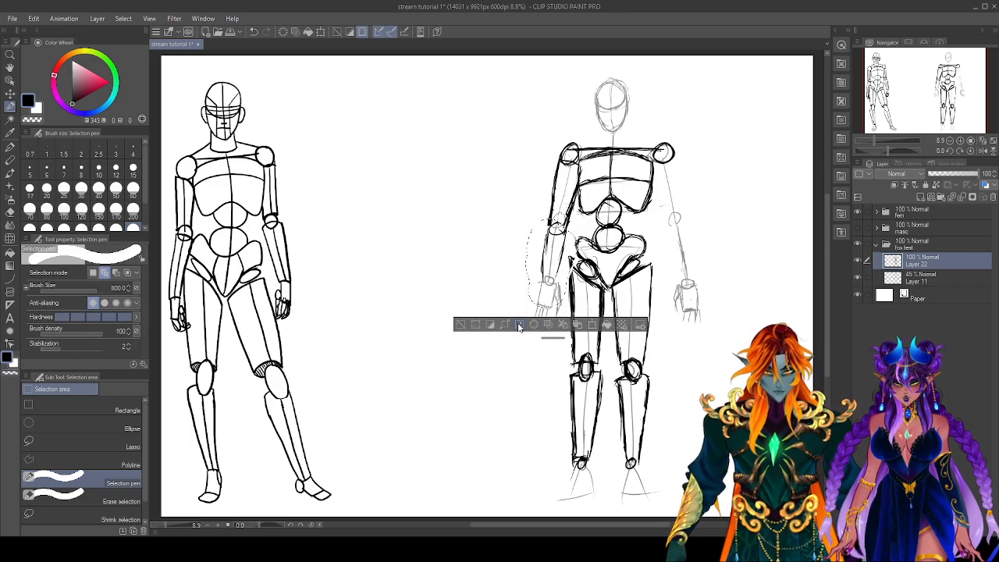
key("ctrl+d")
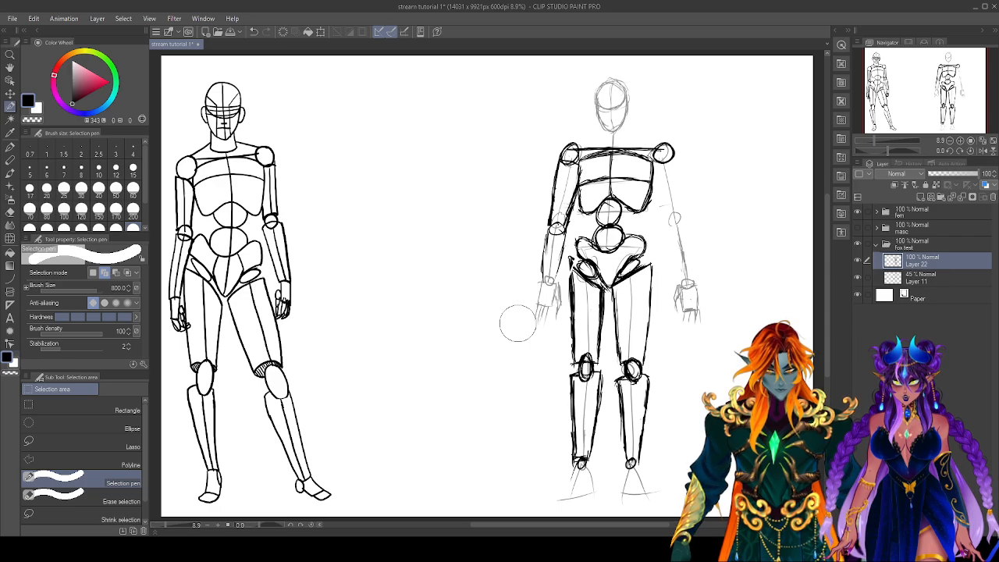
Lower Layer 11's opacity to 16% and return to Layer 22 with the Real G-Pen.
left_click(939, 275)
left_click_drag(945, 172, 937, 172)
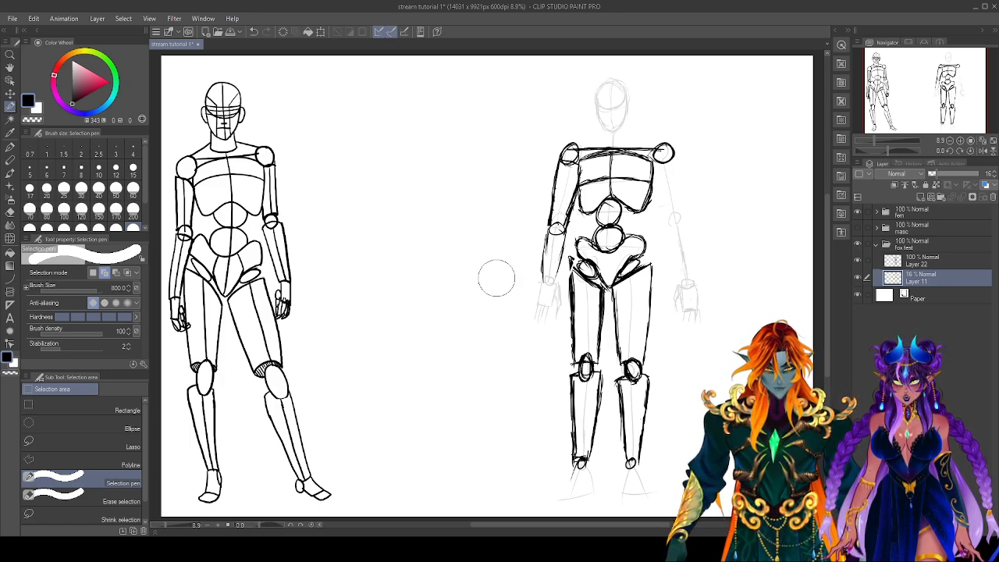
left_click(11, 146)
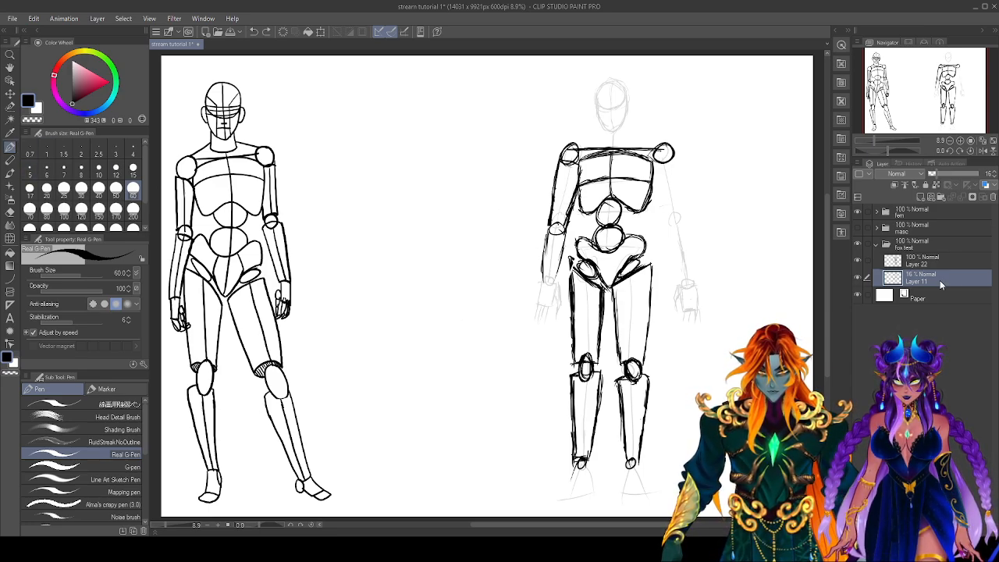
left_click(925, 261)
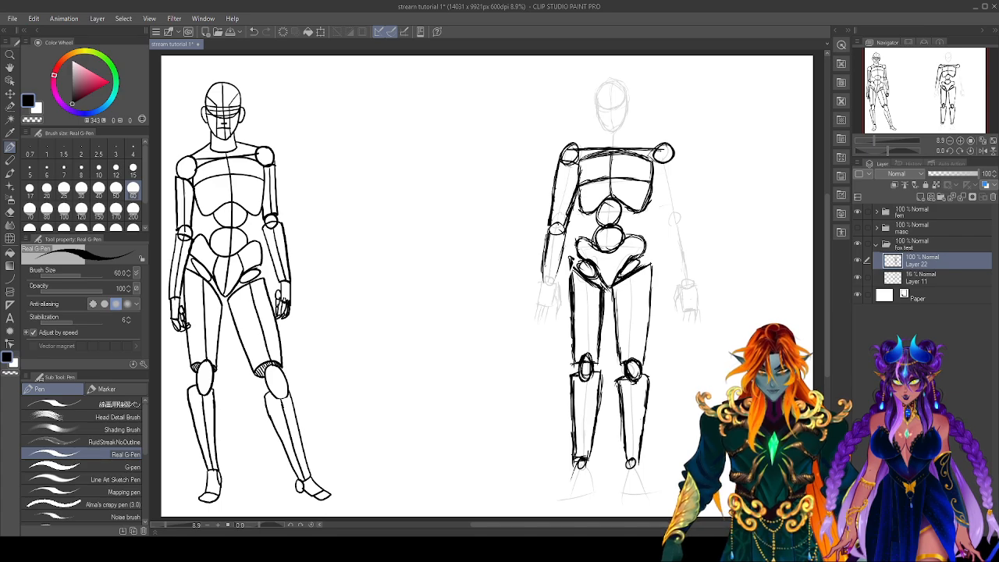
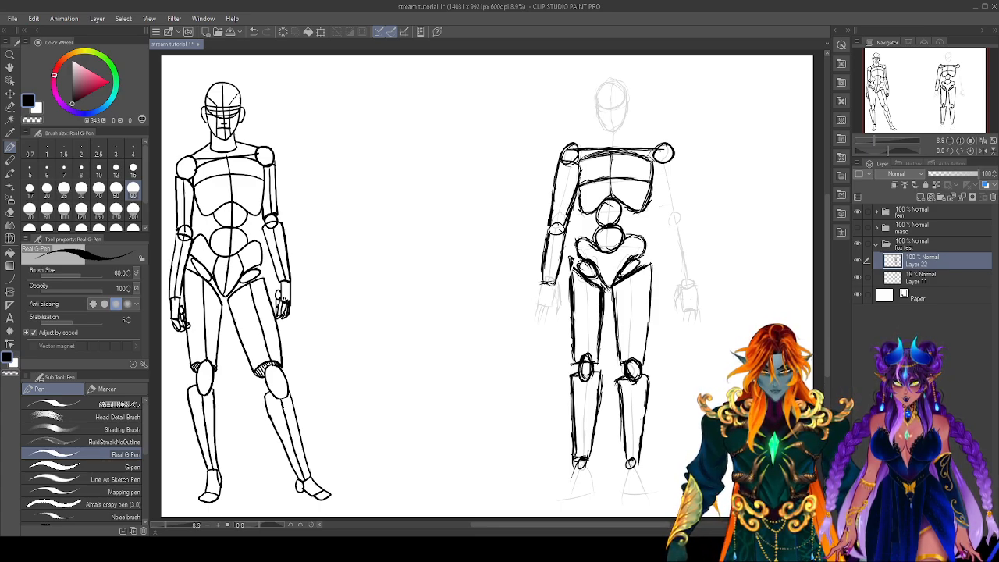
Draw the left-hand figure hand with a block palm, thumb and finger lines, undoing the last finger strokes.
mouse_move(541, 283)
left_mouse_down()
mouse_move(549, 287)
mouse_move(537, 308)
mouse_move(553, 306)
mouse_move(537, 307)
left_mouse_up()
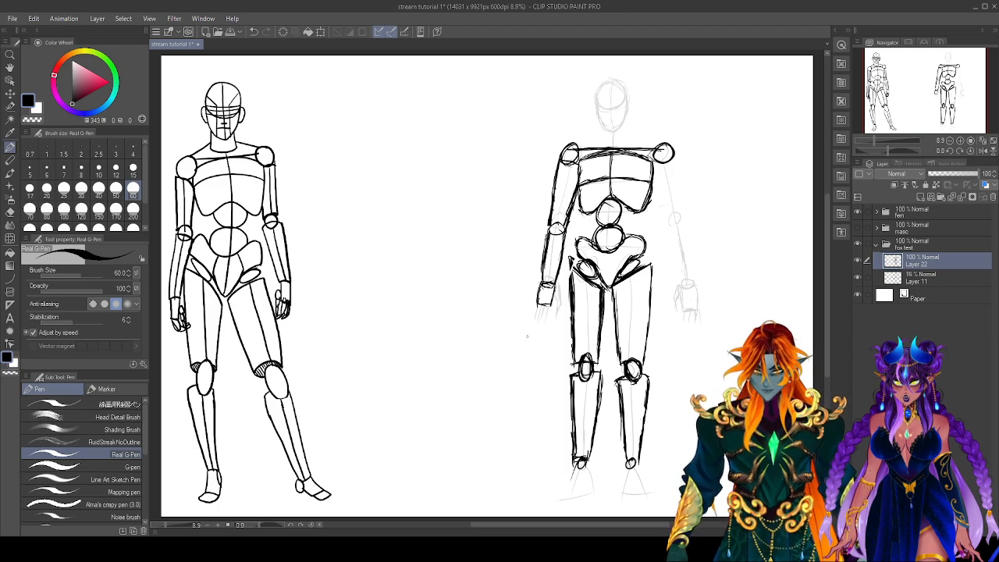
mouse_move(535, 305)
left_mouse_down()
mouse_move(537, 317)
mouse_move(552, 314)
mouse_move(558, 294)
mouse_move(560, 310)
left_mouse_up()
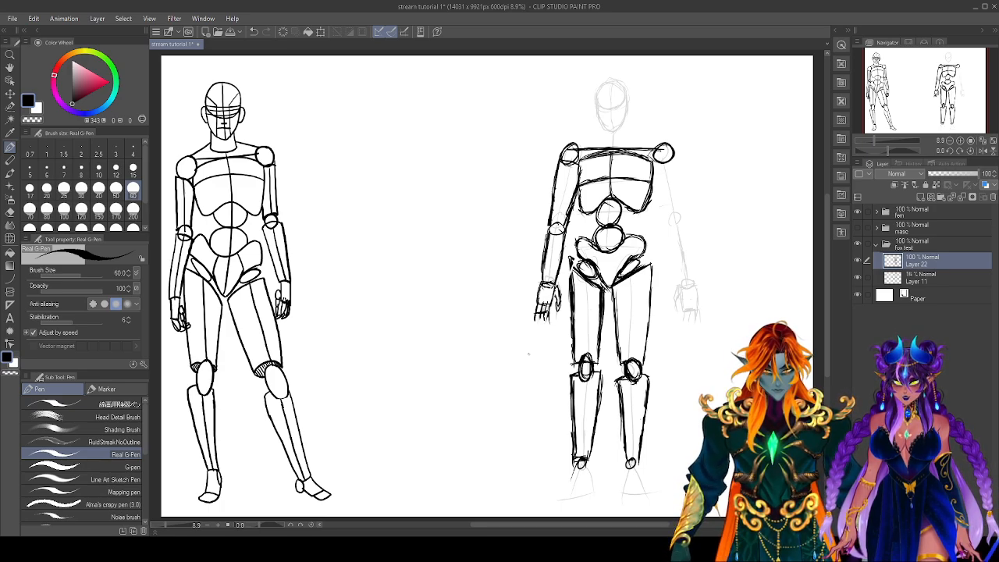
key("ctrl+z")
key("ctrl+z")
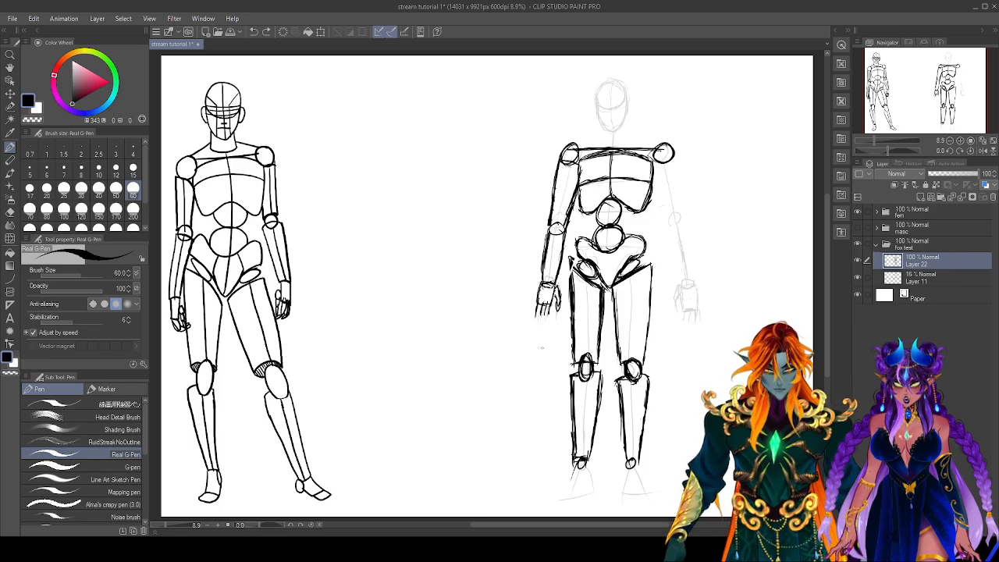
Draw a curved joint line across the fingers of the left-hand hand and extend the finger lines below it.
left_click_drag(880, 149, 865, 152)
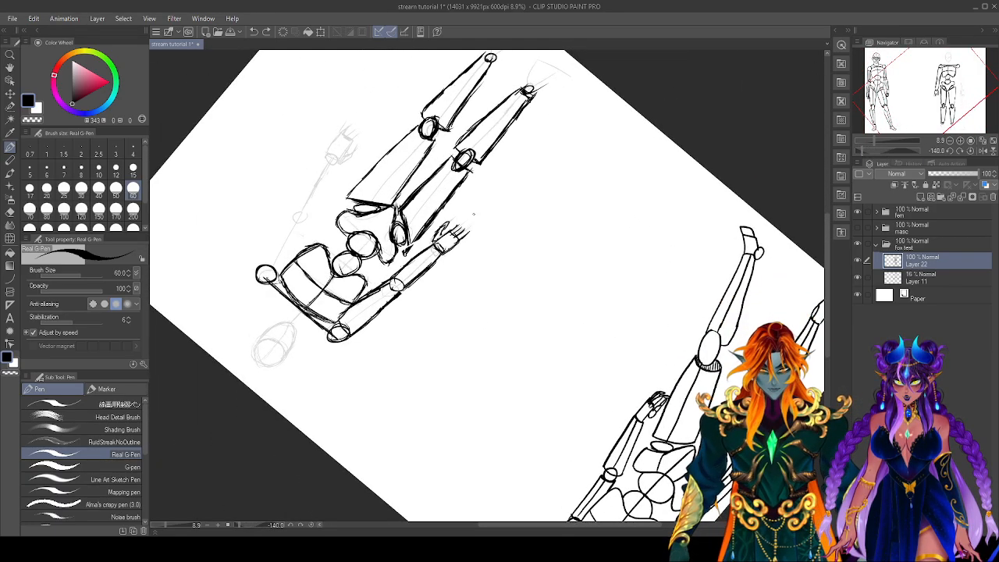
left_click_drag(460, 223, 466, 237)
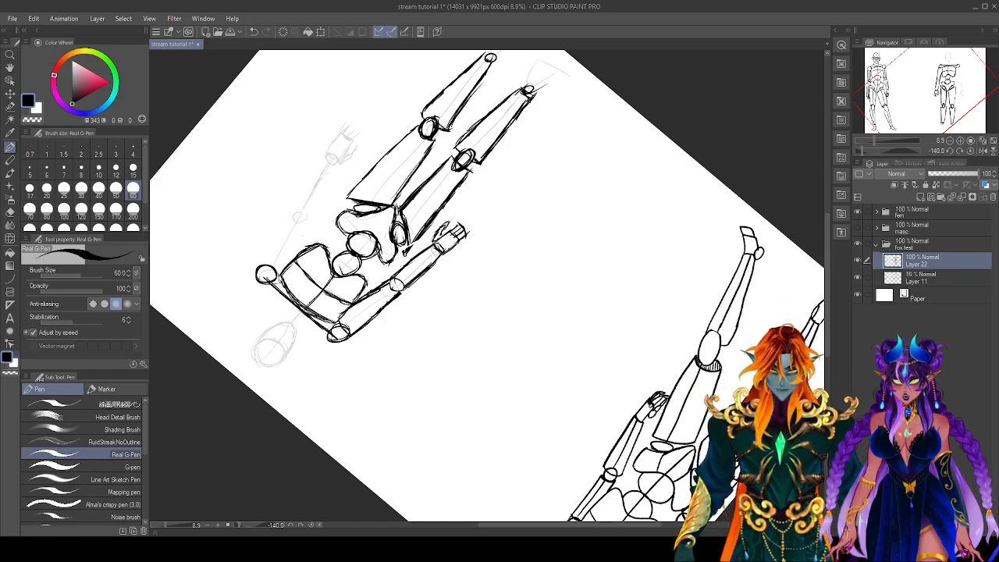
left_click(971, 152)
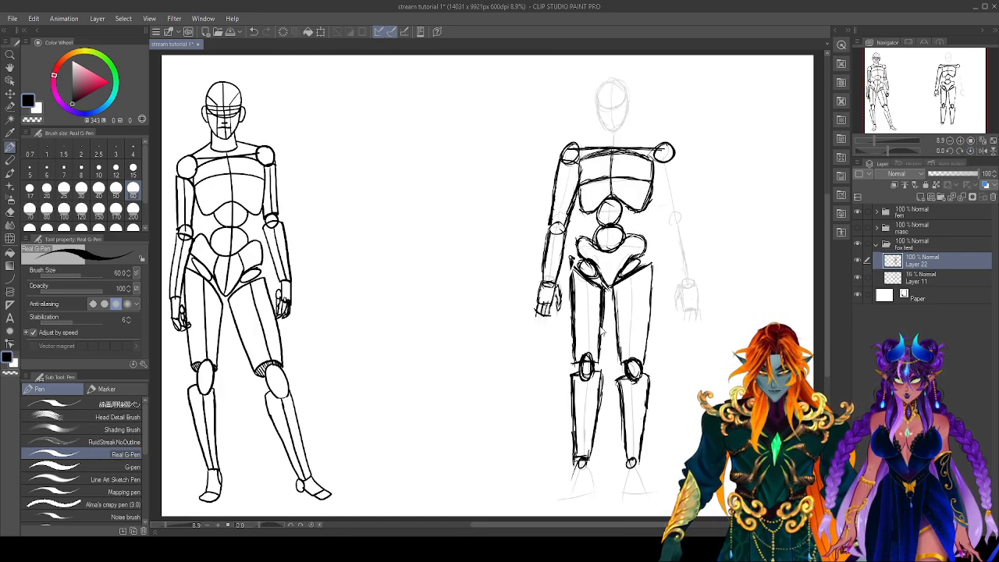
scroll(602, 329, "up", 5)
mouse_move(442, 236)
left_mouse_down()
mouse_move(446, 270)
mouse_move(468, 289)
left_mouse_up()
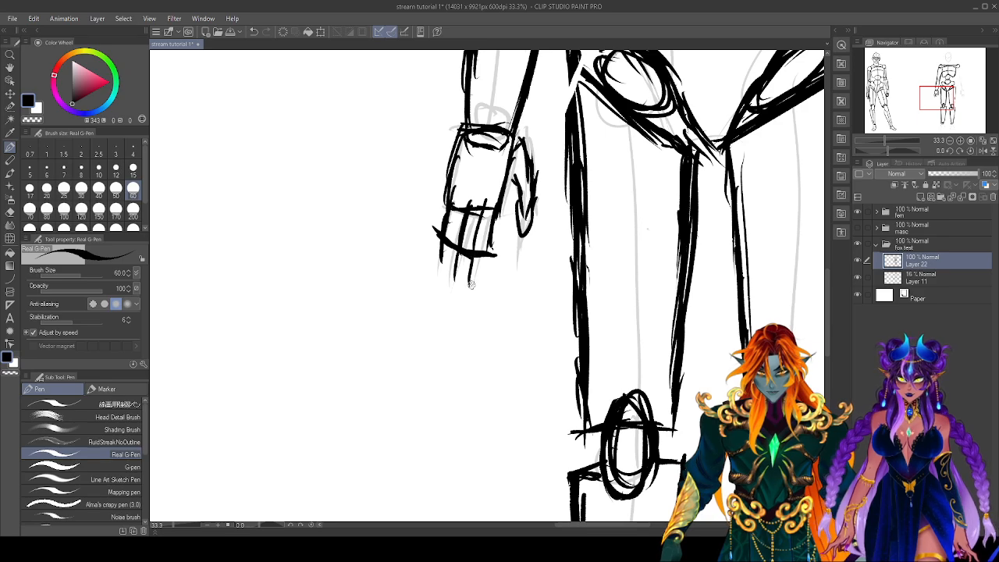
left_click_drag(491, 248, 486, 282)
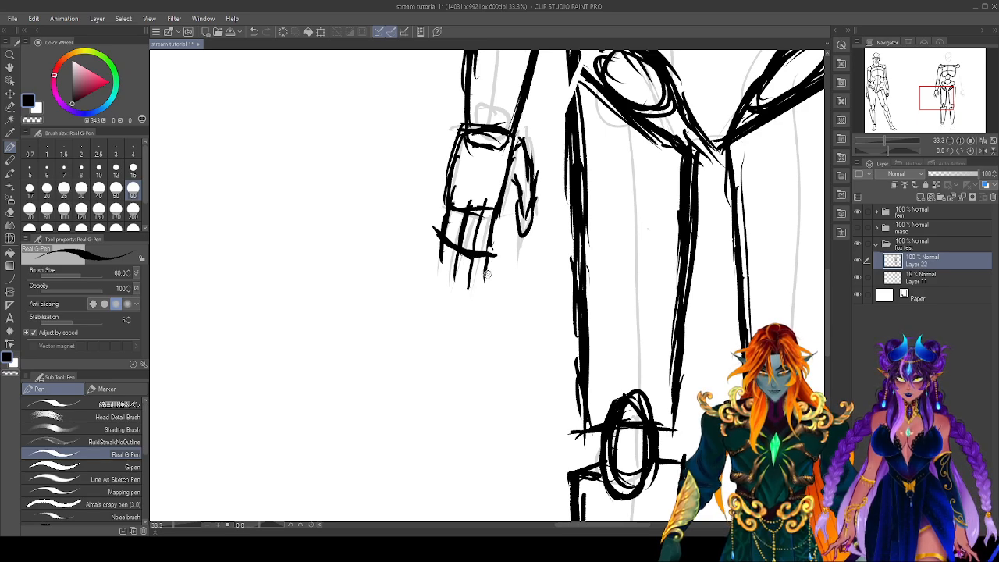
left_click(965, 154)
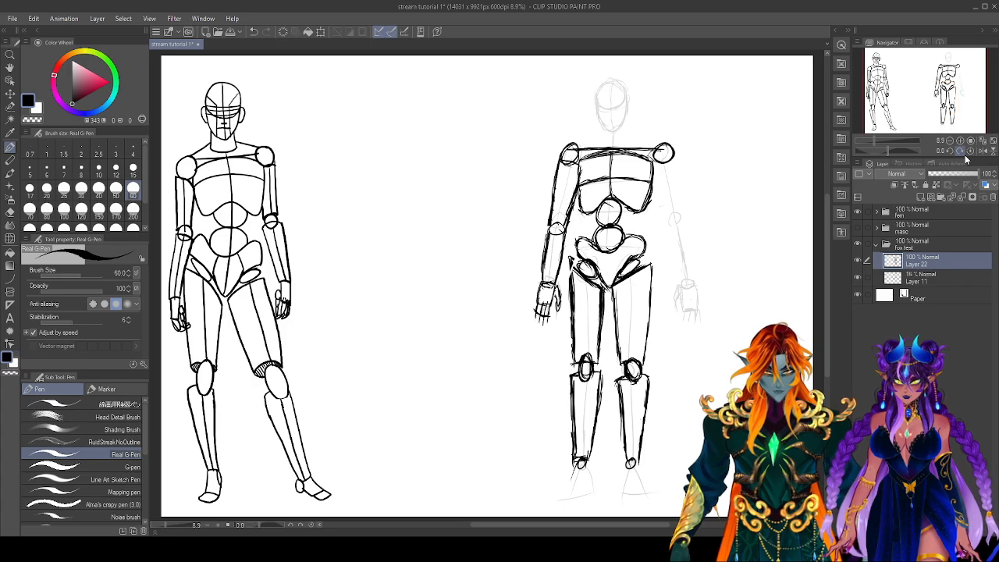
mouse_move(681, 340)
left_mouse_down()
mouse_move(626, 341)
mouse_move(679, 342)
left_mouse_up()
left_click(994, 141)
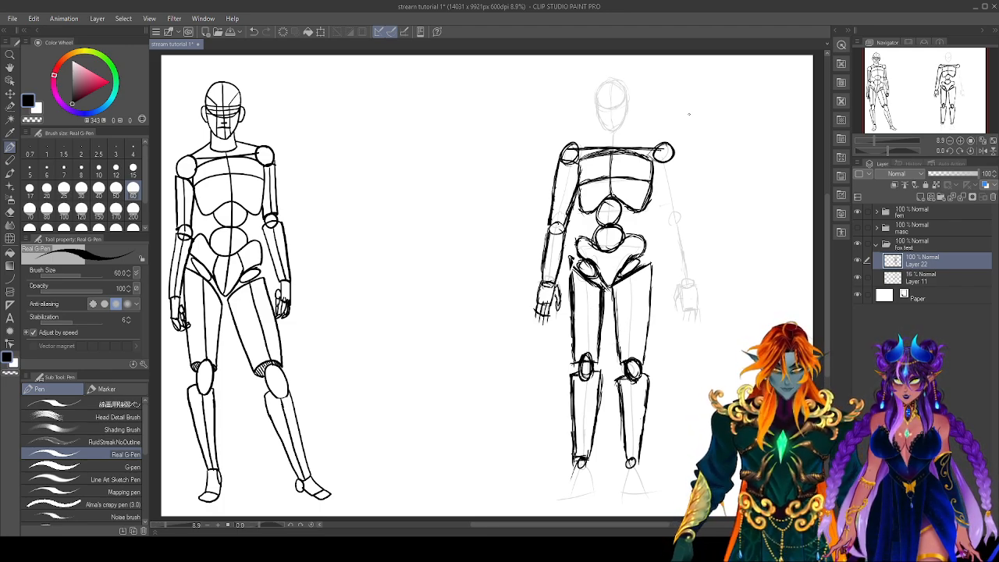
Outline the right-hand upper arm, erase its first elbow circle, and redraw the elbow as an oval slightly lower.
mouse_move(657, 161)
left_mouse_down()
mouse_move(660, 208)
mouse_move(673, 228)
mouse_move(661, 187)
mouse_move(671, 222)
mouse_move(681, 185)
mouse_move(687, 219)
mouse_move(673, 232)
mouse_move(685, 219)
mouse_move(684, 231)
left_mouse_up()
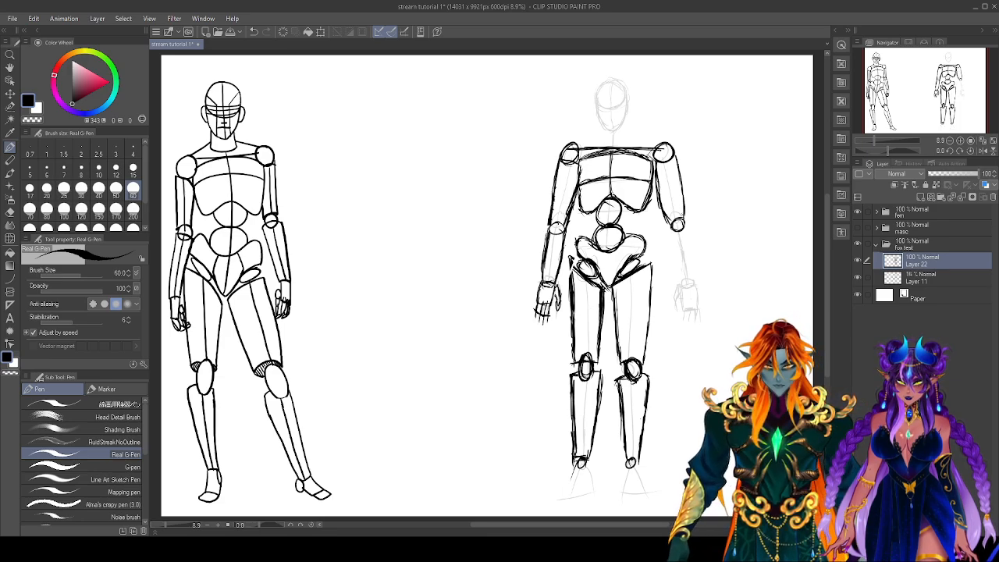
key("e")
left_click_drag(677, 227, 682, 228)
key("p")
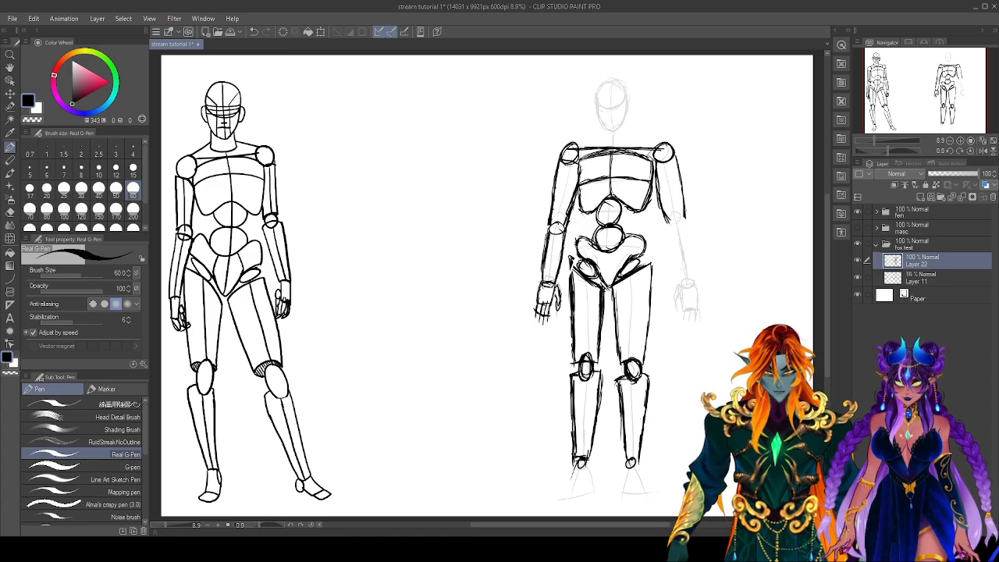
mouse_move(686, 225)
left_mouse_down()
mouse_move(663, 227)
mouse_move(685, 228)
left_mouse_up()
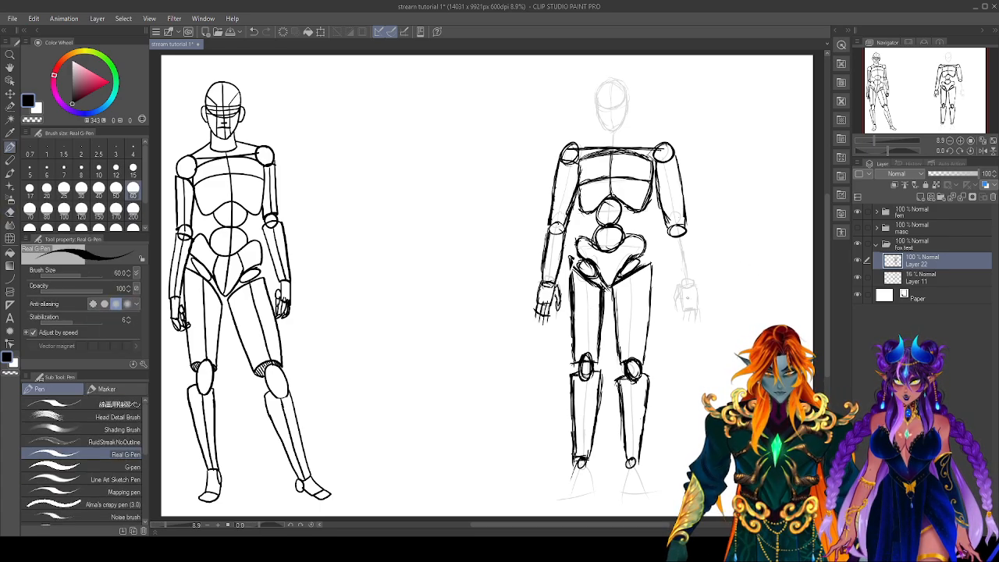
Outline both sides of the right-hand forearm from the elbow oval to the wrist.
left_click_drag(670, 236, 680, 281)
left_click_drag(689, 232, 696, 281)
key("e")
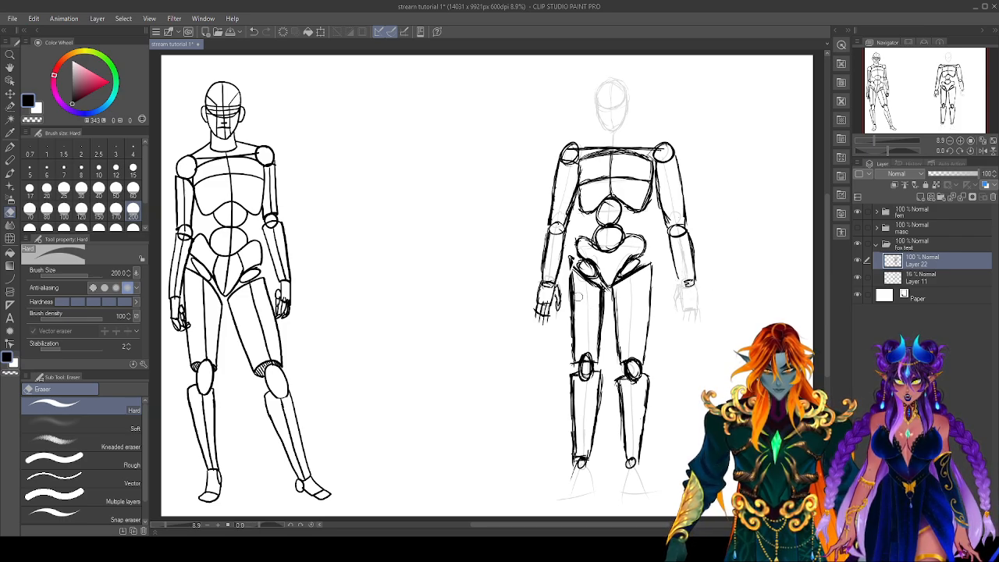
Draw the right-hand hand with the Real G-Pen, adding a block palm, thumb and jointed finger lines.
left_click(10, 148)
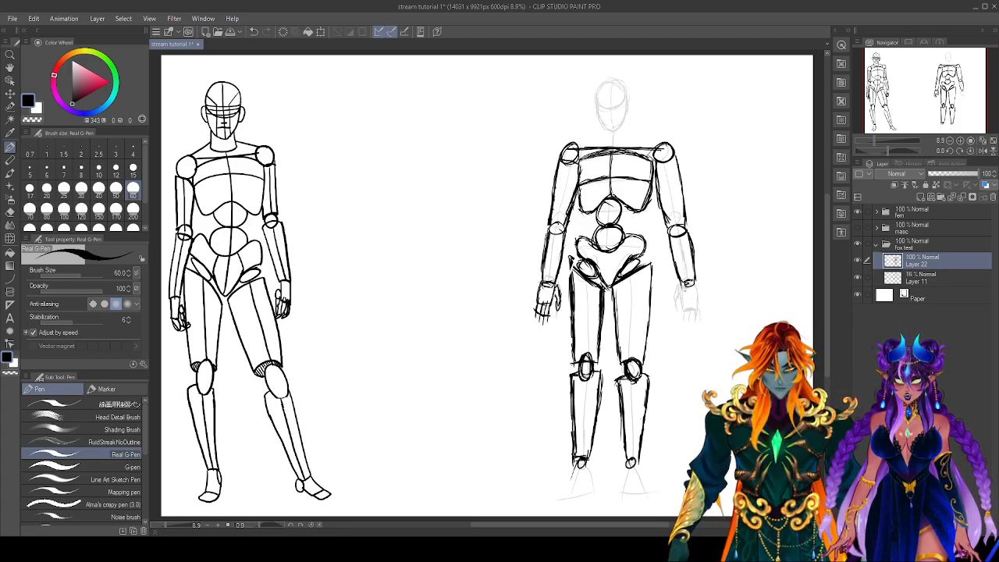
left_click_drag(683, 284, 699, 300)
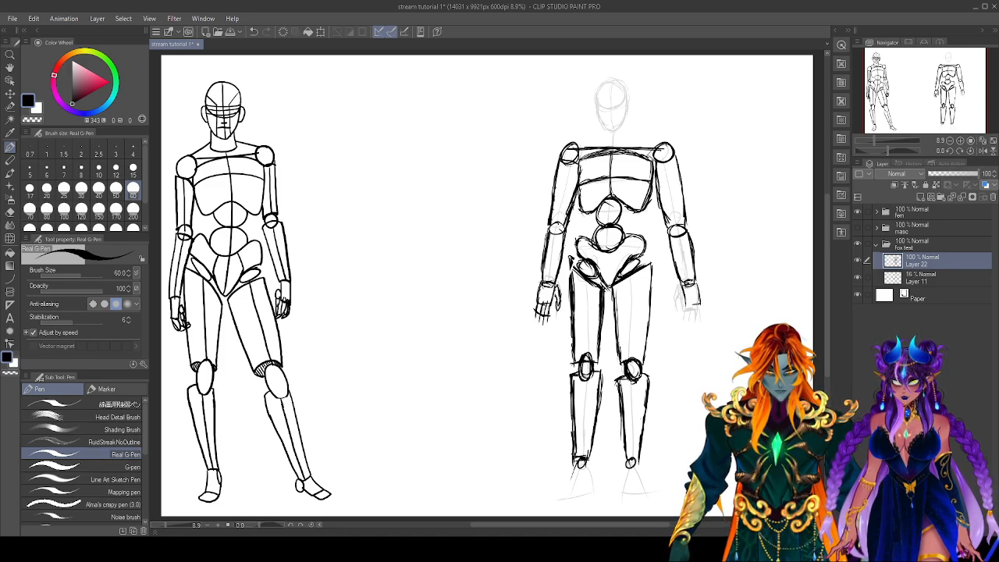
left_click_drag(680, 285, 674, 304)
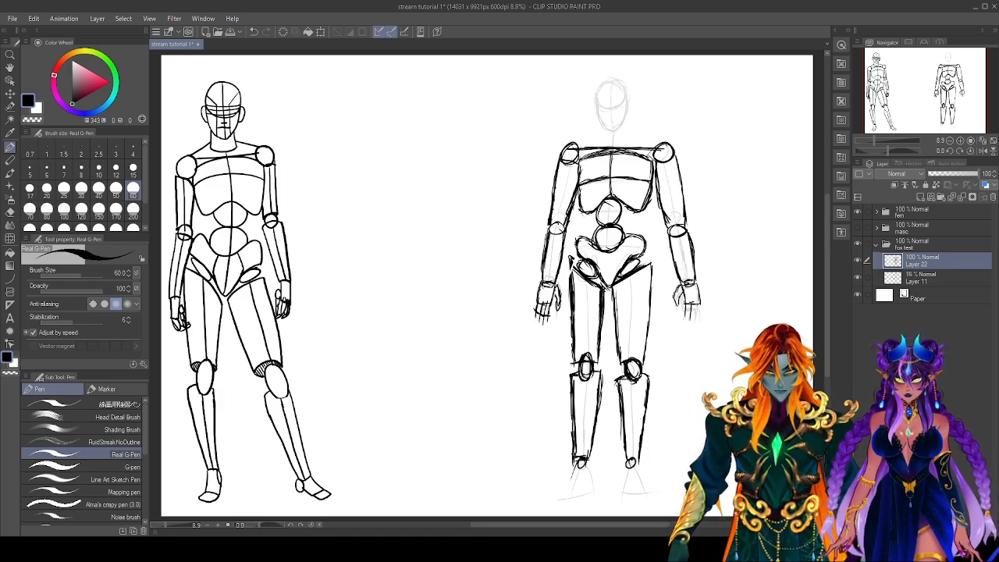
left_click_drag(685, 316, 695, 319)
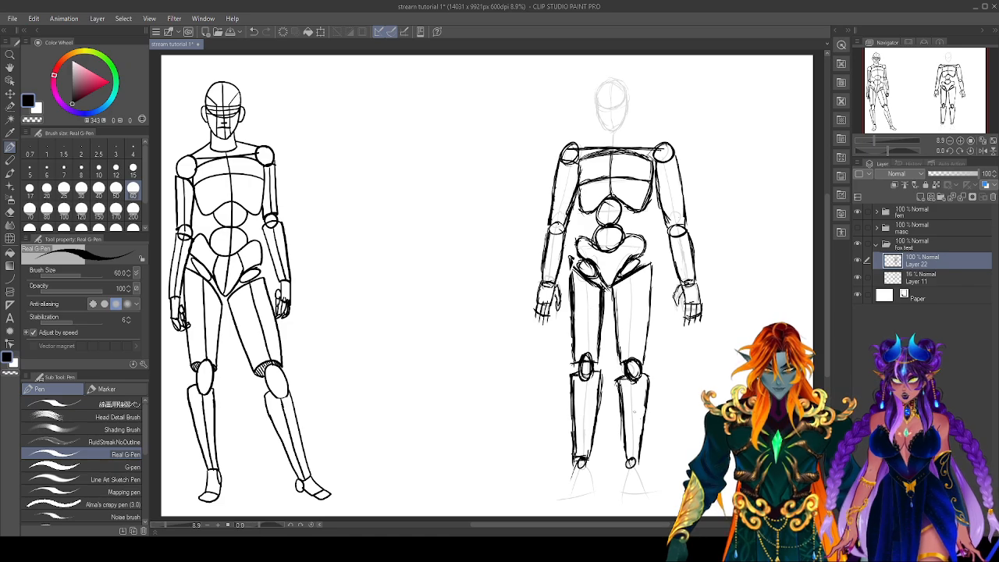
Outline a block-shaped foot with a toe section below each ankle.
mouse_move(580, 468)
left_mouse_down()
mouse_move(569, 485)
mouse_move(588, 466)
mouse_move(570, 486)
left_mouse_up()
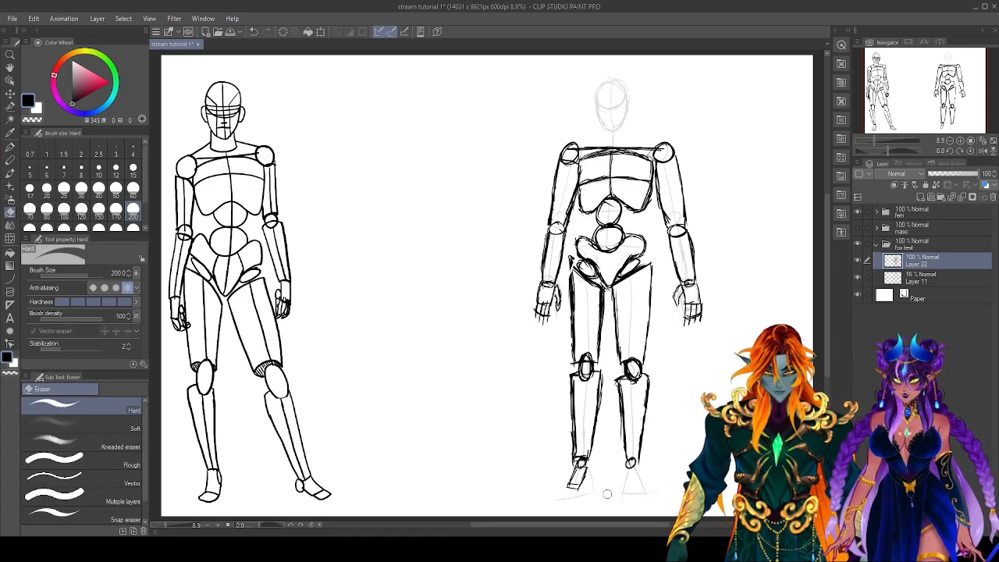
mouse_move(625, 466)
left_mouse_down()
mouse_move(632, 493)
mouse_move(642, 468)
mouse_move(649, 485)
left_mouse_up()
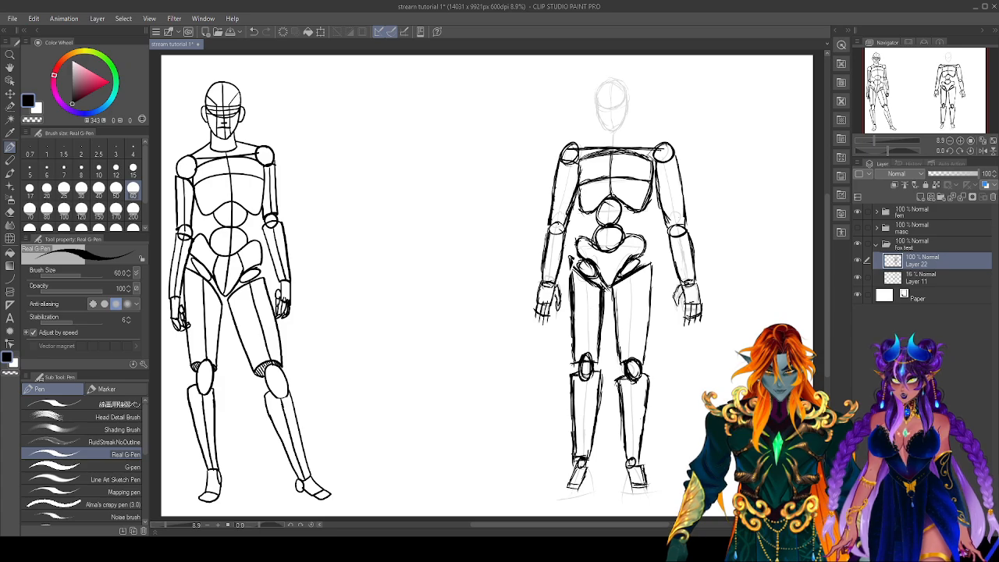
Undo the last strokes of the right-hand foot, redraw its side and toe section, and touch up the ankle.
key("ctrl+z")
key("ctrl+z")
key("ctrl+z")
key("ctrl+z")
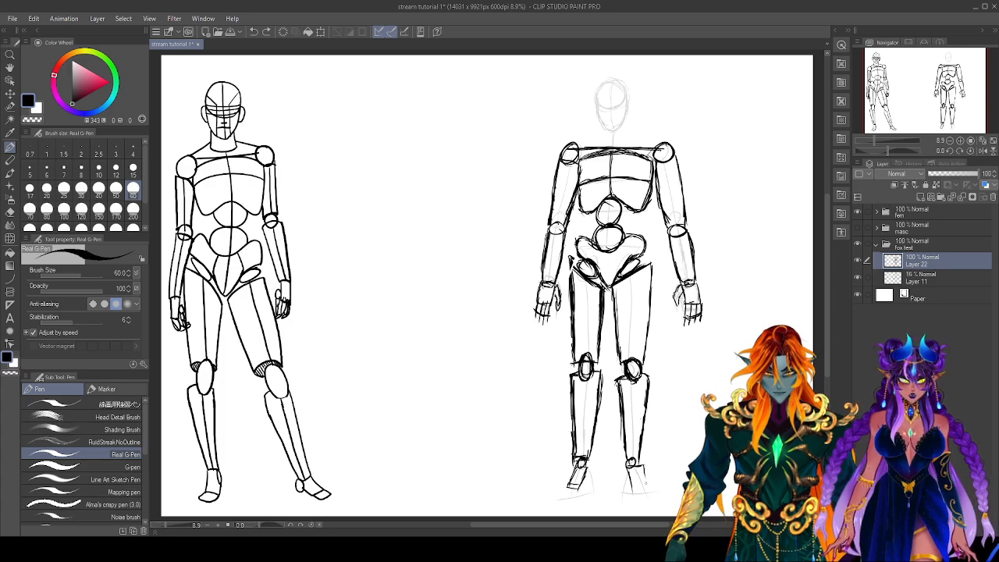
left_click_drag(642, 465, 650, 487)
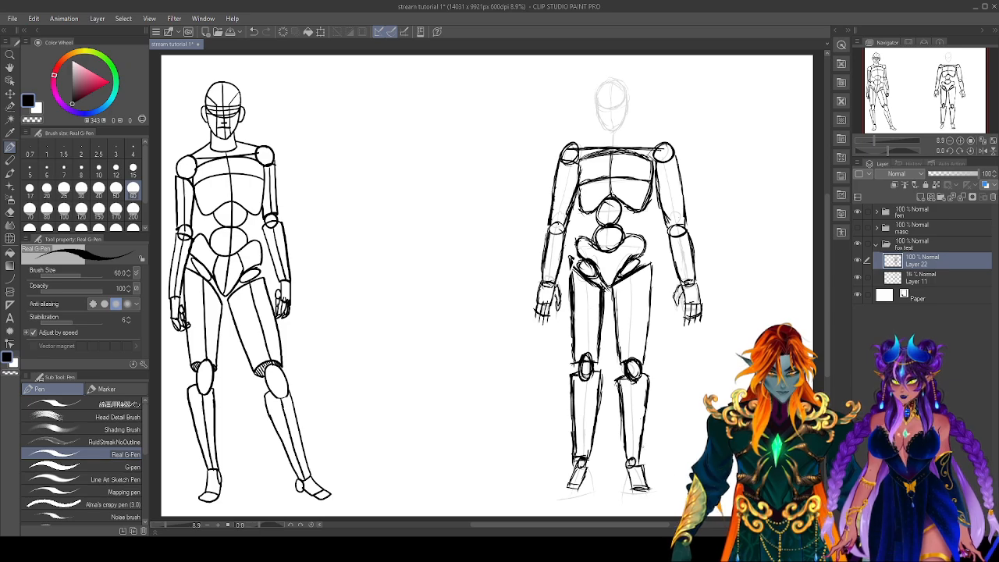
left_click_drag(631, 458, 639, 454)
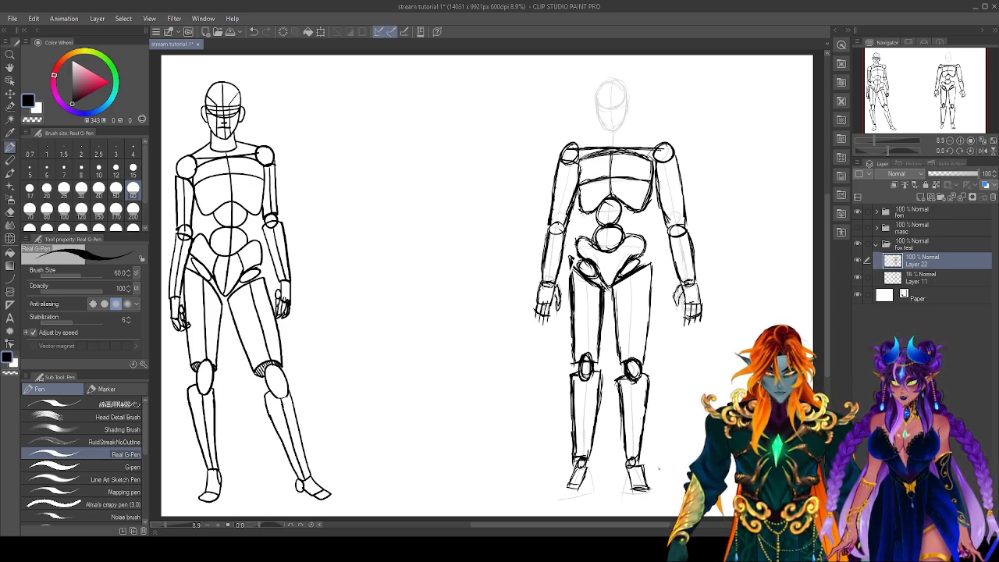
scroll(673, 383, "up", 4)
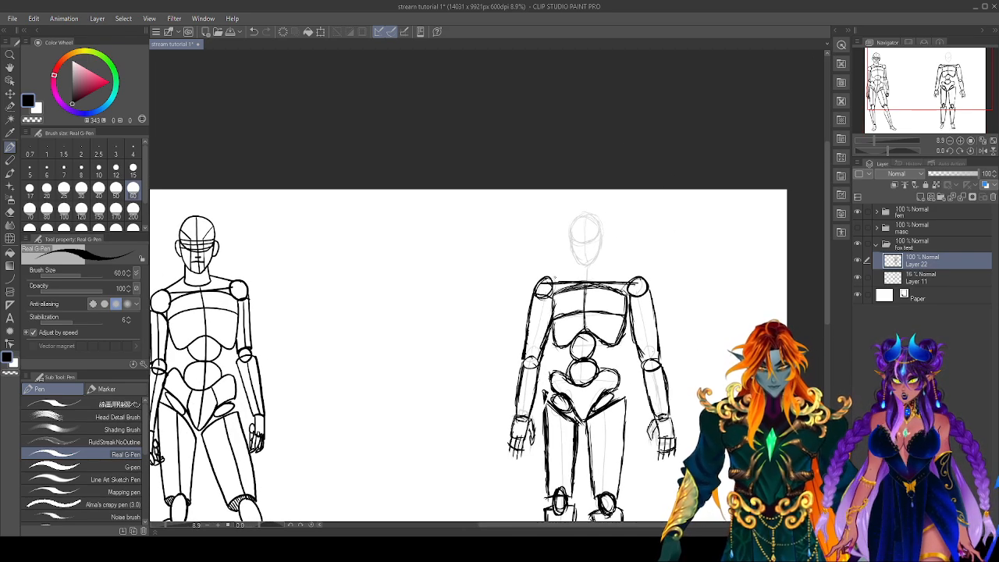
Draw the neck and the sloping lines joining it to both shoulder circles.
mouse_move(549, 278)
left_mouse_down()
mouse_move(570, 270)
mouse_move(601, 277)
mouse_move(562, 273)
mouse_move(637, 282)
left_mouse_up()
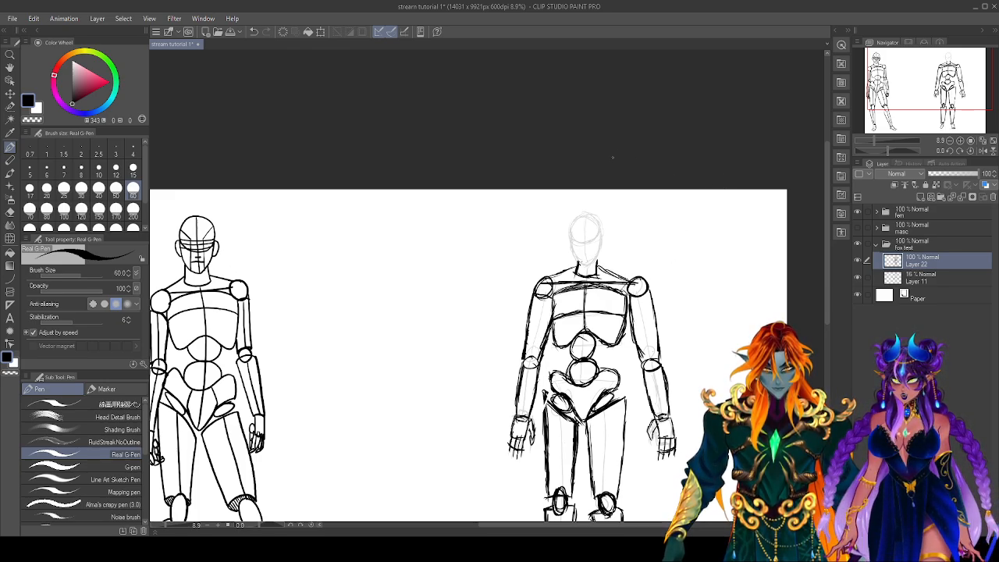
mouse_move(602, 211)
left_mouse_down()
mouse_move(577, 209)
mouse_move(575, 255)
mouse_move(590, 266)
mouse_move(608, 227)
mouse_move(593, 265)
mouse_move(614, 231)
mouse_move(605, 249)
left_mouse_up()
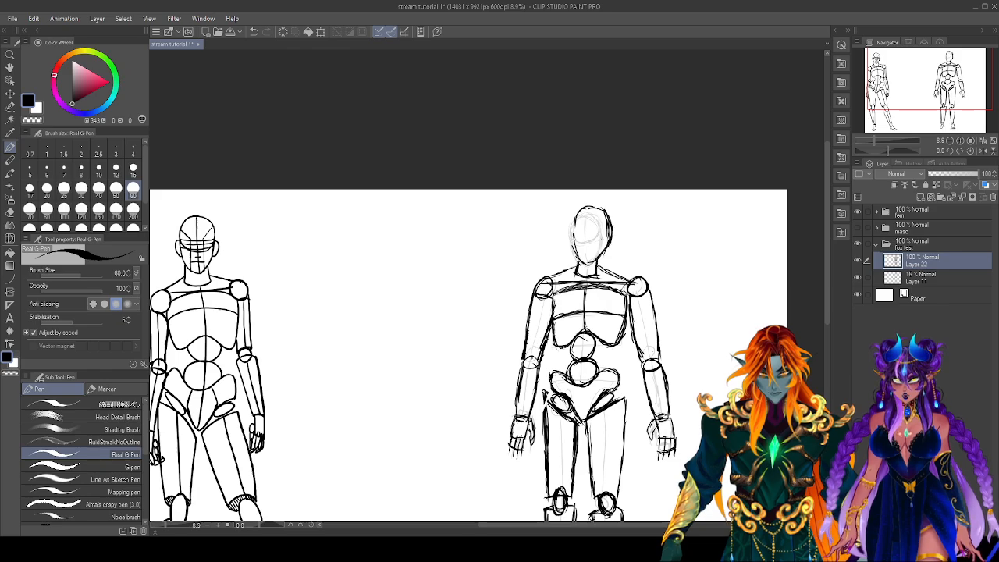
left_click_drag(579, 209, 573, 256)
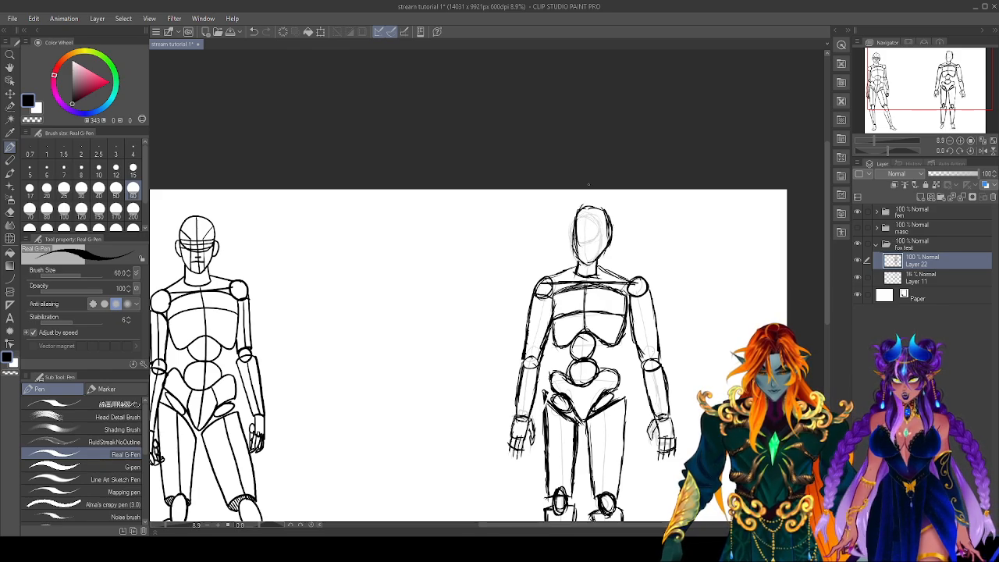
key("e")
mouse_move(582, 209)
left_mouse_down()
mouse_move(578, 256)
mouse_move(605, 246)
mouse_move(603, 207)
mouse_move(605, 225)
left_mouse_up()
key("p")
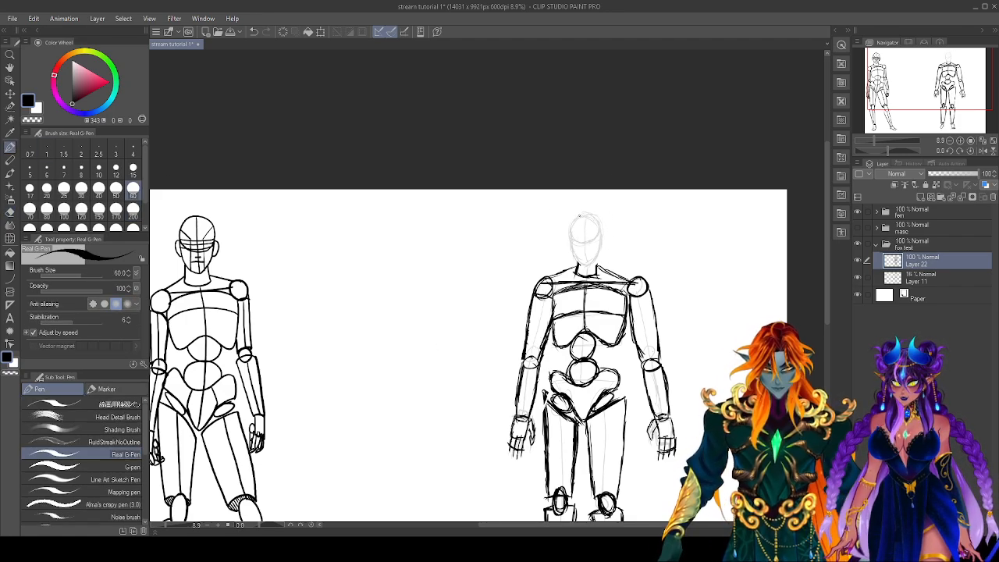
mouse_move(580, 208)
left_mouse_down()
mouse_move(570, 234)
mouse_move(578, 262)
mouse_move(593, 269)
mouse_move(607, 252)
left_mouse_up()
mouse_move(580, 207)
left_mouse_down()
mouse_move(606, 205)
mouse_move(609, 248)
left_mouse_up()
left_click_drag(597, 203, 609, 249)
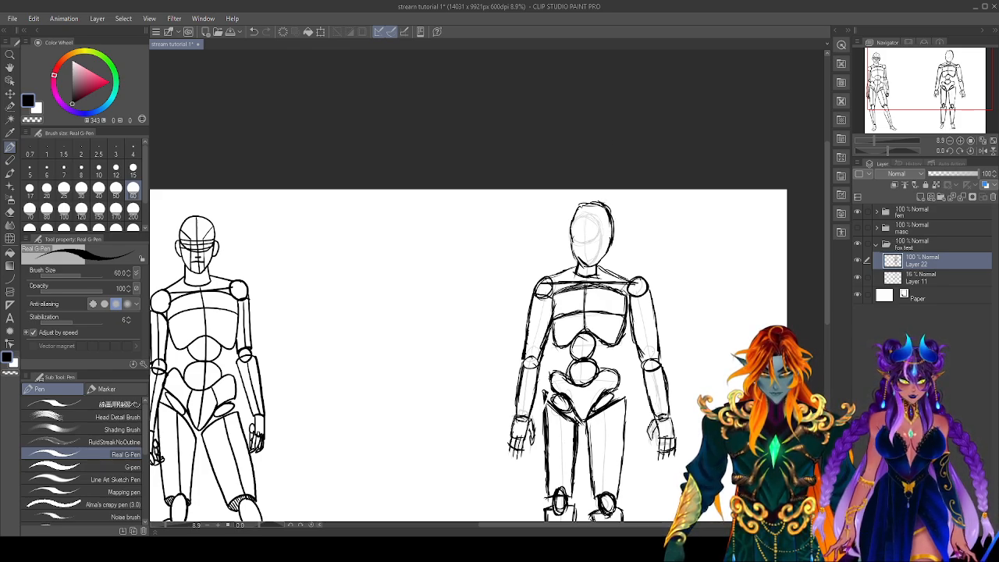
mouse_move(593, 202)
left_mouse_down()
mouse_move(574, 216)
mouse_move(581, 235)
mouse_move(609, 228)
mouse_move(577, 235)
mouse_move(614, 225)
mouse_move(595, 220)
mouse_move(594, 265)
left_mouse_up()
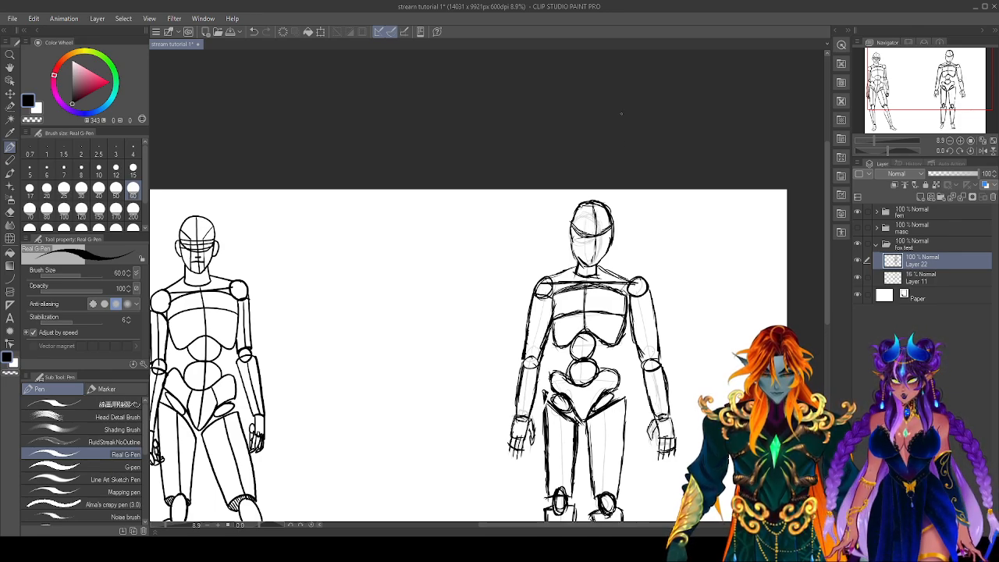
key("e")
mouse_move(574, 222)
left_mouse_down()
mouse_move(592, 193)
mouse_move(576, 223)
mouse_move(599, 213)
mouse_move(601, 256)
mouse_move(582, 261)
mouse_move(573, 235)
mouse_move(576, 254)
mouse_move(596, 260)
left_mouse_up()
key("p")
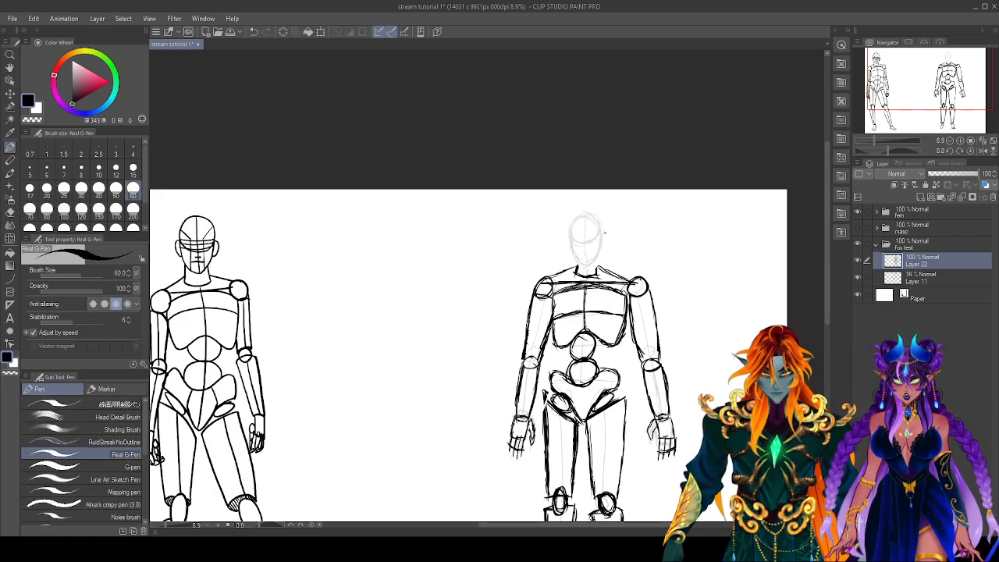
Outline the head as an upright oval above the neck with the Real G-Pen.
mouse_move(584, 213)
left_mouse_down()
mouse_move(575, 229)
mouse_move(583, 265)
left_mouse_up()
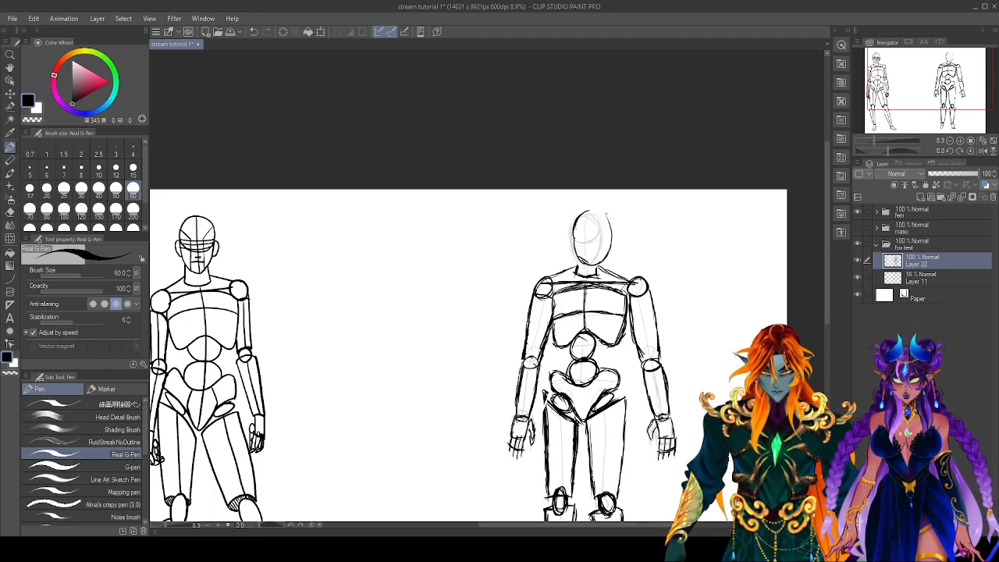
mouse_move(585, 209)
left_mouse_down()
mouse_move(609, 210)
mouse_move(601, 208)
mouse_move(613, 253)
left_mouse_up()
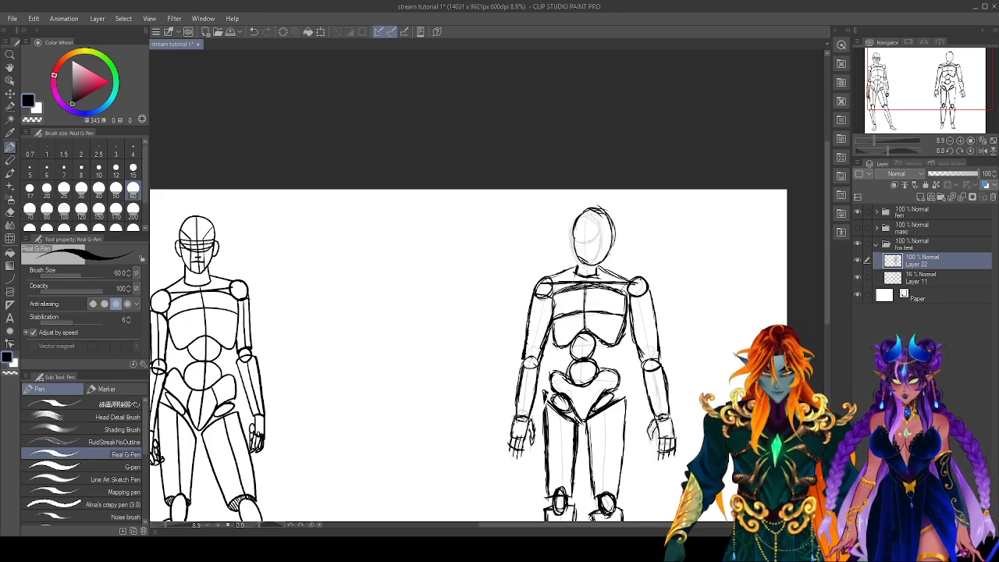
key("e")
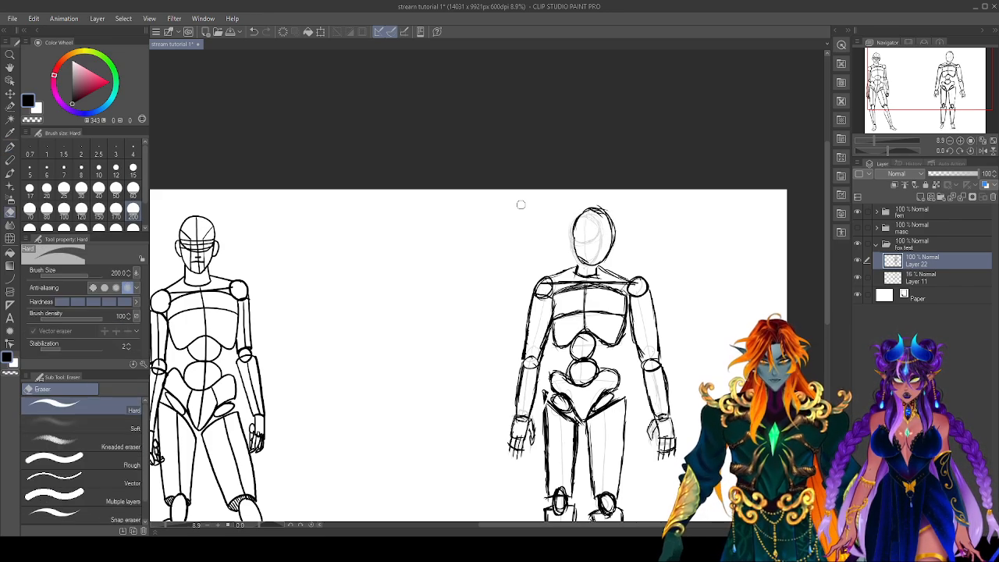
key("p")
Select the head oval with the Selection pen and shift it slightly left so it lines up with the neck.
left_click(11, 107)
mouse_move(601, 204)
left_mouse_down()
mouse_move(574, 227)
mouse_move(574, 250)
mouse_move(598, 250)
left_mouse_up()
key("ctrl+t")
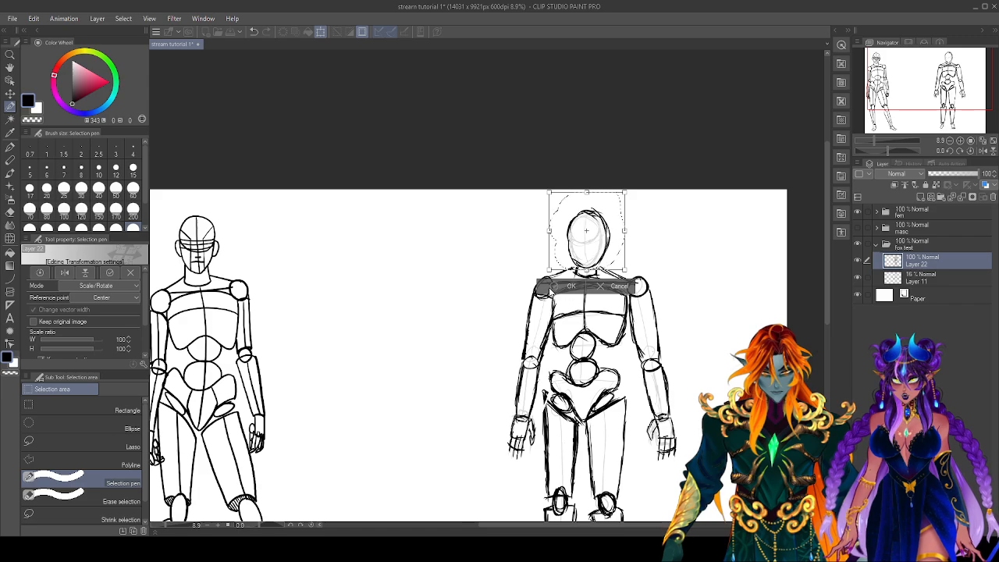
left_click(555, 287)
left_click(497, 286)
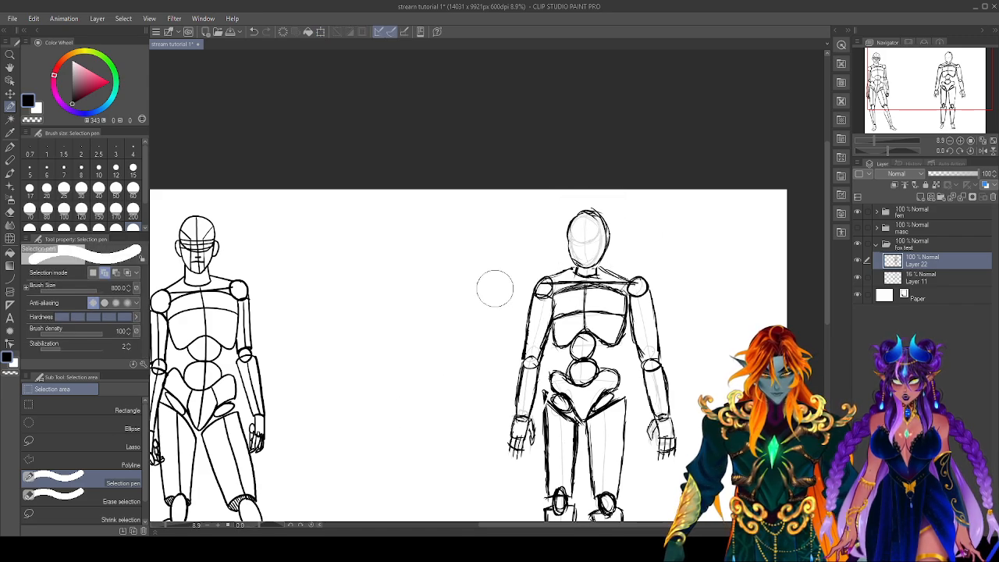
Strengthen the top of the head outline and trim its stray outer lines with the Hard eraser.
key("p")
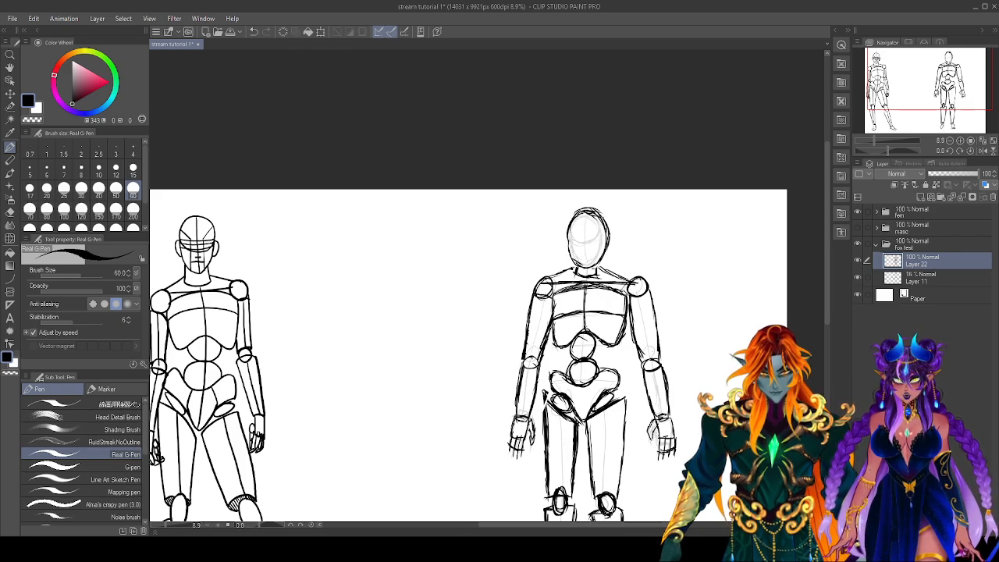
key("e")
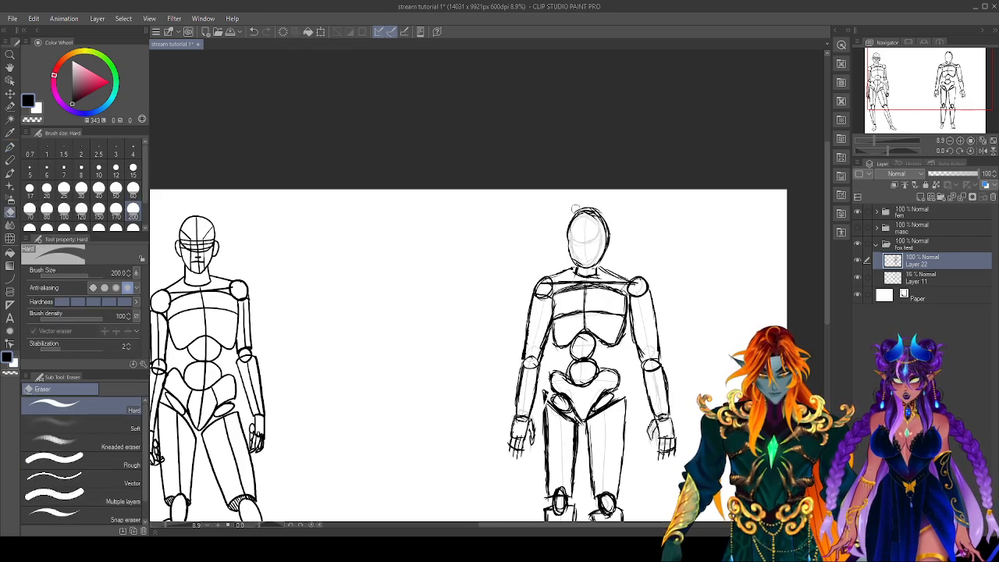
mouse_move(581, 206)
left_mouse_down()
mouse_move(603, 213)
mouse_move(613, 238)
left_mouse_up()
key("p")
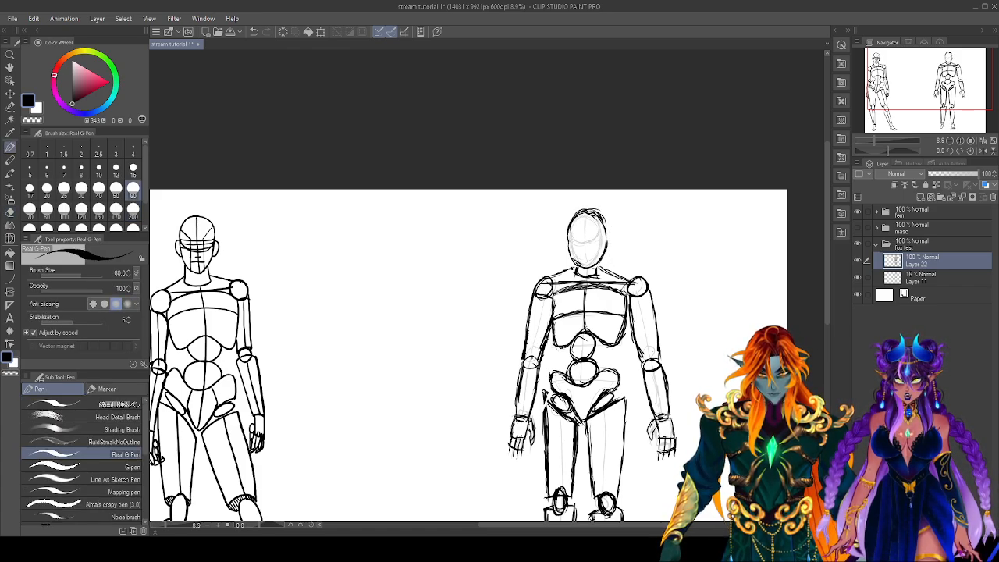
Draw a vertical centre line down the face and curved eye-level guide lines across it.
left_click_drag(593, 210, 607, 237)
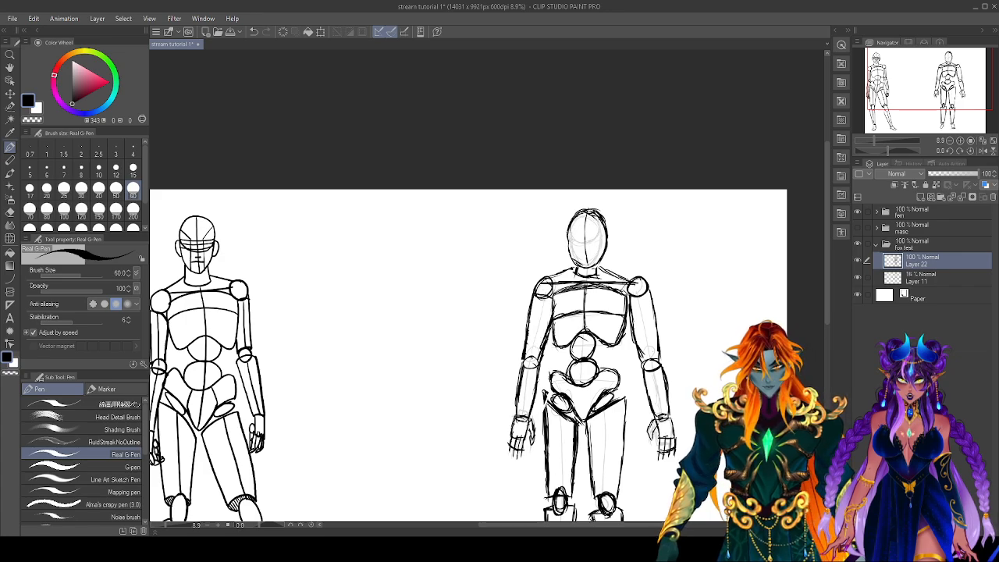
left_click_drag(568, 240, 601, 237)
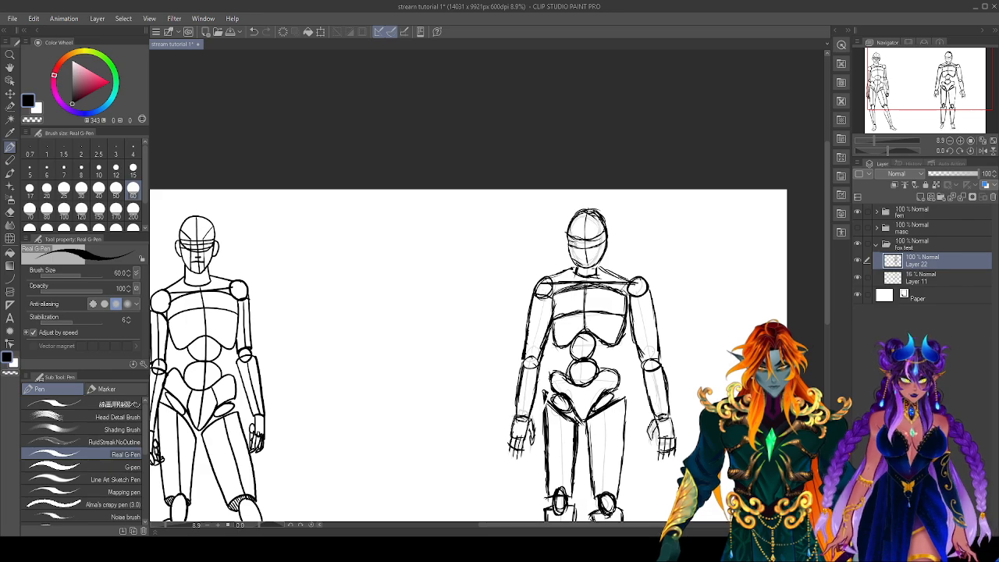
left_click_drag(583, 244, 604, 239)
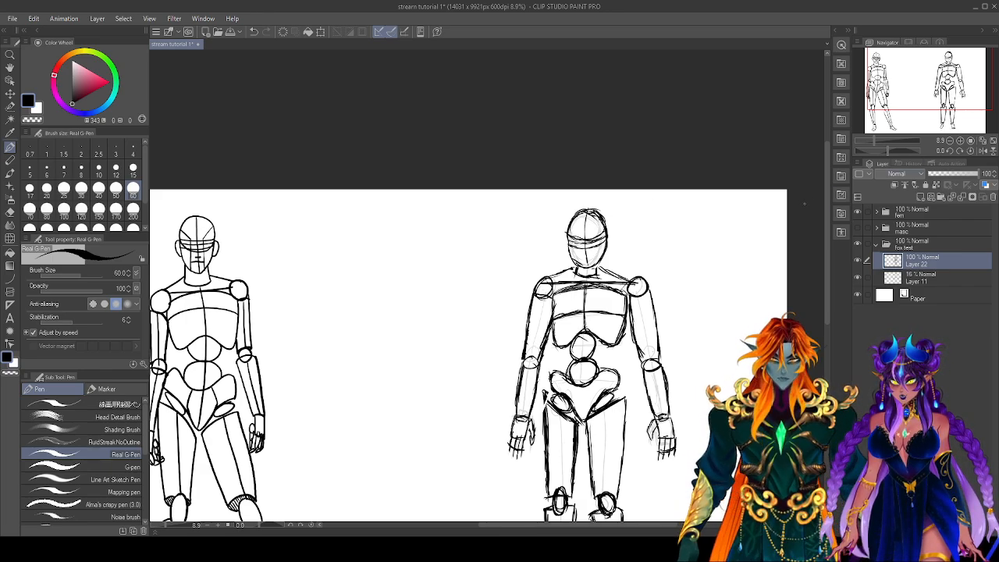
scroll(789, 207, "up", 4)
left_click_drag(398, 330, 603, 290)
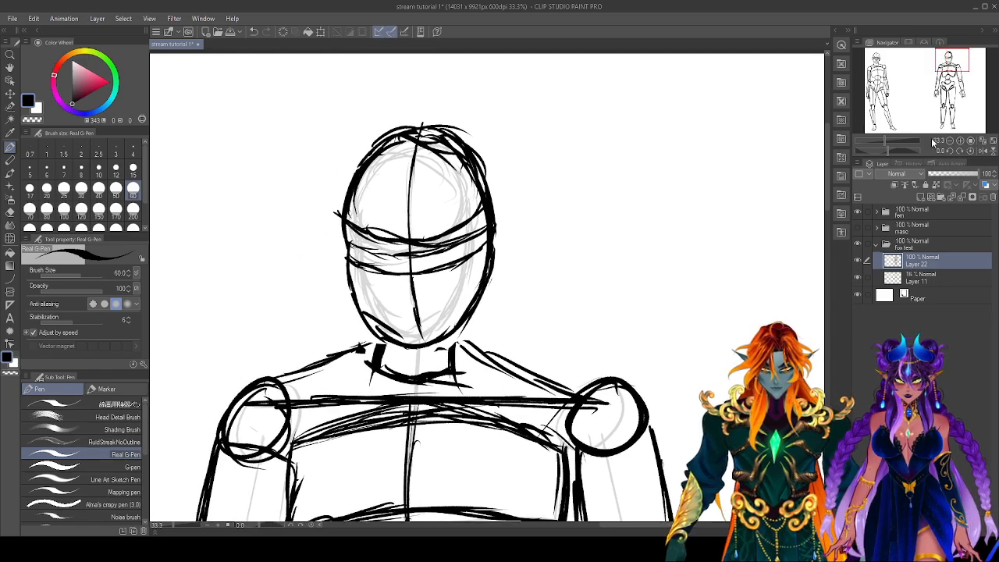
left_click_drag(882, 150, 856, 152)
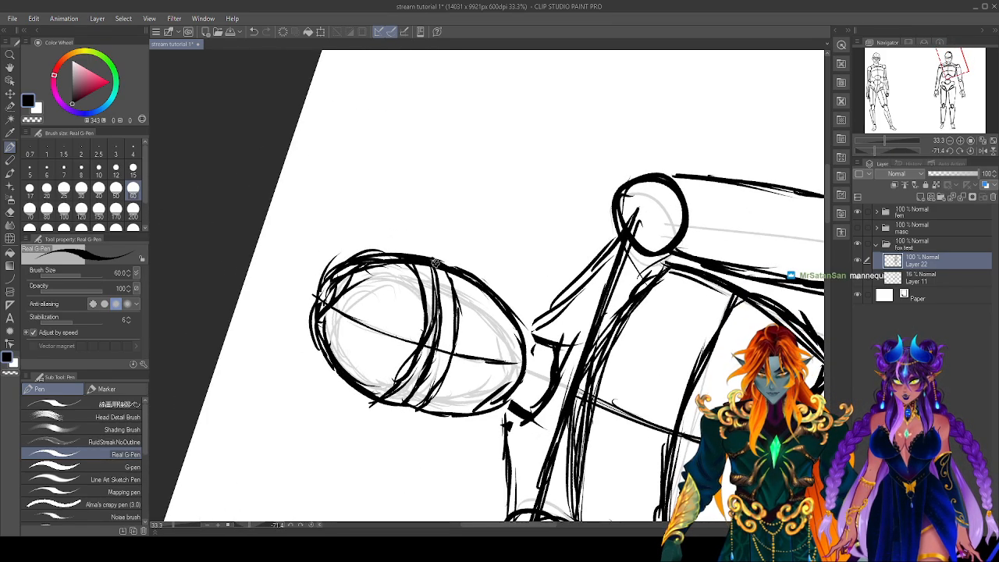
left_click(970, 151)
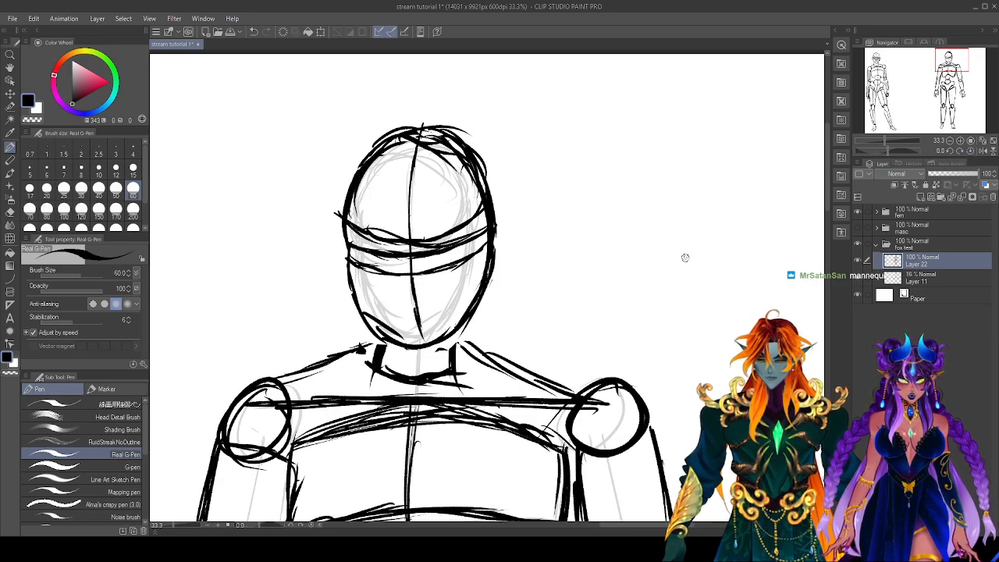
scroll(697, 229, "down", 4)
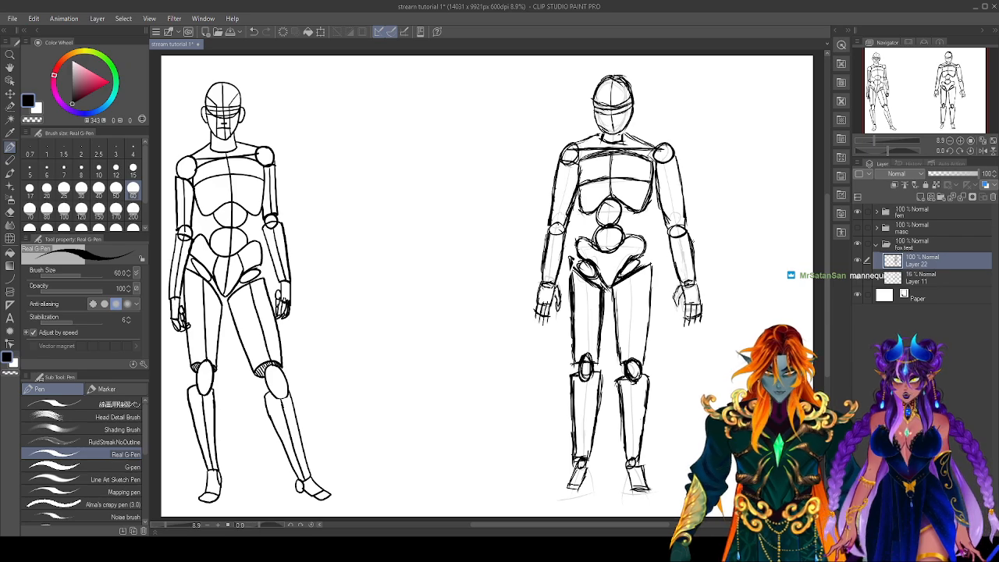
Clean up the edges of the head outline and add short nose and mouth marks across the face's centre line.
scroll(695, 246, "up", 4)
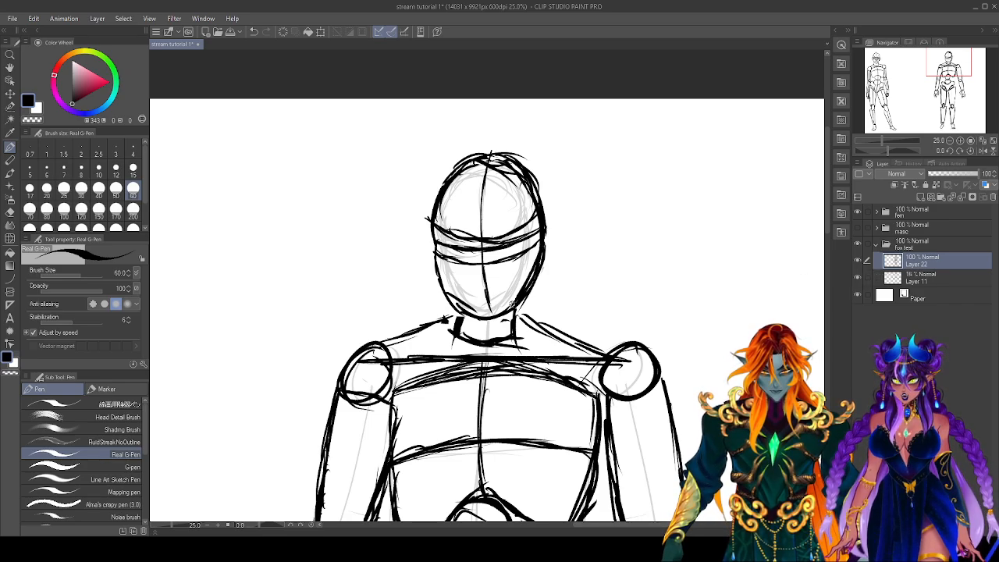
key("e")
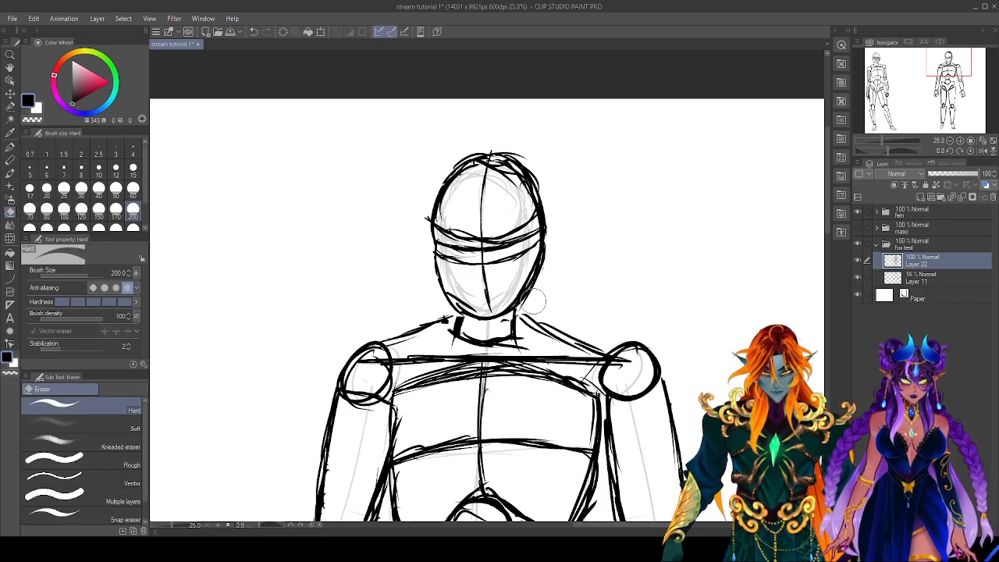
key("p")
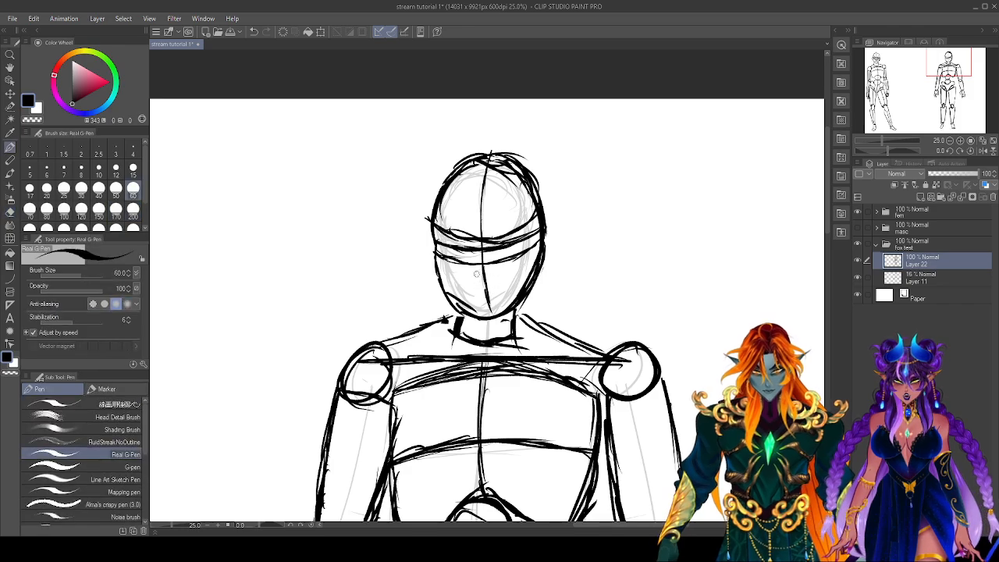
key("e")
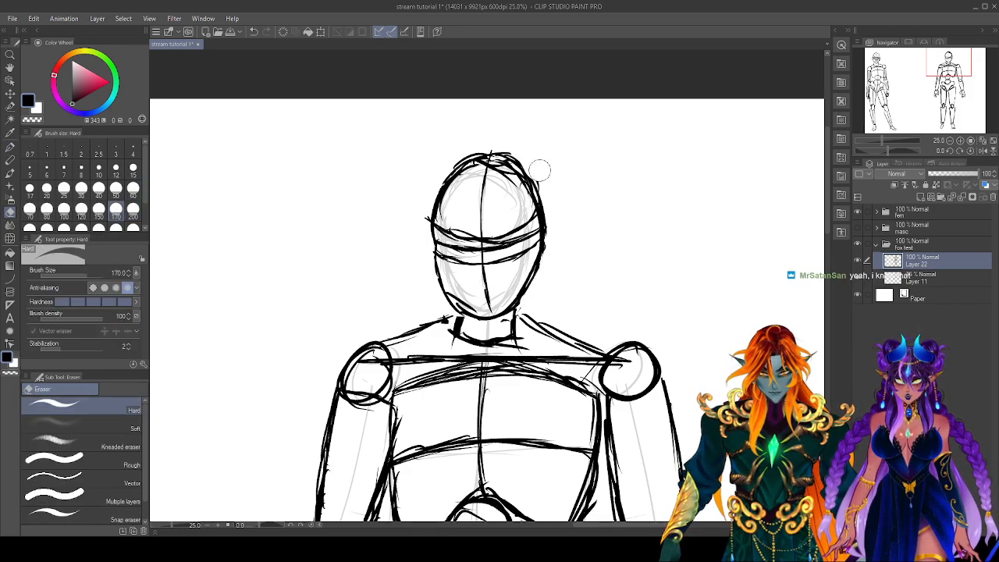
key("p")
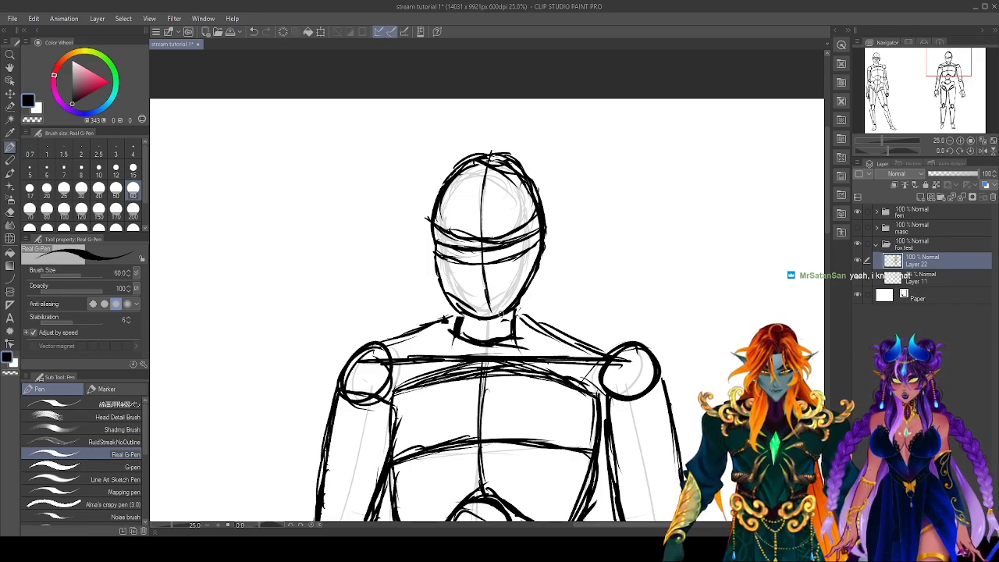
mouse_move(472, 297)
left_mouse_down()
mouse_move(492, 294)
mouse_move(503, 276)
left_mouse_up()
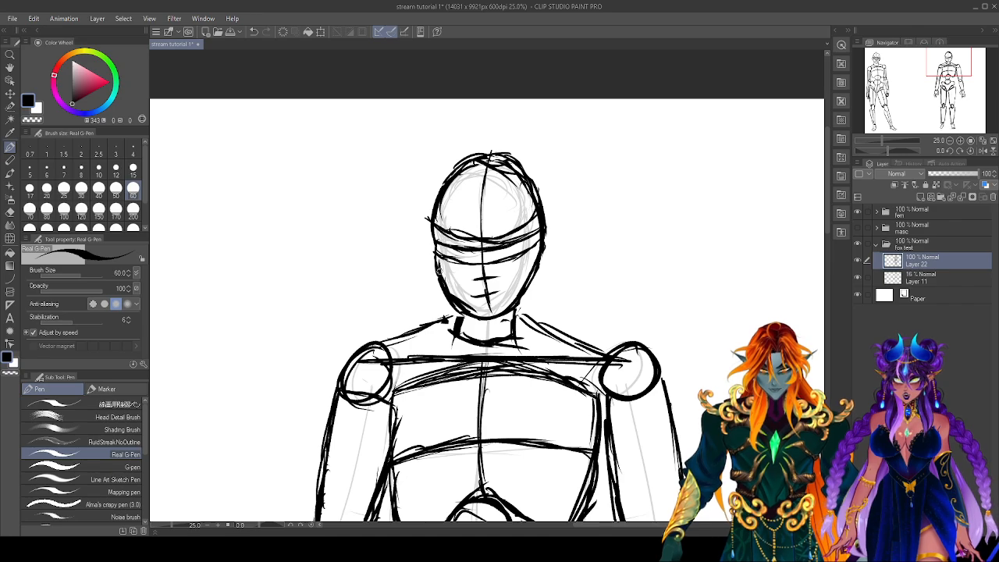
Erase the excess jaw line on the left side of the face and redraw it tapering to the chin.
key("e")
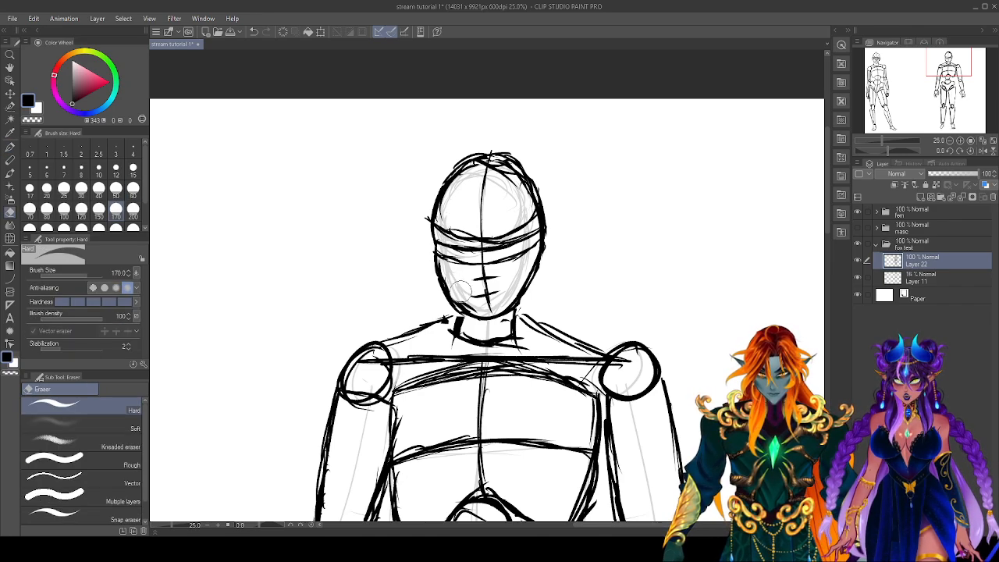
key("p")
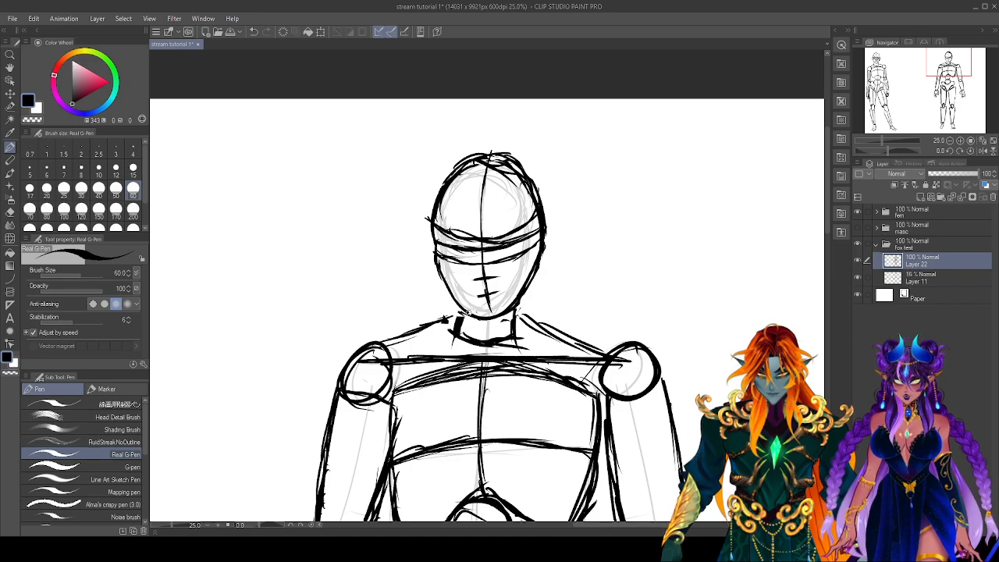
left_click_drag(441, 262, 465, 313)
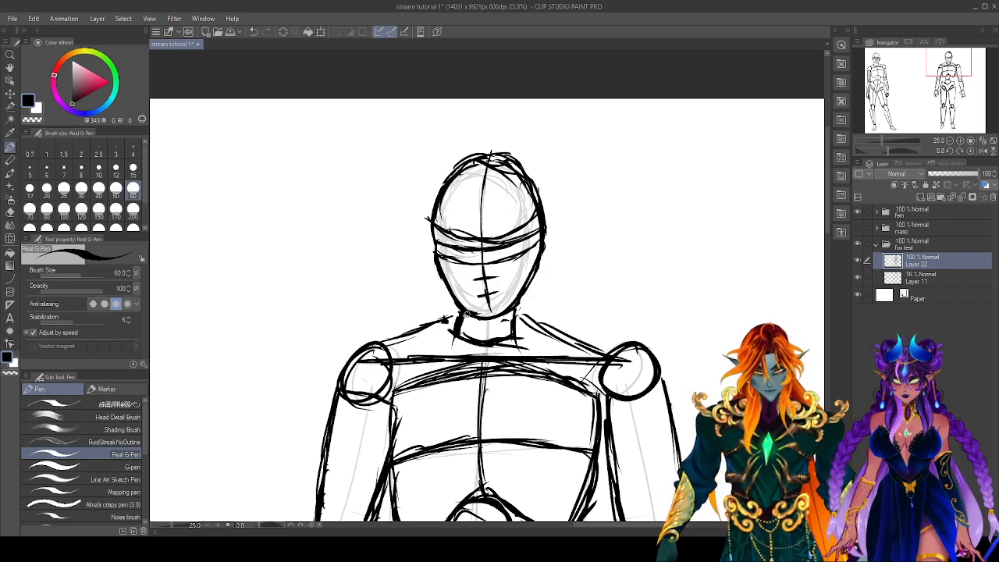
Redraw the shoulder slopes from the neck to both shoulder circles and erase the old lower line on the right.
left_click_drag(454, 316, 382, 342)
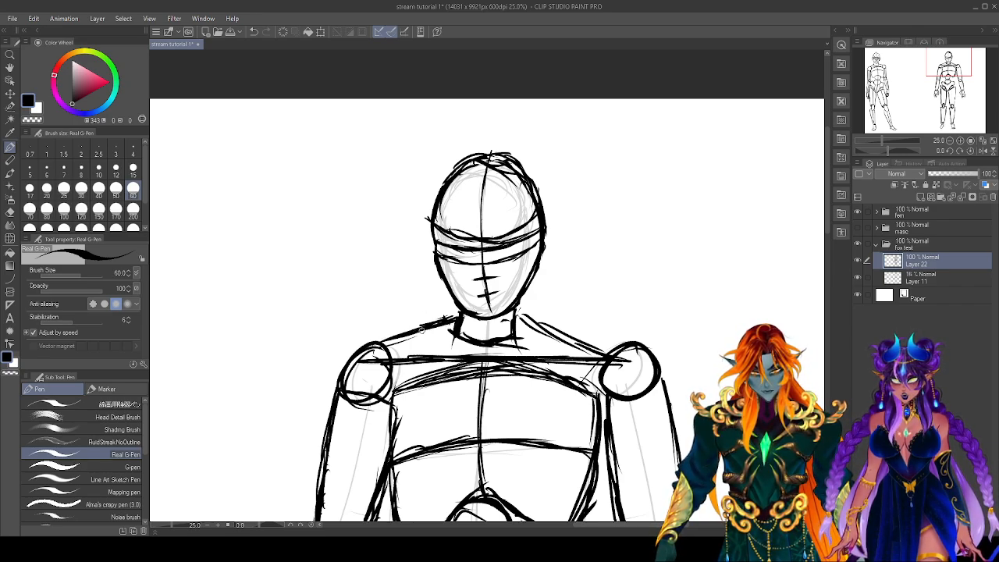
left_click_drag(515, 316, 601, 334)
left_click_drag(546, 320, 631, 341)
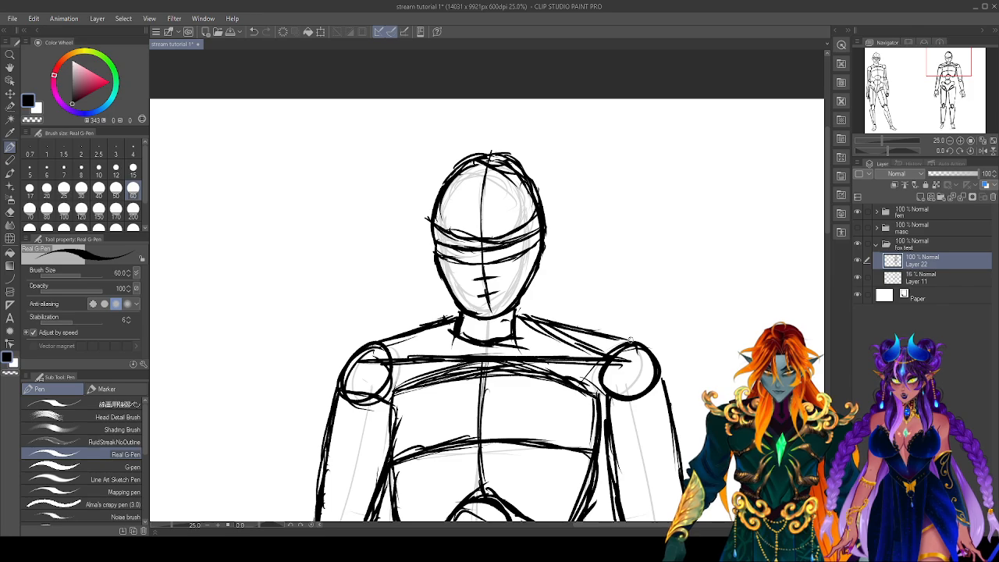
key("e")
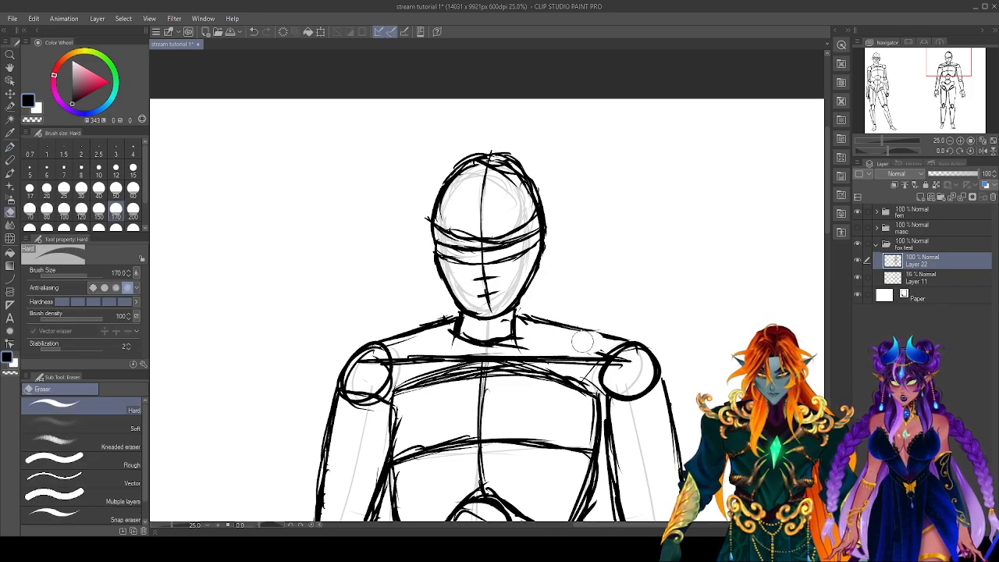
key("p")
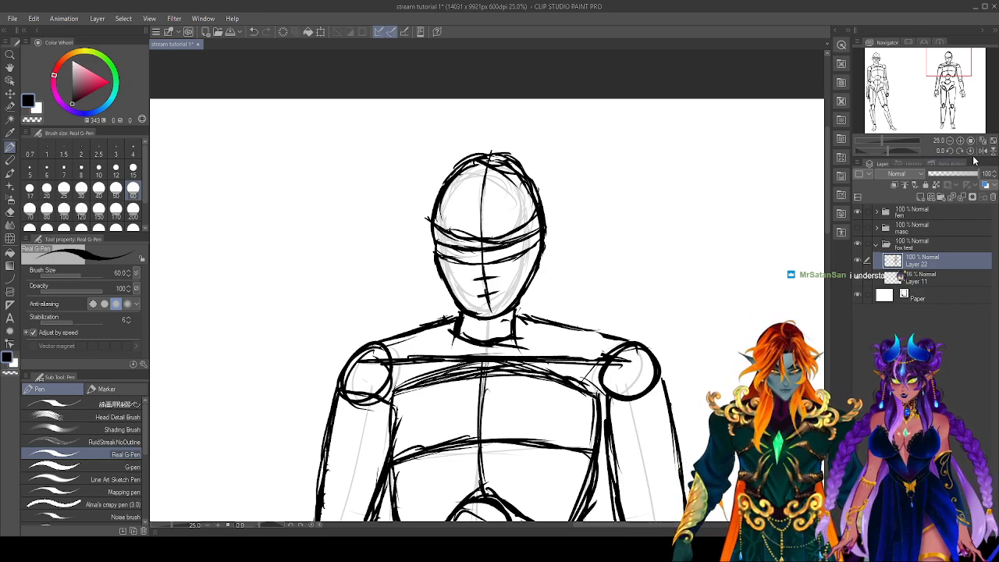
Draw slanted temple lines on both sides of the forehead and vertical lines with a lower cross line framing the mouth area.
left_click(993, 142)
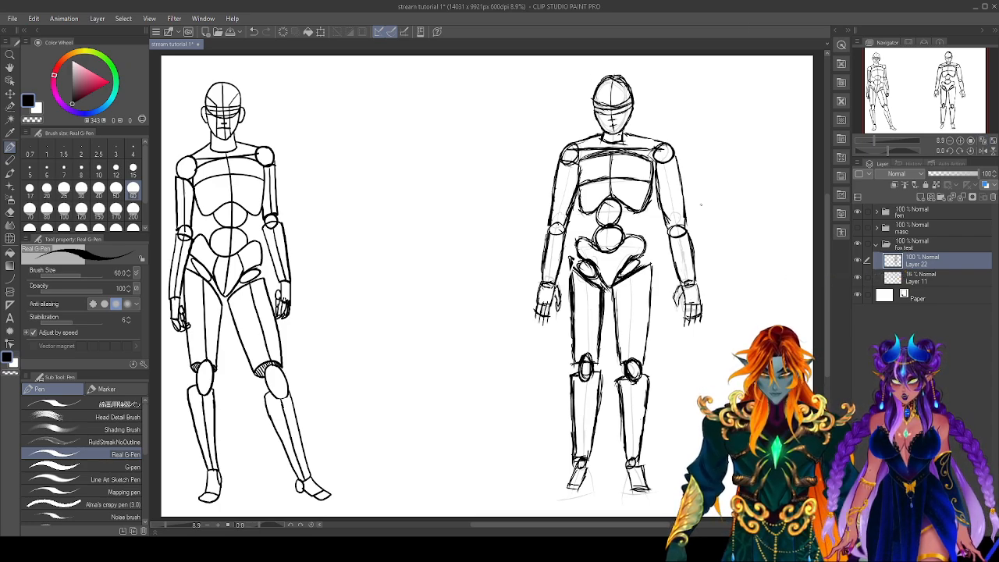
scroll(628, 256, "up", 5)
left_click_drag(669, 79, 613, 497)
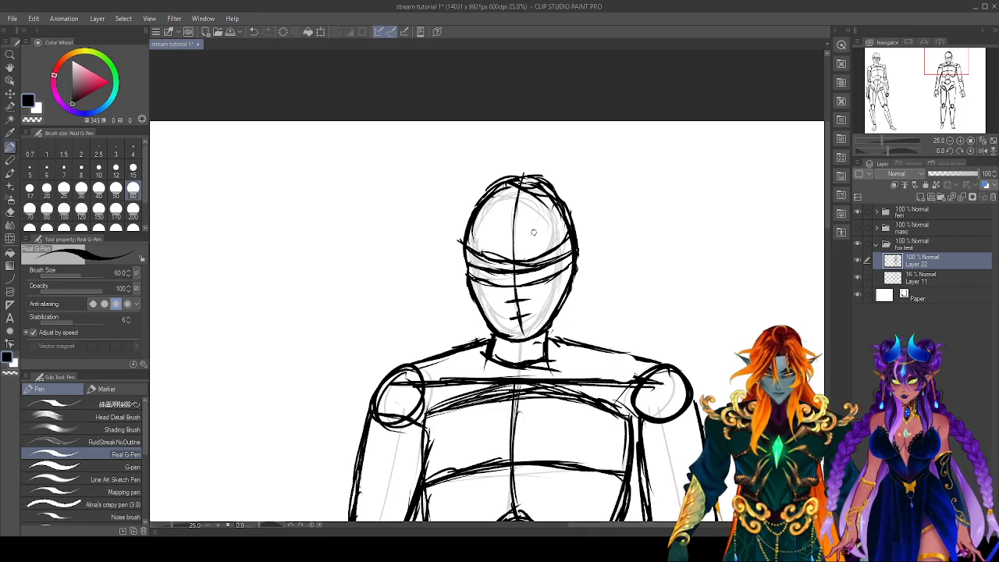
mouse_move(543, 323)
left_mouse_down()
mouse_move(535, 269)
mouse_move(562, 199)
mouse_move(538, 247)
left_mouse_up()
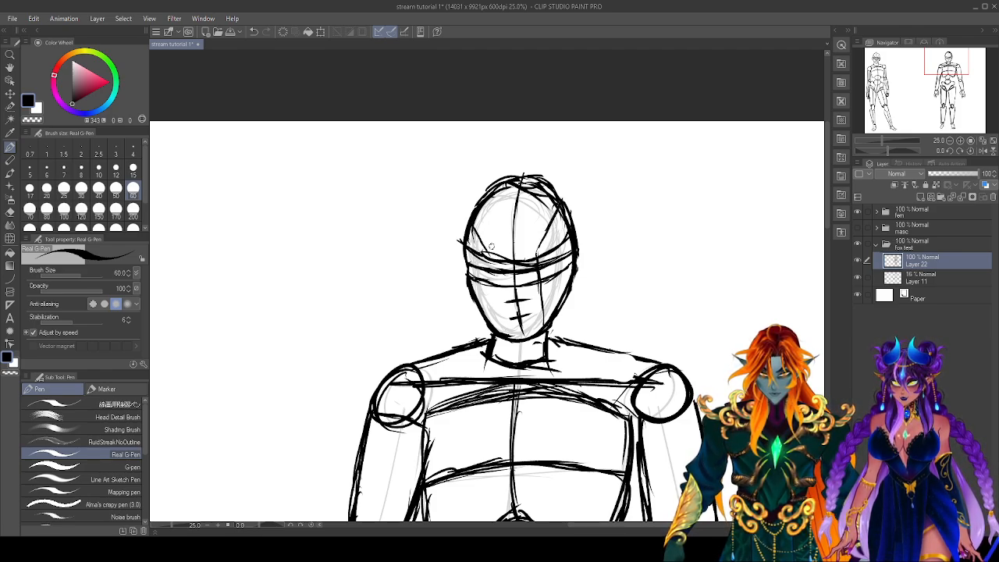
left_click_drag(492, 259, 499, 340)
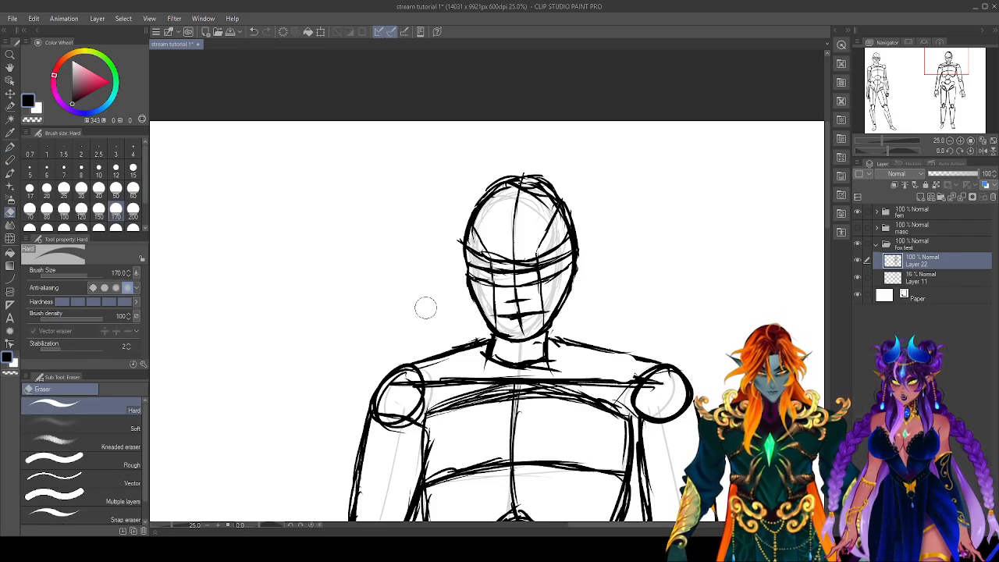
Erase the small stray mark beside the neck below the jaw using the Hard eraser at size 15.
key("e")
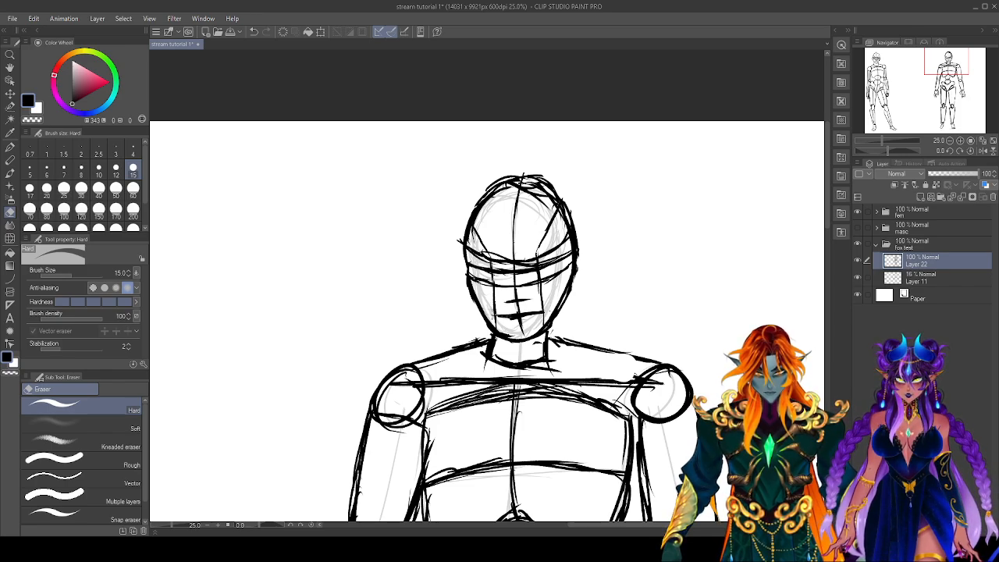
key("p")
key("e")
left_click_drag(534, 344, 539, 341)
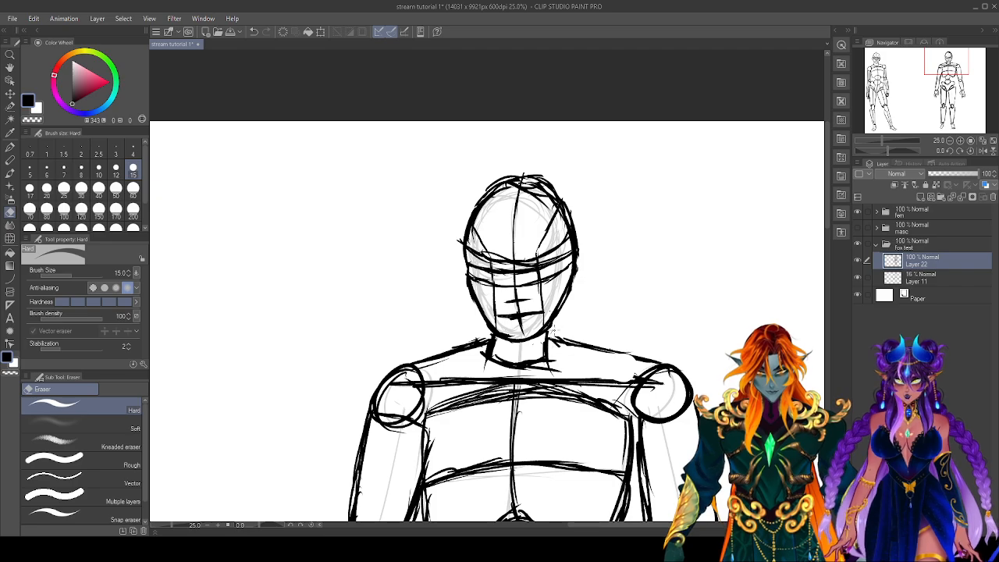
key("p")
Hide the faded Layer 11 sketch and select the front-facing mannequin's pelvis and legs with the Selection pen.
left_click(982, 141)
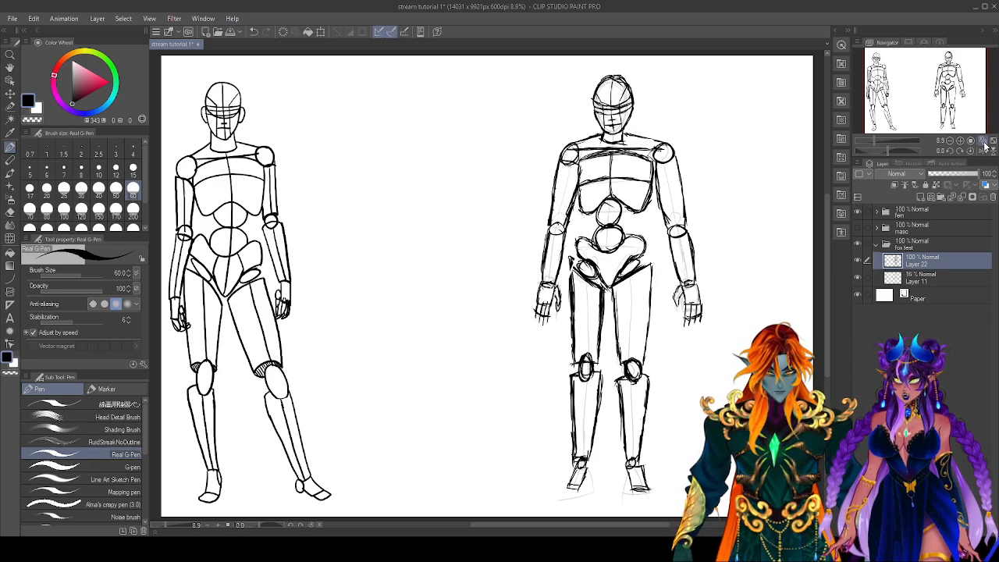
left_click(858, 279)
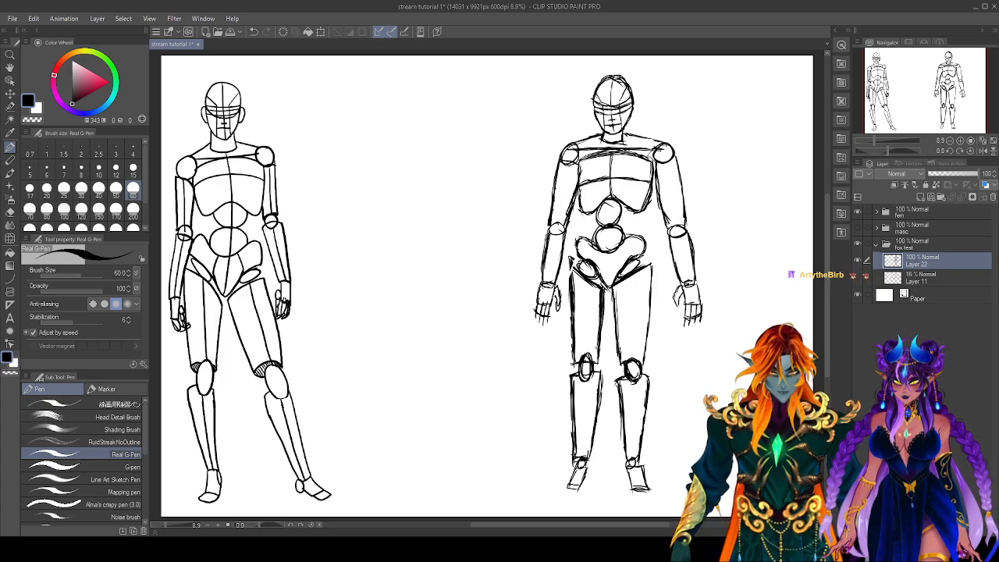
key("m")
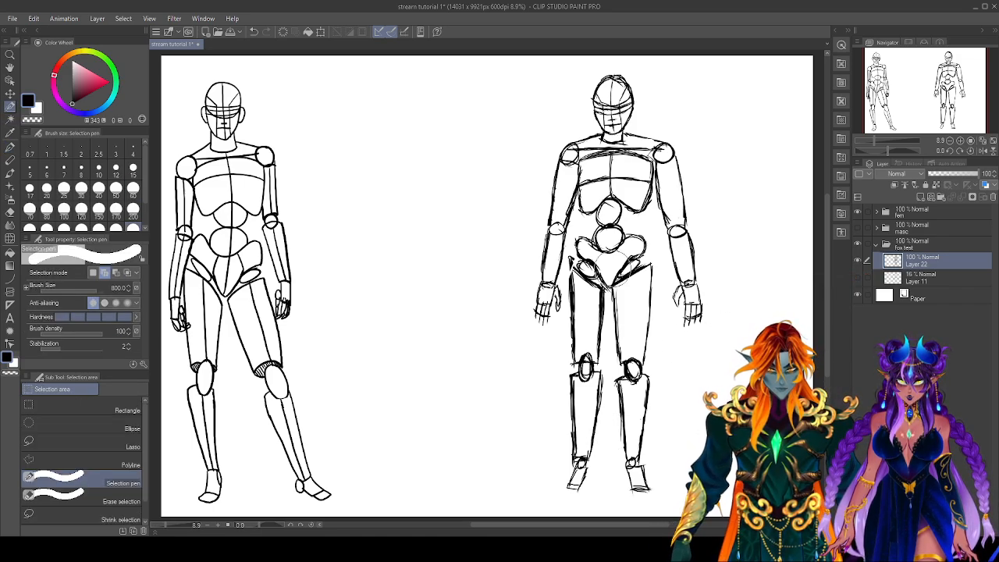
mouse_move(581, 271)
left_mouse_down()
mouse_move(591, 313)
mouse_move(577, 420)
mouse_move(584, 449)
mouse_move(608, 351)
mouse_move(624, 355)
mouse_move(637, 492)
mouse_move(637, 300)
mouse_move(622, 238)
mouse_move(602, 251)
mouse_move(641, 254)
mouse_move(624, 312)
mouse_move(624, 400)
mouse_move(636, 484)
left_mouse_up()
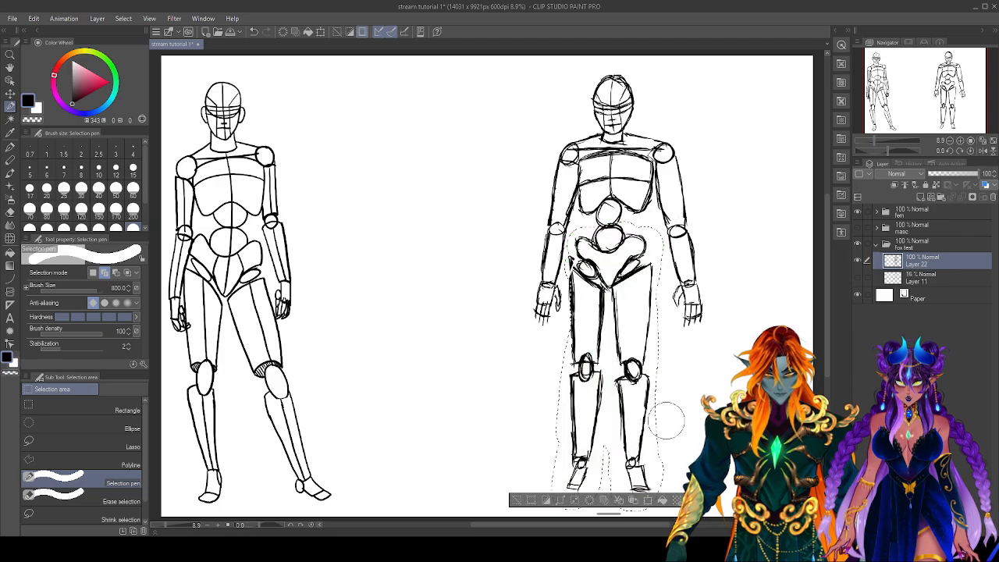
Scale the selected pelvis and legs to 103%, align them under the torso and clear the selection.
key("ctrl+t")
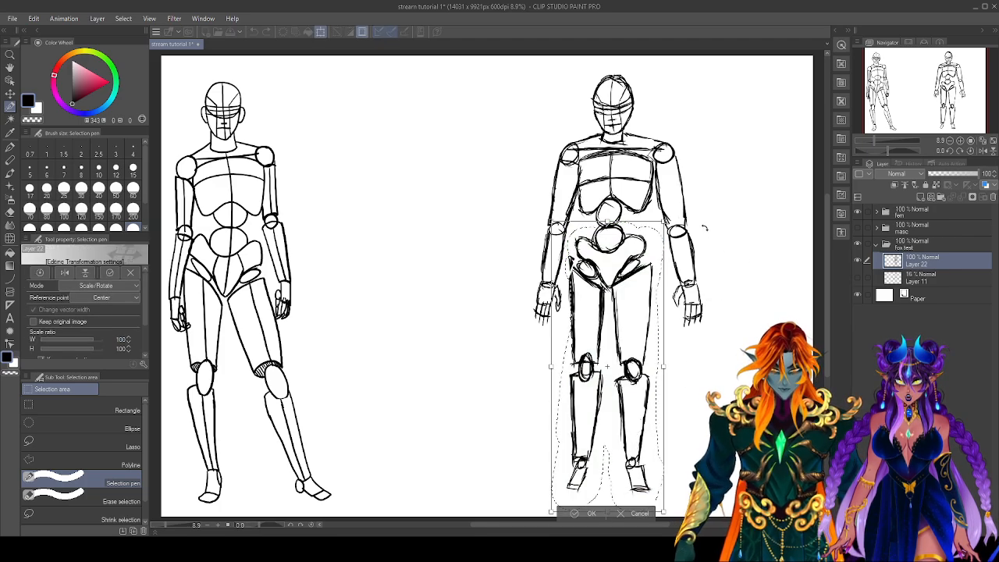
left_click_drag(663, 223, 668, 214)
left_click_drag(638, 306, 637, 313)
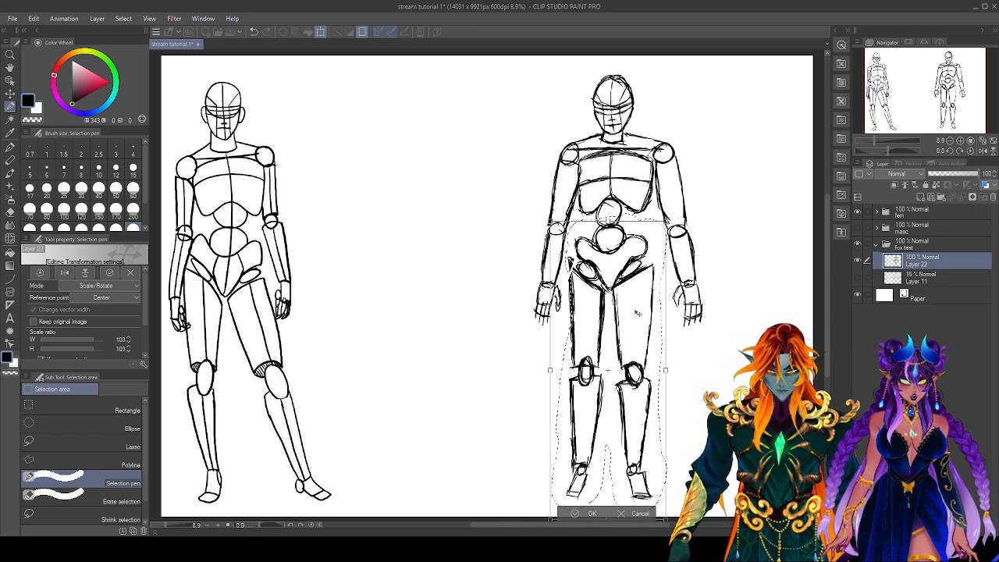
left_click_drag(656, 349, 658, 350)
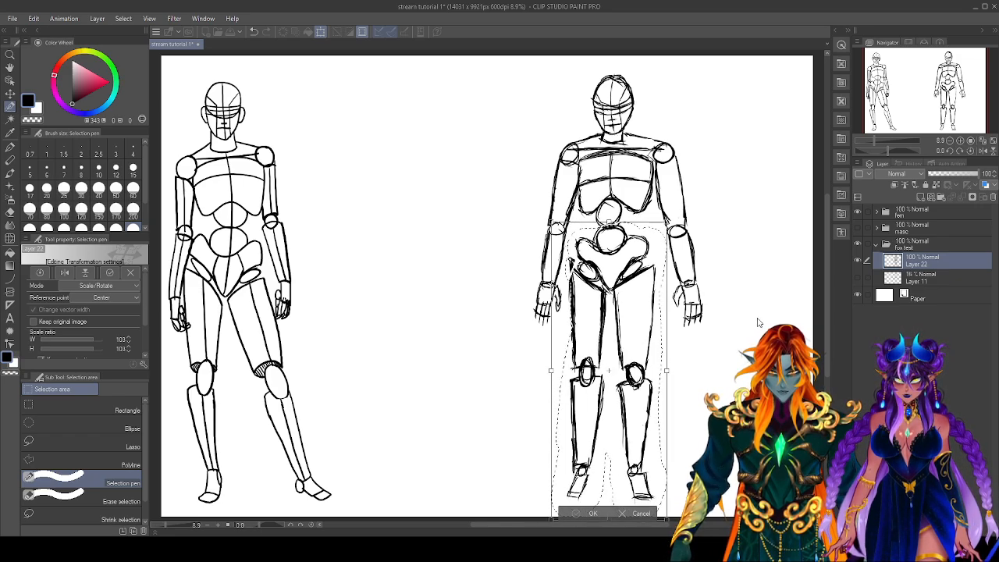
left_click(590, 513)
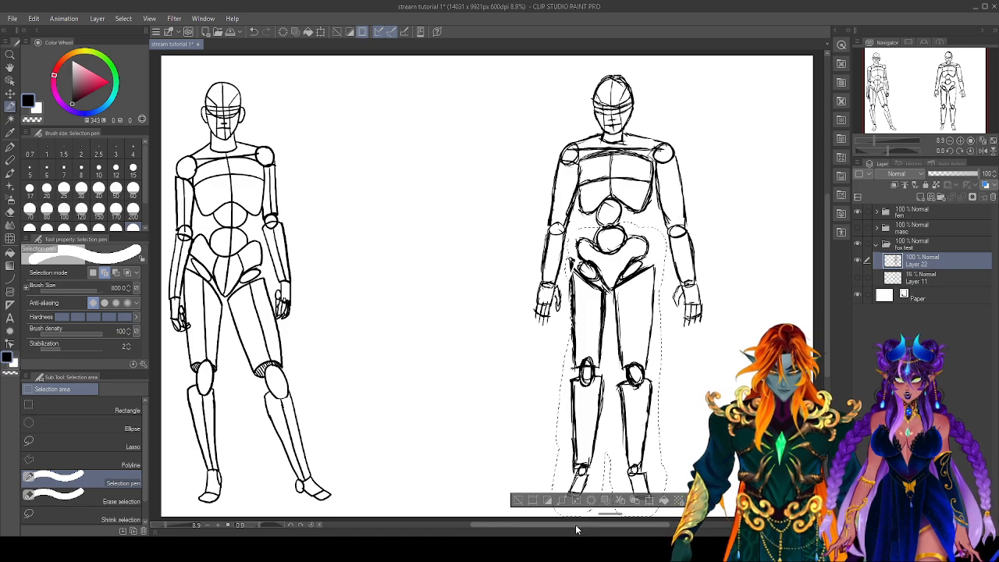
key("ctrl+d")
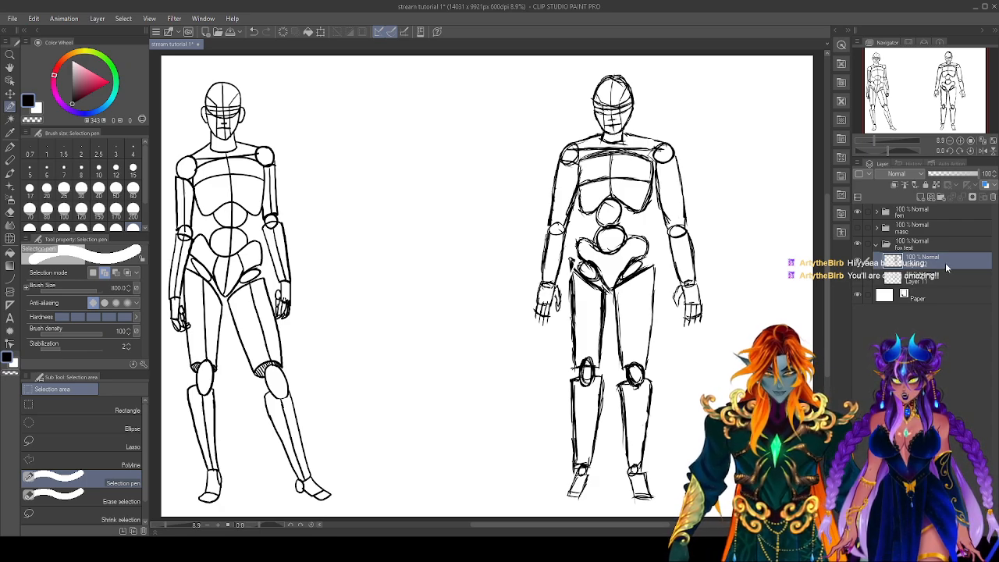
Set the Hard eraser to size 60 and clean up the stray marks at the outer hip above the left thigh.
key("p")
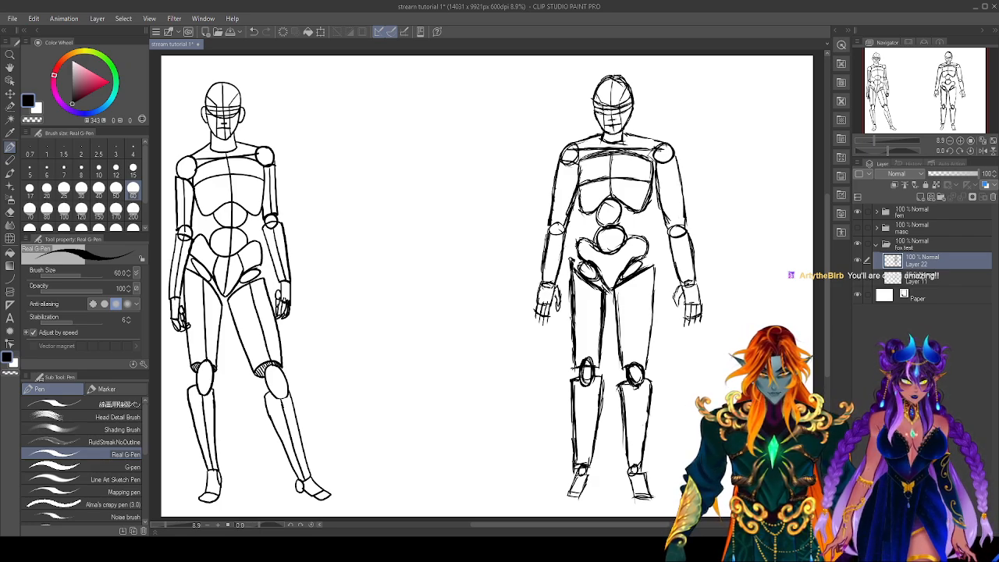
key("e")
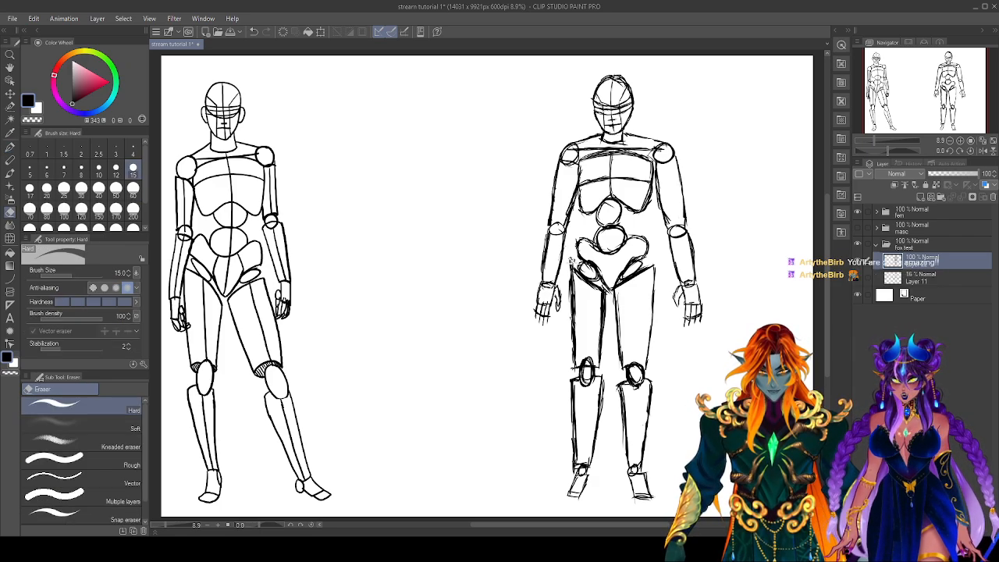
key("p")
key("e")
left_click(132, 189)
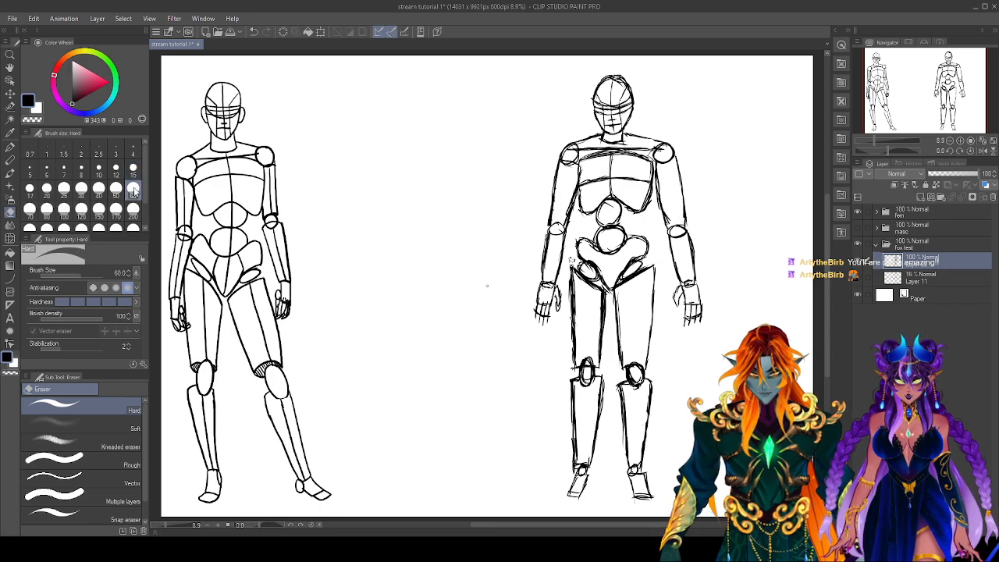
key("p")
key("e")
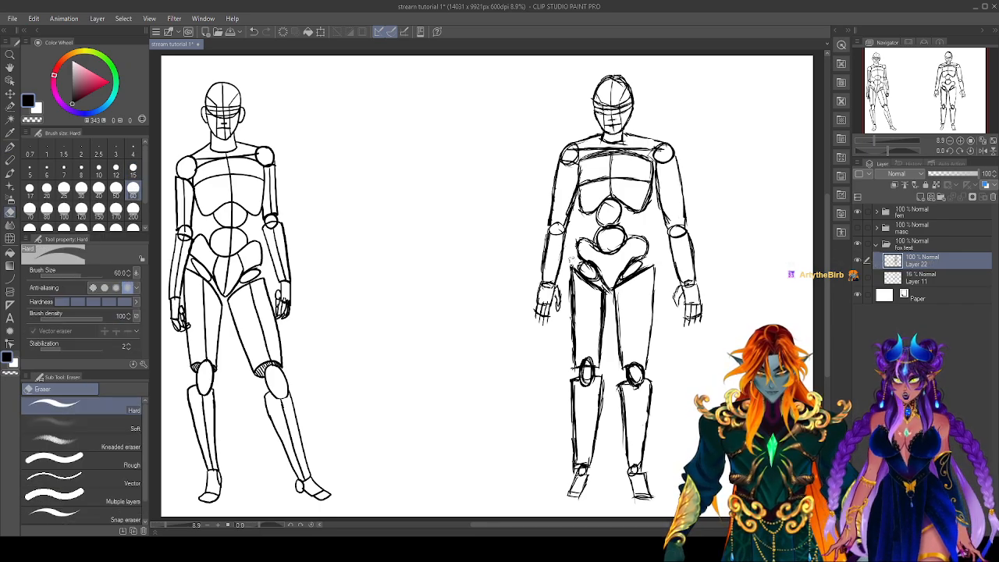
key("p")
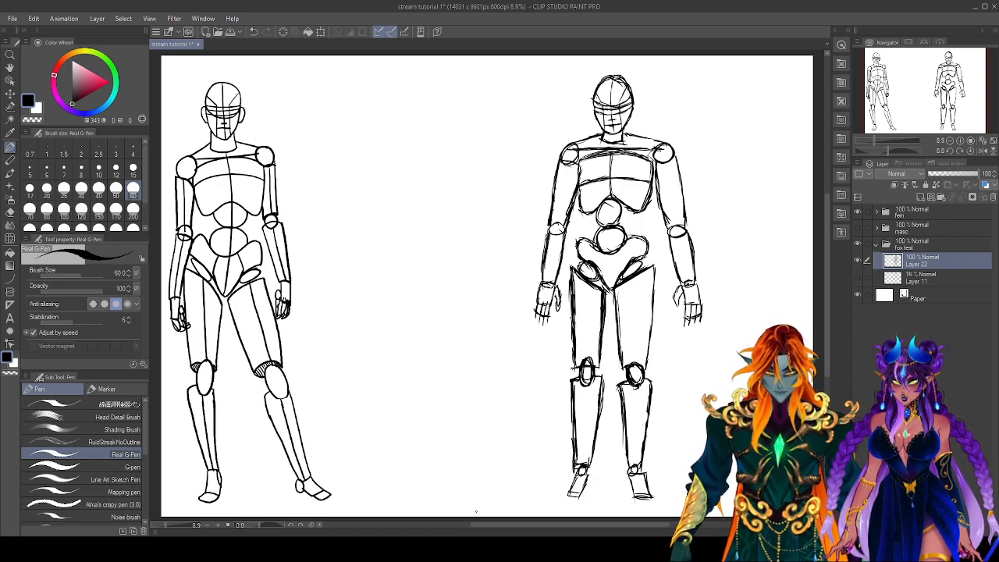
Darken the left foot's outline, sketch an ear on the right side of the head and trim its stray ends.
mouse_move(575, 475)
left_mouse_down()
mouse_move(568, 490)
mouse_move(588, 474)
mouse_move(564, 496)
mouse_move(588, 498)
mouse_move(578, 497)
left_mouse_up()
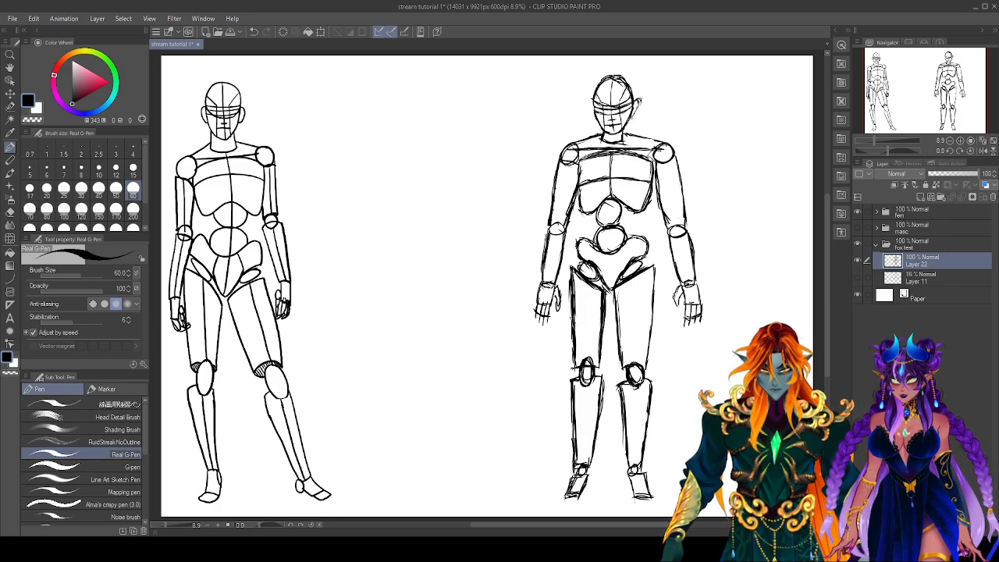
key("e")
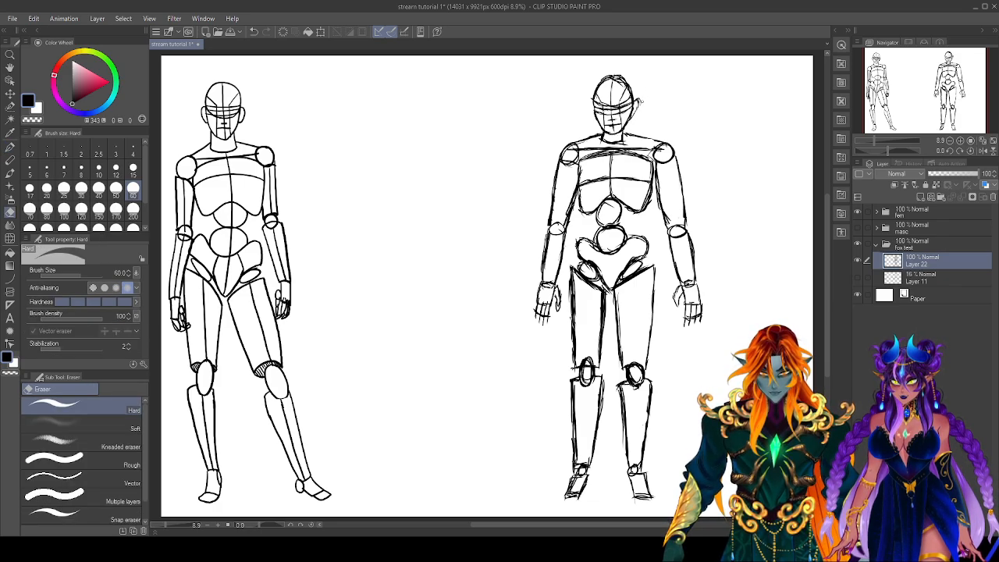
key("p")
key("e")
key("p")
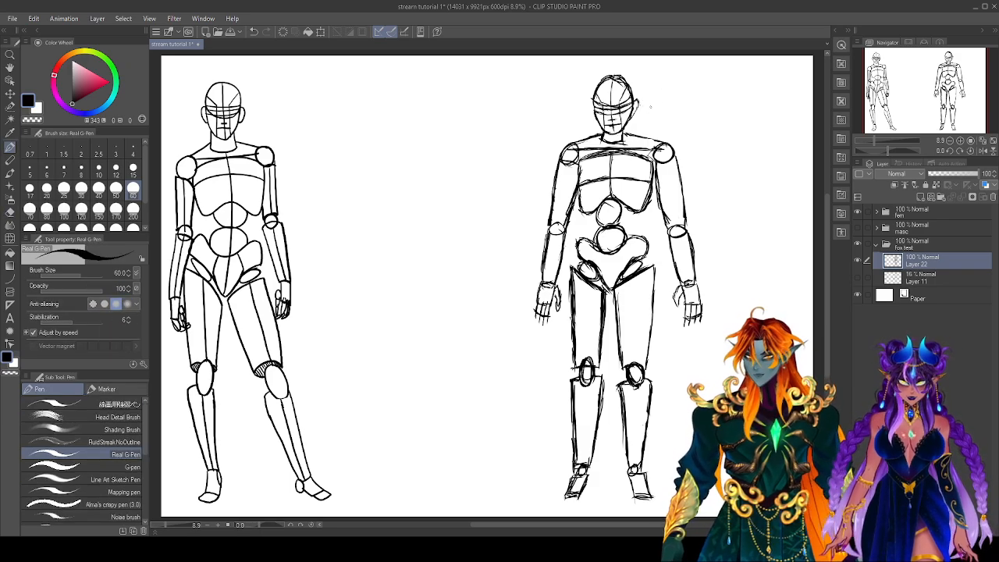
key("alt+Tab")
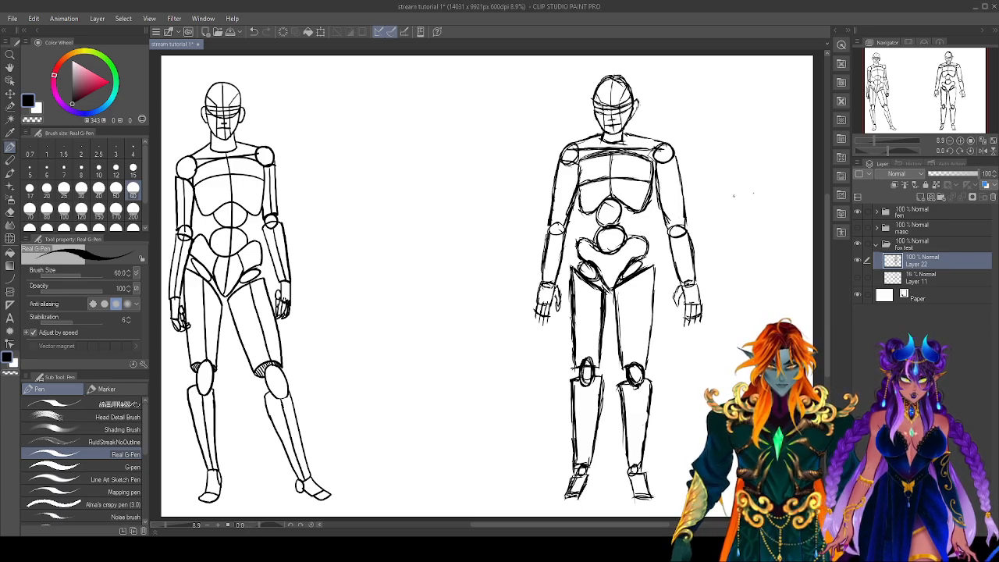
Strengthen the right ear's outline down to the jaw and erase the loose marks beside it.
scroll(619, 266, "up", 5)
mouse_move(727, 255)
left_mouse_down()
mouse_move(442, 440)
mouse_move(701, 252)
left_mouse_up()
key("e")
key("p")
left_click_drag(490, 181, 602, 493)
left_click_drag(633, 387, 642, 295)
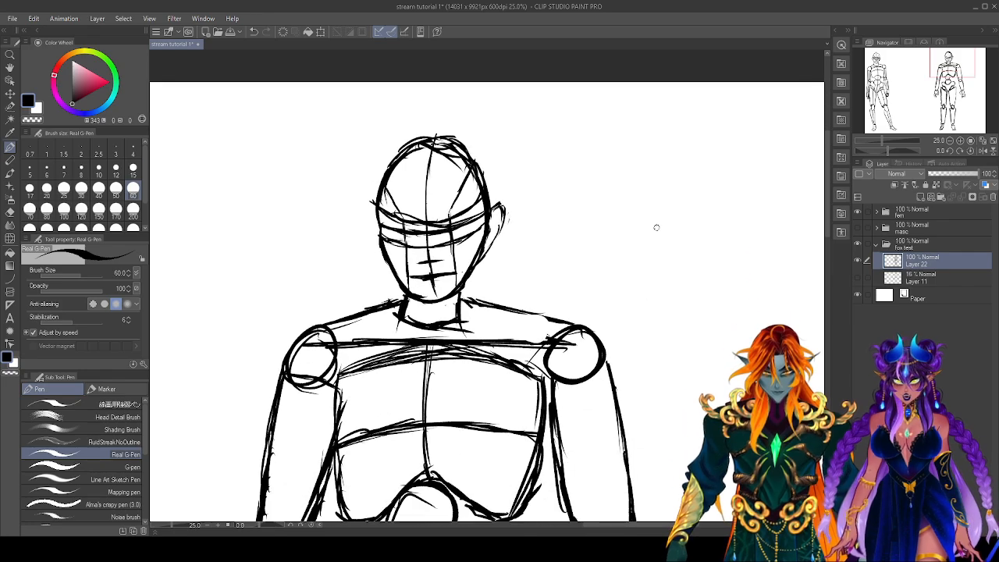
left_click_drag(501, 204, 489, 250)
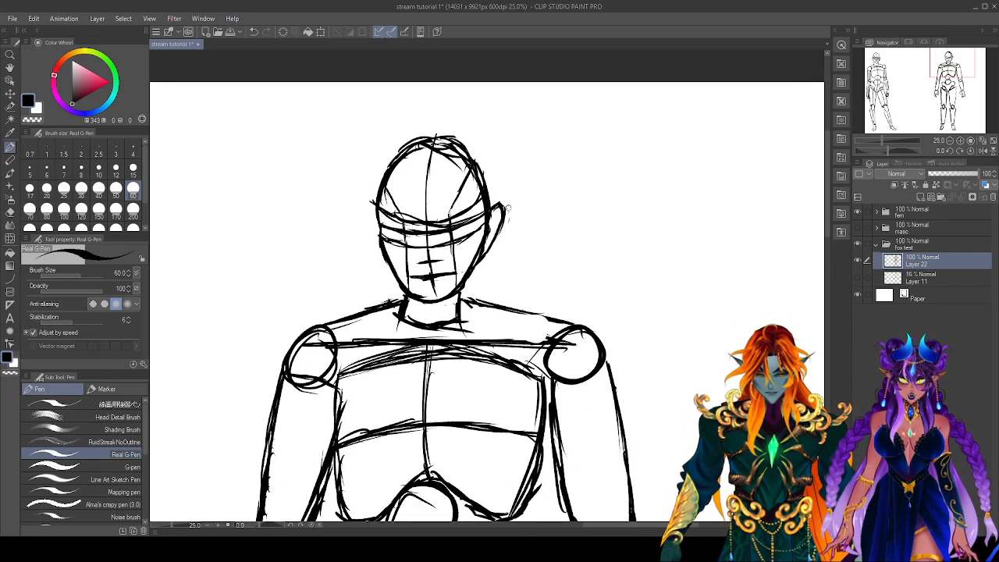
key("e")
key("p")
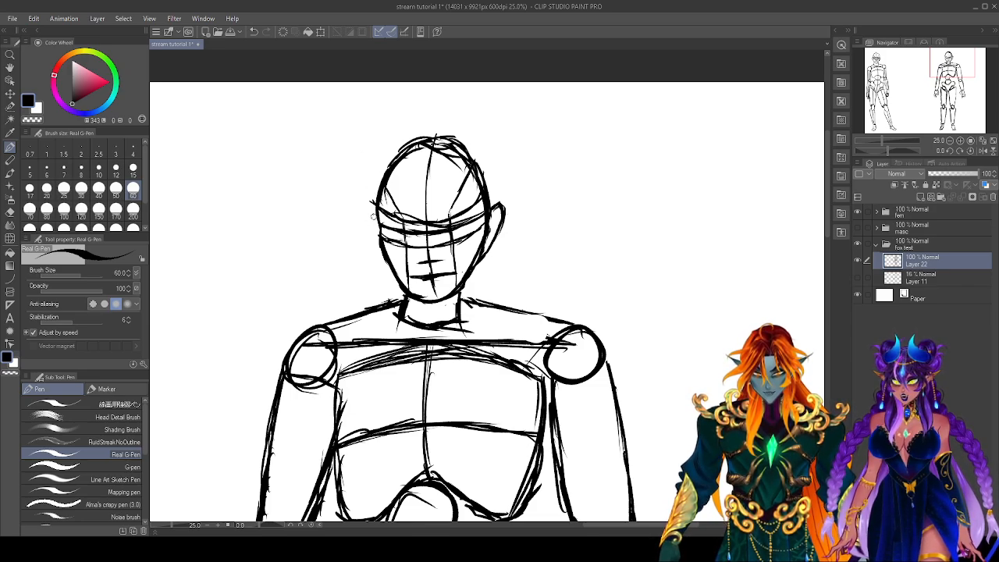
Draw a matching ear on the left side of the head, erasing and redrawing its outline until it fits.
mouse_move(373, 217)
left_mouse_down()
mouse_move(371, 249)
mouse_move(397, 277)
mouse_move(373, 227)
mouse_move(367, 242)
mouse_move(384, 275)
left_mouse_up()
key("e")
key("p")
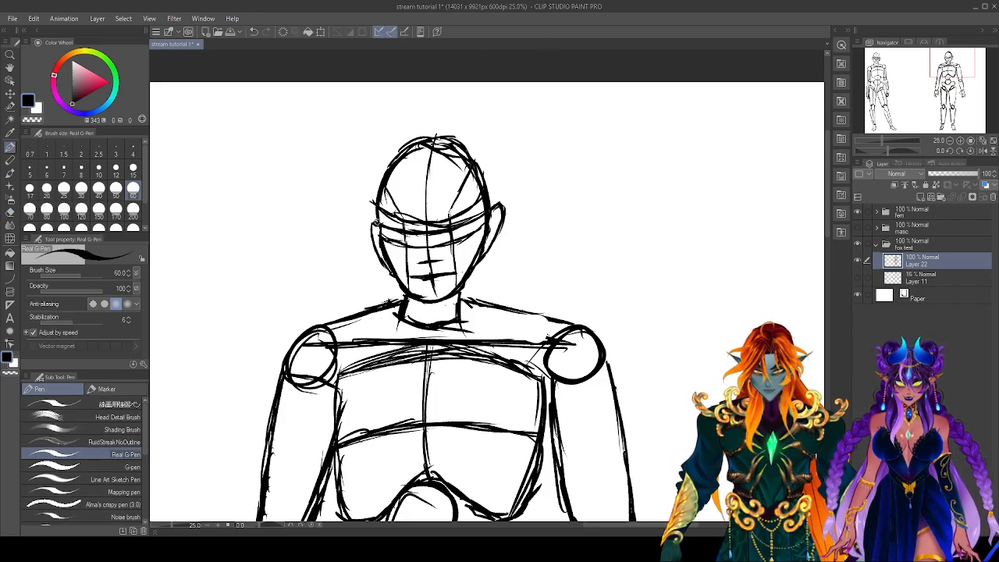
left_click_drag(376, 218, 383, 268)
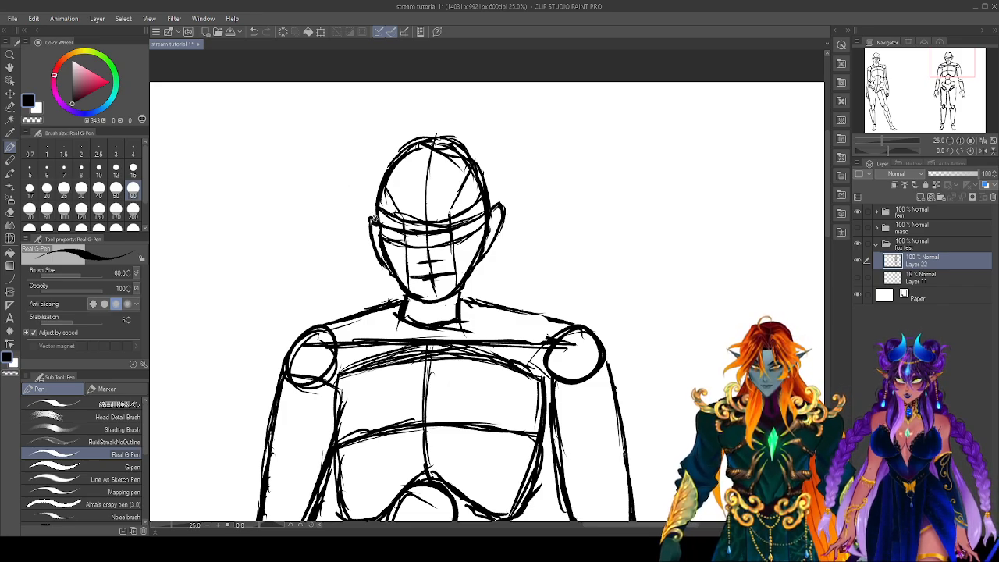
left_click_drag(369, 210, 386, 271)
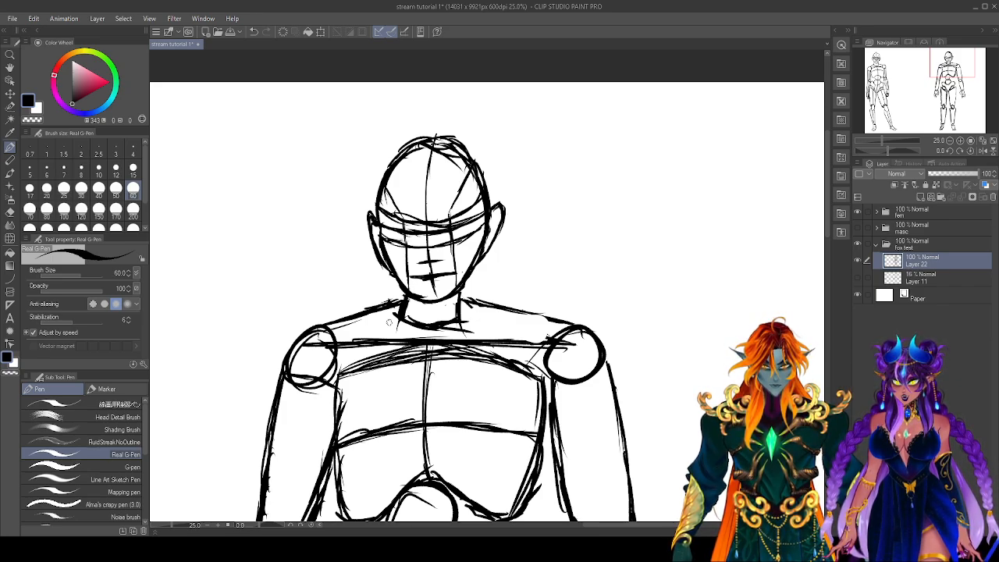
key("e")
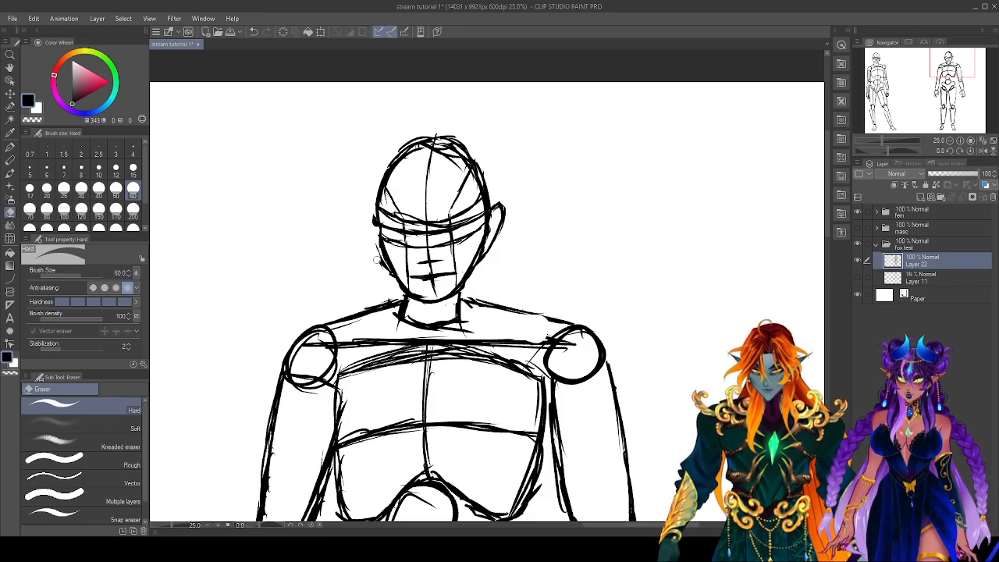
key("p")
left_click_drag(376, 251, 373, 221)
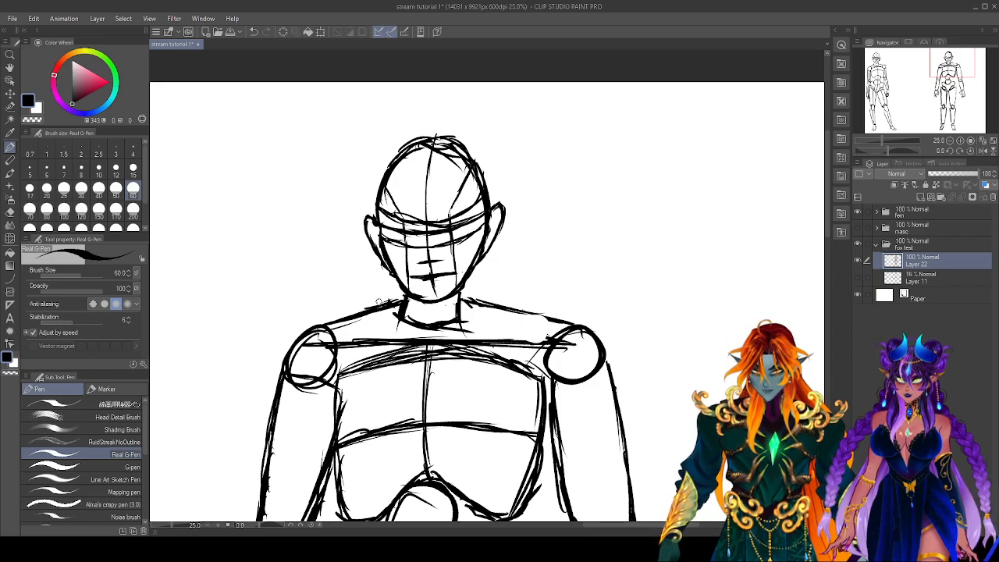
Try extending both ears into long, upswept pointed tips.
left_click_drag(492, 209, 521, 178)
left_click_drag(490, 256, 521, 176)
left_click_drag(378, 219, 353, 195)
left_click_drag(370, 238, 352, 200)
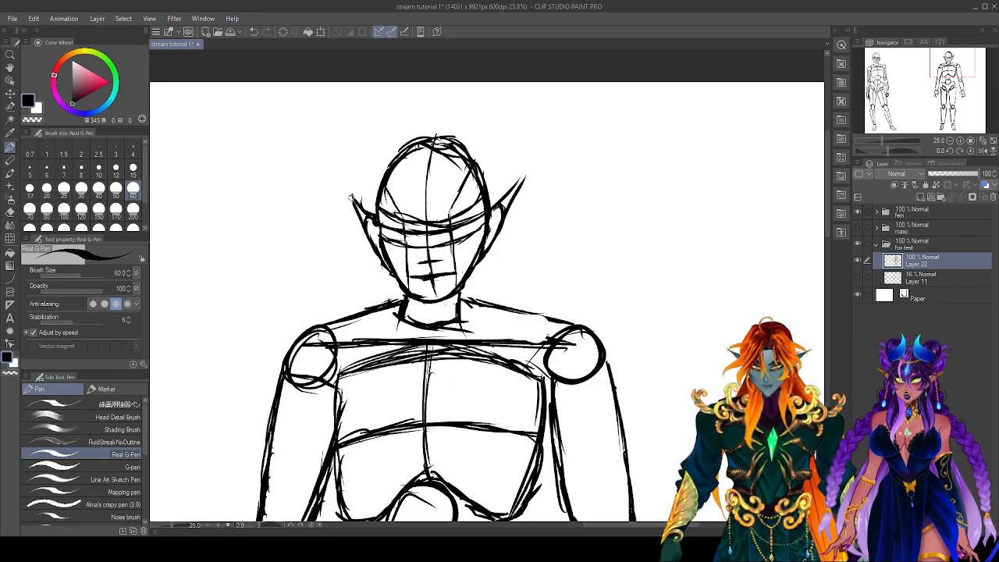
Undo the upswept pointed tips on both ears.
key("ctrl+z")
key("ctrl+z")
key("ctrl+z")
key("ctrl+z")
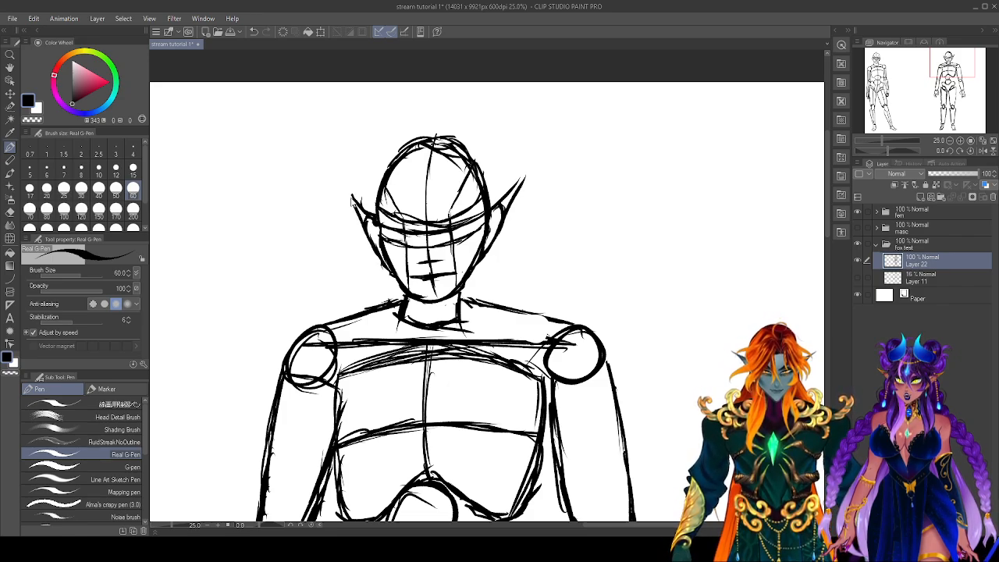
key("ctrl+z")
key("ctrl+z")
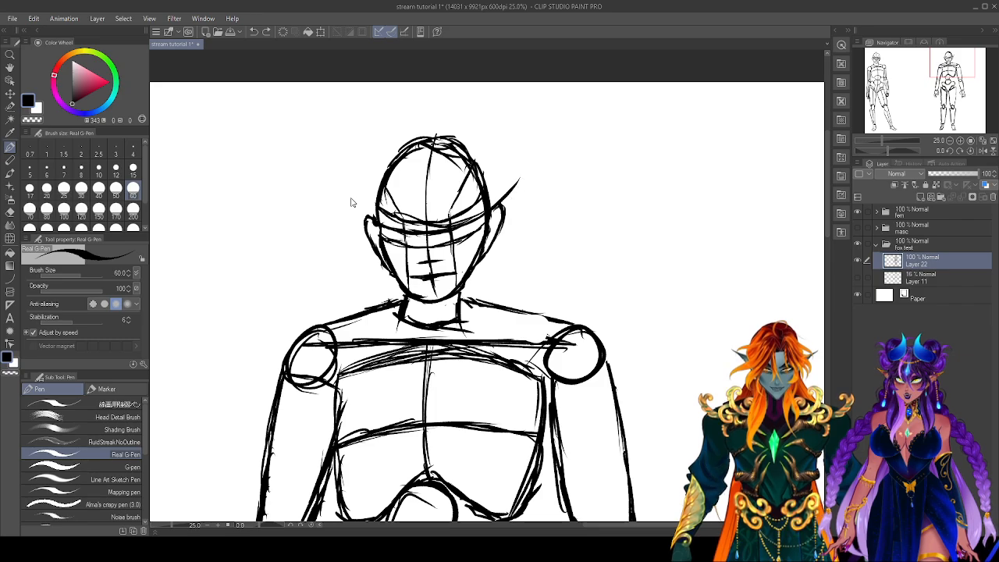
Try longer, sharper pointed tips on both ears, extending each outline from the jaw side up to the point.
left_click_drag(500, 204, 526, 180)
left_click_drag(480, 259, 531, 175)
left_click_drag(374, 222, 333, 192)
left_click_drag(382, 263, 329, 188)
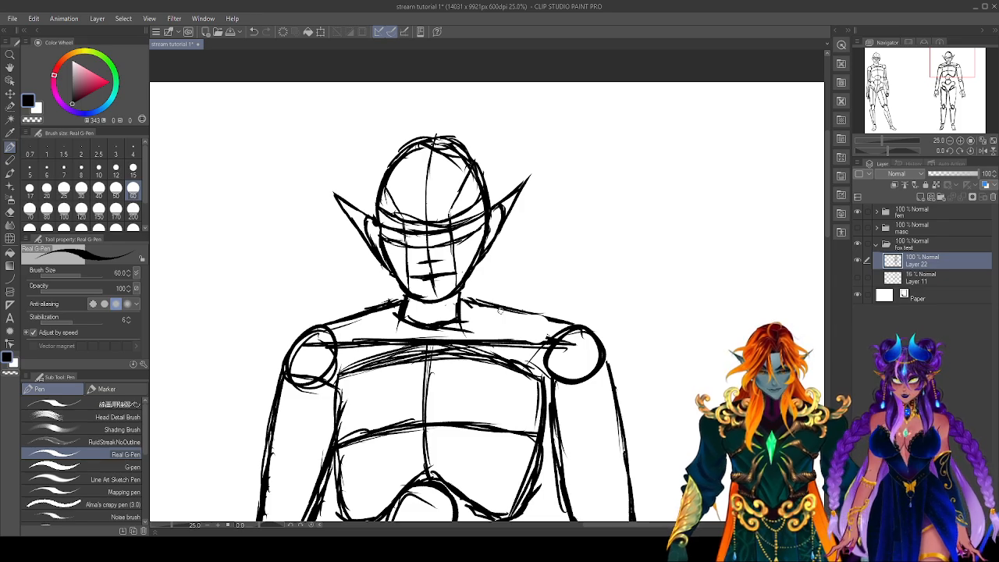
Try a drooping tip on the right ear and undo it along with most of the pointed ear strokes.
mouse_move(504, 203)
left_mouse_down()
mouse_move(522, 197)
mouse_move(538, 233)
left_mouse_up()
mouse_move(483, 251)
left_mouse_down()
mouse_move(518, 213)
mouse_move(537, 231)
left_mouse_up()
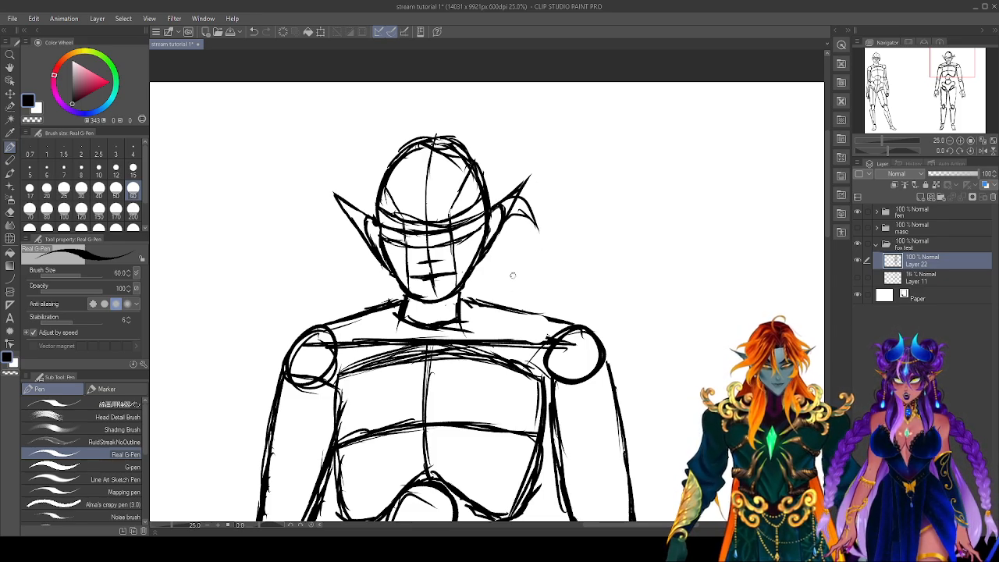
key("ctrl+z")
key("ctrl+z")
key("ctrl+z")
key("ctrl+z")
key("ctrl+z")
key("ctrl+z")
key("ctrl+z")
key("ctrl+z")
key("ctrl+z")
key("ctrl+z")
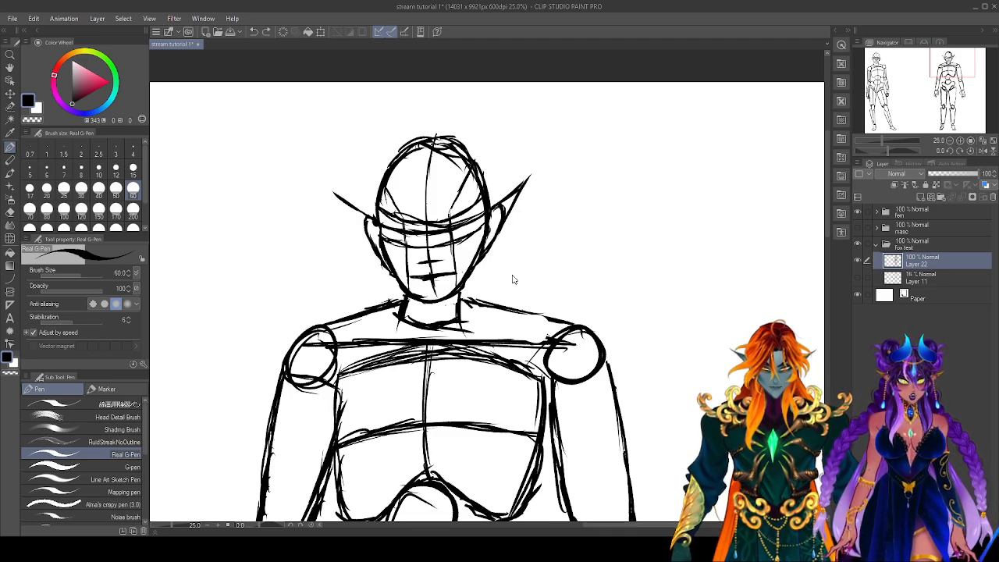
key("ctrl+z")
key("ctrl+z")
key("ctrl+z")
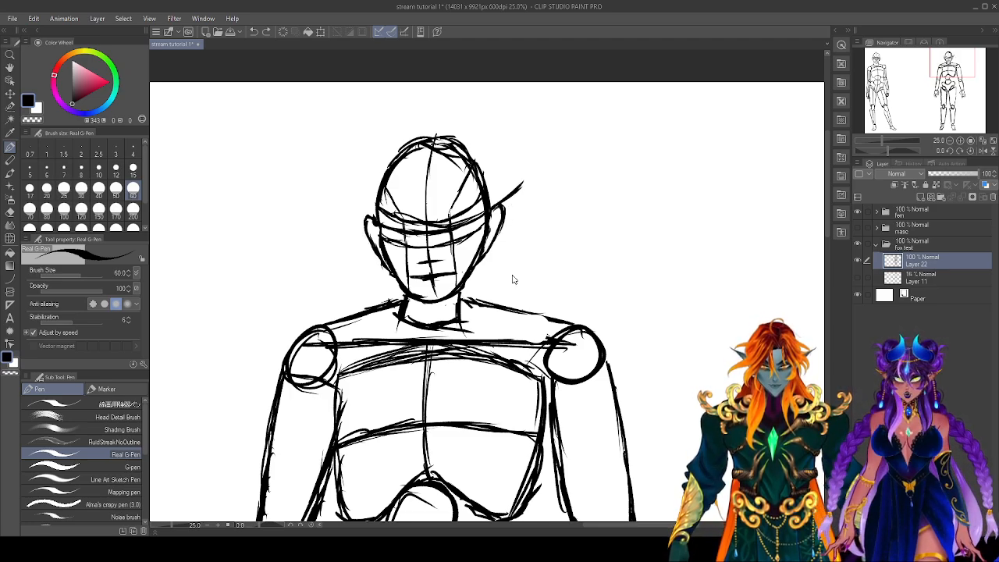
Try a long, downward-drooping shape on the right ear and undo back to the plain rounded ears.
mouse_move(491, 212)
left_mouse_down()
mouse_move(512, 201)
mouse_move(538, 247)
mouse_move(509, 217)
mouse_move(536, 248)
left_mouse_up()
mouse_move(535, 248)
left_mouse_down()
mouse_move(540, 218)
mouse_move(537, 258)
left_mouse_up()
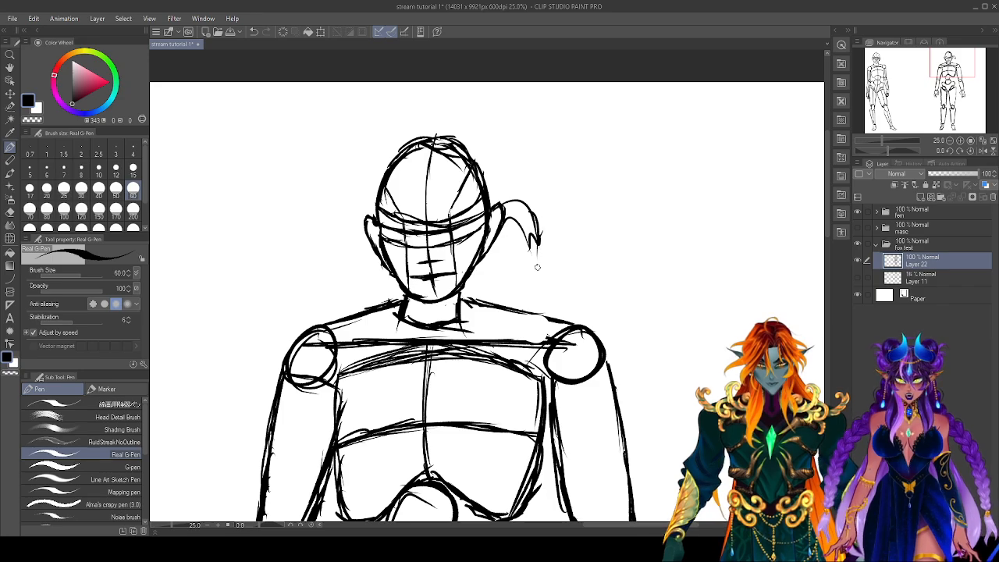
key("ctrl+z")
key("ctrl+z")
key("ctrl+z")
key("ctrl+z")
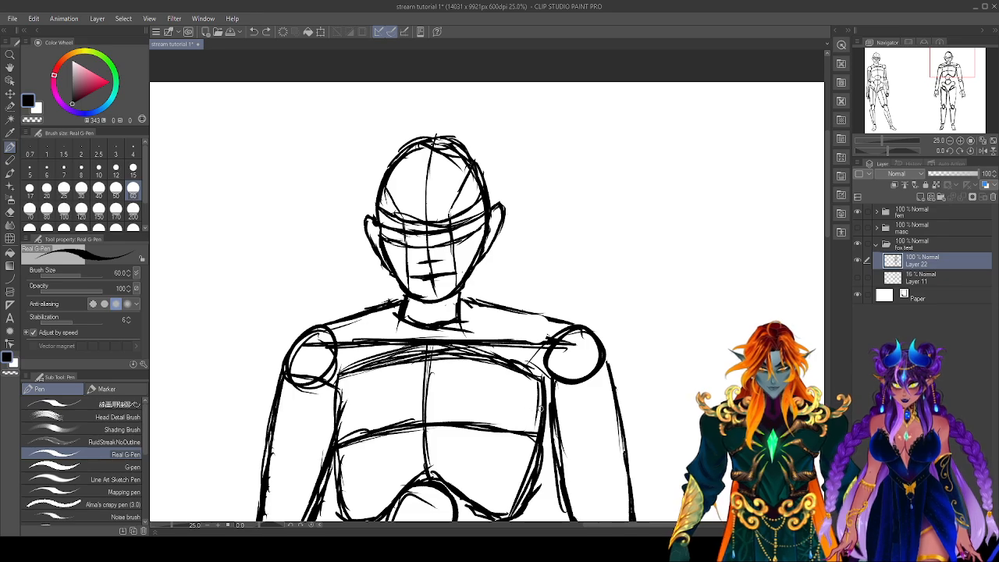
Strengthen the inner and outer outlines of the right upper arm from the shoulder ball to the elbow.
left_click_drag(548, 371, 545, 377)
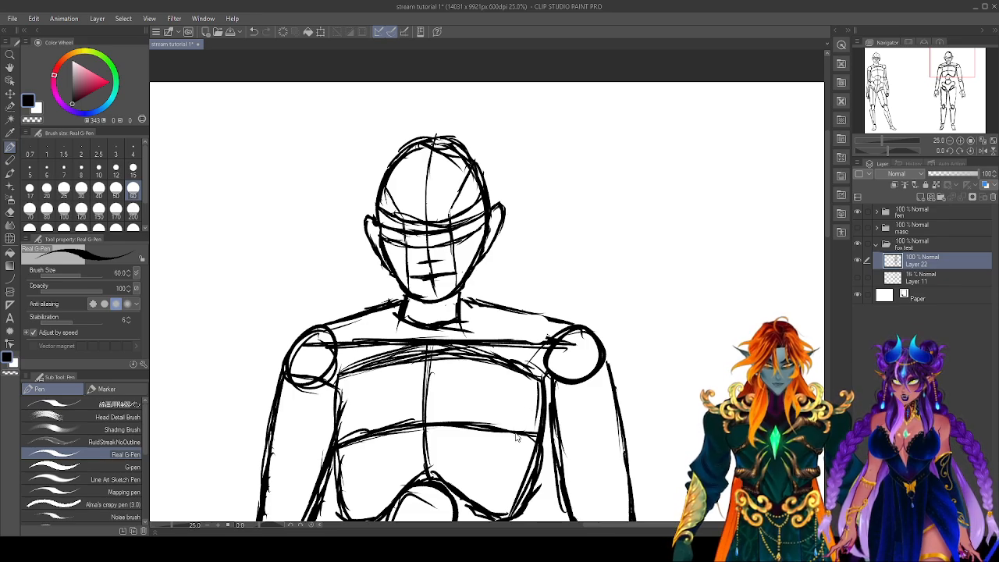
scroll(517, 432, "down", 2)
left_click_drag(623, 425, 608, 235)
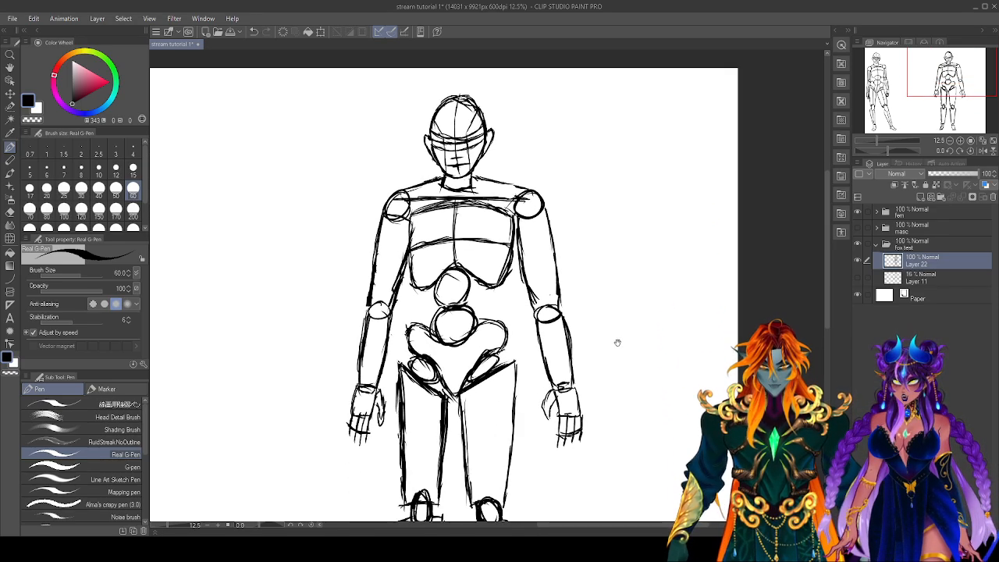
left_click_drag(645, 419, 629, 338)
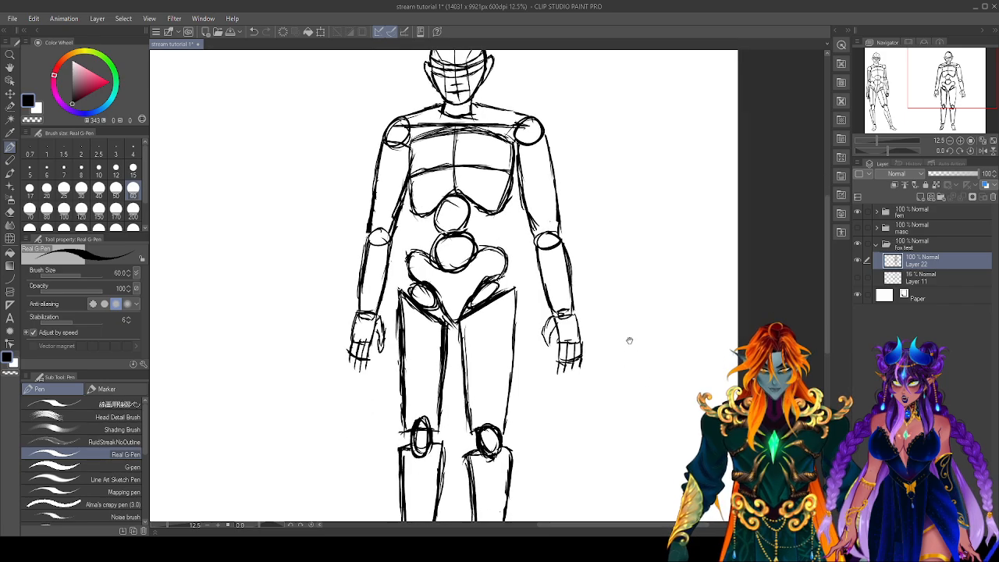
left_click_drag(519, 147, 537, 234)
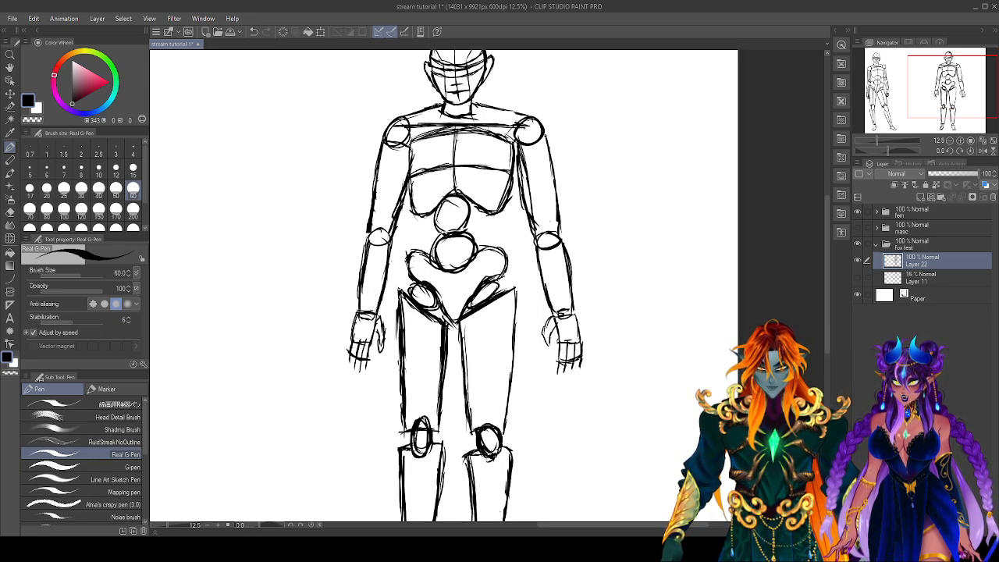
left_click_drag(545, 135, 556, 203)
left_click_drag(550, 161, 558, 237)
mouse_move(549, 140)
left_mouse_down()
mouse_move(552, 157)
mouse_move(521, 200)
mouse_move(526, 224)
mouse_move(519, 159)
mouse_move(527, 186)
left_mouse_up()
key("e")
key("p")
left_click_drag(519, 152, 544, 235)
scroll(538, 226, "down", 2)
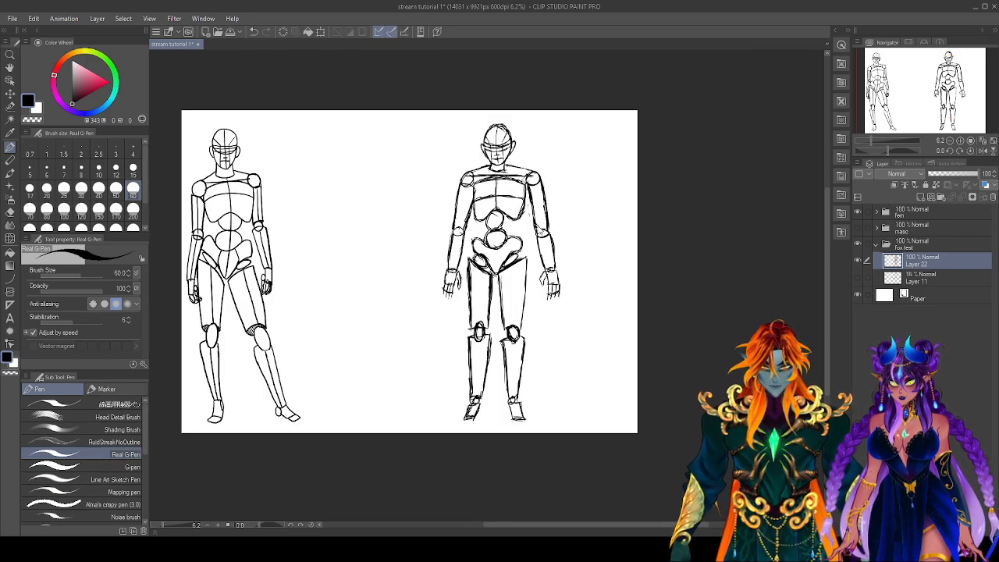
Erase stray marks beside the right upper arm, redraw its inner outline to the elbow, and darken the right knee joint.
scroll(538, 226, "up", 4)
key("e")
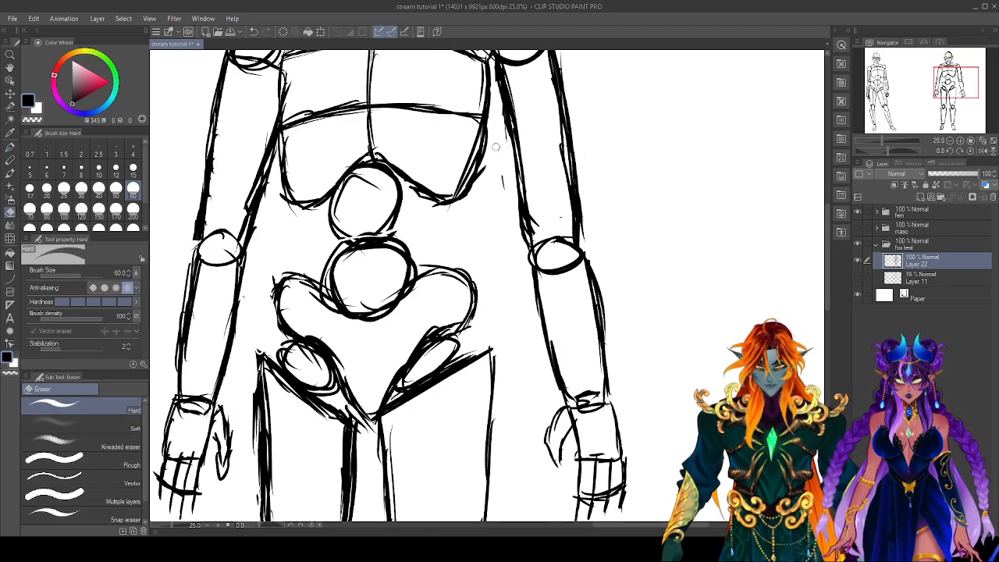
left_click_drag(503, 104, 505, 133)
key("p")
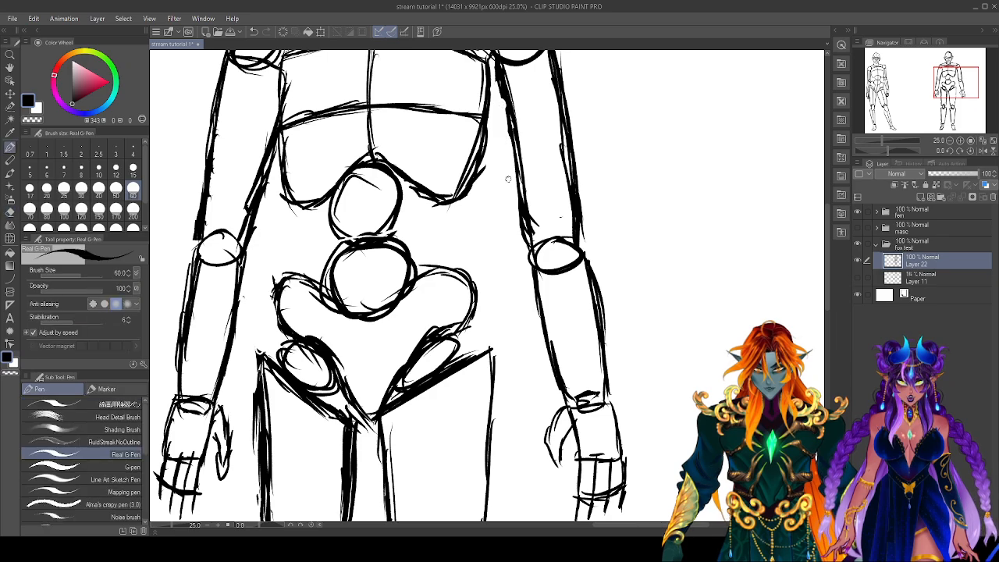
key("e")
mouse_move(514, 221)
left_mouse_down()
mouse_move(516, 172)
mouse_move(531, 218)
left_mouse_up()
key("p")
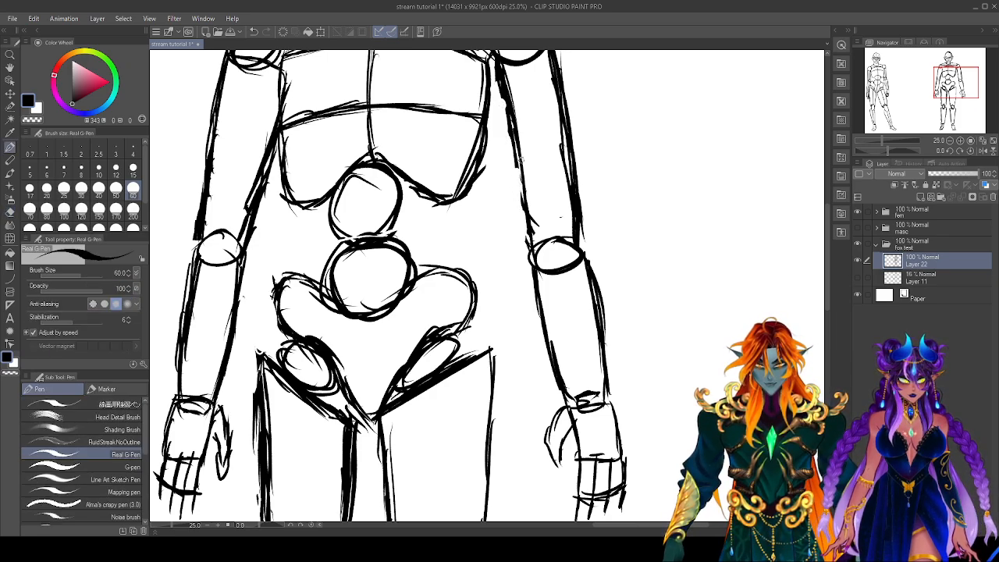
left_click_drag(515, 150, 527, 234)
mouse_move(518, 168)
left_mouse_down()
mouse_move(527, 221)
mouse_move(528, 212)
left_mouse_up()
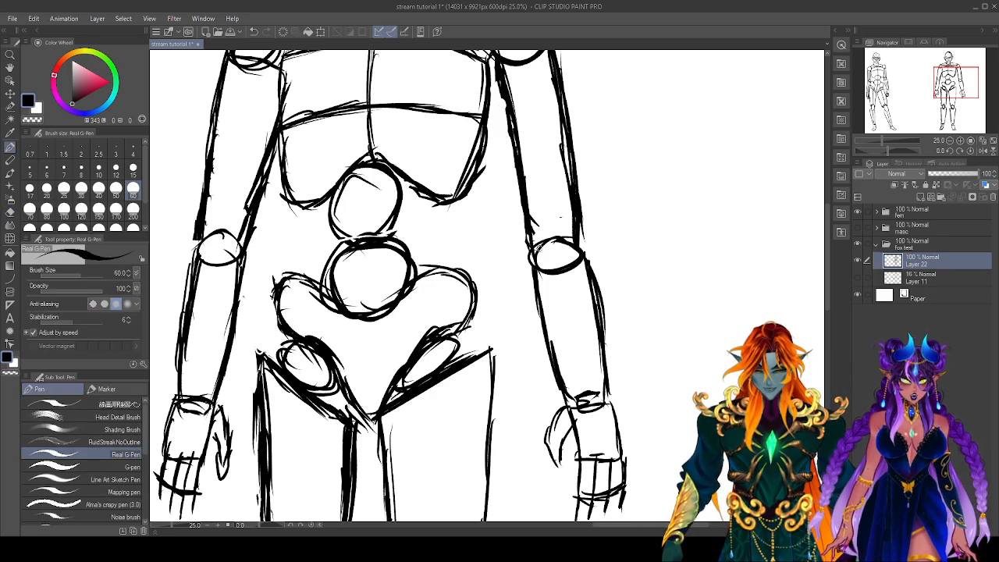
key("ctrl+0")
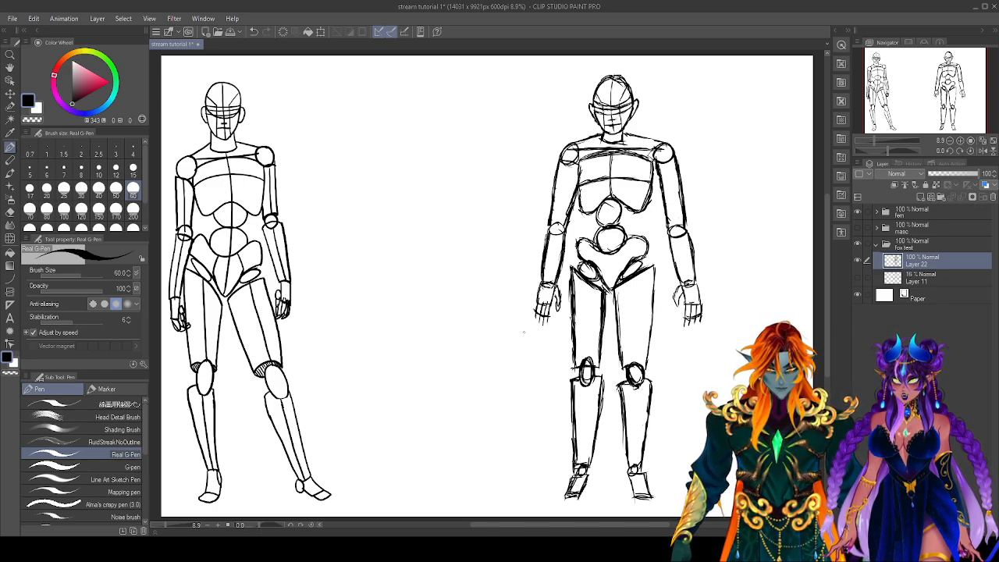
mouse_move(638, 359)
left_mouse_down()
mouse_move(629, 365)
mouse_move(644, 366)
left_mouse_up()
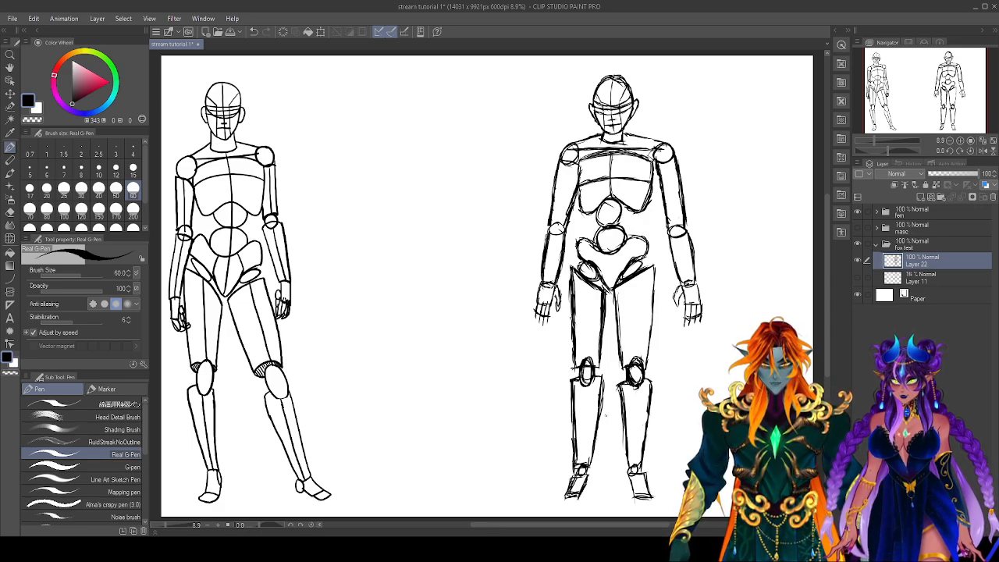
Start a third figure between the two mannequins with a curved spine line, a shoulder line and two shoulder balls.
mouse_move(435, 148)
left_mouse_down()
mouse_move(441, 258)
mouse_move(426, 317)
left_mouse_up()
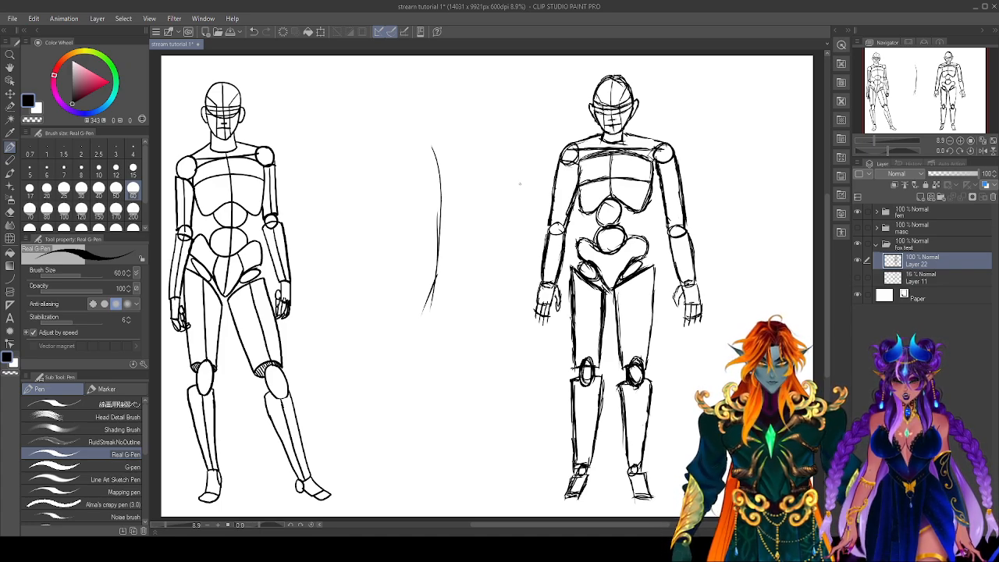
left_click_drag(367, 150, 487, 146)
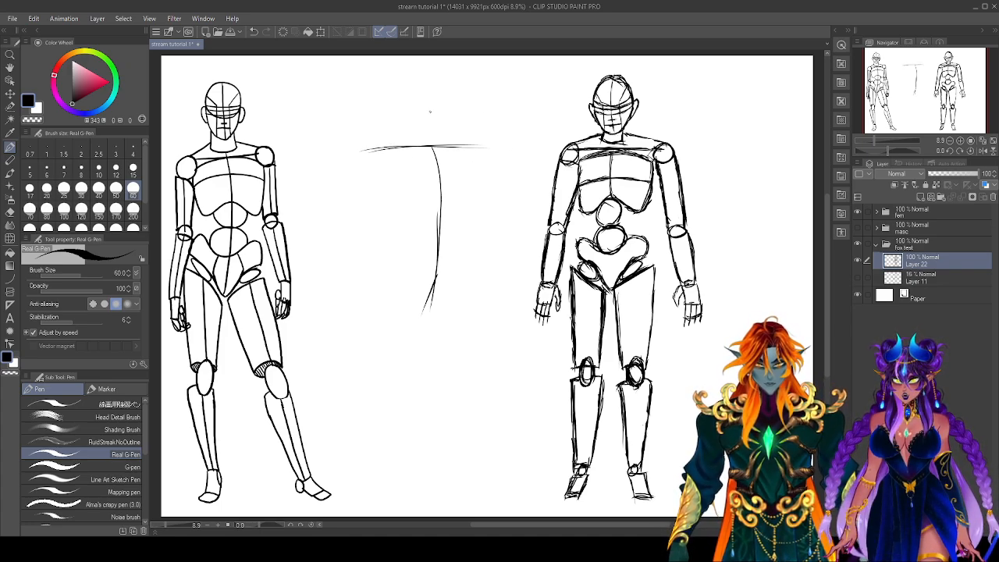
key("e")
mouse_move(364, 150)
left_mouse_down()
mouse_move(473, 143)
mouse_move(386, 145)
left_mouse_up()
key("p")
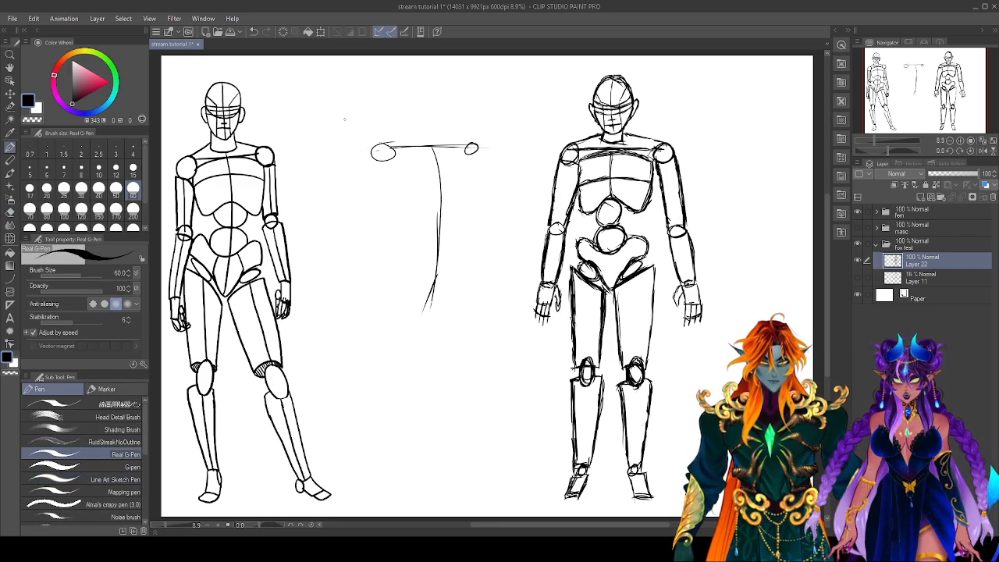
Sketch the new figure's left arm line down from the shoulder ball and erase its lower part with a size 200 eraser.
mouse_move(376, 162)
left_mouse_down()
mouse_move(376, 231)
mouse_move(357, 292)
left_mouse_up()
key("e")
mouse_move(373, 250)
left_mouse_down()
mouse_move(359, 290)
mouse_move(360, 275)
left_mouse_up()
key("p")
key("e")
left_click(133, 210)
key("p")
key("e")
mouse_move(377, 229)
left_mouse_down()
mouse_move(361, 278)
mouse_move(362, 264)
left_mouse_up()
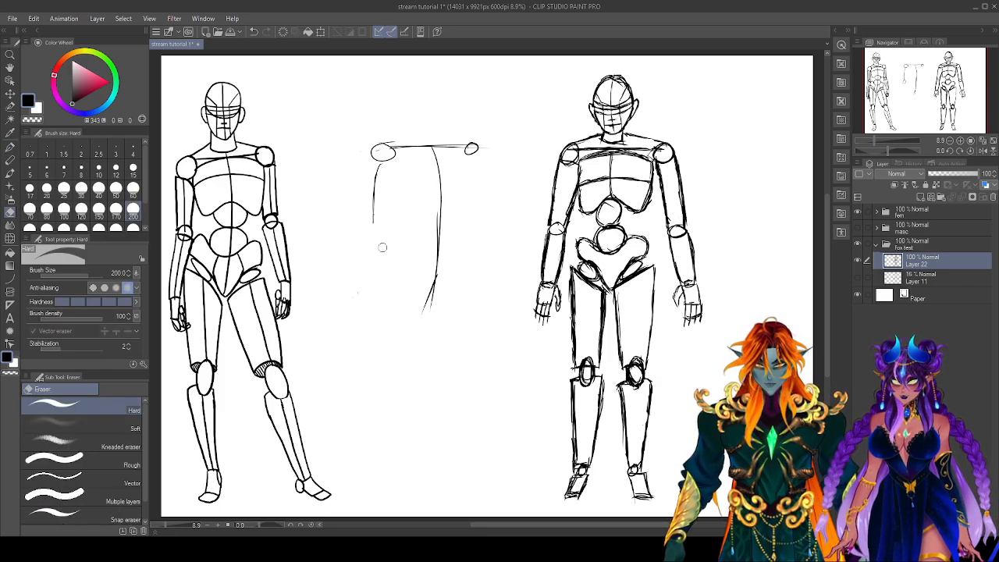
key("p")
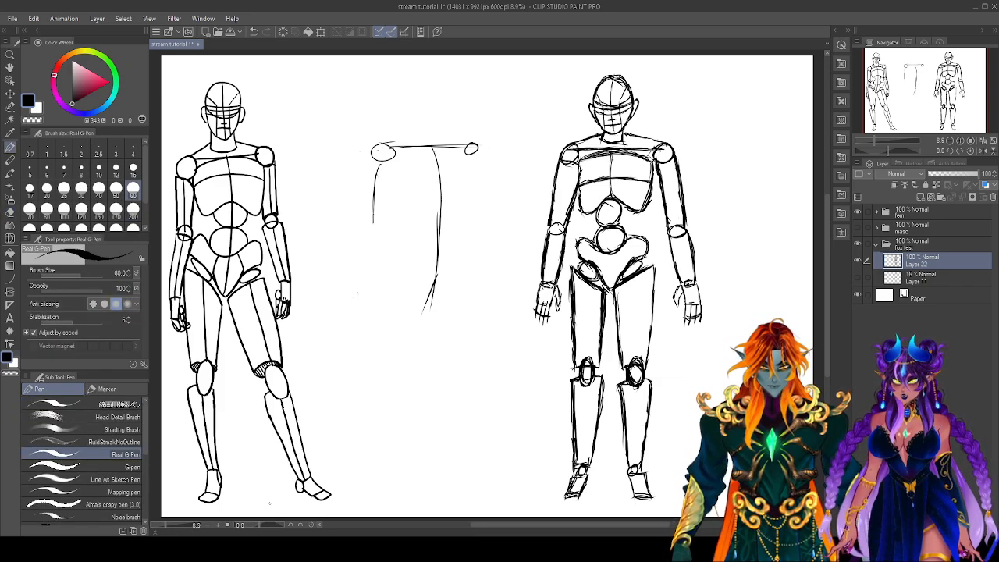
Sketch the middle figure's ribcage with an arched top, tapering sides and an upward notch at the lower centre.
mouse_move(384, 166)
left_mouse_down()
mouse_move(430, 154)
mouse_move(385, 165)
mouse_move(440, 152)
mouse_move(471, 173)
left_mouse_up()
mouse_move(381, 158)
left_mouse_down()
mouse_move(429, 151)
mouse_move(476, 167)
left_mouse_up()
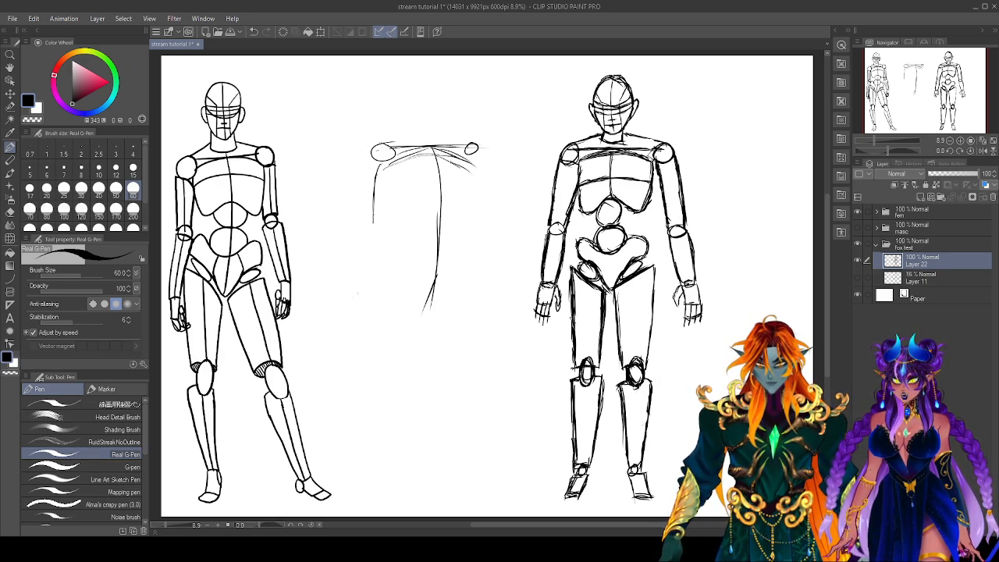
mouse_move(385, 162)
left_mouse_down()
mouse_move(430, 148)
mouse_move(469, 161)
left_mouse_up()
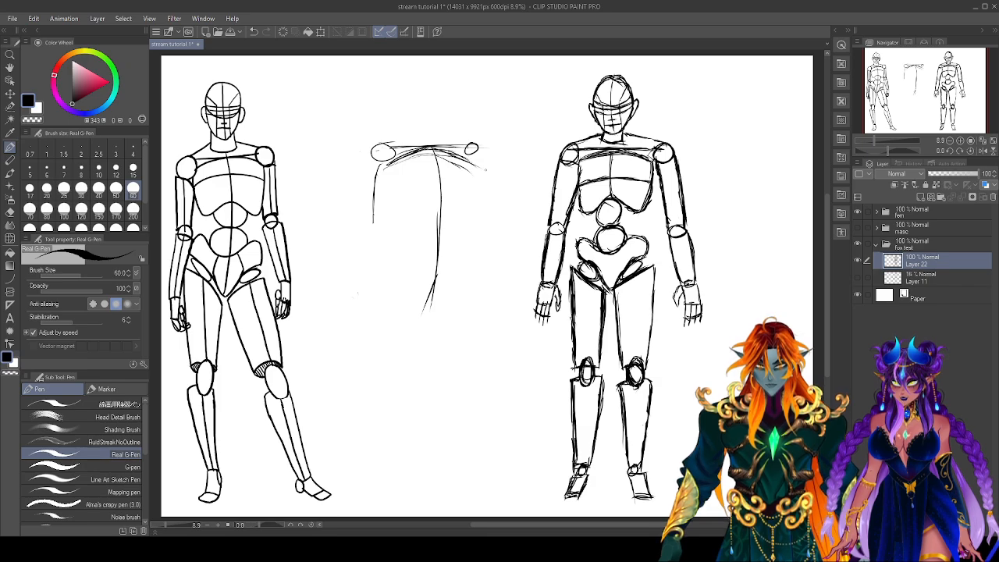
mouse_move(389, 165)
left_mouse_down()
mouse_move(400, 229)
mouse_move(446, 208)
mouse_move(460, 220)
left_mouse_up()
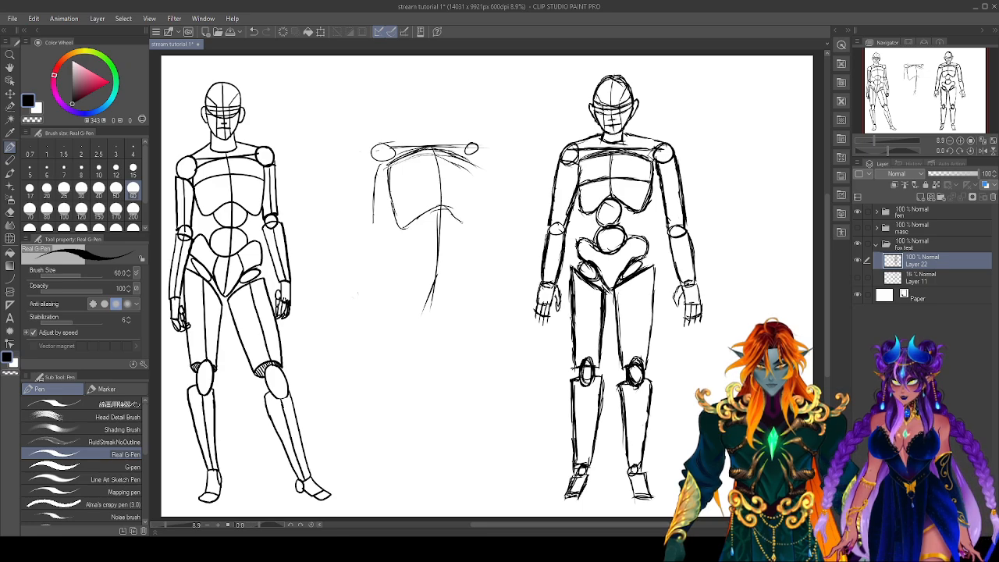
mouse_move(472, 164)
left_mouse_down()
mouse_move(482, 228)
mouse_move(466, 228)
mouse_move(485, 229)
left_mouse_up()
left_click_drag(442, 206, 395, 230)
Add the stacked abdomen balls below the ribcage and outline the V-shaped pelvis on the middle figure.
mouse_move(393, 172)
left_mouse_down()
mouse_move(398, 220)
mouse_move(435, 240)
mouse_move(457, 220)
mouse_move(451, 238)
mouse_move(428, 240)
mouse_move(463, 226)
mouse_move(423, 248)
mouse_move(431, 276)
mouse_move(451, 244)
mouse_move(456, 257)
mouse_move(434, 278)
left_mouse_up()
mouse_move(436, 241)
left_mouse_down()
mouse_move(423, 249)
mouse_move(427, 271)
mouse_move(454, 275)
mouse_move(415, 266)
left_mouse_up()
mouse_move(396, 266)
left_mouse_down()
mouse_move(390, 295)
mouse_move(422, 313)
mouse_move(429, 335)
mouse_move(459, 306)
mouse_move(465, 270)
mouse_move(476, 265)
mouse_move(477, 290)
mouse_move(440, 323)
left_mouse_up()
left_click_drag(389, 292, 429, 337)
left_click_drag(471, 295, 429, 333)
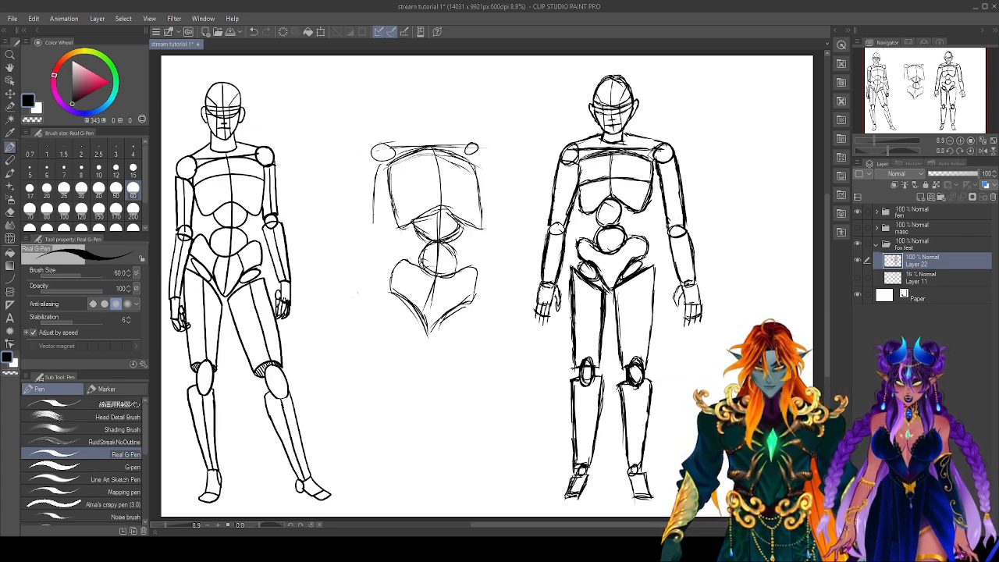
Draw the pelvis centre line and the two slanted hip-joint ovals on the middle figure.
left_click_drag(437, 284, 430, 331)
mouse_move(394, 292)
left_mouse_down()
mouse_move(412, 304)
mouse_move(417, 329)
left_mouse_up()
mouse_move(395, 294)
left_mouse_down()
mouse_move(393, 315)
mouse_move(410, 328)
mouse_move(438, 325)
mouse_move(434, 334)
mouse_move(440, 323)
left_mouse_up()
left_click_drag(454, 314, 451, 331)
Outline the middle figure's left thigh from the hip to the knee, reinforcing its outer edge.
left_click_drag(392, 305, 386, 413)
left_click_drag(426, 328, 416, 426)
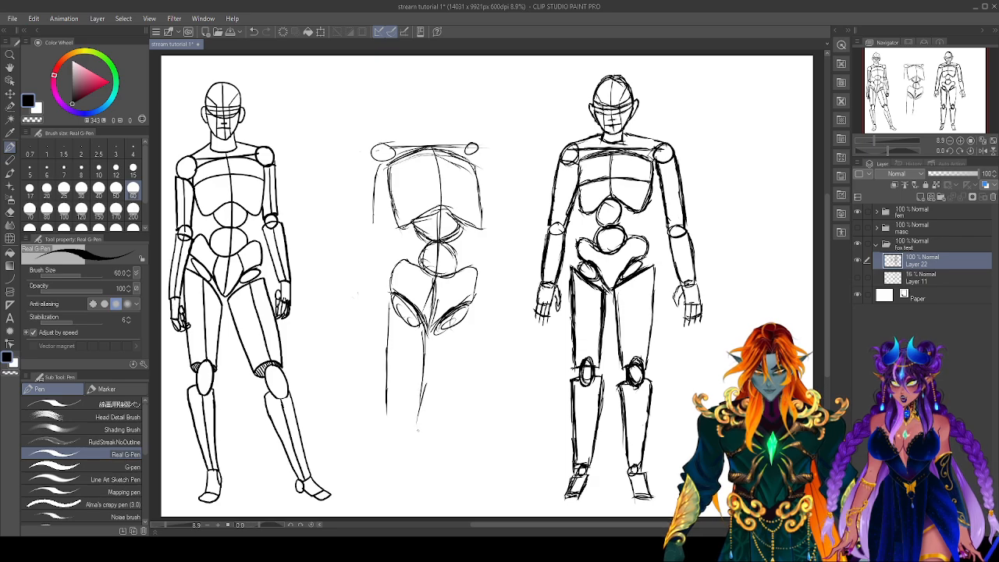
left_click_drag(425, 335, 419, 408)
left_click_drag(389, 306, 388, 372)
left_click_drag(388, 320, 386, 390)
mouse_move(388, 346)
left_mouse_down()
mouse_move(387, 416)
mouse_move(414, 422)
left_mouse_up()
Outline the middle figure's right thigh, erasing its rough lower end and redrawing the outer edge.
left_click_drag(438, 324, 458, 433)
mouse_move(473, 306)
left_mouse_down()
mouse_move(476, 406)
mouse_move(490, 395)
mouse_move(456, 426)
left_mouse_up()
key("e")
left_click_drag(460, 420, 475, 408)
key("p")
mouse_move(471, 312)
left_mouse_down()
mouse_move(481, 410)
mouse_move(492, 402)
mouse_move(455, 428)
mouse_move(455, 419)
left_mouse_up()
Sketch oval knee joints at the ends of both thighs on the middle figure.
mouse_move(482, 388)
left_mouse_down()
mouse_move(481, 414)
mouse_move(461, 407)
mouse_move(473, 403)
mouse_move(475, 450)
mouse_move(481, 407)
mouse_move(481, 451)
mouse_move(472, 445)
mouse_move(486, 451)
left_mouse_up()
key("e")
key("p")
mouse_move(401, 396)
left_mouse_down()
mouse_move(391, 425)
mouse_move(405, 415)
mouse_move(404, 445)
left_mouse_up()
left_click_drag(404, 405, 406, 431)
Outline the middle figure's left lower leg from the knee to the canvas's lower edge.
mouse_move(409, 423)
left_mouse_down()
mouse_move(401, 445)
mouse_move(392, 434)
mouse_move(412, 447)
mouse_move(381, 496)
mouse_move(383, 516)
left_mouse_up()
left_click_drag(412, 444, 397, 517)
left_click_drag(383, 433, 381, 488)
left_click_drag(381, 432, 381, 517)
Outline the middle figure's right lower leg down to the canvas's lower edge and darken the lines around its knee.
mouse_move(469, 441)
left_mouse_down()
mouse_move(459, 452)
mouse_move(478, 516)
mouse_move(496, 490)
mouse_move(498, 517)
mouse_move(496, 509)
left_mouse_up()
left_click_drag(490, 471, 493, 517)
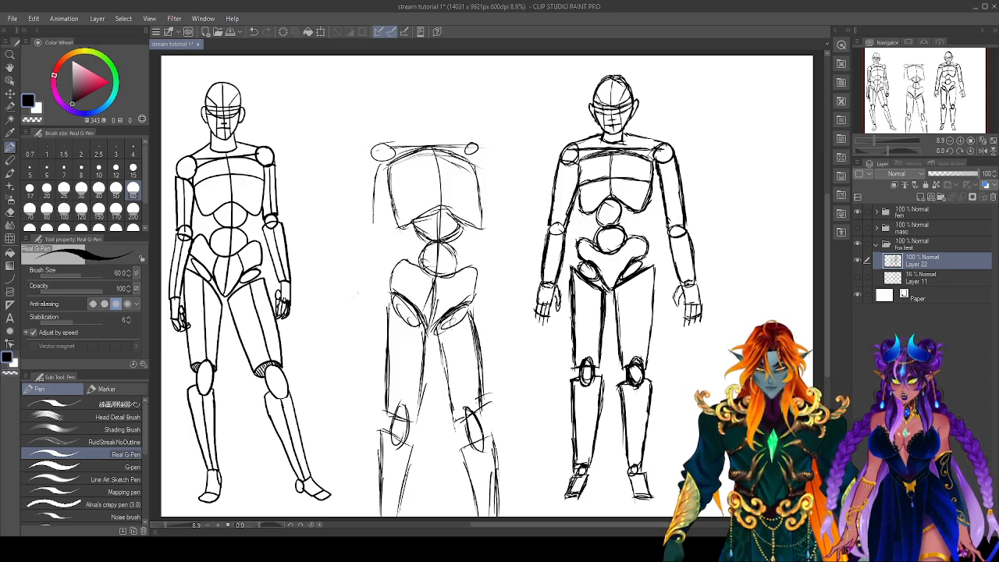
mouse_move(459, 439)
left_mouse_down()
mouse_move(492, 428)
mouse_move(499, 478)
mouse_move(459, 465)
mouse_move(463, 479)
left_mouse_up()
left_click_drag(471, 475, 475, 517)
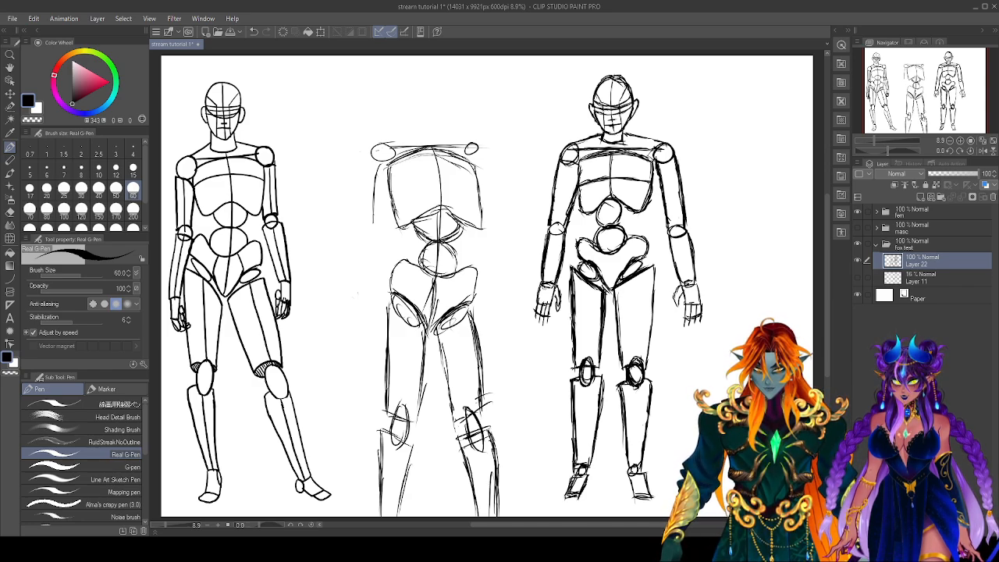
Try a large sweeping curve around the middle figure's left leg and undo it.
mouse_move(373, 332)
left_mouse_down()
mouse_move(361, 517)
mouse_move(367, 348)
left_mouse_up()
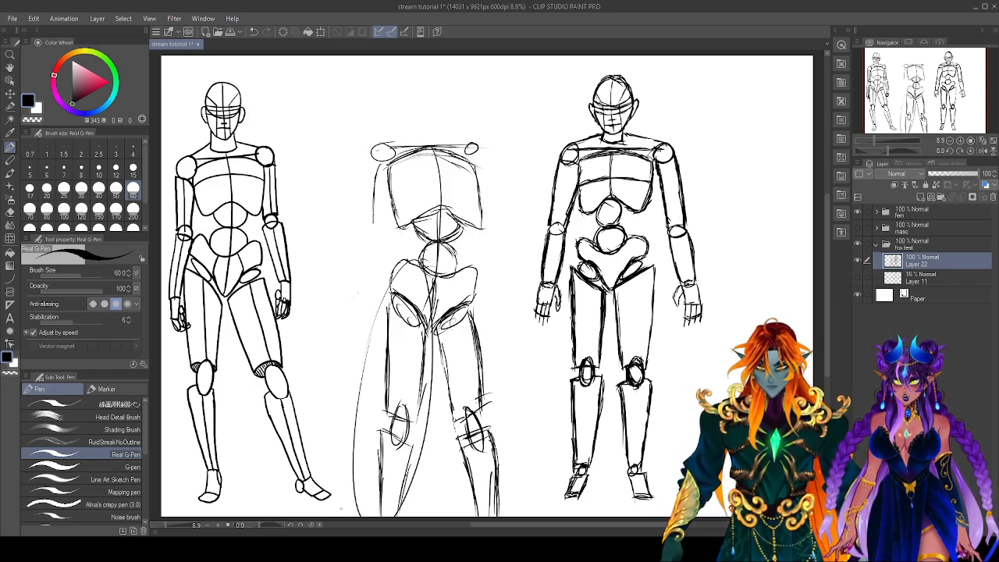
key("ctrl+z")
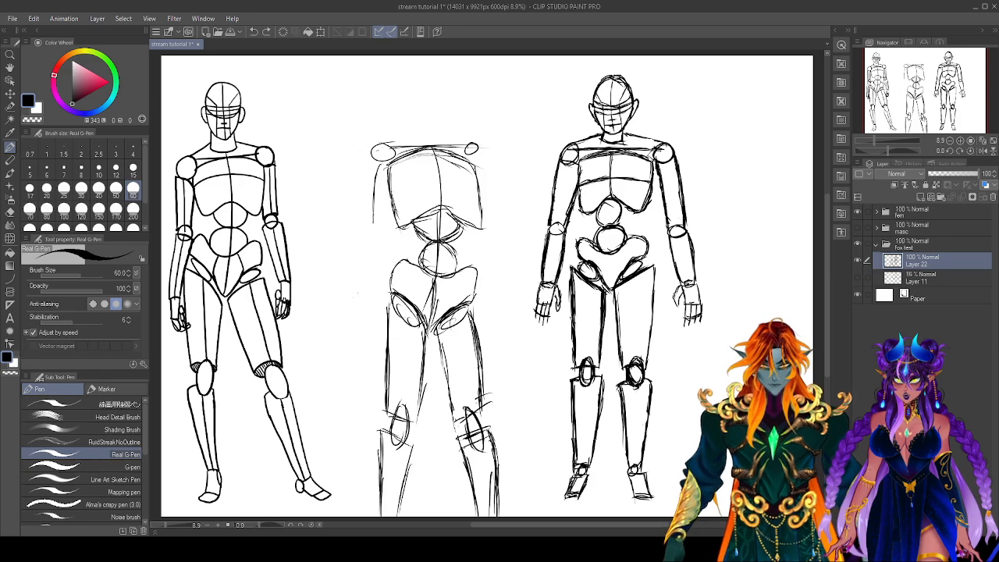
Try bowing the right thigh's outer line outward and erase most of the middle figure's right leg.
left_click_drag(472, 311, 487, 386)
left_click_drag(477, 334, 486, 385)
left_click_drag(472, 308, 484, 425)
key("e")
mouse_move(473, 318)
left_mouse_down()
mouse_move(484, 381)
mouse_move(453, 400)
mouse_move(486, 348)
mouse_move(503, 370)
mouse_move(468, 465)
mouse_move(473, 484)
mouse_move(512, 457)
mouse_move(502, 497)
mouse_move(487, 505)
mouse_move(474, 508)
mouse_move(505, 421)
mouse_move(474, 468)
mouse_move(456, 459)
mouse_move(461, 405)
mouse_move(461, 433)
left_mouse_up()
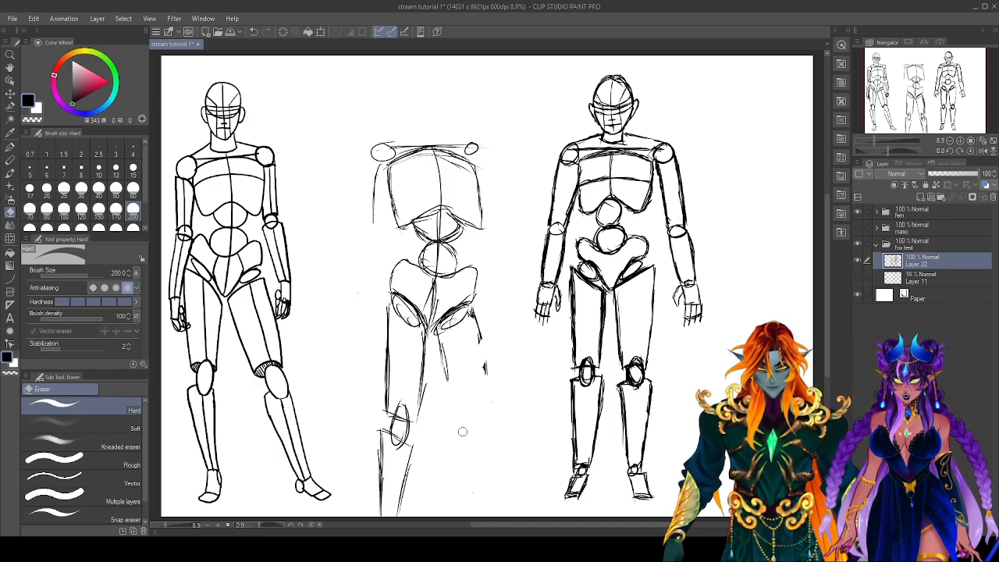
key("p")
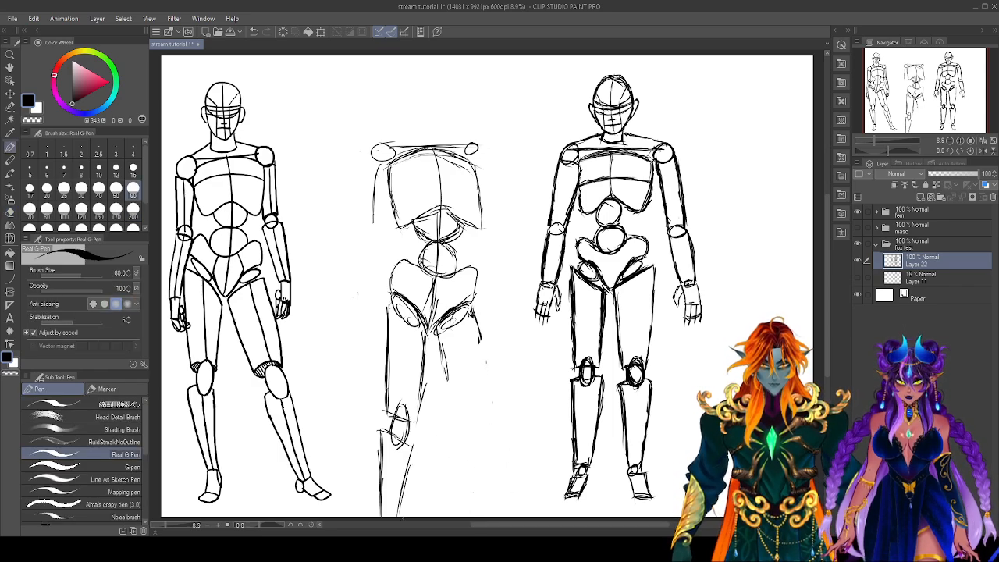
Draw a tall two-sided block with a sloping top edge beside the middle figure's right leg, running down to the canvas's lower edge.
mouse_move(501, 323)
left_mouse_down()
mouse_move(443, 393)
mouse_move(504, 398)
mouse_move(499, 516)
left_mouse_up()
left_click_drag(508, 375, 458, 421)
left_click_drag(502, 452, 449, 491)
left_click_drag(457, 433, 456, 480)
left_click_drag(470, 428, 473, 459)
left_click_drag(467, 448, 465, 466)
left_click_drag(485, 422, 484, 462)
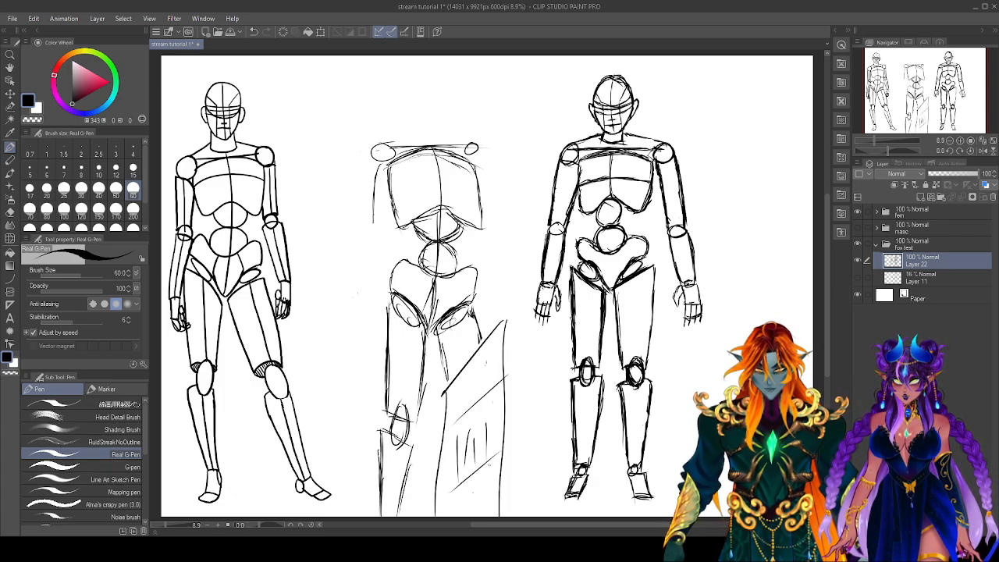
mouse_move(500, 322)
left_mouse_down()
mouse_move(549, 329)
mouse_move(546, 518)
left_mouse_up()
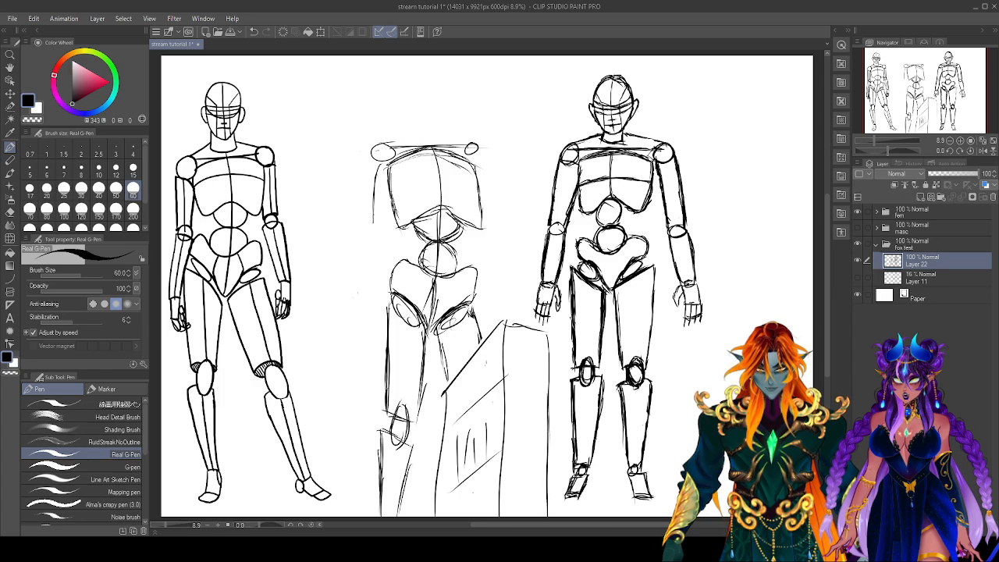
left_click_drag(446, 396, 507, 326)
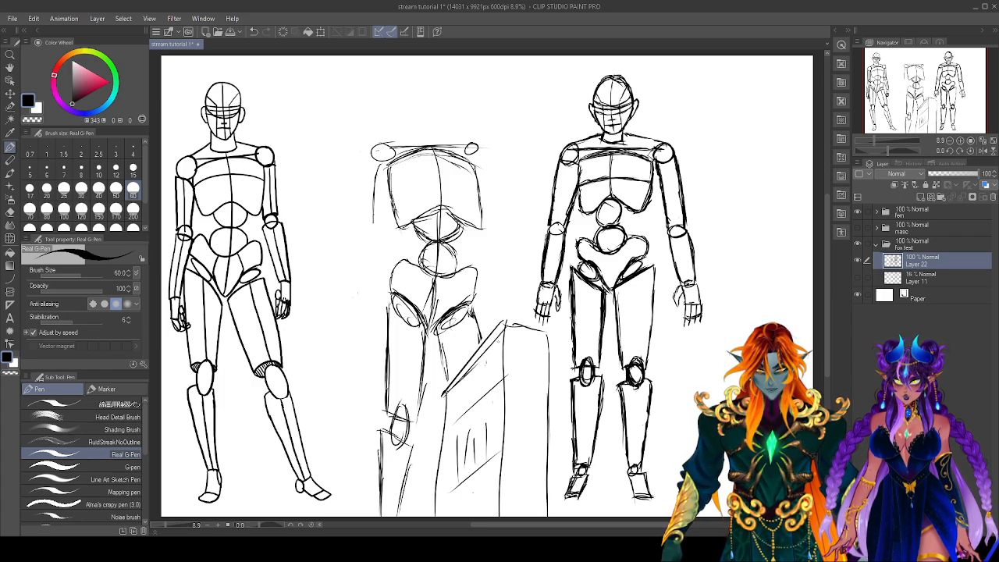
Fill the block's left face with rows of short vertical strokes and double its left edge.
left_click_drag(462, 389, 459, 426)
mouse_move(471, 389)
left_mouse_down()
mouse_move(467, 409)
mouse_move(473, 402)
left_mouse_up()
left_click_drag(486, 371, 483, 398)
left_click_drag(461, 498, 467, 518)
mouse_move(481, 492)
left_mouse_down()
mouse_move(479, 517)
mouse_move(489, 515)
left_mouse_up()
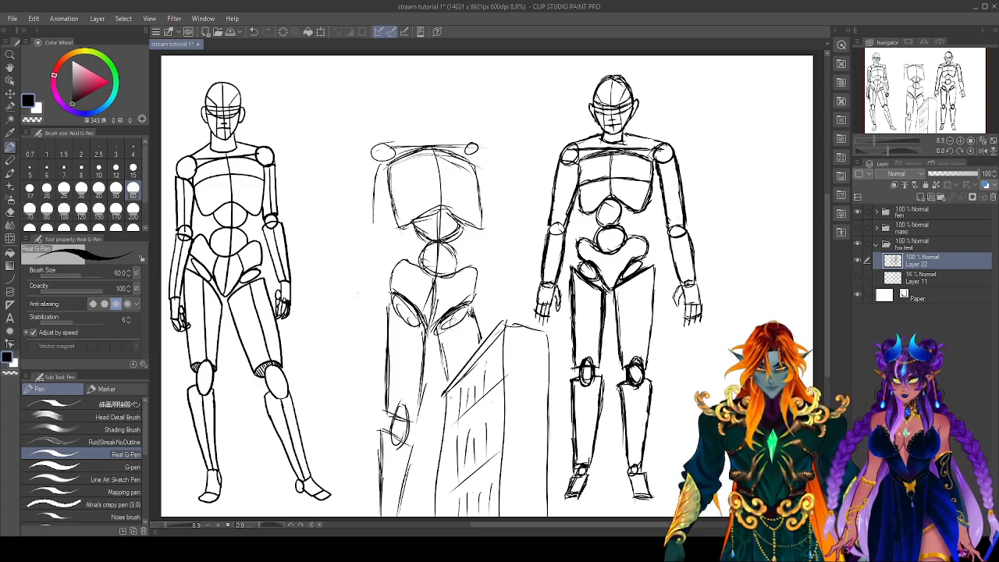
left_click_drag(451, 393, 442, 512)
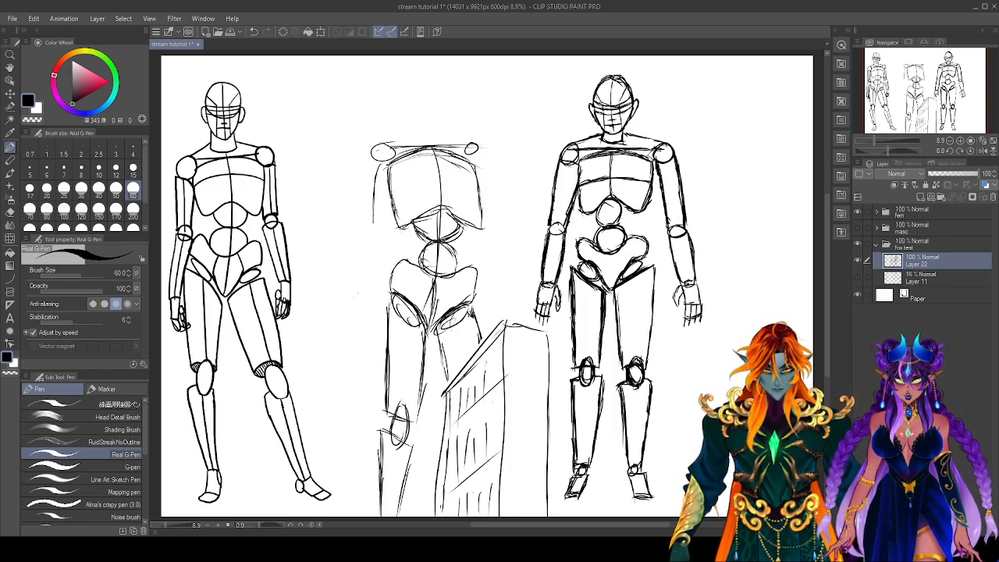
Decorate the block's right face with a doubled top edge, dashes, curls and a flame-like squiggle.
mouse_move(505, 321)
left_mouse_down()
mouse_move(542, 335)
mouse_move(515, 372)
mouse_move(523, 452)
mouse_move(514, 481)
mouse_move(538, 498)
left_mouse_up()
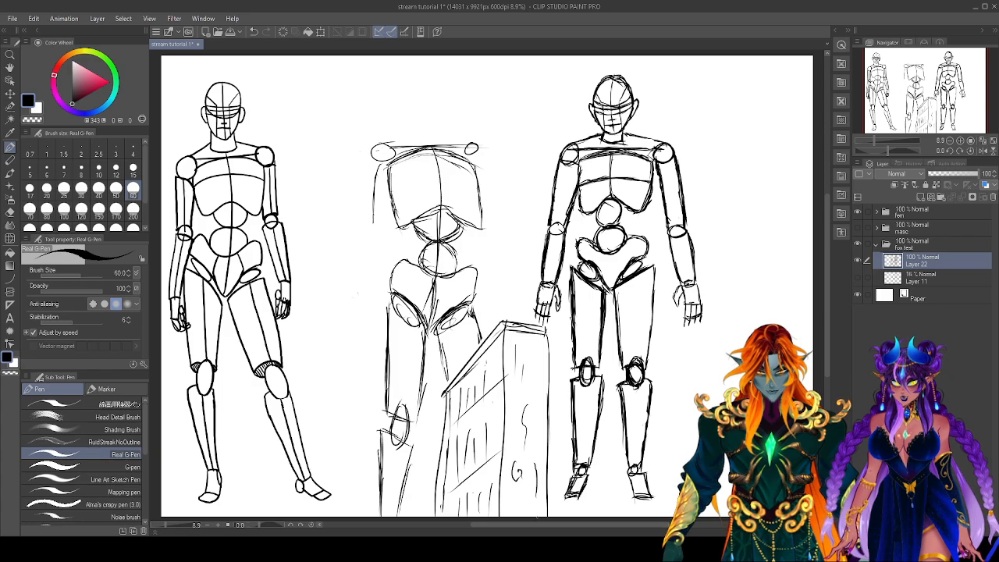
left_click_drag(536, 360, 536, 413)
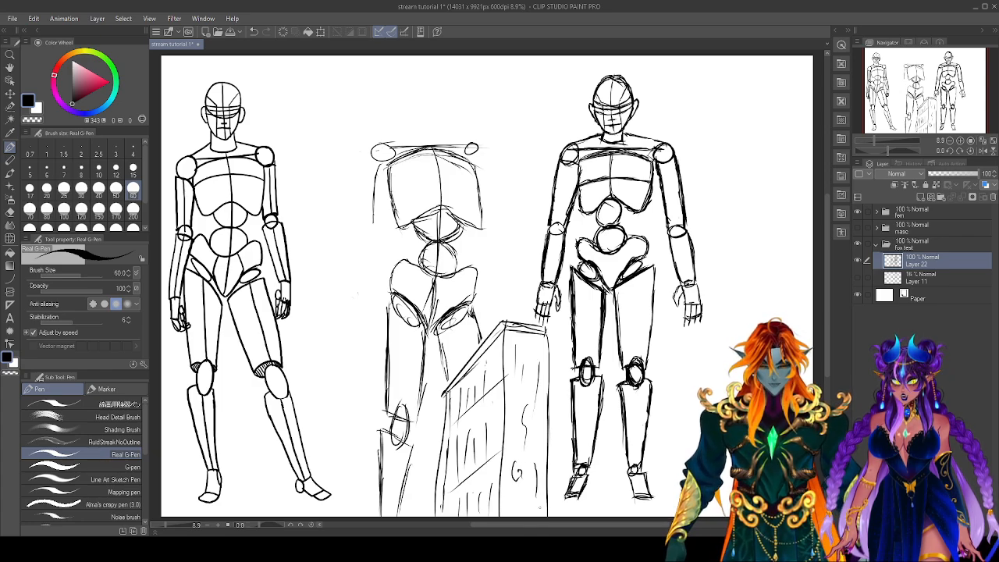
mouse_move(510, 455)
left_mouse_down()
mouse_move(526, 422)
mouse_move(543, 474)
left_mouse_up()
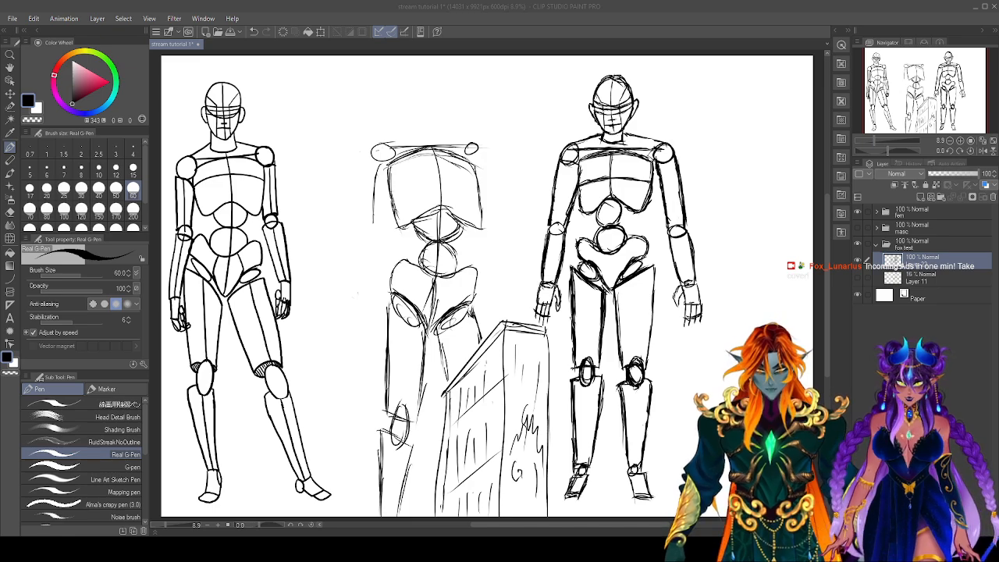
Draw the middle figure's left elbow oval and outline the upper arm between it and the shoulder.
left_click_drag(375, 247, 377, 248)
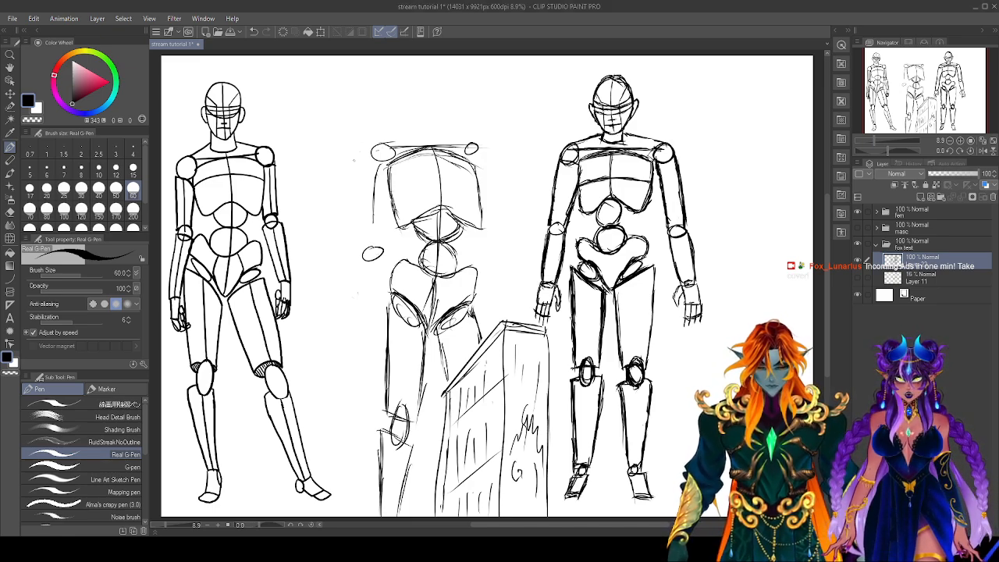
left_click_drag(372, 151, 362, 256)
left_click_drag(391, 157, 386, 255)
left_click_drag(393, 167, 384, 256)
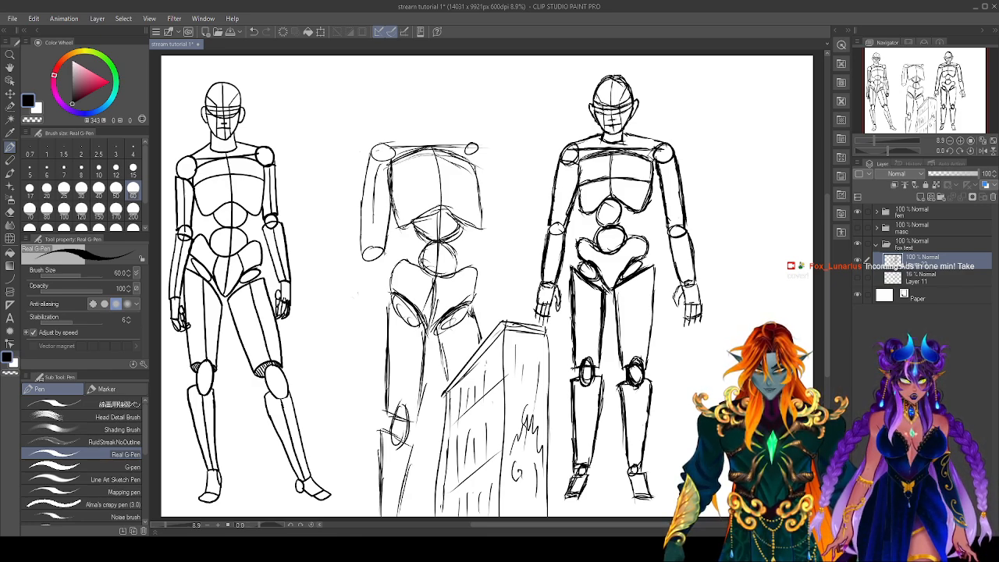
mouse_move(373, 150)
left_mouse_down()
mouse_move(363, 246)
mouse_move(382, 253)
left_mouse_up()
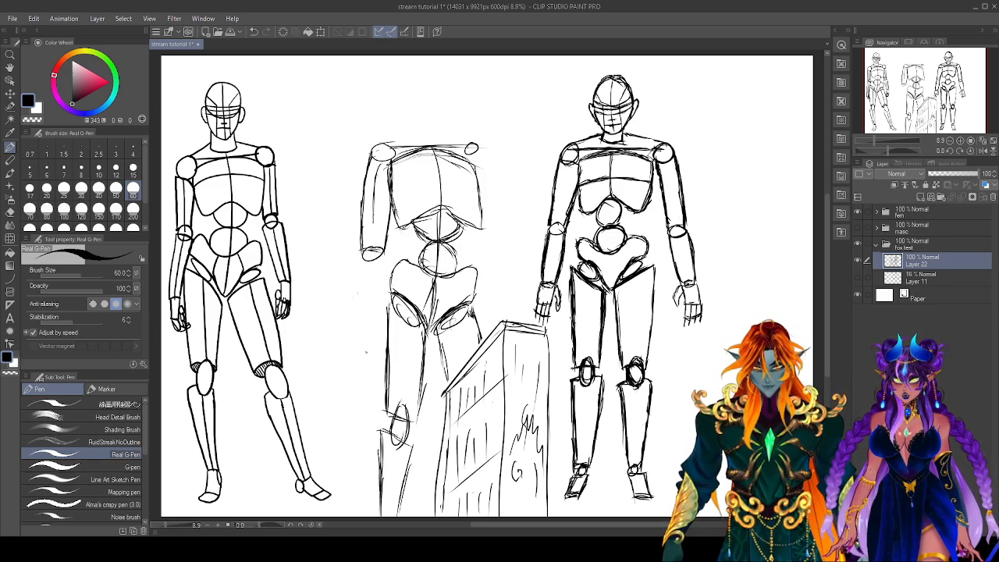
Outline the middle figure's left forearm from the elbow oval down to the wrist.
left_click_drag(362, 259, 380, 256)
mouse_move(368, 258)
left_mouse_down()
mouse_move(384, 261)
mouse_move(370, 356)
left_mouse_up()
mouse_move(358, 257)
left_mouse_down()
mouse_move(356, 345)
mouse_move(375, 339)
mouse_move(351, 373)
left_mouse_up()
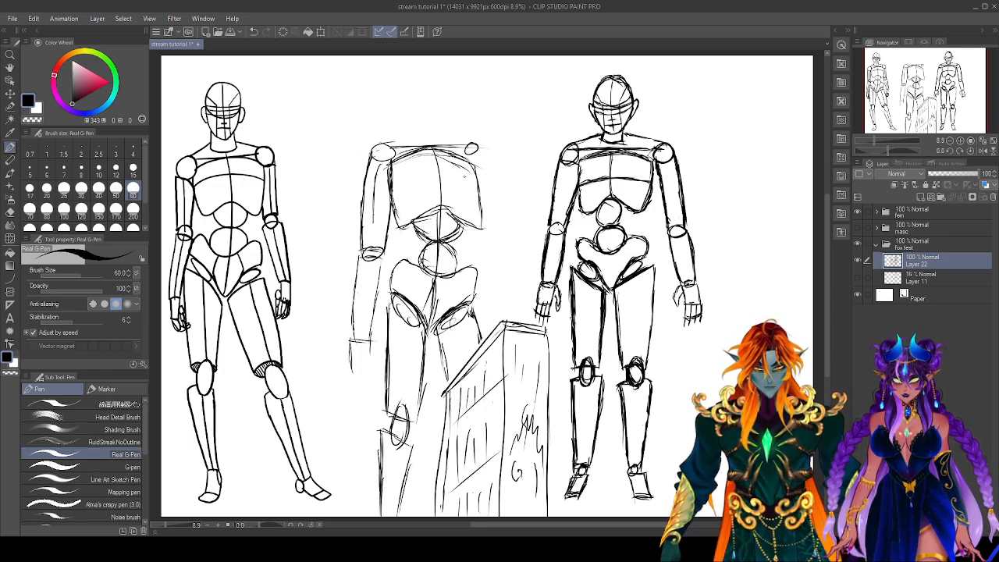
Sketch the middle figure's left hand with a dark wrist band, a boxy palm, fingers and a thumb.
mouse_move(351, 323)
left_mouse_down()
mouse_move(372, 319)
mouse_move(361, 320)
left_mouse_up()
mouse_move(357, 323)
left_mouse_down()
mouse_move(375, 323)
mouse_move(369, 352)
mouse_move(352, 348)
mouse_move(353, 357)
left_mouse_up()
left_click_drag(353, 355, 371, 352)
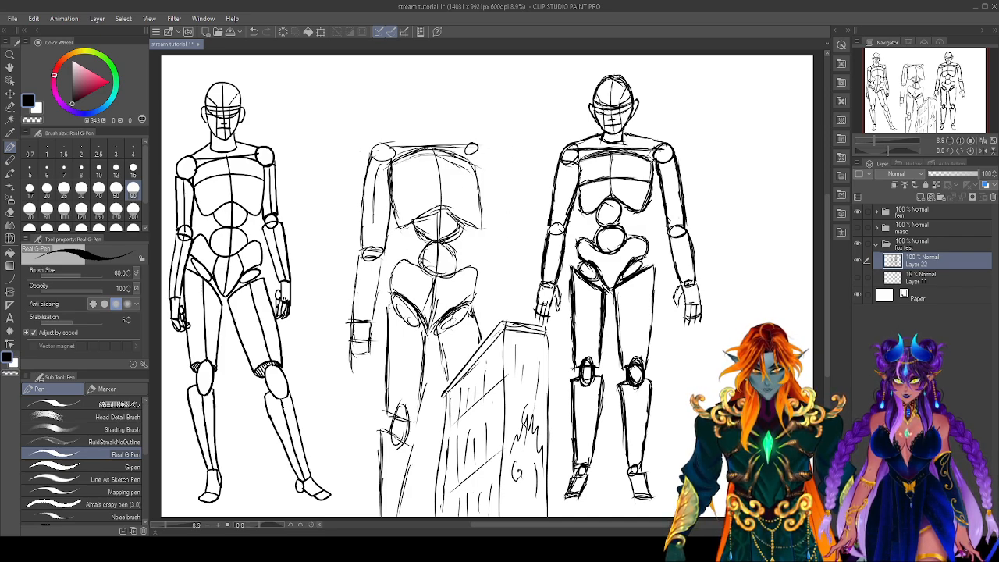
mouse_move(350, 320)
left_mouse_down()
mouse_move(348, 339)
mouse_move(366, 315)
left_mouse_up()
mouse_move(357, 317)
left_mouse_down()
mouse_move(371, 317)
mouse_move(354, 356)
left_mouse_up()
left_click_drag(358, 341, 368, 367)
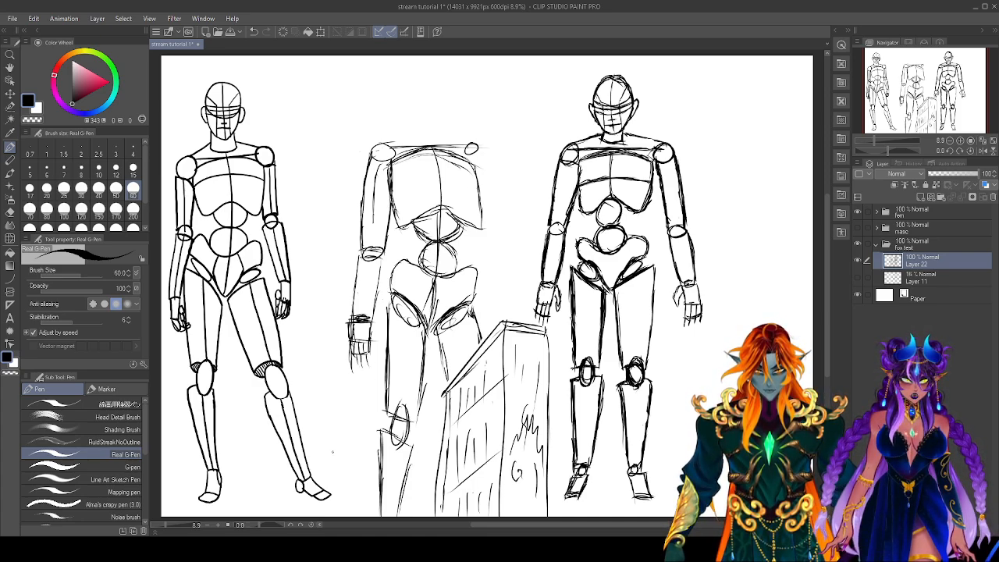
left_click_drag(371, 324, 375, 341)
left_click_drag(372, 329, 377, 352)
left_click_drag(377, 346, 378, 362)
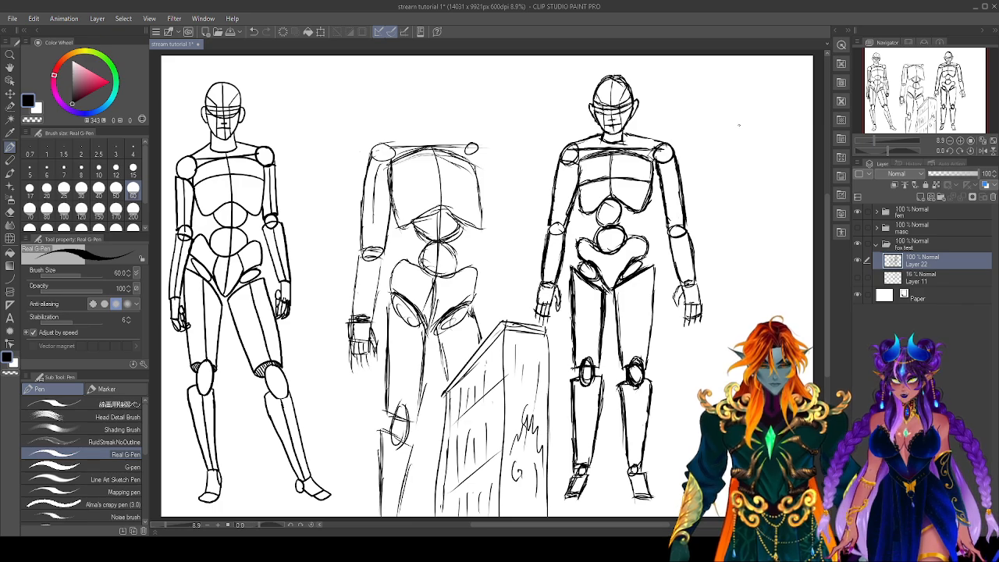
Sketch a narrow slanted eye with its iris in the empty area beside the right figure's head.
mouse_move(686, 122)
left_mouse_down()
mouse_move(769, 118)
mouse_move(740, 160)
mouse_move(782, 144)
left_mouse_up()
mouse_move(678, 147)
left_mouse_down()
mouse_move(774, 118)
mouse_move(741, 142)
mouse_move(771, 120)
mouse_move(711, 126)
mouse_move(762, 118)
left_mouse_up()
left_click_drag(725, 123, 762, 119)
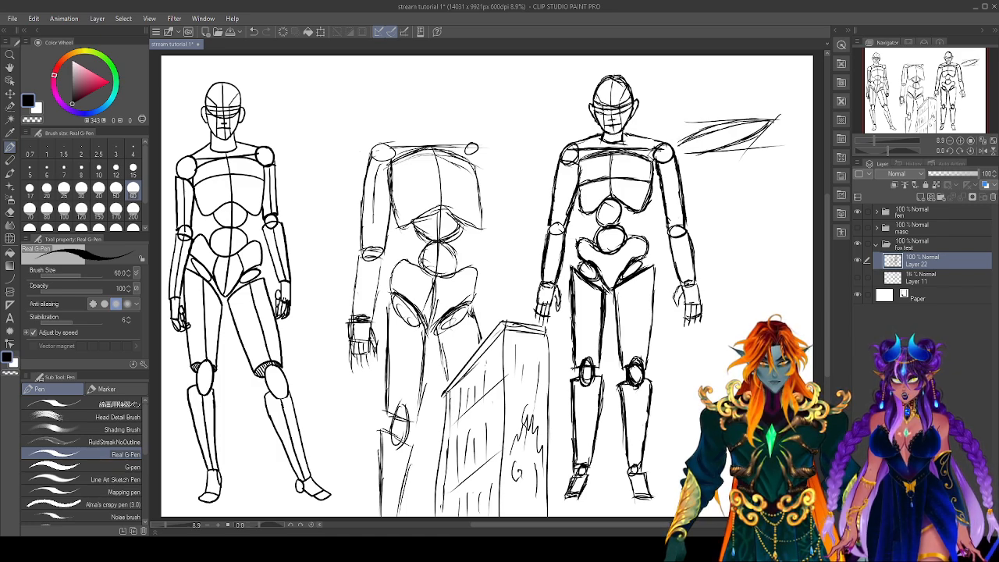
left_click_drag(701, 144, 714, 132)
mouse_move(737, 131)
left_mouse_down()
mouse_move(743, 123)
mouse_move(746, 132)
mouse_move(720, 131)
mouse_move(725, 144)
mouse_move(704, 146)
left_mouse_up()
left_click_drag(704, 138, 706, 146)
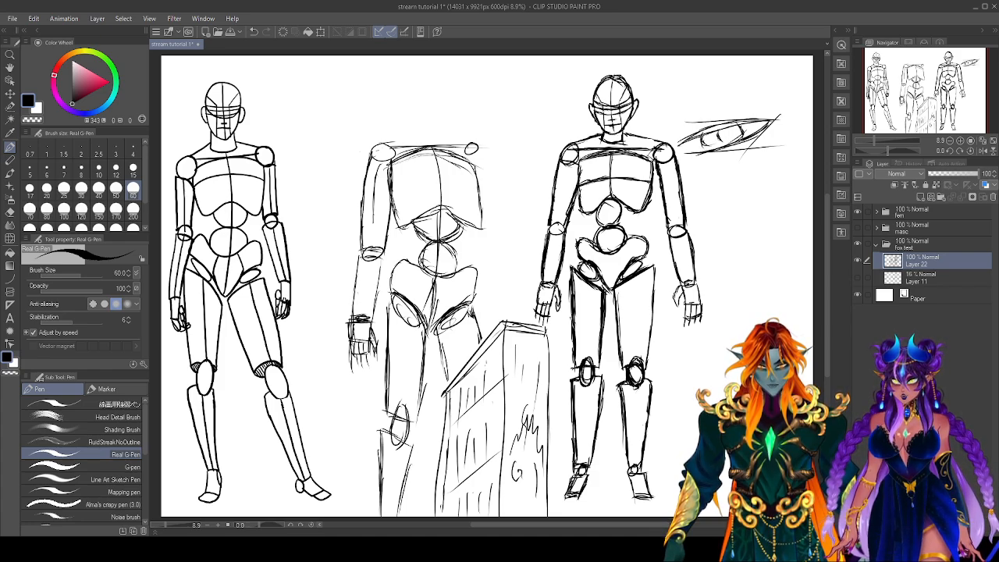
left_click_drag(684, 140, 746, 123)
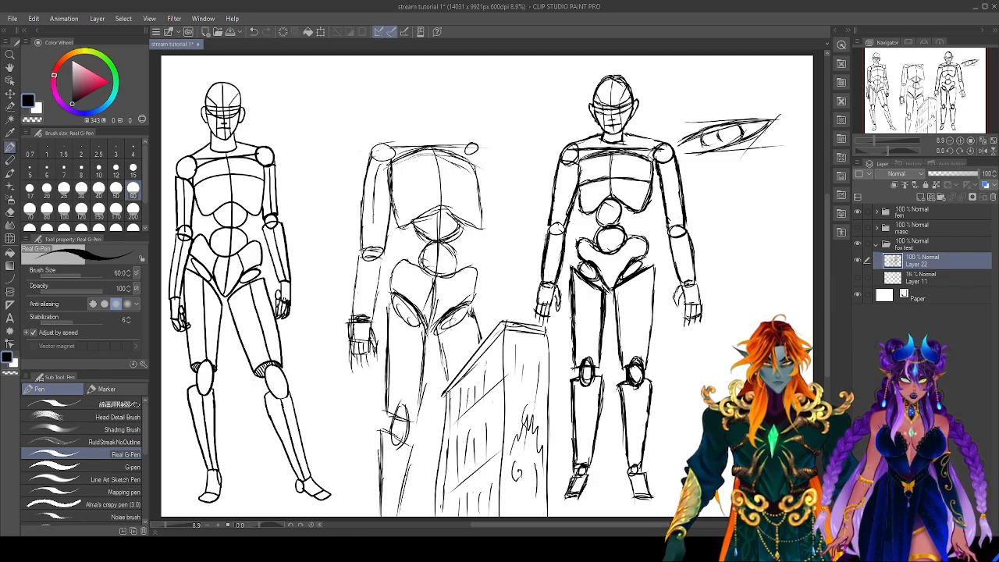
Thicken the eye's lids, flick lashes out at its outer corner and darken the iris and pupil.
left_click_drag(677, 145, 779, 116)
left_click_drag(700, 130, 763, 114)
mouse_move(753, 120)
left_mouse_down()
mouse_move(767, 116)
mouse_move(753, 114)
left_mouse_up()
mouse_move(673, 146)
left_mouse_down()
mouse_move(708, 127)
mouse_move(744, 138)
left_mouse_up()
mouse_move(746, 138)
left_mouse_down()
mouse_move(769, 117)
mouse_move(763, 129)
left_mouse_up()
mouse_move(695, 160)
left_mouse_down()
mouse_move(741, 143)
mouse_move(787, 108)
mouse_move(763, 104)
mouse_move(770, 97)
left_mouse_up()
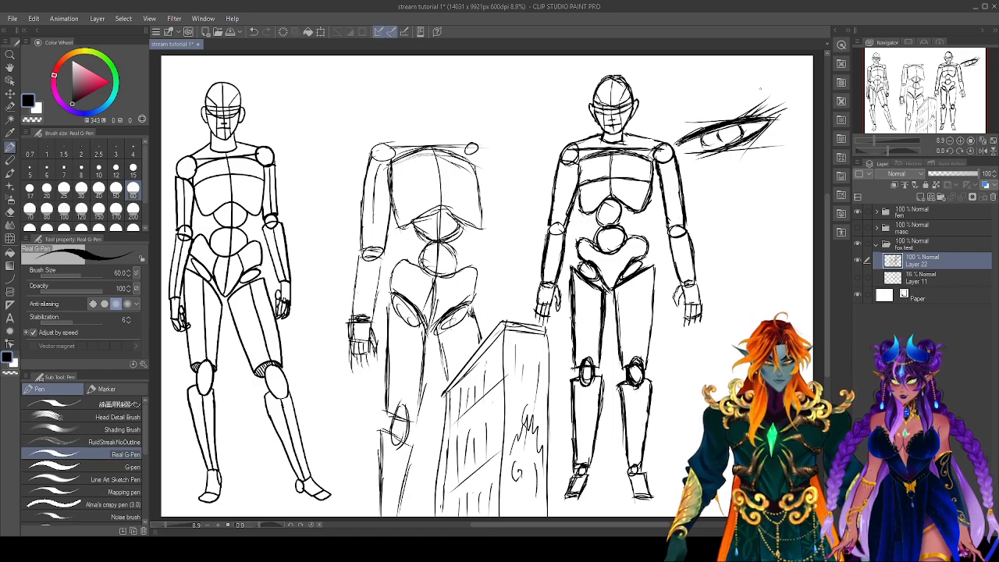
mouse_move(703, 143)
left_mouse_down()
mouse_move(707, 133)
mouse_move(723, 143)
mouse_move(742, 125)
mouse_move(707, 149)
mouse_move(711, 137)
mouse_move(732, 140)
mouse_move(716, 120)
mouse_move(771, 118)
mouse_move(747, 114)
left_mouse_up()
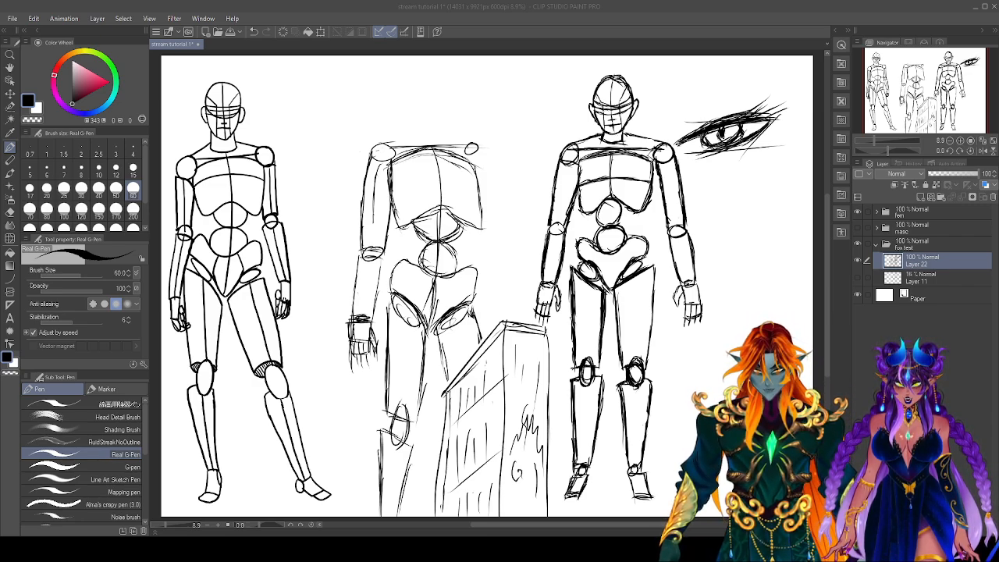
Strengthen the middle figure's shoulder balls and draw its right upper arm, elbow and forearm, darkening the left forearm's inner line.
left_click_drag(379, 145, 375, 147)
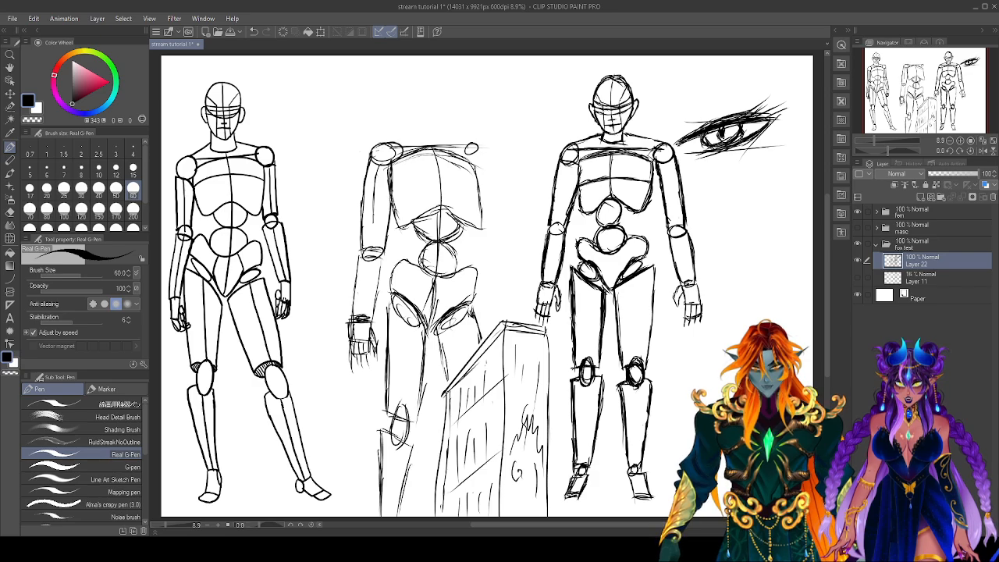
mouse_move(490, 153)
left_mouse_down()
mouse_move(468, 156)
mouse_move(500, 208)
mouse_move(499, 239)
mouse_move(479, 240)
mouse_move(495, 250)
left_mouse_up()
left_click_drag(497, 204, 497, 242)
mouse_move(499, 159)
left_mouse_down()
mouse_move(502, 223)
mouse_move(497, 241)
mouse_move(480, 244)
mouse_move(495, 249)
mouse_move(485, 306)
left_mouse_up()
left_click_drag(496, 245, 506, 314)
left_click_drag(483, 248, 487, 319)
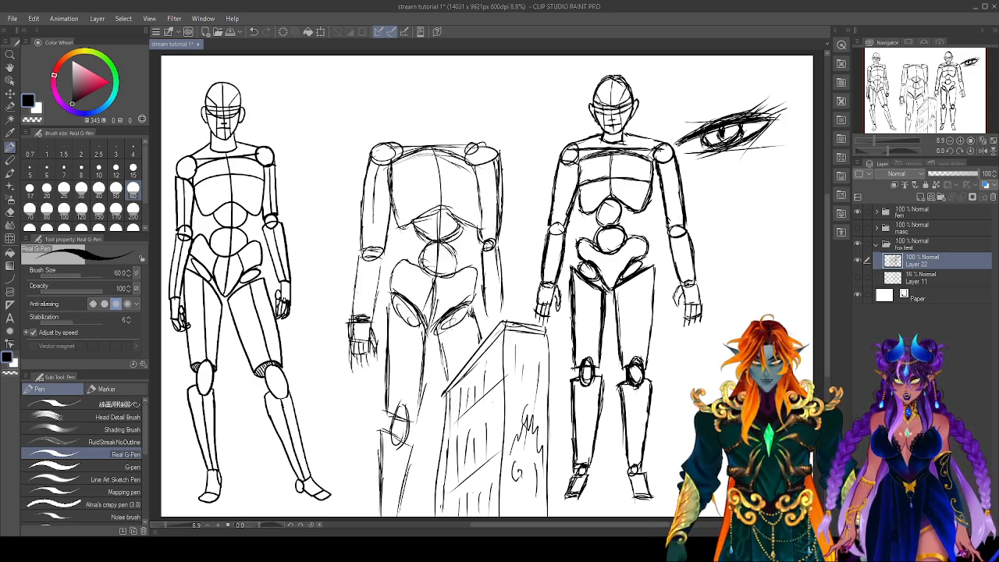
left_click_drag(497, 247, 500, 266)
left_click_drag(380, 260, 373, 328)
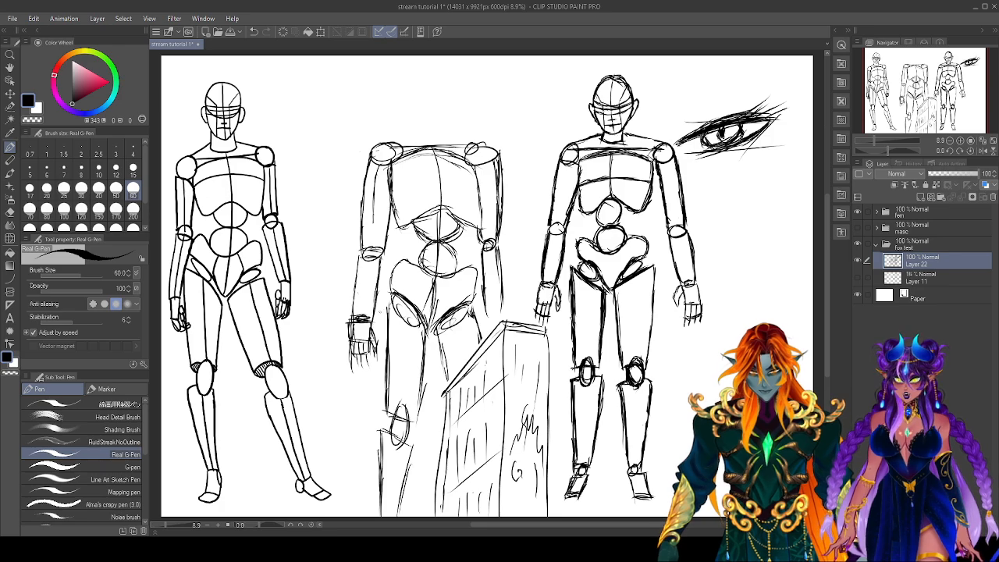
Draw the middle figure's right wrist meeting the block's top, tidy the overlap and darken the right thigh's inner line.
mouse_move(492, 320)
left_mouse_down()
mouse_move(500, 314)
mouse_move(494, 341)
left_mouse_up()
key("e")
key("p")
left_click_drag(501, 300, 499, 315)
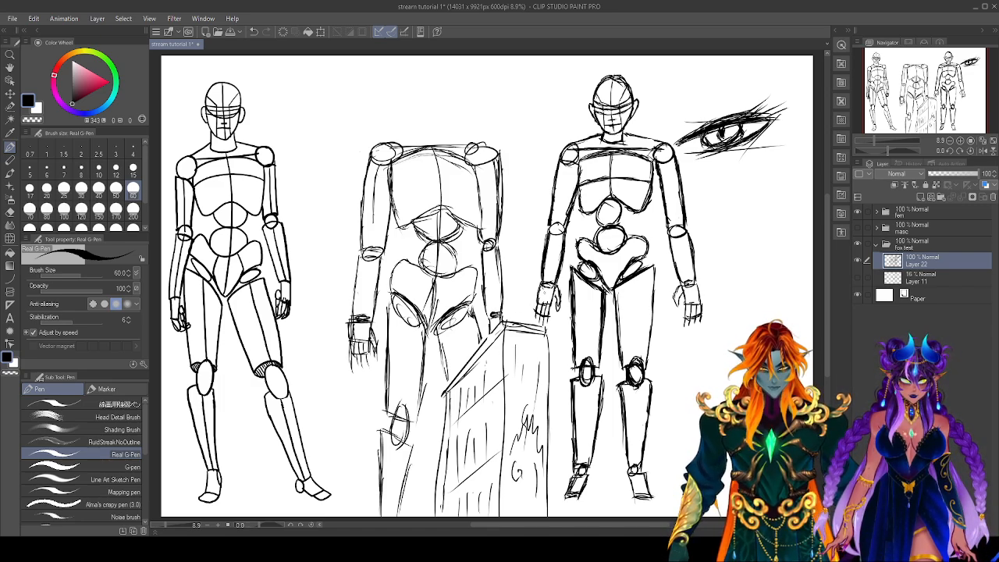
left_click_drag(439, 338, 447, 383)
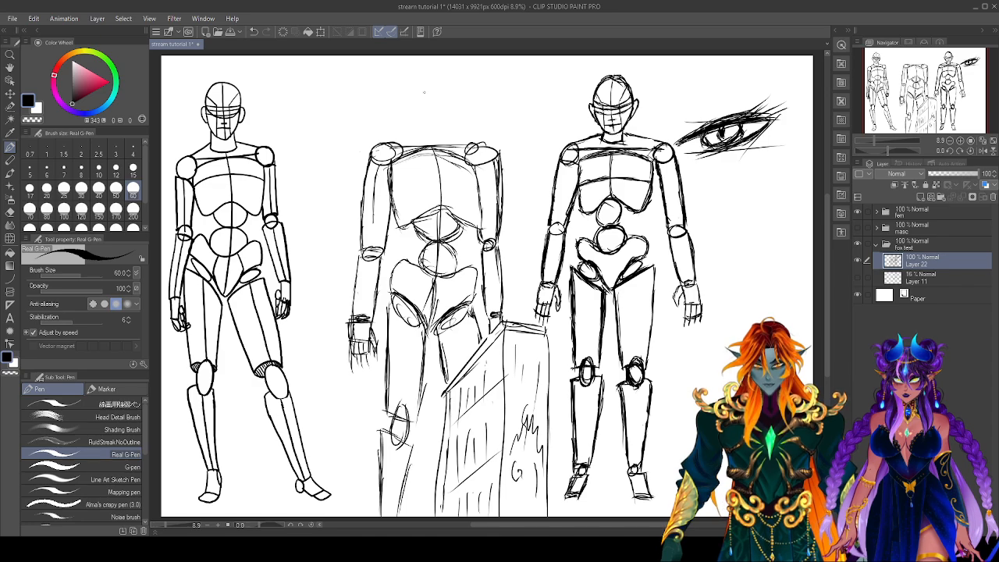
Draw an oval head above the middle figure's shoulders with a vertical centre line and a curved eye line.
left_click_drag(422, 88, 427, 130)
mouse_move(405, 78)
left_mouse_down()
mouse_move(404, 110)
mouse_move(413, 131)
mouse_move(429, 135)
left_mouse_up()
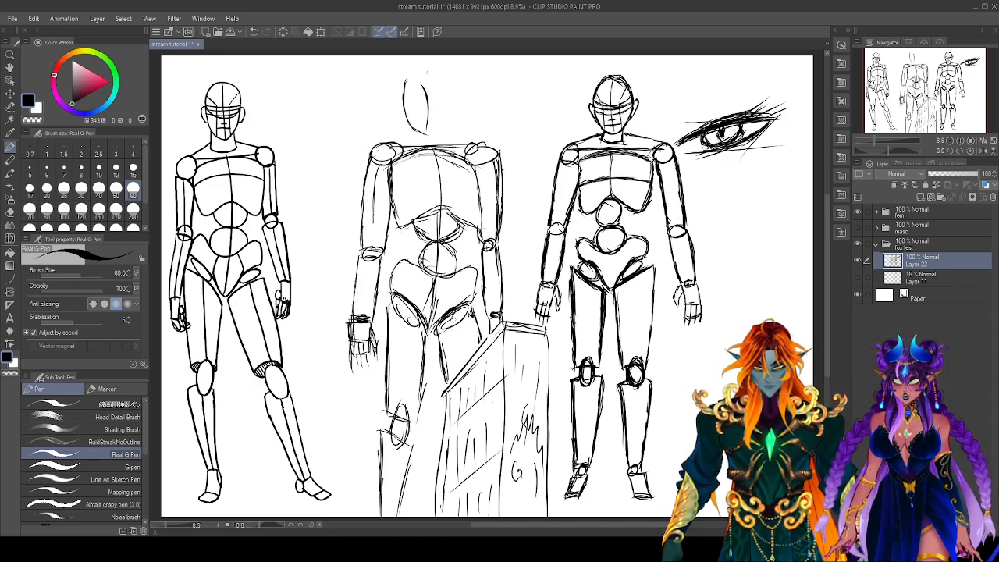
mouse_move(425, 73)
left_mouse_down()
mouse_move(406, 82)
mouse_move(437, 74)
mouse_move(443, 83)
mouse_move(451, 118)
mouse_move(436, 136)
mouse_move(417, 129)
mouse_move(436, 135)
left_mouse_up()
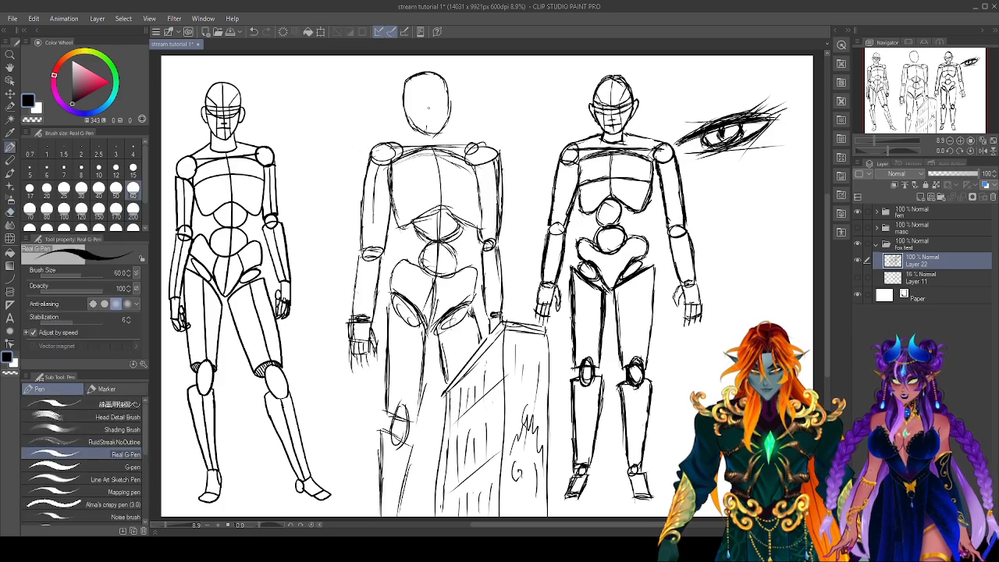
left_click_drag(424, 72, 439, 131)
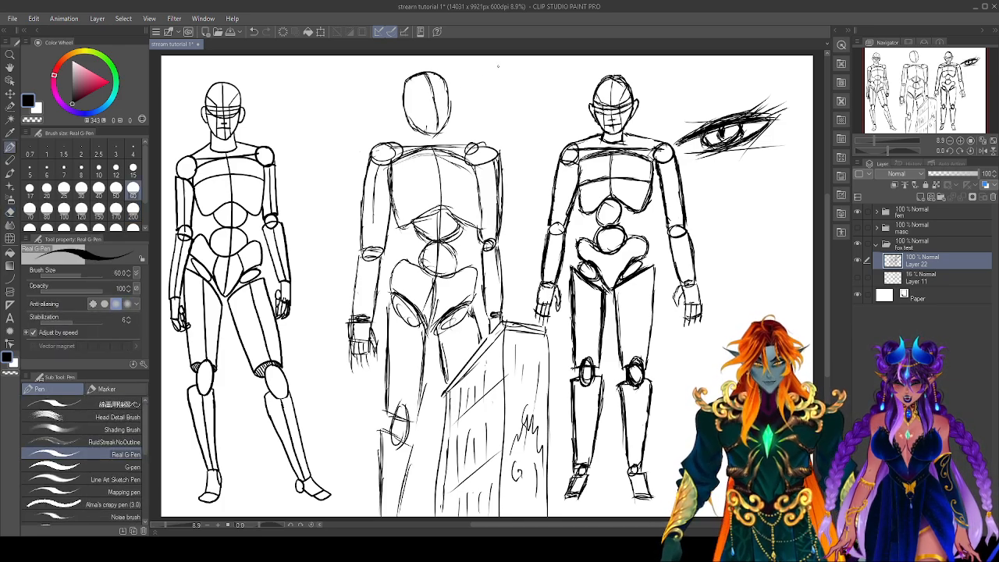
left_click_drag(401, 101, 450, 99)
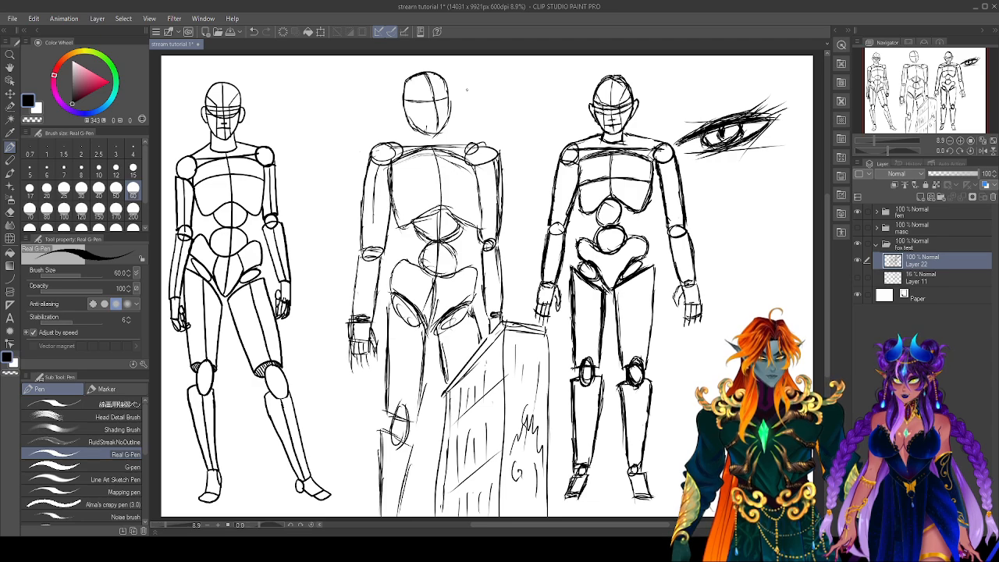
mouse_move(419, 131)
left_mouse_down()
mouse_move(415, 146)
mouse_move(451, 142)
left_mouse_up()
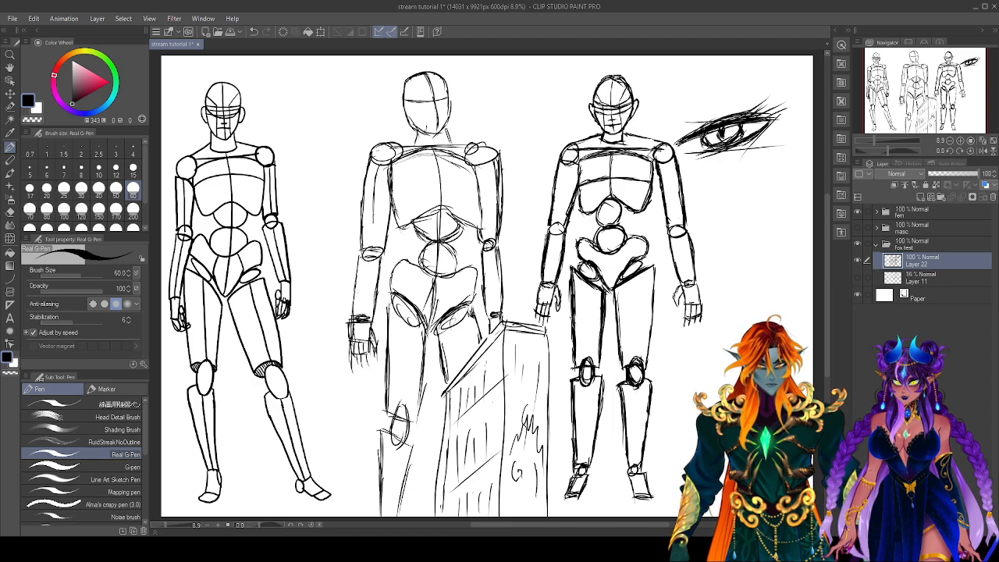
left_click_drag(446, 124, 450, 139)
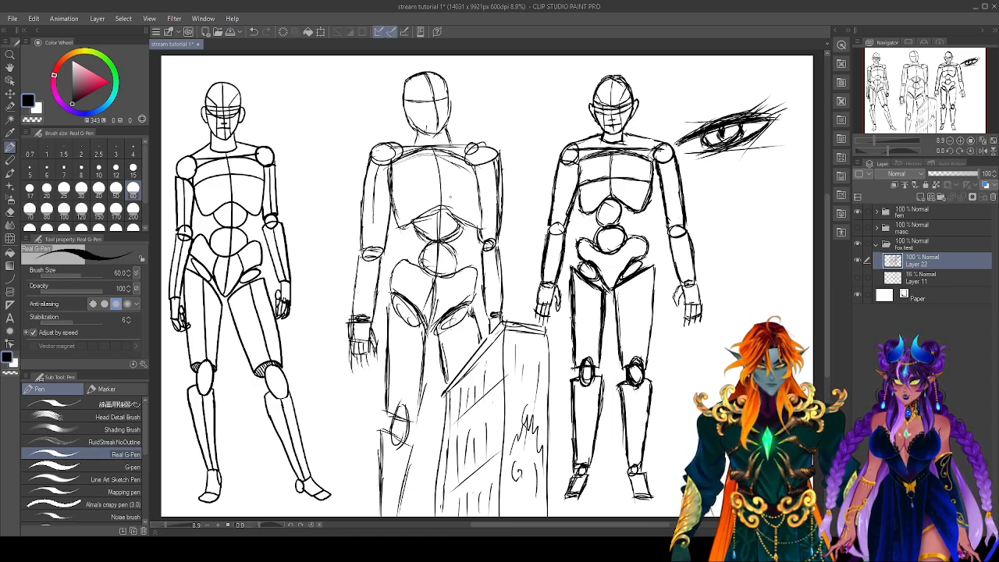
key("ctrl+z")
key("ctrl+z")
key("ctrl+z")
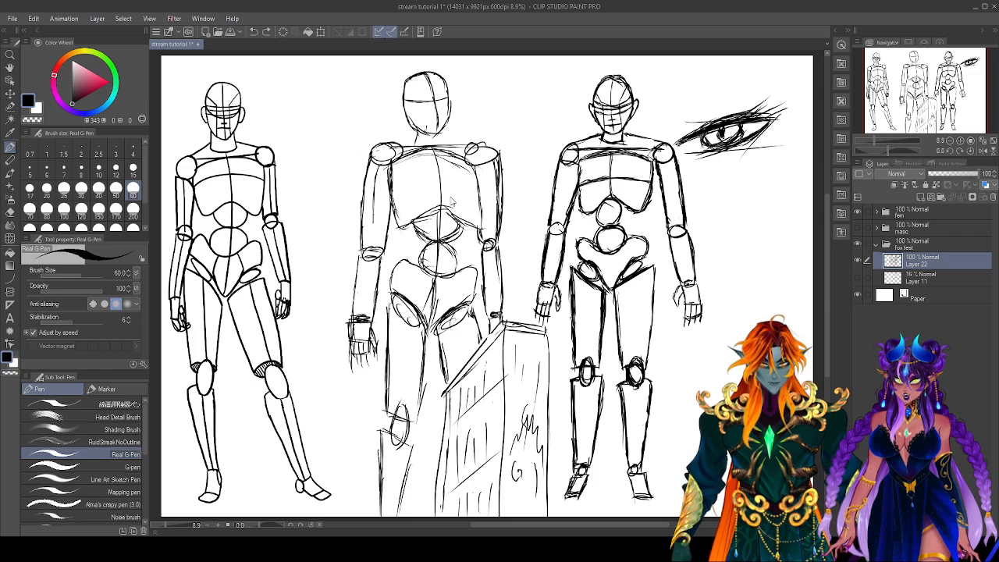
Draw the middle figure's neck and slope lines from its base out to both shoulder balls.
mouse_move(444, 131)
left_mouse_down()
mouse_move(445, 147)
mouse_move(415, 146)
left_mouse_up()
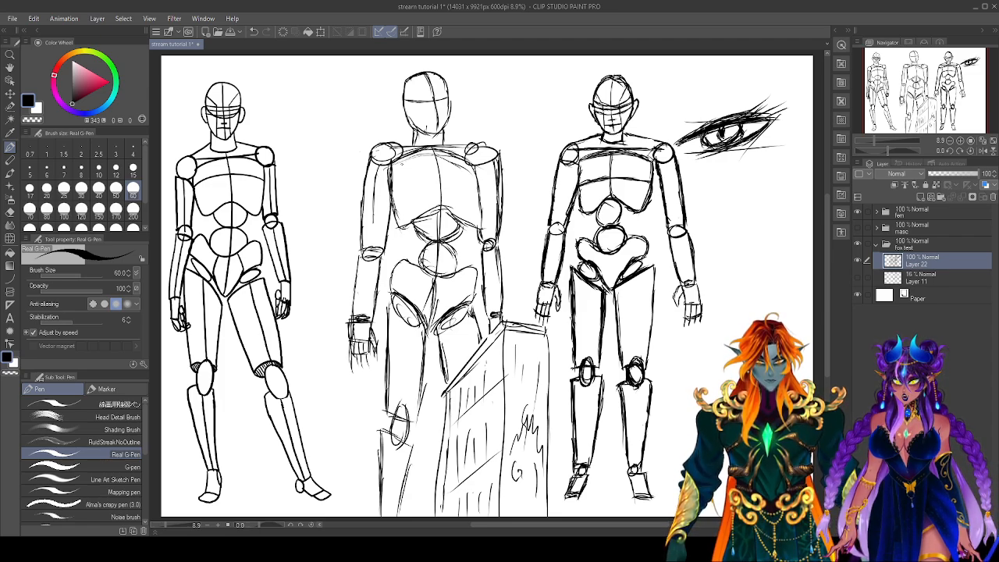
left_click_drag(415, 137, 378, 149)
left_click_drag(448, 139, 476, 146)
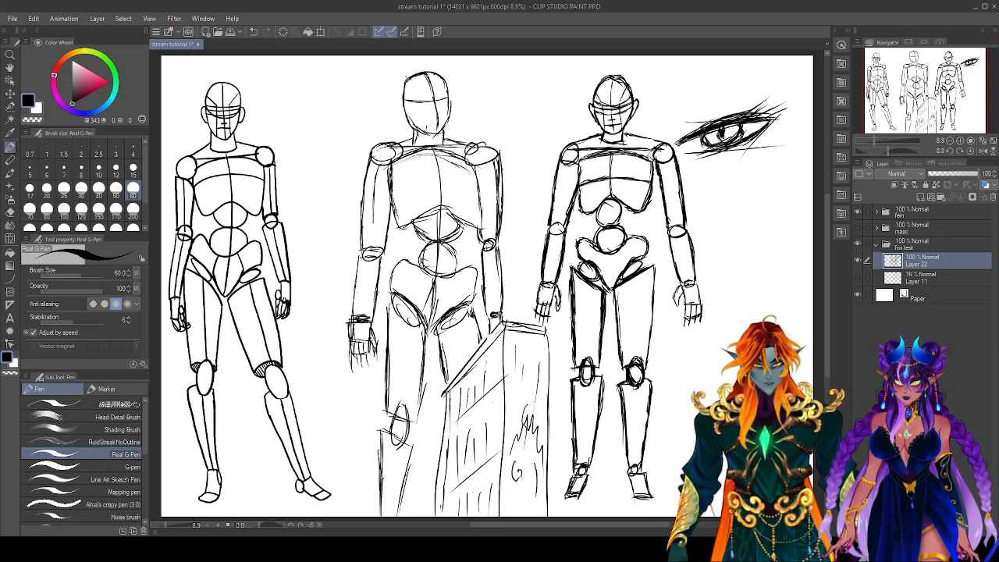
mouse_move(409, 78)
left_mouse_down()
mouse_move(426, 103)
mouse_move(380, 100)
left_mouse_up()
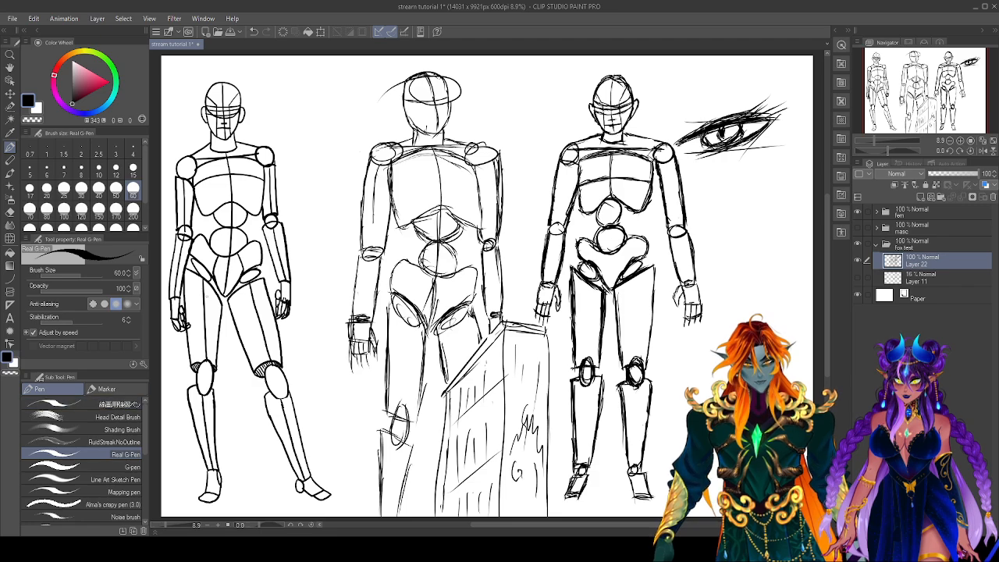
key("ctrl+z")
mouse_move(434, 73)
left_mouse_down()
mouse_move(412, 77)
mouse_move(437, 108)
left_mouse_up()
key("ctrl+z")
key("ctrl+z")
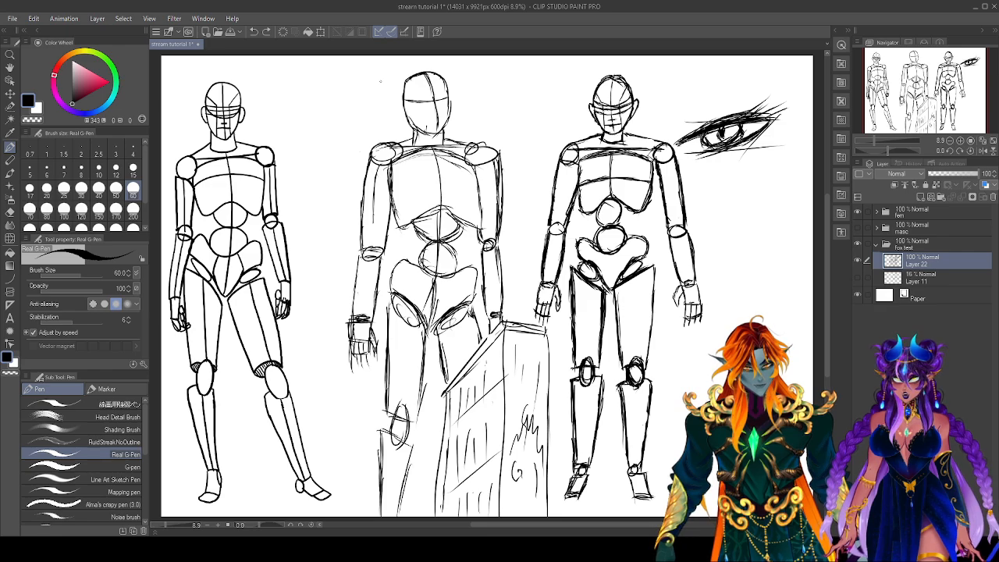
Thicken the left side of the middle figure's head and add loose hair strands falling beside the face.
mouse_move(423, 72)
left_mouse_down()
mouse_move(397, 90)
mouse_move(399, 107)
left_mouse_up()
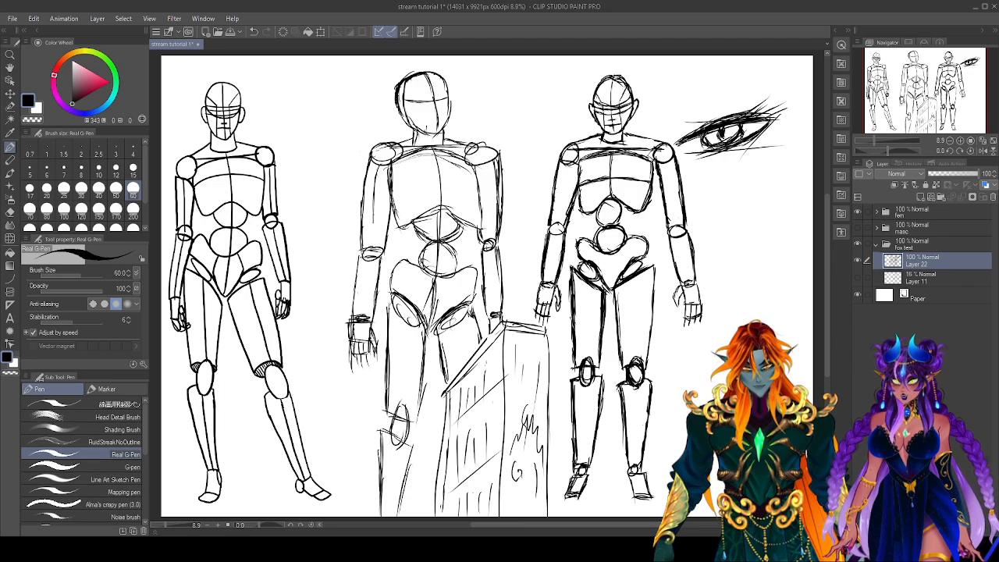
mouse_move(426, 70)
left_mouse_down()
mouse_move(395, 84)
mouse_move(387, 108)
left_mouse_up()
mouse_move(388, 112)
left_mouse_down()
mouse_move(385, 128)
mouse_move(391, 122)
left_mouse_up()
left_click_drag(403, 84, 398, 100)
left_click_drag(402, 103, 397, 127)
left_click_drag(404, 88, 400, 116)
left_click_drag(407, 117, 401, 134)
mouse_move(409, 119)
left_mouse_down()
mouse_move(406, 136)
mouse_move(398, 134)
left_mouse_up()
left_click_drag(403, 88, 390, 135)
left_click_drag(395, 107, 395, 124)
Draw a pointed ear jutting from the left side of the middle figure's head, with hair above and strands beneath it.
mouse_move(409, 75)
left_mouse_down()
mouse_move(394, 90)
mouse_move(413, 72)
left_mouse_up()
left_click_drag(432, 70, 386, 81)
mouse_move(396, 89)
left_mouse_down()
mouse_move(383, 78)
mouse_move(382, 97)
left_mouse_up()
mouse_move(396, 90)
left_mouse_down()
mouse_move(381, 102)
mouse_move(408, 111)
mouse_move(387, 88)
mouse_move(399, 95)
left_mouse_up()
key("e")
key("p")
mouse_move(378, 80)
left_mouse_down()
mouse_move(402, 96)
mouse_move(388, 93)
mouse_move(403, 115)
left_mouse_up()
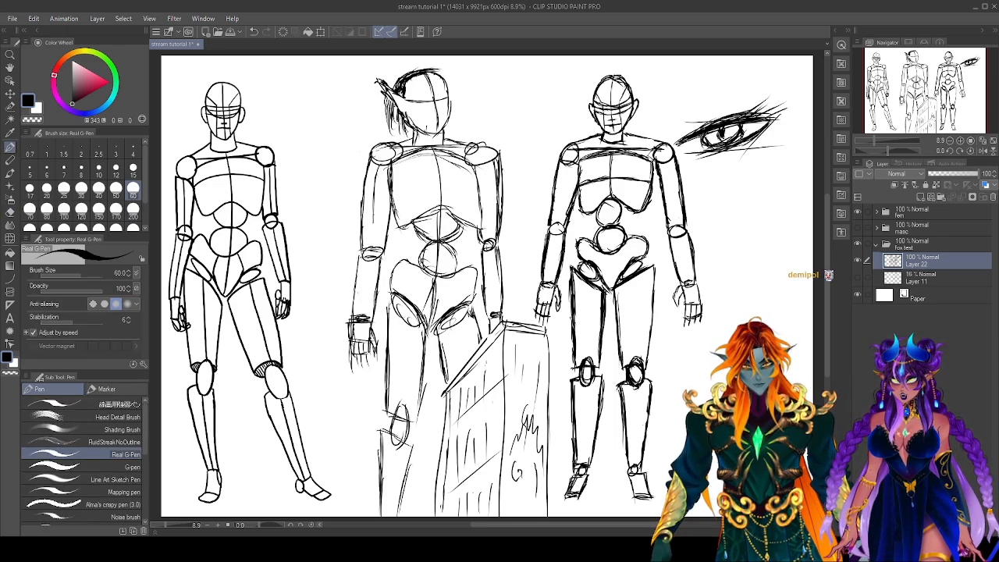
left_click_drag(399, 114, 404, 134)
left_click_drag(402, 118, 410, 151)
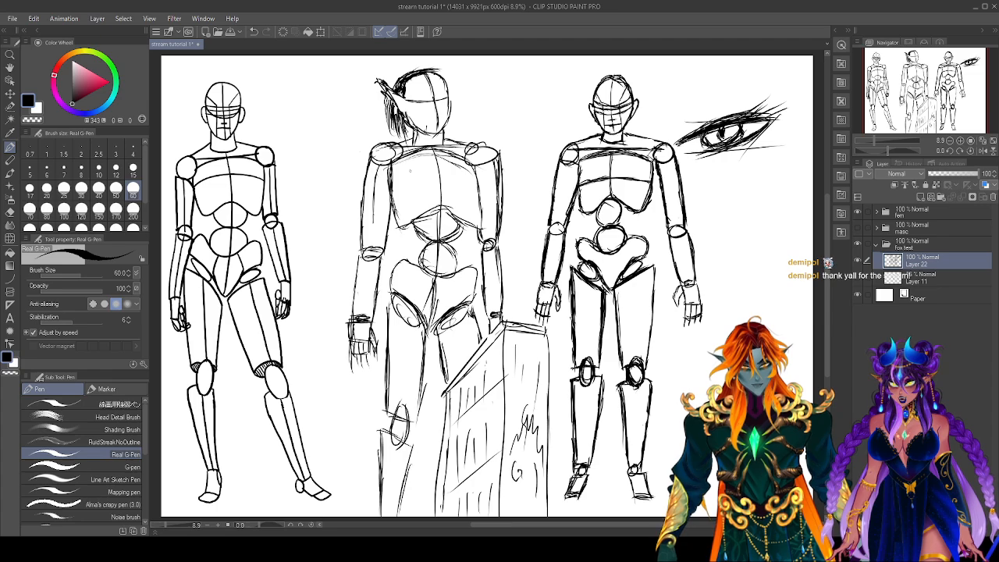